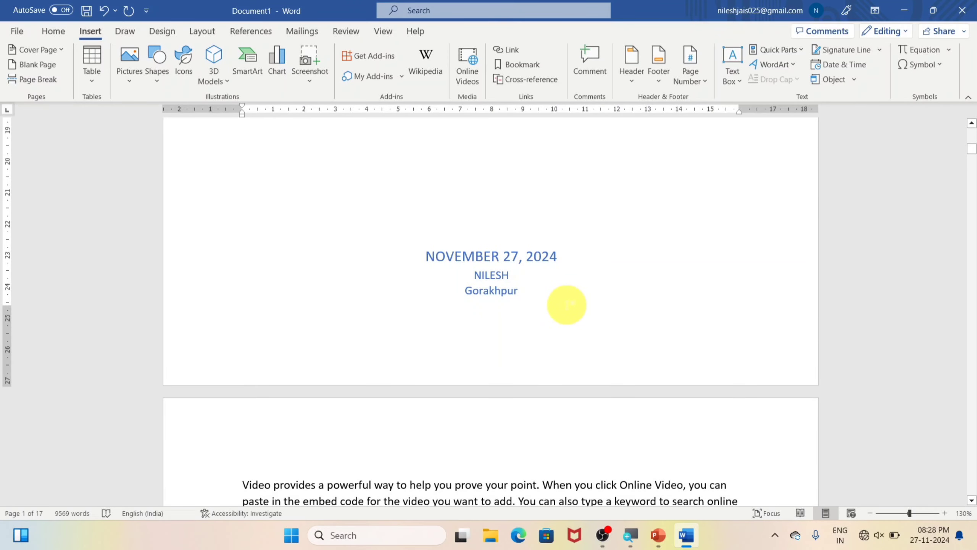
pyautogui.scroll(-5, 568, 304)
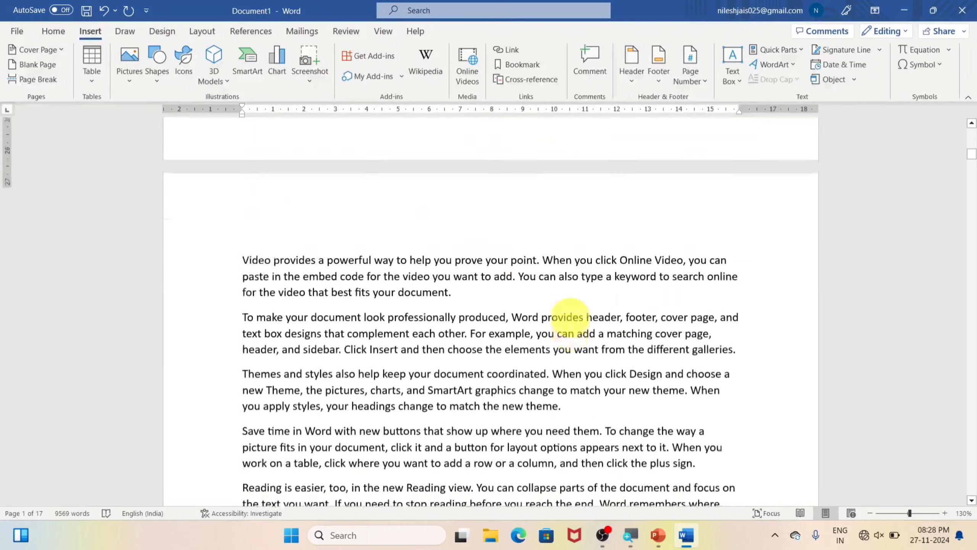
# Step: Replace the document's current cover page with the built-in Whisp design and review the new cover
pyautogui.scroll(5, 572, 317)
pyautogui.scroll(15, 572, 317)
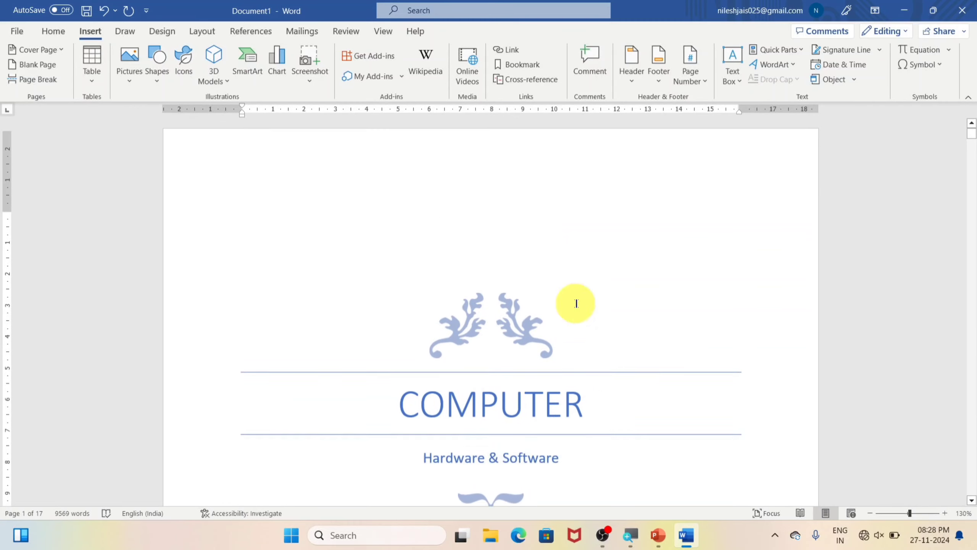
pyautogui.click(62, 50)
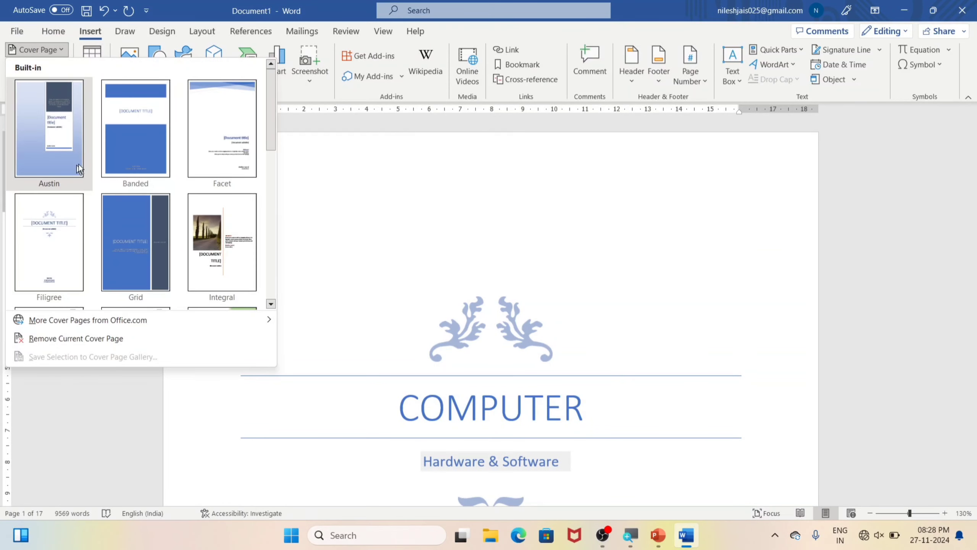
pyautogui.scroll(-3, 217, 166)
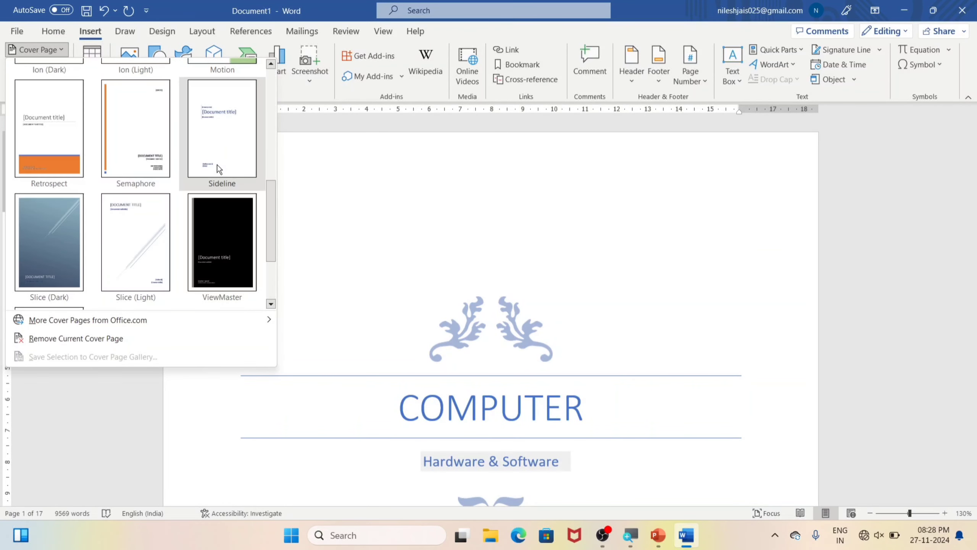
pyautogui.scroll(-1, 218, 169)
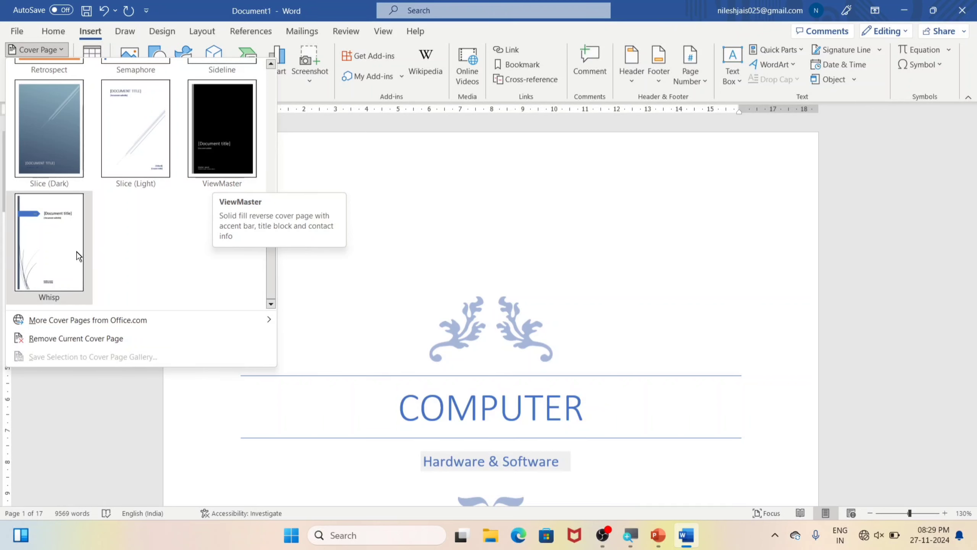
pyautogui.click(58, 245)
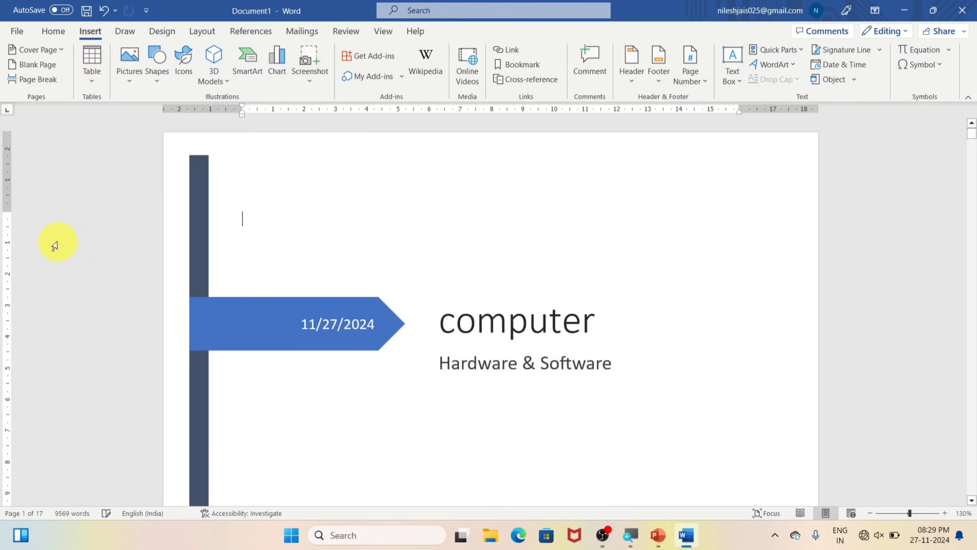
pyautogui.scroll(-2, 515, 287)
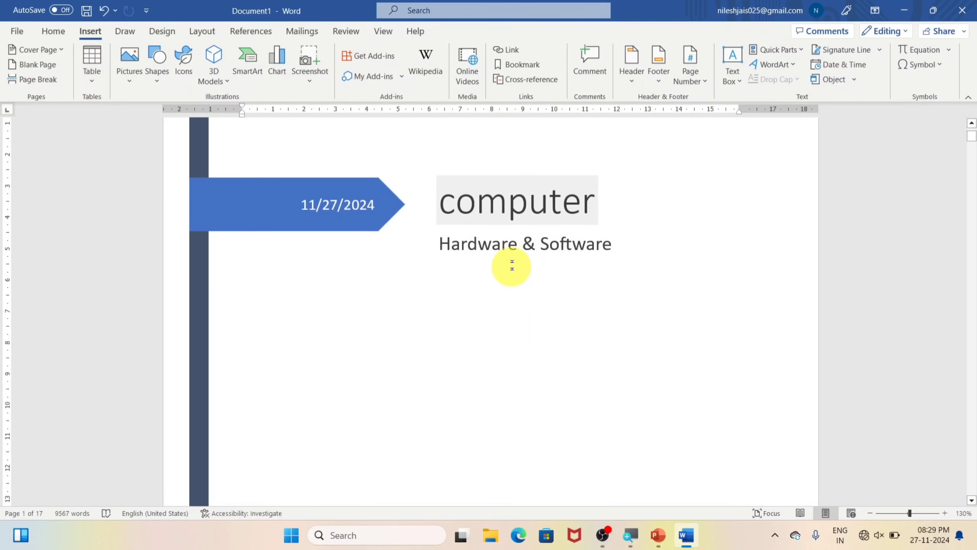
pyautogui.scroll(-7, 489, 246)
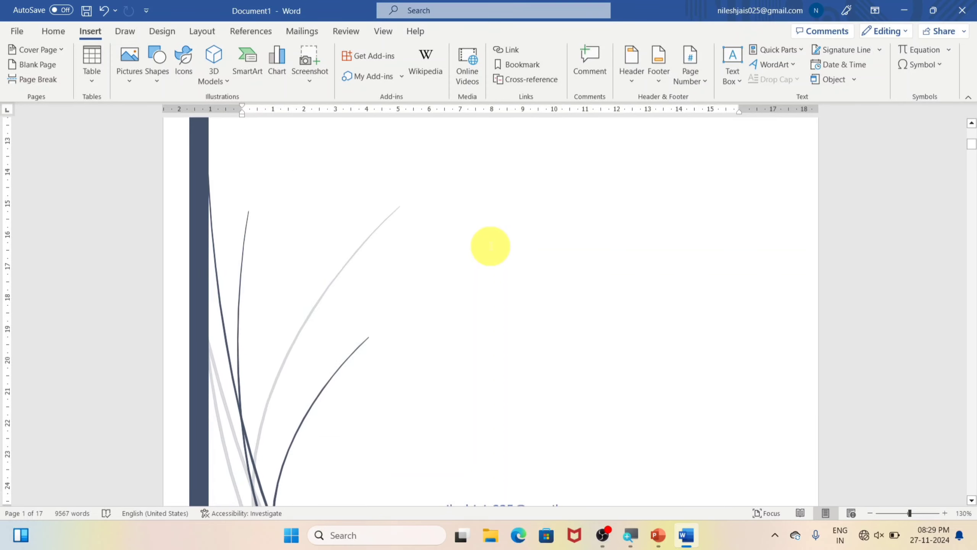
pyautogui.scroll(8, 519, 263)
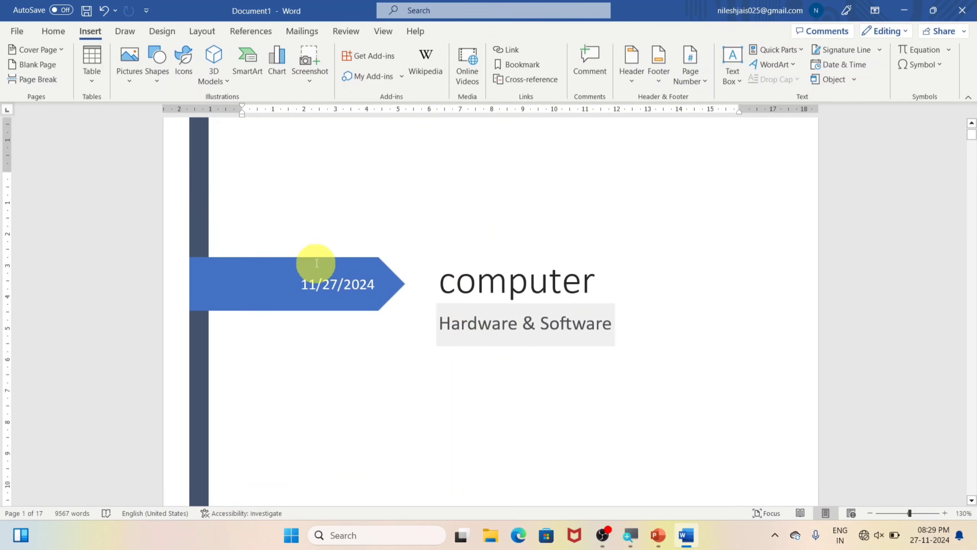
# Step: Preview the additional Office.com cover pages, then remove the current cover page from the document
pyautogui.click(50, 53)
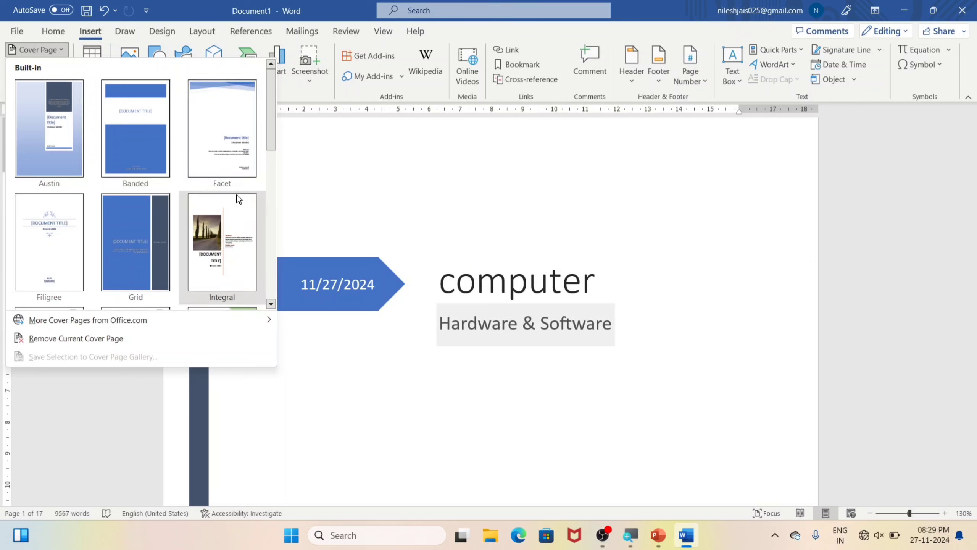
pyautogui.moveTo(73, 326)
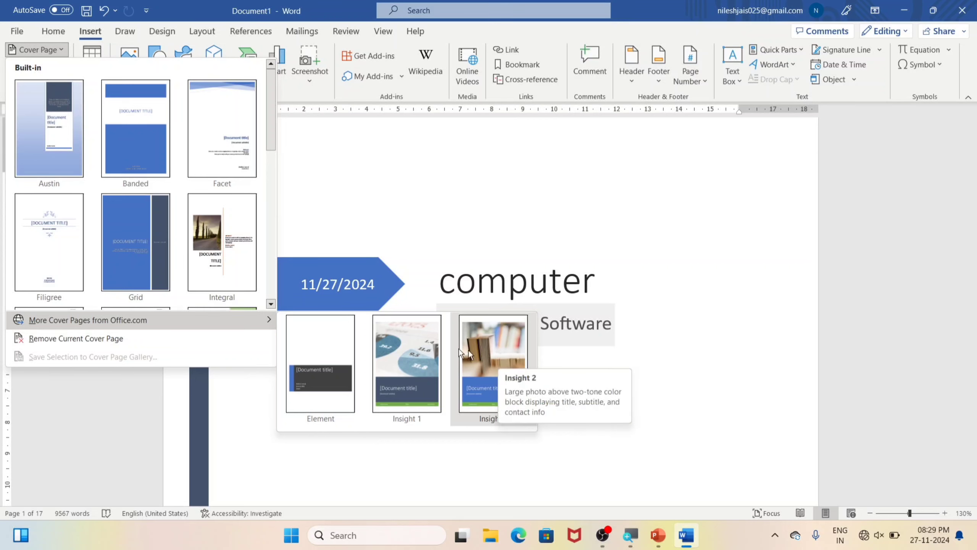
pyautogui.click(119, 339)
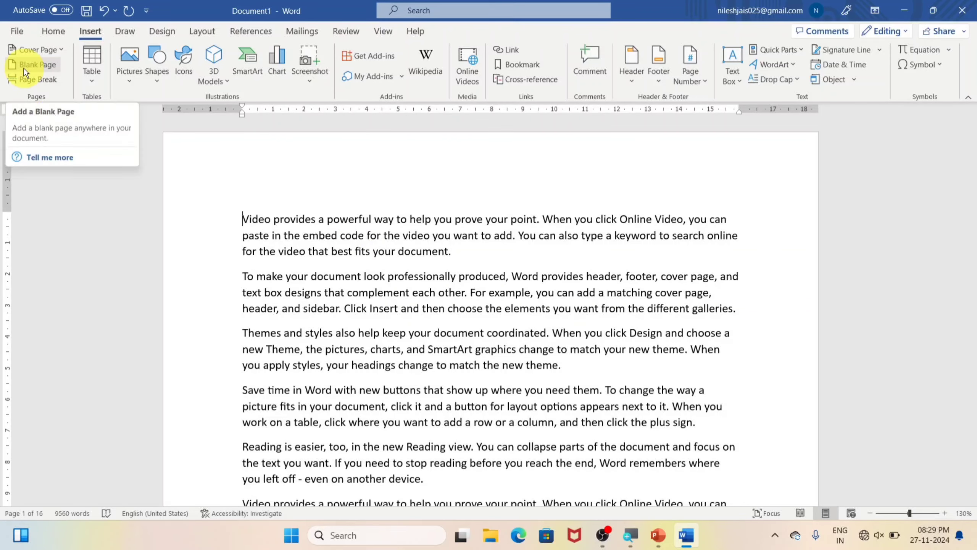
# Step: Insert a blank page at the empty line after the last paragraph on page 1
pyautogui.scroll(-15, 414, 419)
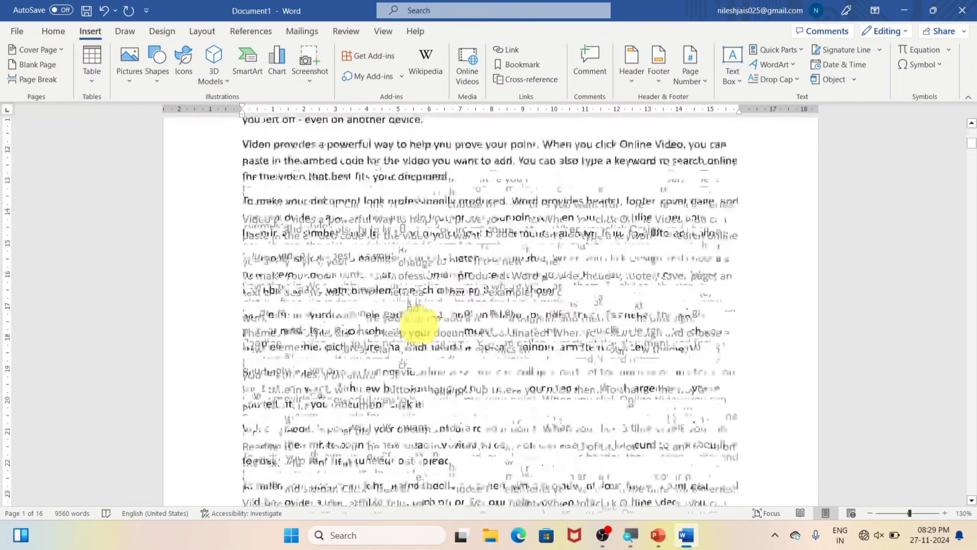
pyautogui.scroll(-2, 421, 325)
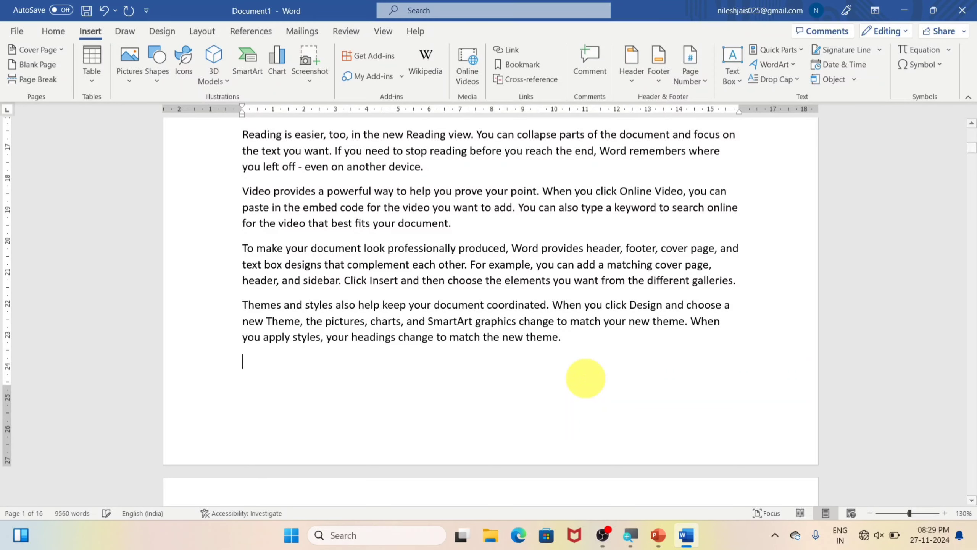
pyautogui.scroll(-2, 585, 378)
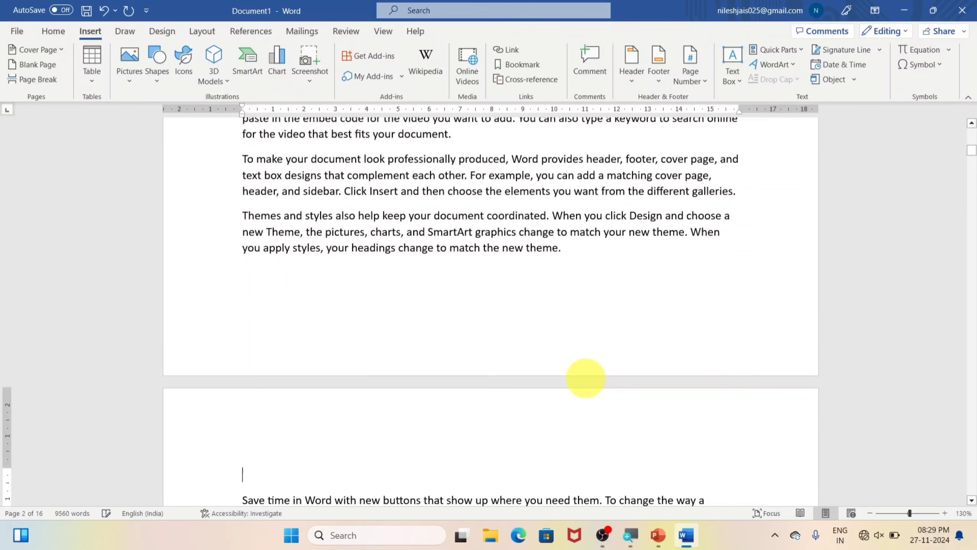
pyautogui.click(266, 286)
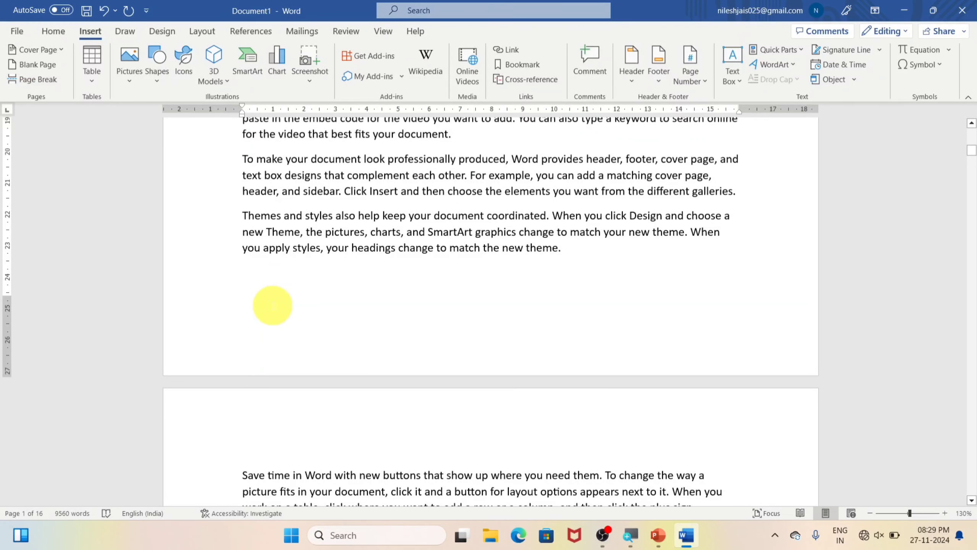
pyautogui.click(36, 65)
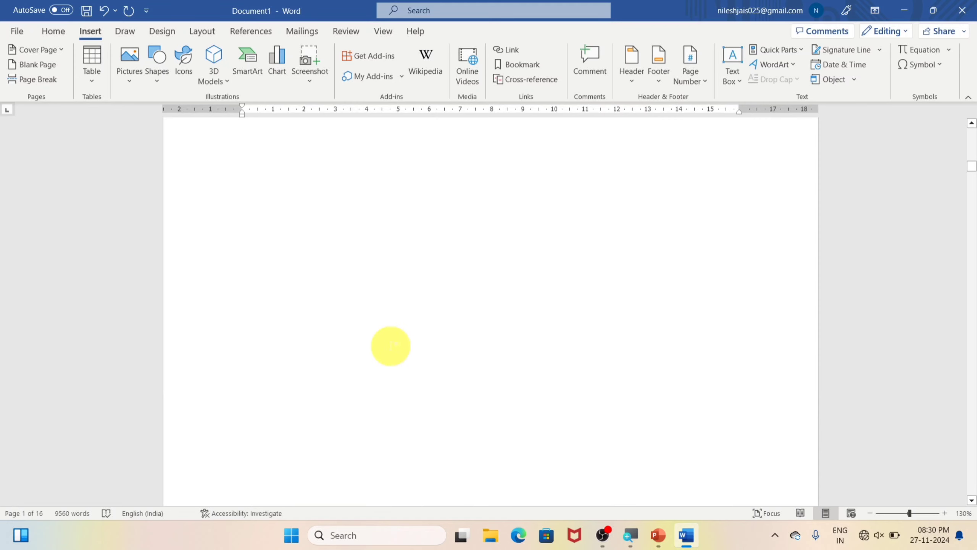
# Step: Examine the inserted blank page and the text on the pages before and after it
pyautogui.scroll(6, 388, 337)
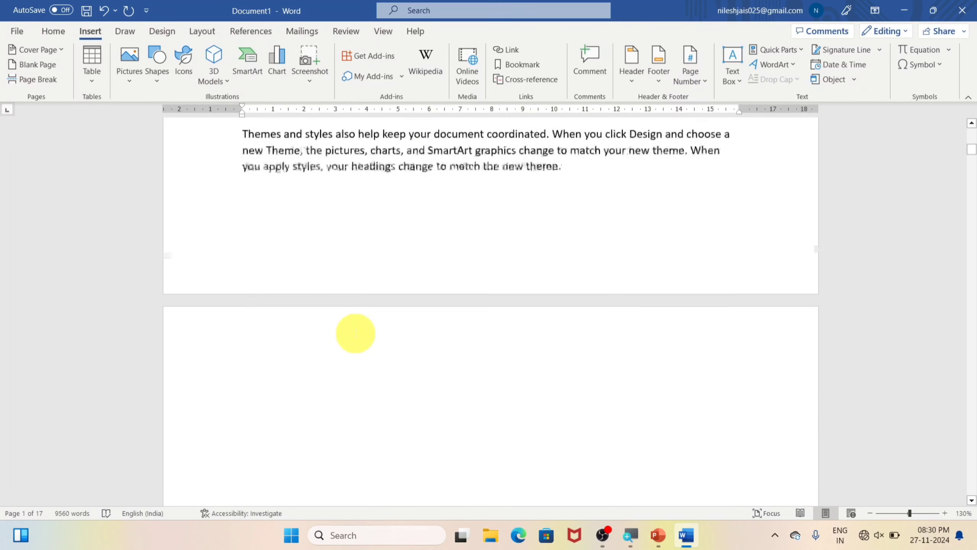
pyautogui.scroll(-6, 343, 311)
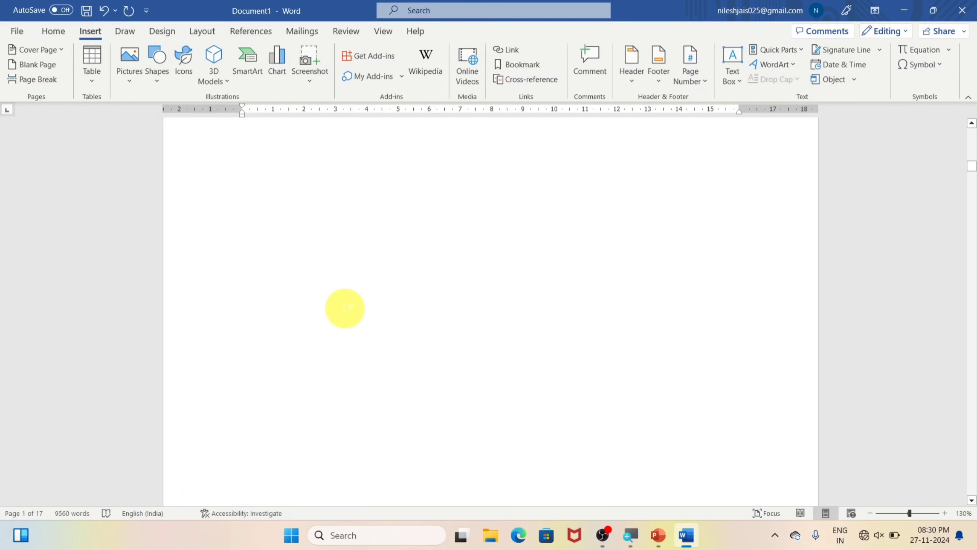
pyautogui.scroll(-3, 345, 308)
pyautogui.scroll(3, 347, 312)
pyautogui.scroll(3, 253, 254)
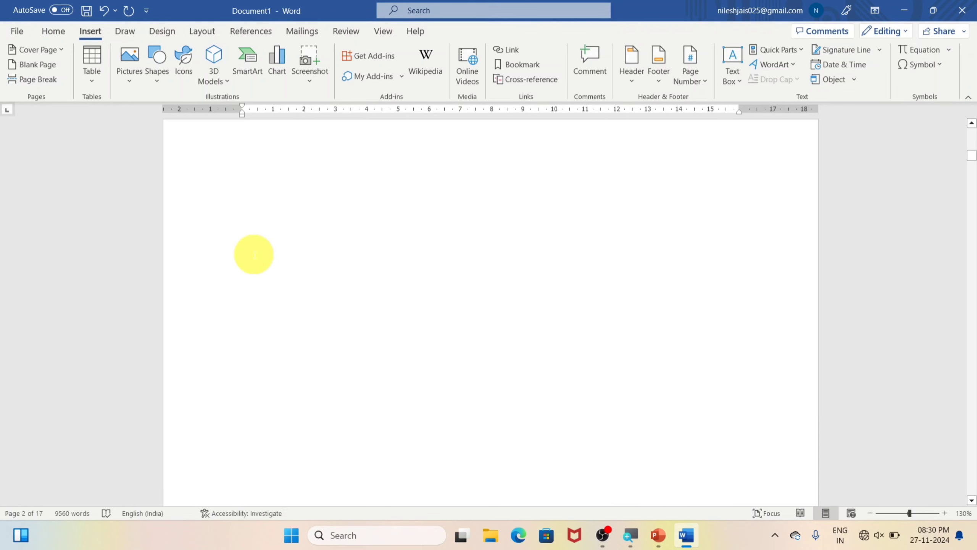
pyautogui.scroll(1, 254, 253)
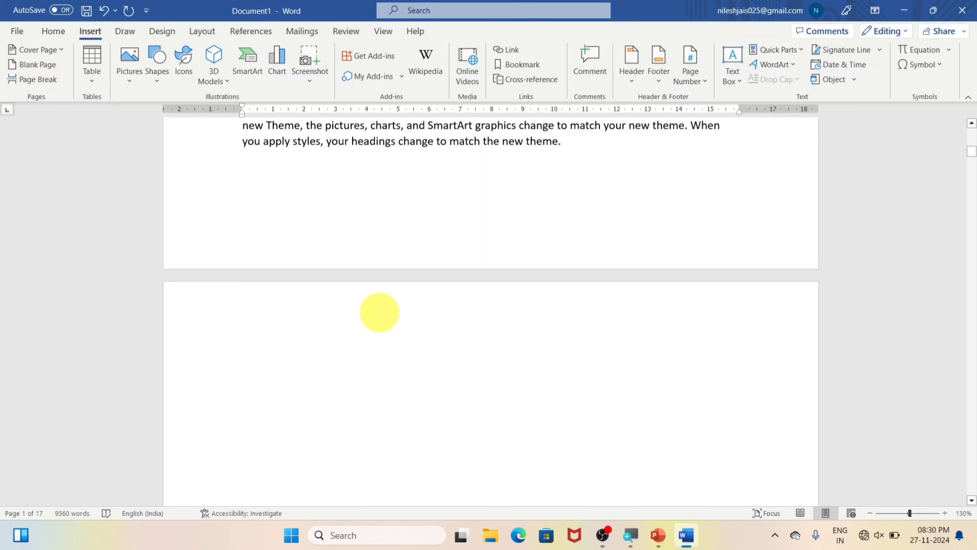
pyautogui.scroll(3, 379, 312)
pyautogui.scroll(3, 379, 319)
pyautogui.scroll(-4, 400, 354)
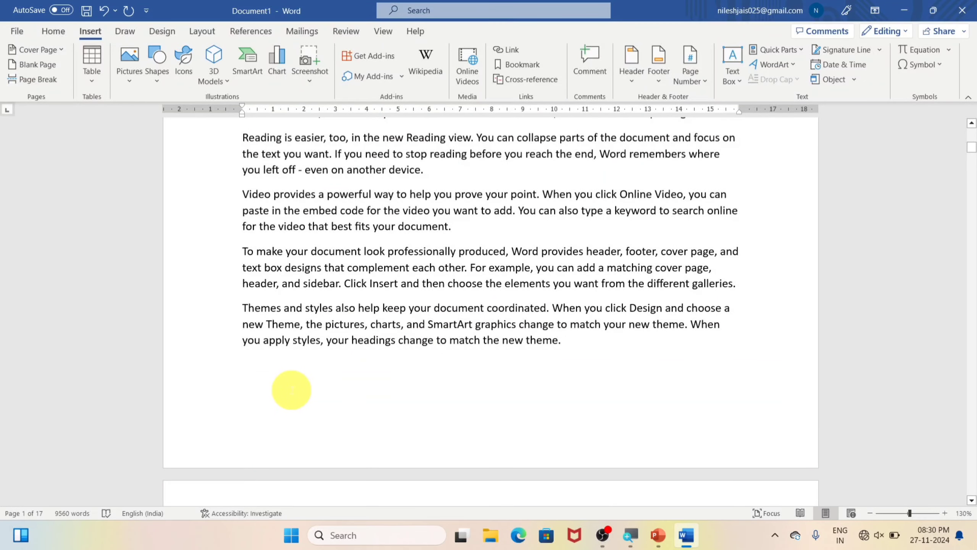
# Step: Delete the entire content of the document
pyautogui.click(243, 308)
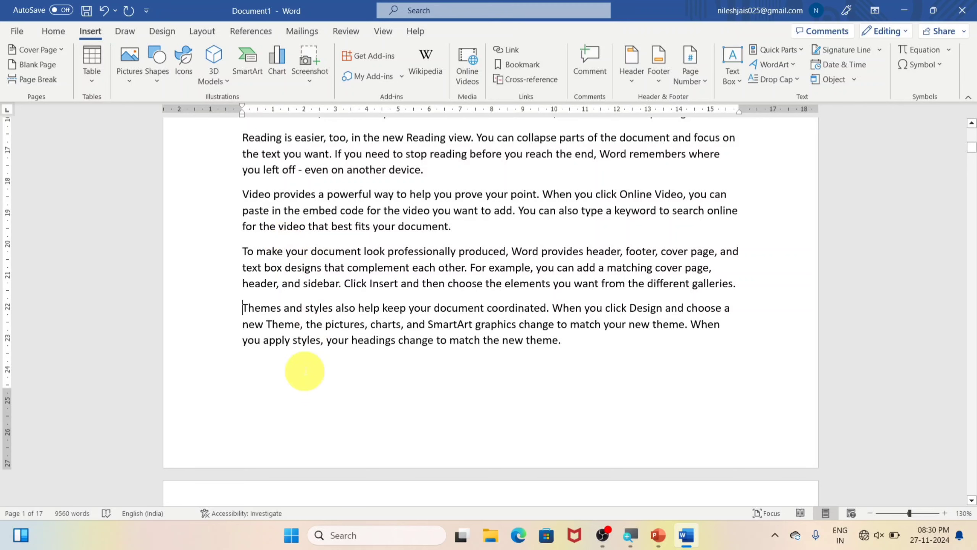
pyautogui.hotkey('ctrl', 'a')
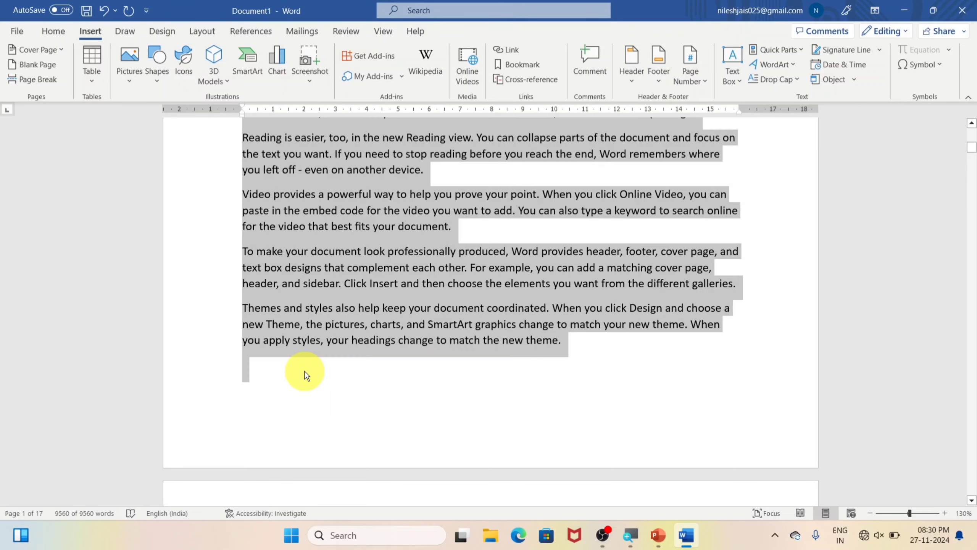
pyautogui.press('Delete')
pyautogui.scroll(2, 512, 338)
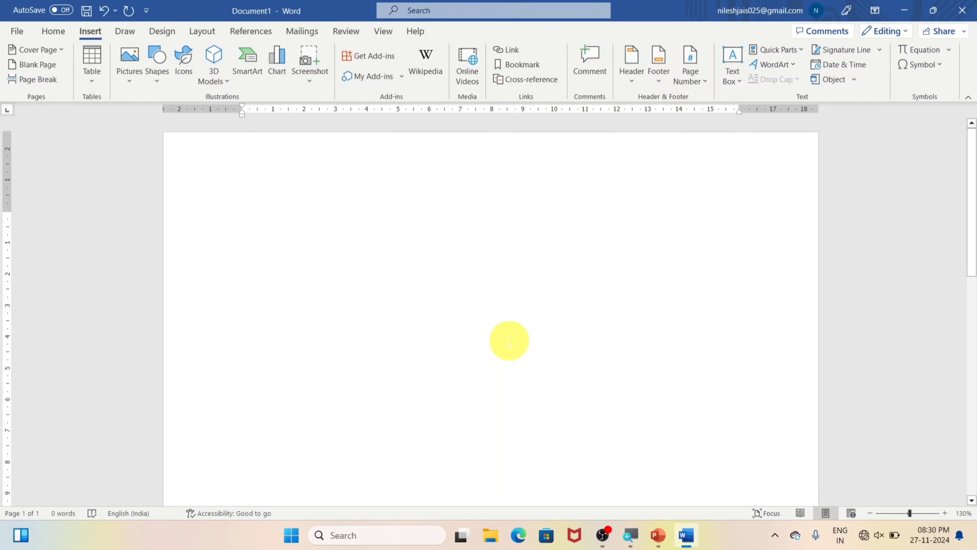
# Step: Generate sample paragraphs at the start of the empty document with =rand()
pyautogui.write('=rand')
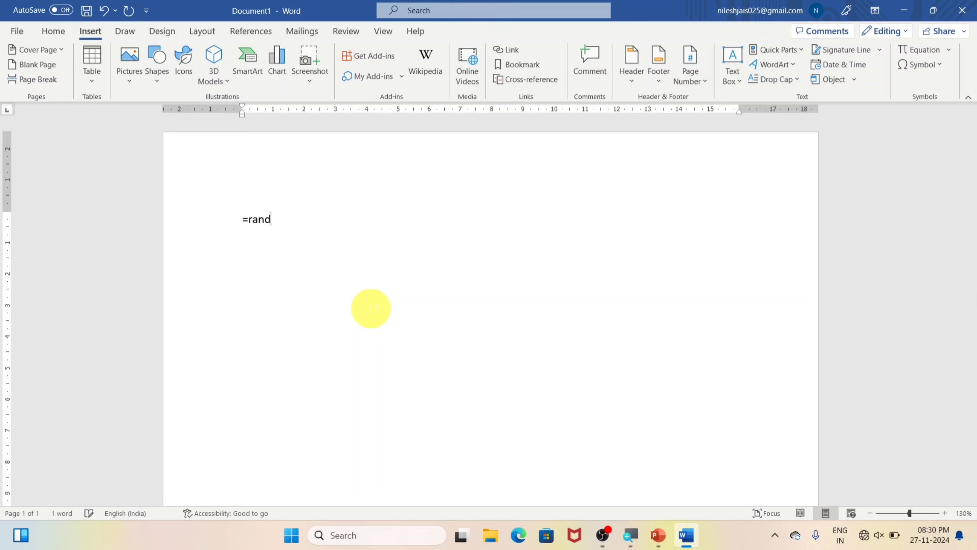
pyautogui.write('()')
pyautogui.press('Return')
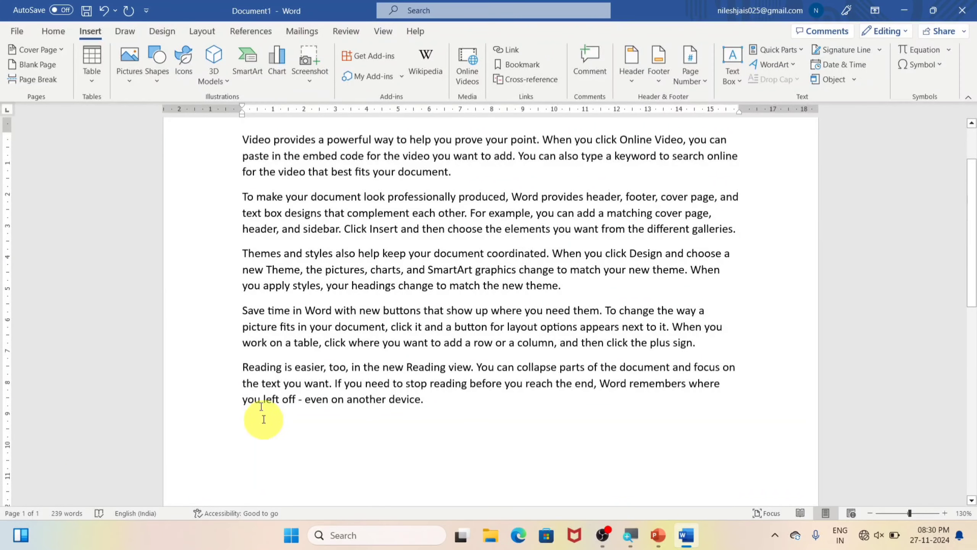
# Step: Insert a blank page after the sample paragraphs and check the resulting pages
pyautogui.click(32, 64)
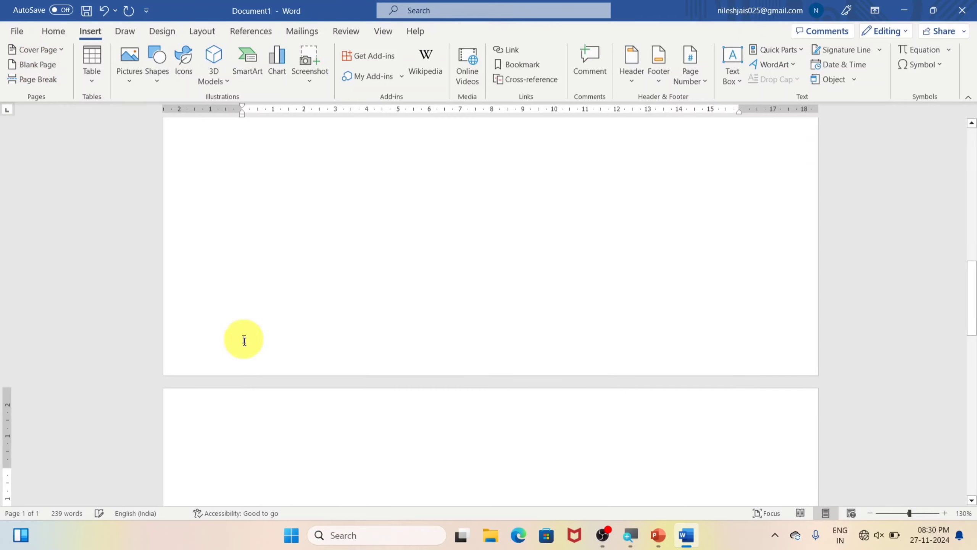
pyautogui.scroll(-3, 242, 422)
pyautogui.scroll(-5, 243, 422)
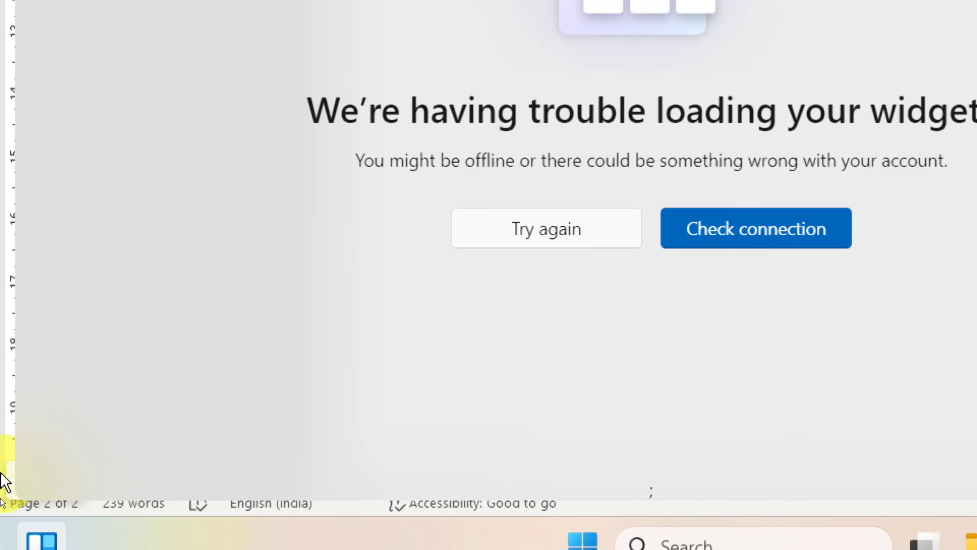
pyautogui.press('super')
pyautogui.press('super')
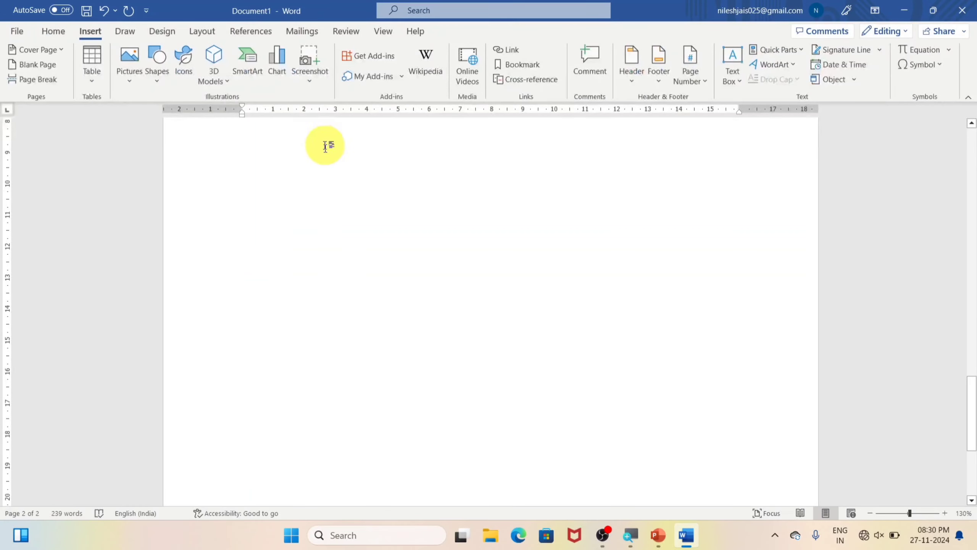
pyautogui.scroll(10, 301, 254)
pyautogui.scroll(8, 312, 226)
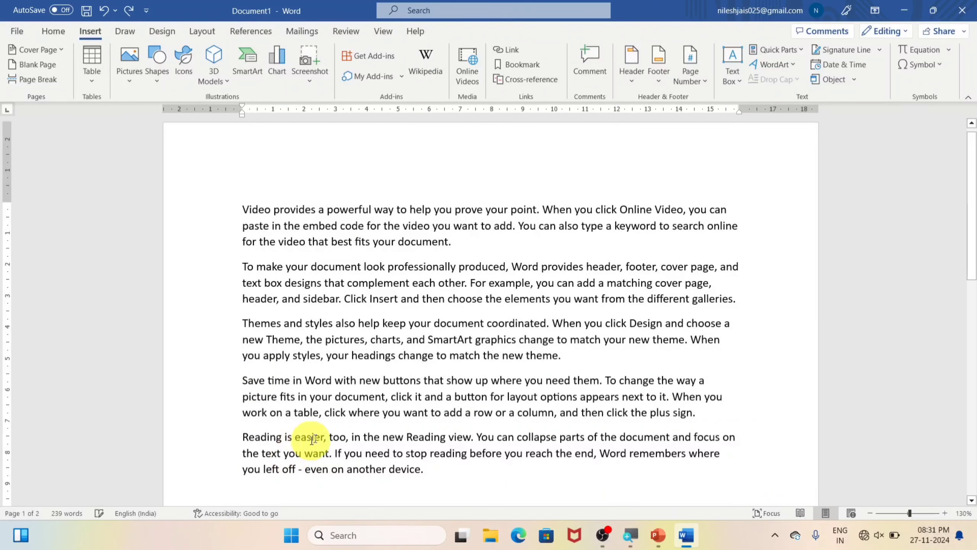
pyautogui.scroll(-8, 325, 425)
# Step: Undo the blank page insertion while keeping the generated sample paragraphs
pyautogui.hotkey('ctrl', 'z')
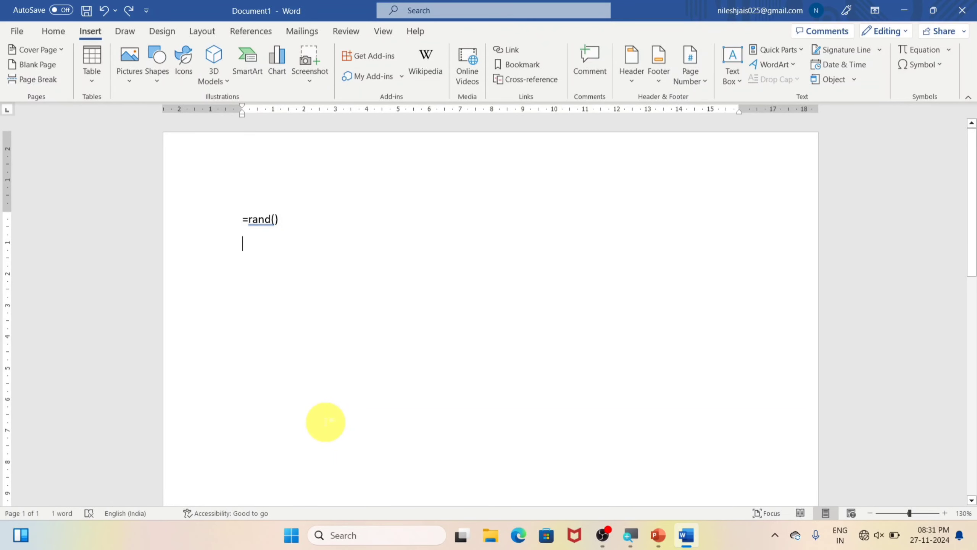
pyautogui.hotkey('ctrl', 'y')
pyautogui.scroll(-8, 320, 436)
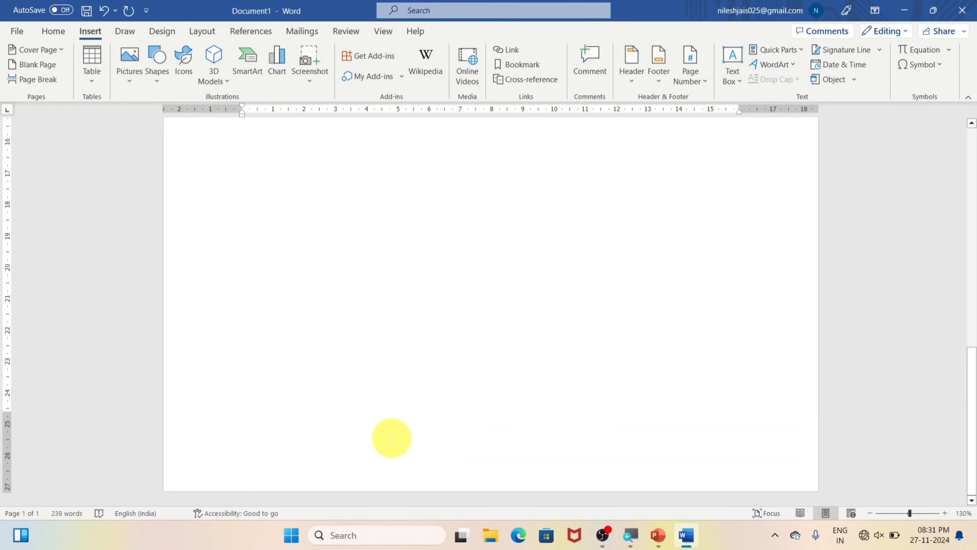
# Step: Insert a blank page before the paragraph starting "Reading is easier, too" and check the resulting pages
pyautogui.scroll(8, 391, 437)
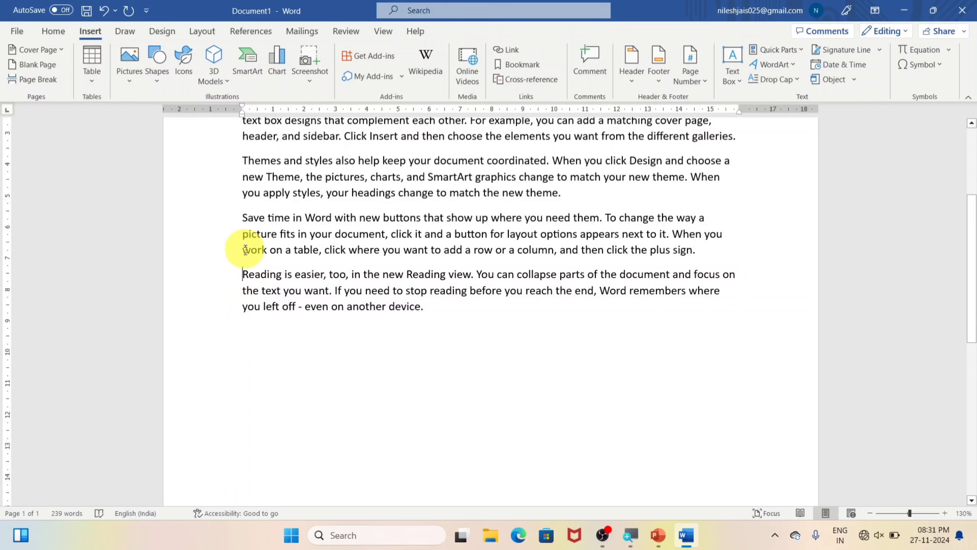
pyautogui.click(239, 274)
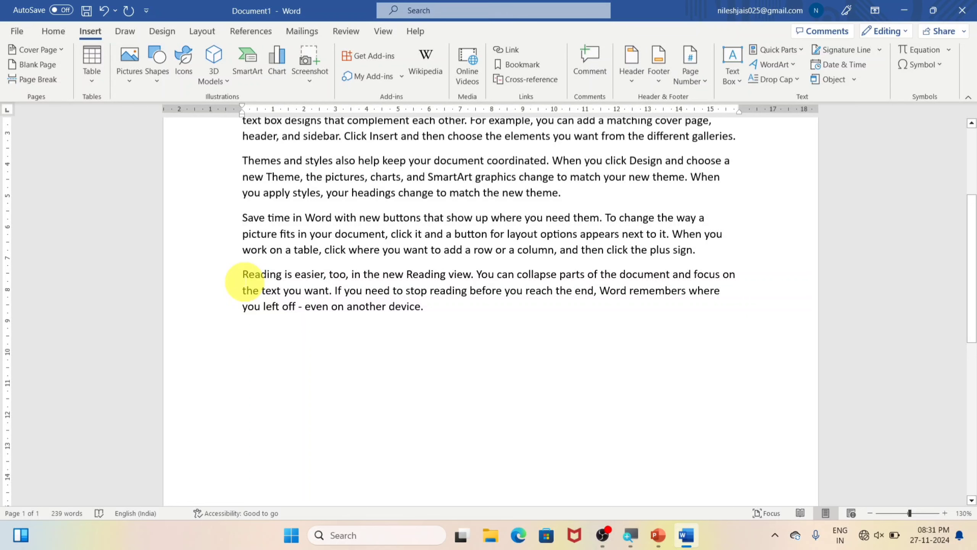
pyautogui.click(23, 66)
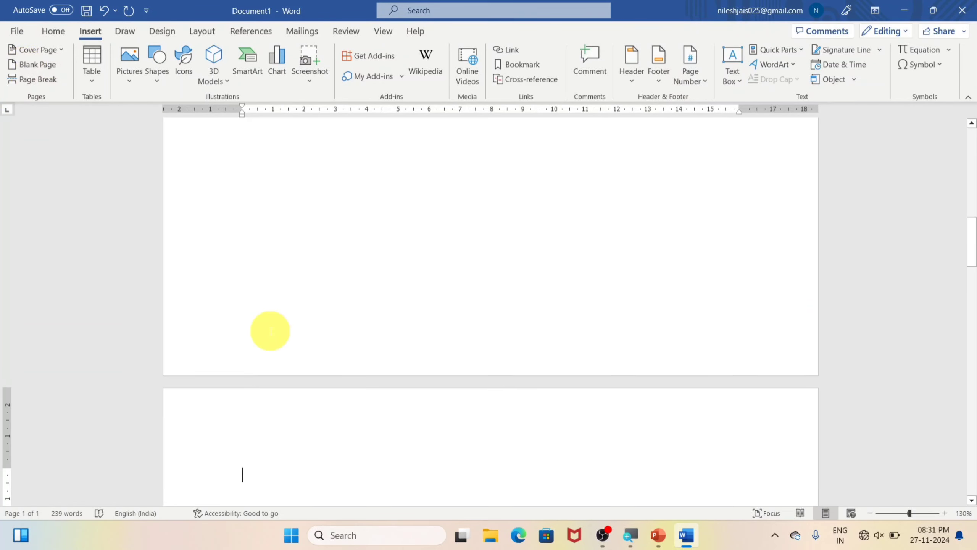
pyautogui.scroll(15, 269, 330)
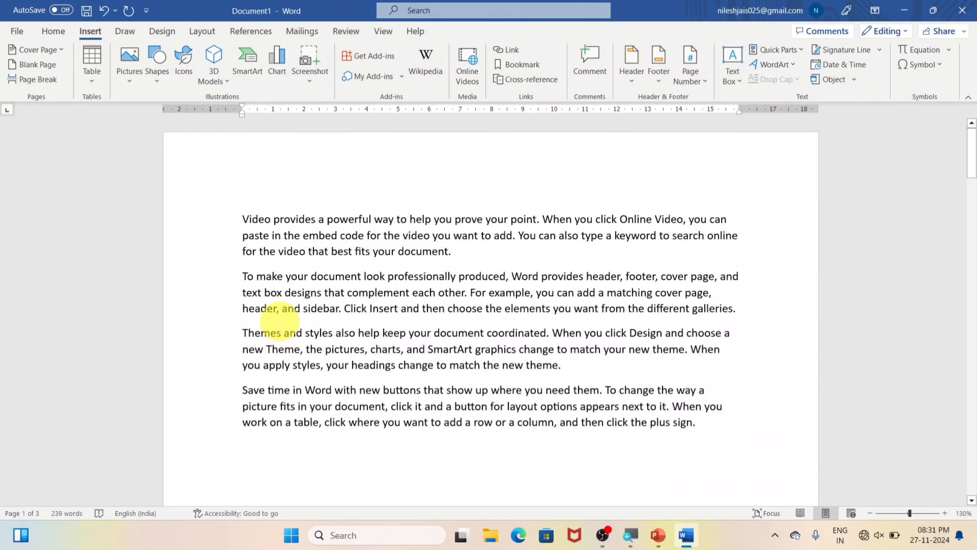
pyautogui.scroll(-15, 557, 408)
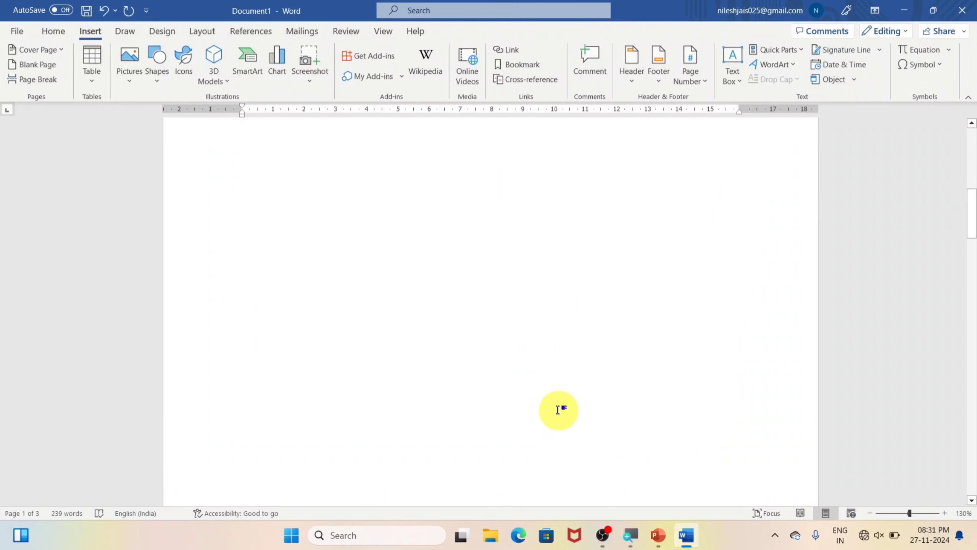
pyautogui.scroll(-15, 546, 412)
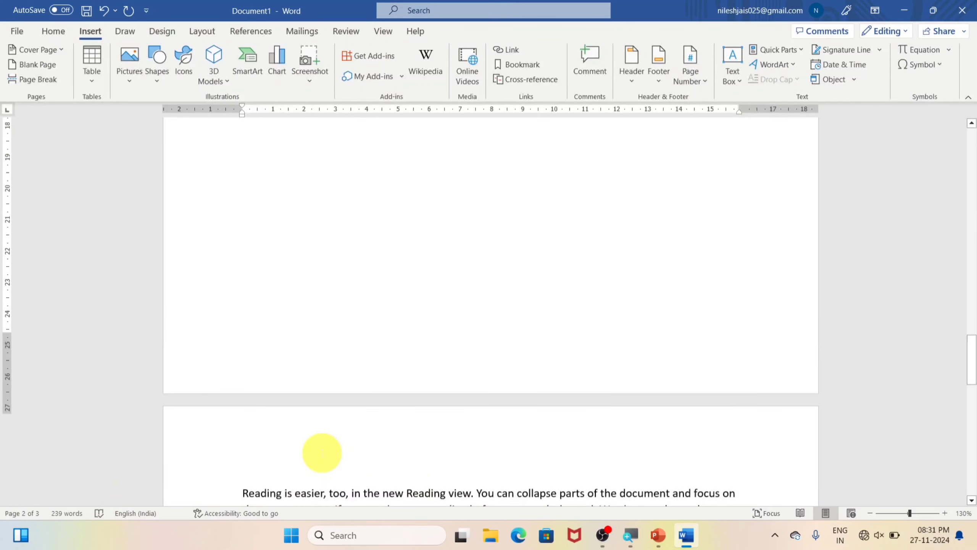
pyautogui.scroll(15, 323, 452)
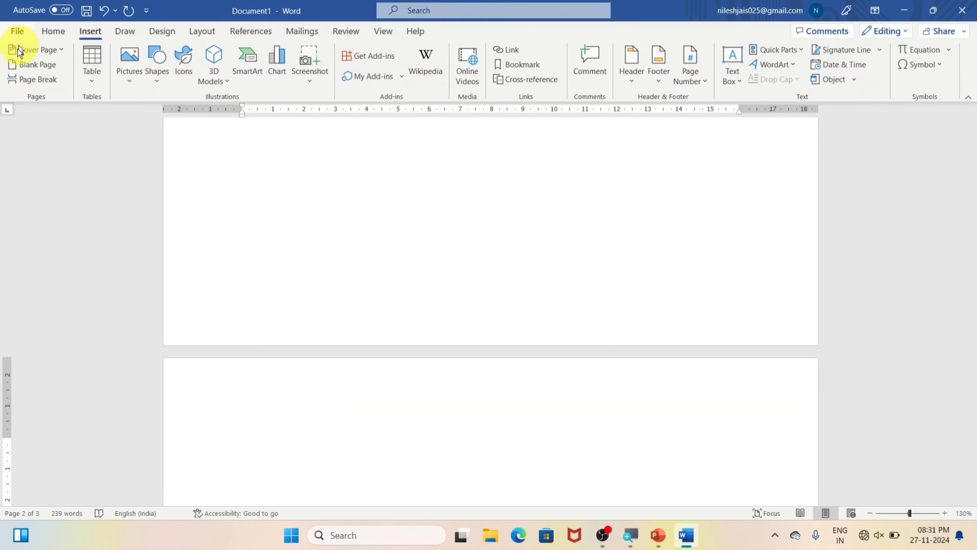
pyautogui.scroll(5, 303, 238)
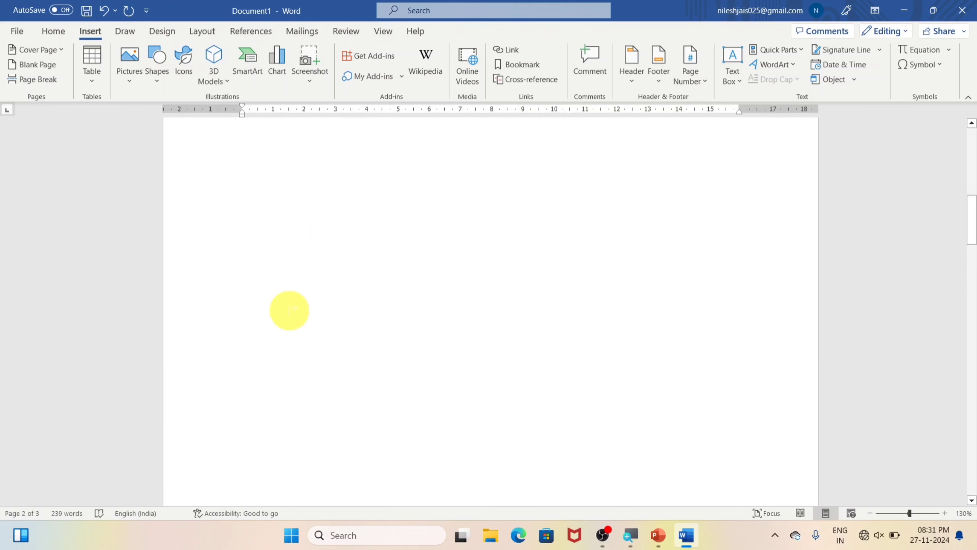
pyautogui.scroll(6, 299, 299)
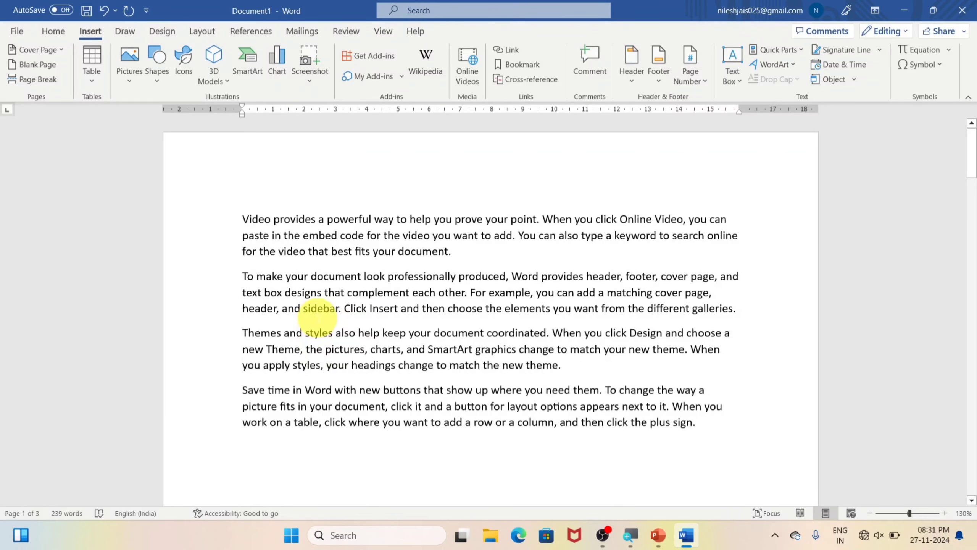
# Step: Replace the entire document content with fresh sample paragraphs generated by =rand()
pyautogui.hotkey('ctrl', 'a')
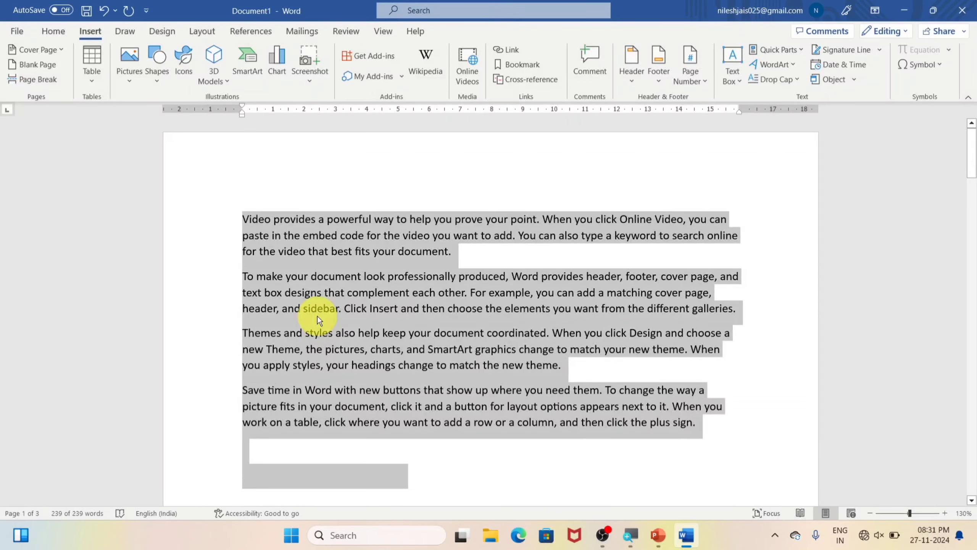
pyautogui.press('Delete')
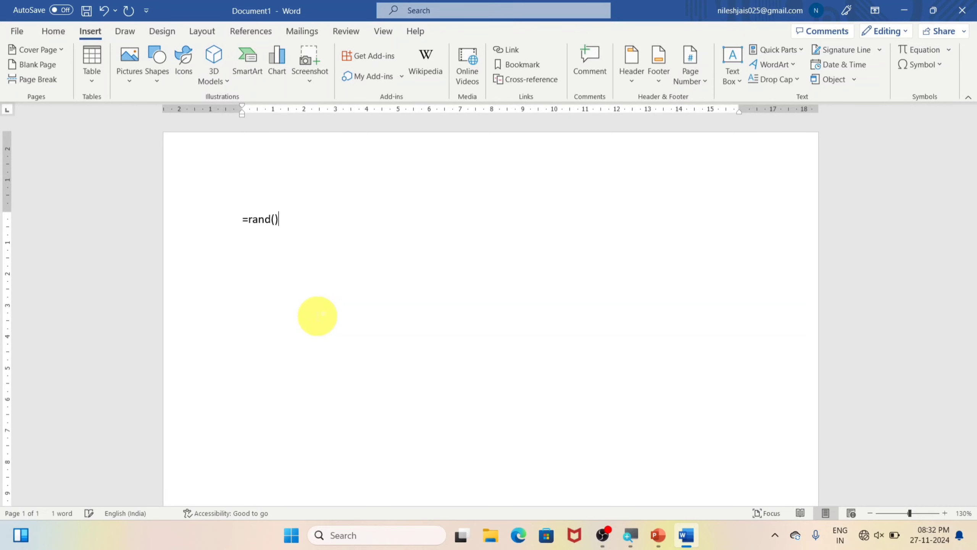
pyautogui.press('Return')
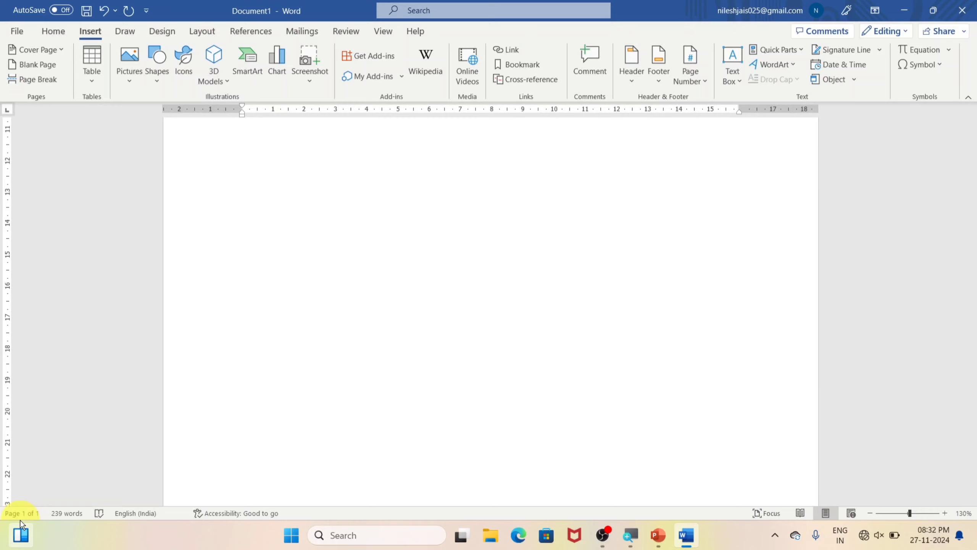
pyautogui.moveTo(20, 519)
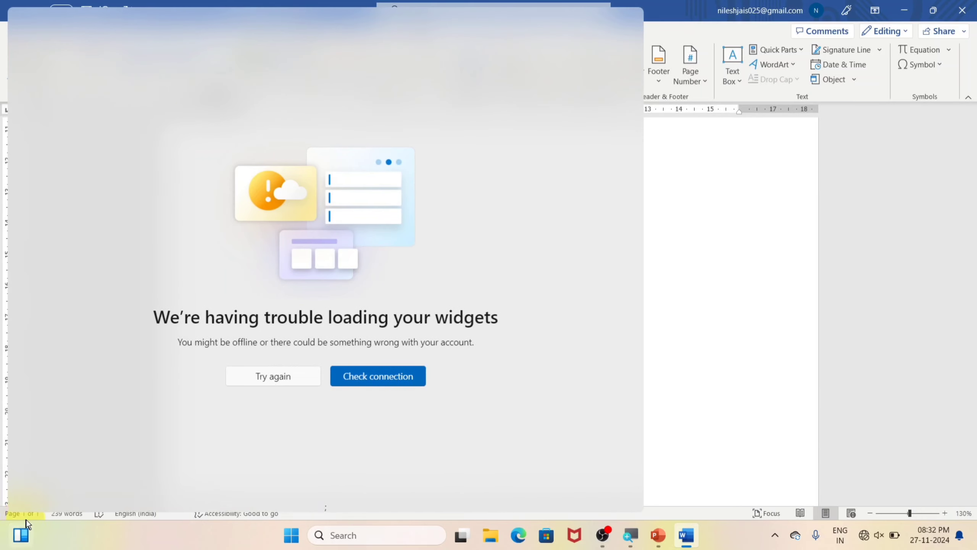
pyautogui.click(746, 387)
# Step: Insert a page break before the paragraph starting "Save time in Word" and check how the text is split
pyautogui.scroll(8, 392, 334)
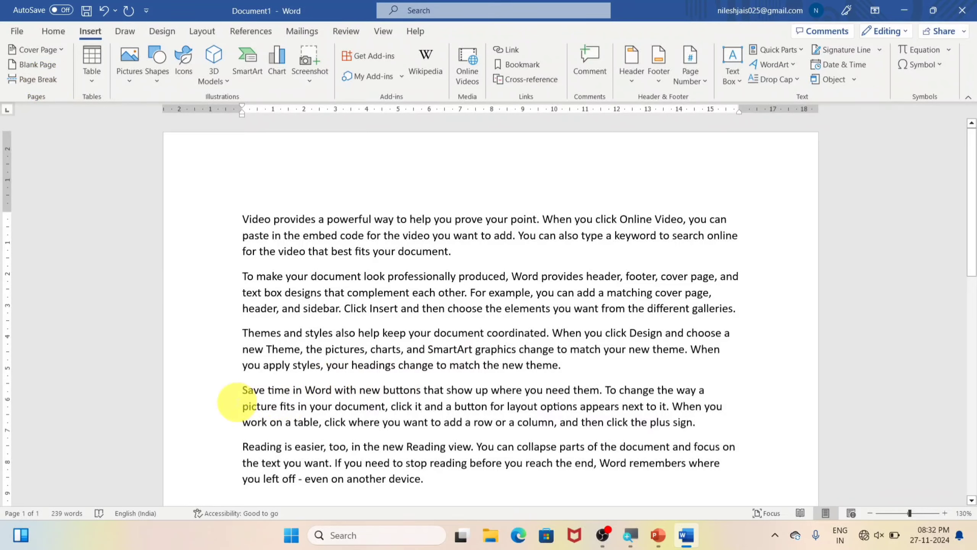
pyautogui.click(244, 393)
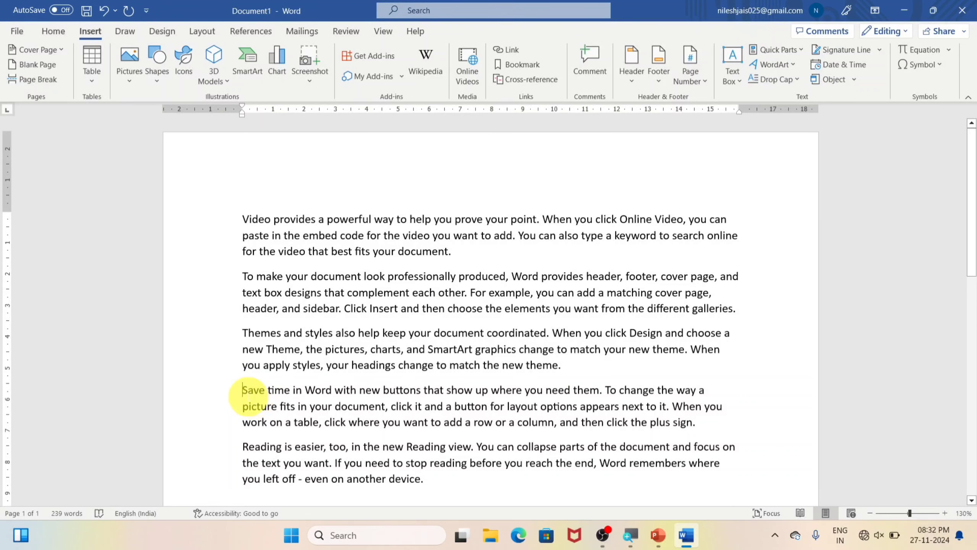
pyautogui.click(37, 79)
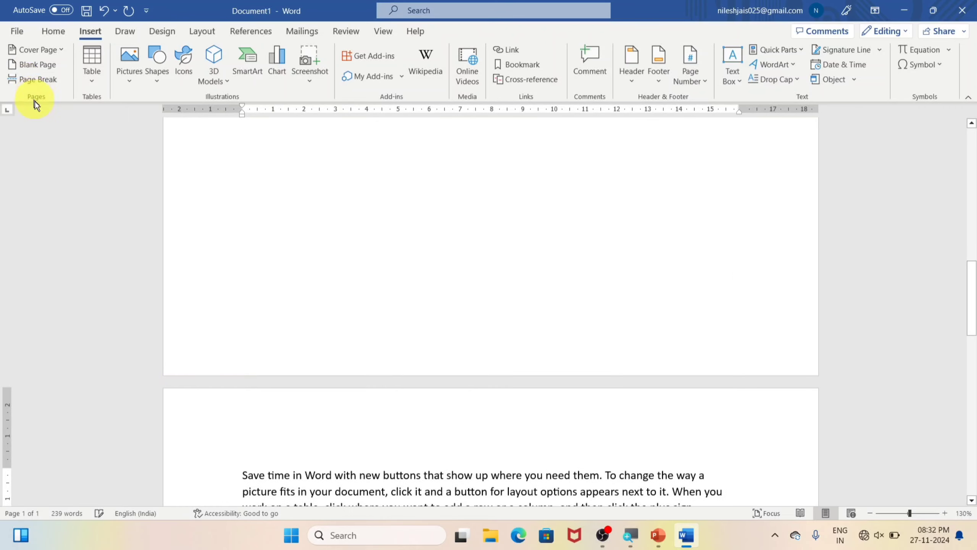
pyautogui.scroll(10, 212, 456)
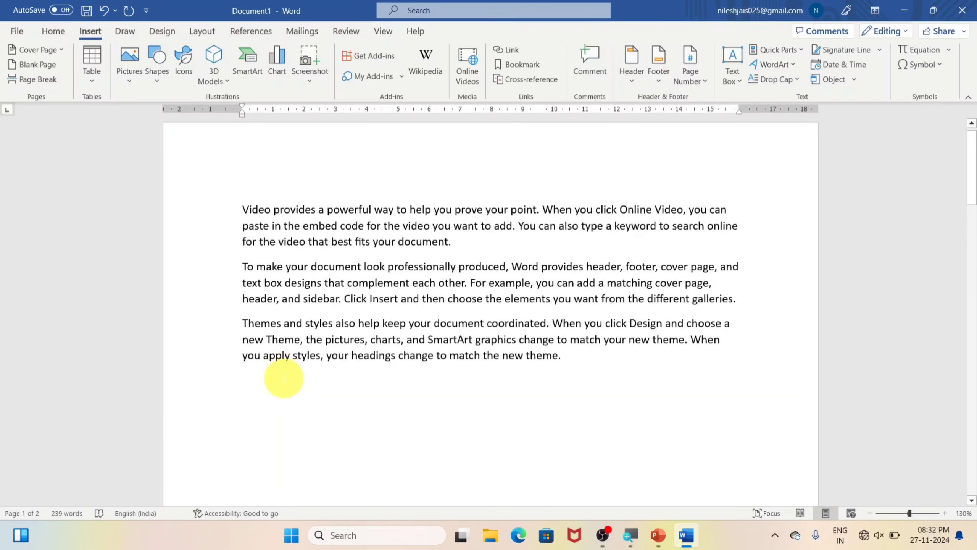
pyautogui.scroll(-15, 386, 308)
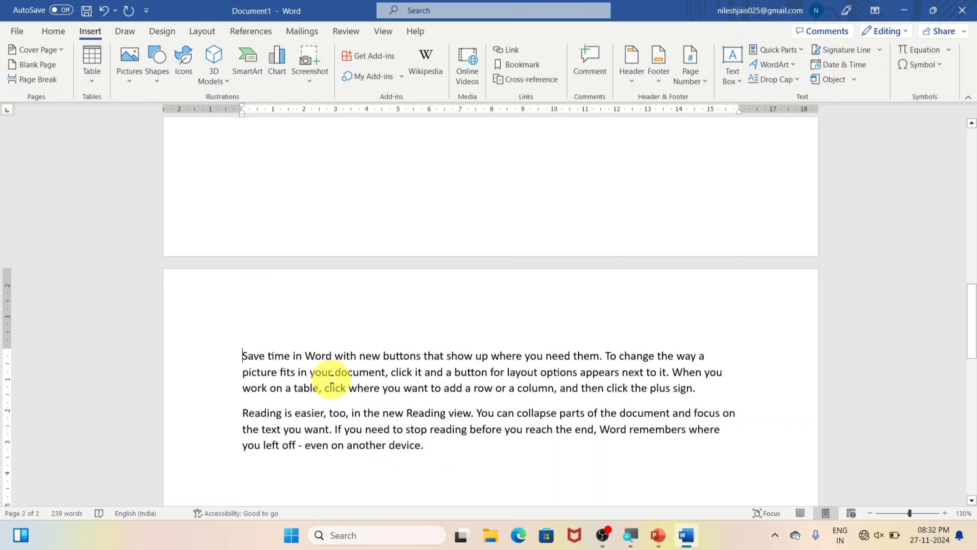
pyautogui.click(243, 354)
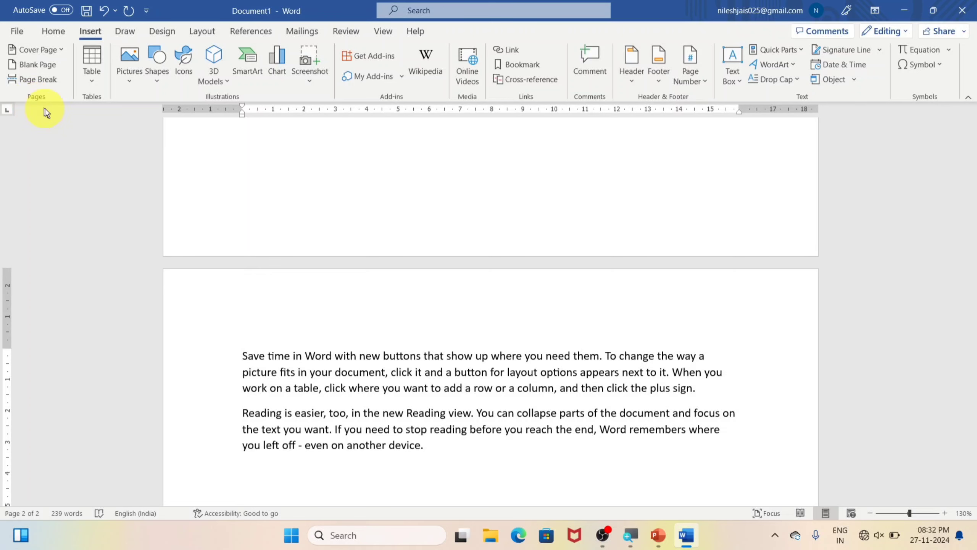
# Step: Insert a table with 10 columns and 8 rows below the last sample paragraph
pyautogui.click(91, 81)
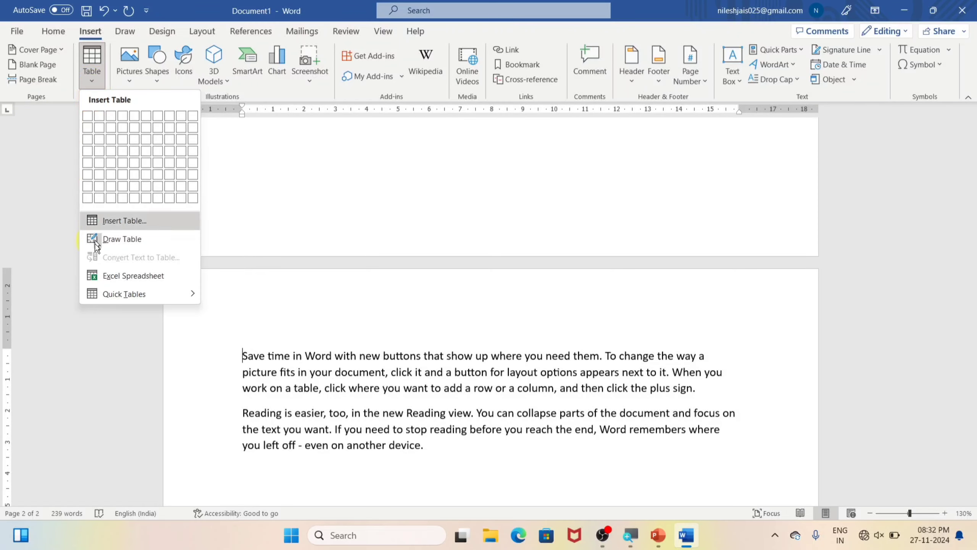
pyautogui.click(250, 388)
pyautogui.scroll(-5, 301, 419)
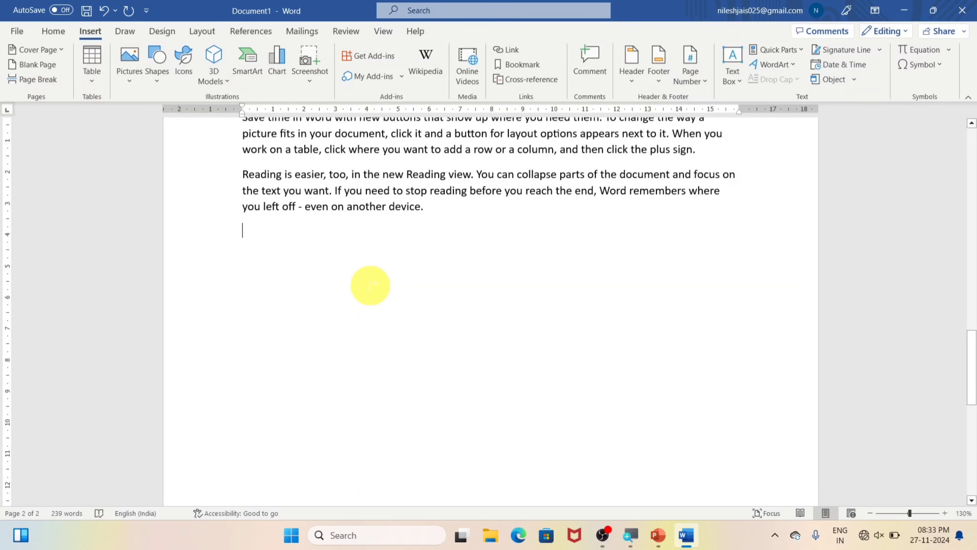
pyautogui.scroll(-2, 370, 285)
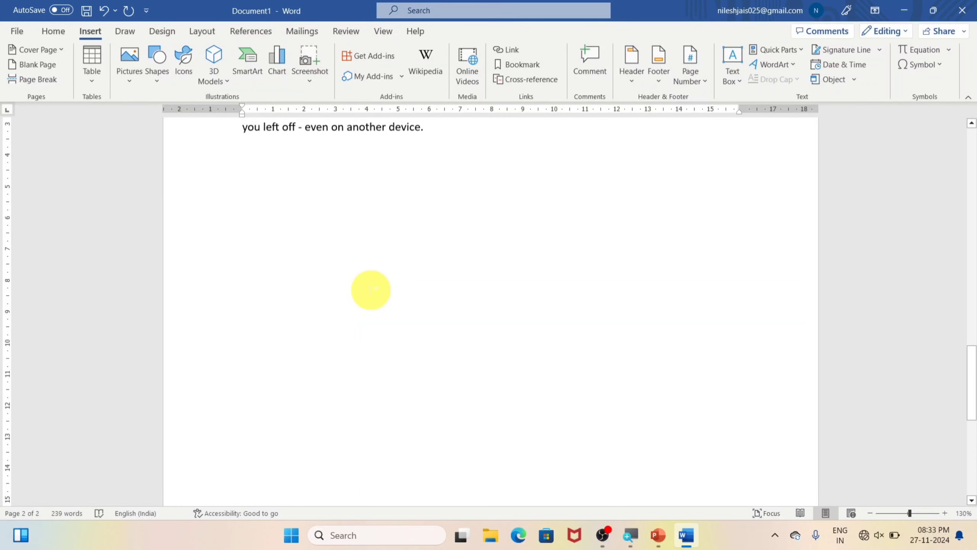
pyautogui.click(93, 80)
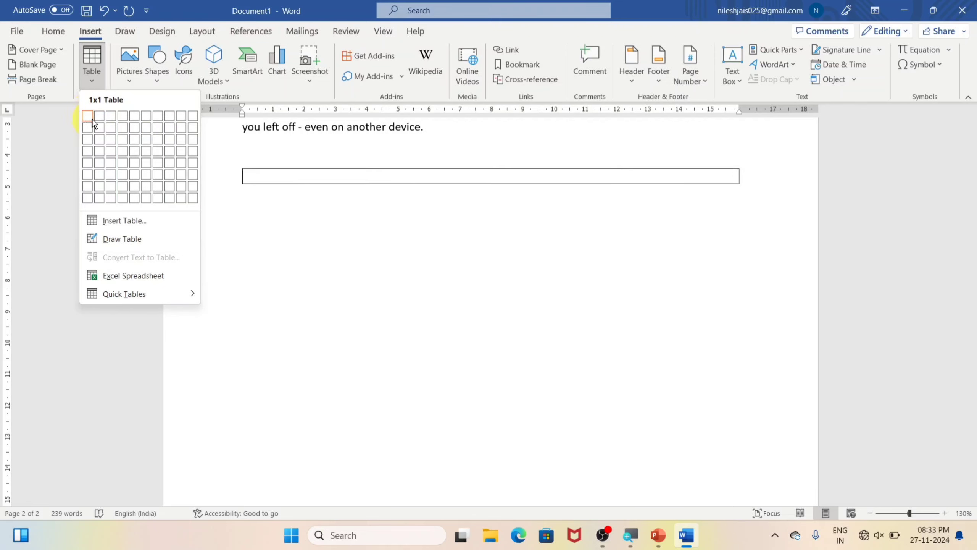
pyautogui.click(192, 198)
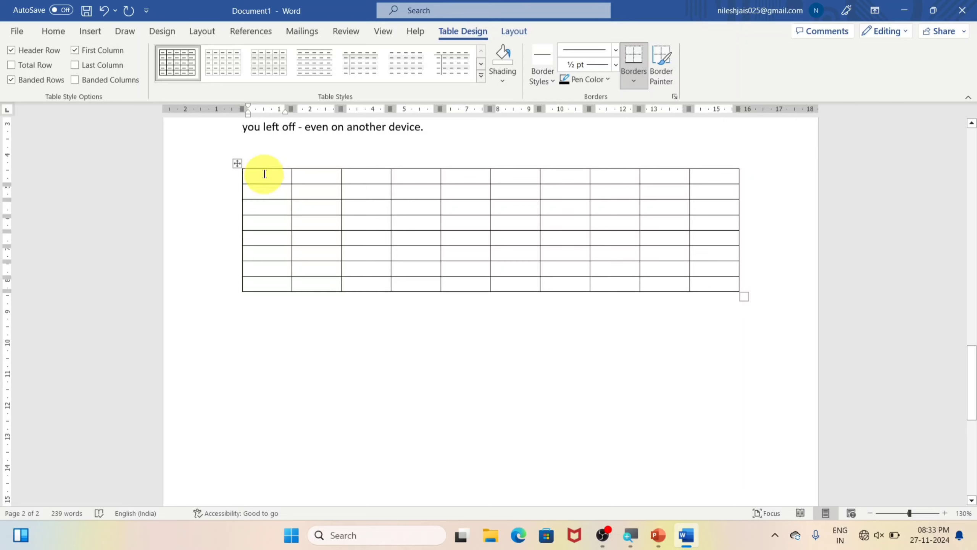
# Step: Select each of the table's first three columns in turn, followed by the first and third rows
pyautogui.moveTo(261, 170); pyautogui.dragTo(271, 285)
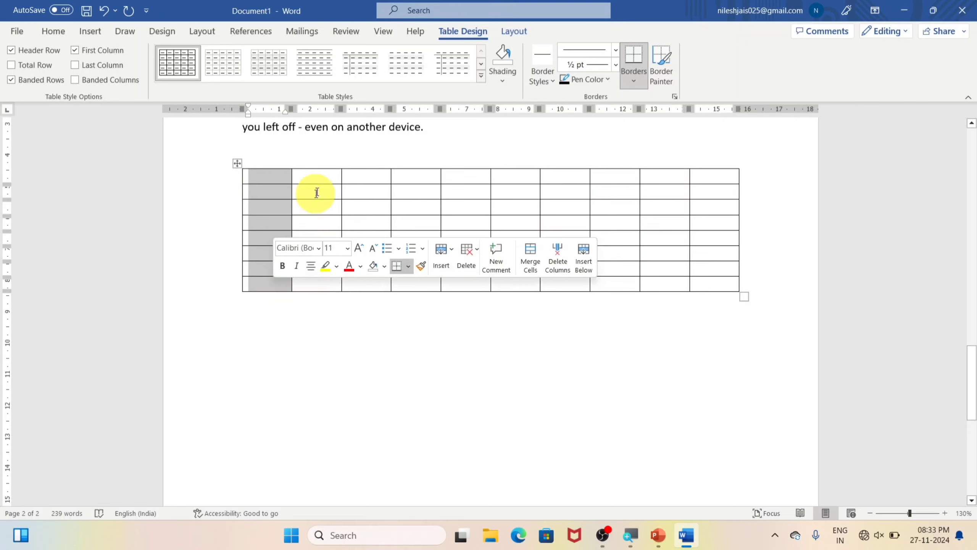
pyautogui.moveTo(318, 177); pyautogui.dragTo(323, 286)
pyautogui.moveTo(371, 179); pyautogui.dragTo(370, 287)
pyautogui.moveTo(260, 170); pyautogui.dragTo(671, 176)
pyautogui.moveTo(269, 204); pyautogui.dragTo(653, 210)
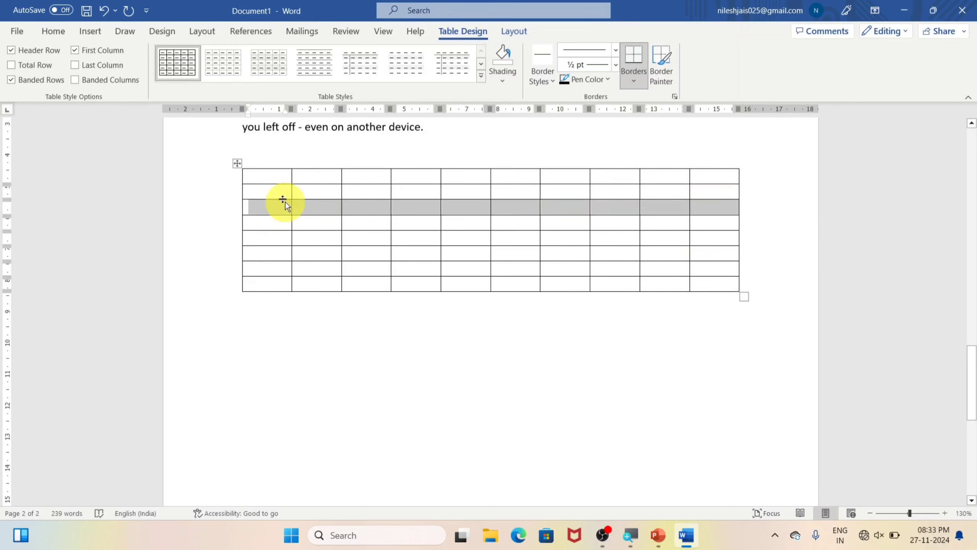
# Step: Place the cursor in individual cells along the table's first row to point out single cells
pyautogui.click(264, 178)
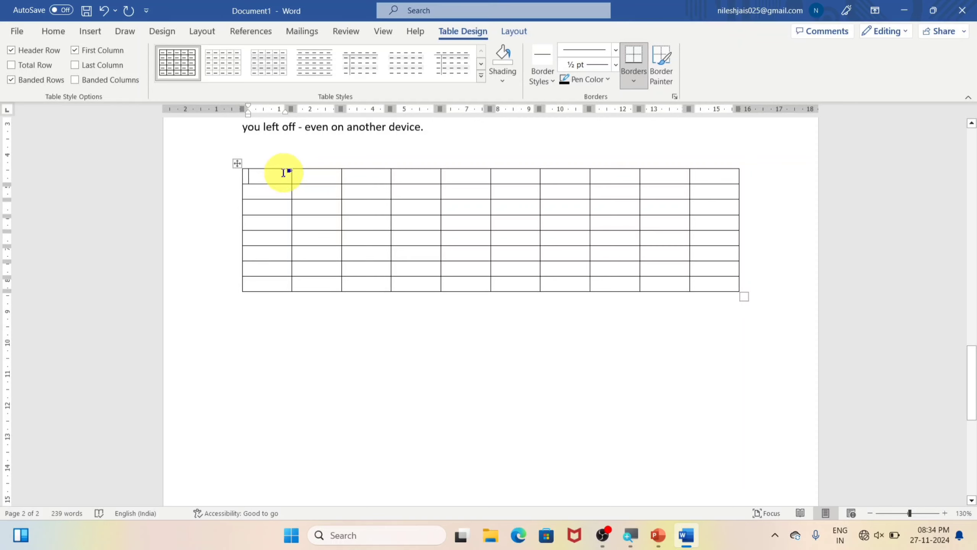
pyautogui.click(305, 176)
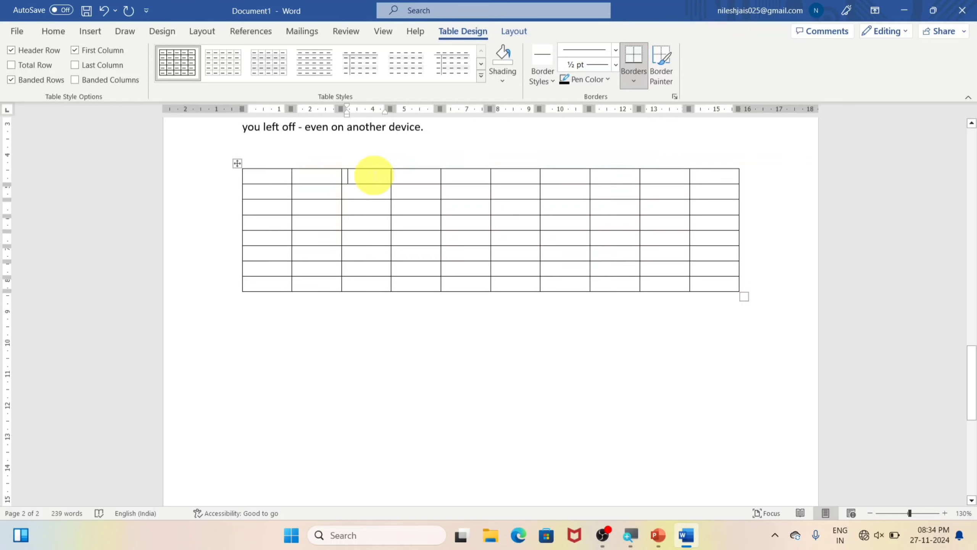
pyautogui.click(427, 179)
pyautogui.click(459, 176)
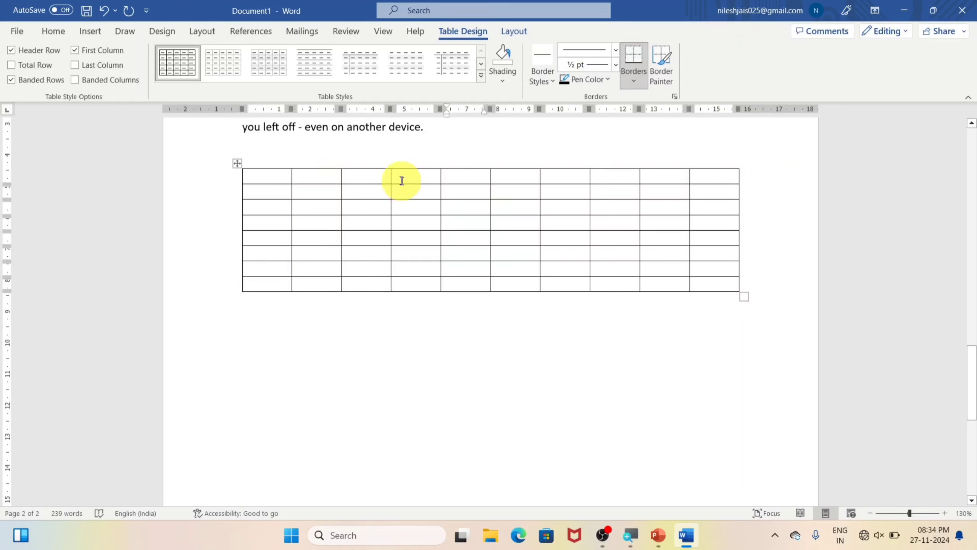
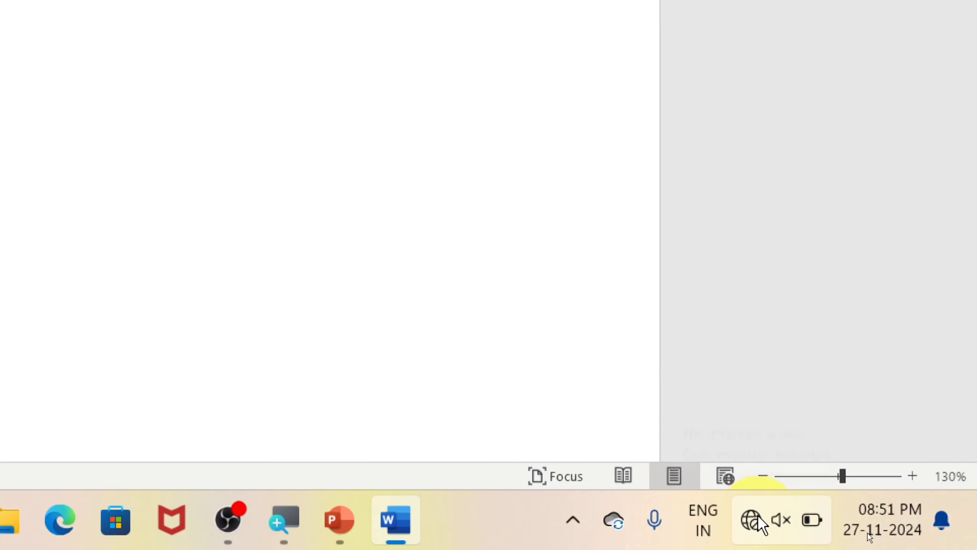
# Step: Connect the computer to the iQOO Z9x 5G Wi-Fi network and close the network settings
pyautogui.moveTo(759, 515)
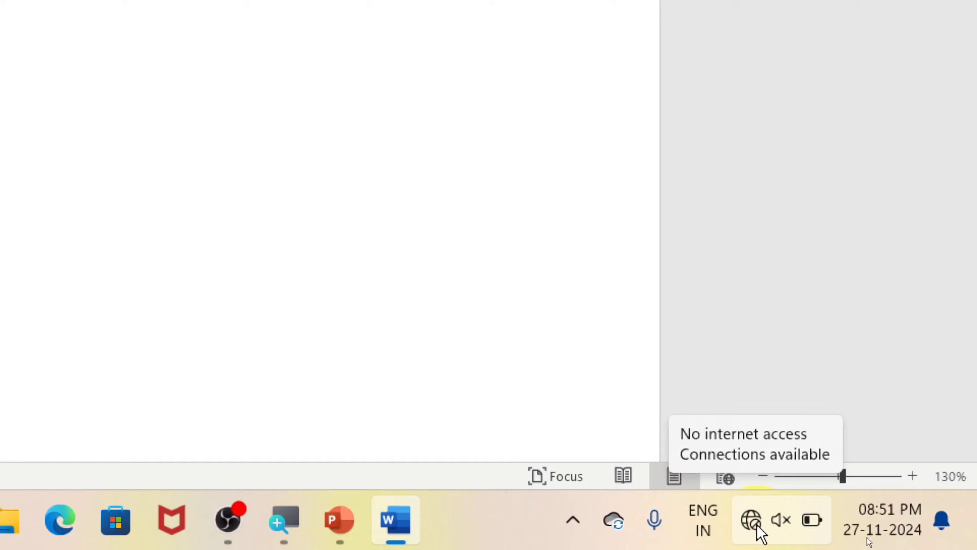
pyautogui.click(755, 525)
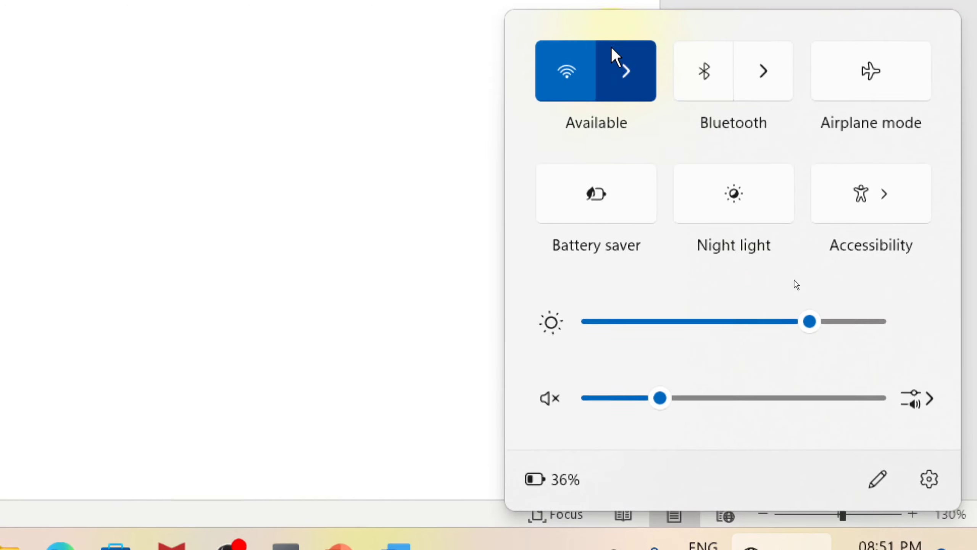
pyautogui.click(619, 79)
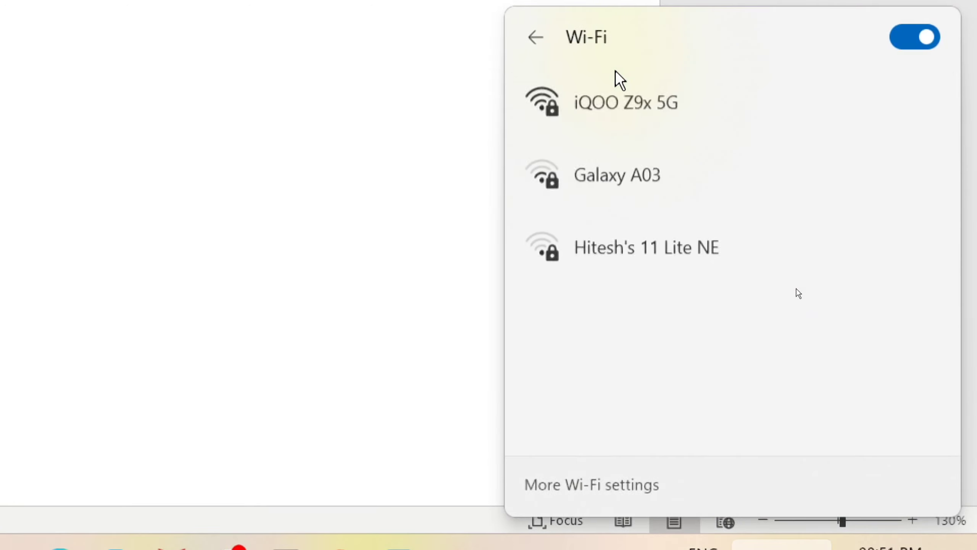
pyautogui.click(633, 117)
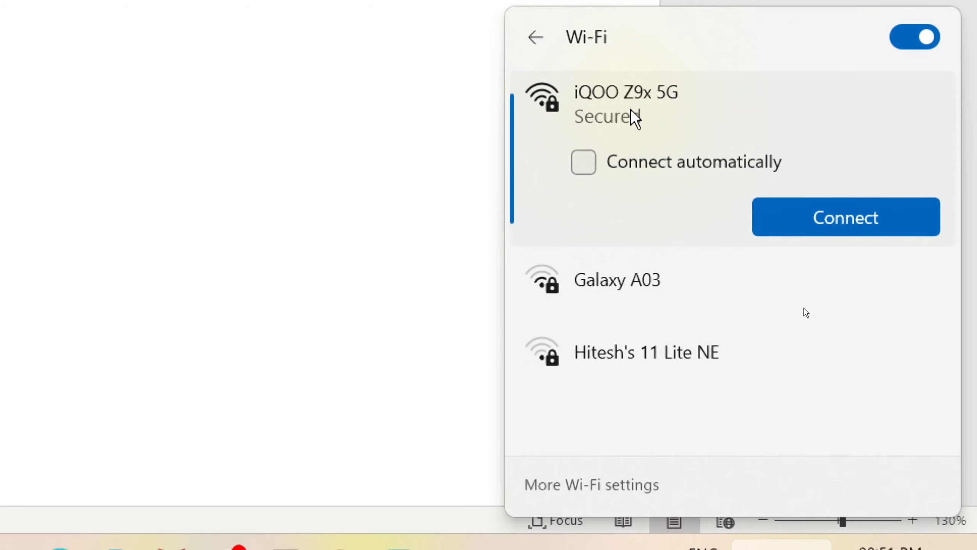
pyautogui.click(840, 216)
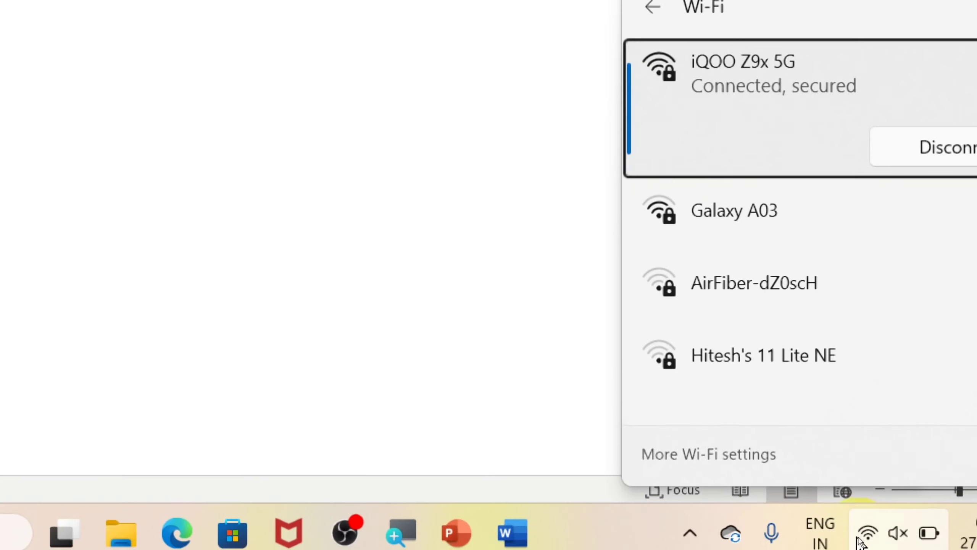
pyautogui.click(396, 218)
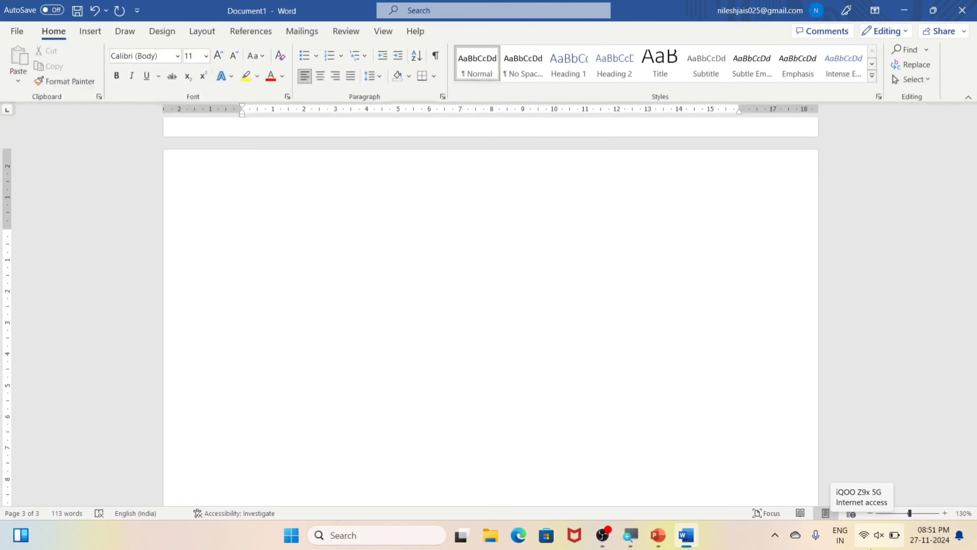
# Step: Open the Online Pictures browser for inserting an image on the blank page, dismissing the OneDrive notifications
pyautogui.click(87, 32)
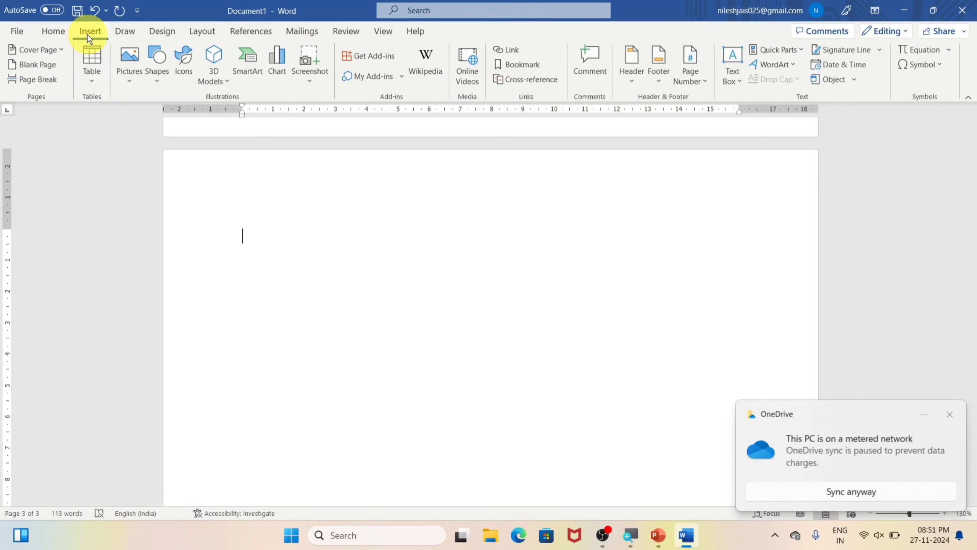
pyautogui.click(951, 415)
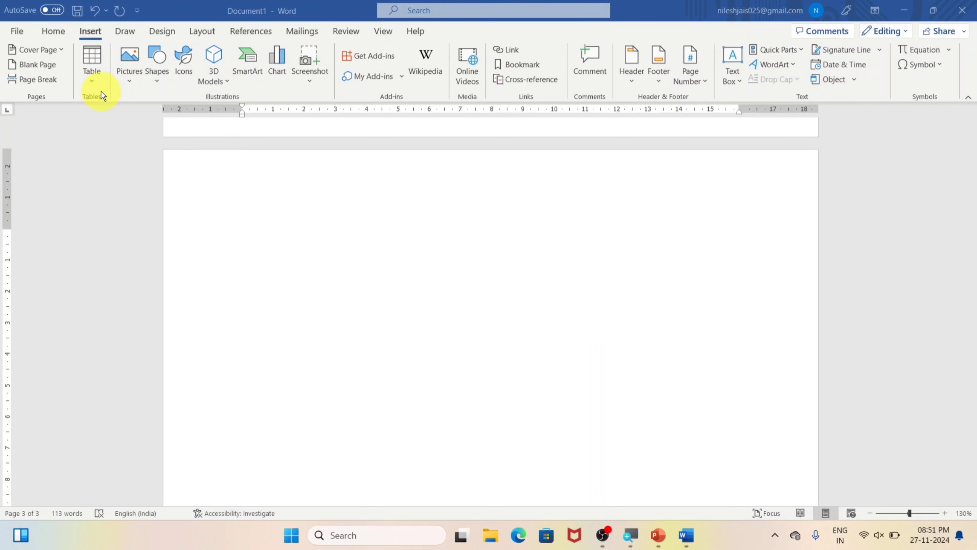
pyautogui.click(133, 85)
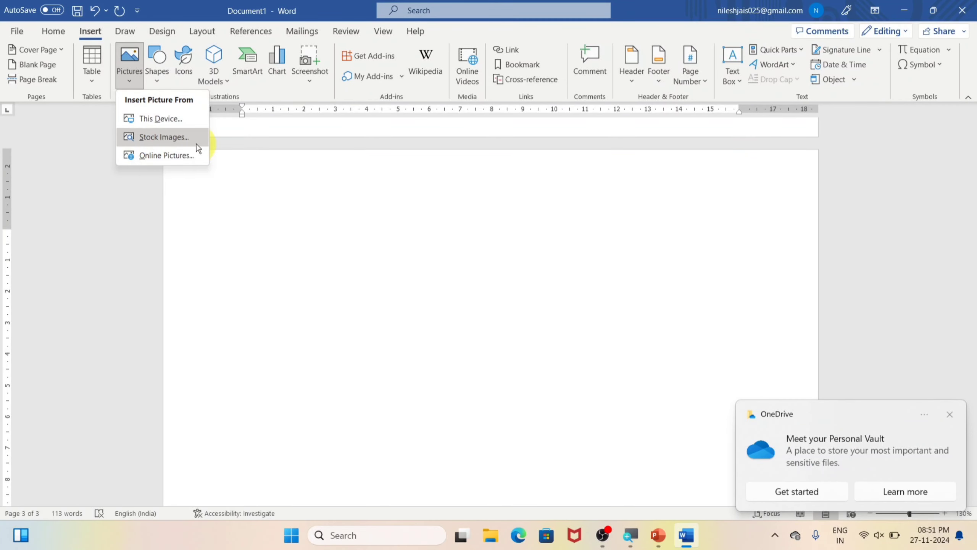
pyautogui.click(949, 414)
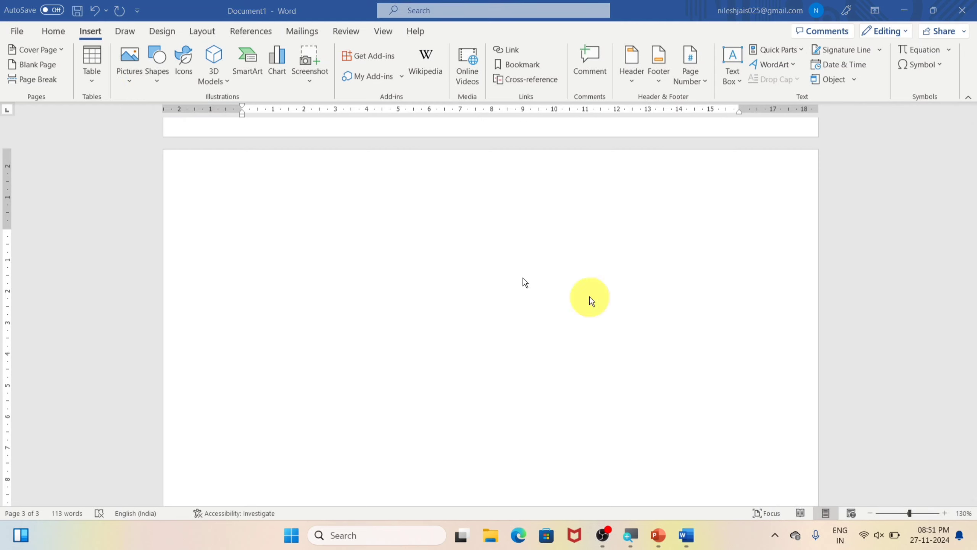
pyautogui.click(127, 73)
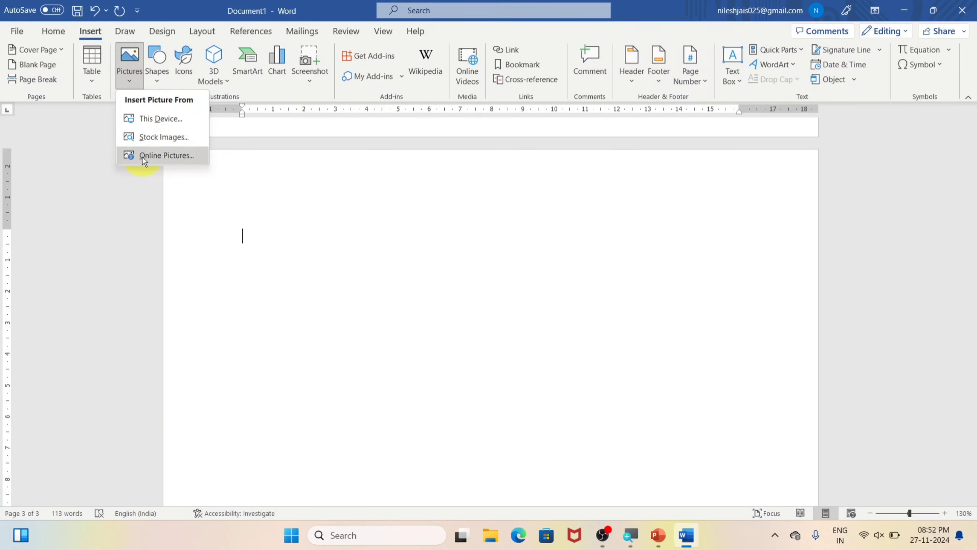
pyautogui.click(142, 155)
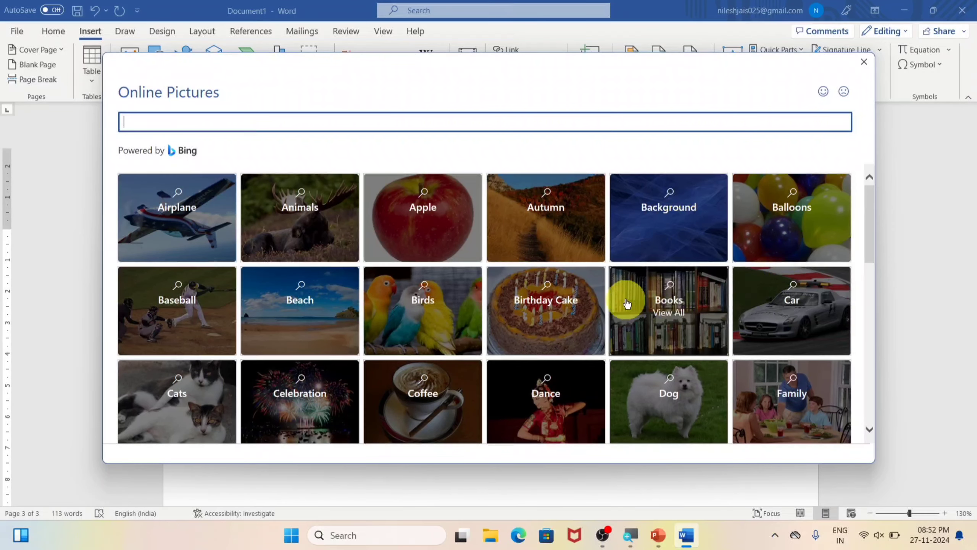
# Step: Insert the white dog photo from the Dog category of the online pictures and deselect it on the page
pyautogui.scroll(-3, 627, 304)
pyautogui.click(640, 297)
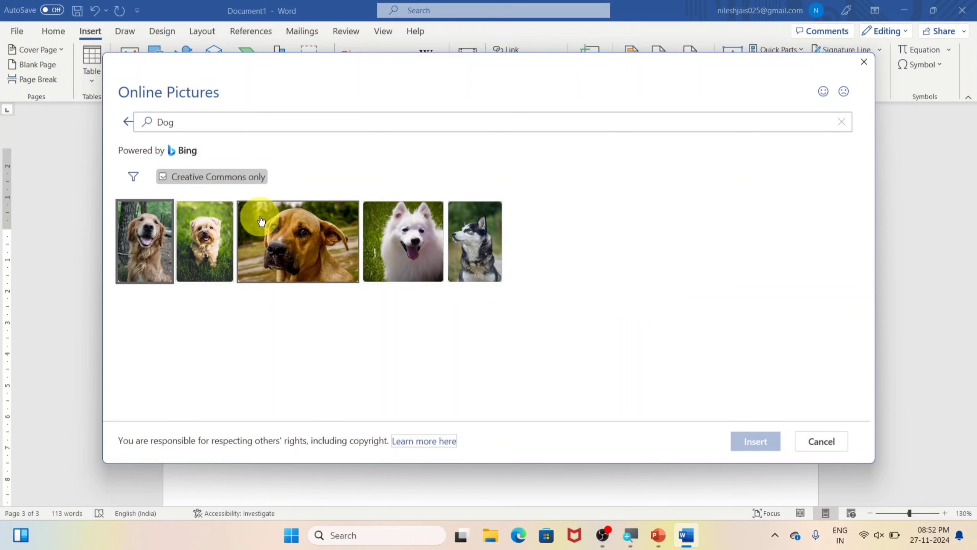
pyautogui.click(393, 225)
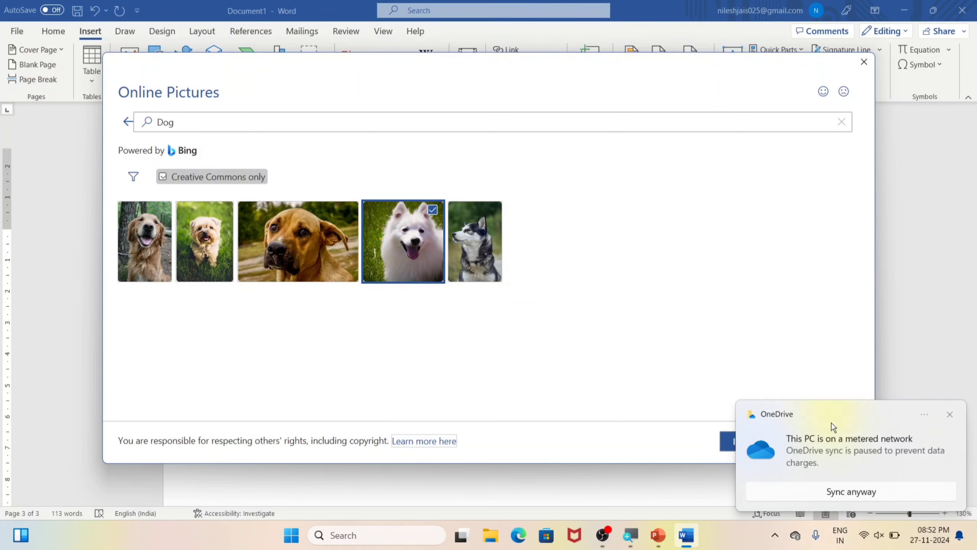
pyautogui.click(947, 413)
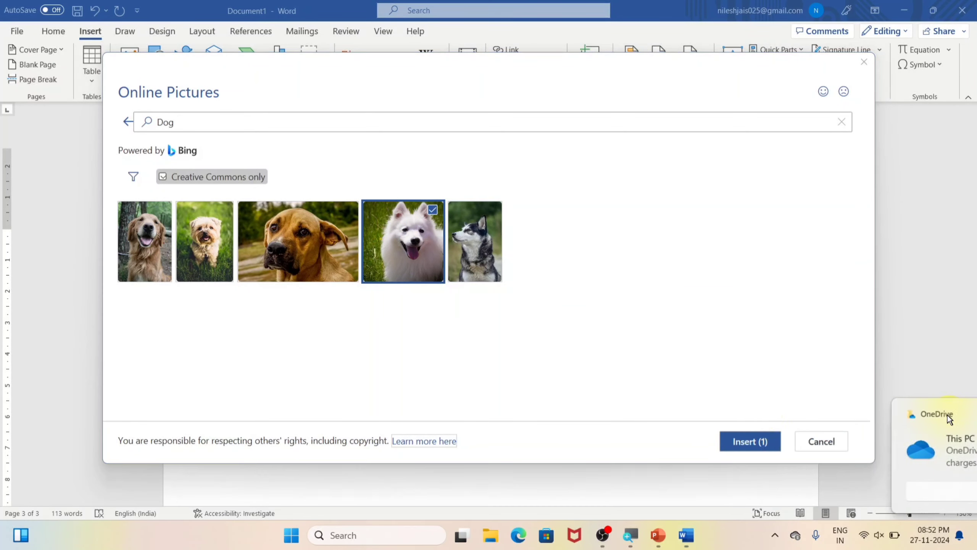
pyautogui.click(749, 446)
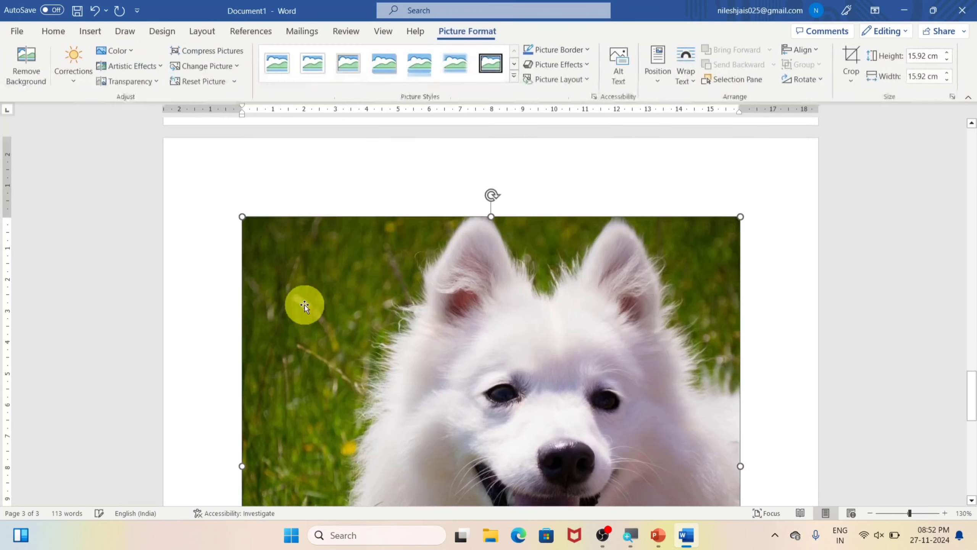
pyautogui.scroll(-8, 304, 306)
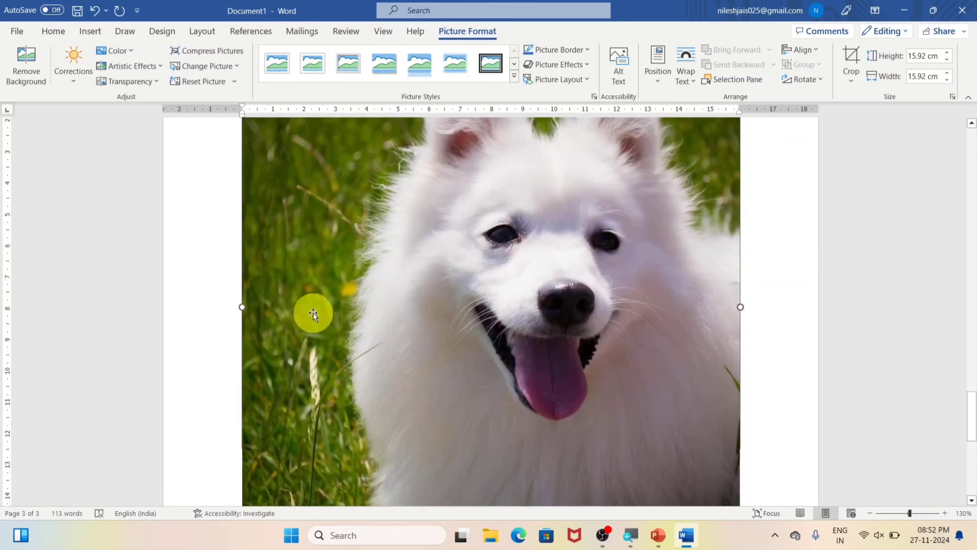
pyautogui.click(776, 340)
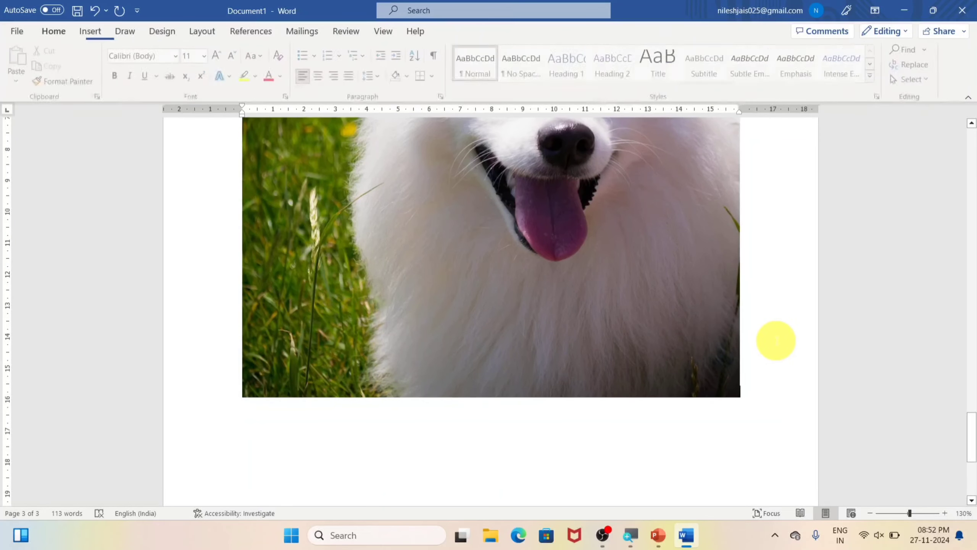
# Step: Draw a rectangle about 4.8 cm high and 4 cm wide in the empty area below the dog picture
pyautogui.scroll(-7, 622, 371)
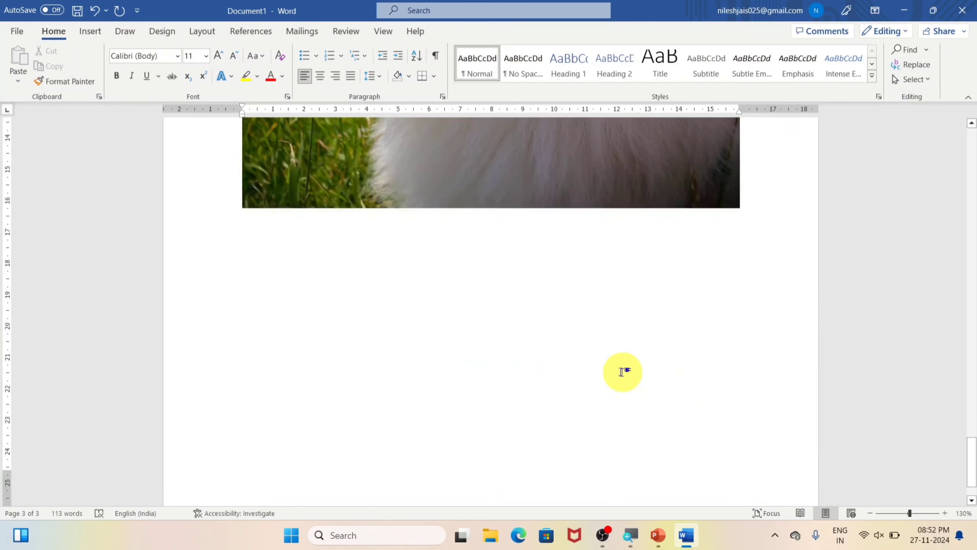
pyautogui.click(90, 32)
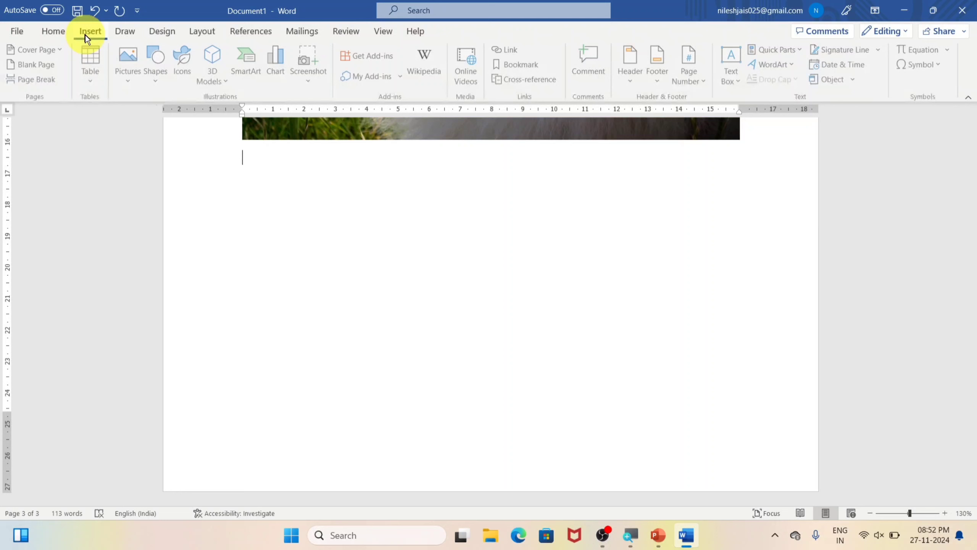
pyautogui.click(128, 80)
pyautogui.click(172, 213)
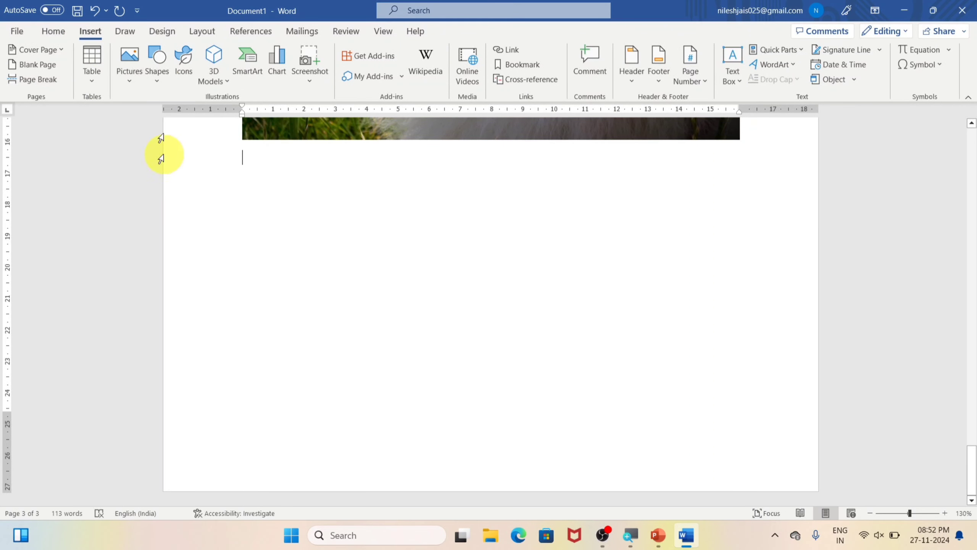
pyautogui.click(158, 84)
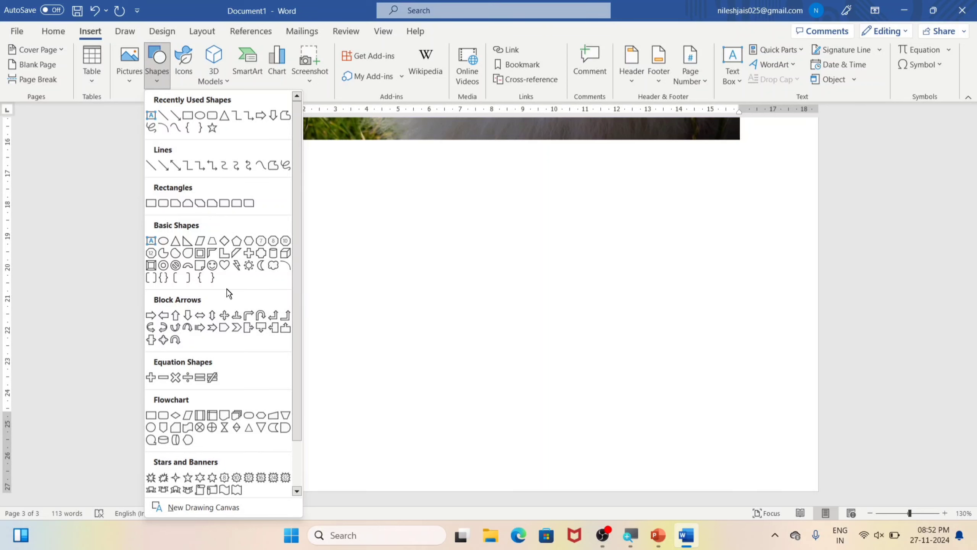
pyautogui.click(195, 115)
pyautogui.moveTo(214, 202); pyautogui.dragTo(341, 352)
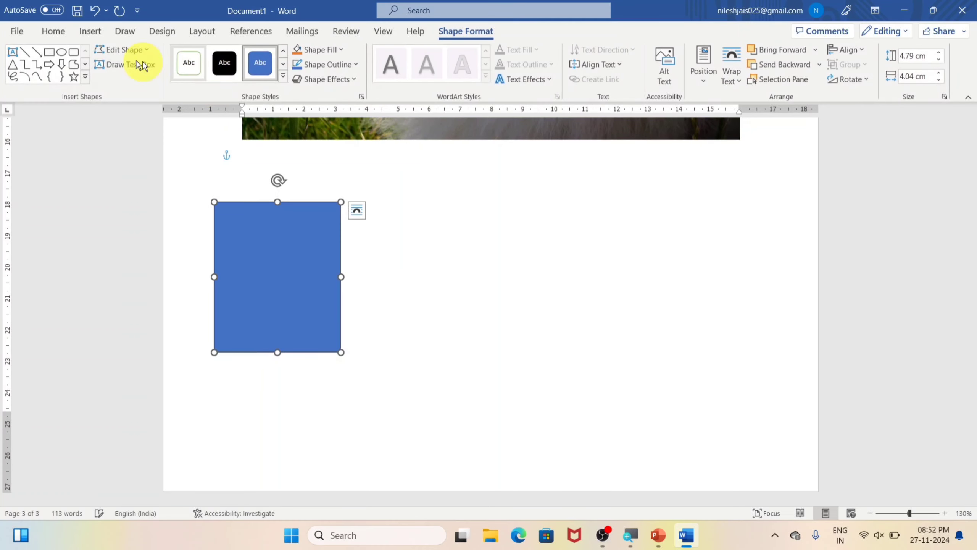
# Step: Draw an oval about 5.7 cm high and 4.5 cm wide beside the rectangle, and a rounded rectangle about 4.4 by 4.1 cm beyond it
pyautogui.click(62, 52)
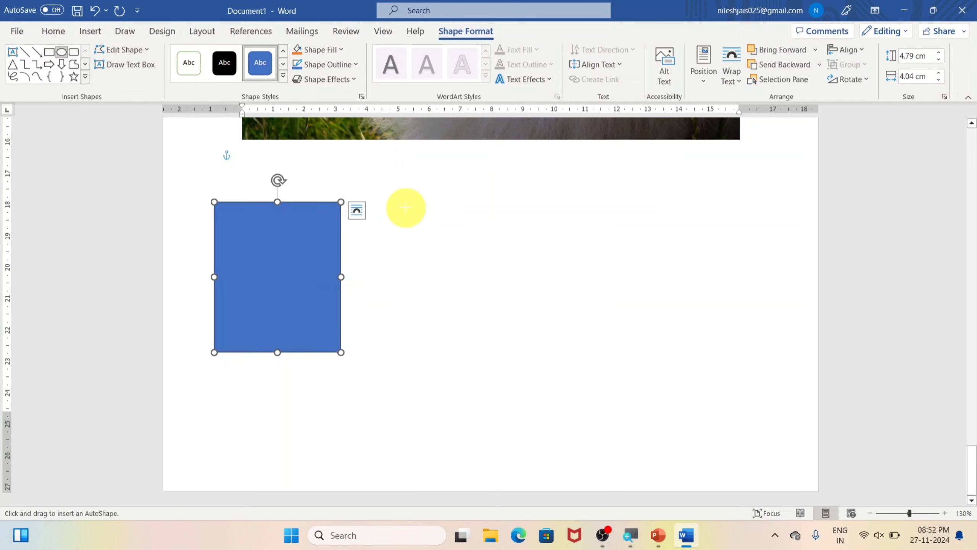
pyautogui.moveTo(405, 207); pyautogui.dragTo(546, 387)
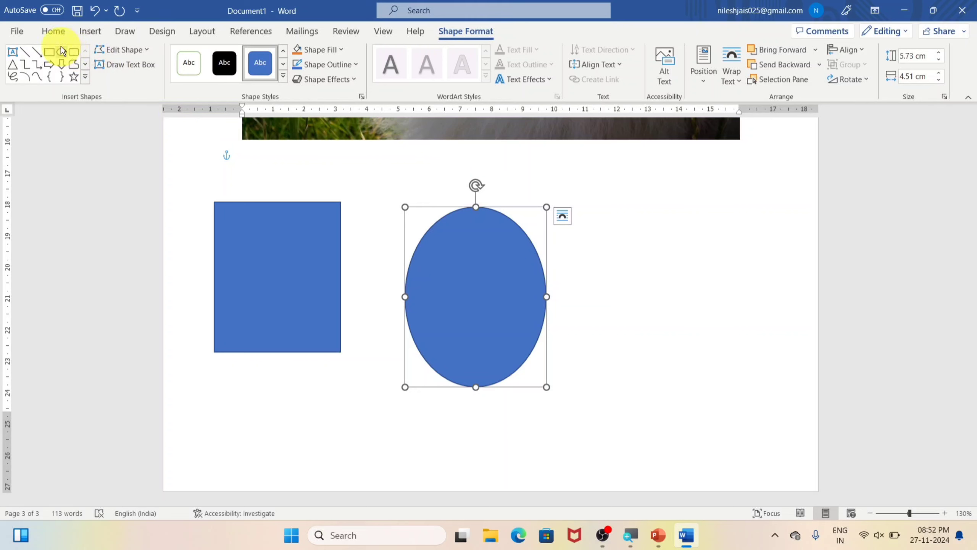
pyautogui.click(73, 52)
pyautogui.moveTo(613, 202); pyautogui.dragTo(741, 341)
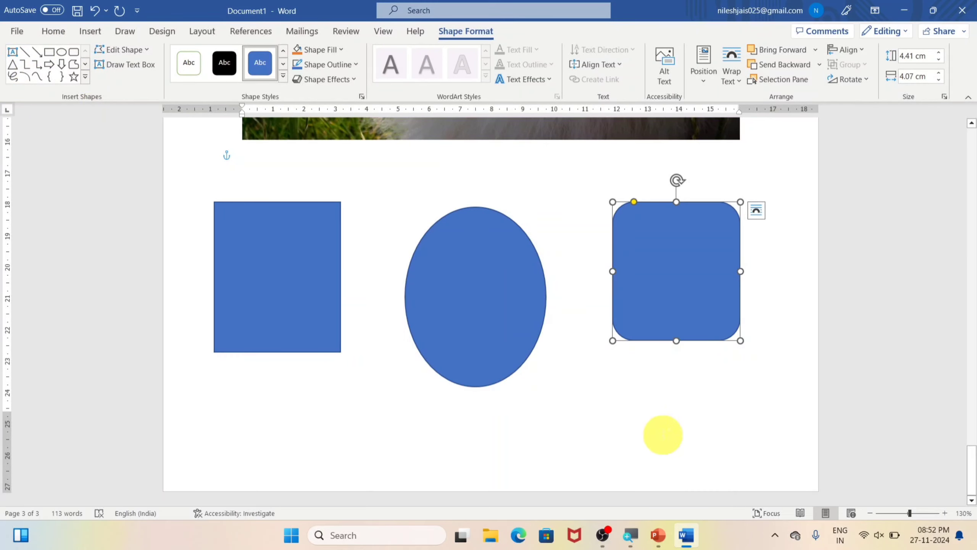
# Step: Draw an isosceles triangle about 3 cm high and 3.9 cm wide below the rounded rectangle and fill it with red
pyautogui.click(13, 64)
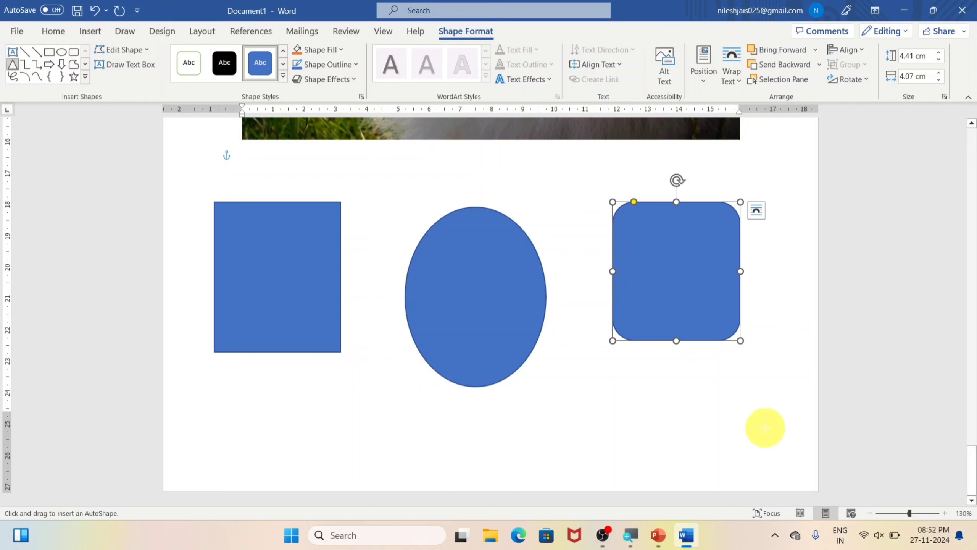
pyautogui.moveTo(594, 376); pyautogui.dragTo(717, 471)
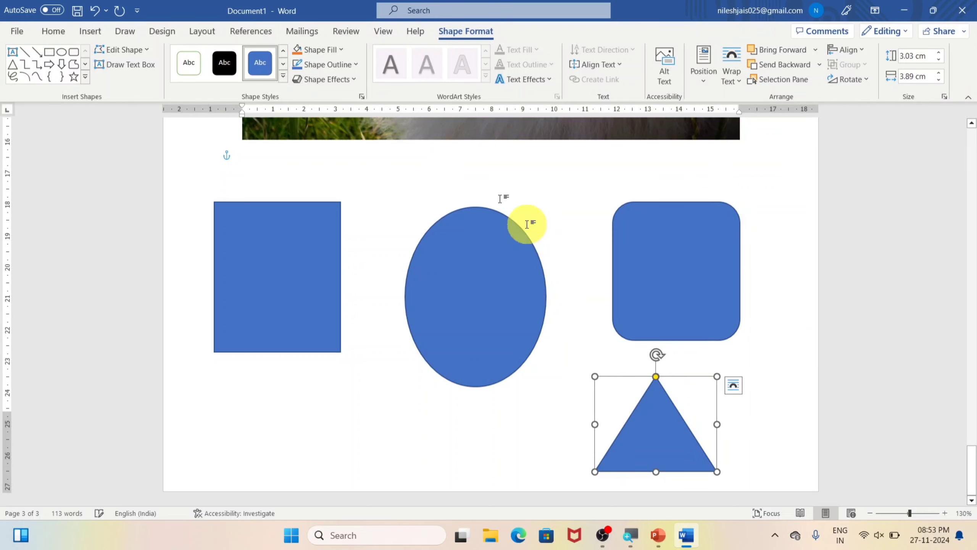
pyautogui.click(327, 53)
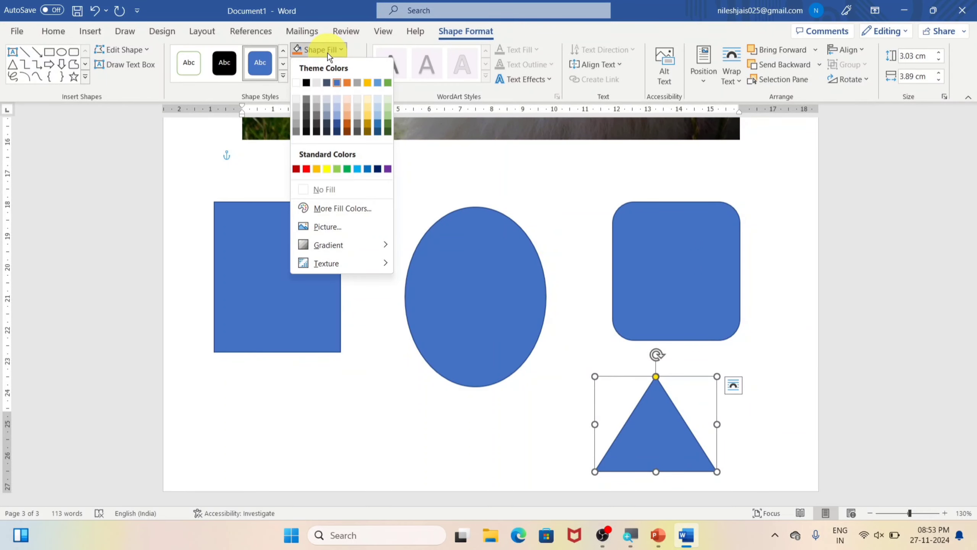
pyautogui.click(309, 169)
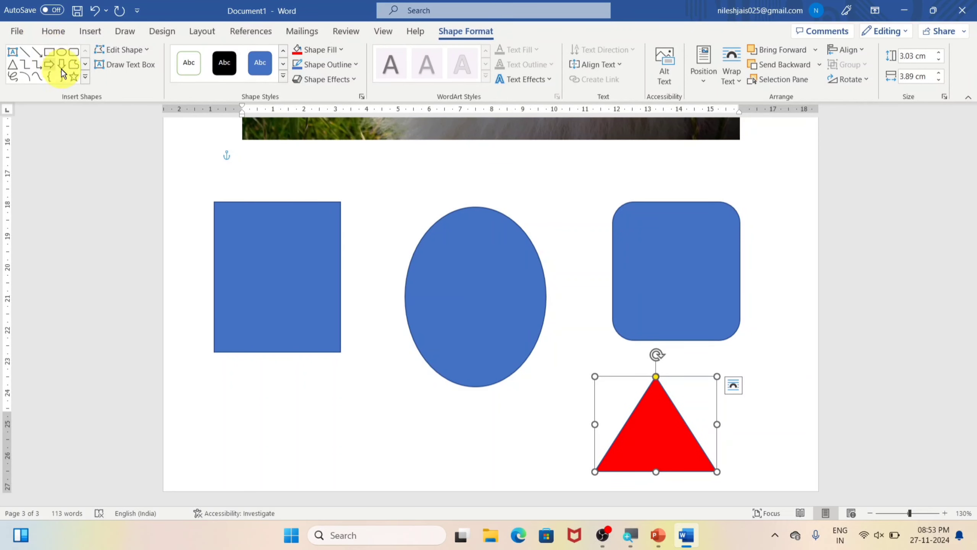
# Step: Draw a star about 3 by 2.9 cm below the rectangle and a right arrow enlarged to about 3.2 by 5 cm below the oval
pyautogui.click(74, 76)
pyautogui.moveTo(249, 391); pyautogui.dragTo(341, 485)
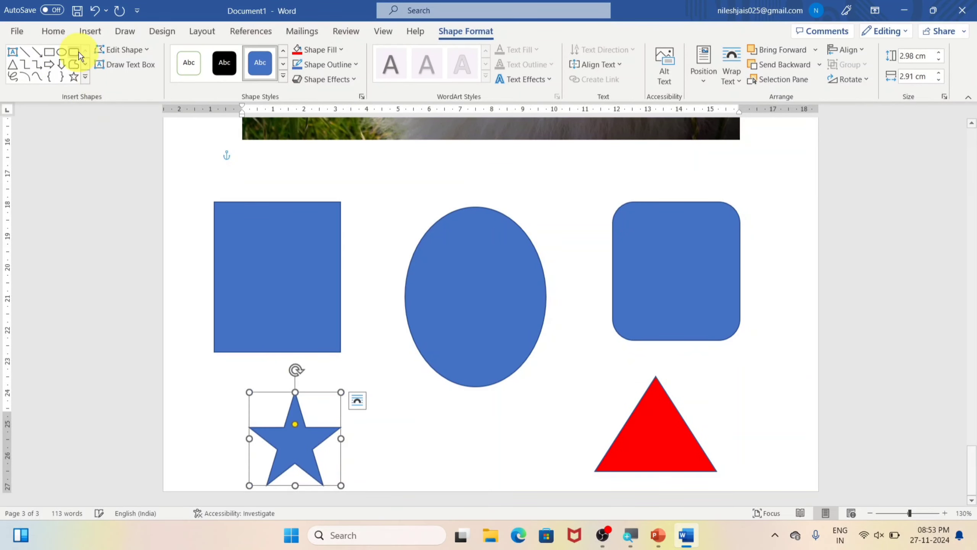
pyautogui.click(49, 63)
pyautogui.moveTo(398, 406); pyautogui.dragTo(530, 486)
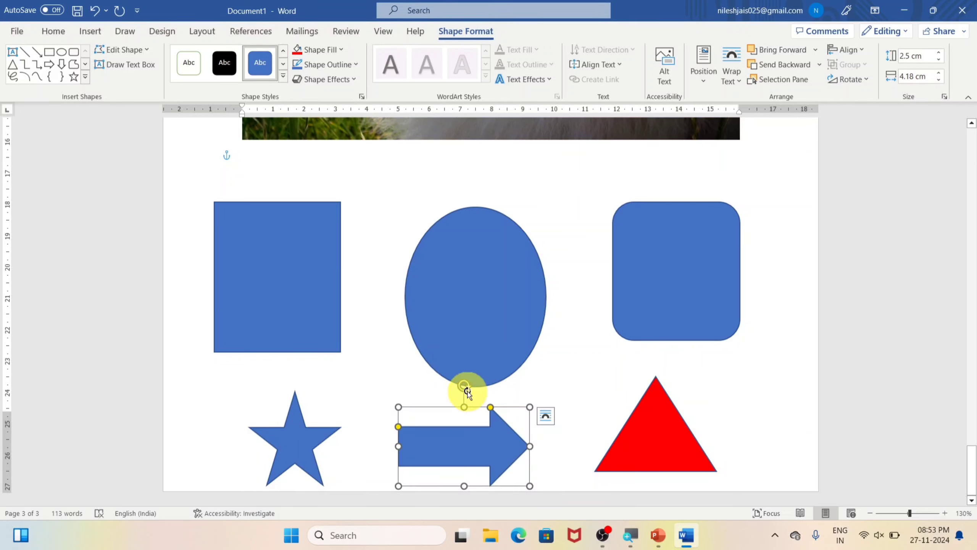
pyautogui.moveTo(529, 407); pyautogui.dragTo(554, 387)
pyautogui.moveTo(474, 365)
pyautogui.mouseDown()
pyautogui.moveTo(484, 369)
pyautogui.moveTo(475, 372)
pyautogui.mouseUp()
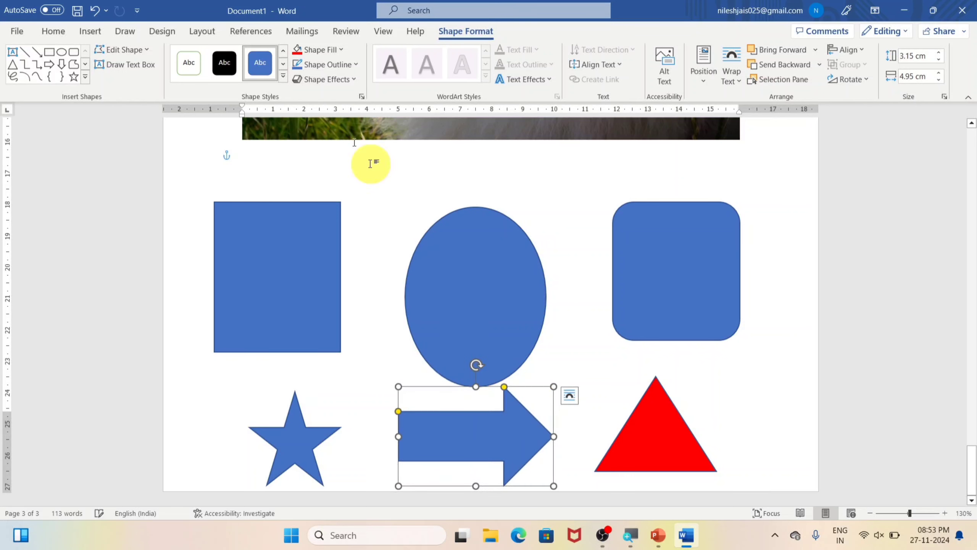
# Step: Fill the right arrow with red and give it a blue outline with a weight of 6 pt
pyautogui.click(318, 49)
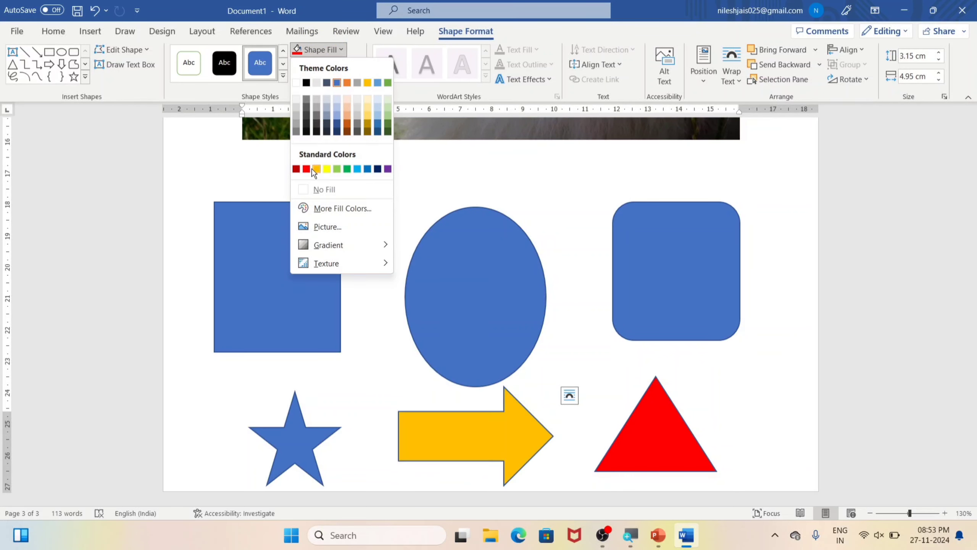
pyautogui.click(299, 168)
pyautogui.click(330, 64)
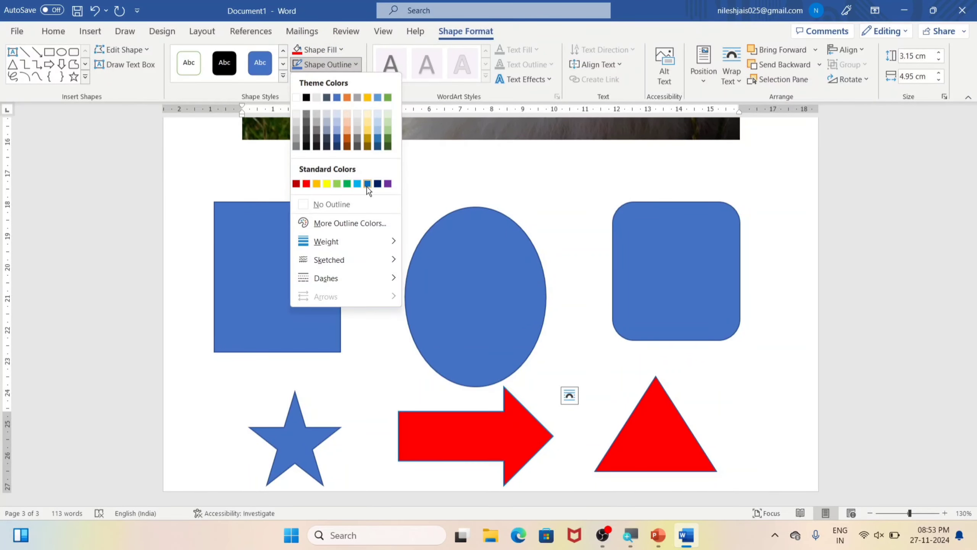
pyautogui.click(368, 184)
pyautogui.click(313, 65)
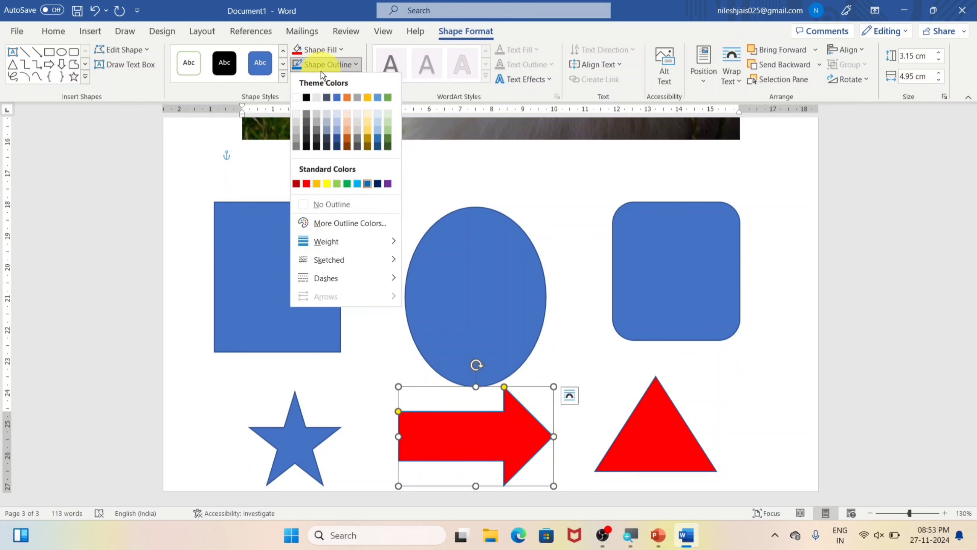
pyautogui.moveTo(339, 246)
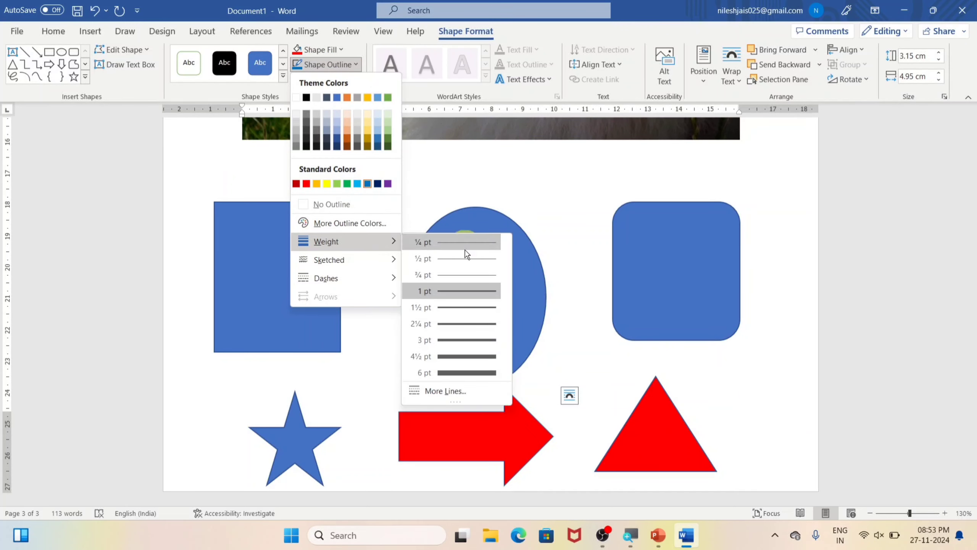
pyautogui.click(447, 374)
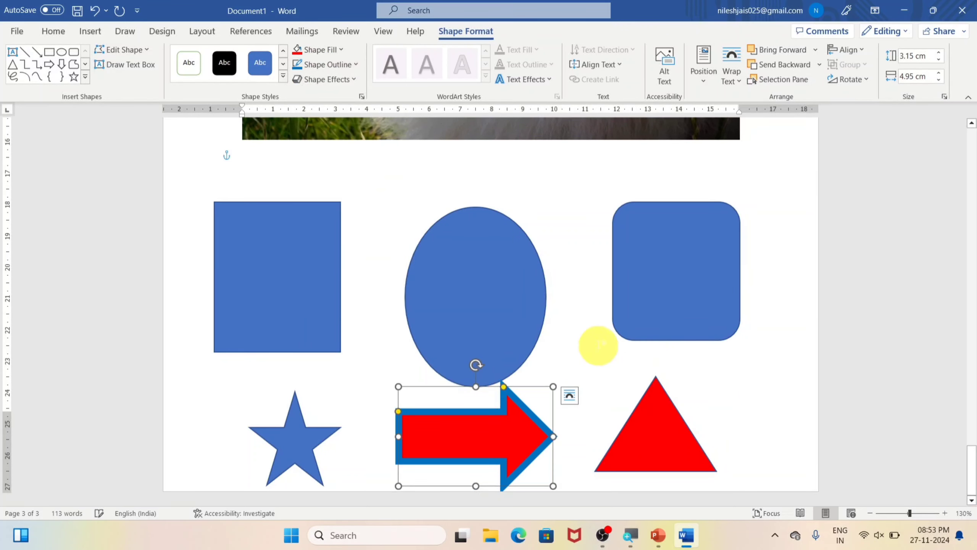
# Step: Look through the gallery of available shapes, from lines and block arrows to callouts, and deselect the arrow
pyautogui.click(91, 32)
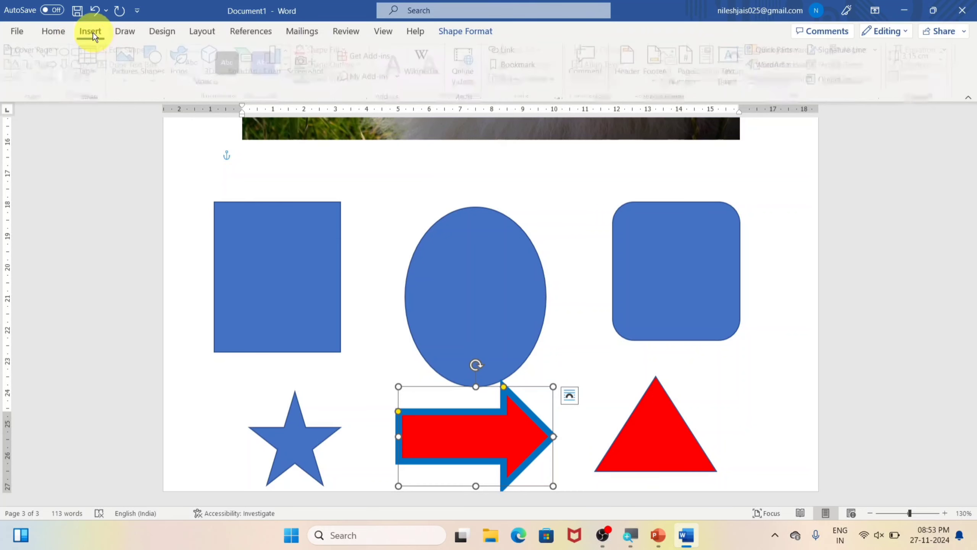
pyautogui.click(155, 79)
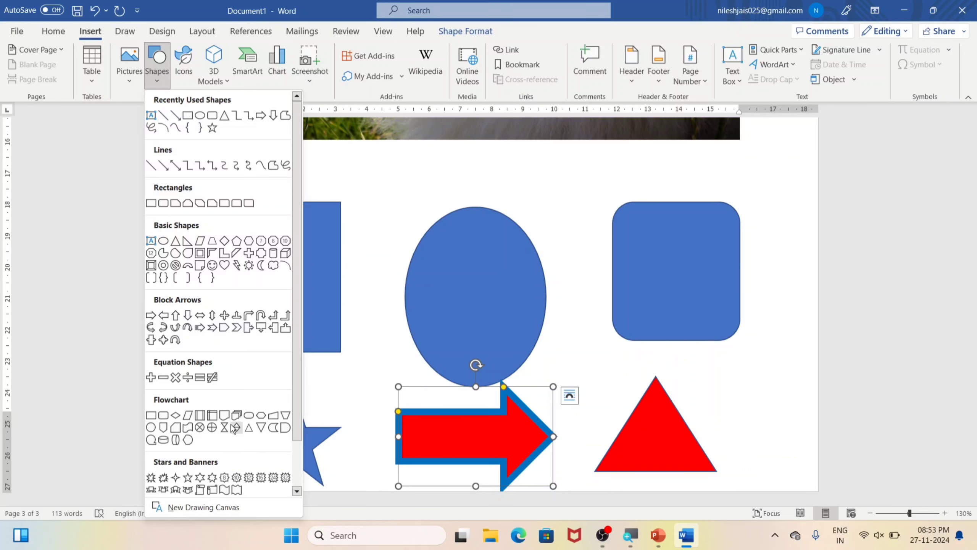
pyautogui.scroll(-2, 234, 428)
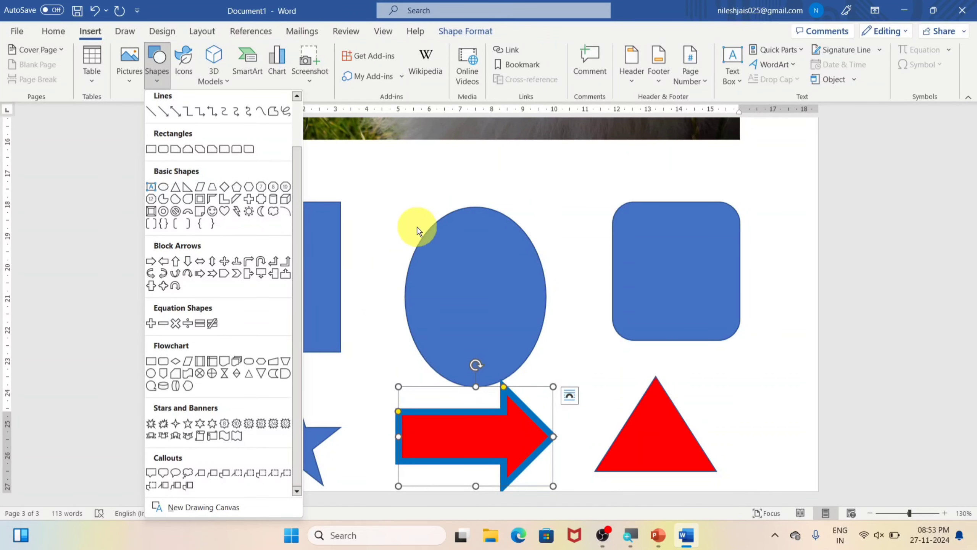
pyautogui.scroll(3, 417, 225)
pyautogui.scroll(-3, 409, 247)
pyautogui.click(741, 323)
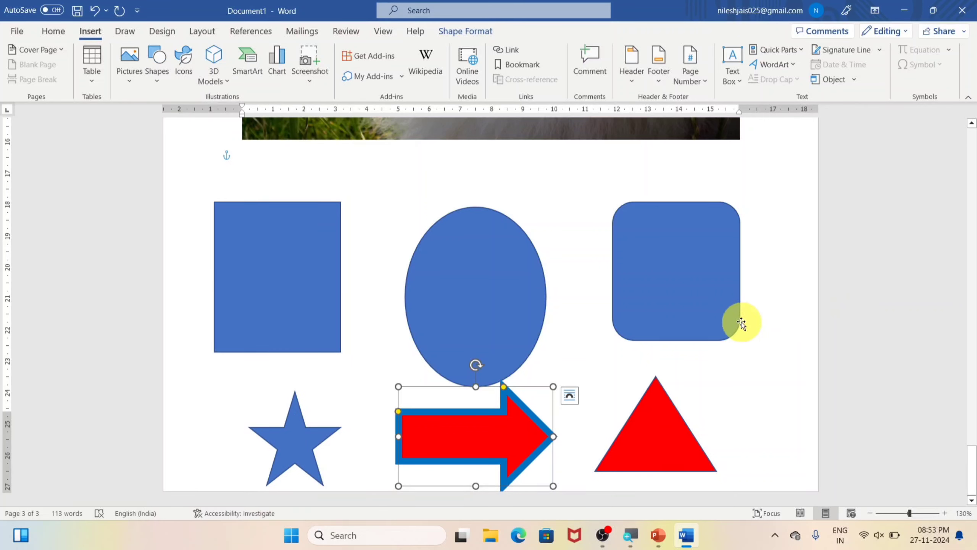
pyautogui.click(722, 436)
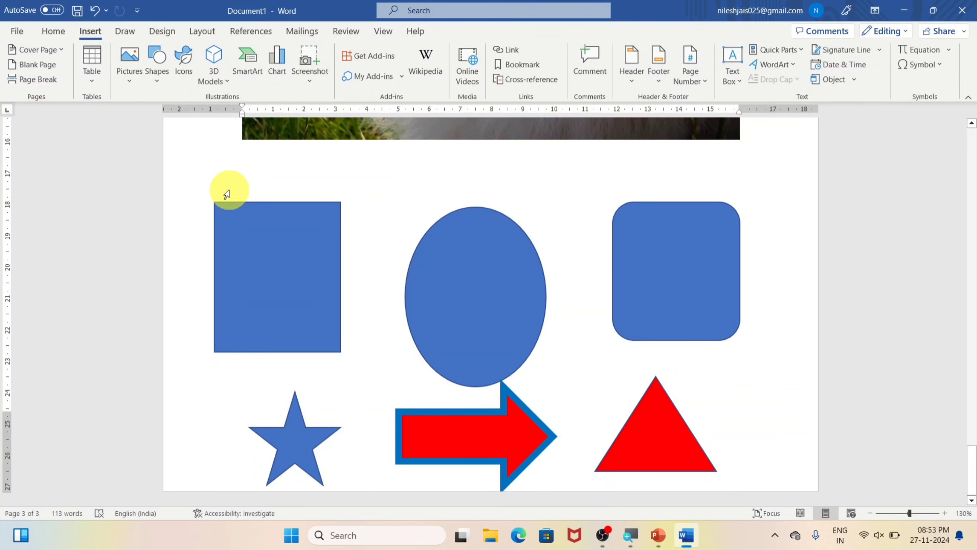
# Step: Choose the airplane, solid angel face, weightlifter, brain, bank building and downward-trend bar chart stock icons for the blank document
pyautogui.click(91, 31)
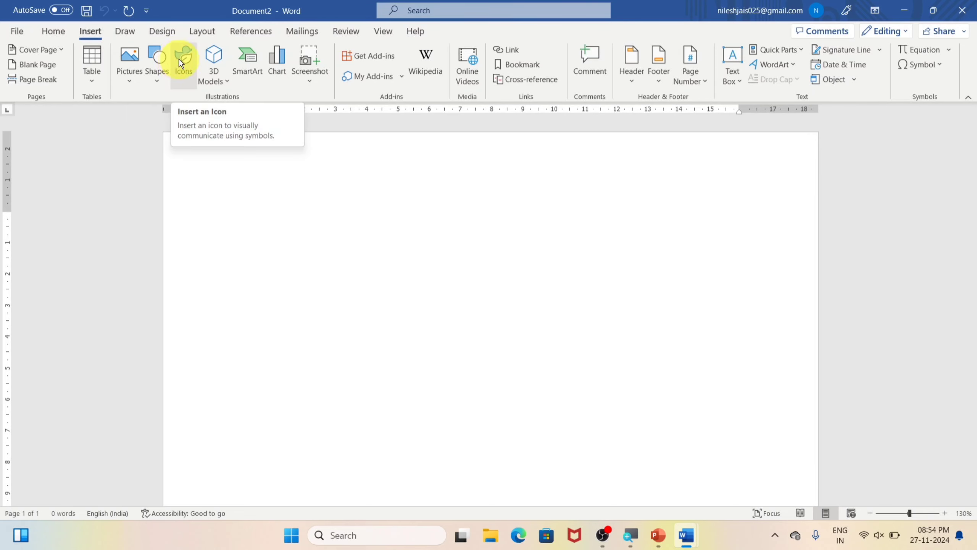
pyautogui.click(180, 60)
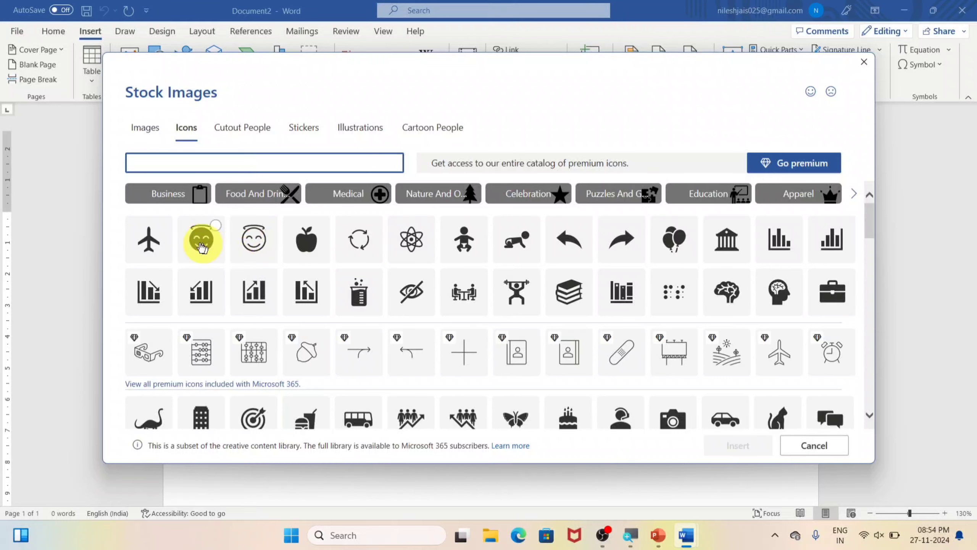
pyautogui.click(150, 237)
pyautogui.click(214, 236)
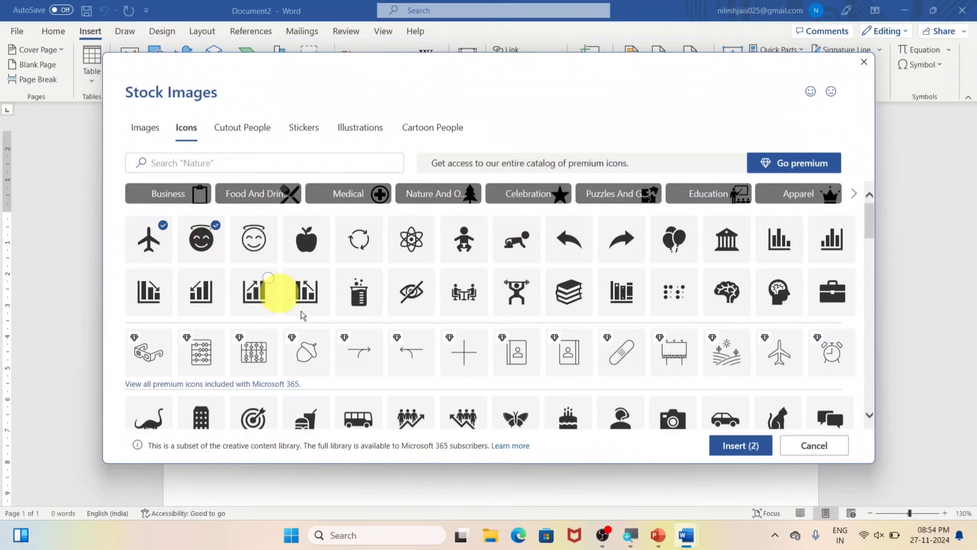
pyautogui.click(509, 291)
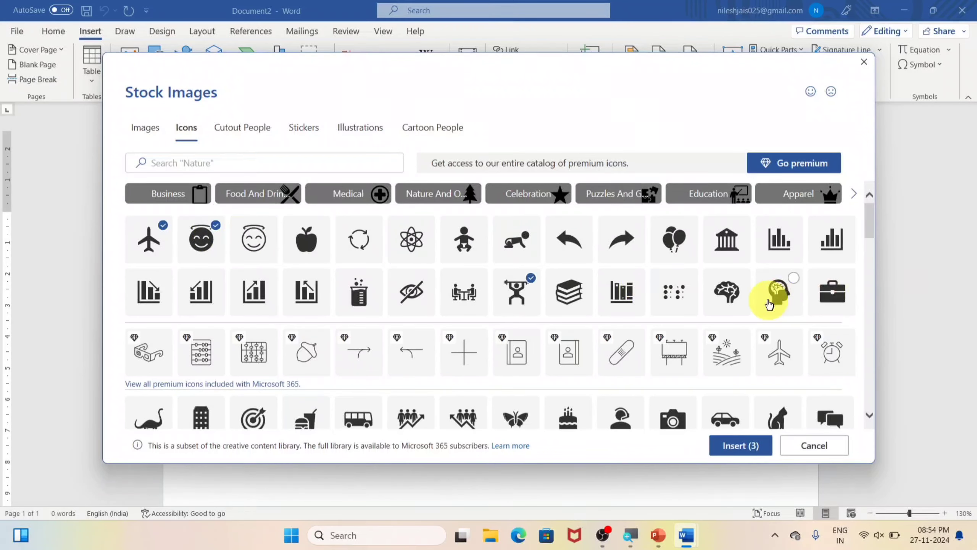
pyautogui.click(722, 290)
pyautogui.click(735, 240)
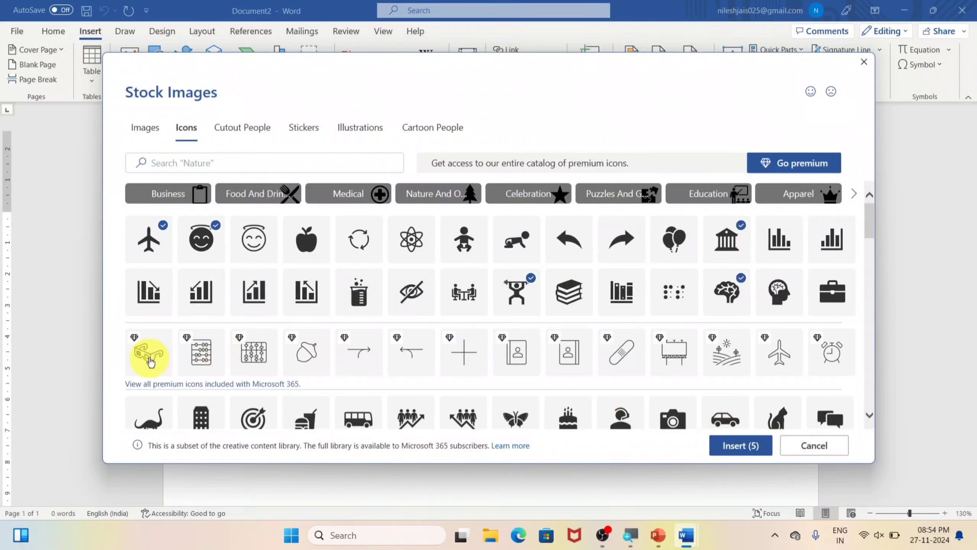
pyautogui.click(144, 312)
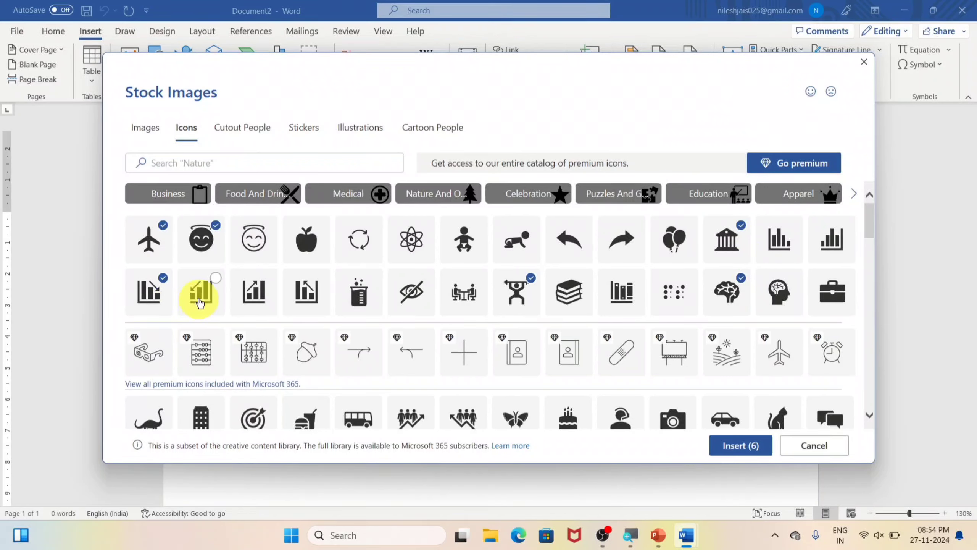
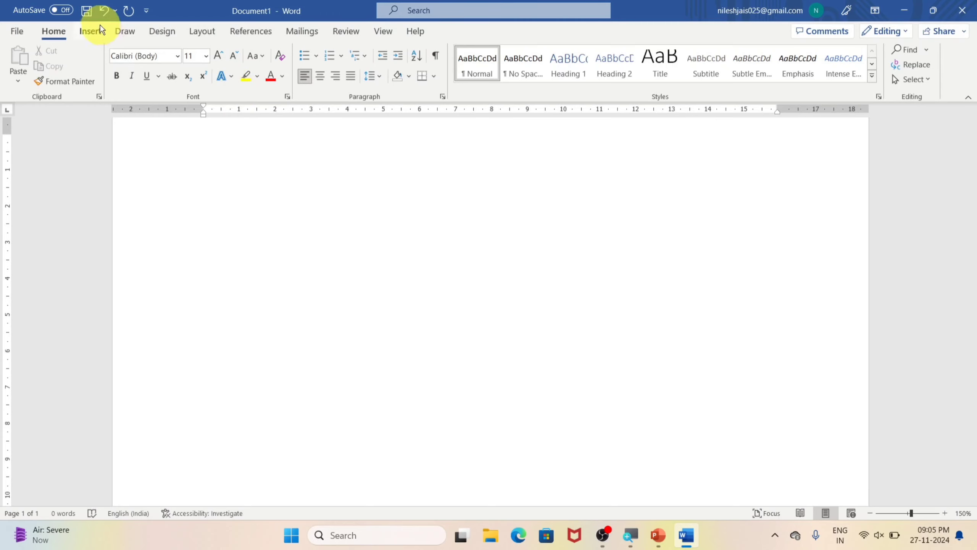
pyautogui.click(90, 31)
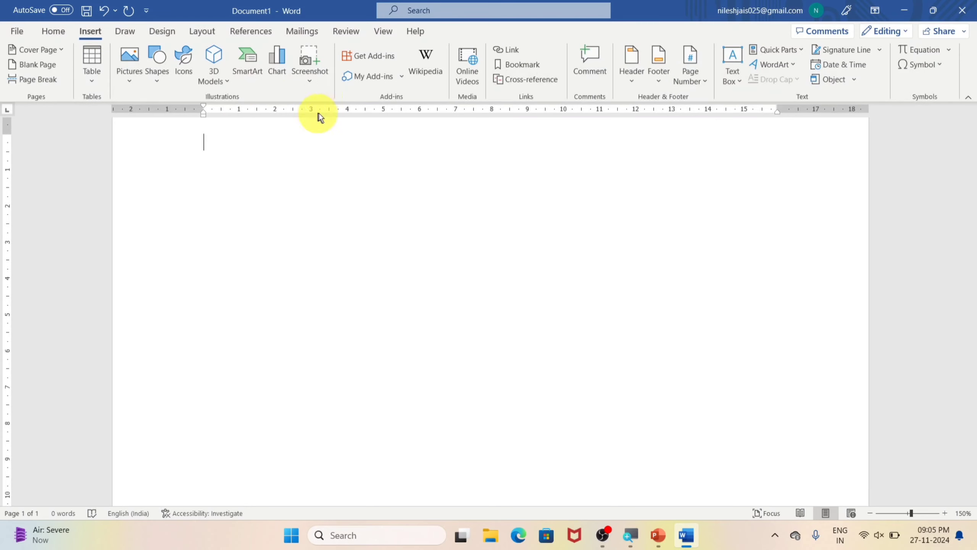
pyautogui.click(322, 87)
pyautogui.click(438, 134)
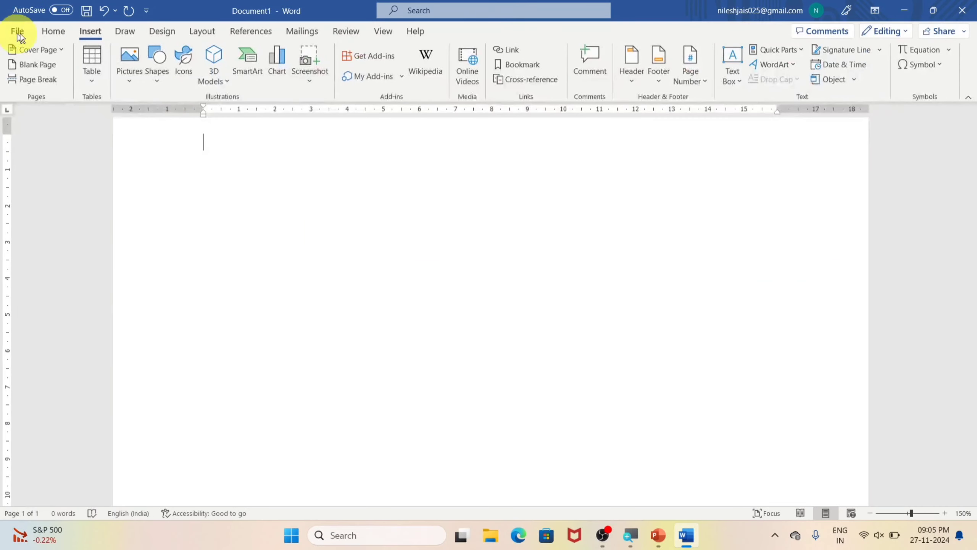
pyautogui.click(44, 33)
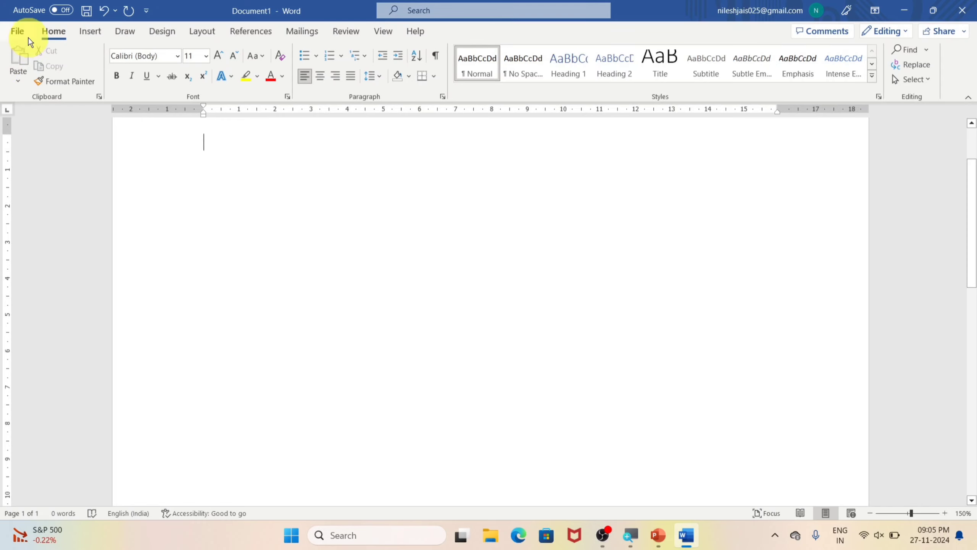
pyautogui.click(19, 30)
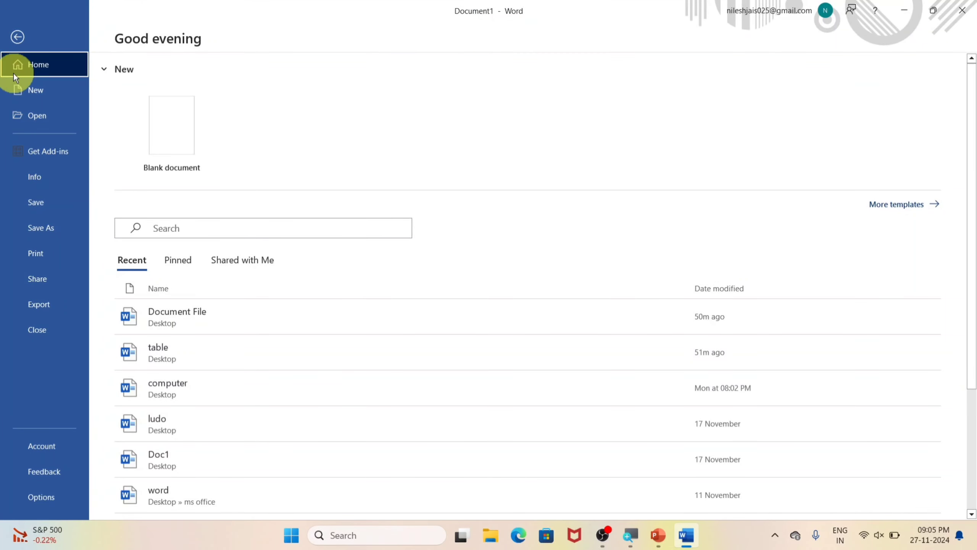
pyautogui.click(17, 37)
pyautogui.click(91, 32)
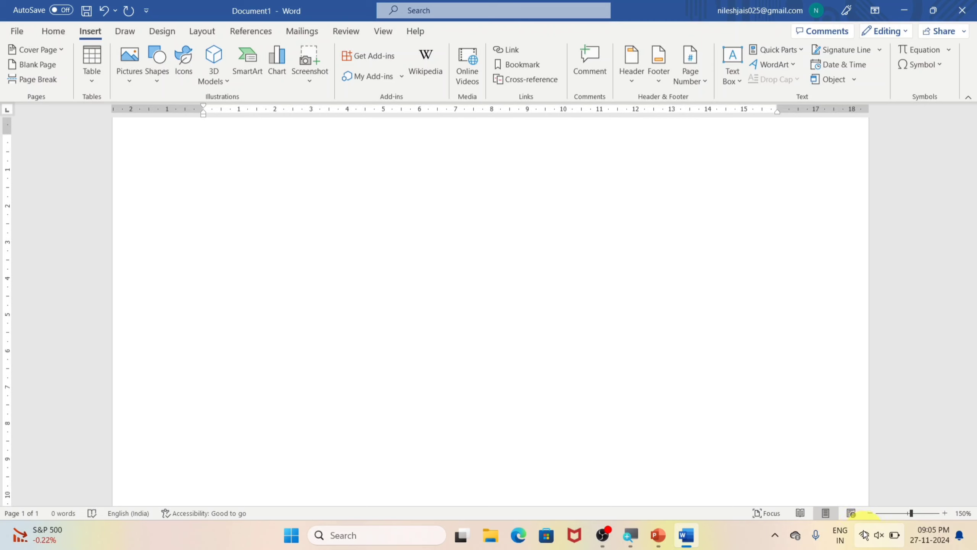
pyautogui.moveTo(864, 535)
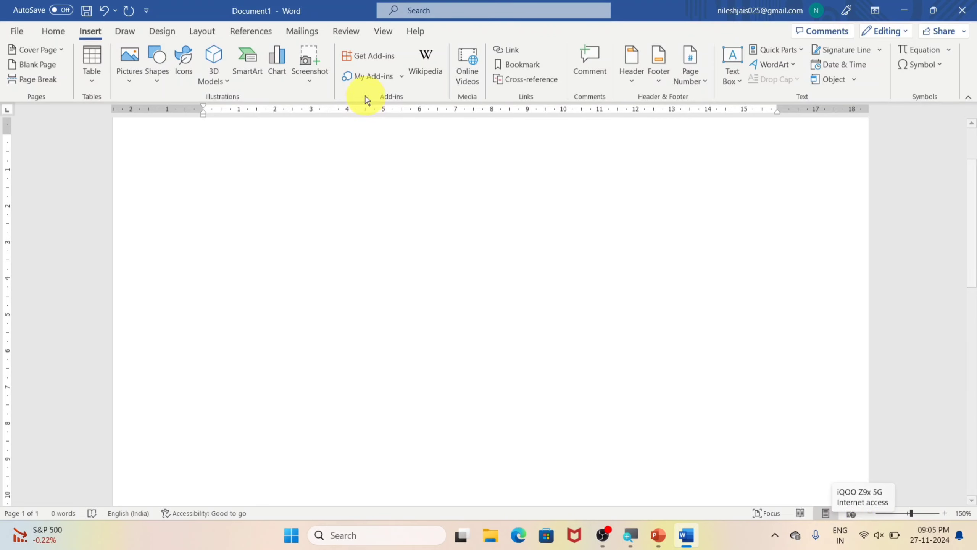
# Step: Look over the Office add-ins store and the list of add-ins already available for this account
pyautogui.click(368, 58)
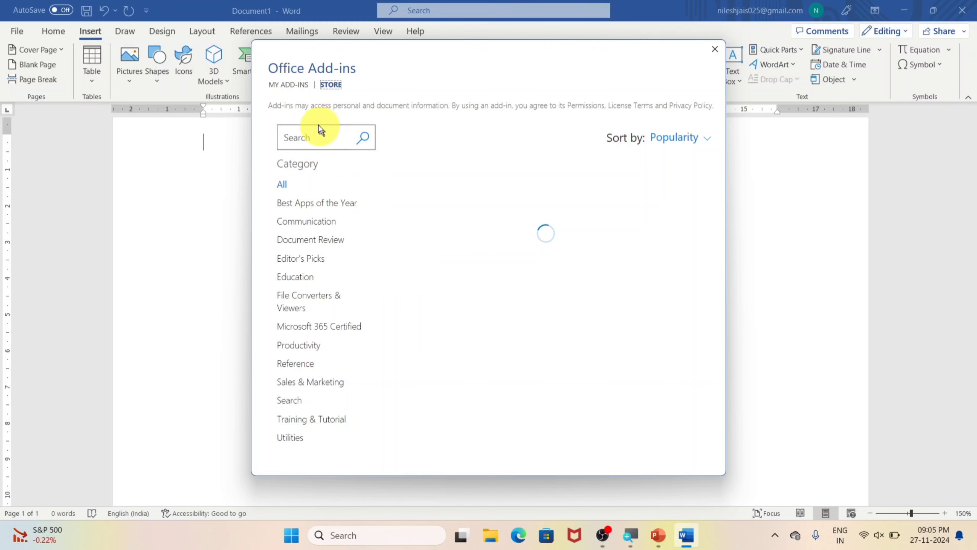
pyautogui.click(713, 51)
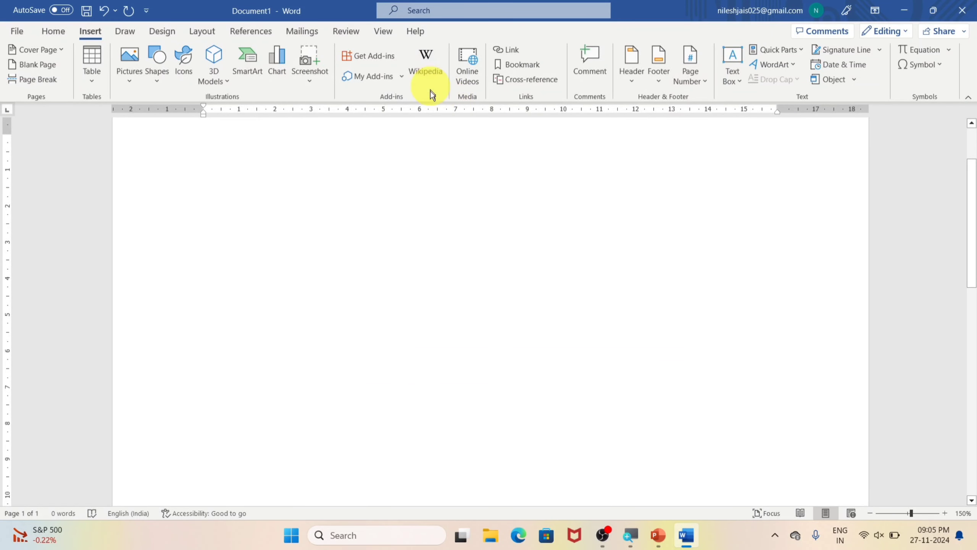
pyautogui.click(401, 77)
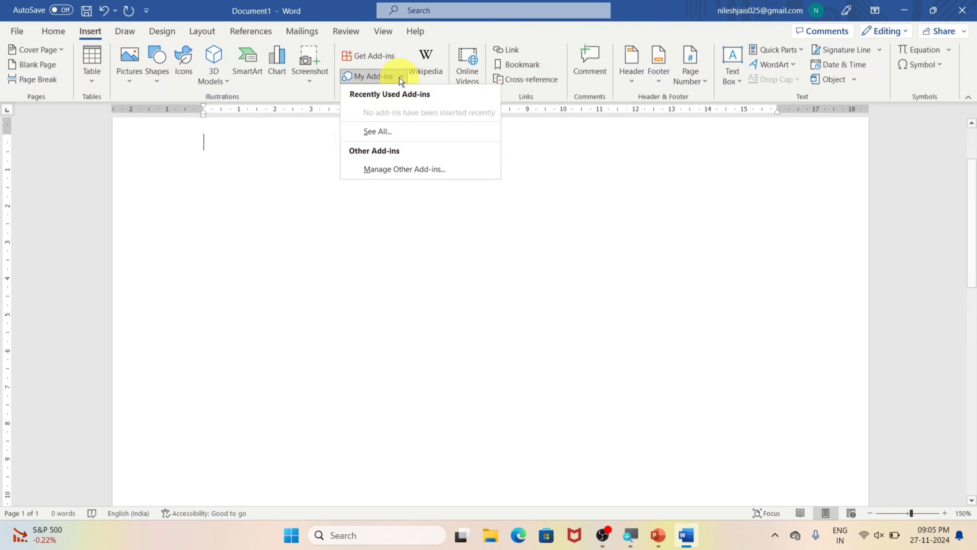
pyautogui.click(392, 135)
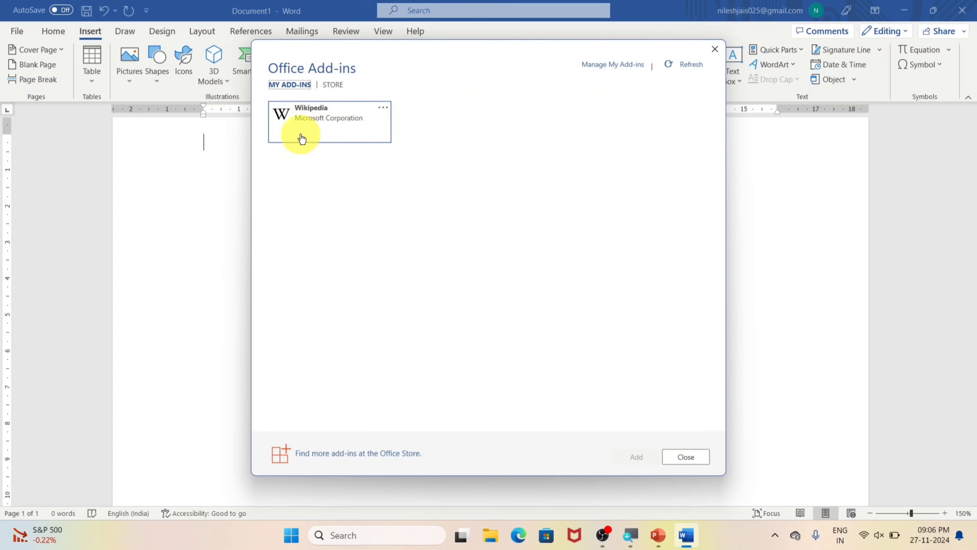
pyautogui.click(712, 51)
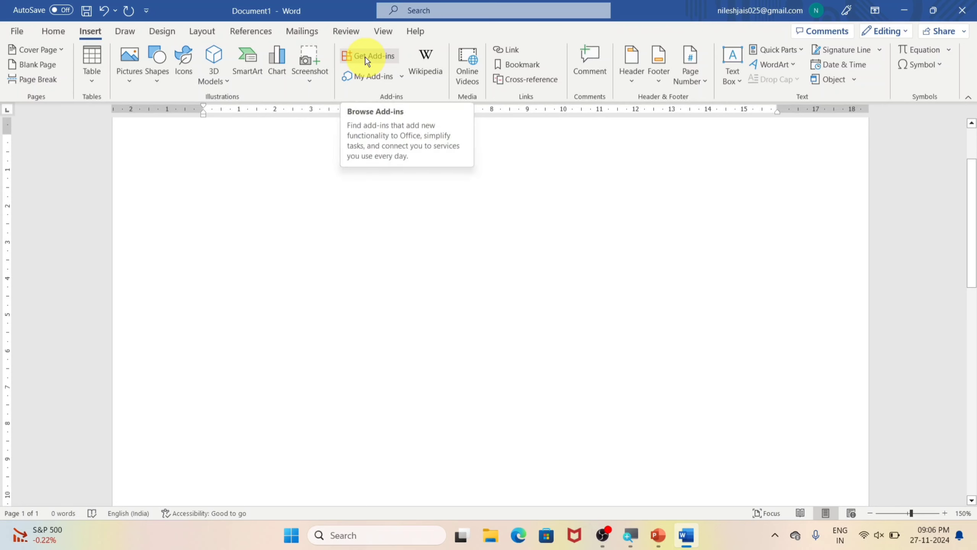
# Step: Start the Wikipedia add-in, write "computer" on the blank page and look the word up from the document
pyautogui.click(428, 77)
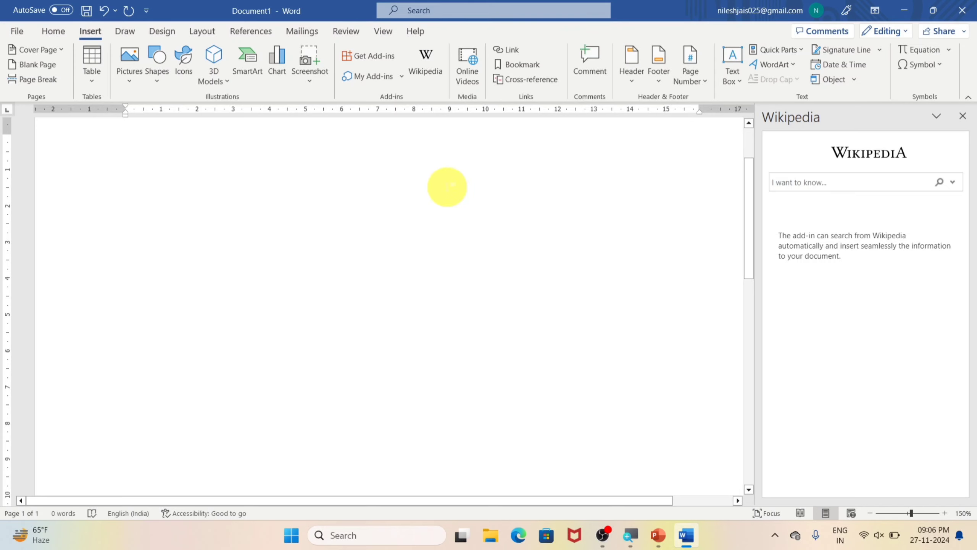
pyautogui.write('ompouter')
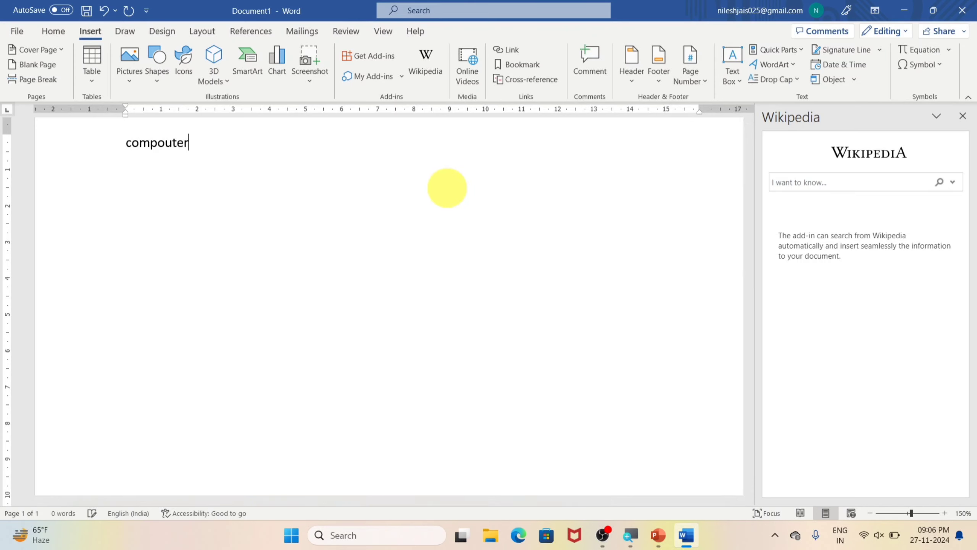
pyautogui.press('BackSpace')
pyautogui.press('BackSpace')
pyautogui.press('BackSpace')
pyautogui.press('BackSpace')
pyautogui.press('BackSpace')
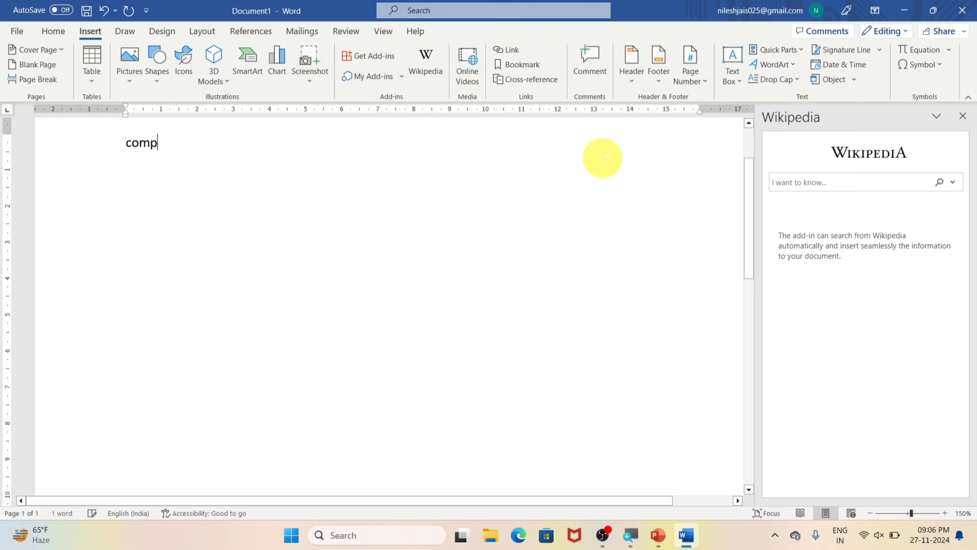
pyautogui.write('uter')
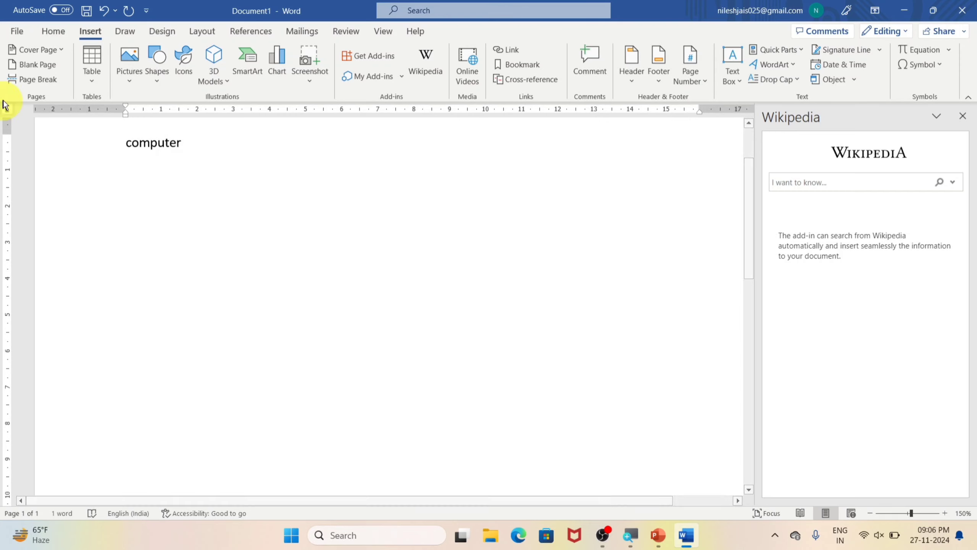
pyautogui.doubleClick(150, 143)
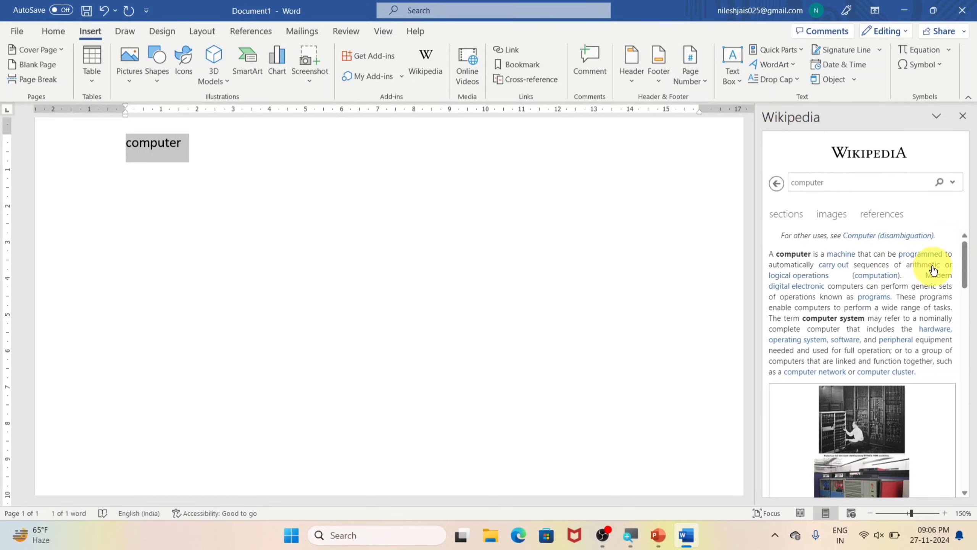
# Step: Read through the Wikipedia article on "computer", from the introduction to the history paragraphs
pyautogui.scroll(-5, 861, 255)
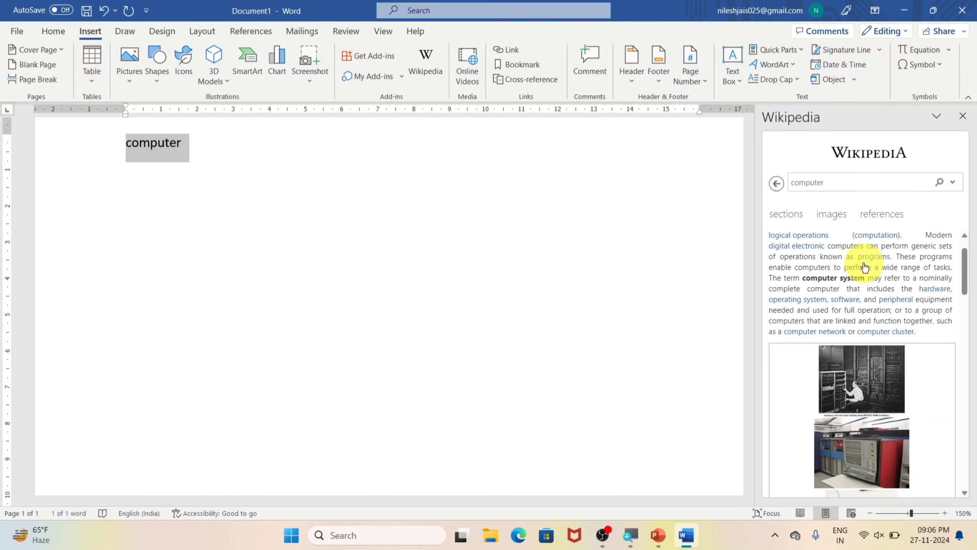
pyautogui.scroll(-8, 865, 263)
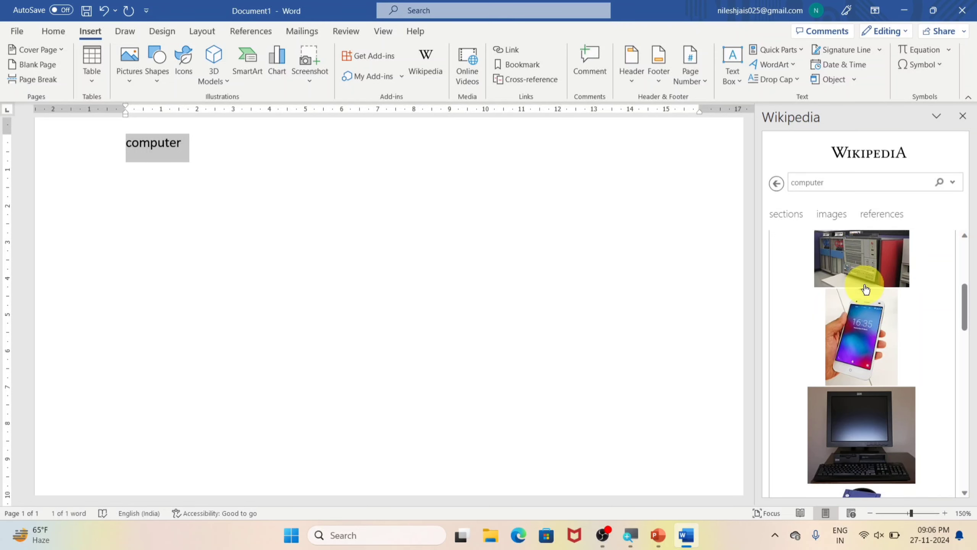
pyautogui.scroll(-8, 868, 318)
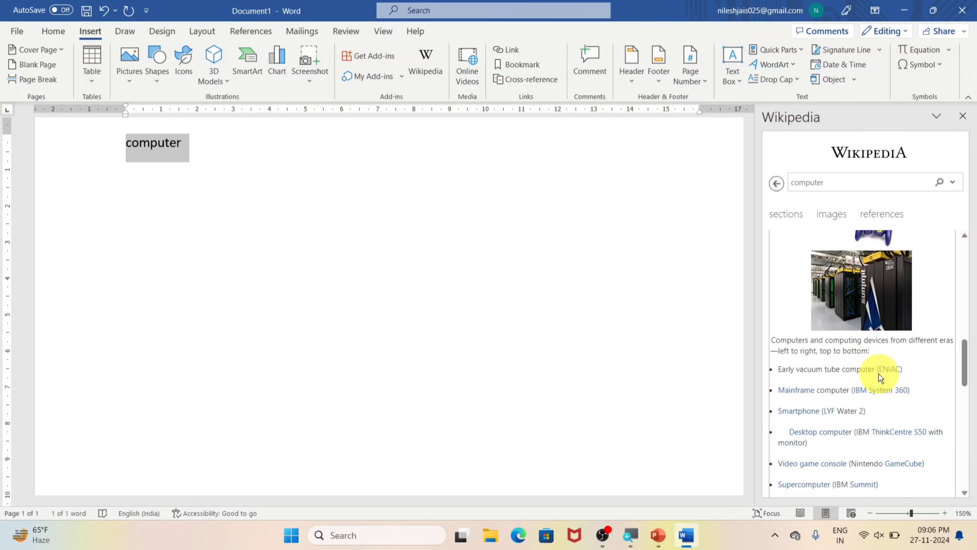
pyautogui.scroll(-3, 868, 367)
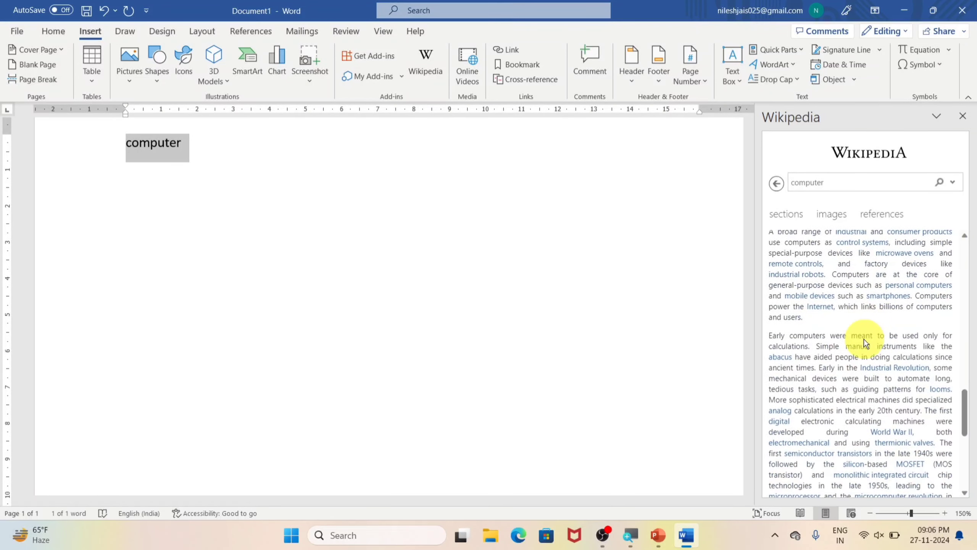
pyautogui.scroll(12, 812, 356)
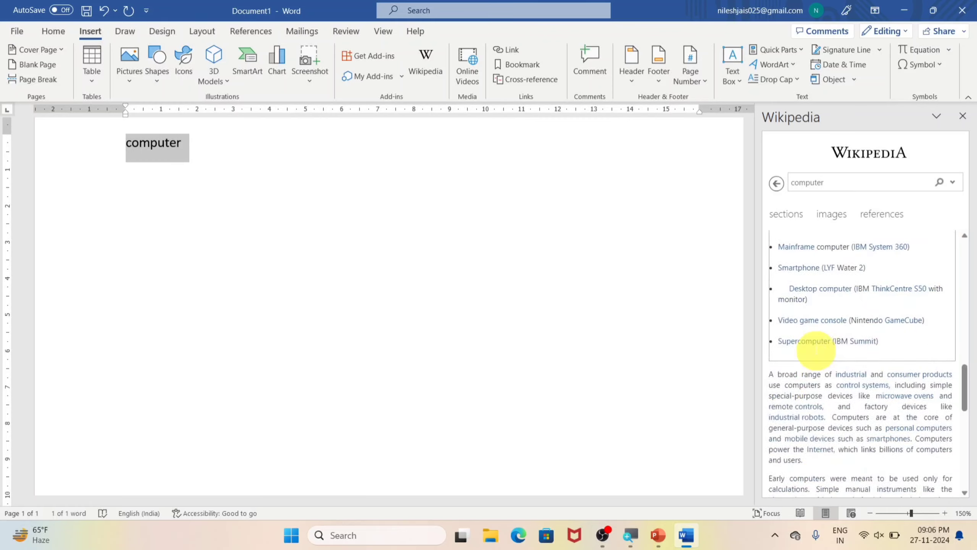
pyautogui.scroll(2, 817, 345)
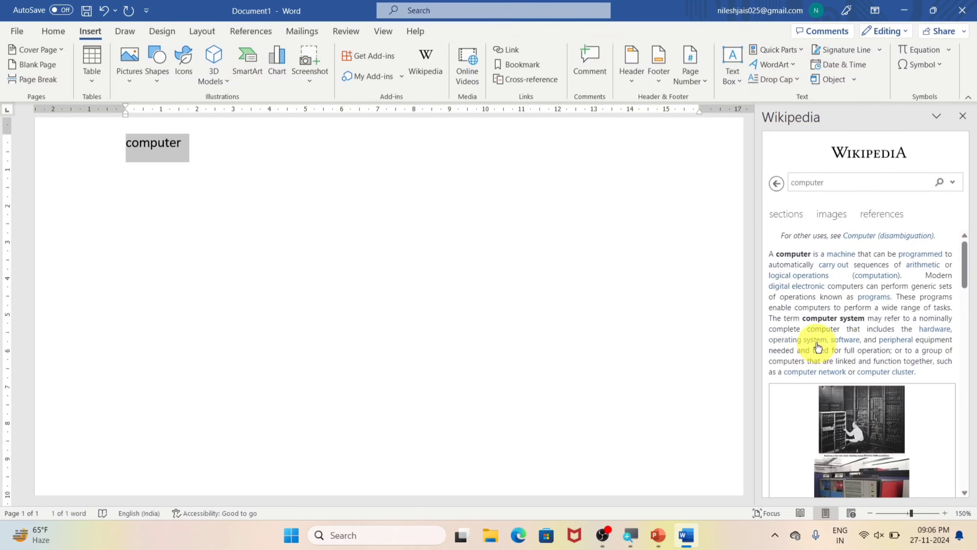
# Step: Browse the images of the Wikipedia article on "computer", close the add-in and deselect the word
pyautogui.click(819, 215)
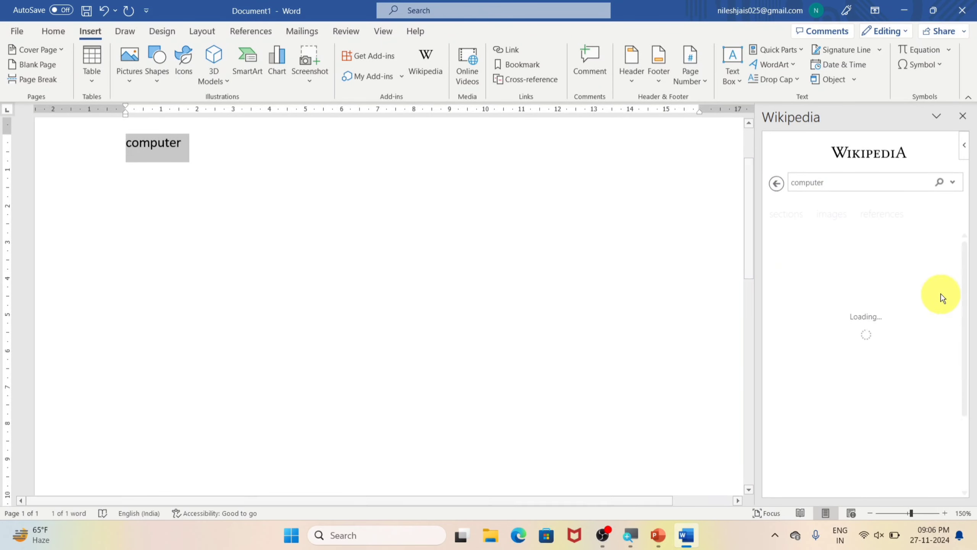
pyautogui.scroll(-10, 891, 293)
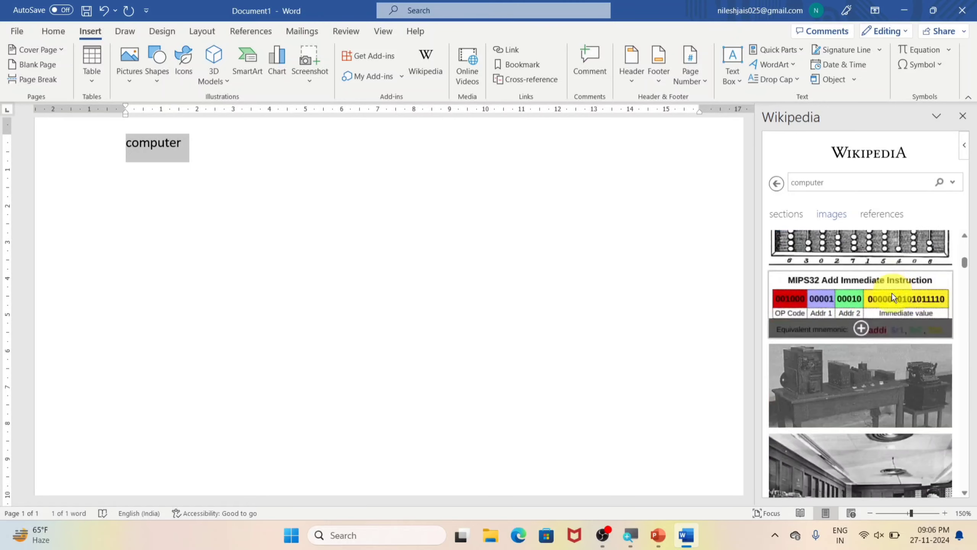
pyautogui.scroll(-10, 892, 297)
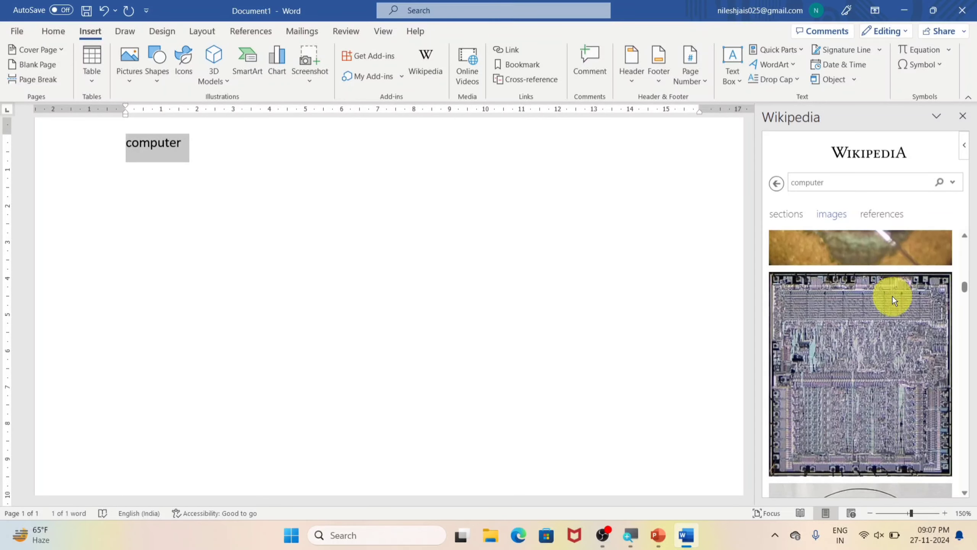
pyautogui.scroll(-10, 893, 298)
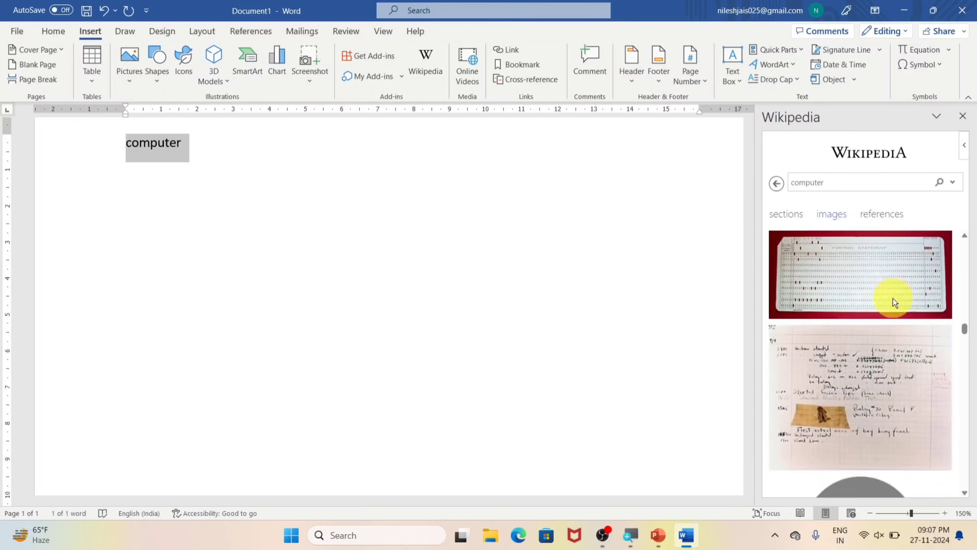
pyautogui.scroll(-8, 893, 298)
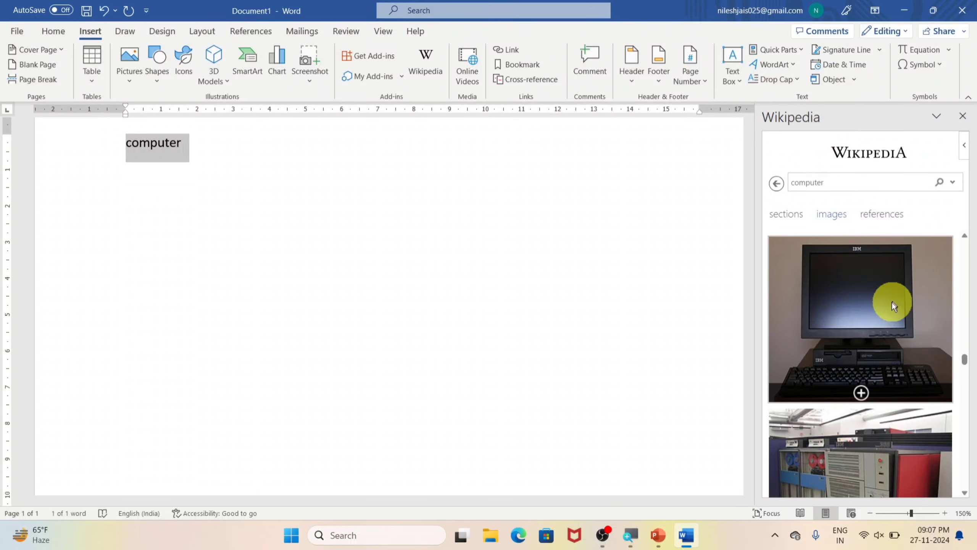
pyautogui.scroll(-8, 861, 332)
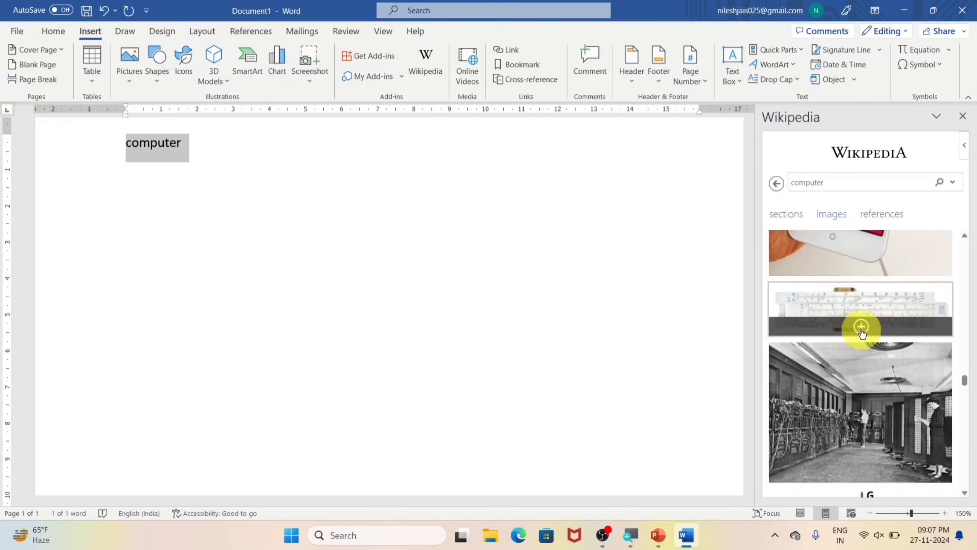
pyautogui.click(962, 116)
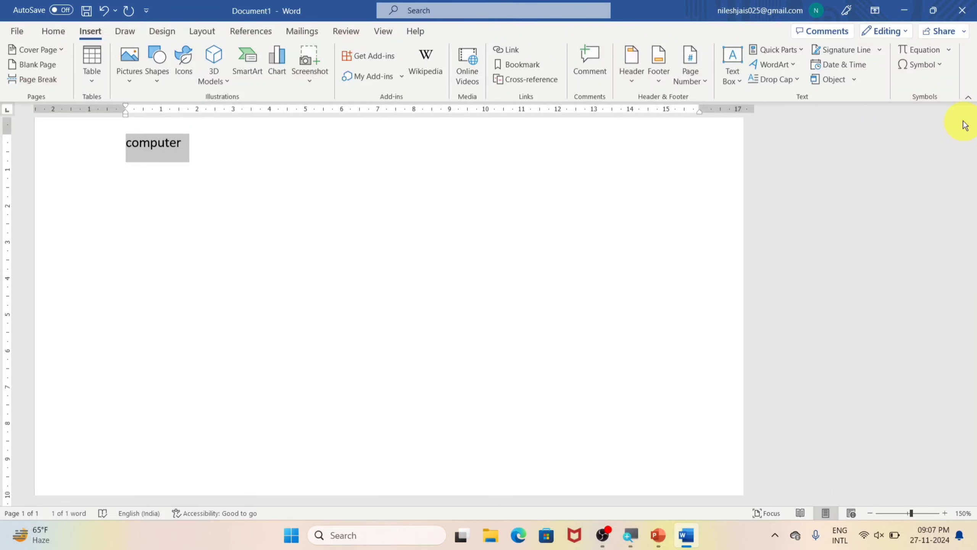
pyautogui.click(317, 150)
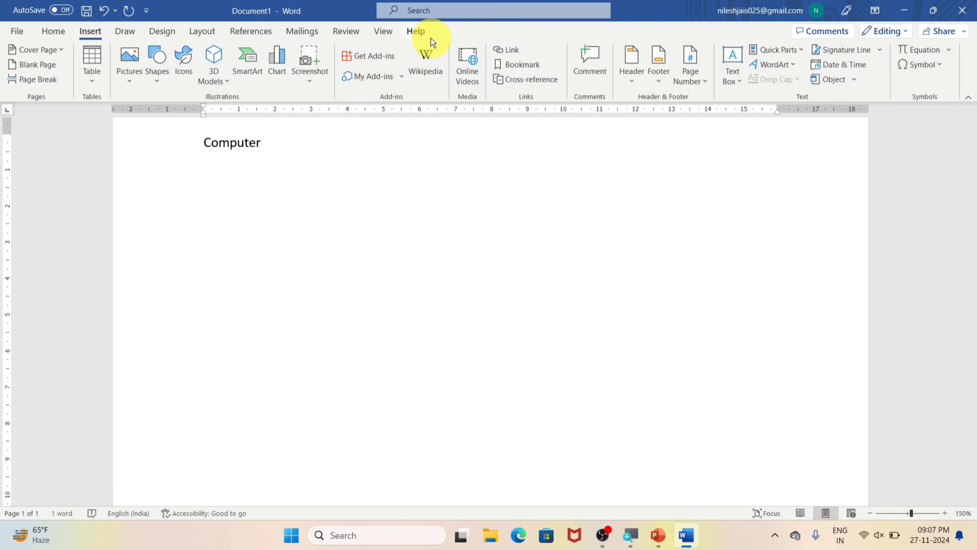
# Step: Find "qr4office" in the Office add-ins store and add QR4Office, accepting its license terms and privacy policy
pyautogui.click(384, 56)
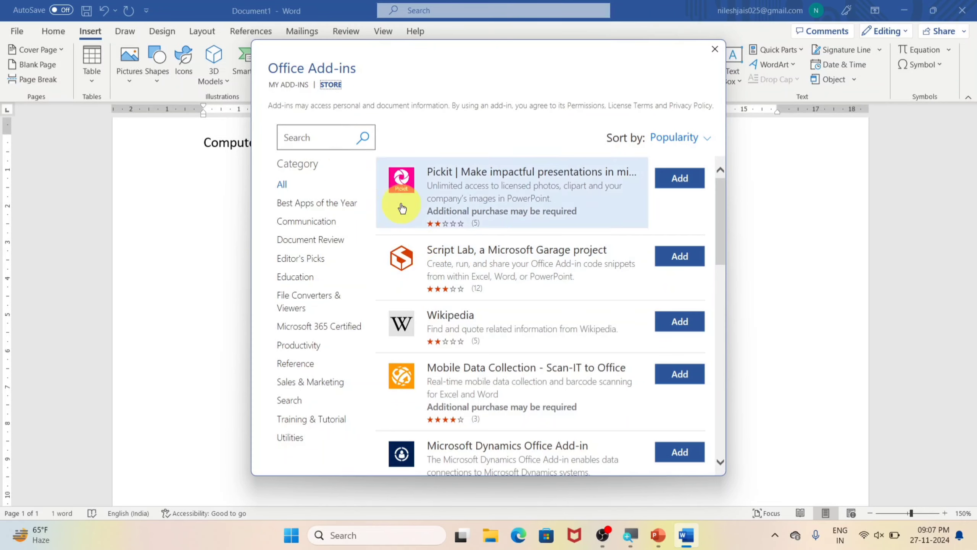
pyautogui.click(338, 136)
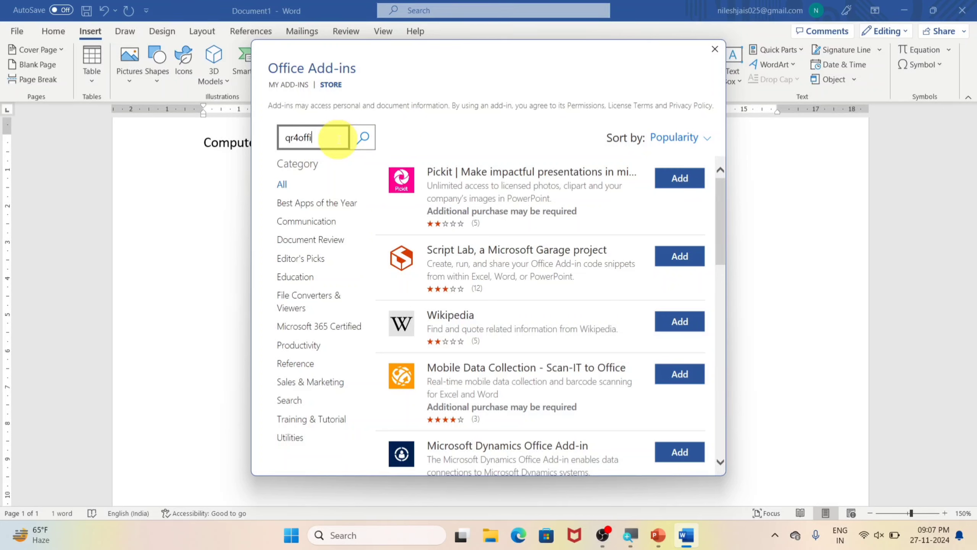
pyautogui.click(363, 137)
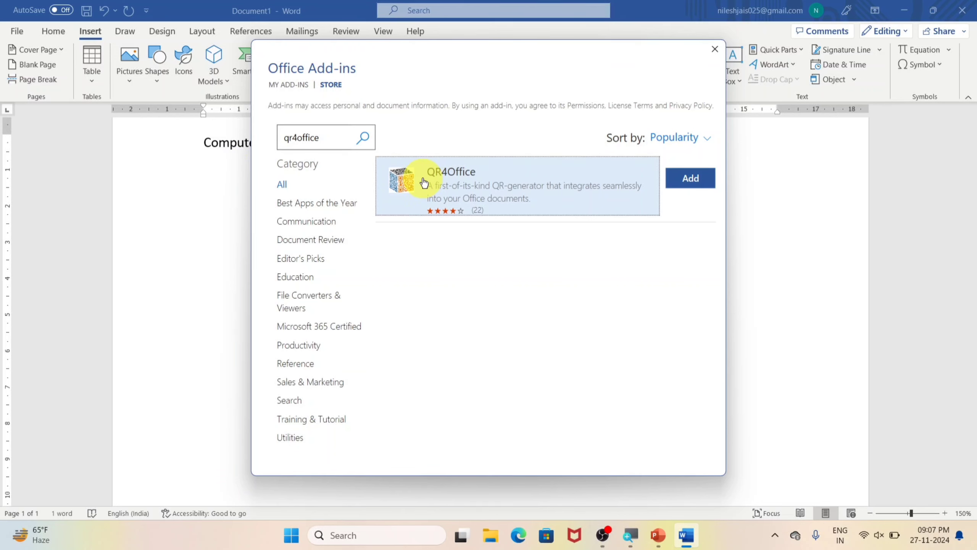
pyautogui.click(692, 176)
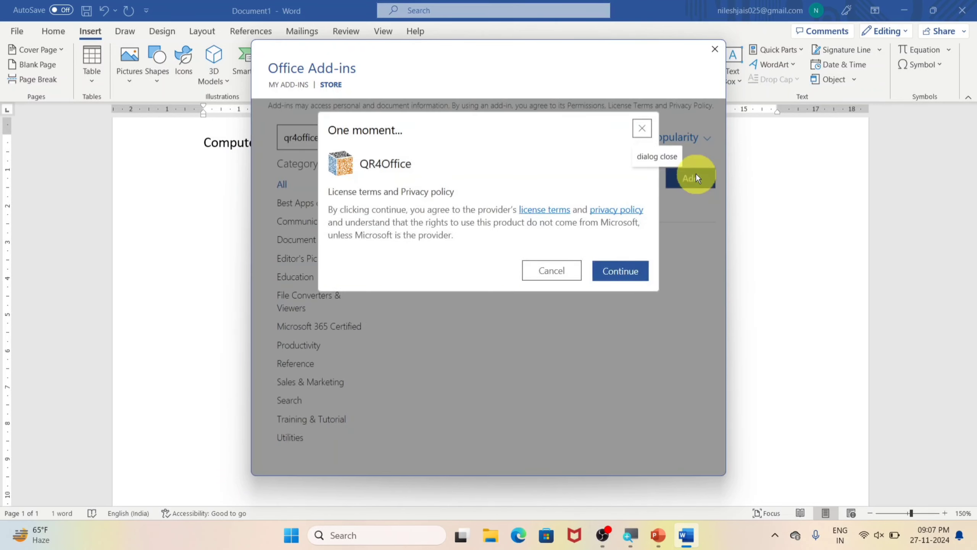
pyautogui.click(618, 269)
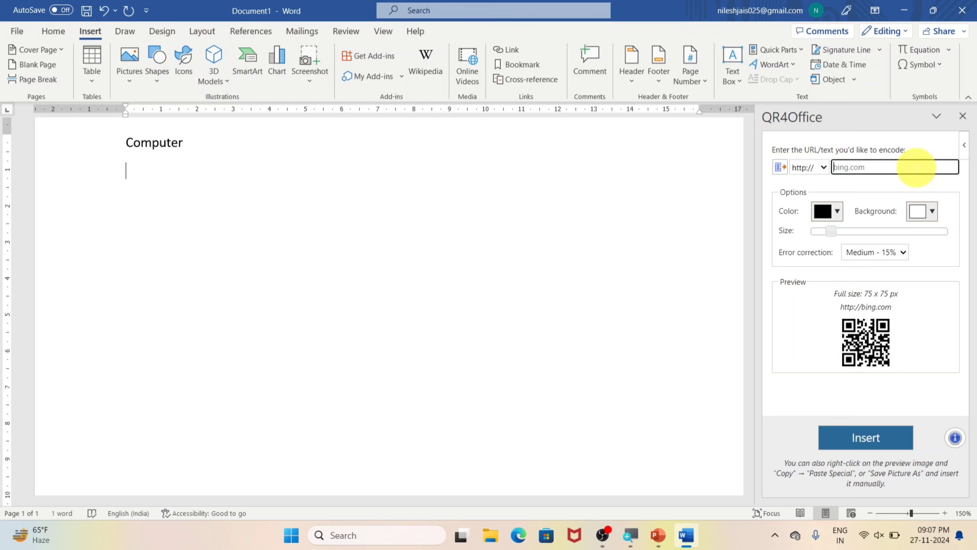
pyautogui.write('nile')
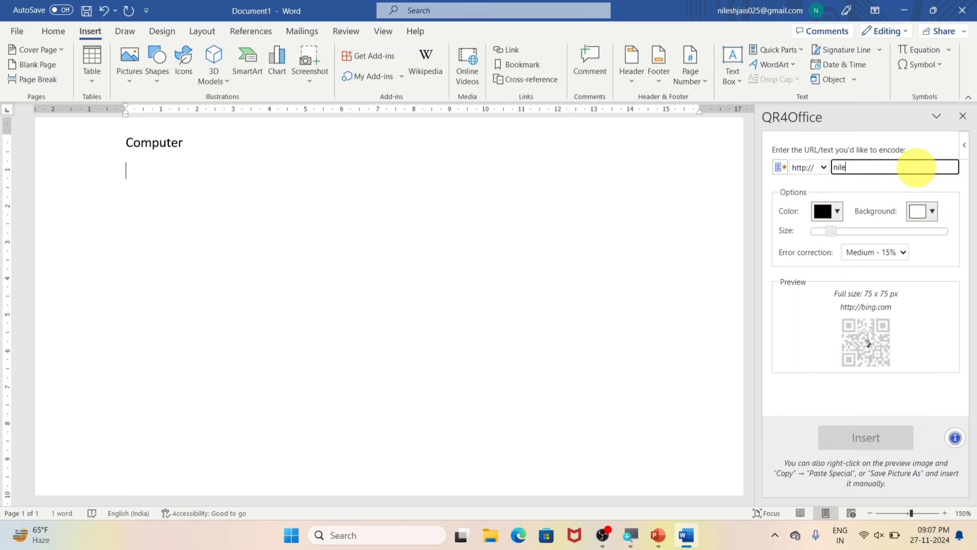
pyautogui.write('sh compo')
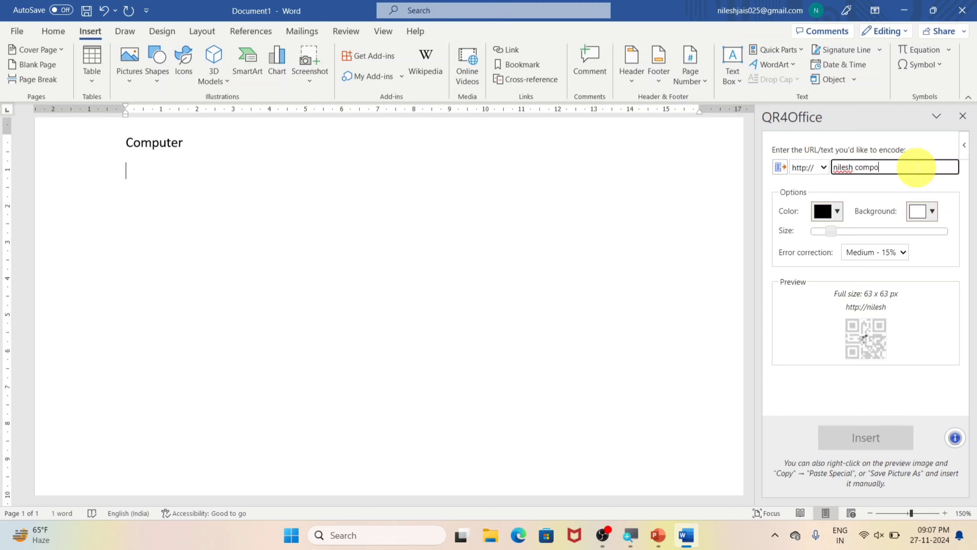
pyautogui.press('BackSpace')
pyautogui.press('BackSpace')
pyautogui.press('BackSpace')
pyautogui.press('BackSpace')
pyautogui.press('BackSpace')
pyautogui.write('uter cla')
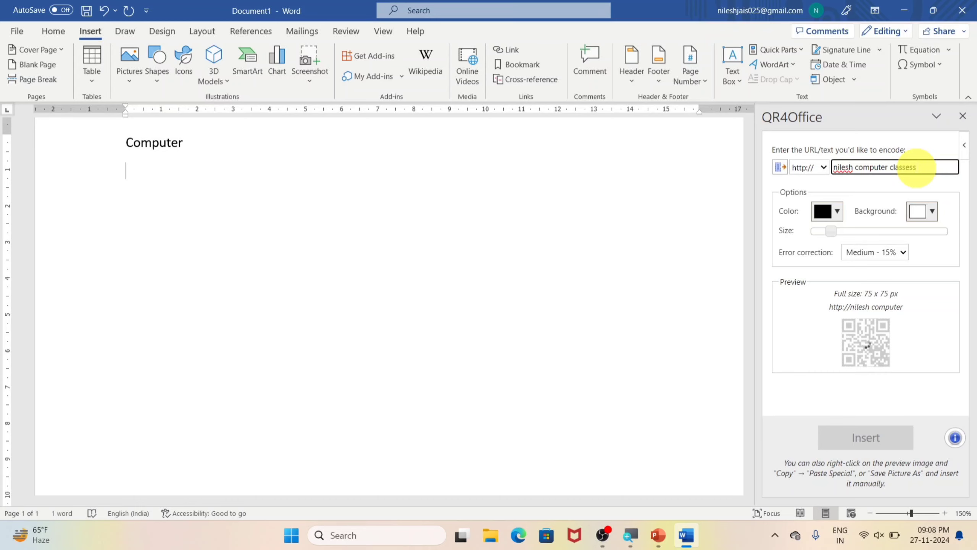
pyautogui.write('ssess')
pyautogui.press('BackSpace')
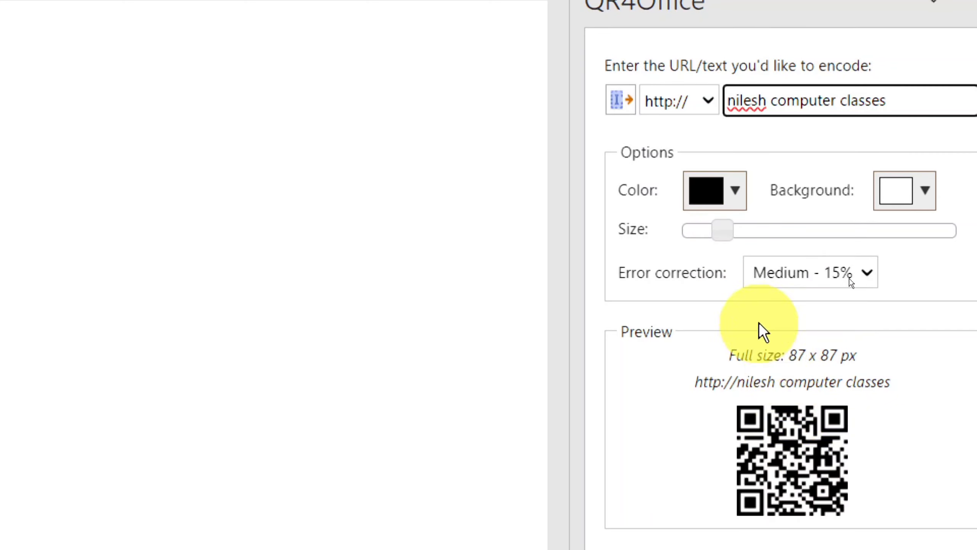
# Step: Color the QR code red on a yellow background
pyautogui.click(735, 191)
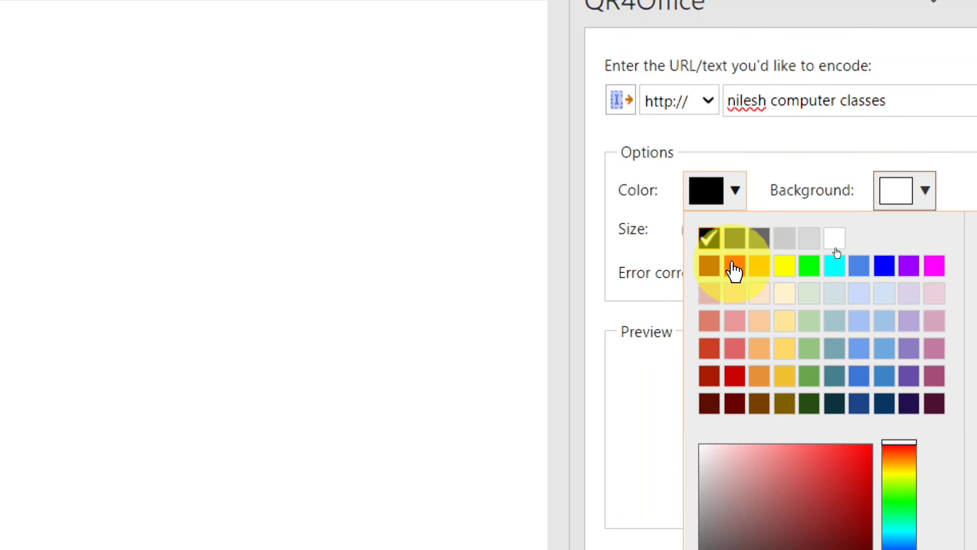
pyautogui.click(735, 375)
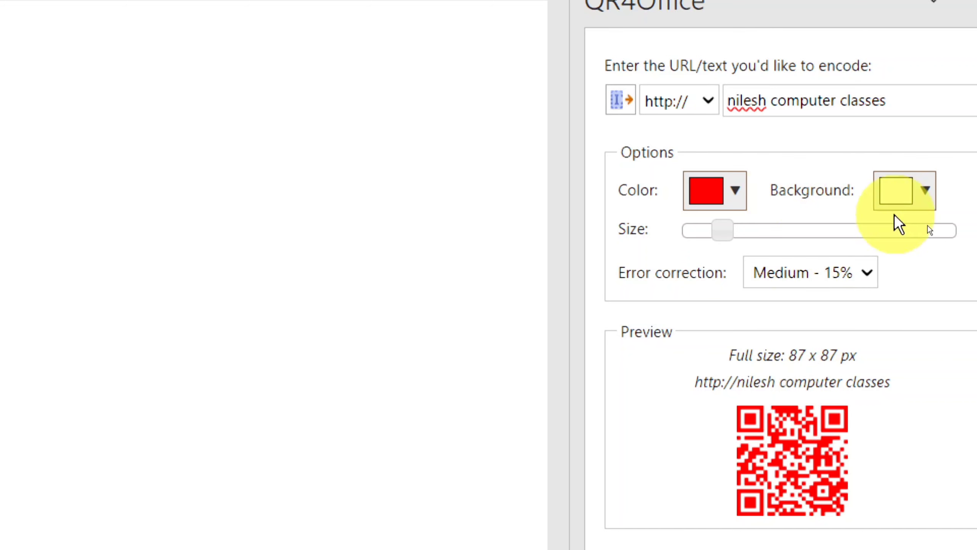
pyautogui.click(925, 189)
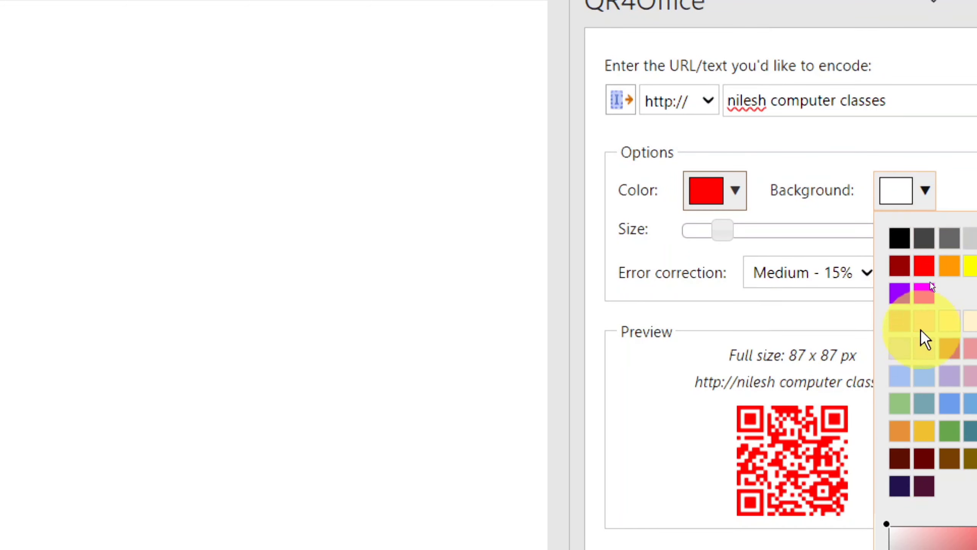
pyautogui.click(968, 266)
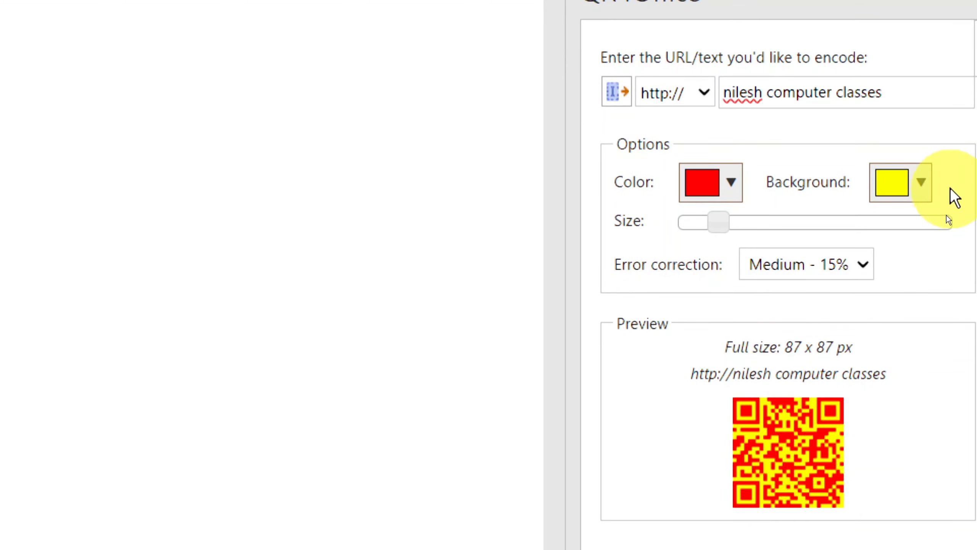
# Step: Set the QR code back to black on a white background
pyautogui.click(915, 183)
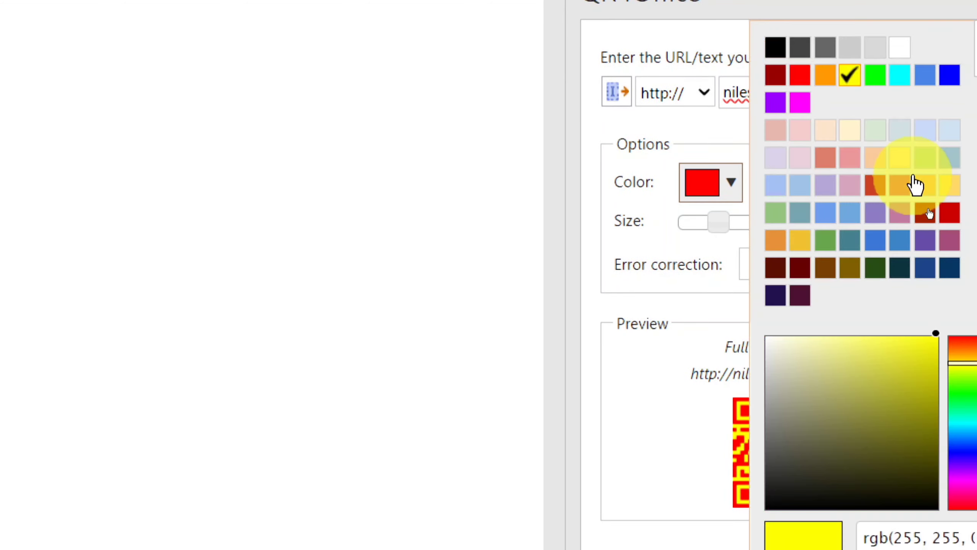
pyautogui.click(900, 48)
pyautogui.click(730, 183)
pyautogui.click(728, 227)
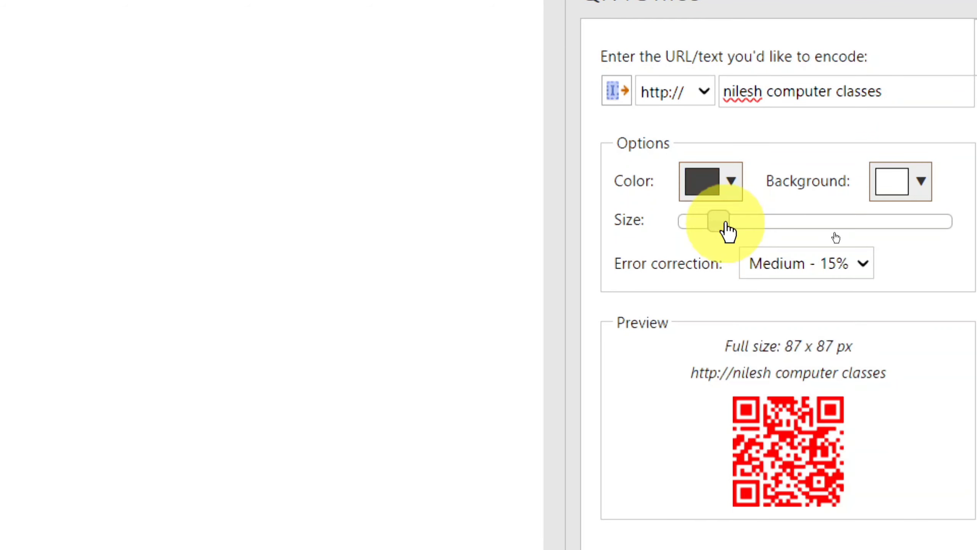
pyautogui.click(727, 181)
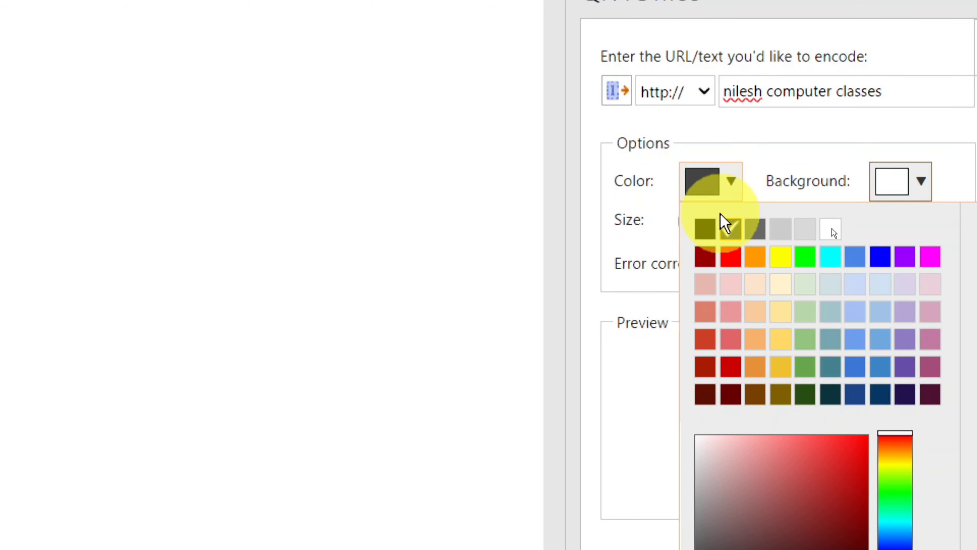
pyautogui.click(705, 229)
# Step: Enlarge the QR code to 116 x 116 px, insert it below the word "Computer" and close QR4Office
pyautogui.scroll(-1, 754, 423)
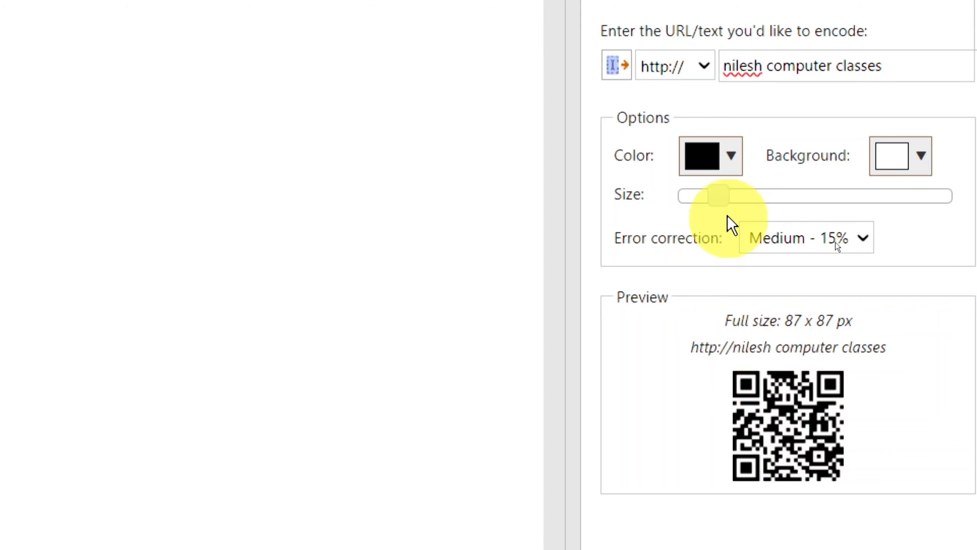
pyautogui.moveTo(727, 198); pyautogui.dragTo(732, 199)
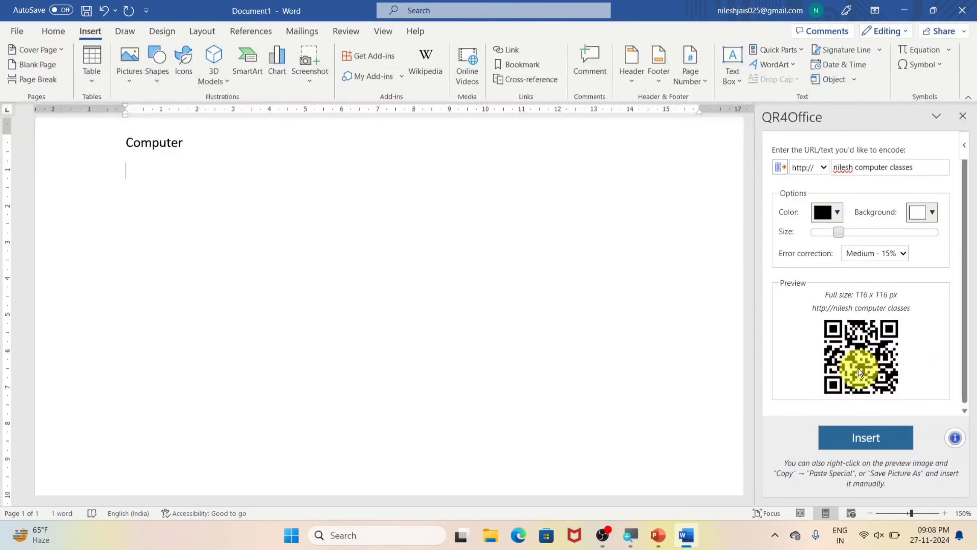
pyautogui.click(851, 438)
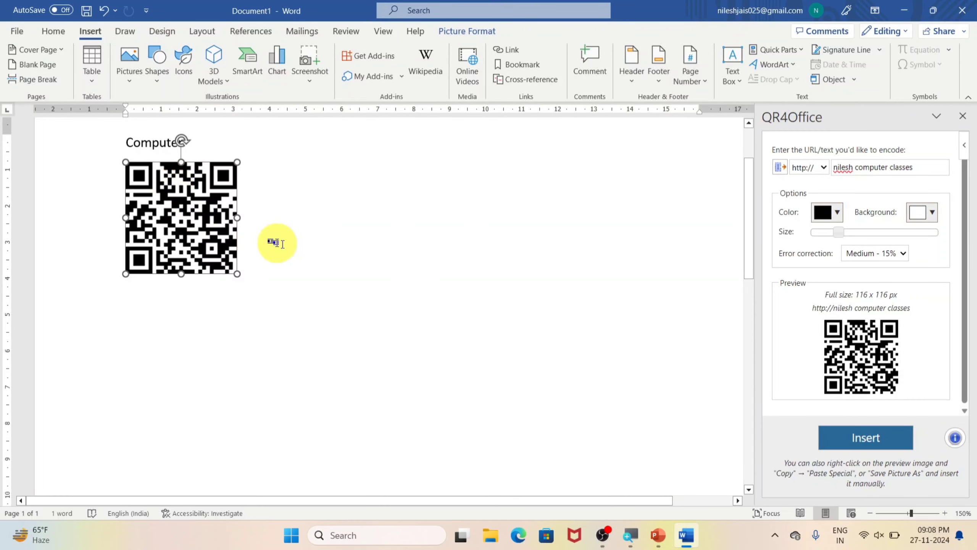
pyautogui.click(317, 228)
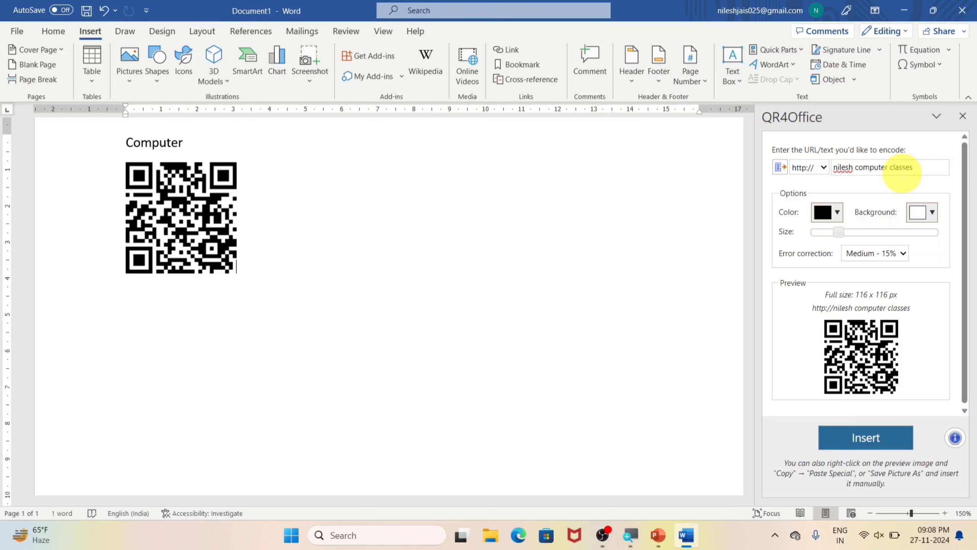
pyautogui.click(963, 116)
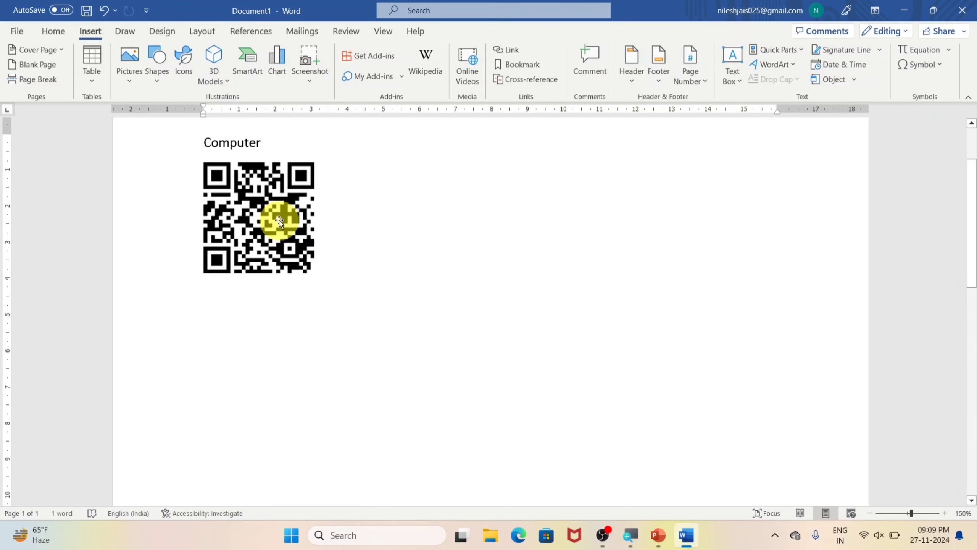
# Step: View the complete list of installed Office add-ins and open the management of other add-ins
pyautogui.click(396, 76)
pyautogui.click(715, 50)
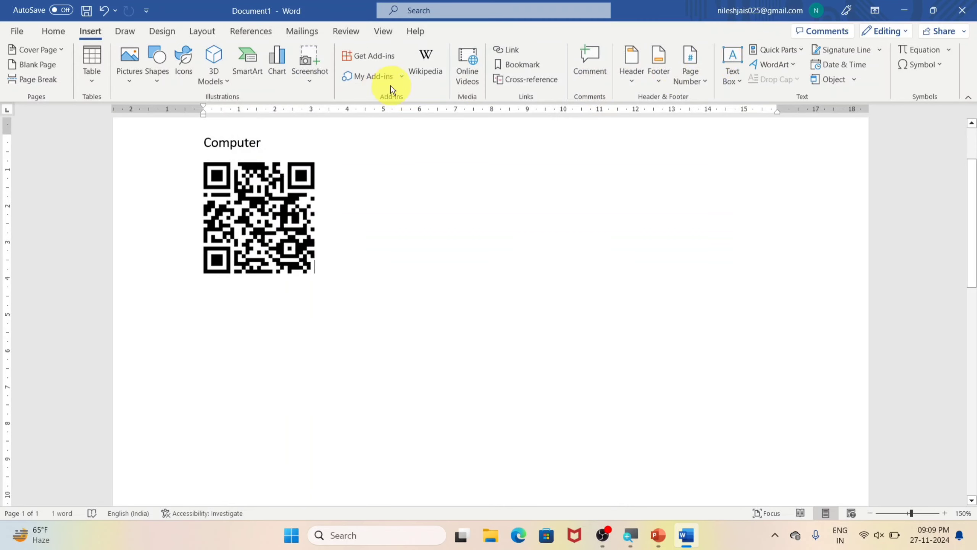
pyautogui.click(405, 76)
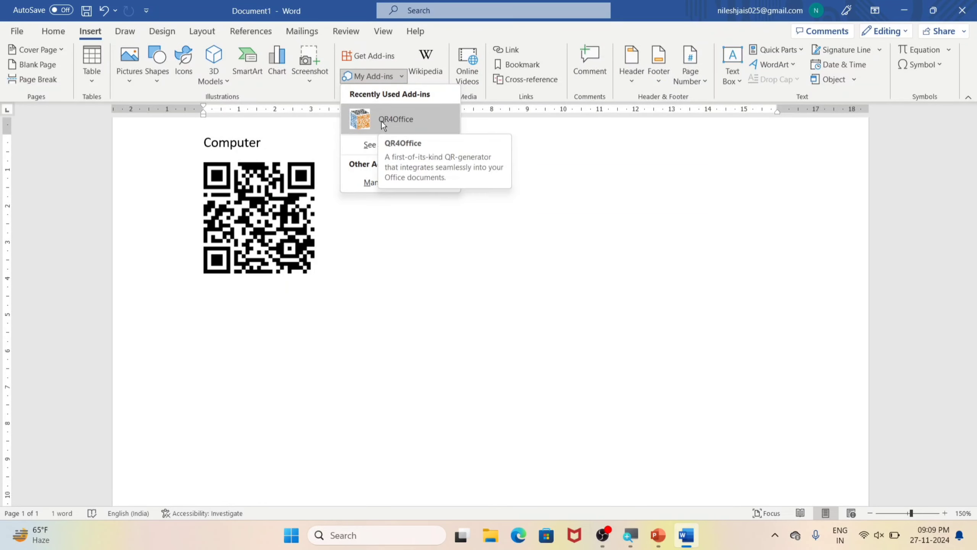
pyautogui.click(367, 145)
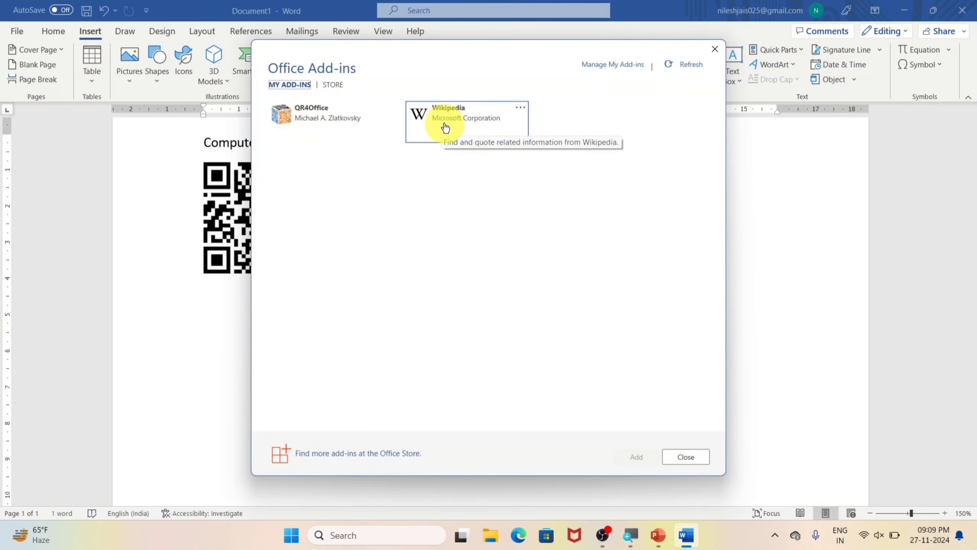
pyautogui.click(715, 49)
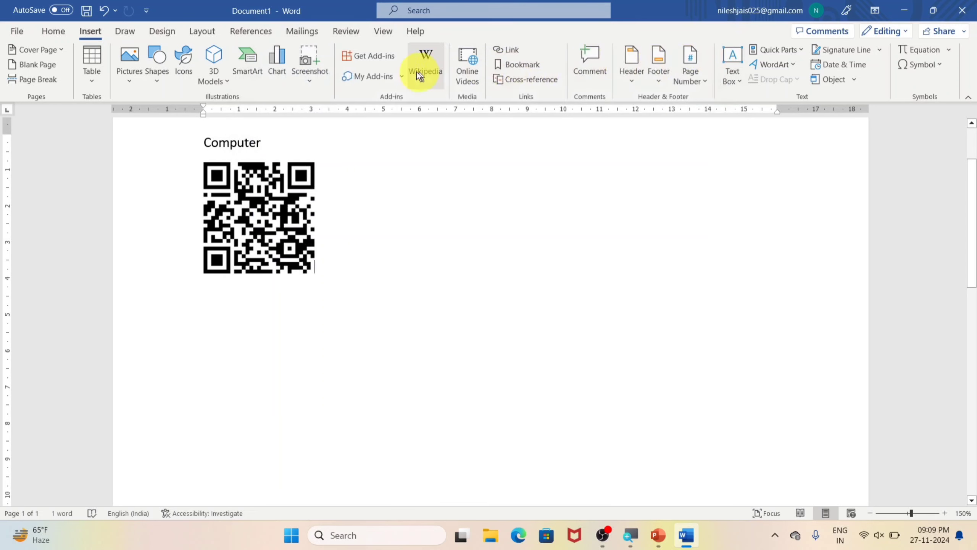
pyautogui.click(402, 77)
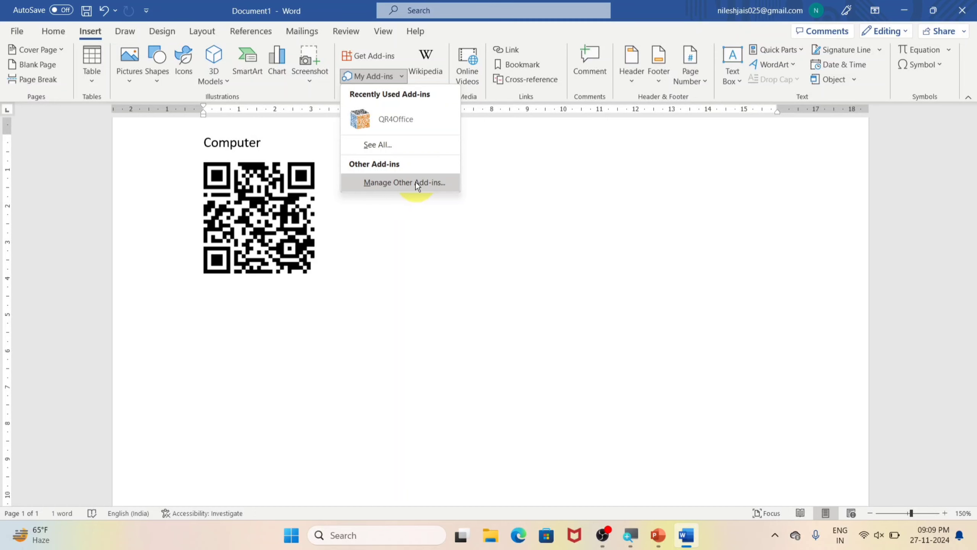
pyautogui.click(400, 182)
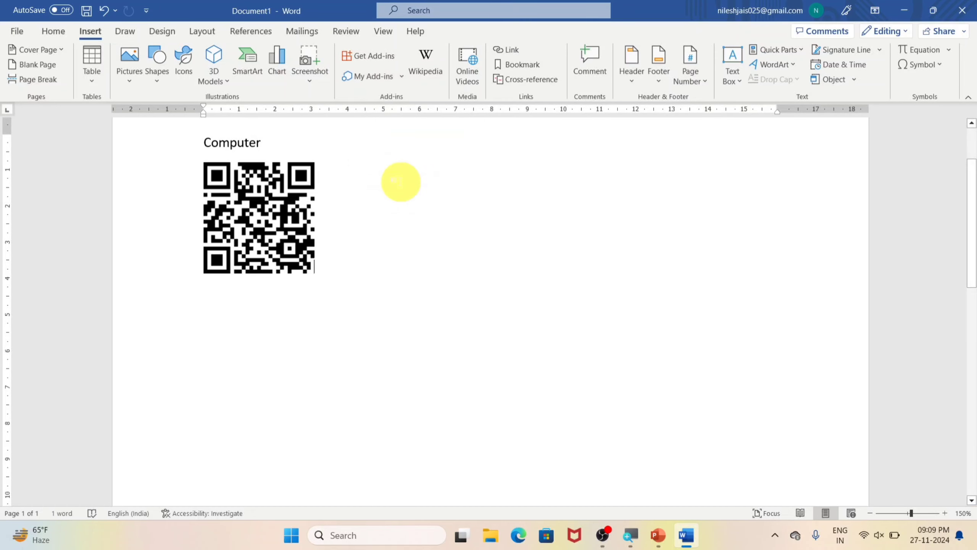
pyautogui.click(735, 51)
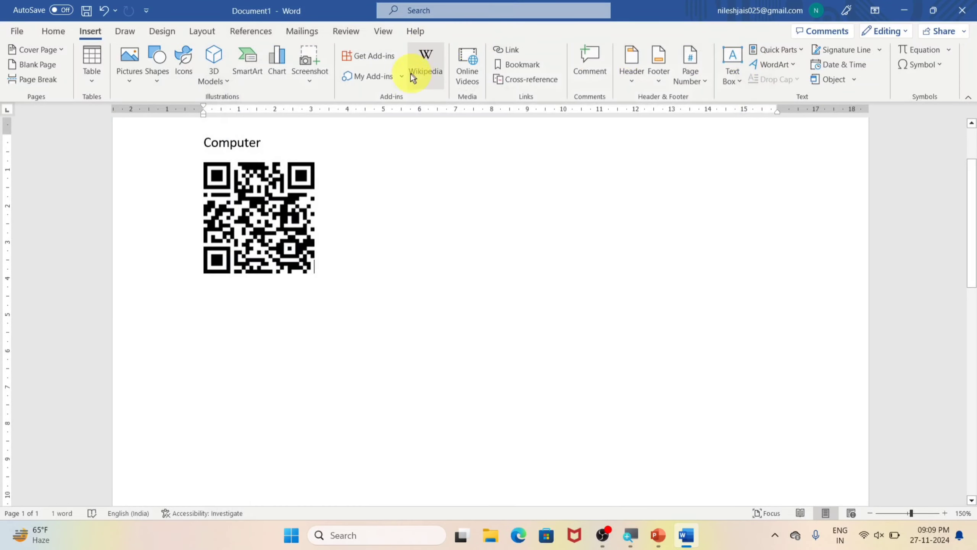
# Step: Browse the add-ins offered in the Office store and close it without adding any
pyautogui.click(393, 57)
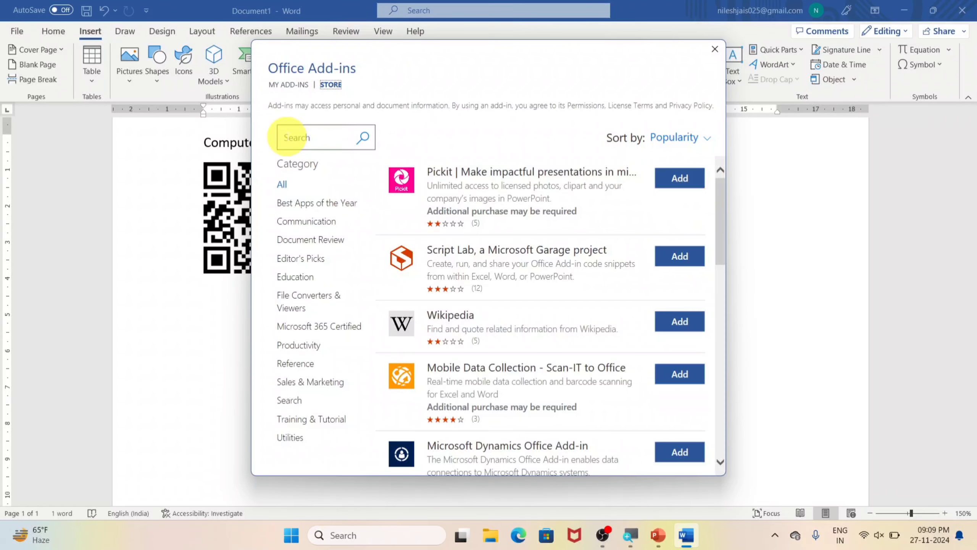
pyautogui.scroll(-5, 667, 262)
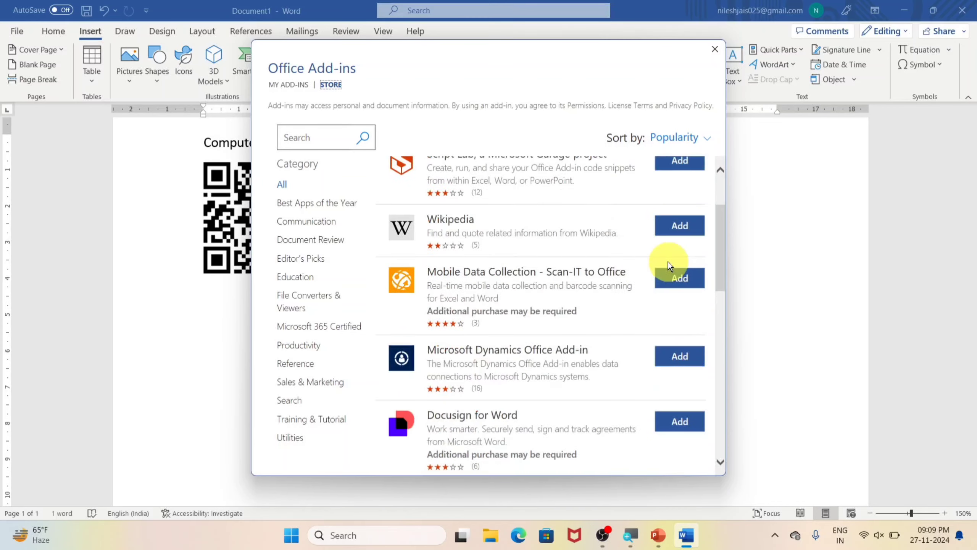
pyautogui.click(715, 49)
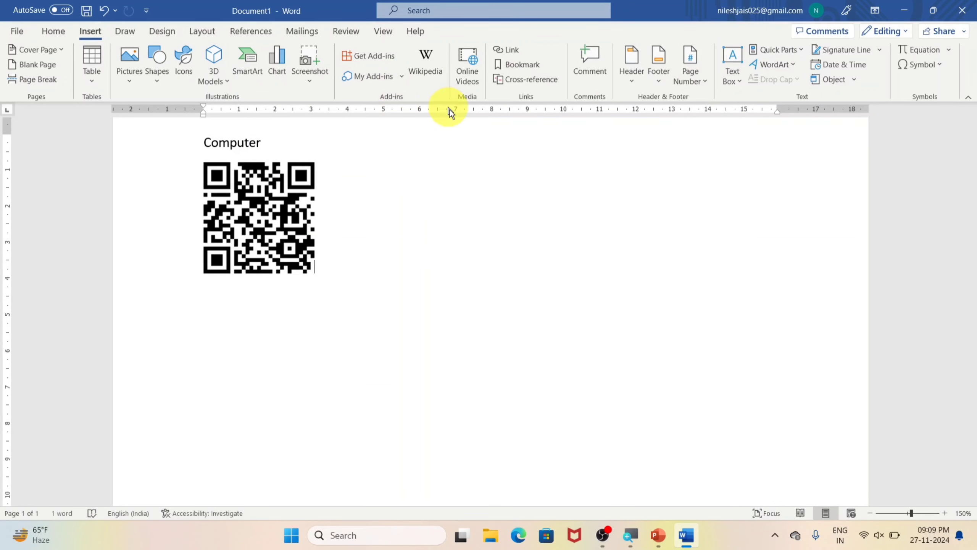
# Step: Look at the dialog for inserting an online video, cancel it and delete all content of the document
pyautogui.click(471, 80)
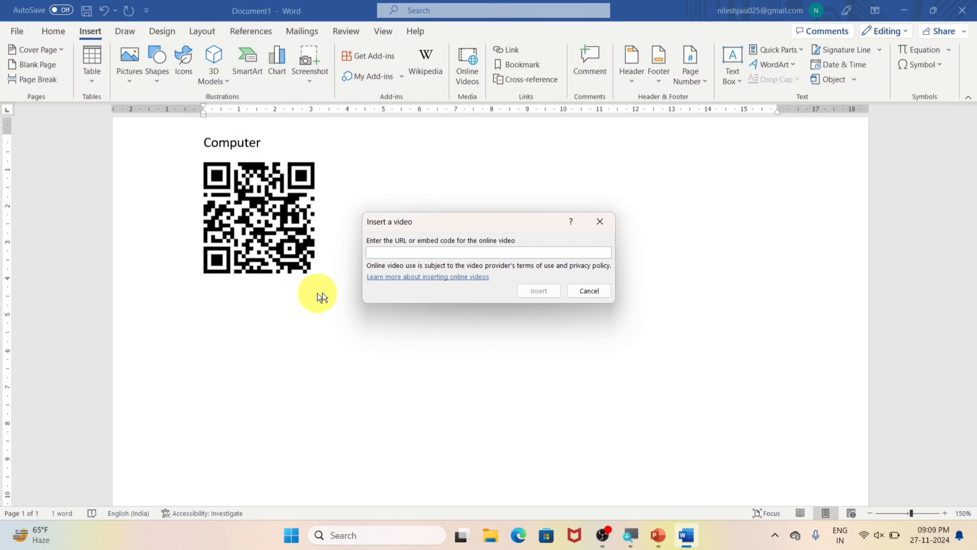
pyautogui.click(594, 288)
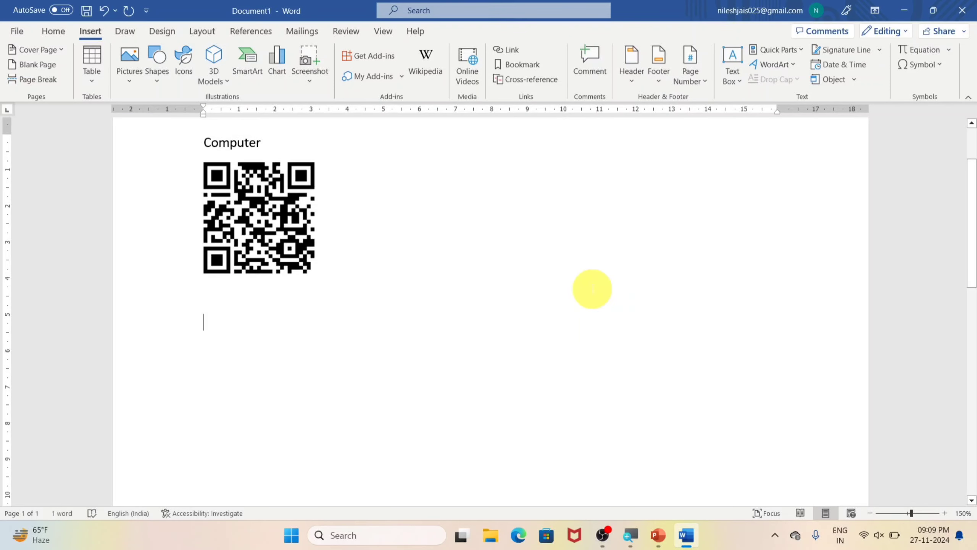
pyautogui.hotkey('ctrl', 'a')
pyautogui.press('Delete')
pyautogui.scroll(2, 591, 289)
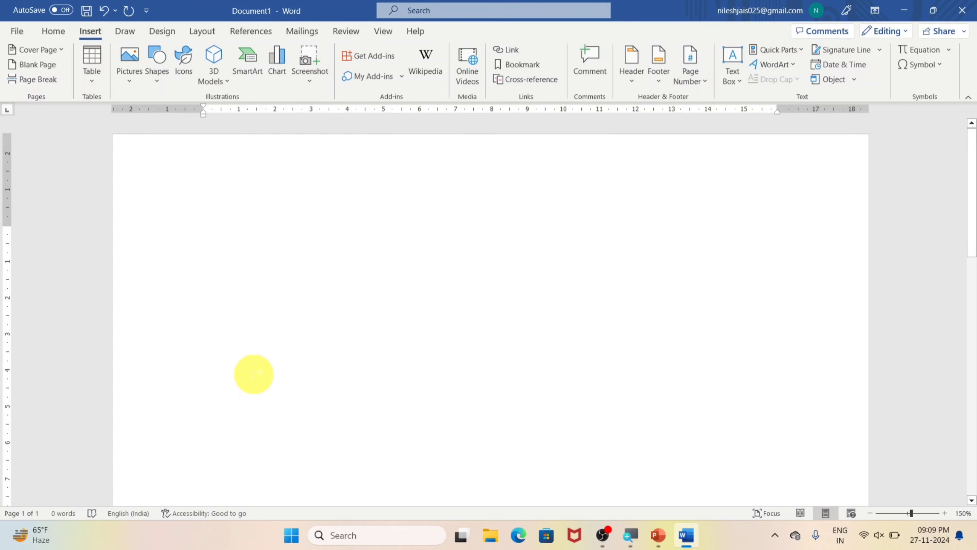
pyautogui.press('super+r')
pyautogui.write('w')
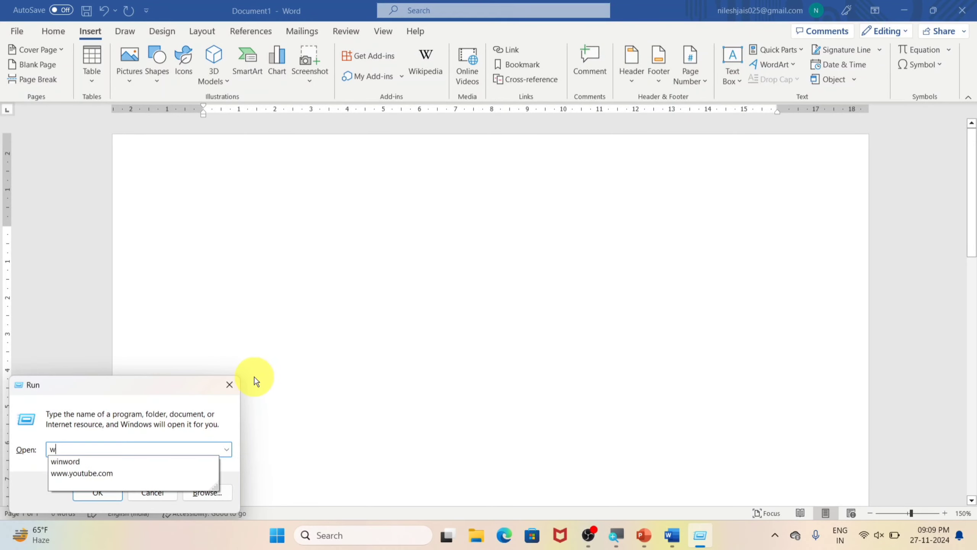
pyautogui.press('Down')
pyautogui.press('Down')
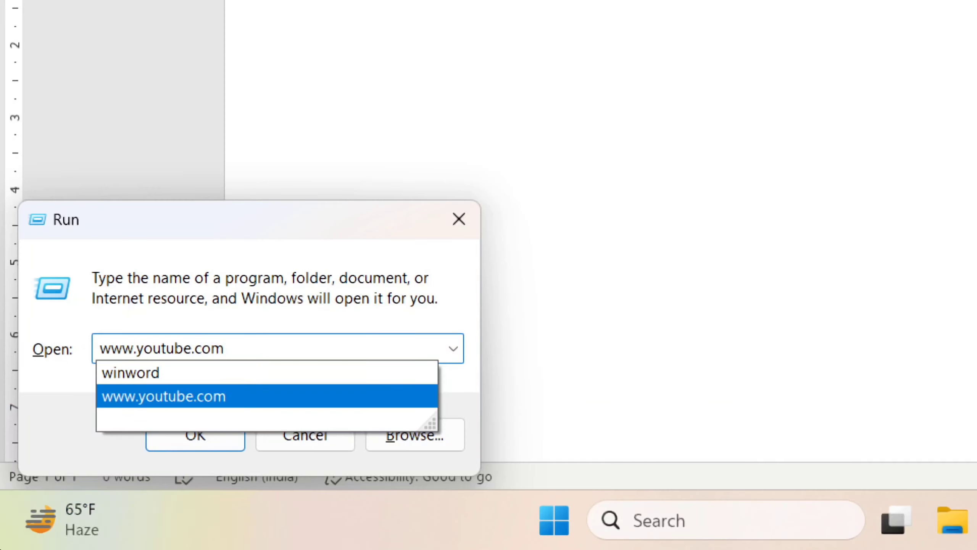
pyautogui.click(216, 404)
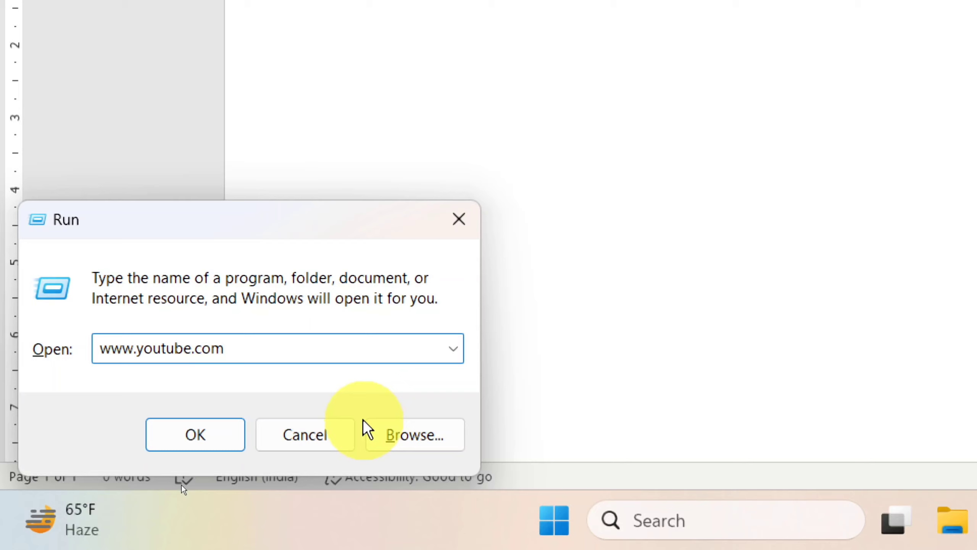
pyautogui.click(228, 439)
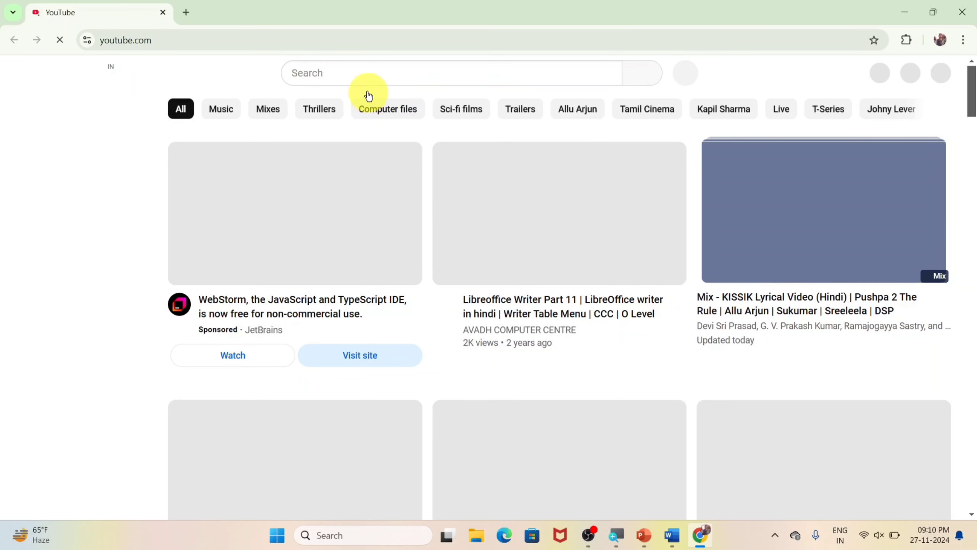
# Step: Search YouTube for "nilesh computer classes" using the earlier search suggestion
pyautogui.click(366, 75)
pyautogui.click(330, 73)
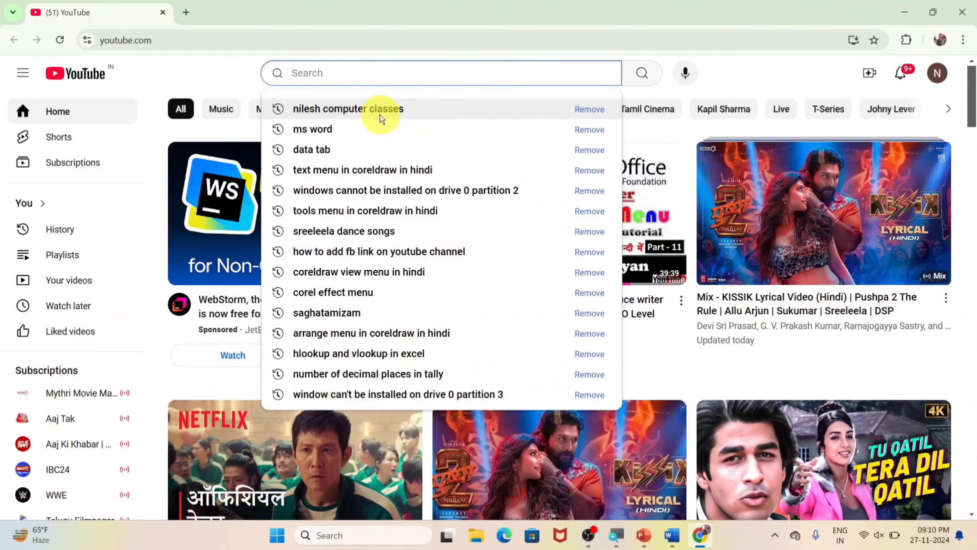
pyautogui.click(392, 113)
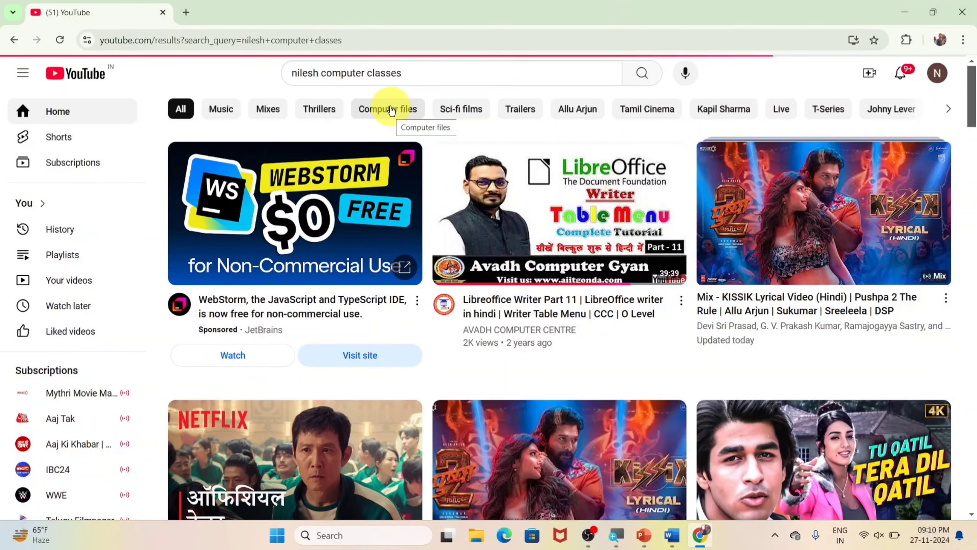
# Step: Open the "M.S. Word Full Course 2021 In Hindi" playlist from the Nilesh Computer Classes channel and start its first video
pyautogui.scroll(-3, 373, 345)
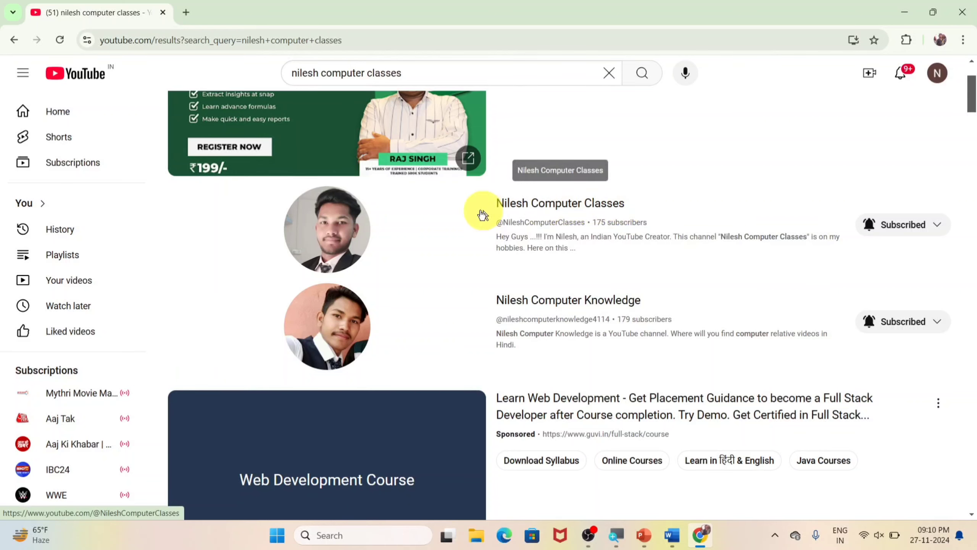
pyautogui.click(623, 203)
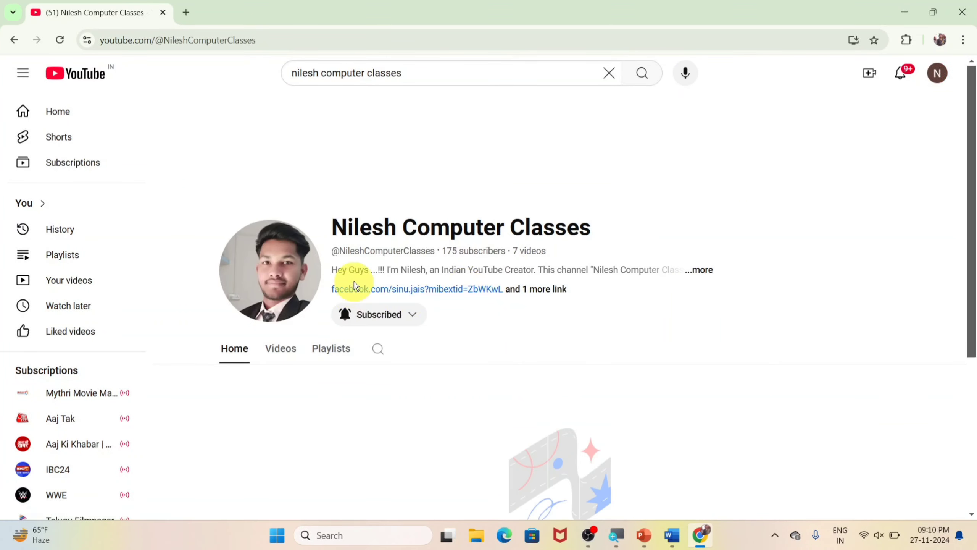
pyautogui.scroll(-5, 353, 283)
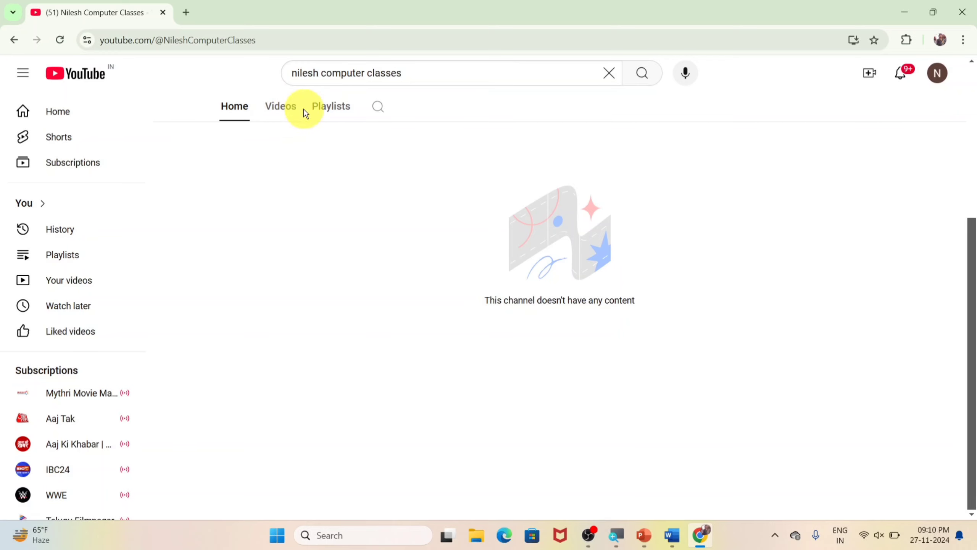
pyautogui.click(320, 108)
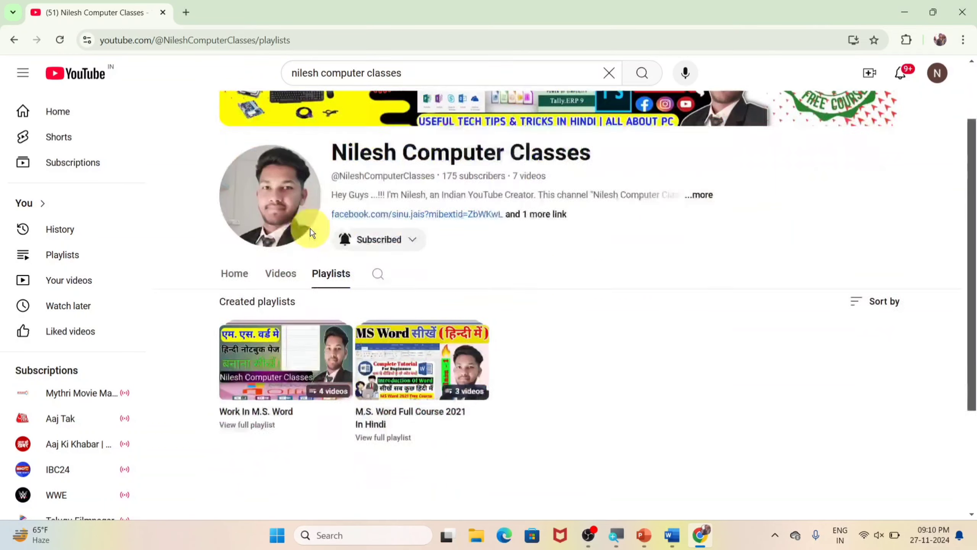
pyautogui.scroll(-3, 311, 232)
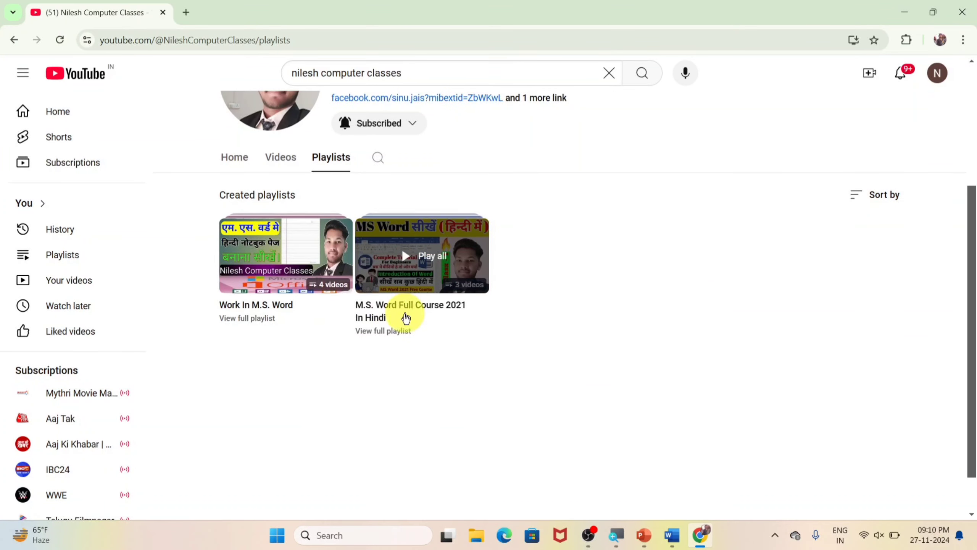
pyautogui.click(428, 277)
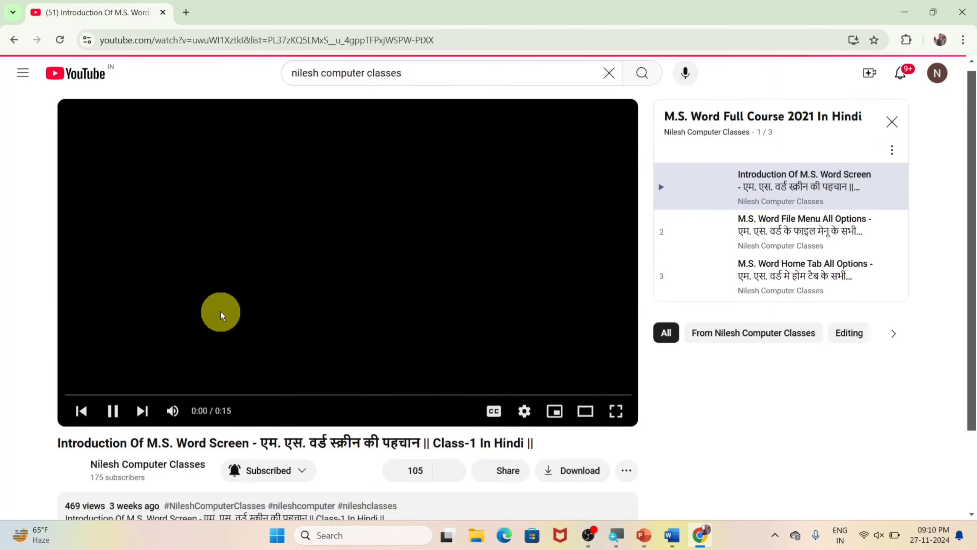
# Step: Copy the share link of the "Introduction Of M.S. Word Screen" video and close the sharing options
pyautogui.scroll(-8, 216, 312)
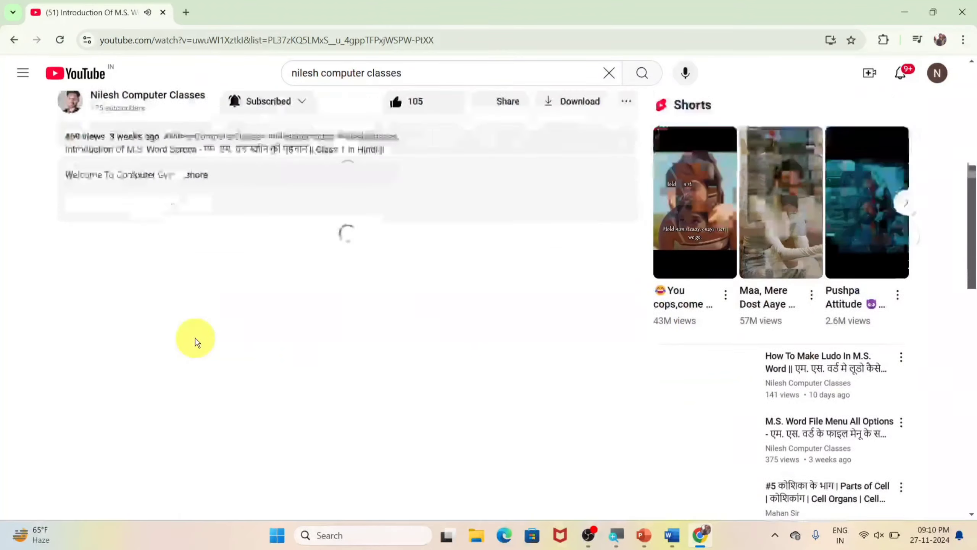
pyautogui.scroll(8, 195, 331)
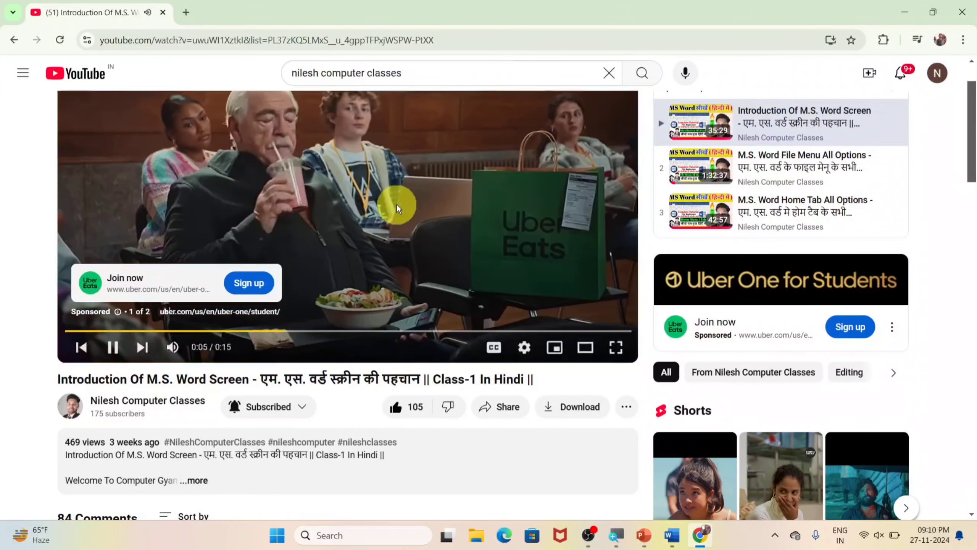
pyautogui.scroll(2, 398, 216)
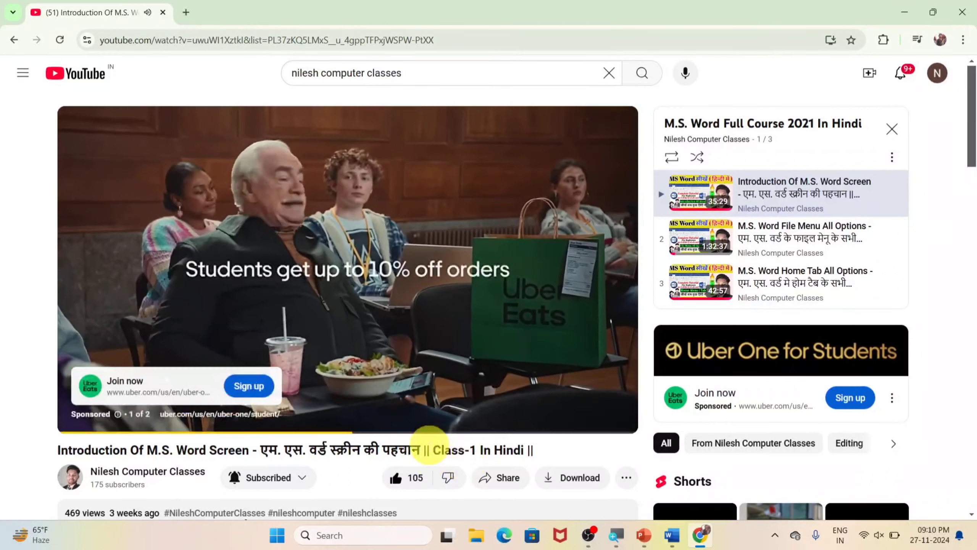
pyautogui.scroll(-4, 429, 443)
pyautogui.scroll(4, 337, 279)
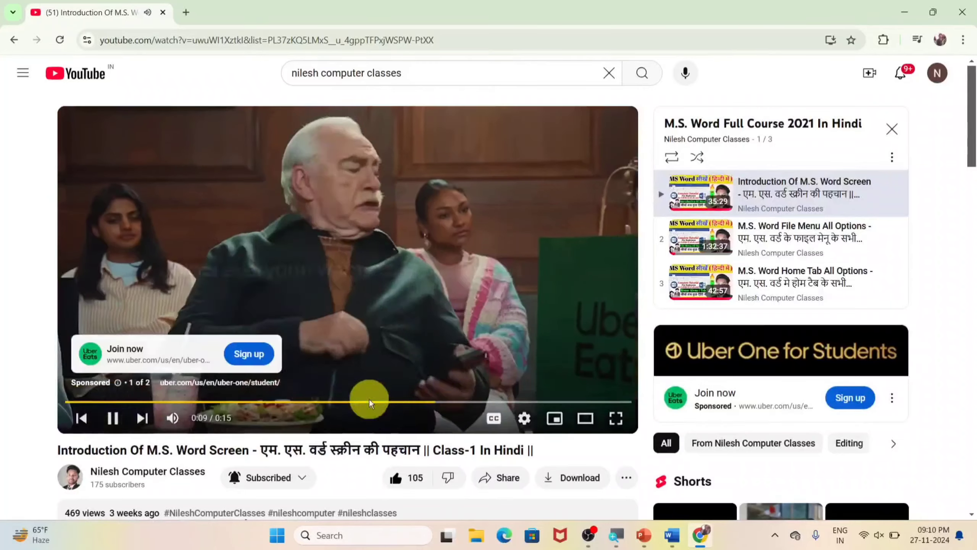
pyautogui.scroll(-2, 355, 483)
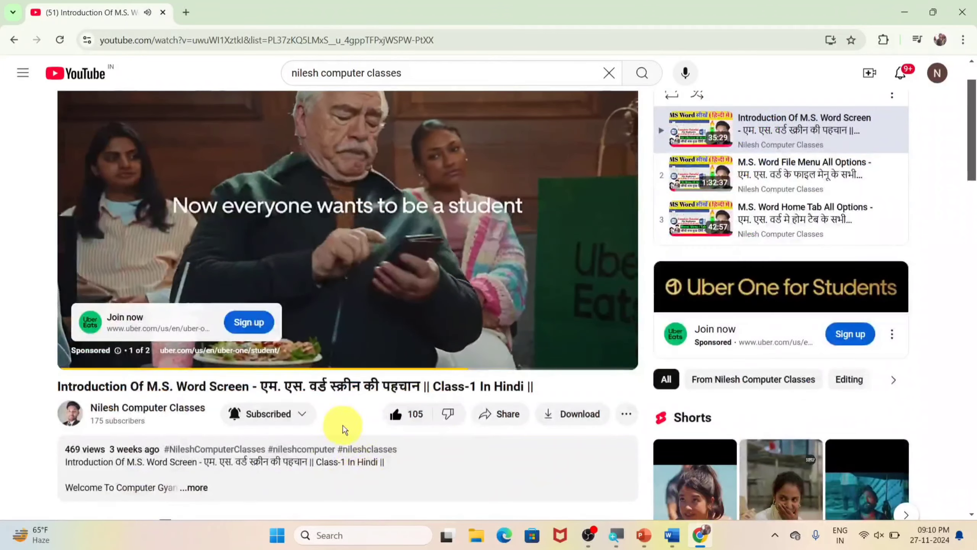
pyautogui.click(494, 423)
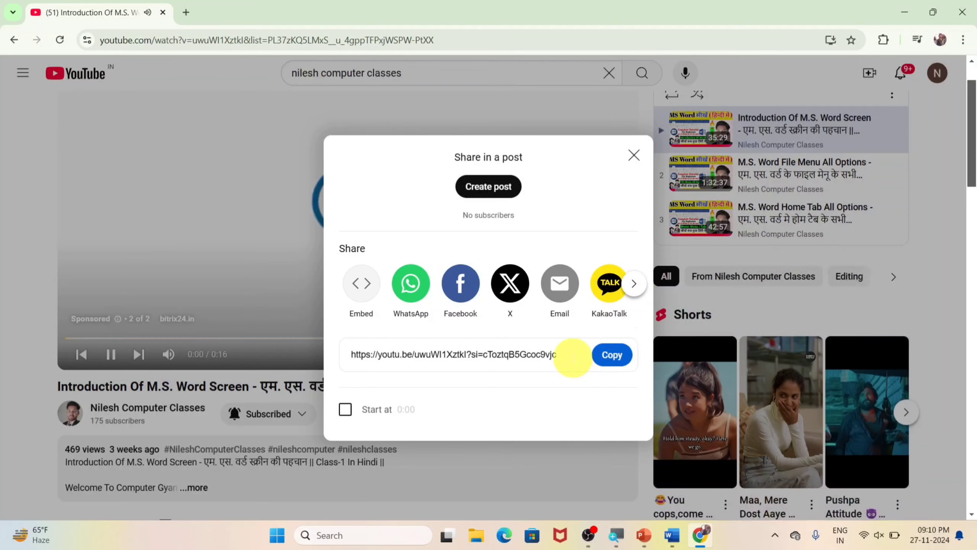
pyautogui.click(603, 355)
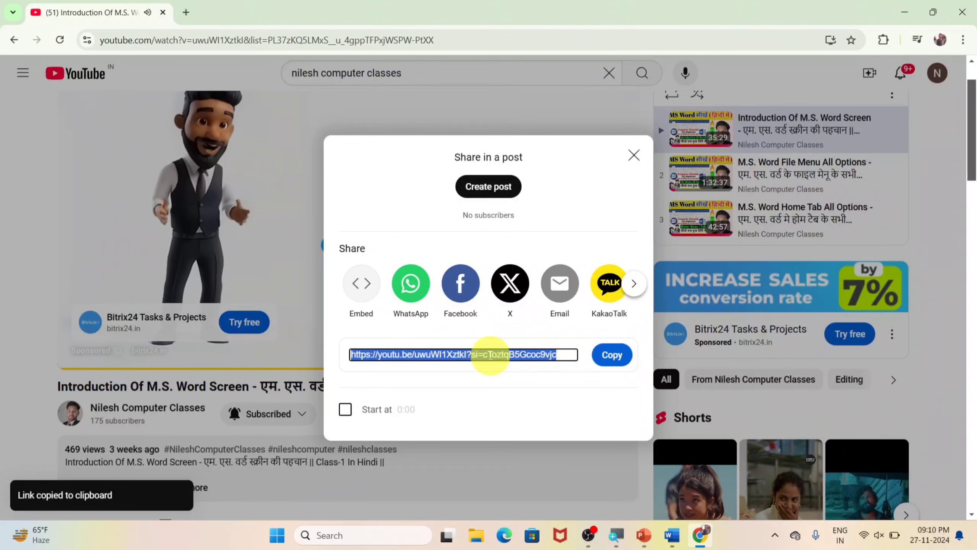
pyautogui.click(636, 162)
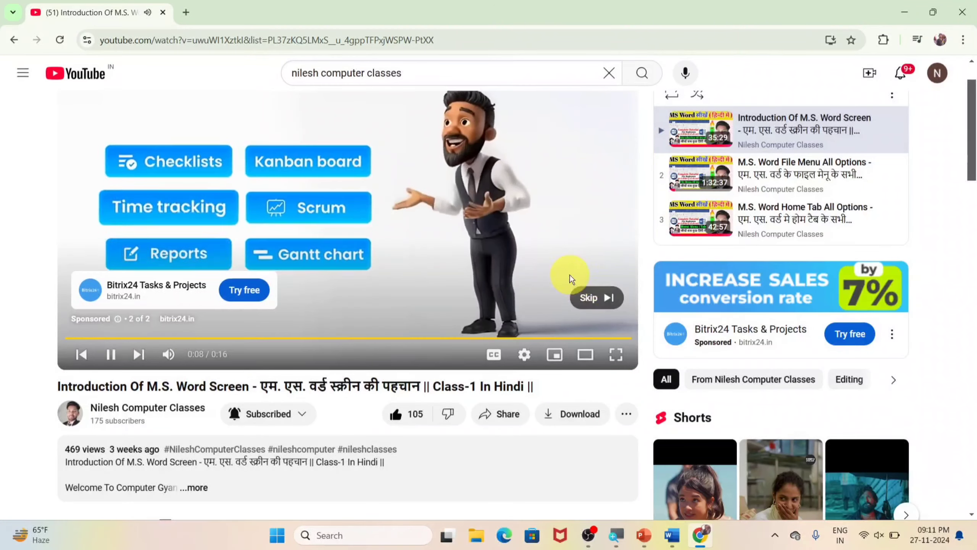
# Step: Skip the advertisement, preview the video at about 6:51 and 10:59, and pause it
pyautogui.click(593, 297)
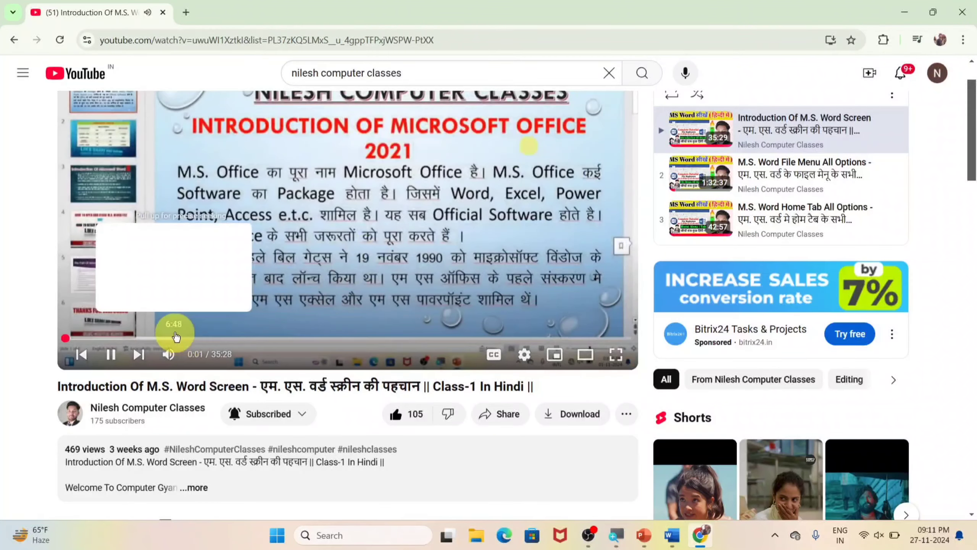
pyautogui.click(174, 338)
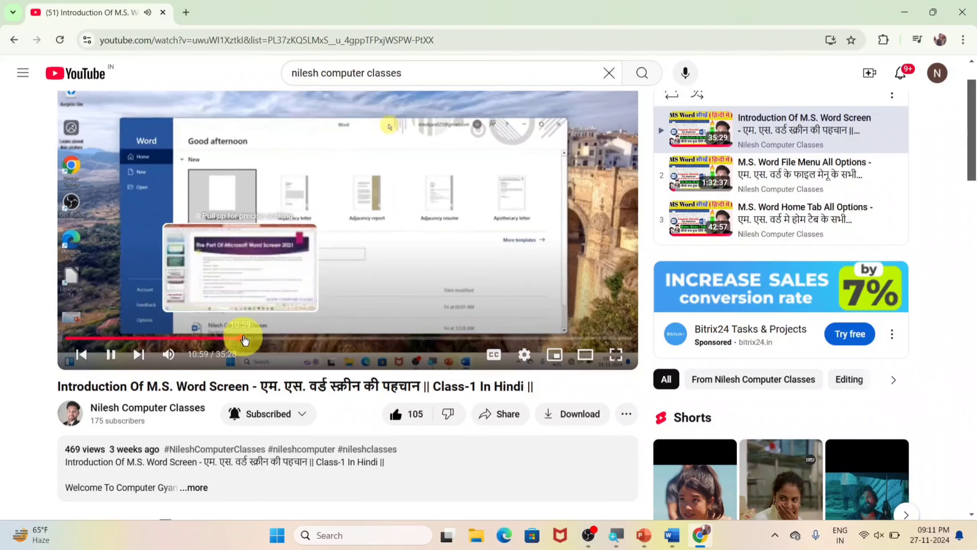
pyautogui.click(241, 338)
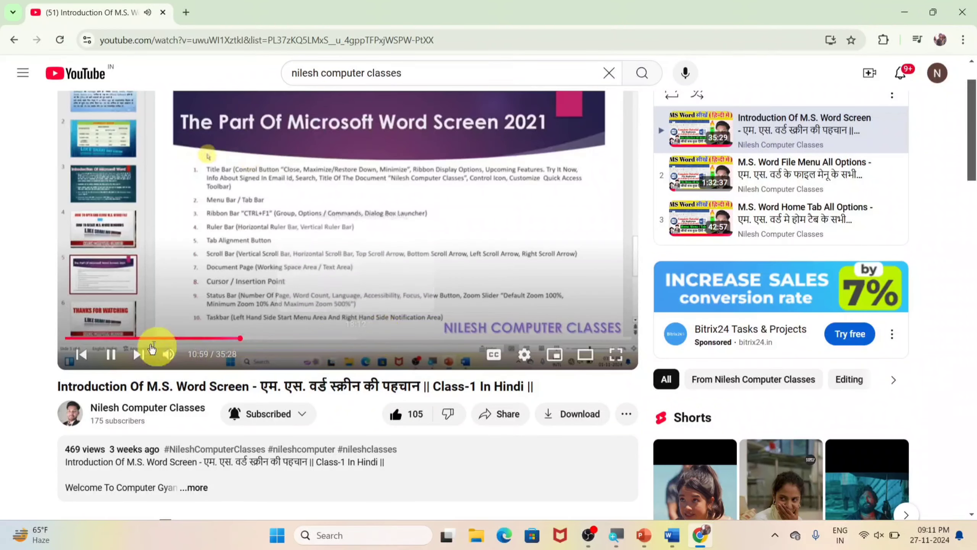
pyautogui.click(110, 354)
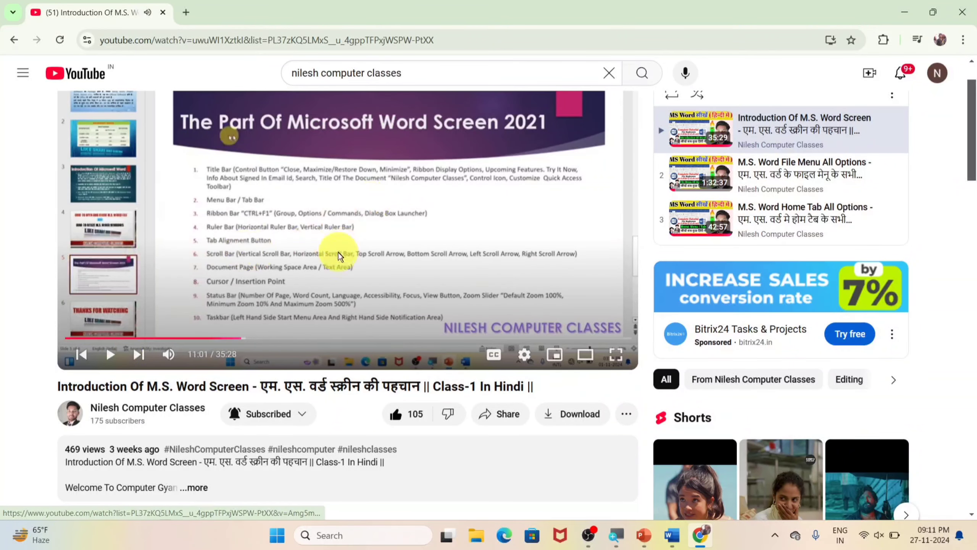
# Step: Close the browser and insert the online video into the blank Word document using the copied YouTube link
pyautogui.click(953, 6)
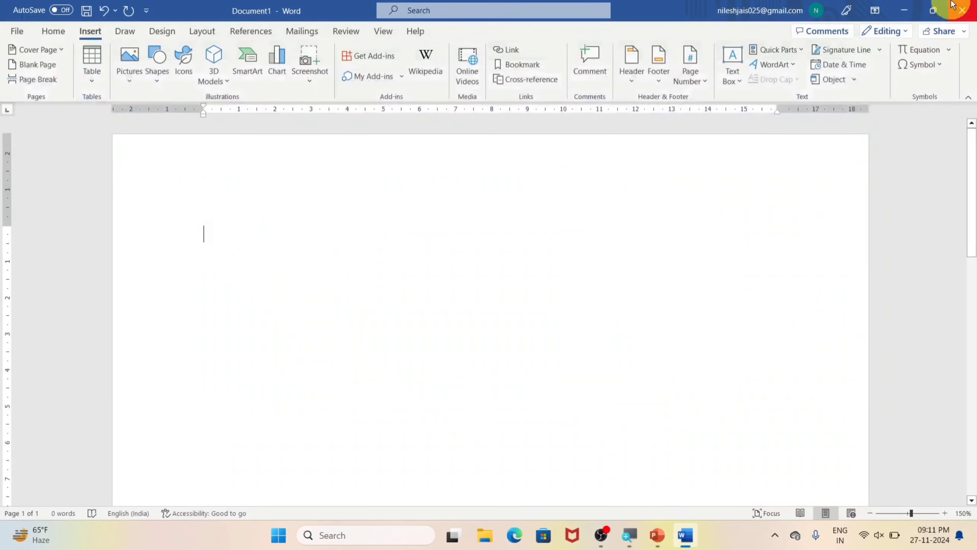
pyautogui.click(465, 75)
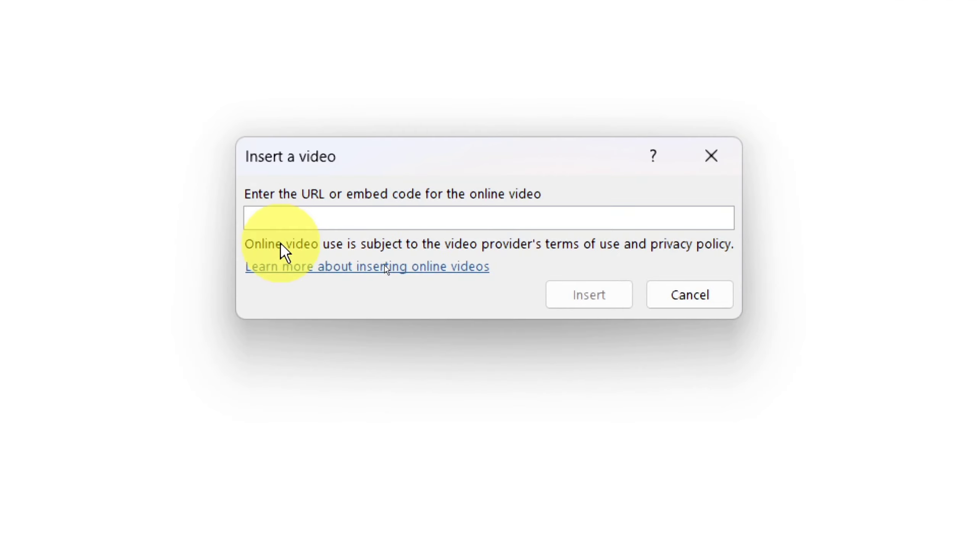
pyautogui.hotkey('ctrl', 'v')
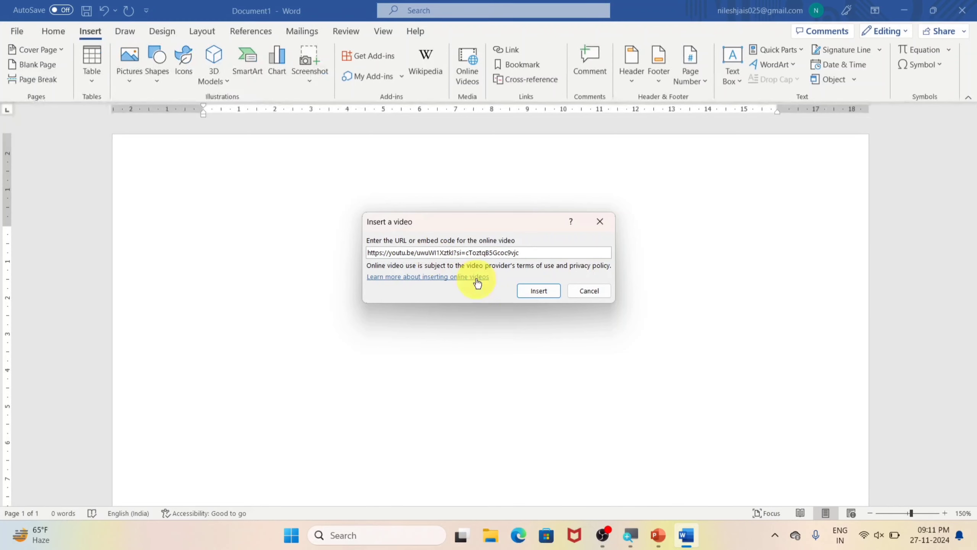
pyautogui.click(536, 290)
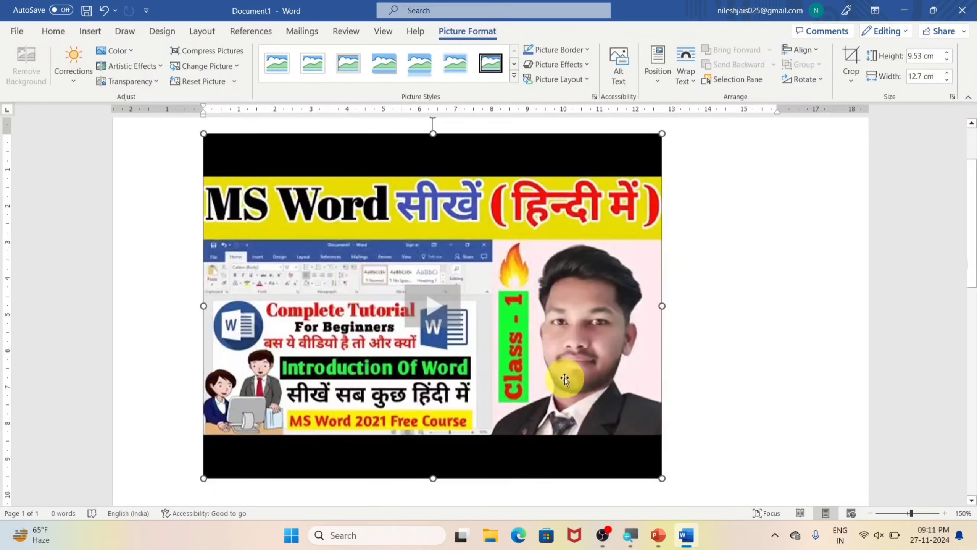
# Step: Open the inserted video's player within the document and start playback
pyautogui.click(431, 306)
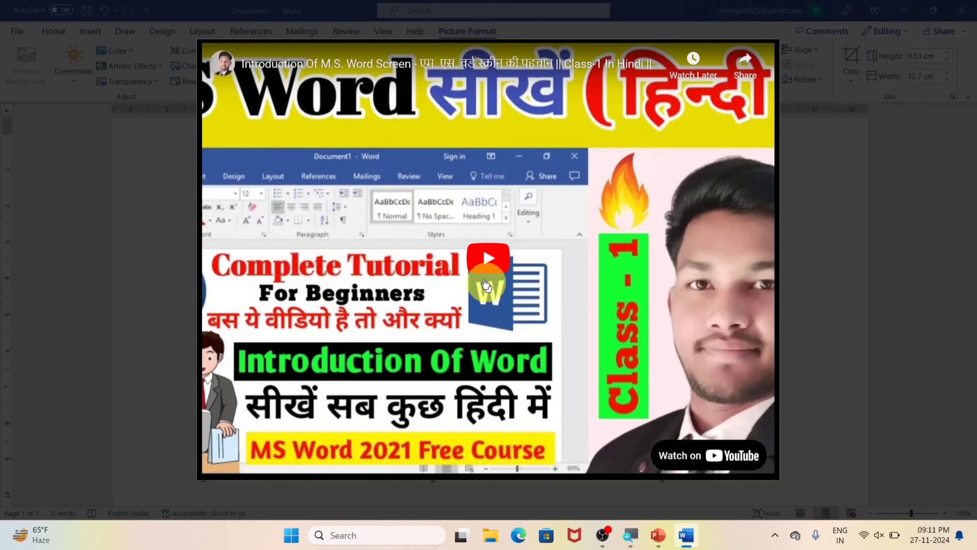
pyautogui.click(489, 263)
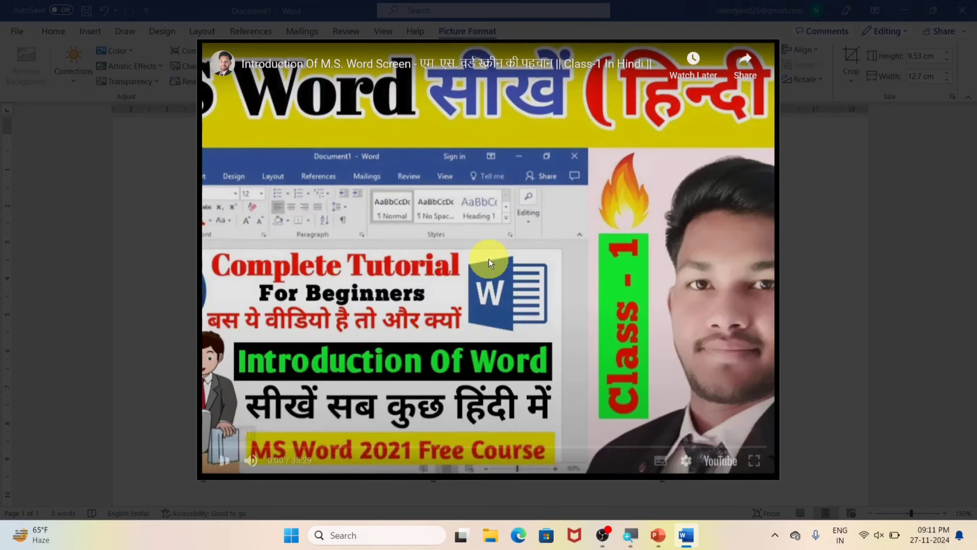
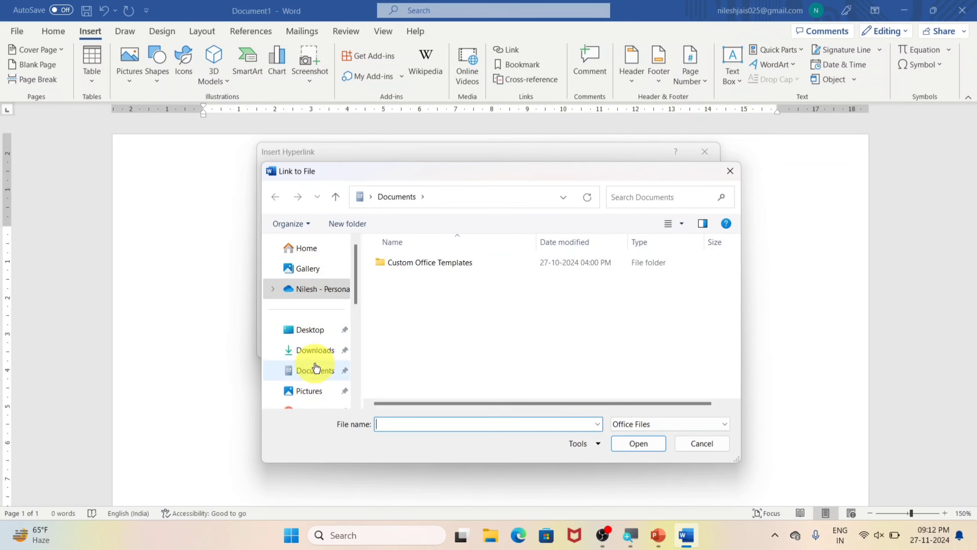
pyautogui.scroll(-5, 318, 372)
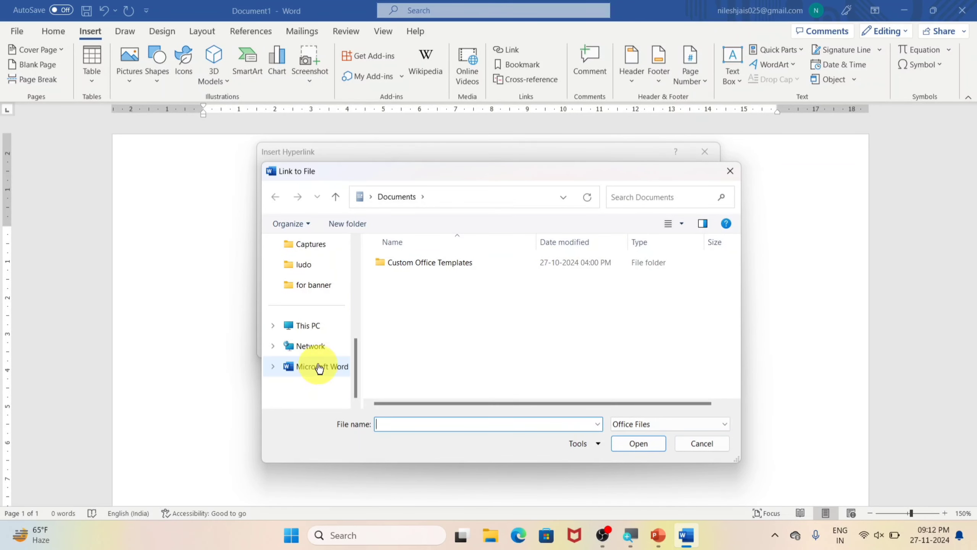
pyautogui.click(310, 327)
pyautogui.doubleClick(602, 274)
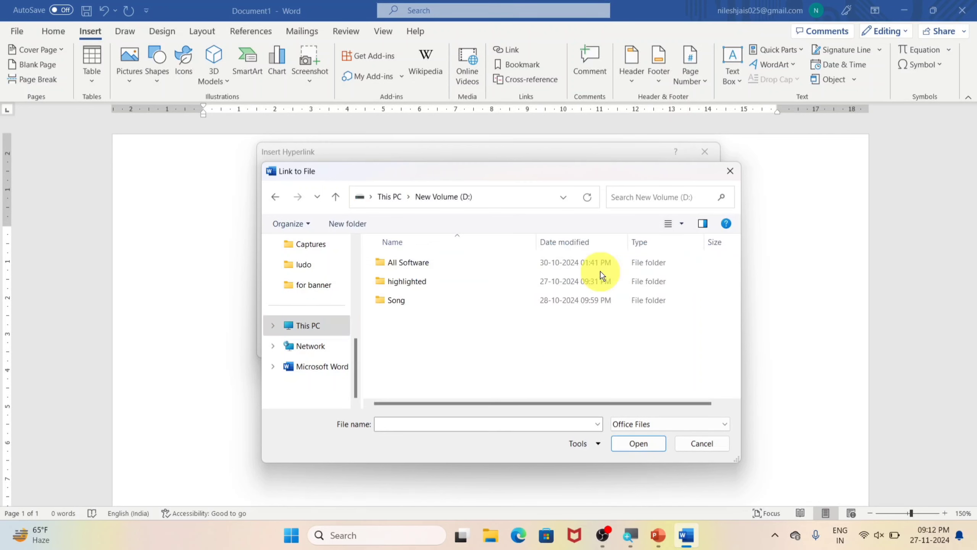
pyautogui.doubleClick(402, 262)
pyautogui.doubleClick(412, 299)
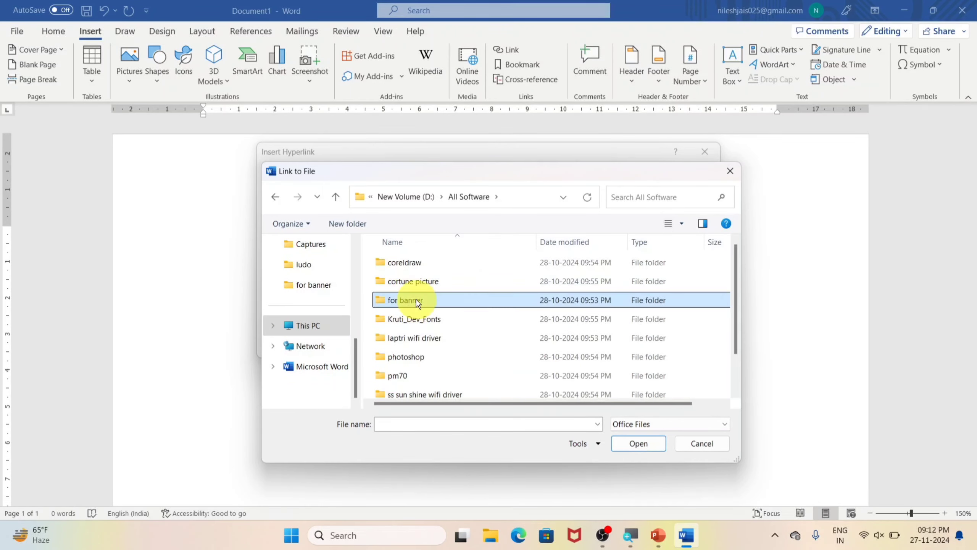
pyautogui.click(461, 291)
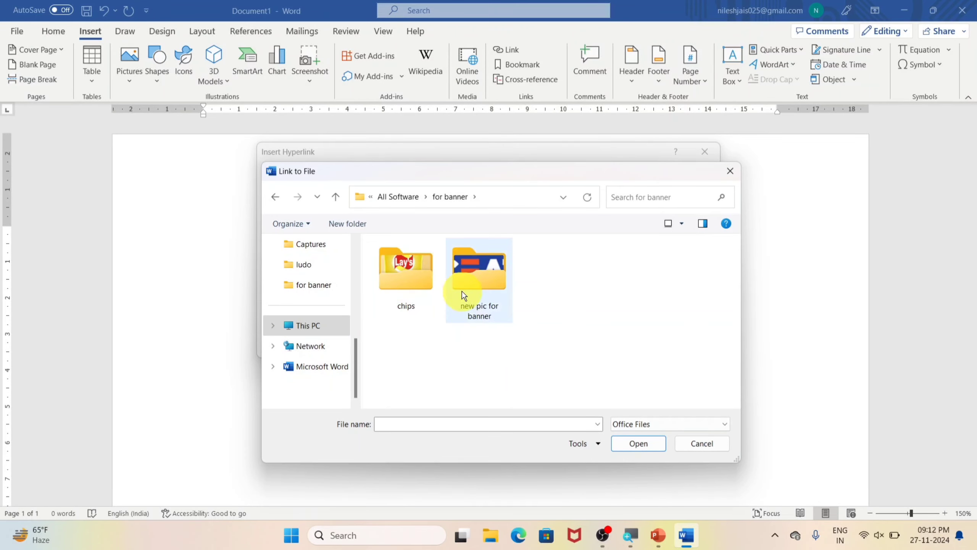
pyautogui.doubleClick(463, 291)
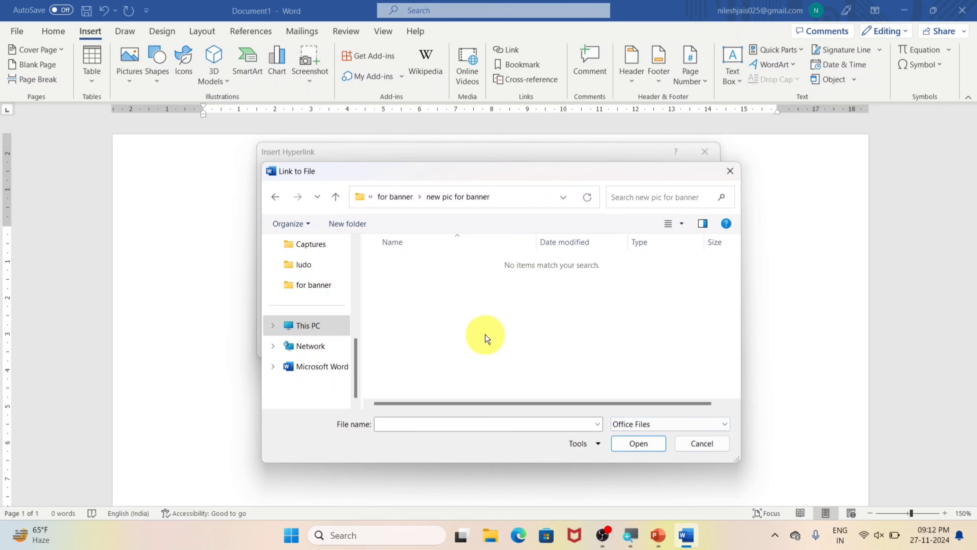
pyautogui.click(730, 171)
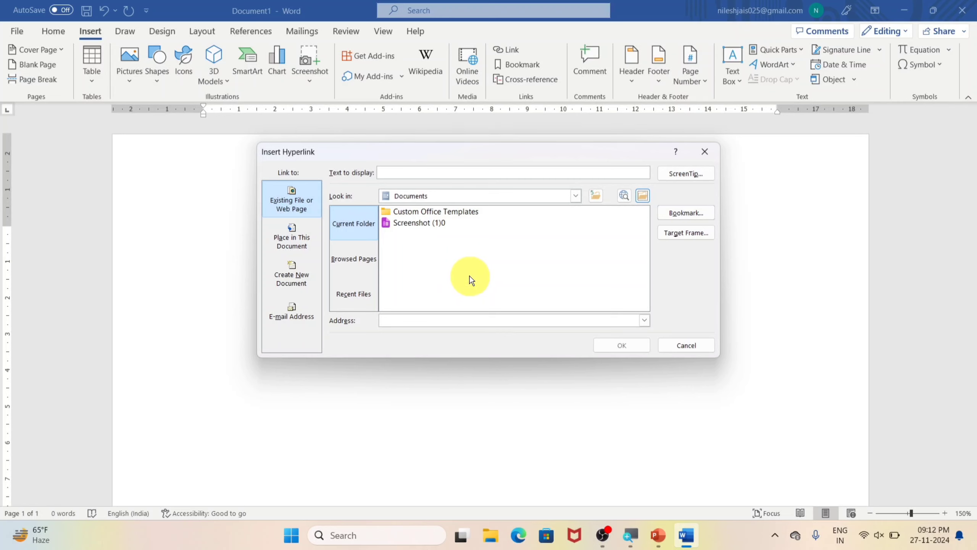
# Step: Insert a hyperlink to the existing file Document File.docx on the Desktop
pyautogui.click(575, 196)
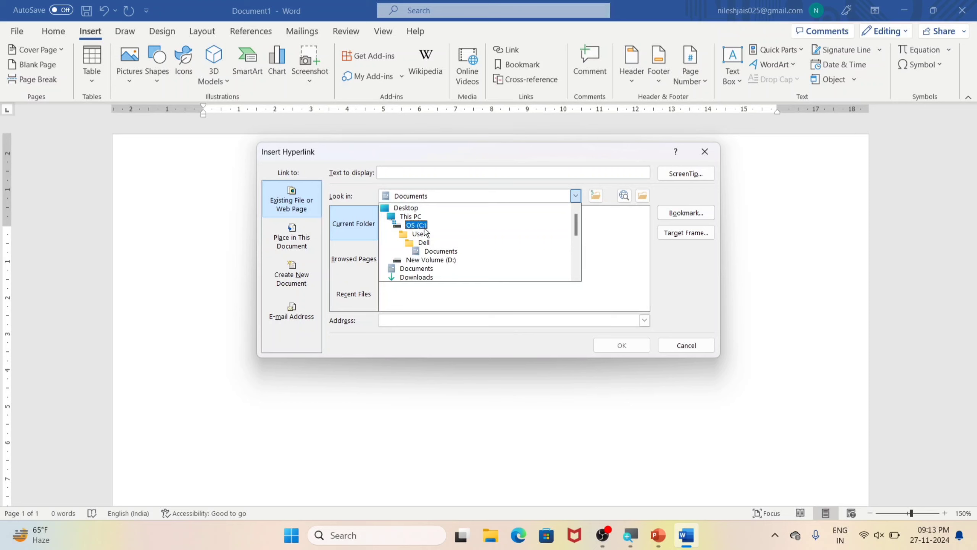
pyautogui.click(414, 208)
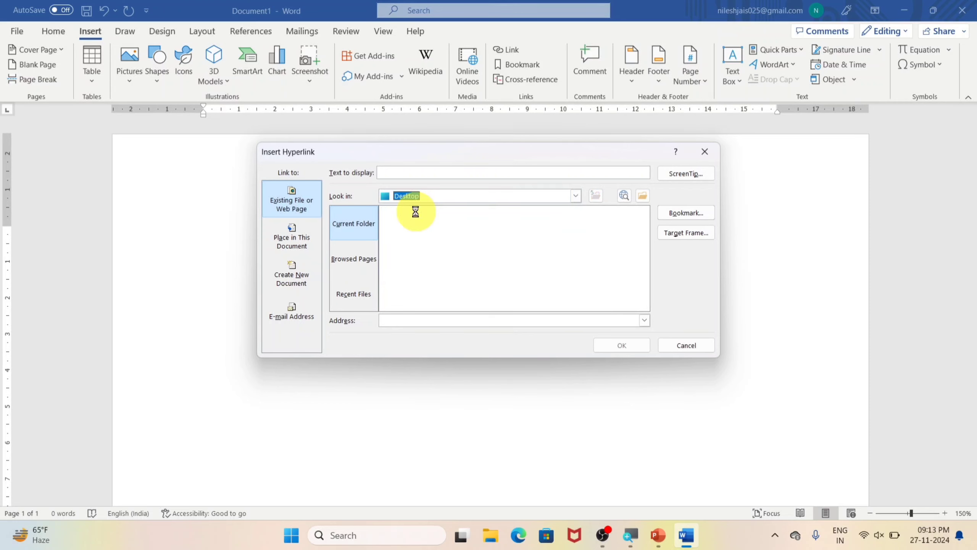
pyautogui.scroll(-4, 428, 266)
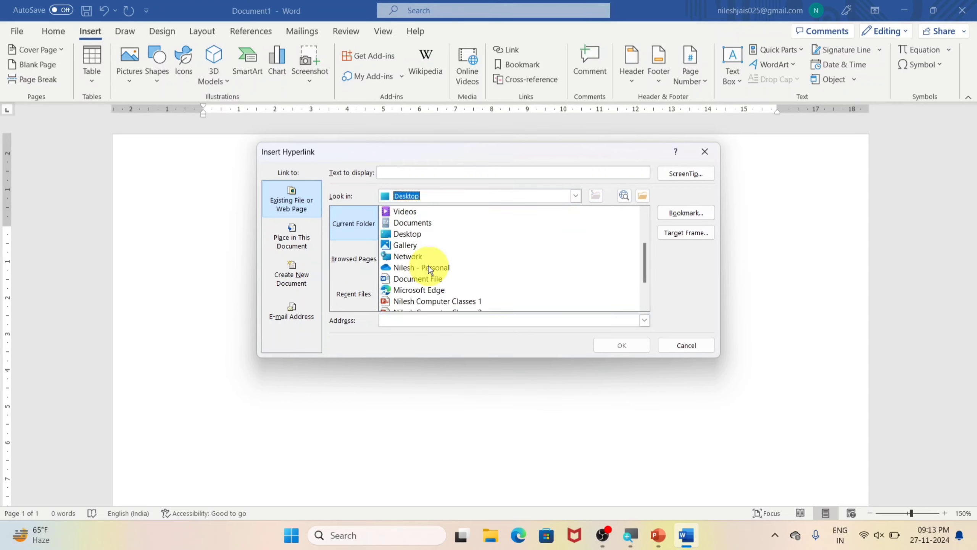
pyautogui.click(417, 235)
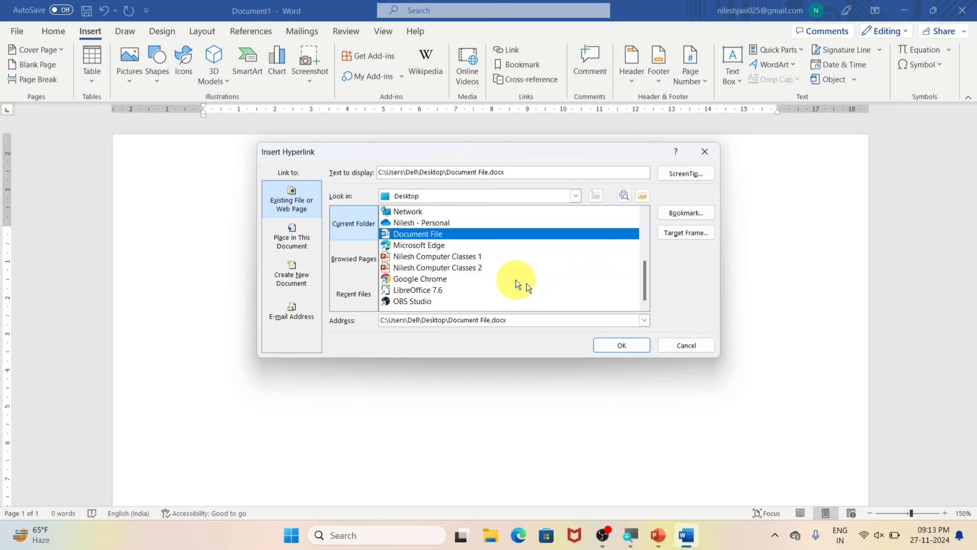
pyautogui.click(631, 347)
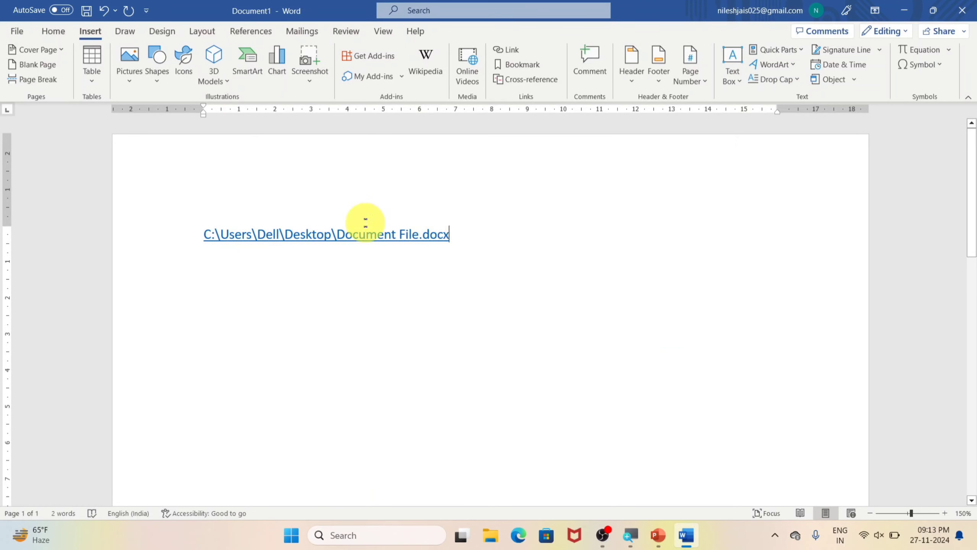
# Step: Follow the file-path link, accept the security notice, view the linked Document File, and close it
pyautogui.keyDown('ctrl'); pyautogui.click(421, 239); pyautogui.keyUp('ctrl')
pyautogui.click(534, 326)
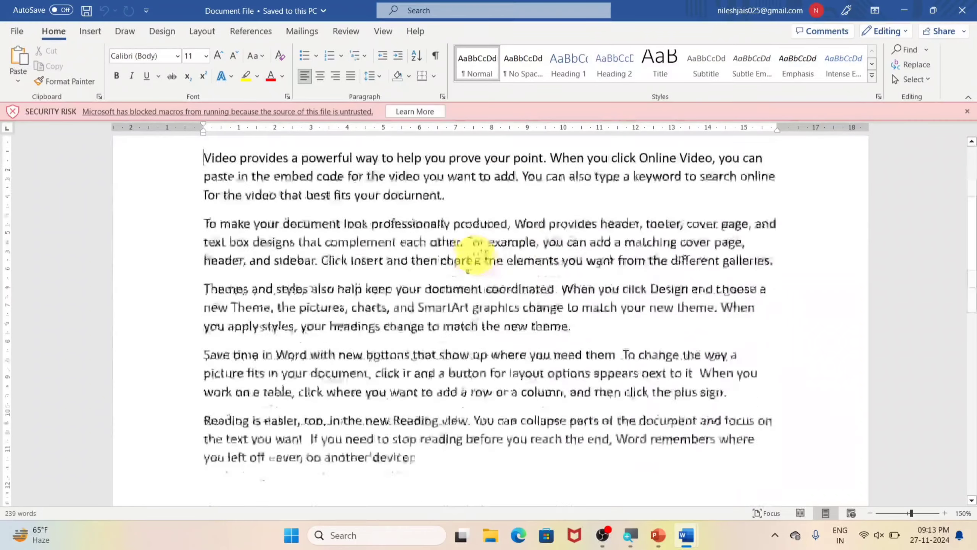
pyautogui.scroll(-5, 479, 254)
pyautogui.scroll(5, 479, 254)
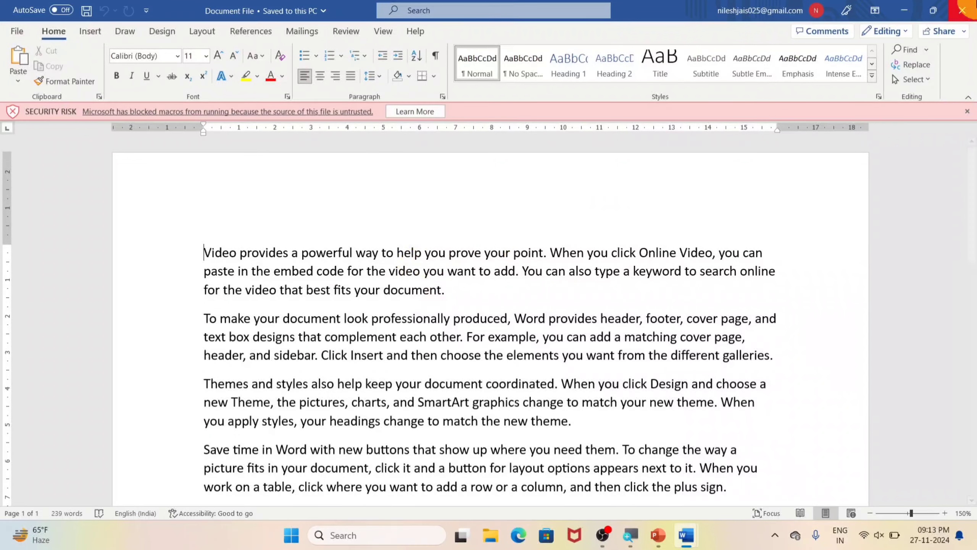
pyautogui.click(973, 7)
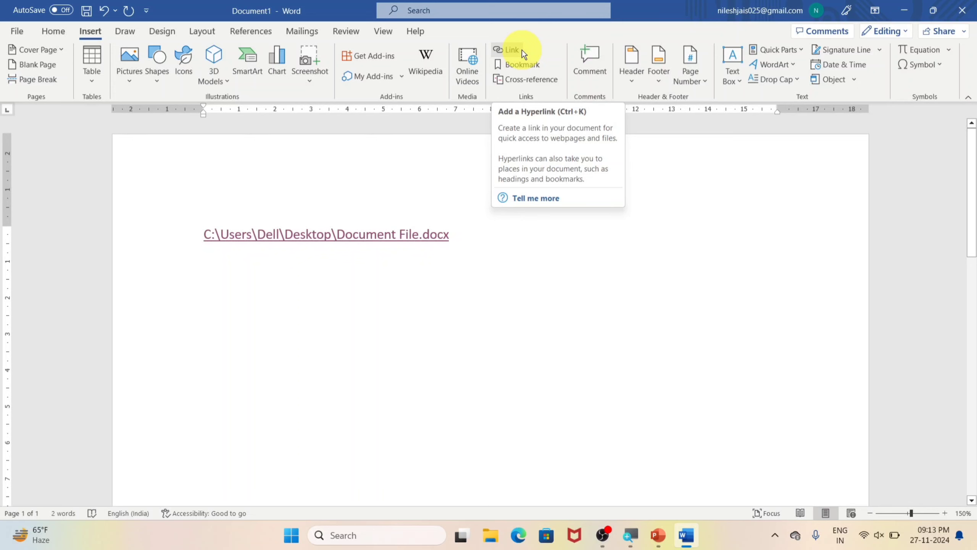
# Step: Enter a person's first name two lines below the file-path link
pyautogui.click(478, 242)
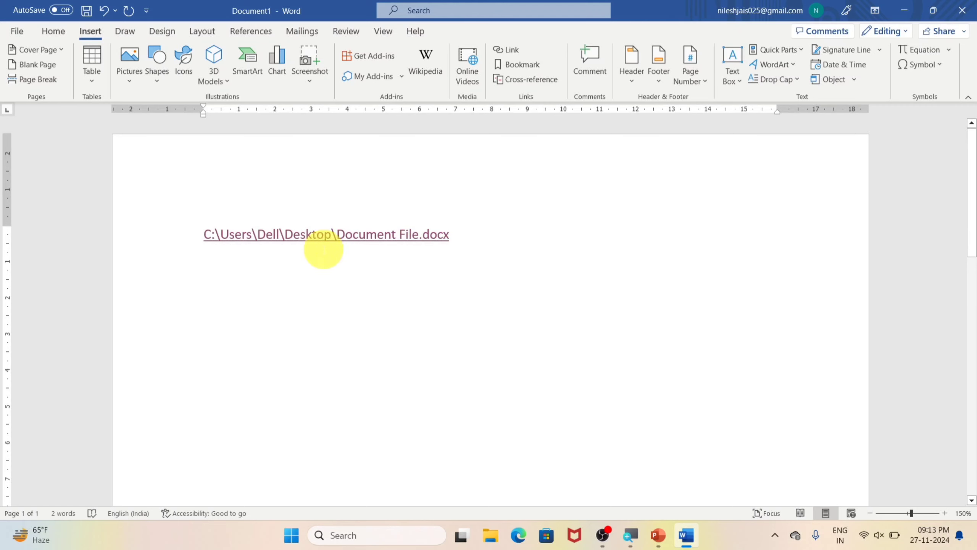
pyautogui.moveTo(263, 241)
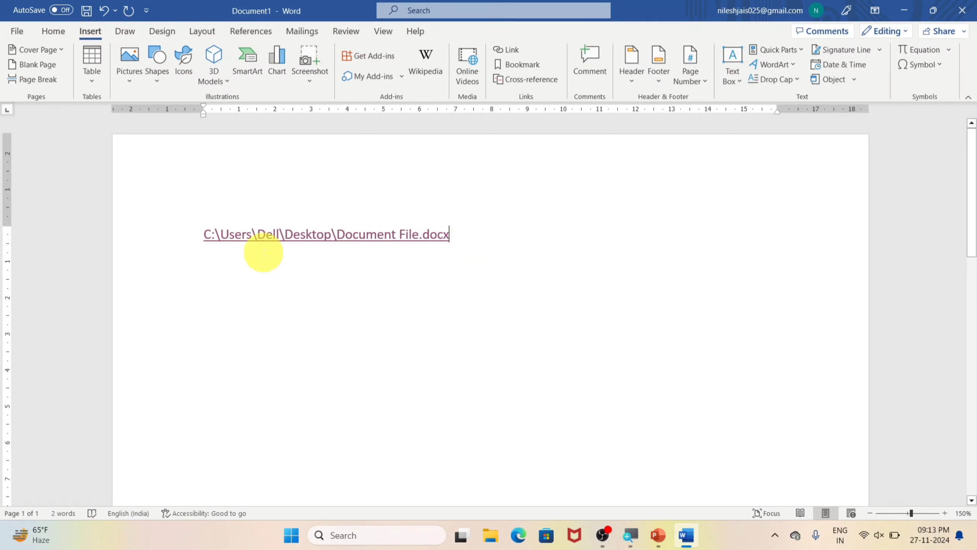
pyautogui.moveTo(299, 232)
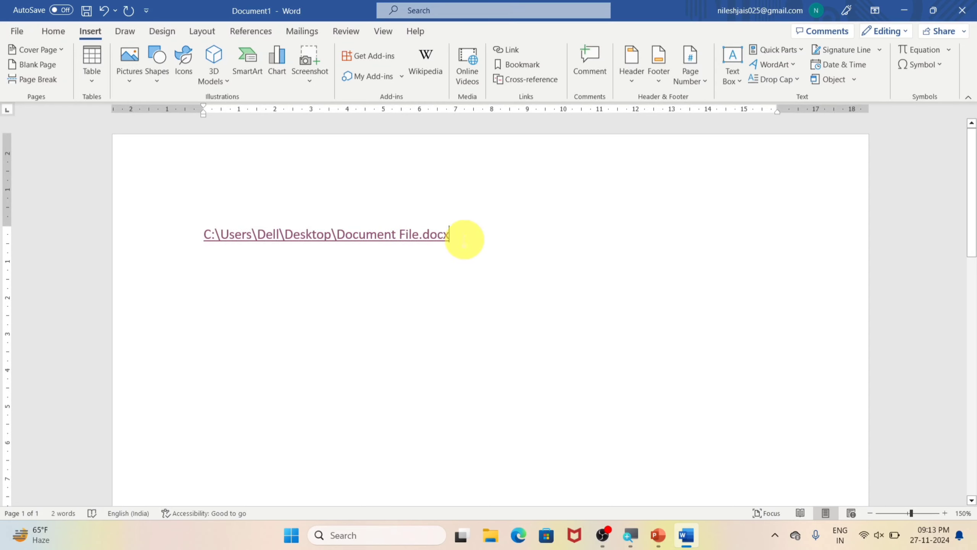
pyautogui.press('Return')
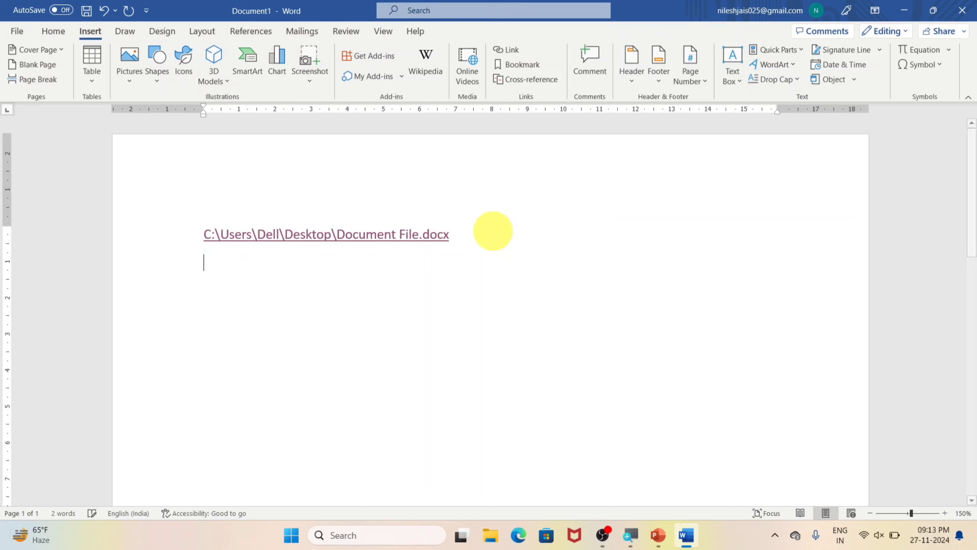
pyautogui.write('nilesh')
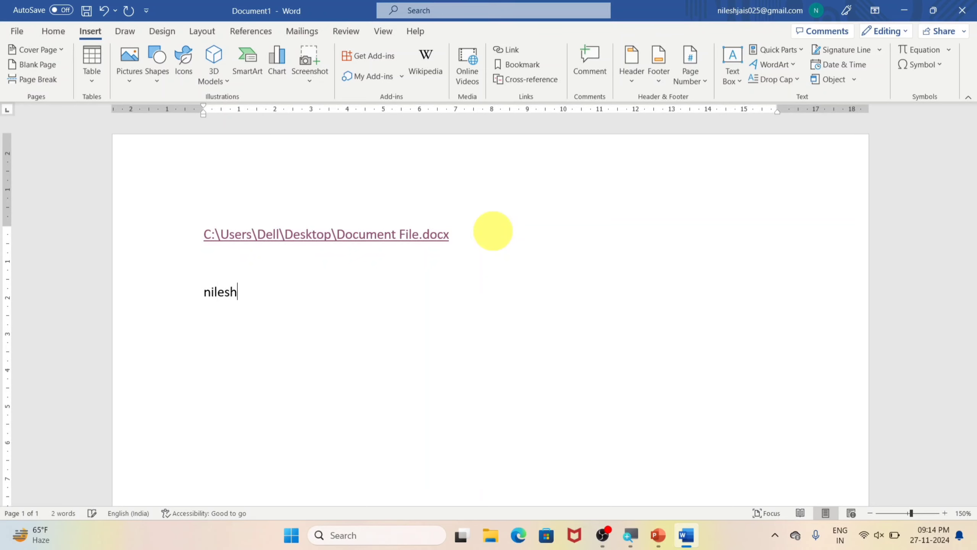
# Step: Hyperlink the entered first name to Document File.docx on the Desktop, keeping the name as display text
pyautogui.doubleClick(225, 291)
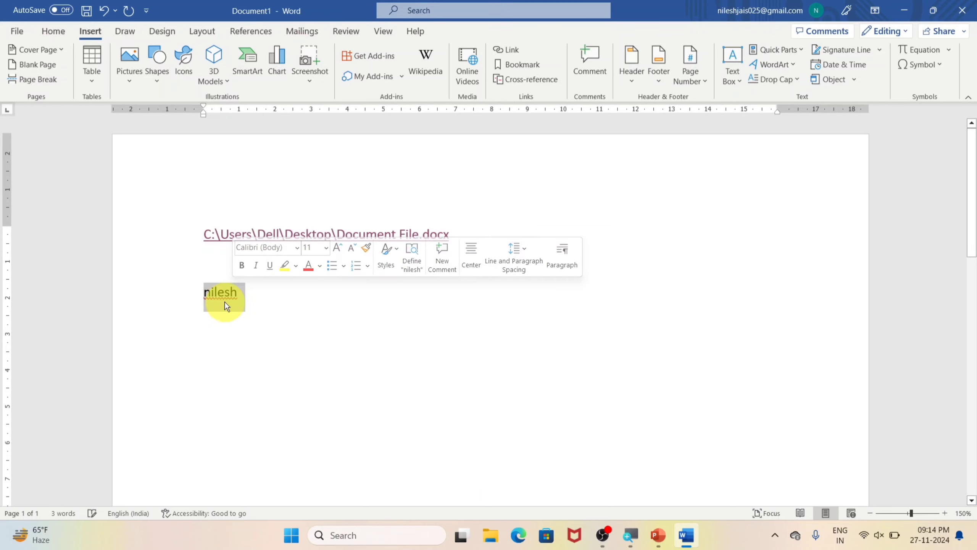
pyautogui.click(509, 48)
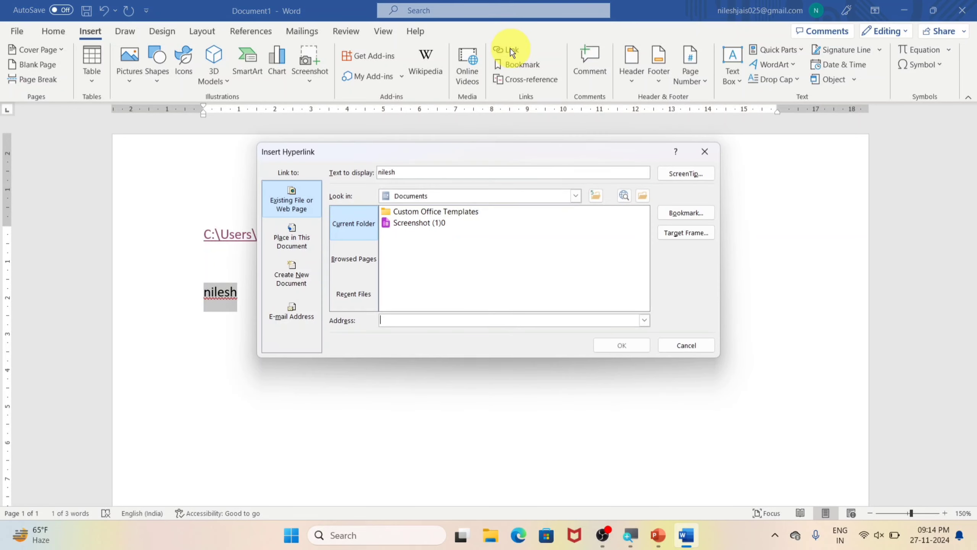
pyautogui.click(577, 196)
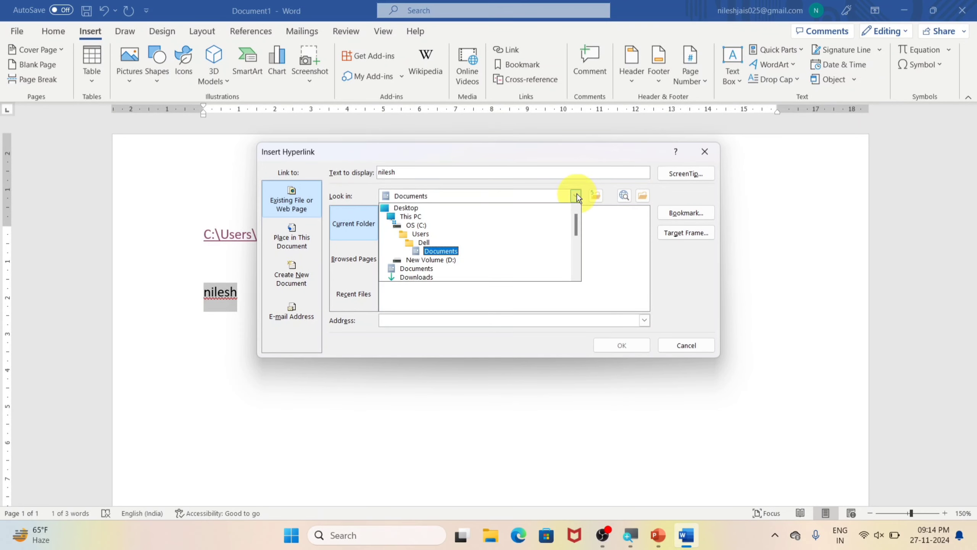
pyautogui.click(415, 208)
pyautogui.scroll(-2, 430, 282)
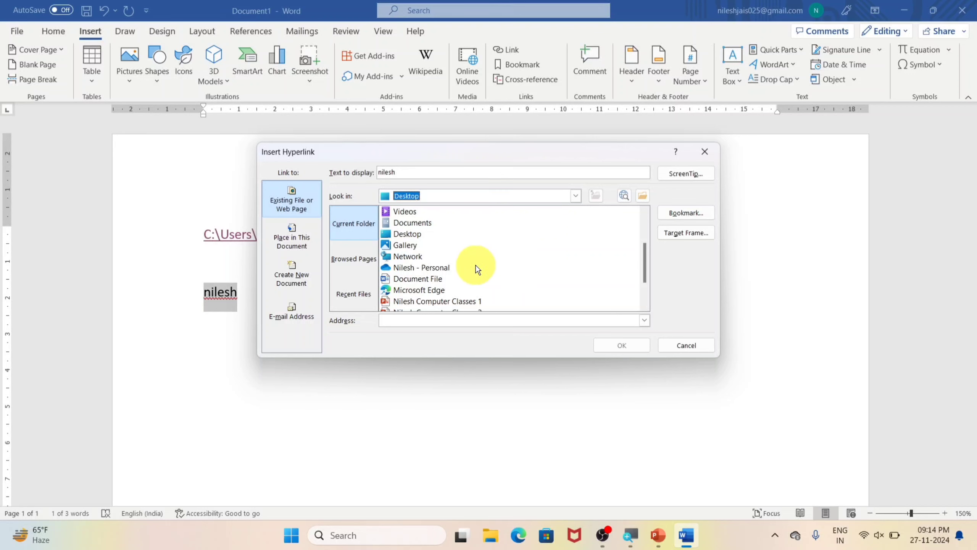
pyautogui.click(429, 279)
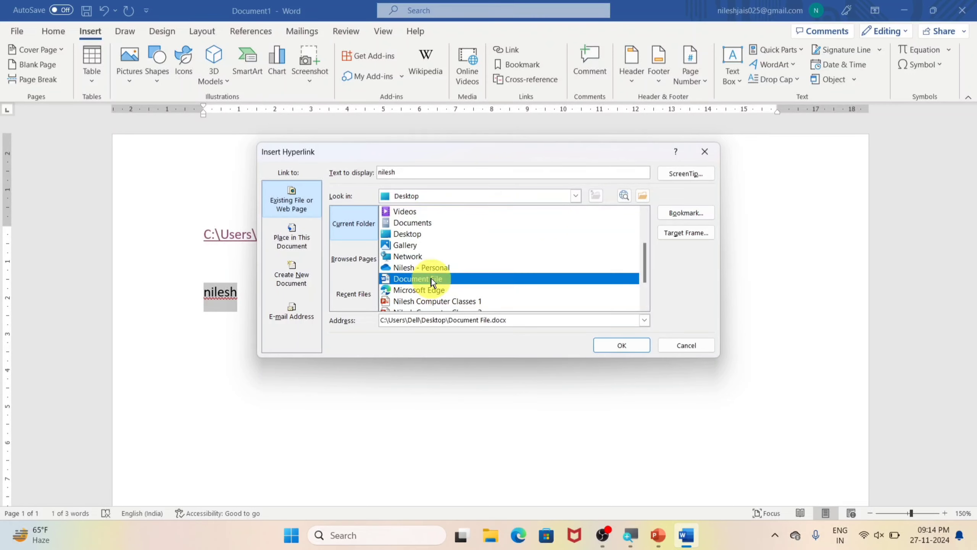
pyautogui.click(622, 344)
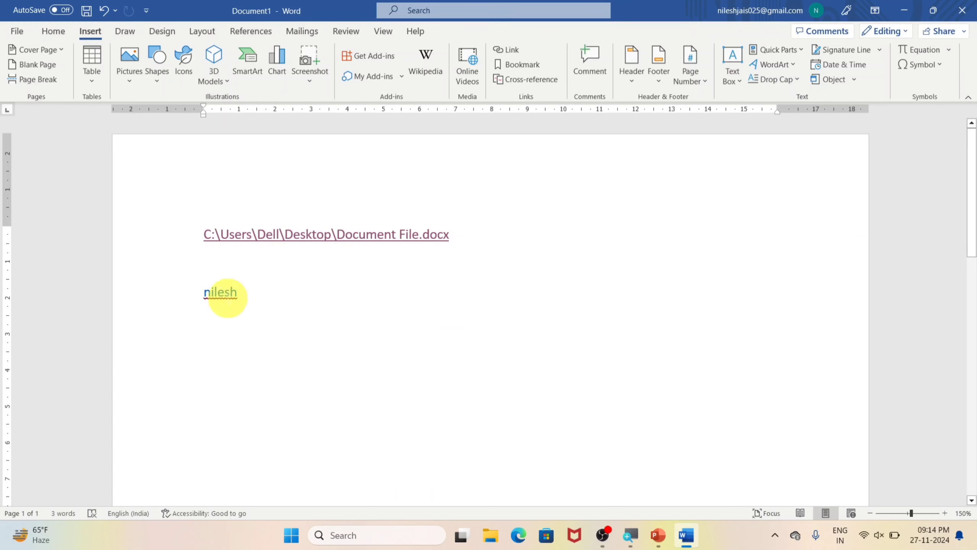
# Step: Follow the hyperlinked name, accept the security notice, look through the linked Document File, and close it
pyautogui.moveTo(213, 293)
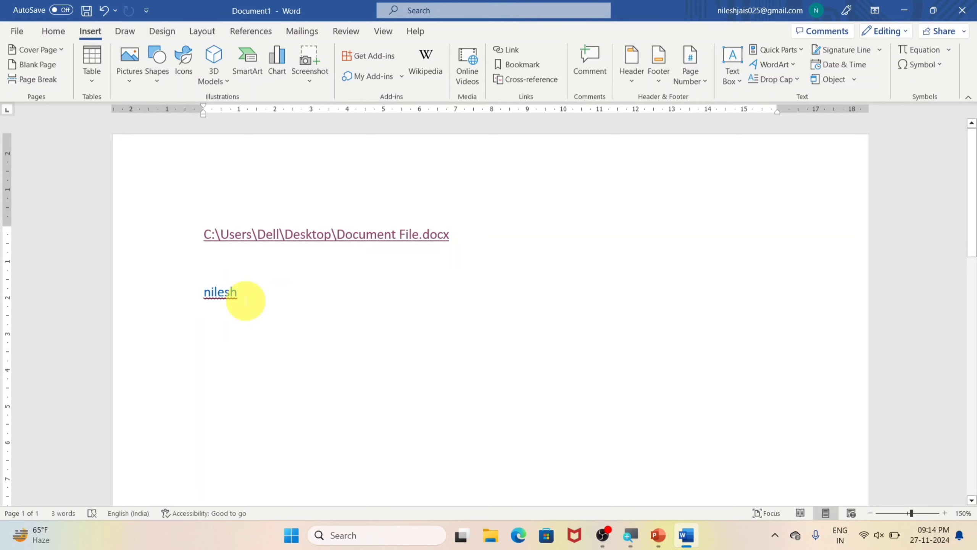
pyautogui.keyDown('ctrl'); pyautogui.click(226, 293); pyautogui.keyUp('ctrl')
pyautogui.click(523, 330)
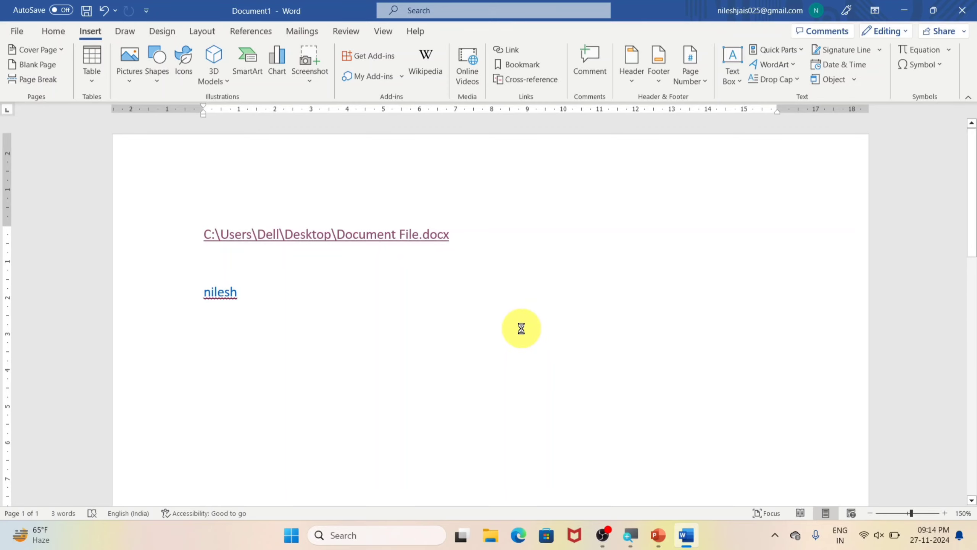
pyautogui.scroll(-4, 423, 289)
pyautogui.scroll(-3, 381, 296)
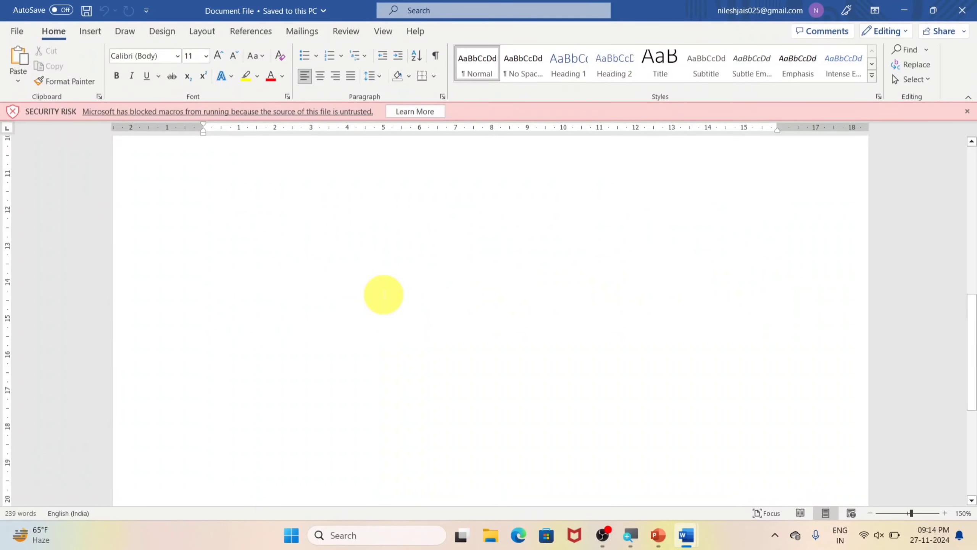
pyautogui.click(966, 9)
# Step: Delete both hyperlinks so that the document is blank
pyautogui.press('Return')
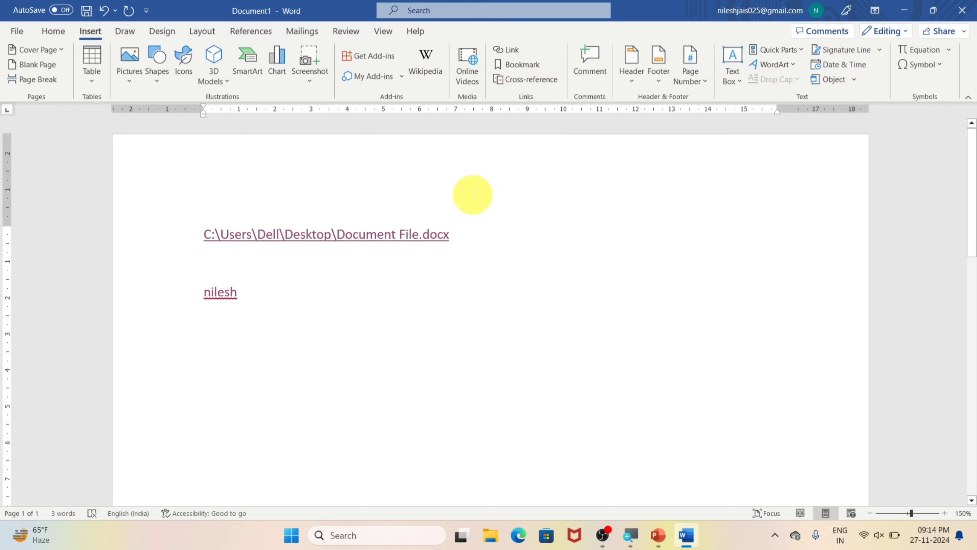
pyautogui.hotkey('ctrl', 'a')
pyautogui.press('Delete')
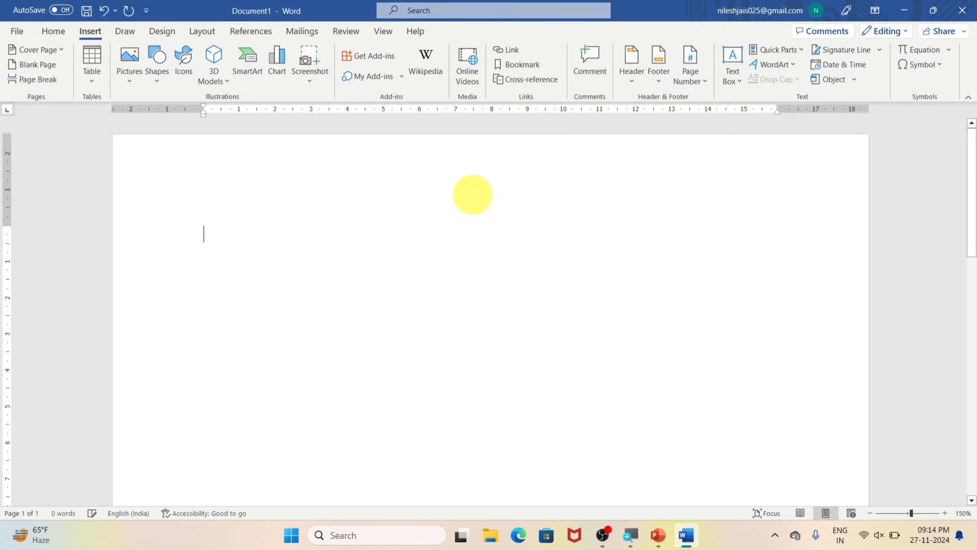
# Step: Generate multiple paragraphs of sample text in the blank document with the =rand() function
pyautogui.write('=rand(200')
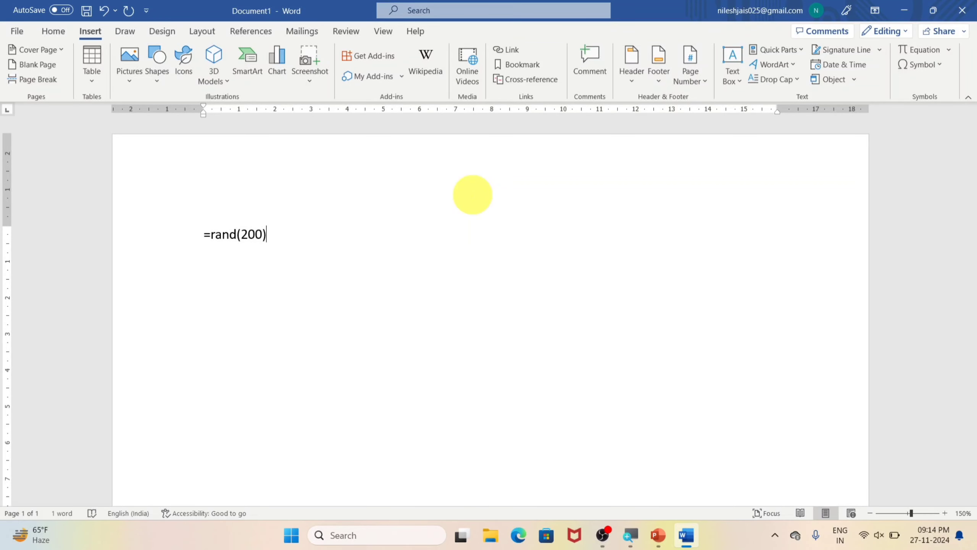
pyautogui.press('Return')
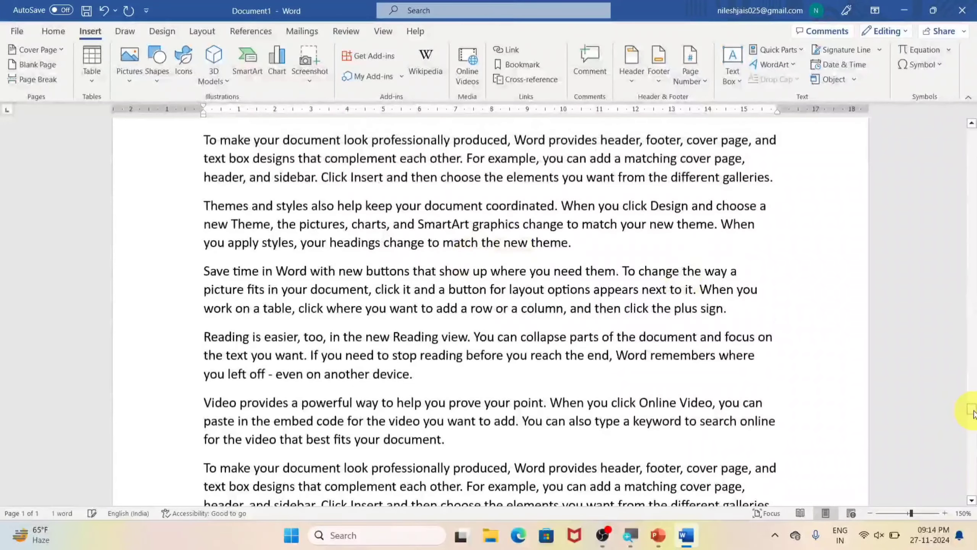
pyautogui.moveTo(973, 414); pyautogui.dragTo(973, 161)
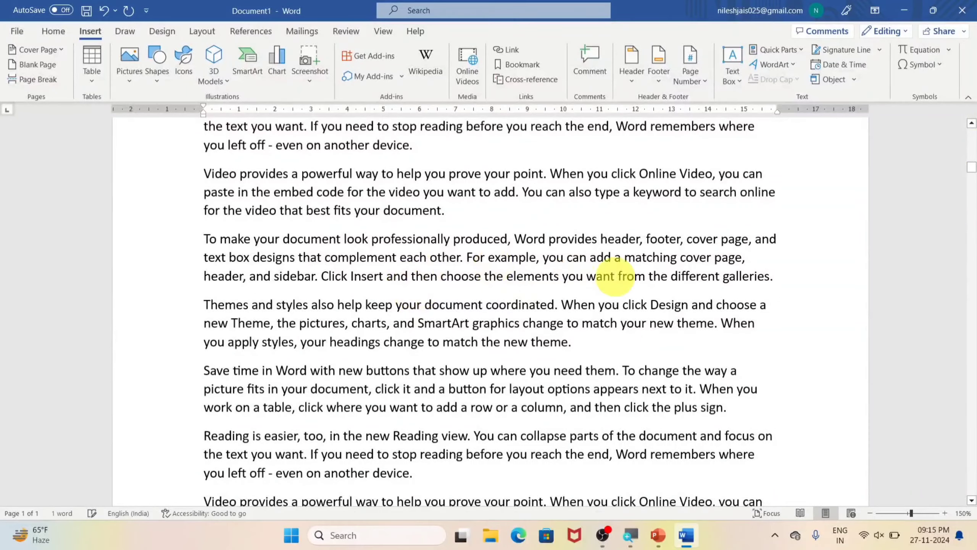
pyautogui.scroll(-10, 614, 276)
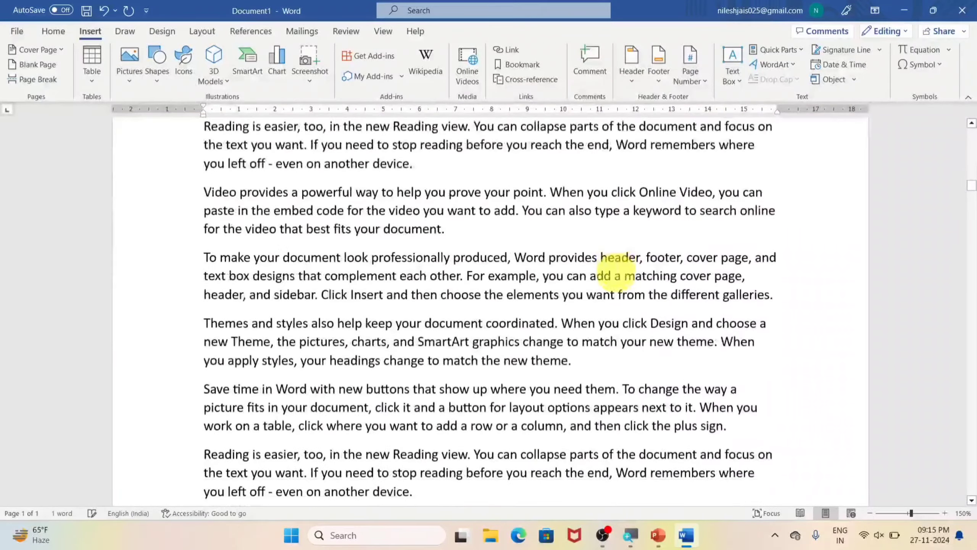
pyautogui.scroll(-10, 619, 274)
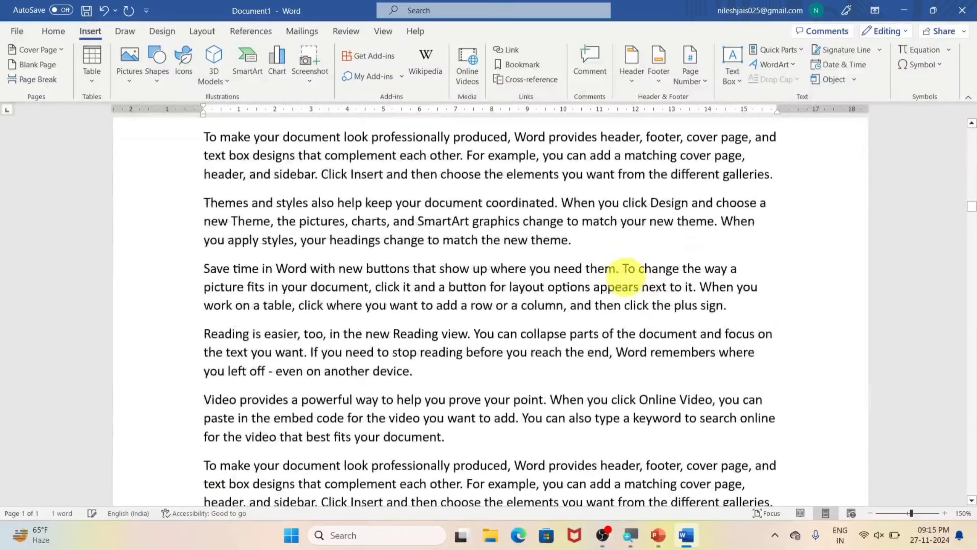
# Step: Look through the generated sample paragraphs from the start of the document down to page 3
pyautogui.click(594, 240)
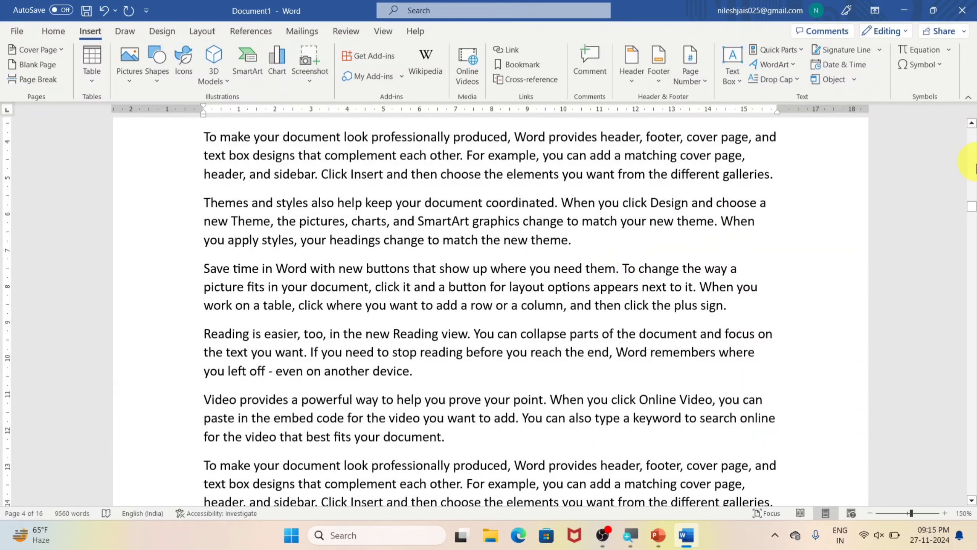
pyautogui.scroll(3, 973, 204)
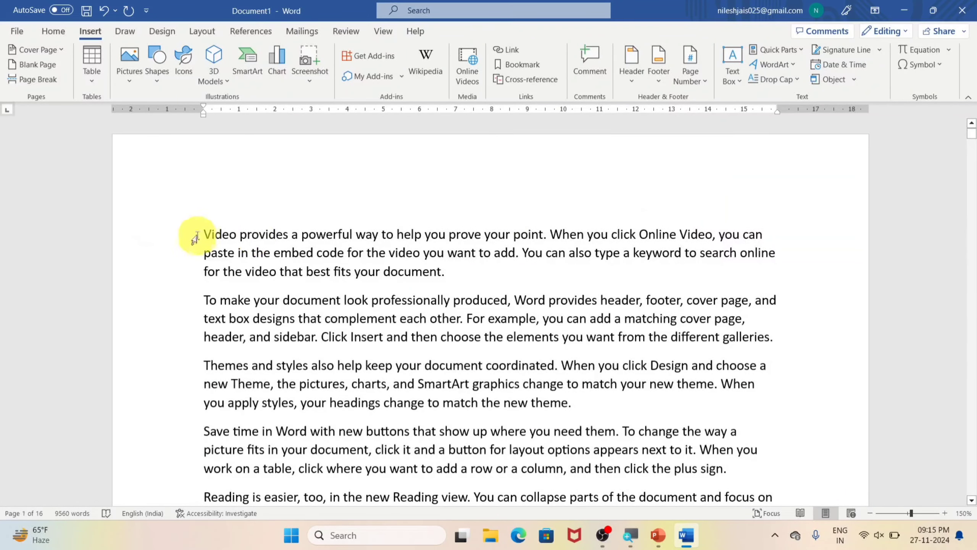
pyautogui.click(203, 234)
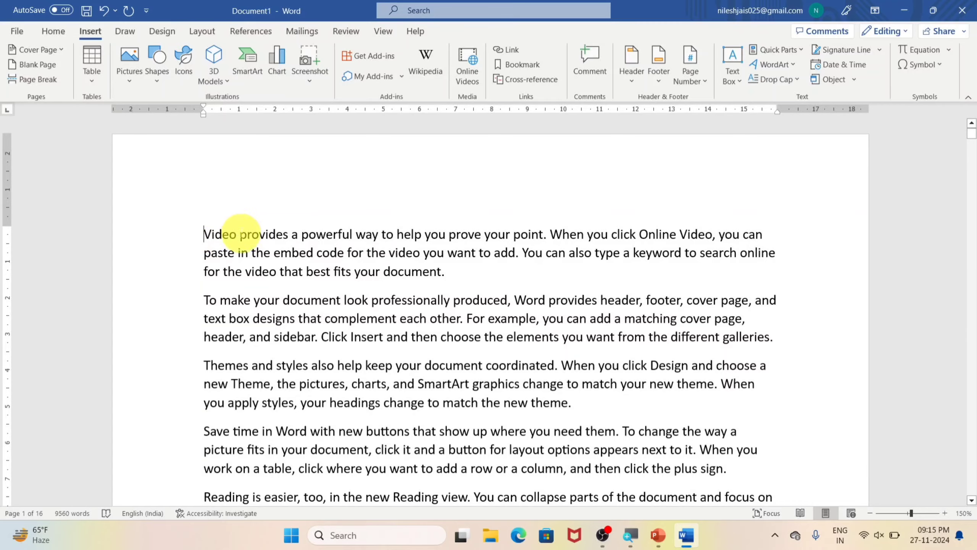
pyautogui.scroll(-4, 568, 335)
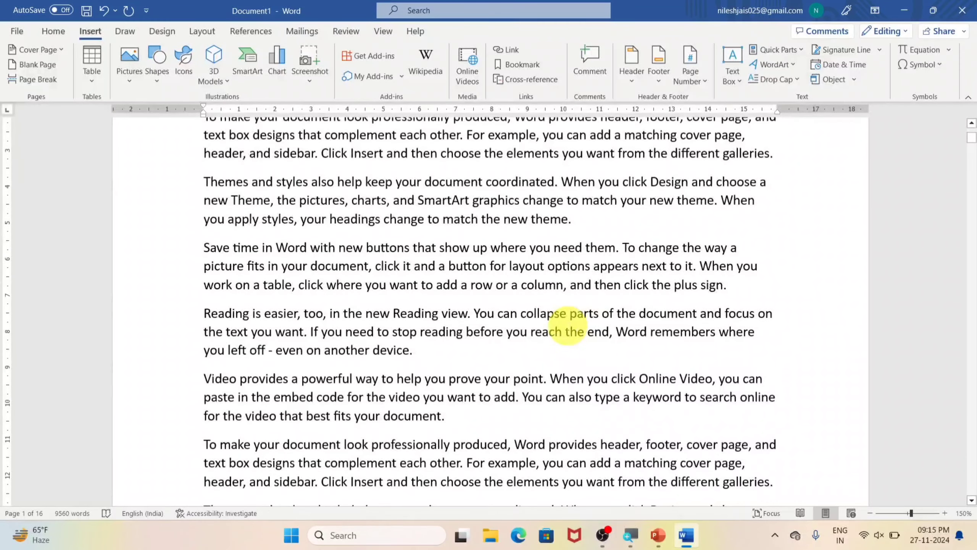
pyautogui.scroll(-1, 567, 325)
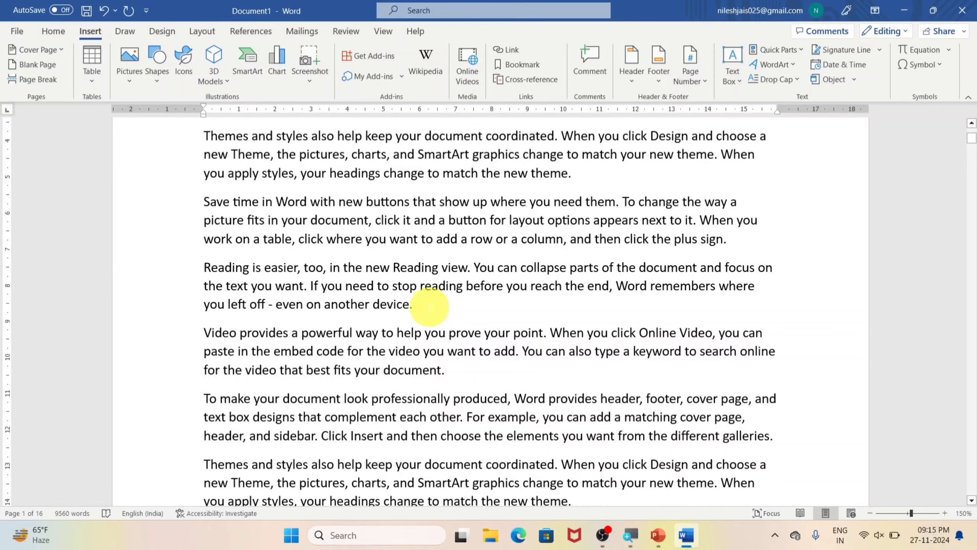
pyautogui.scroll(5, 429, 306)
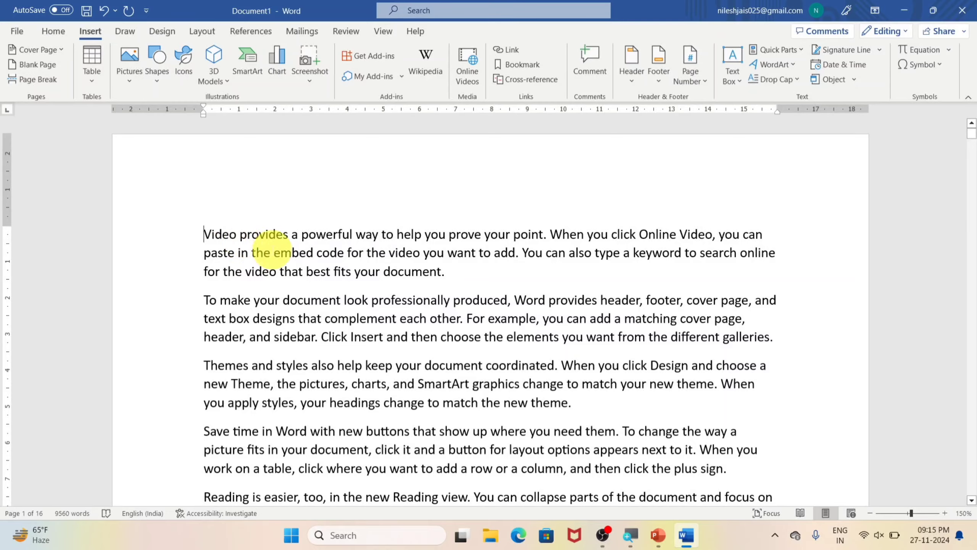
pyautogui.scroll(-8, 527, 321)
pyautogui.scroll(-15, 542, 327)
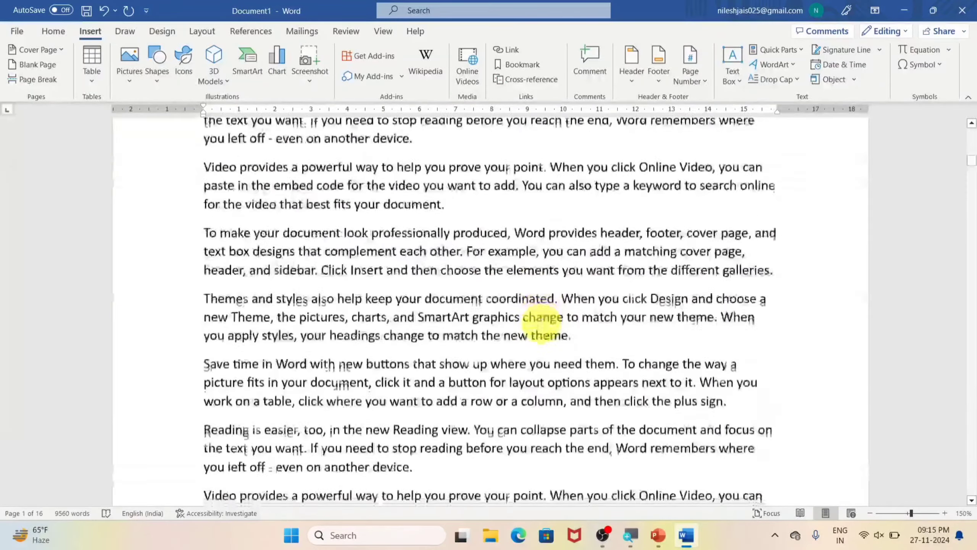
pyautogui.scroll(-10, 543, 320)
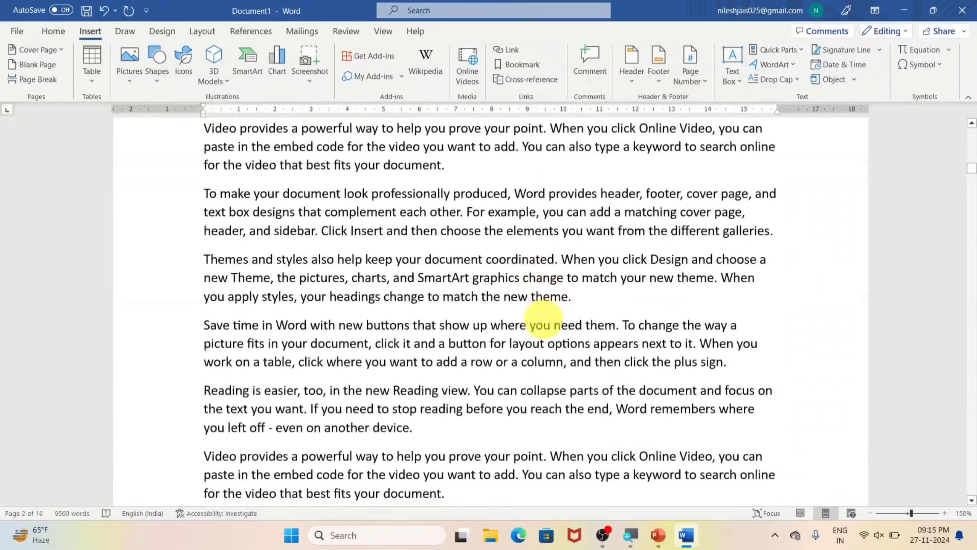
pyautogui.scroll(-8, 546, 318)
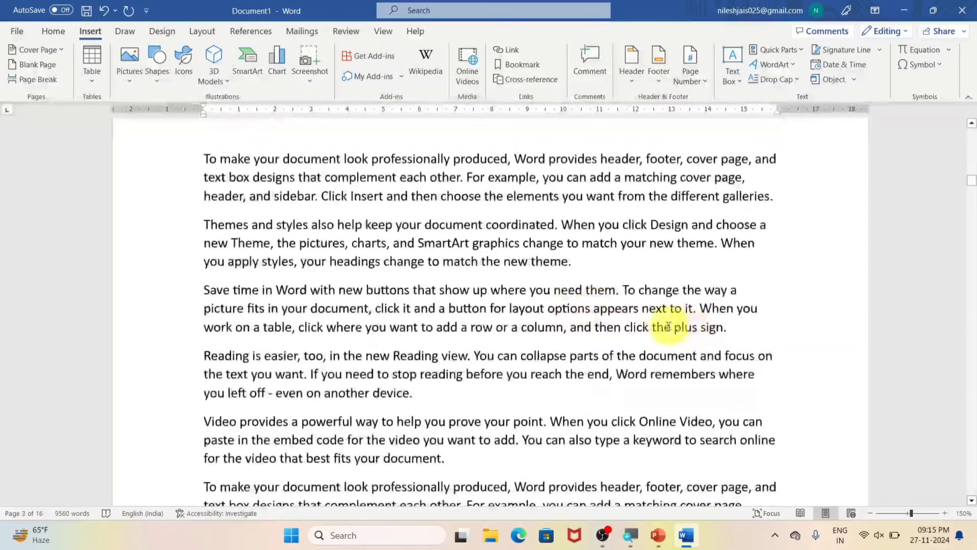
pyautogui.click(598, 255)
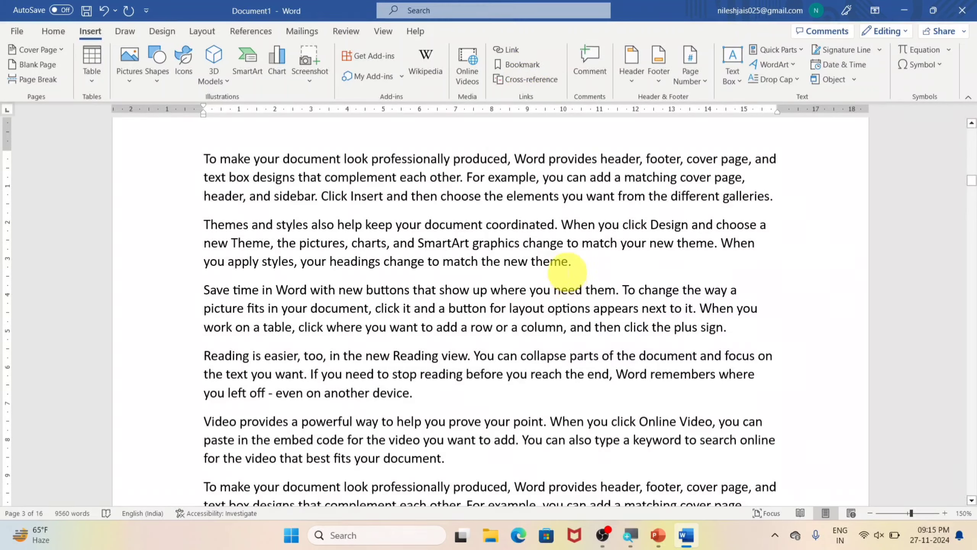
pyautogui.click(524, 65)
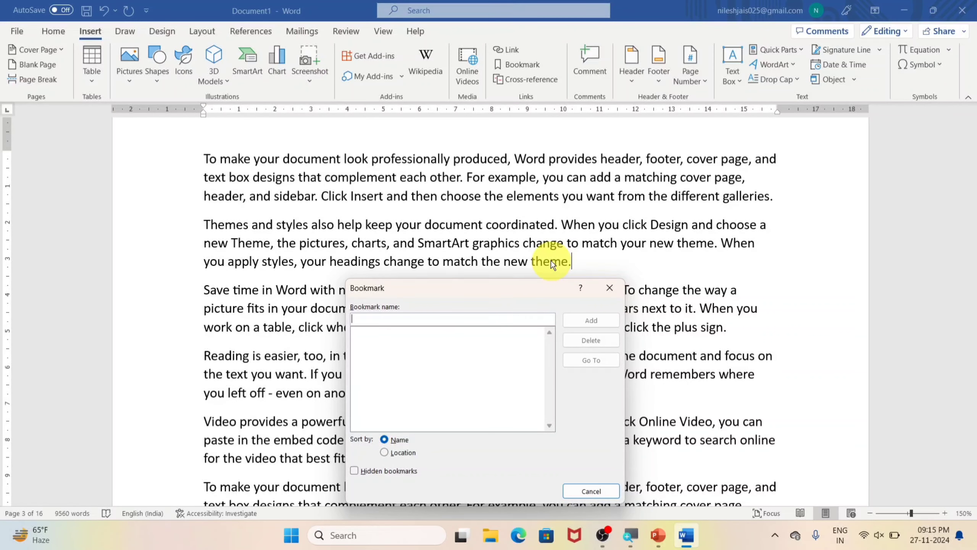
pyautogui.click(609, 288)
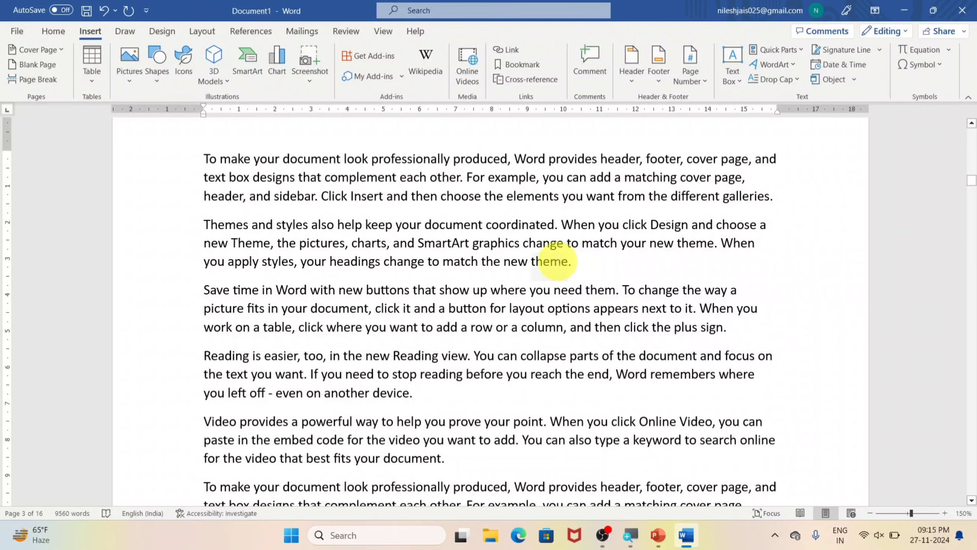
# Step: Bookmark the word "theme" at the end of the "Themes and styles" paragraph on page 3 under the name theme
pyautogui.doubleClick(554, 262)
pyautogui.click(518, 64)
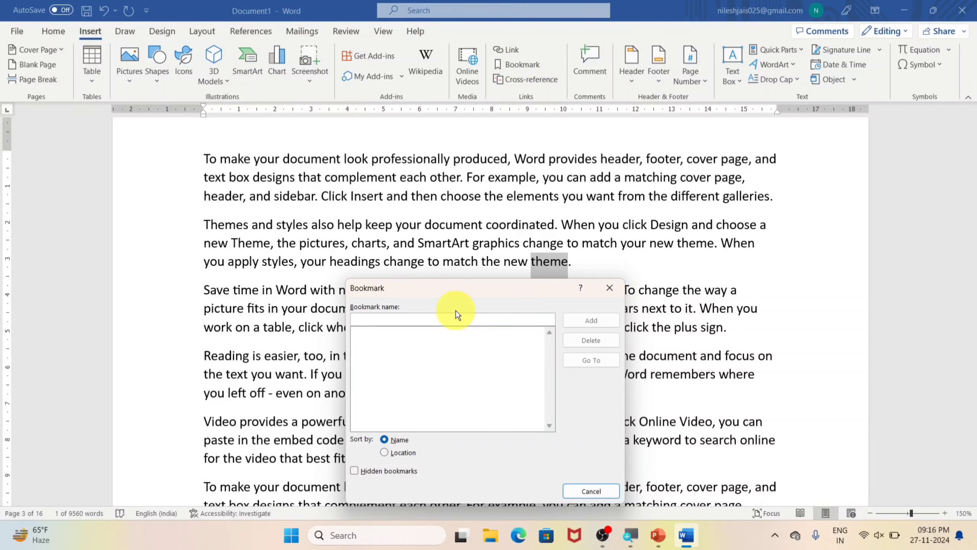
pyautogui.write('theme')
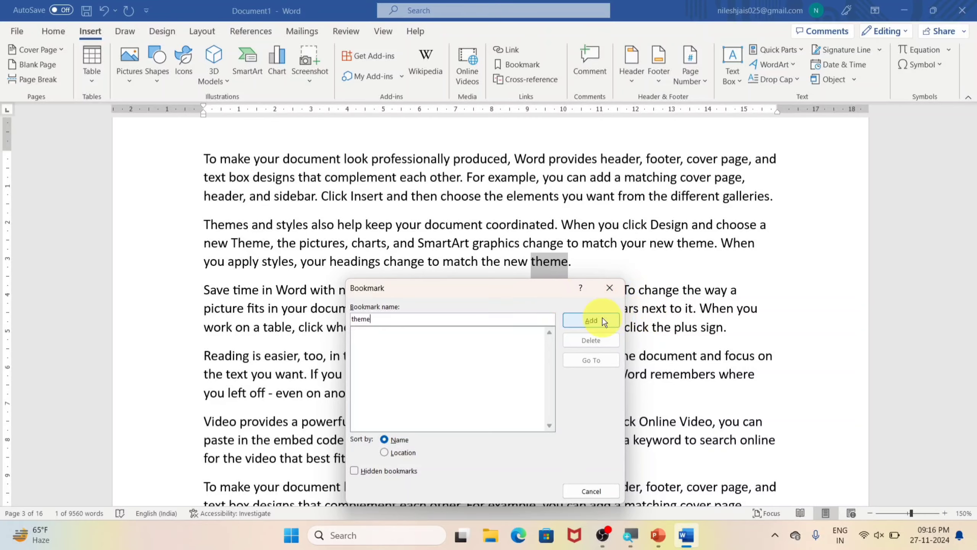
pyautogui.click(590, 320)
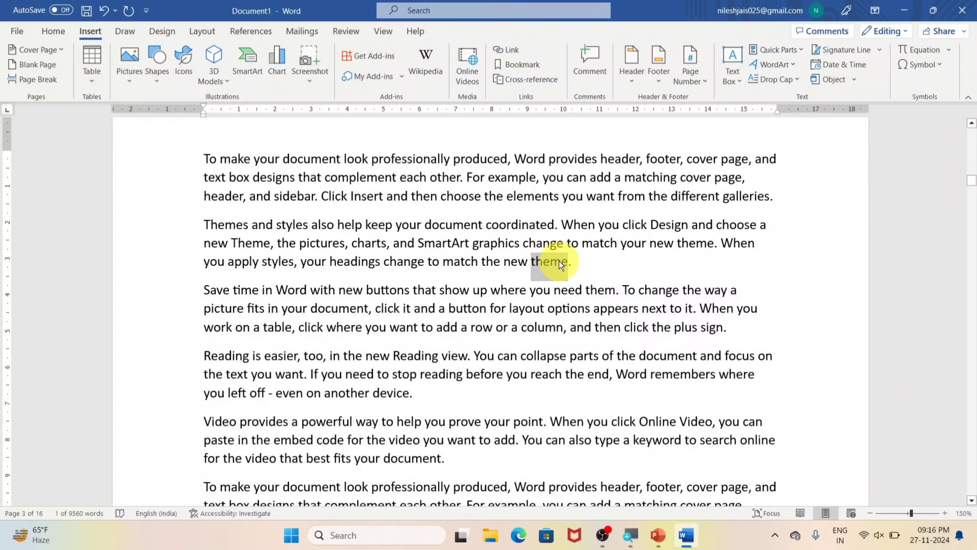
# Step: Return to the first paragraph of the document and jump from there to the bookmark named theme
pyautogui.click(604, 274)
pyautogui.scroll(20, 607, 275)
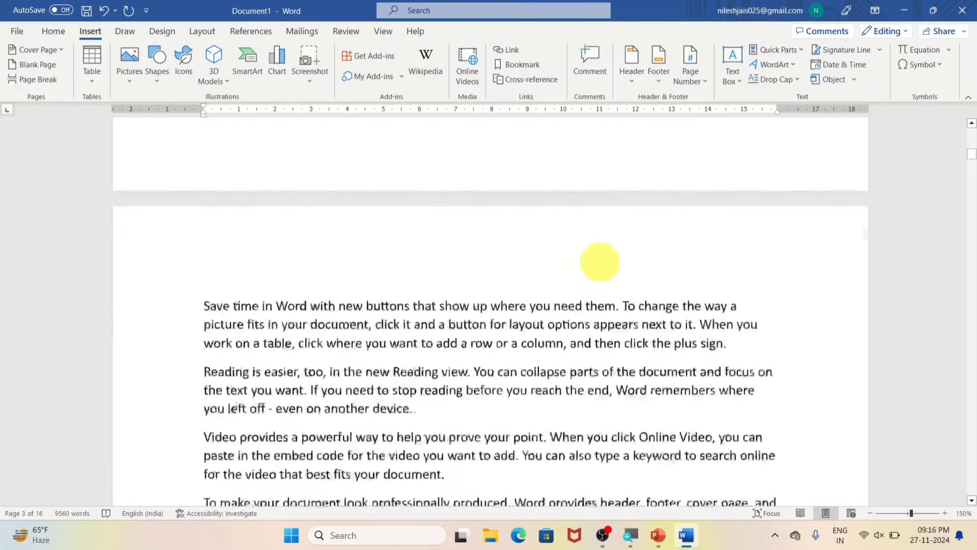
pyautogui.scroll(3, 596, 258)
pyautogui.click(597, 251)
pyautogui.scroll(1, 524, 216)
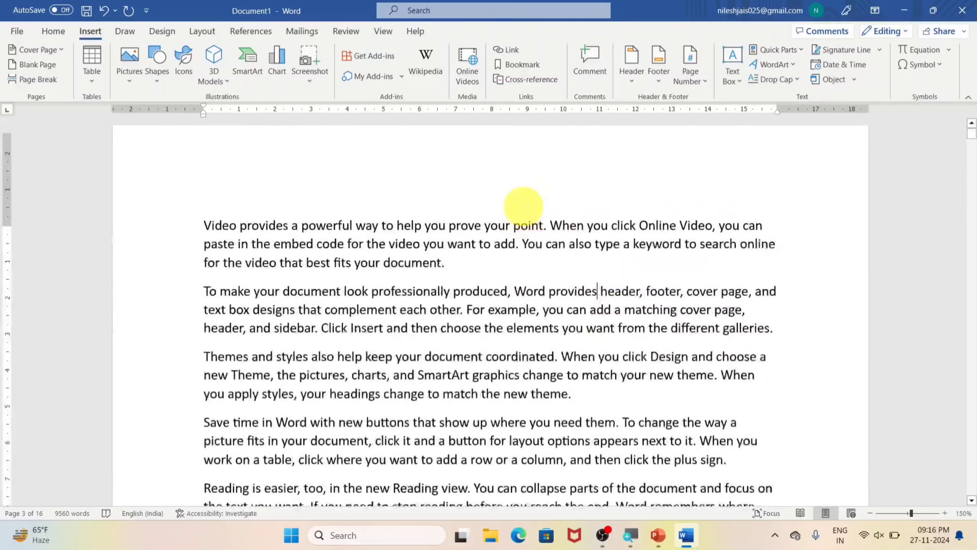
pyautogui.click(505, 236)
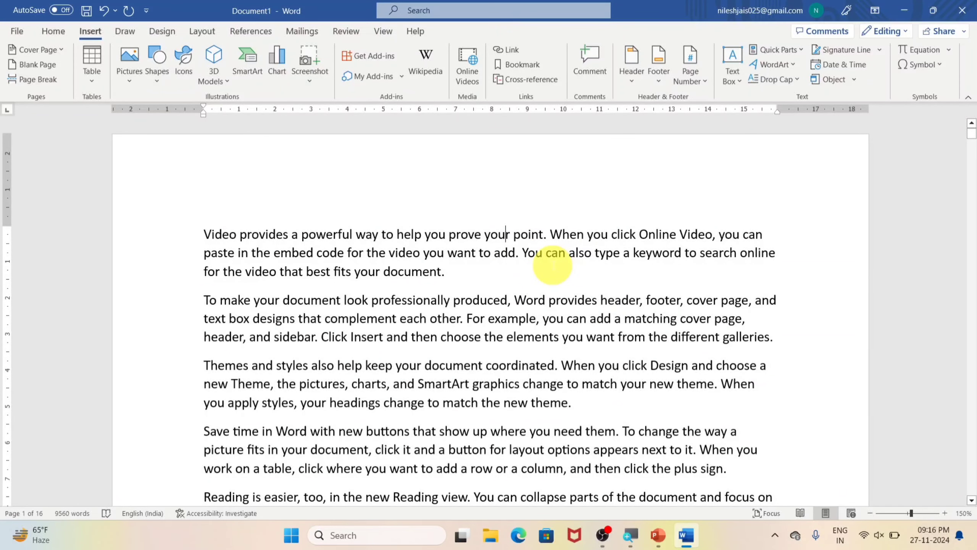
pyautogui.click(521, 63)
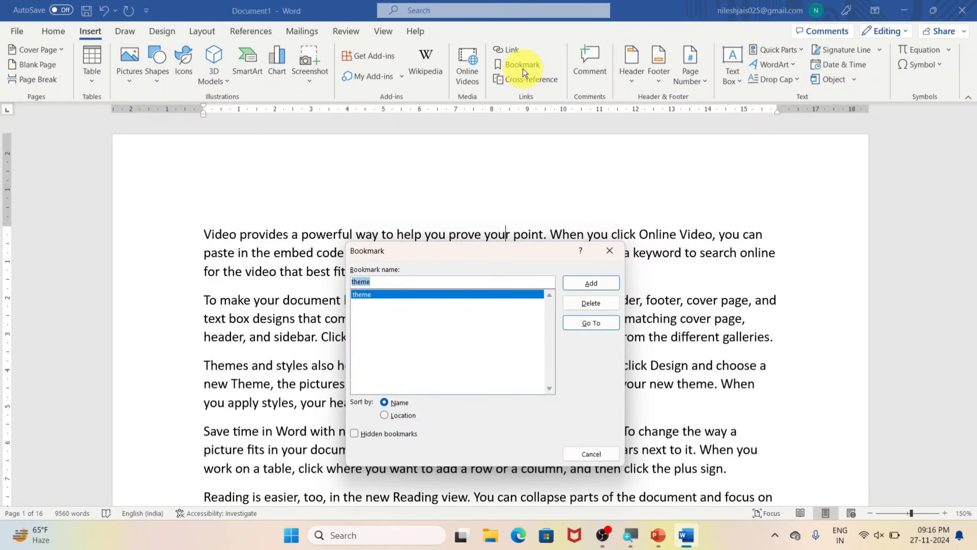
pyautogui.click(584, 322)
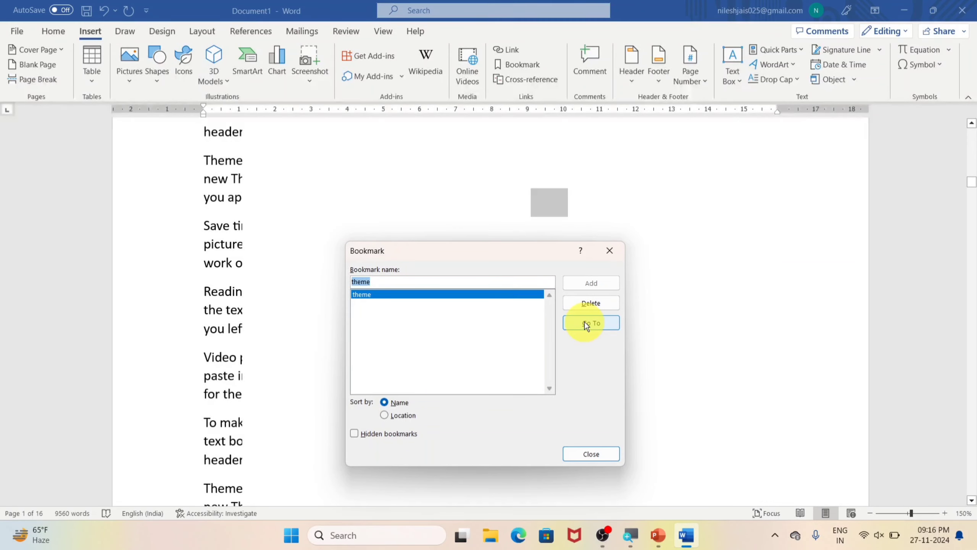
pyautogui.click(588, 454)
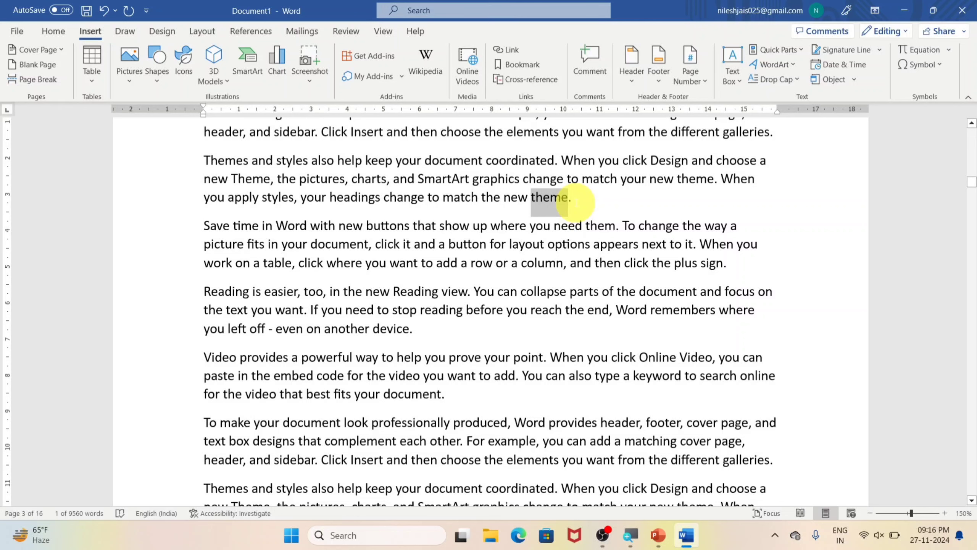
pyautogui.click(575, 202)
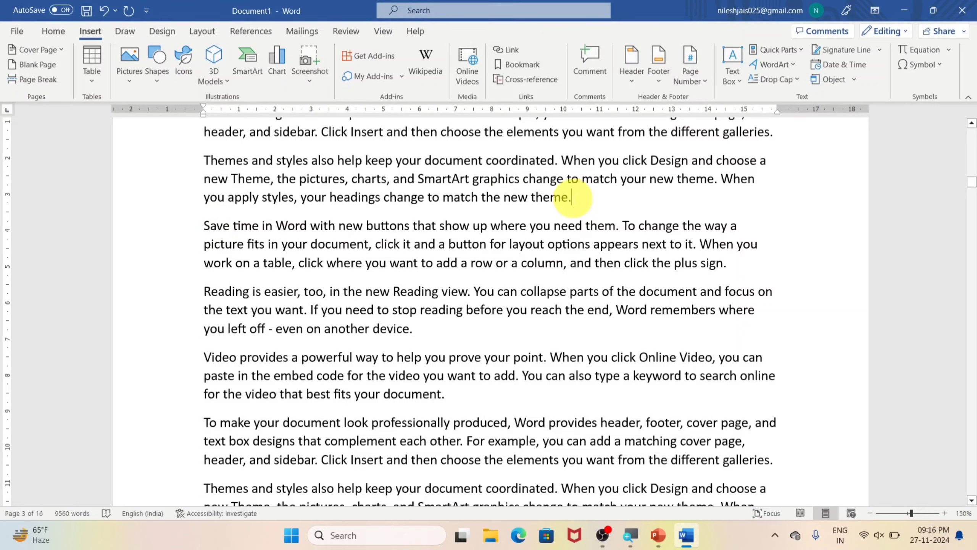
pyautogui.doubleClick(568, 197)
pyautogui.click(574, 197)
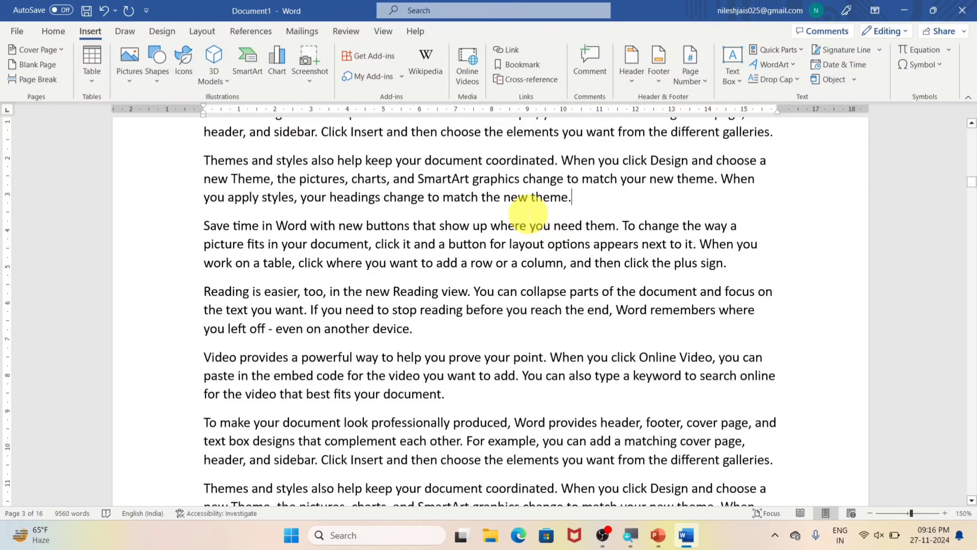
# Step: Clear the whole document and generate a fresh set of sample paragraphs with =rand()
pyautogui.hotkey('ctrl', 'a')
pyautogui.press('Delete')
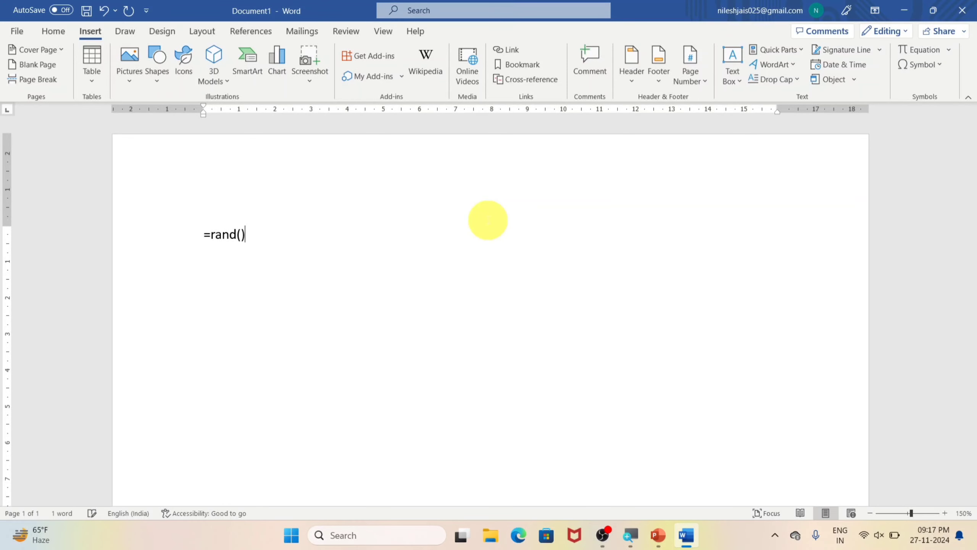
pyautogui.press('Return')
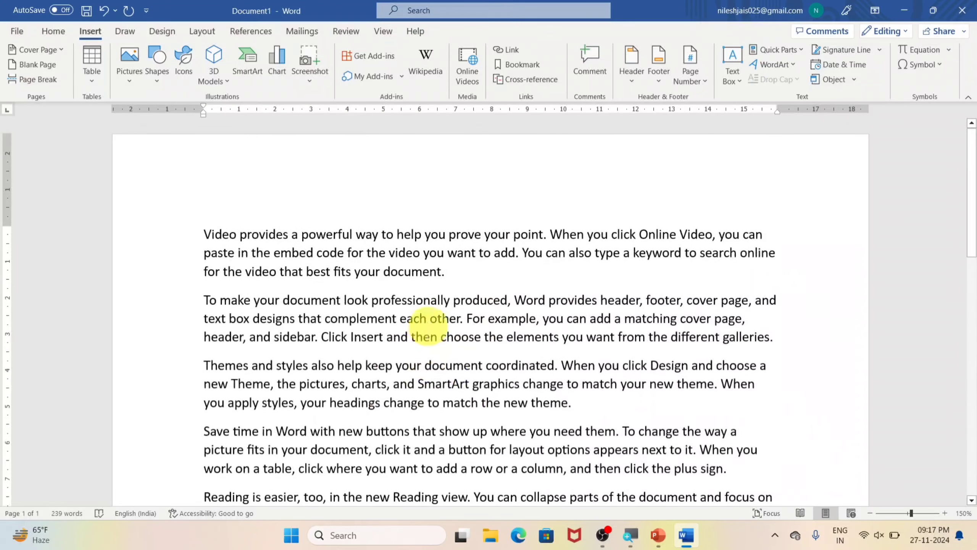
pyautogui.scroll(3, 447, 346)
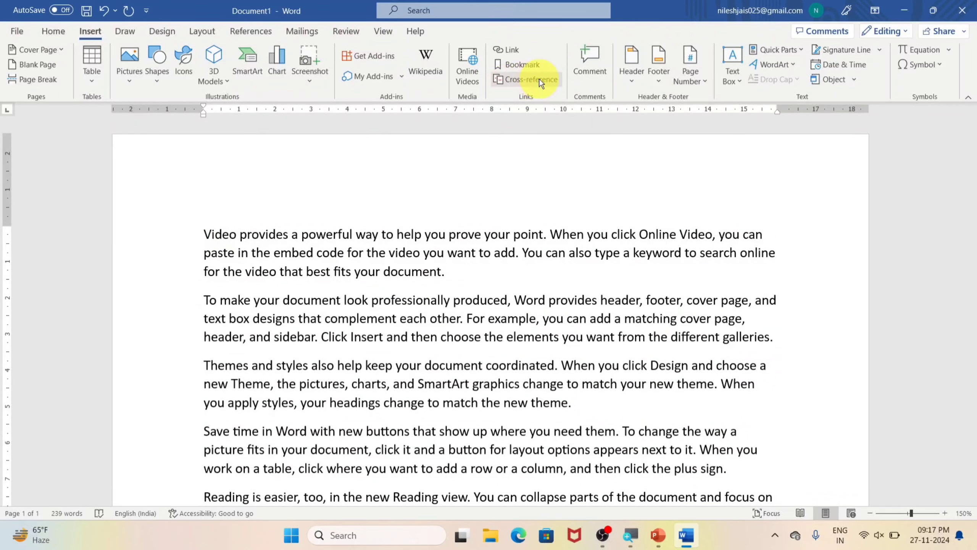
# Step: Insert an empty page ahead of the first paragraph of the sample text and check the layout
pyautogui.click(32, 64)
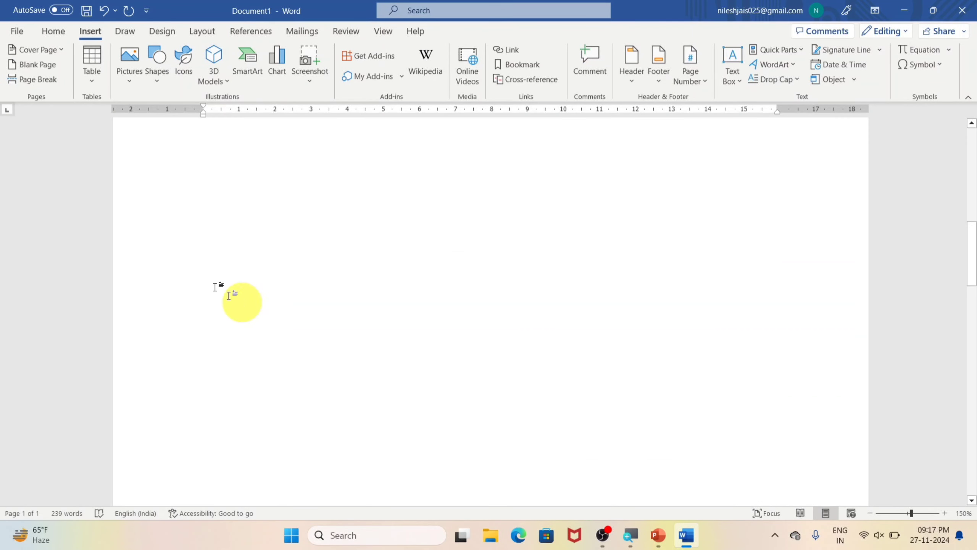
pyautogui.scroll(-6, 284, 292)
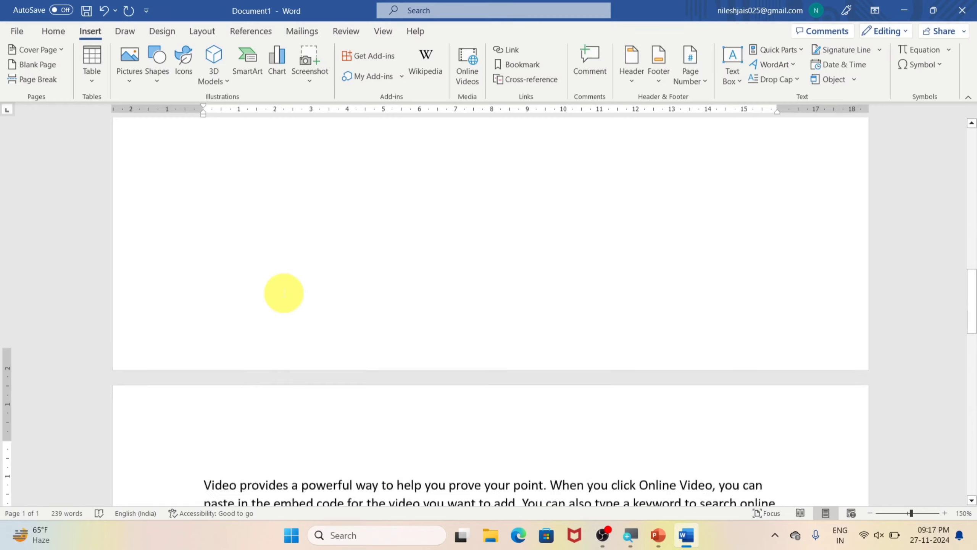
pyautogui.scroll(-6, 284, 293)
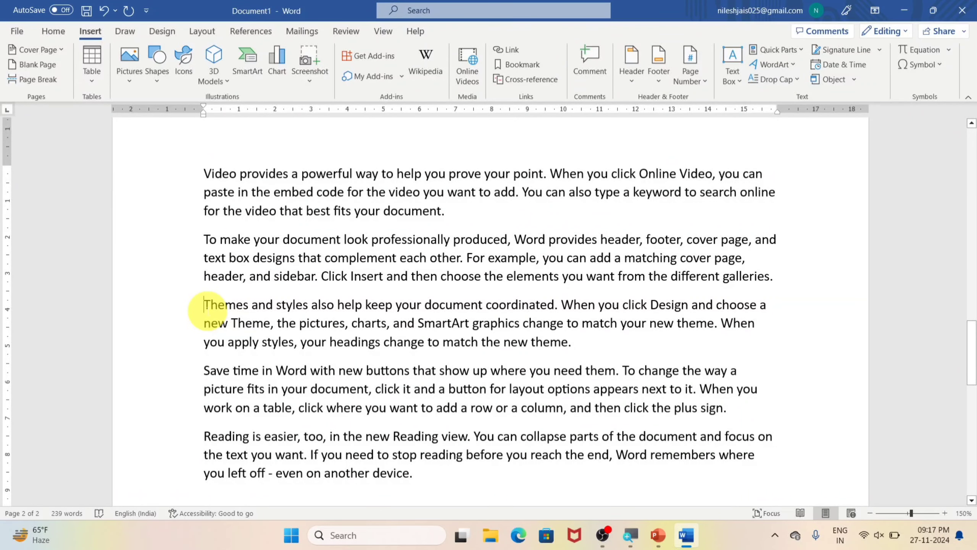
# Step: Insert page breaks before the "Themes and styles" paragraph and before the "Reading is easier" paragraph
pyautogui.click(204, 305)
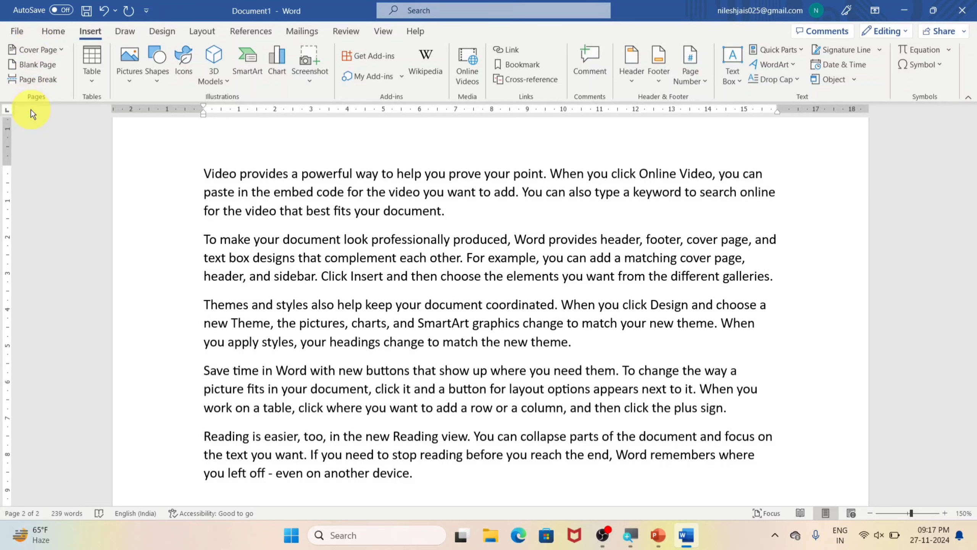
pyautogui.click(28, 80)
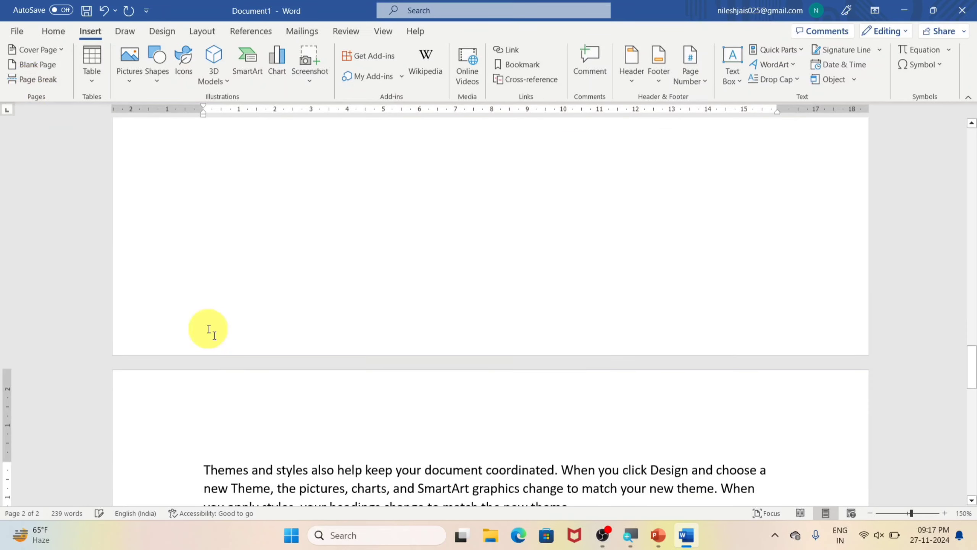
pyautogui.scroll(5, 245, 341)
pyautogui.scroll(6, 248, 341)
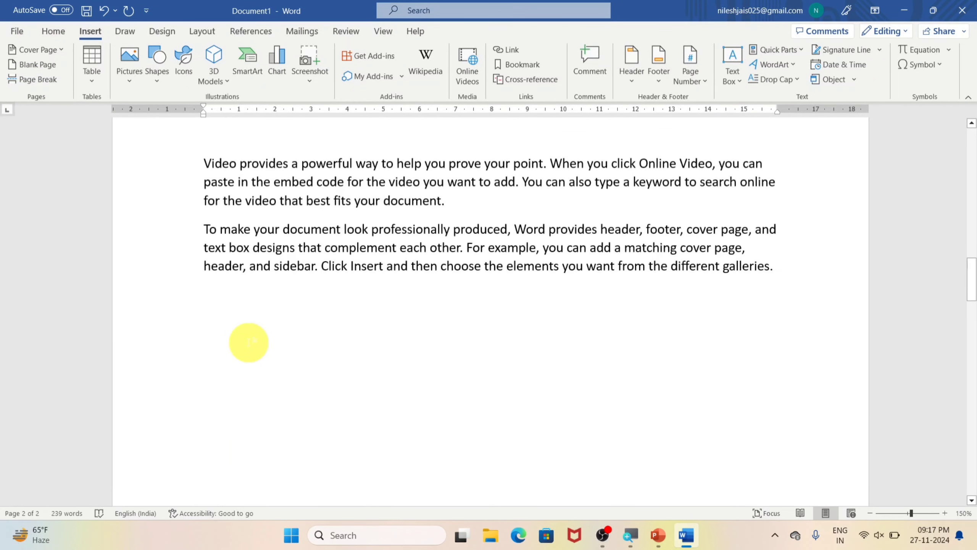
pyautogui.scroll(-5, 241, 308)
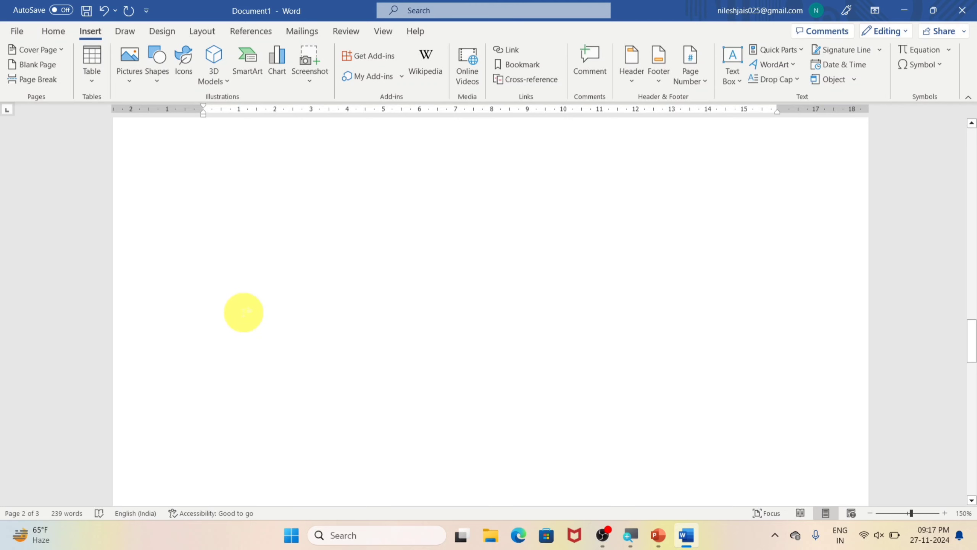
pyautogui.scroll(-6, 243, 312)
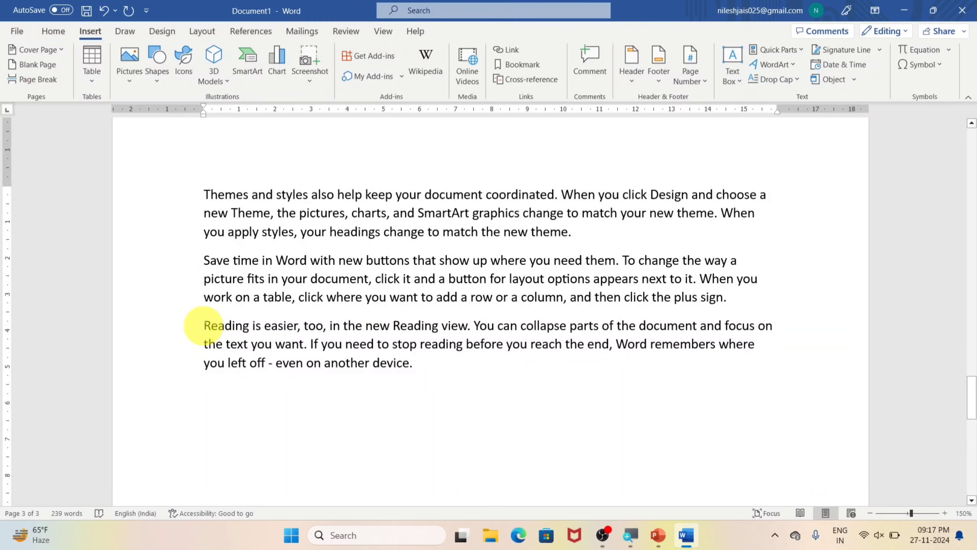
pyautogui.click(38, 80)
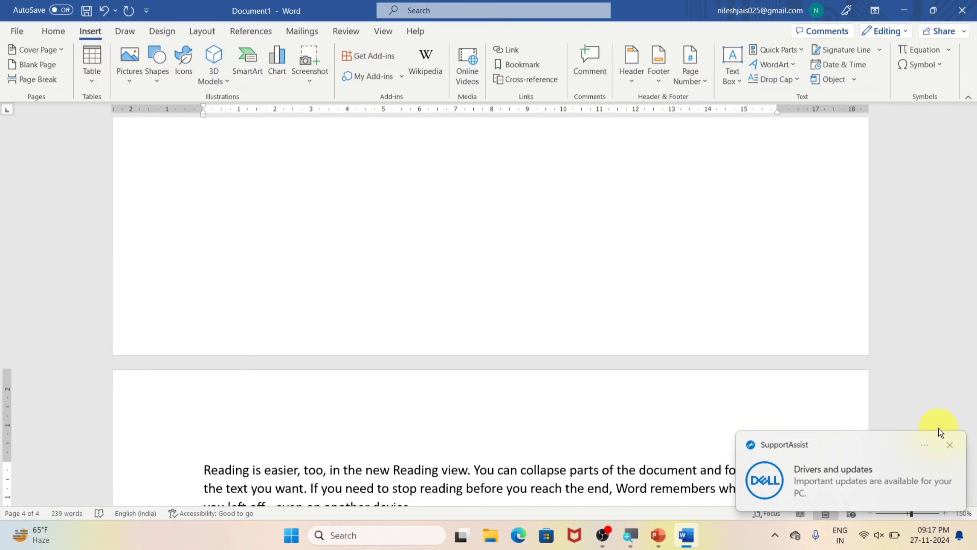
# Step: Put the word "Video" on its own line above the first paragraph and apply the Heading 1 style to it
pyautogui.click(949, 446)
pyautogui.scroll(15, 580, 385)
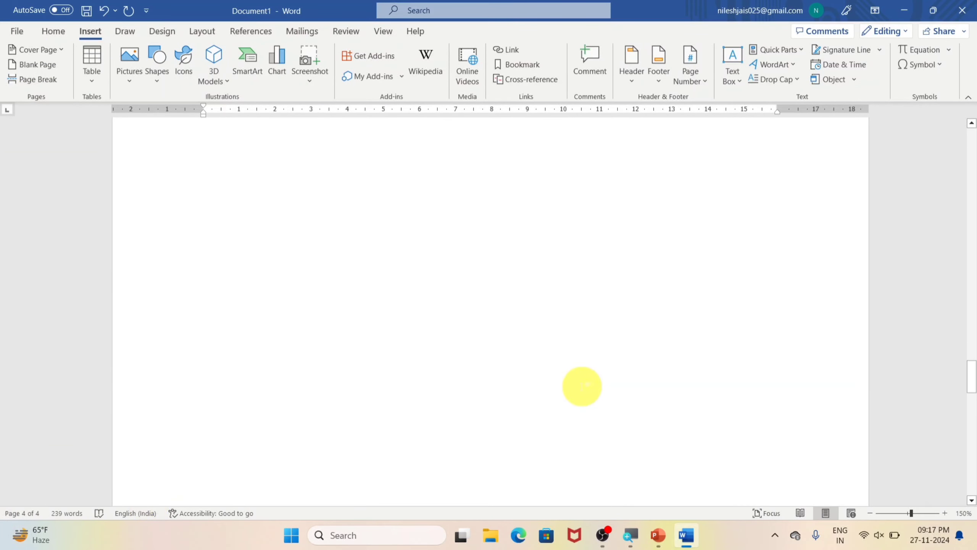
pyautogui.scroll(20, 546, 381)
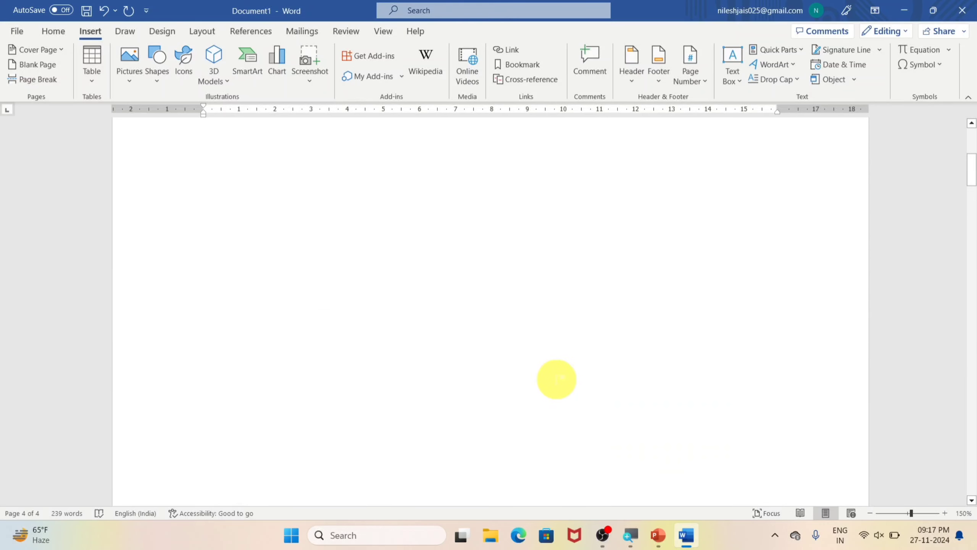
pyautogui.scroll(-10, 366, 295)
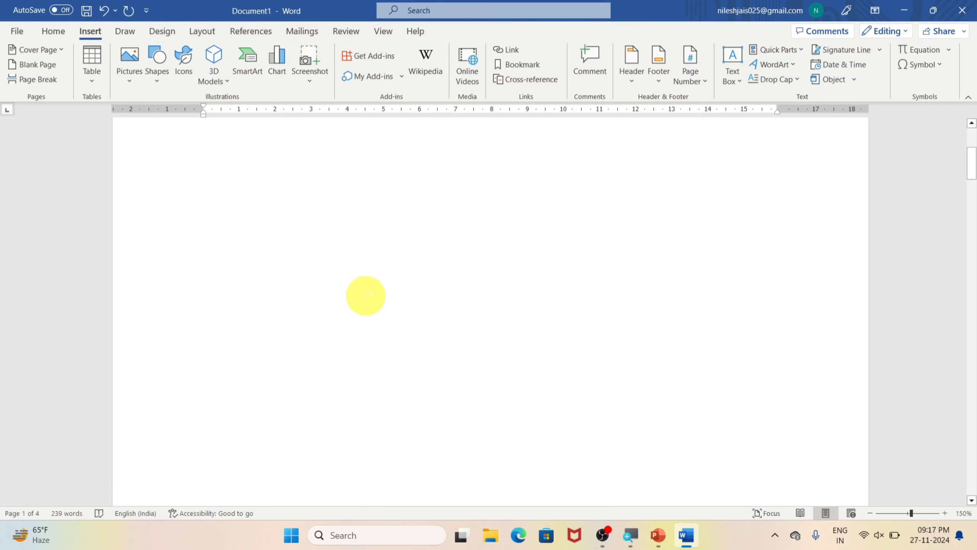
pyautogui.scroll(-5, 363, 316)
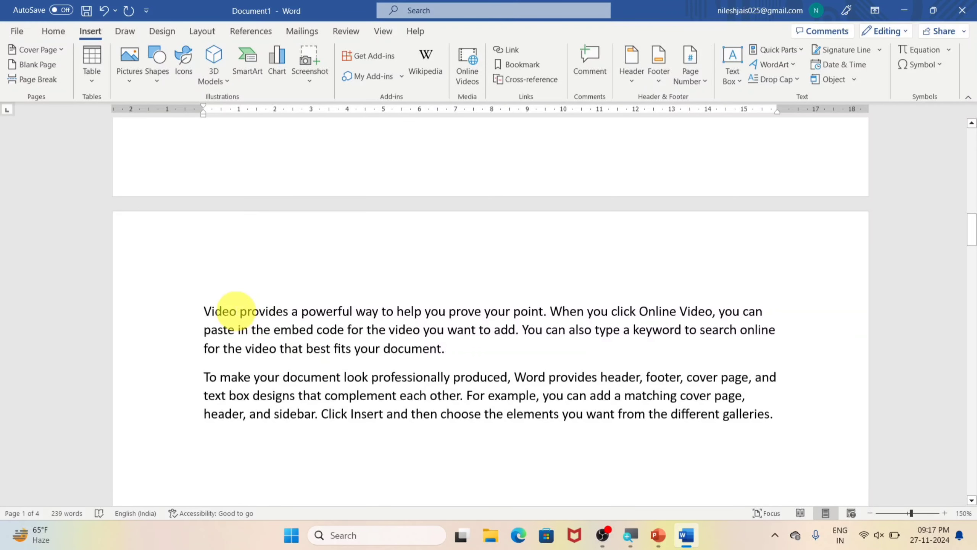
pyautogui.click(240, 311)
pyautogui.press('Return')
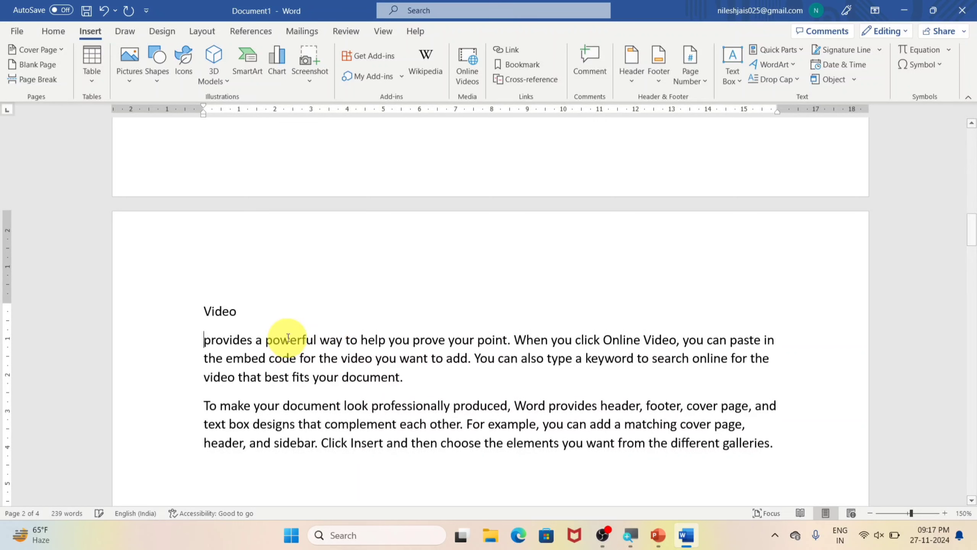
pyautogui.doubleClick(218, 312)
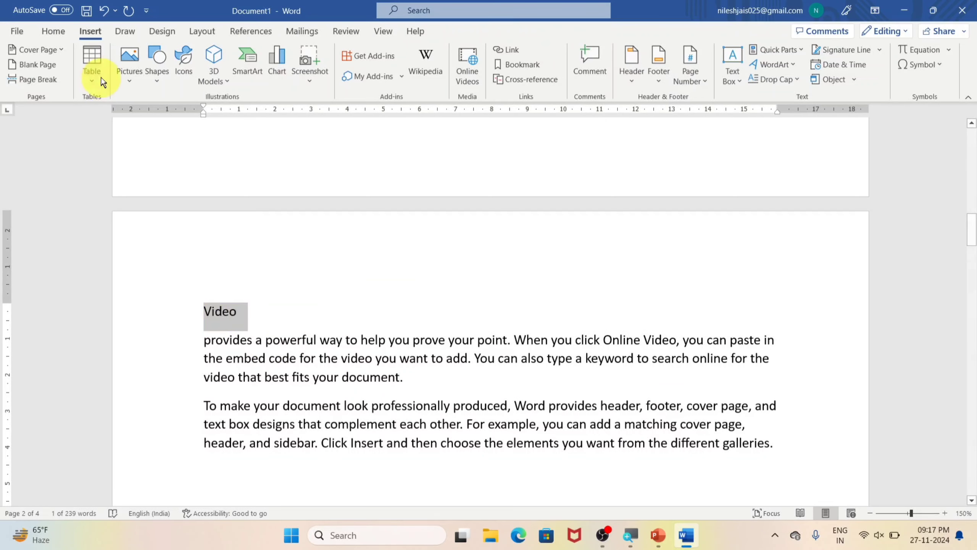
pyautogui.click(54, 31)
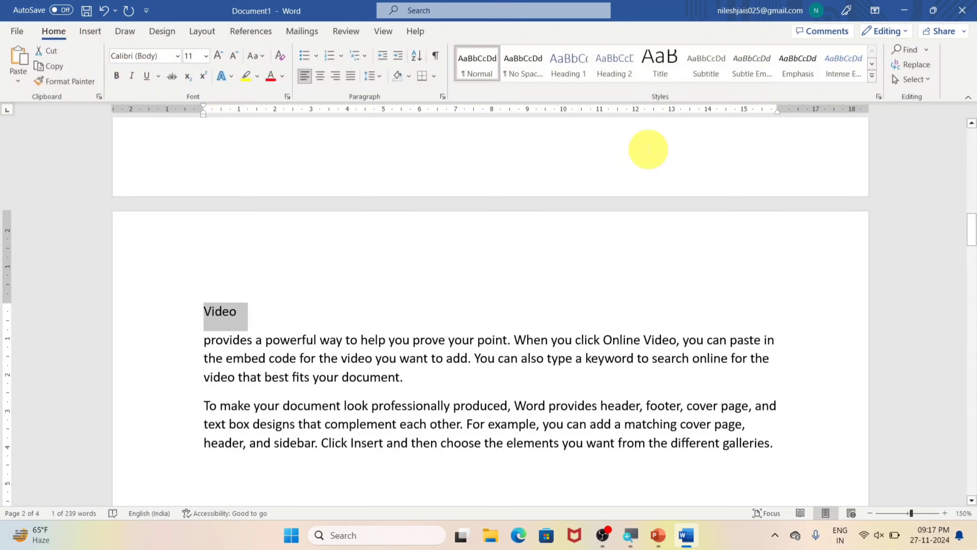
pyautogui.click(582, 69)
# Step: Separate "Themes" from the paragraph on the third page onto its own line and style it as Heading 1
pyautogui.scroll(-10, 306, 401)
pyautogui.scroll(-5, 328, 402)
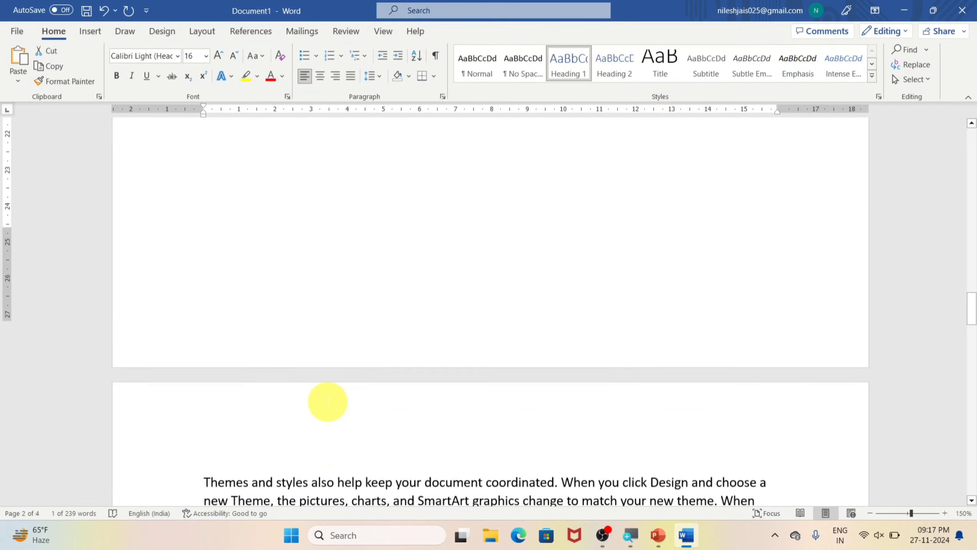
pyautogui.click(251, 433)
pyautogui.press('Return')
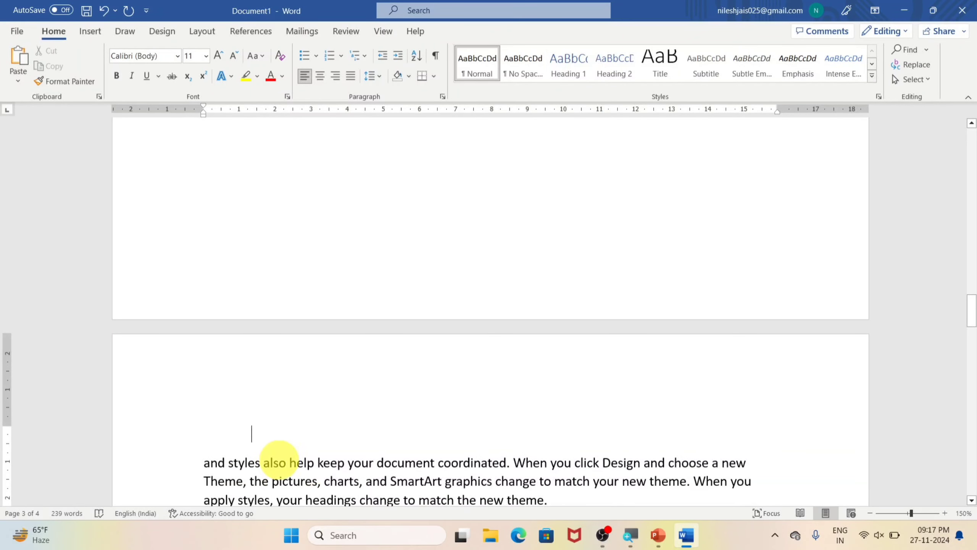
pyautogui.doubleClick(218, 434)
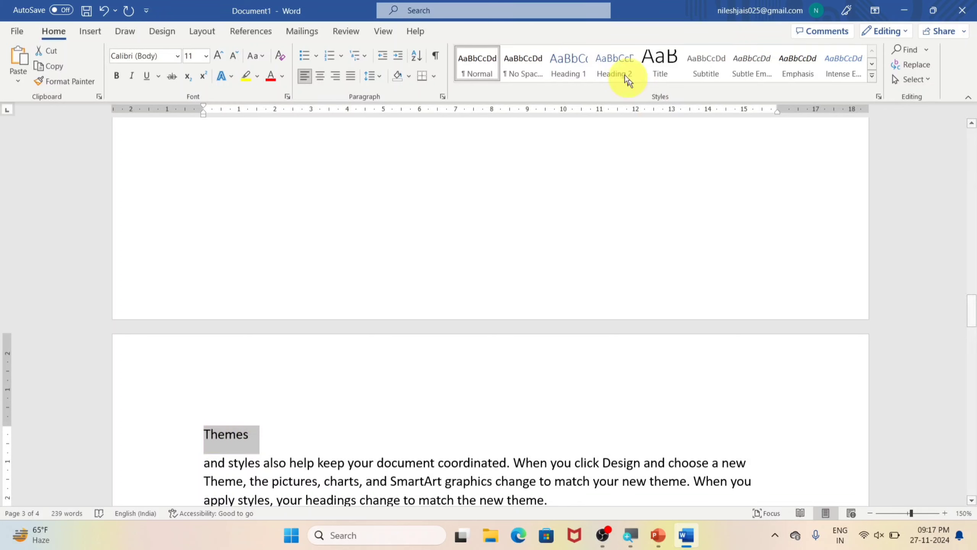
pyautogui.click(564, 64)
# Step: Split "Reading" off the last page's paragraph onto its own line and format it as Heading 1
pyautogui.scroll(-15, 385, 401)
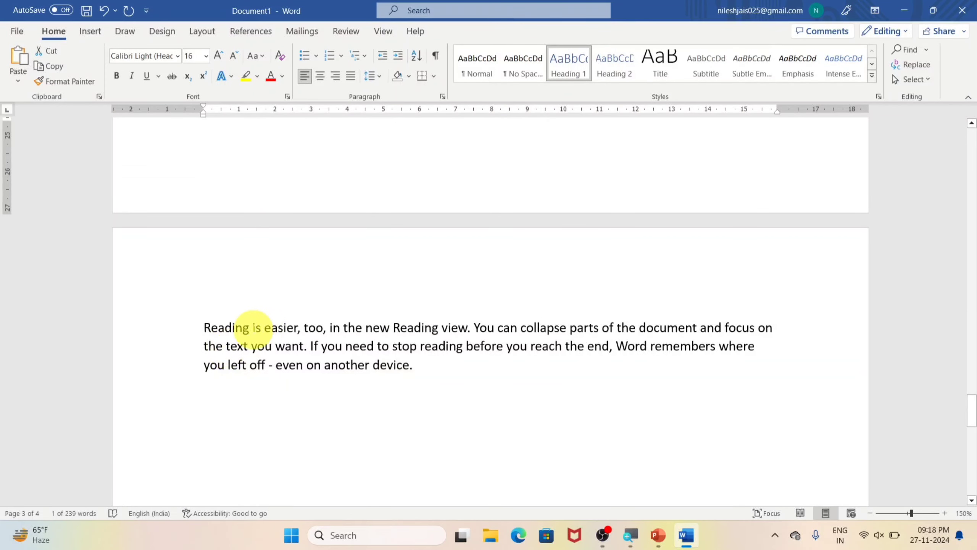
pyautogui.click(250, 327)
pyautogui.press('Return')
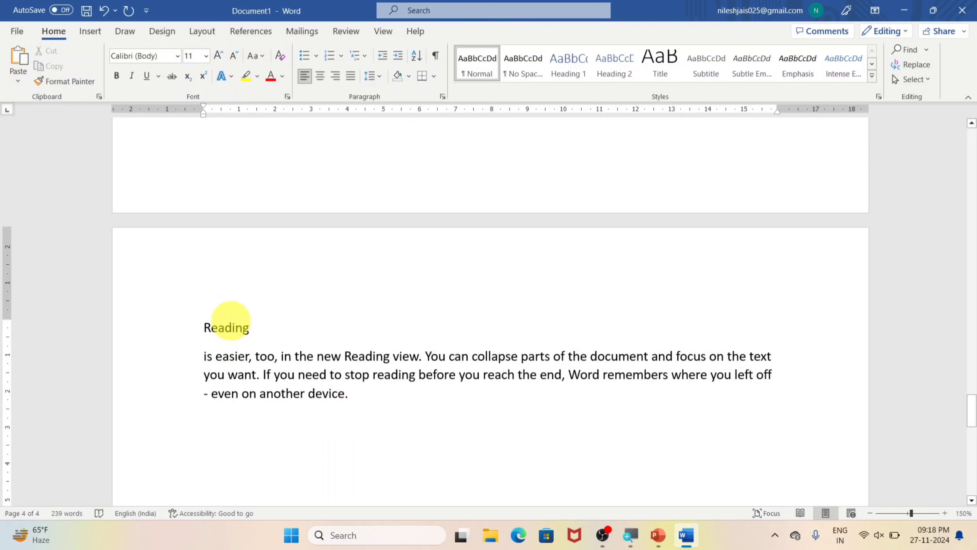
pyautogui.doubleClick(232, 327)
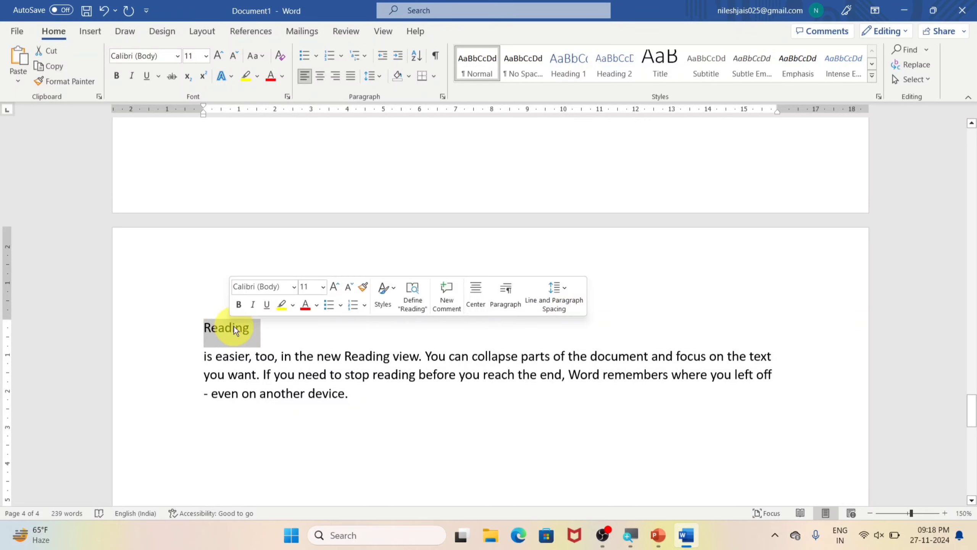
pyautogui.click(580, 73)
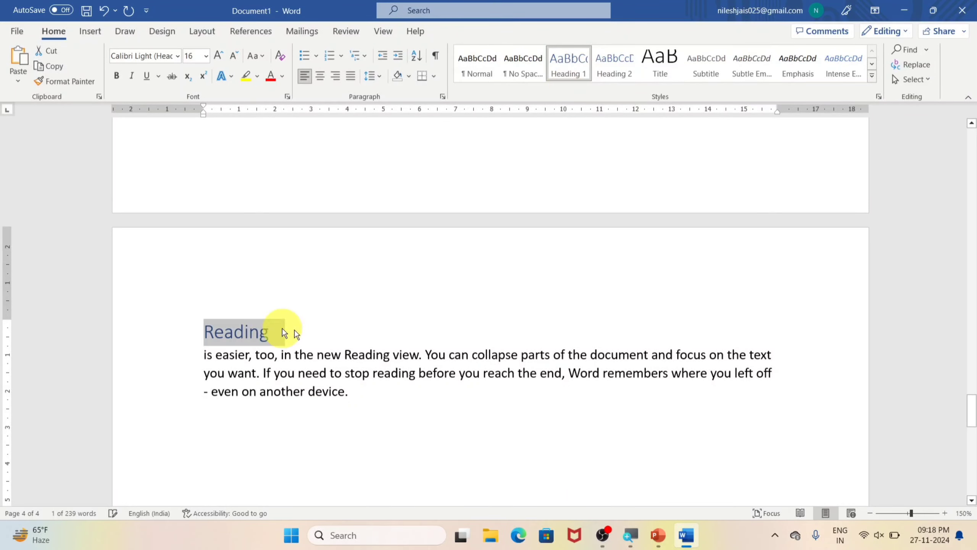
# Step: Look back over the new headings and place the cursor at the start of the blank first page
pyautogui.scroll(2, 307, 328)
pyautogui.scroll(2, 313, 328)
pyautogui.scroll(-5, 322, 325)
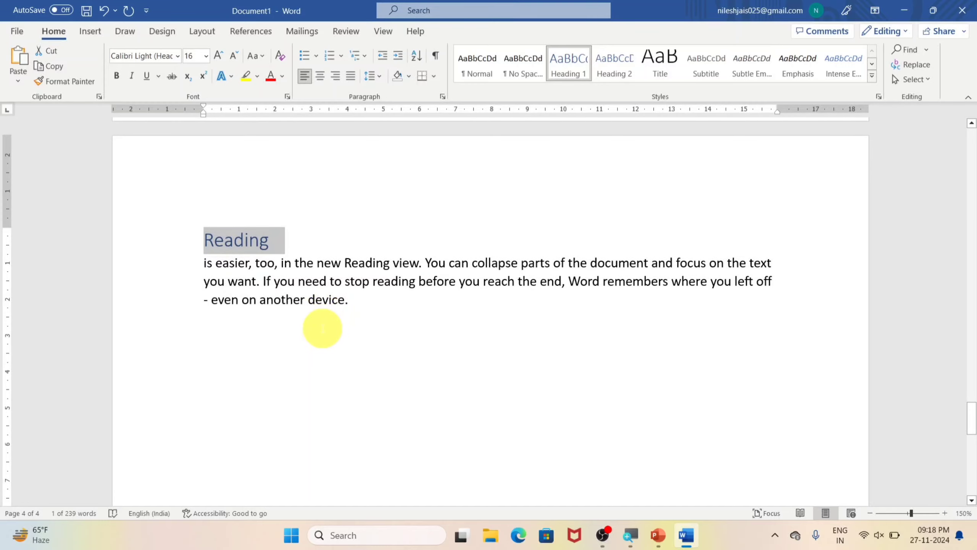
pyautogui.scroll(1, 324, 329)
pyautogui.scroll(10, 324, 331)
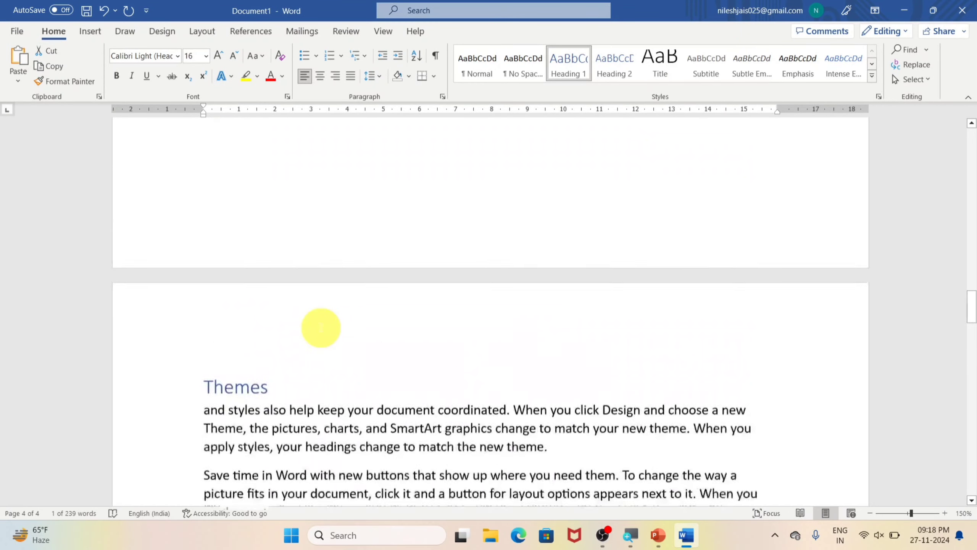
pyautogui.hotkey('ctrl', 'Home')
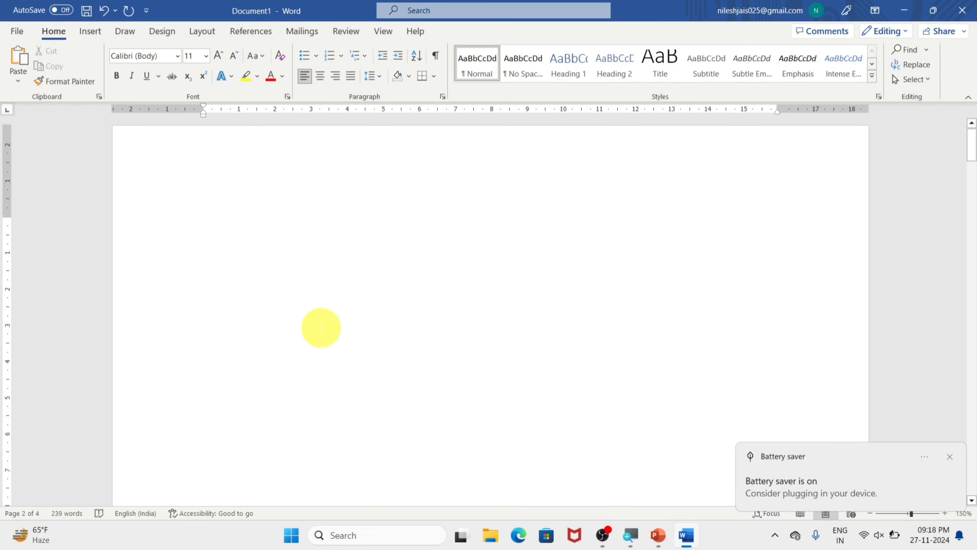
pyautogui.click(950, 456)
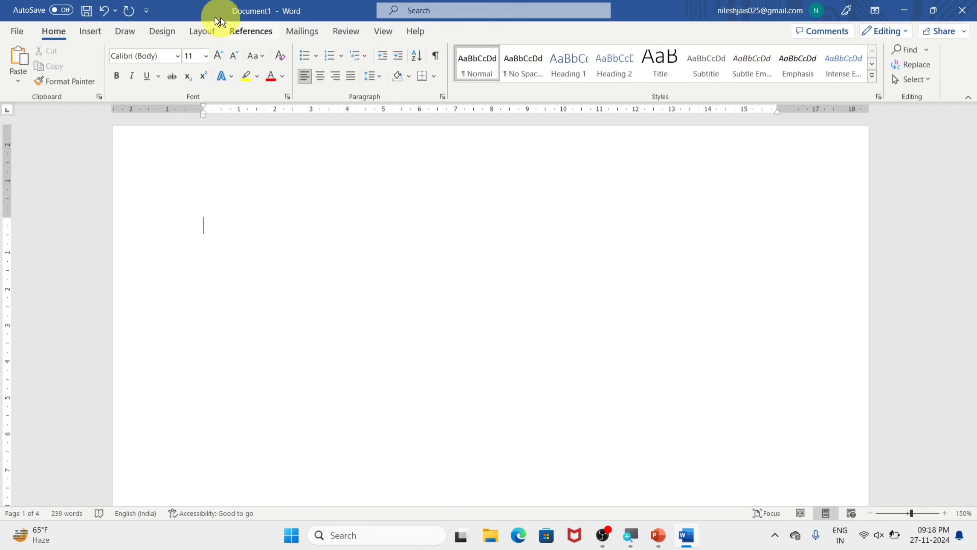
# Step: Insert a hyperlinked cross-reference to the page number of the Video heading on the blank first page
pyautogui.click(87, 32)
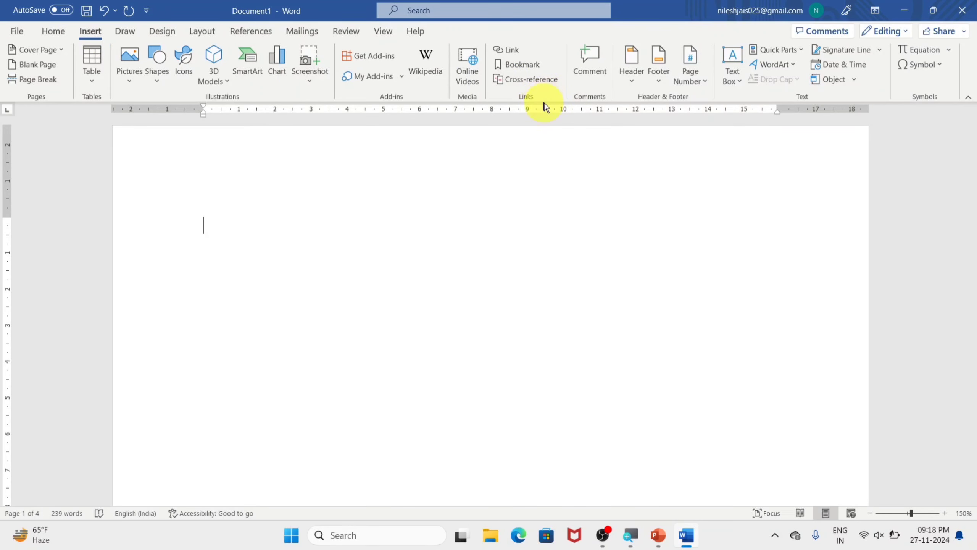
pyautogui.click(532, 81)
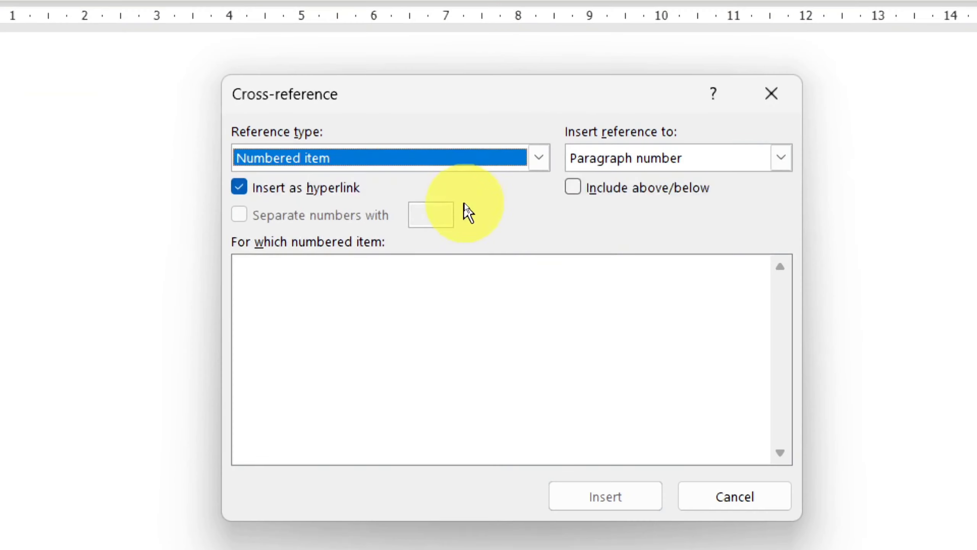
pyautogui.click(538, 157)
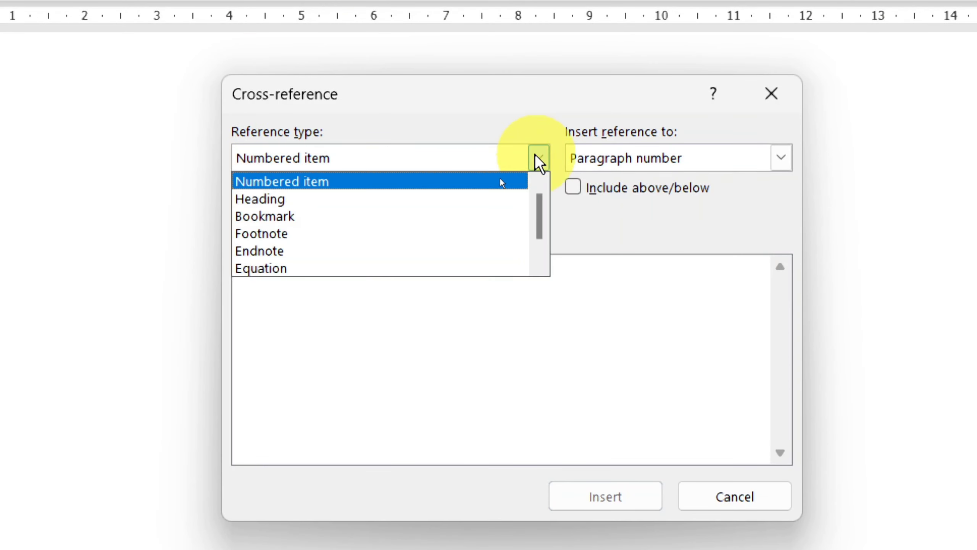
pyautogui.click(350, 393)
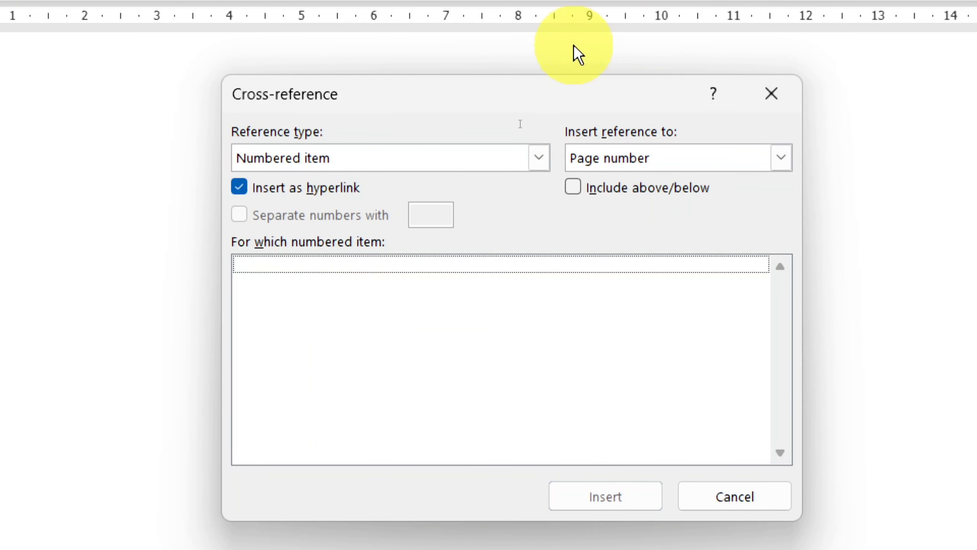
pyautogui.click(538, 157)
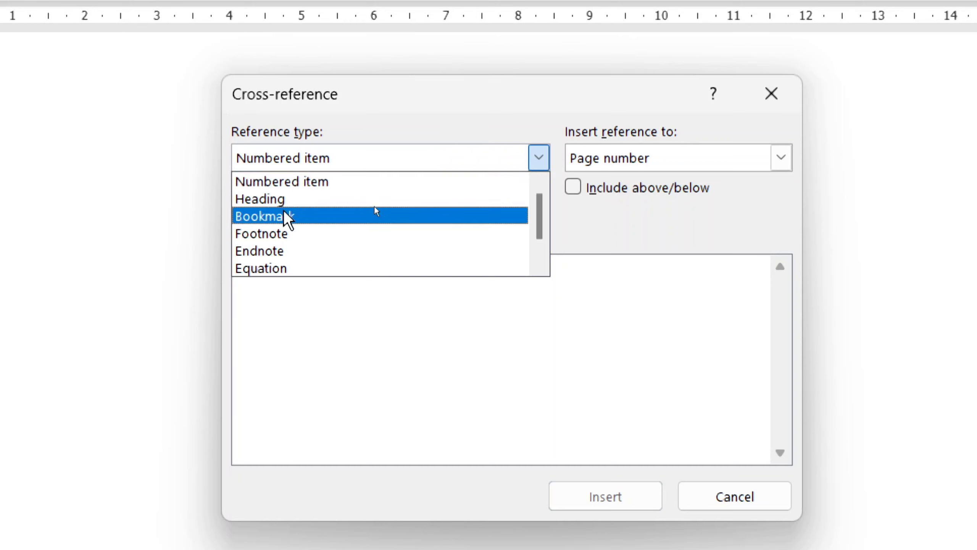
pyautogui.click(282, 199)
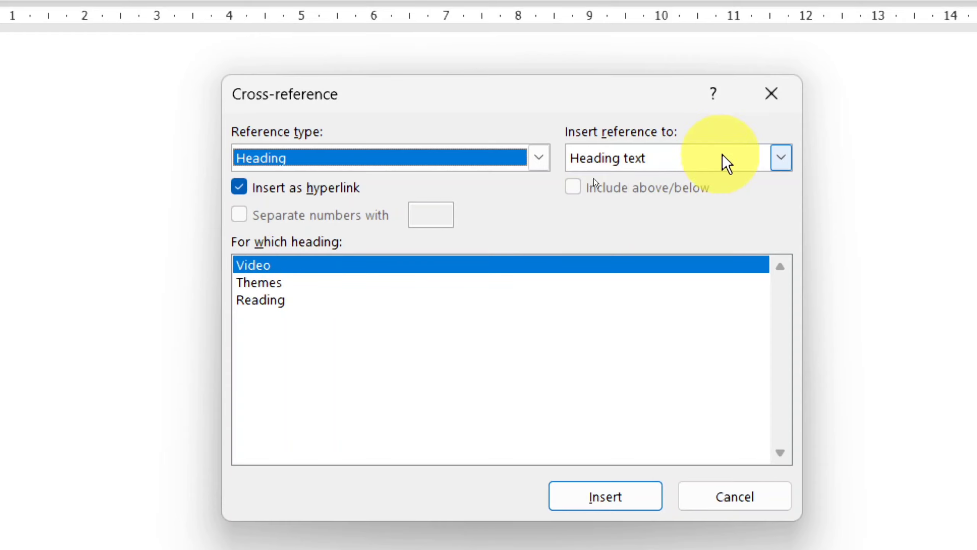
pyautogui.click(780, 157)
pyautogui.click(613, 198)
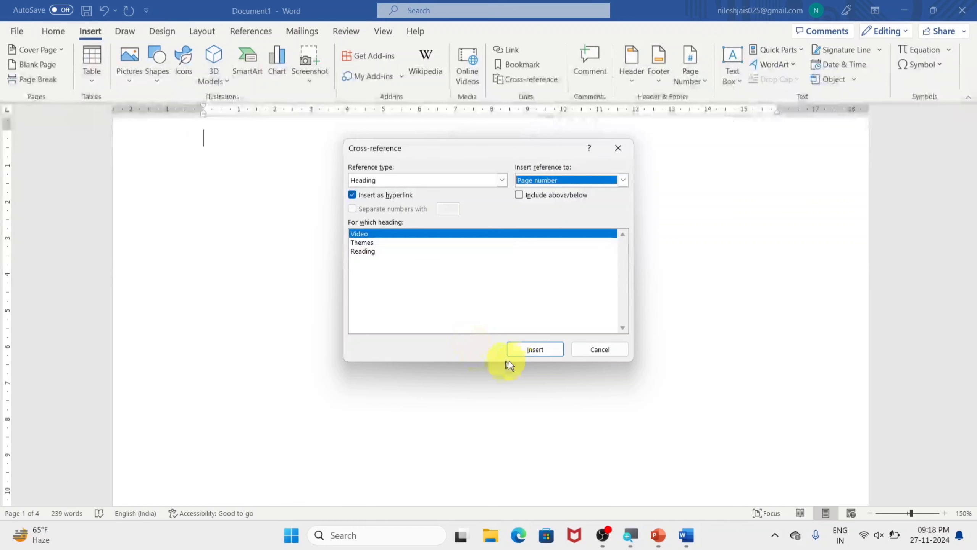
pyautogui.click(588, 496)
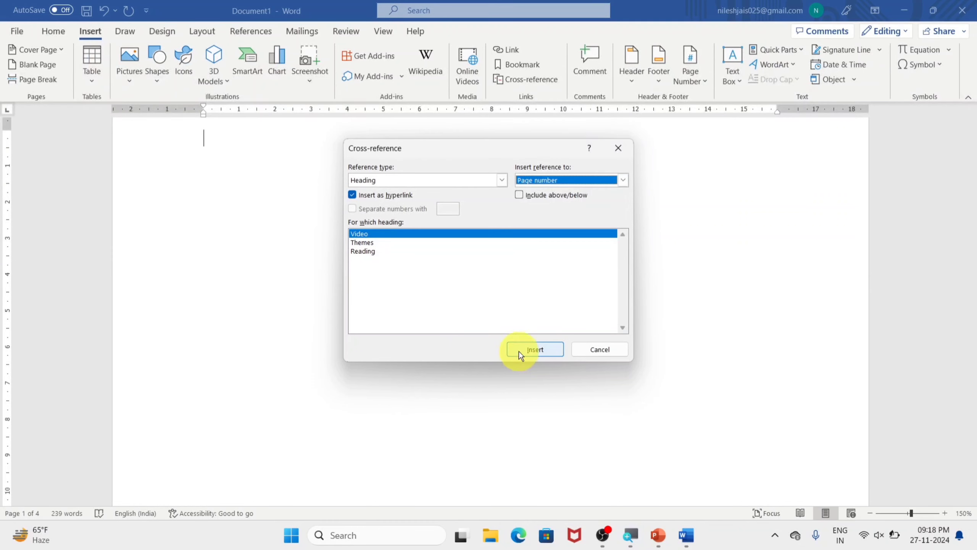
# Step: Add a cross-reference to the Video heading's text after its page number and close the Cross-reference dialog
pyautogui.click(622, 180)
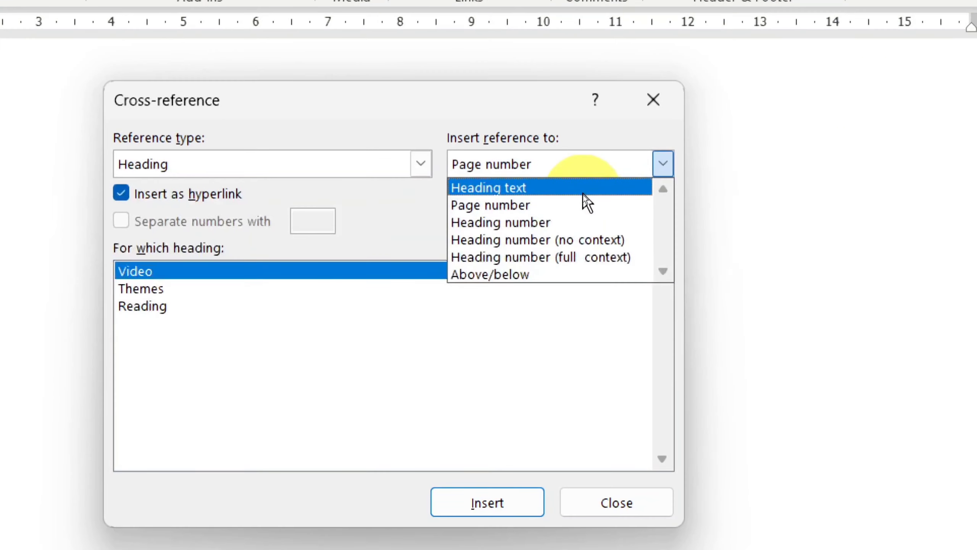
pyautogui.click(520, 188)
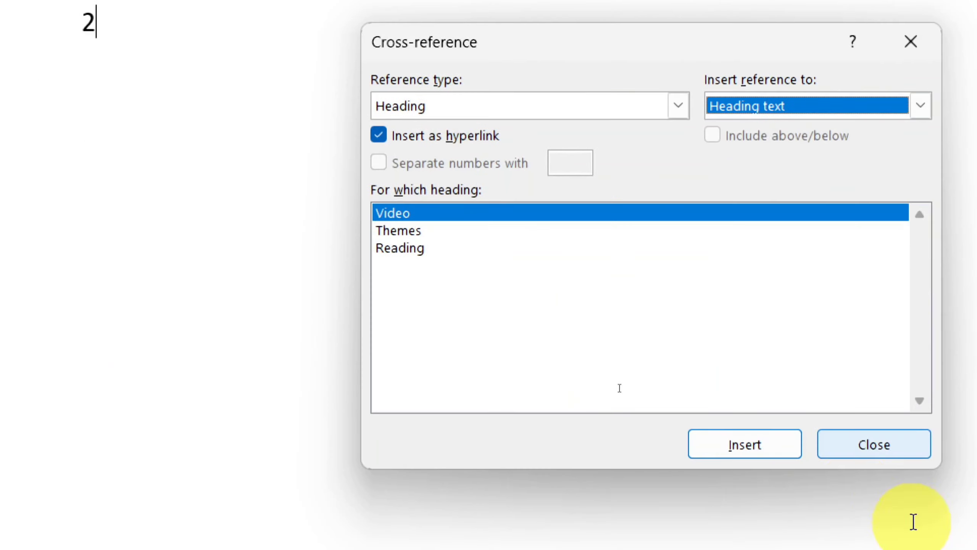
pyautogui.click(789, 454)
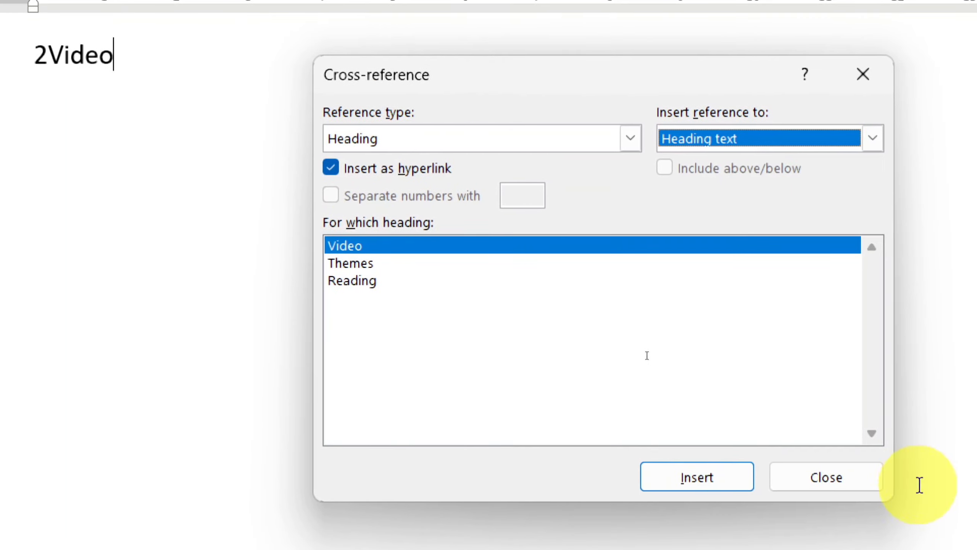
pyautogui.click(850, 486)
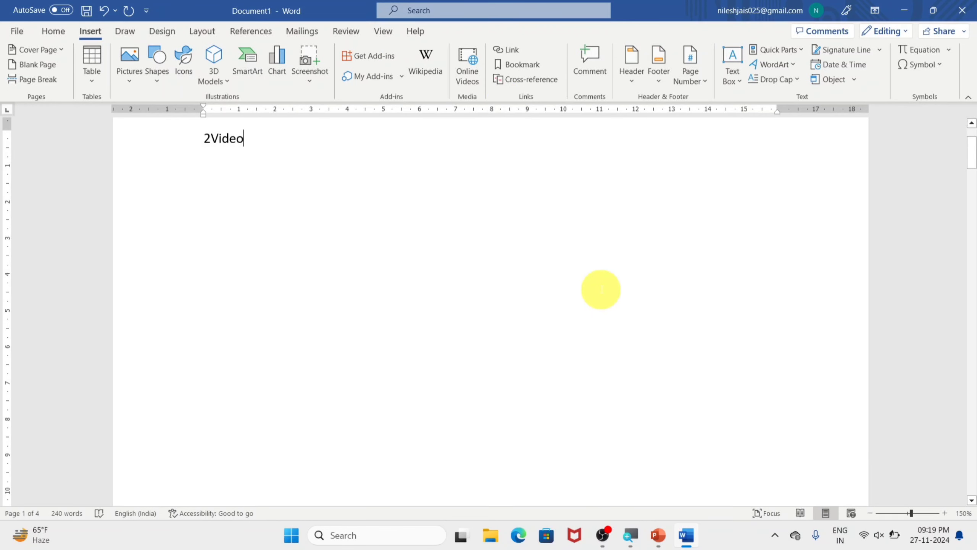
# Step: Insert a hyperlinked cross-reference to the page number of the Themes heading after the Video reference
pyautogui.click(527, 79)
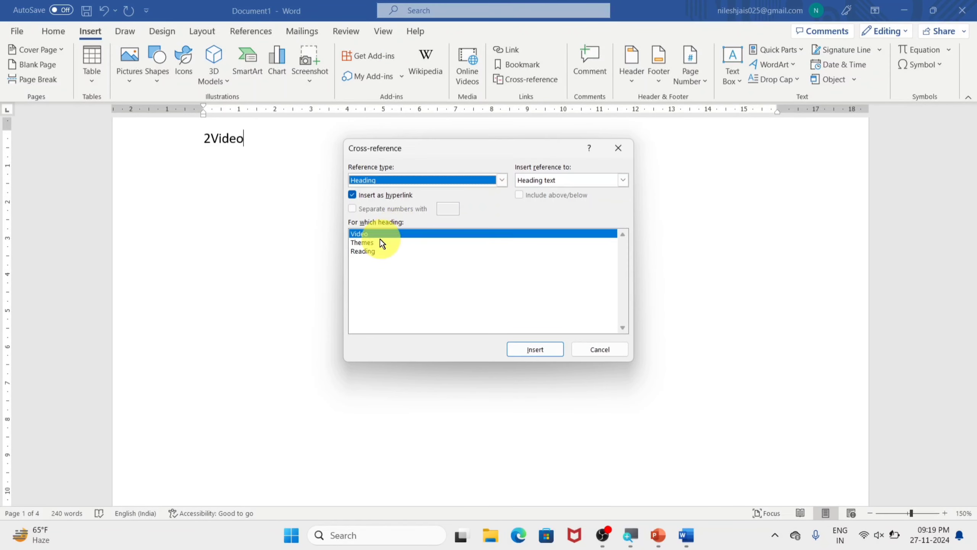
pyautogui.click(380, 241)
pyautogui.click(501, 180)
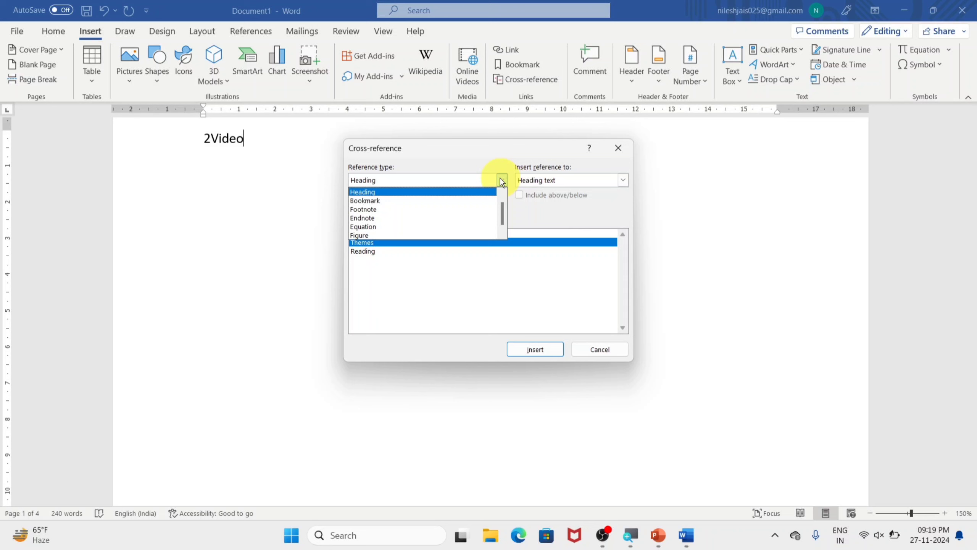
pyautogui.click(551, 244)
pyautogui.click(580, 180)
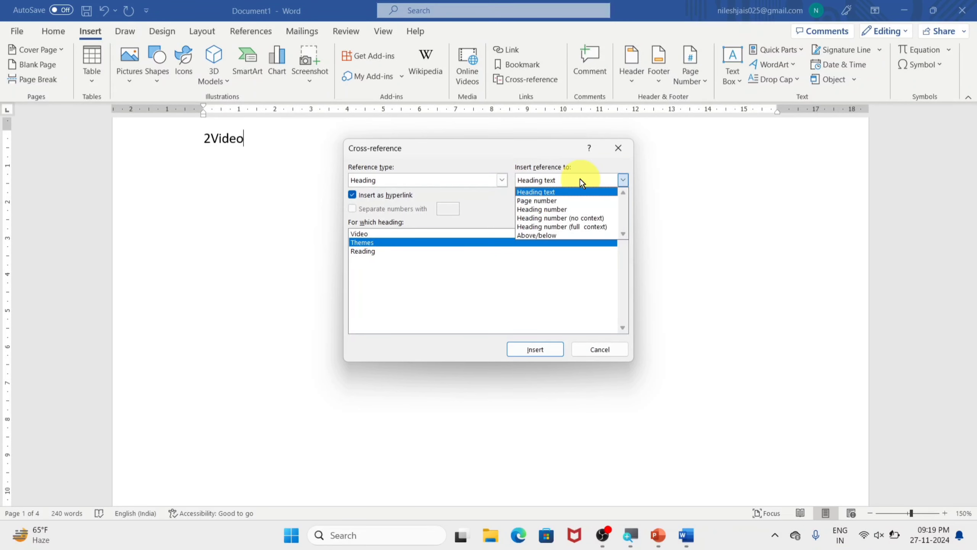
pyautogui.click(555, 200)
pyautogui.click(535, 350)
# Step: Add a cross-reference to the Themes heading's text after its page number
pyautogui.click(623, 181)
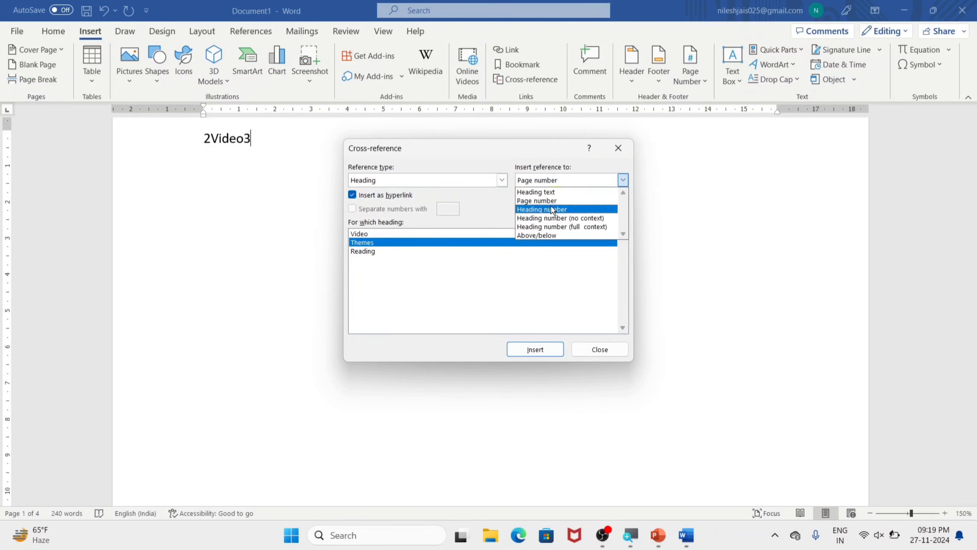
pyautogui.click(540, 188)
pyautogui.click(540, 350)
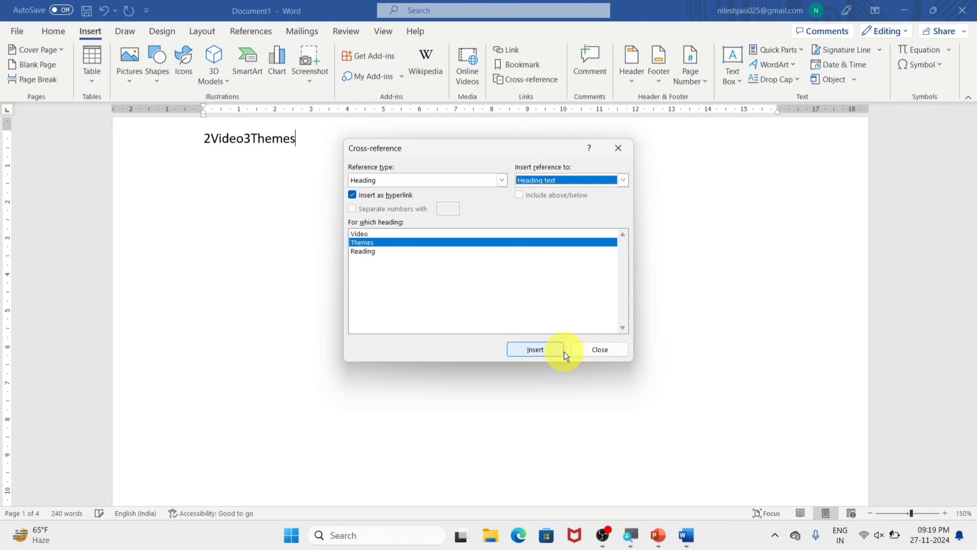
# Step: Close the Cross-reference dialog and move the Themes reference onto its own line below the Video reference
pyautogui.click(582, 349)
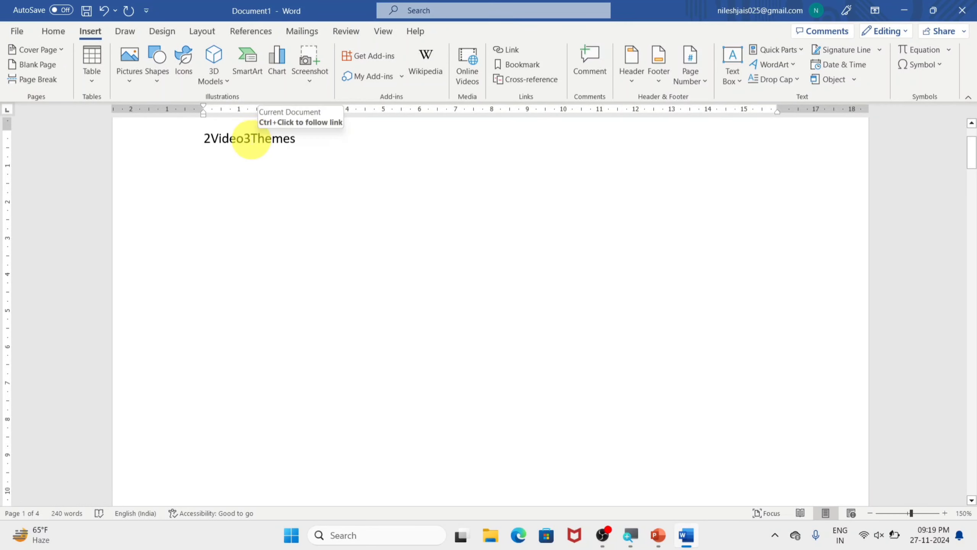
pyautogui.click(253, 139)
pyautogui.click(245, 140)
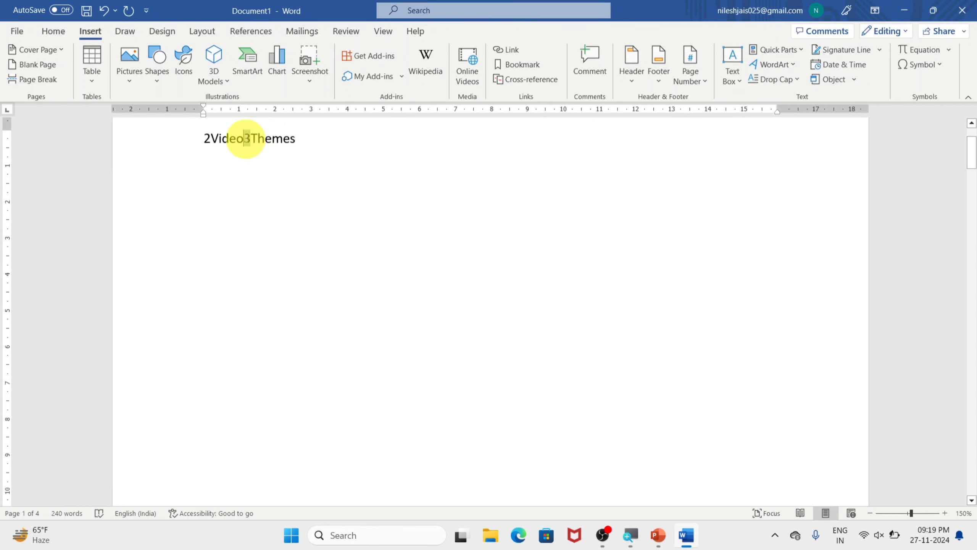
pyautogui.press('Return')
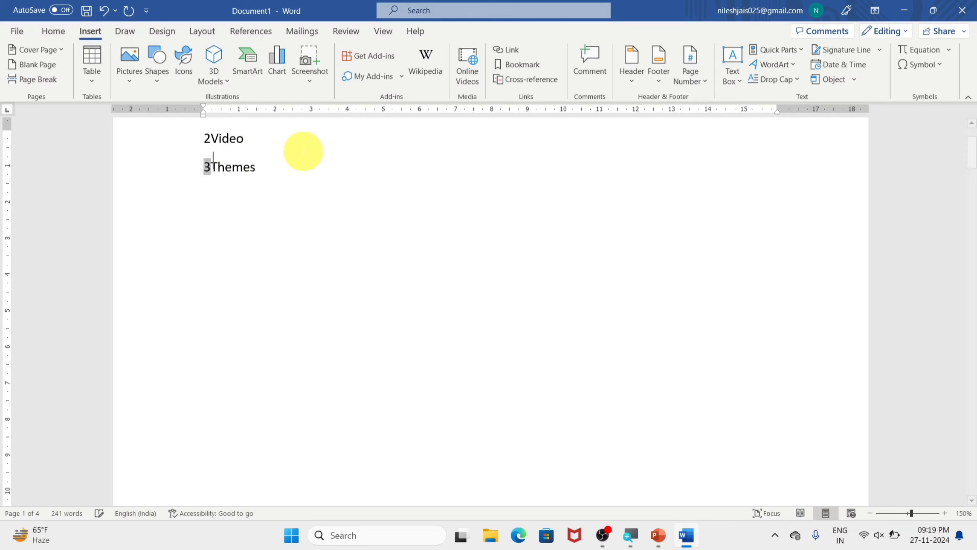
pyautogui.press('Left')
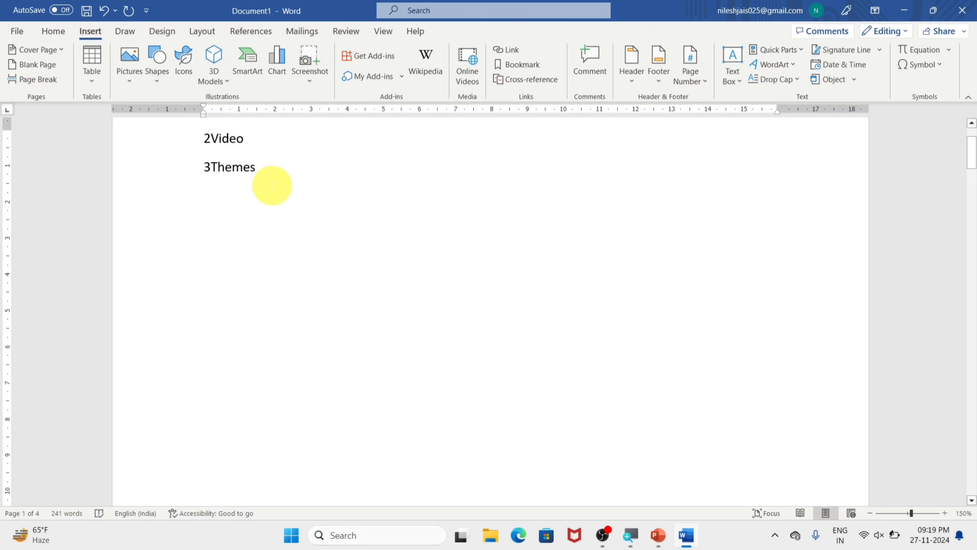
# Step: Insert a hyperlinked cross-reference to the Reading heading's page number on a new line below the Themes reference
pyautogui.click(272, 185)
pyautogui.click(523, 83)
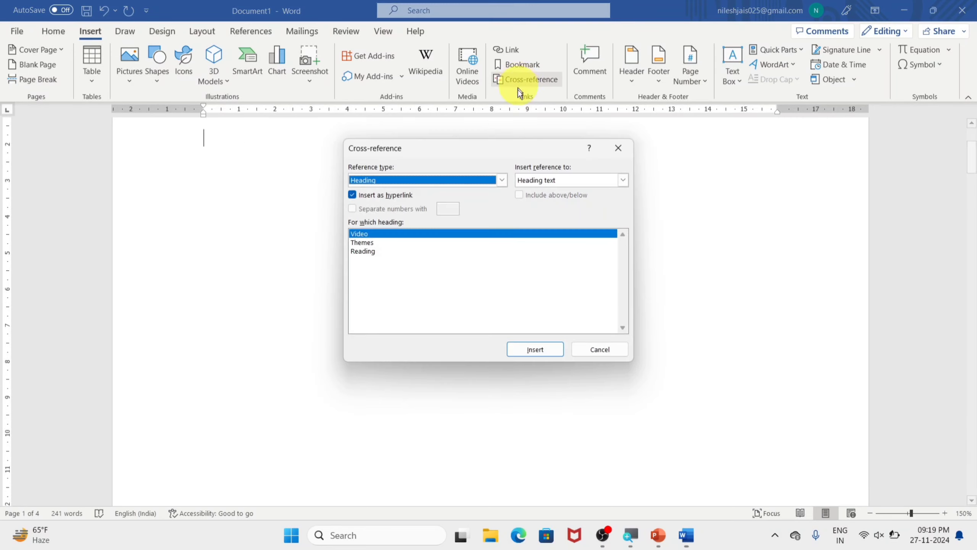
pyautogui.click(367, 251)
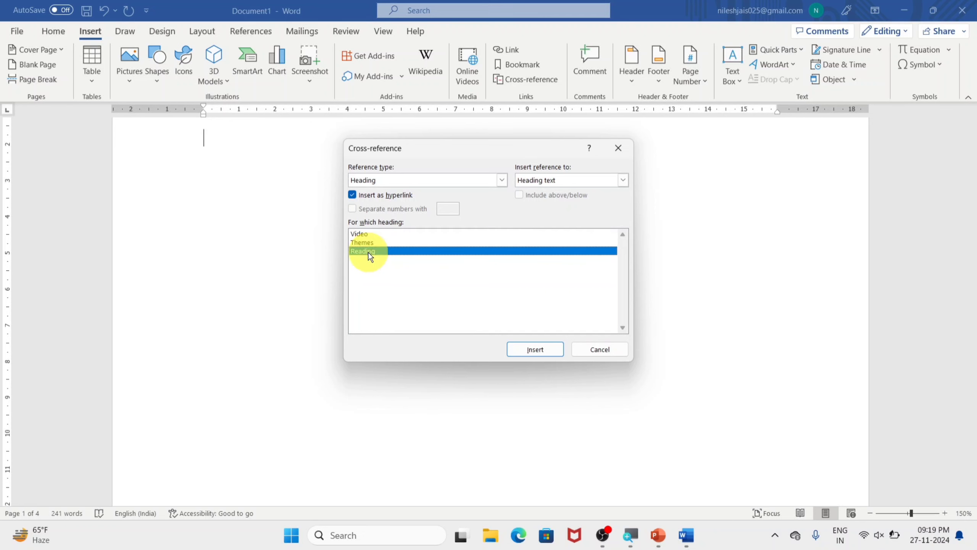
pyautogui.click(622, 180)
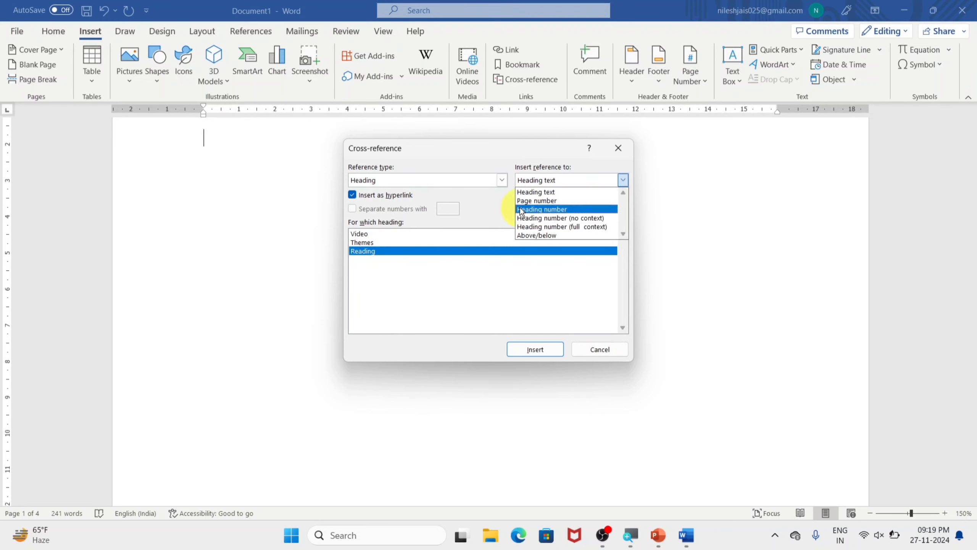
pyautogui.click(538, 201)
pyautogui.click(530, 345)
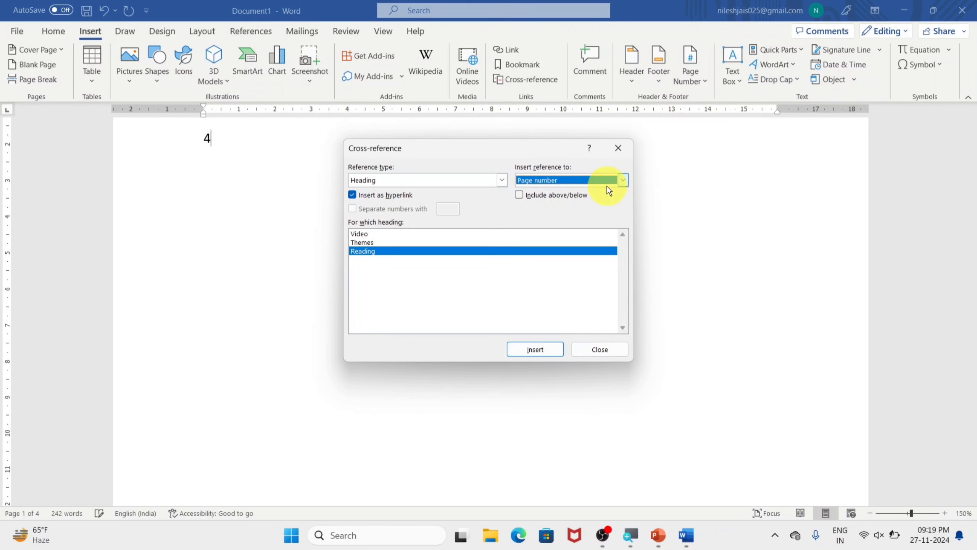
# Step: Add a cross-reference to the Reading heading's text after its page number and close the Cross-reference dialog
pyautogui.click(620, 180)
pyautogui.click(538, 193)
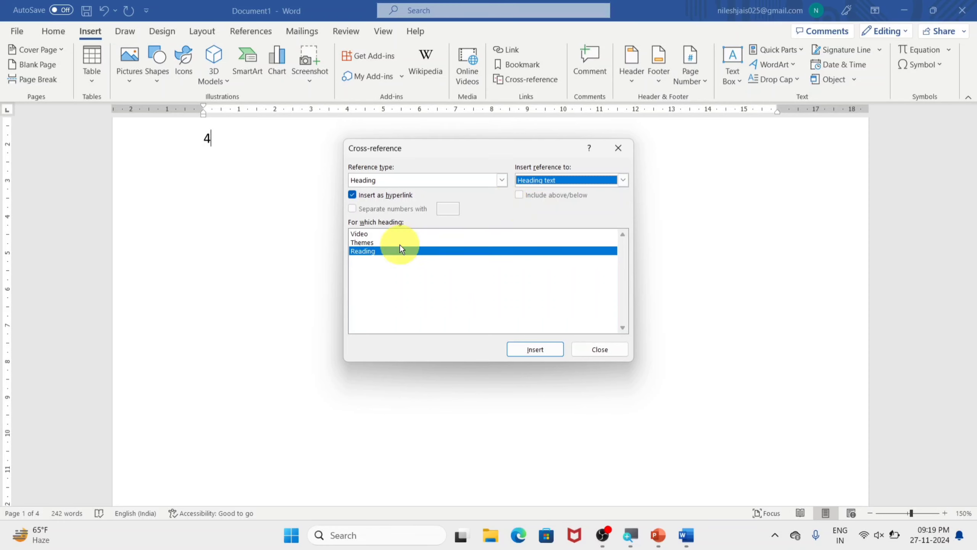
pyautogui.click(530, 345)
pyautogui.click(603, 351)
# Step: Follow the Video, Themes and Reading cross-reference links to their headings, returning to the first page between them
pyautogui.scroll(5, 285, 250)
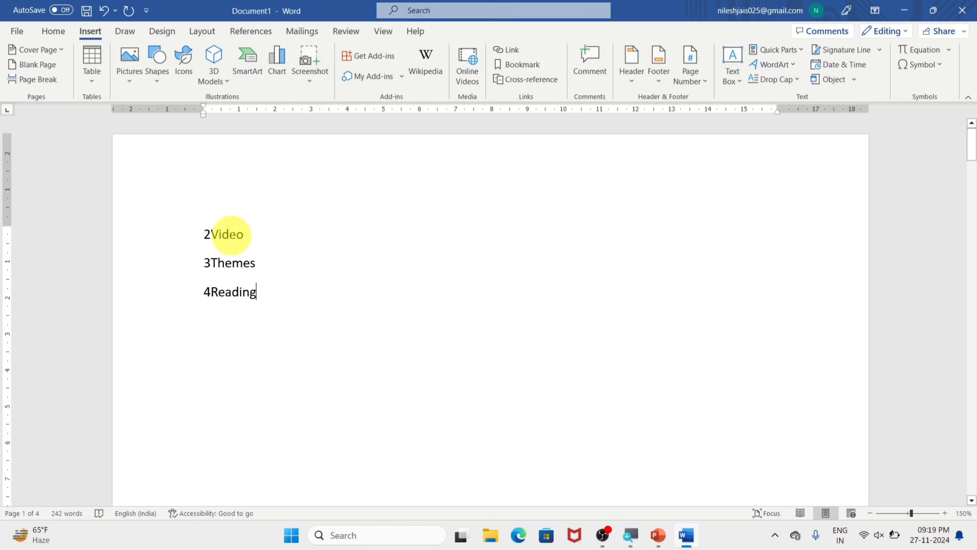
pyautogui.doubleClick(229, 238)
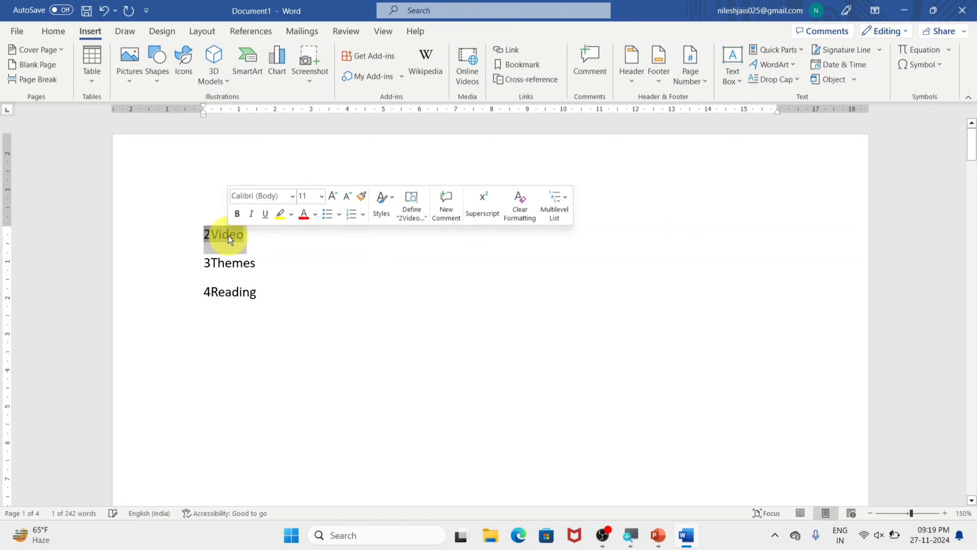
pyautogui.keyDown('ctrl'); pyautogui.click(228, 235); pyautogui.keyUp('ctrl')
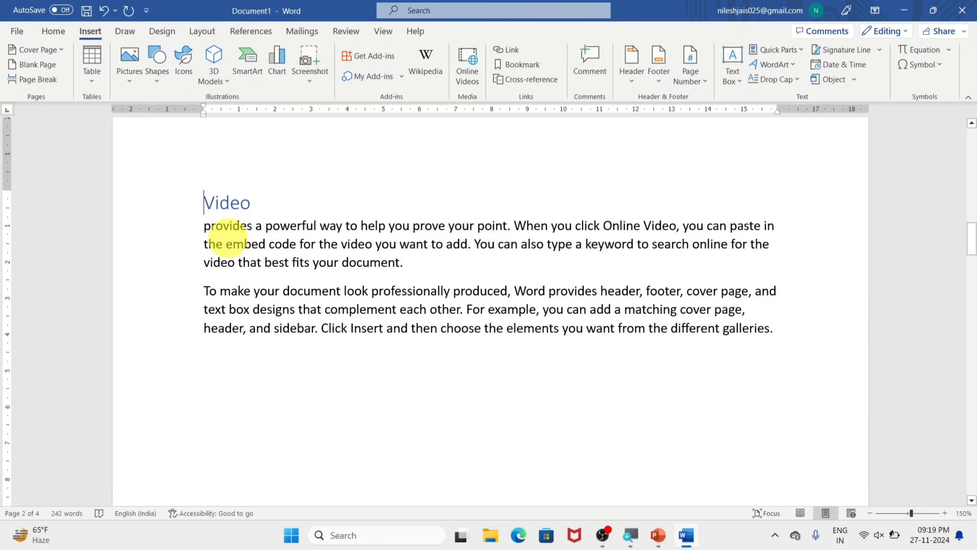
pyautogui.hotkey('ctrl', 'Home')
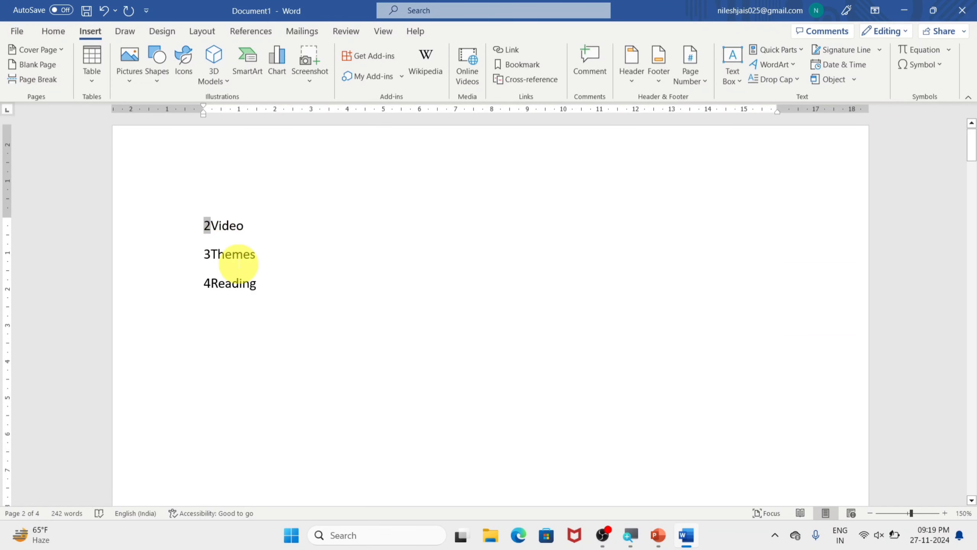
pyautogui.keyDown('ctrl'); pyautogui.click(236, 263); pyautogui.keyUp('ctrl')
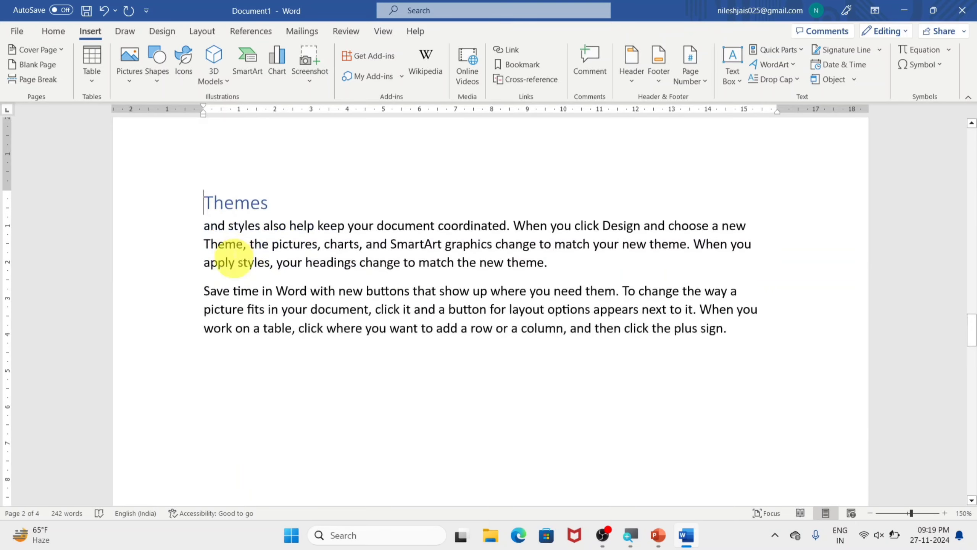
pyautogui.scroll(-5, 267, 200)
pyautogui.hotkey('ctrl', 'Home')
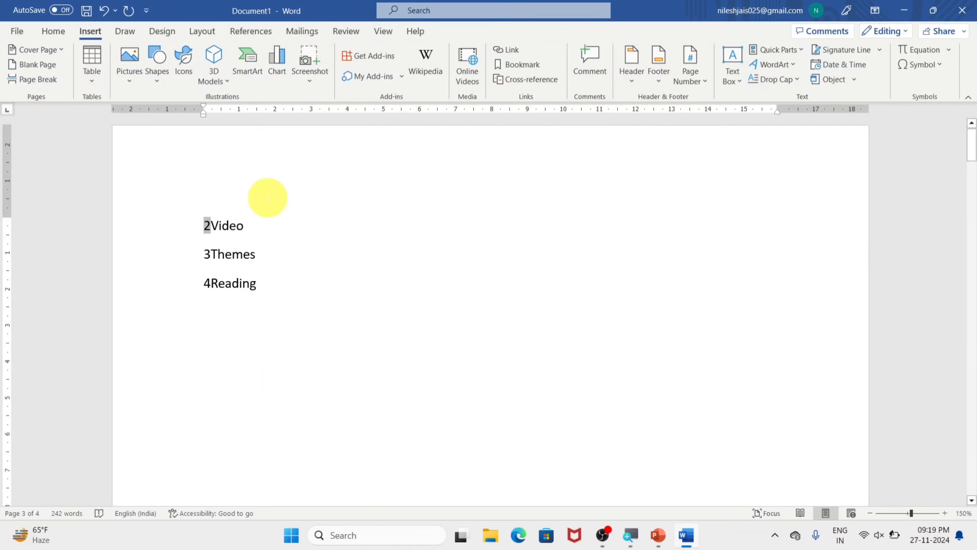
pyautogui.keyDown('ctrl'); pyautogui.click(227, 291); pyautogui.keyUp('ctrl')
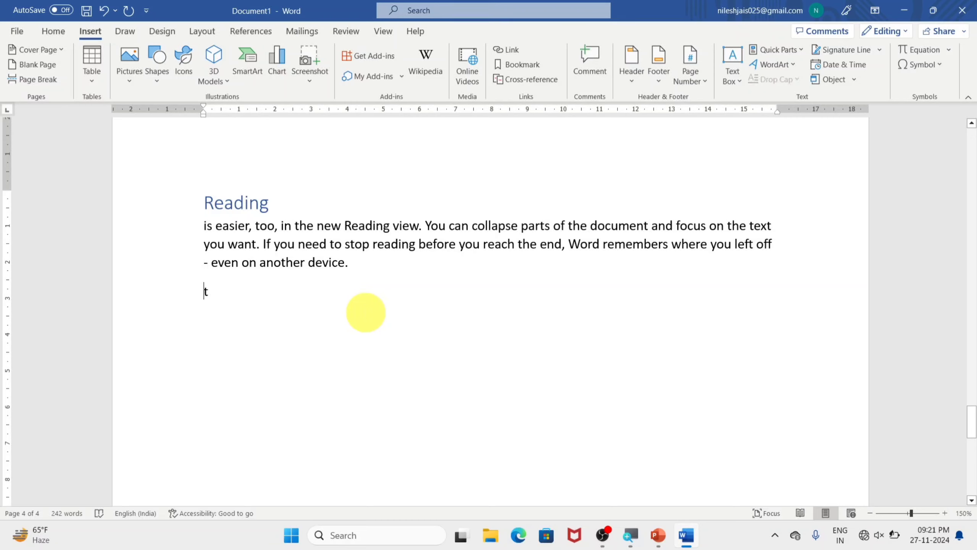
# Step: Add the words teacher and computer on separate lines below the Reading section's paragraph
pyautogui.write('eacher')
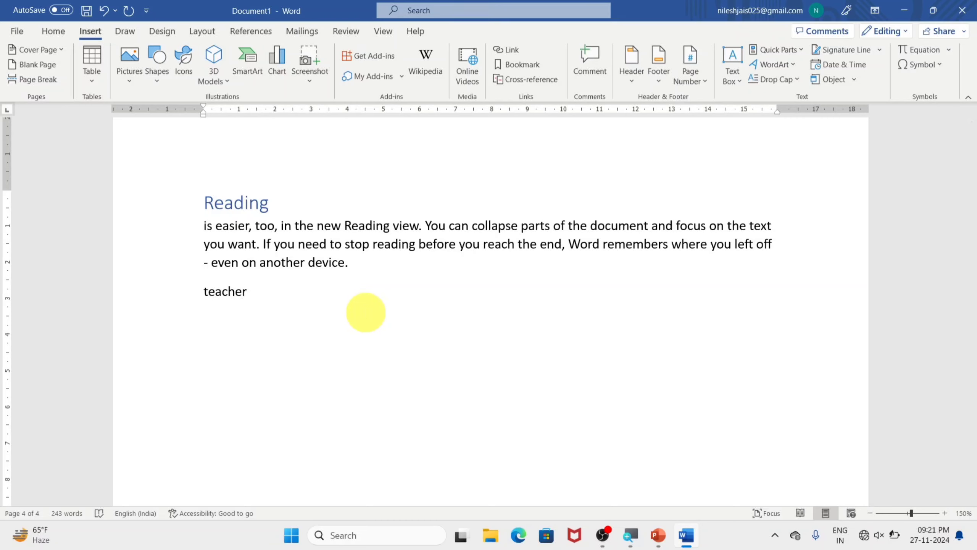
pyautogui.press('Return')
pyautogui.write('computer')
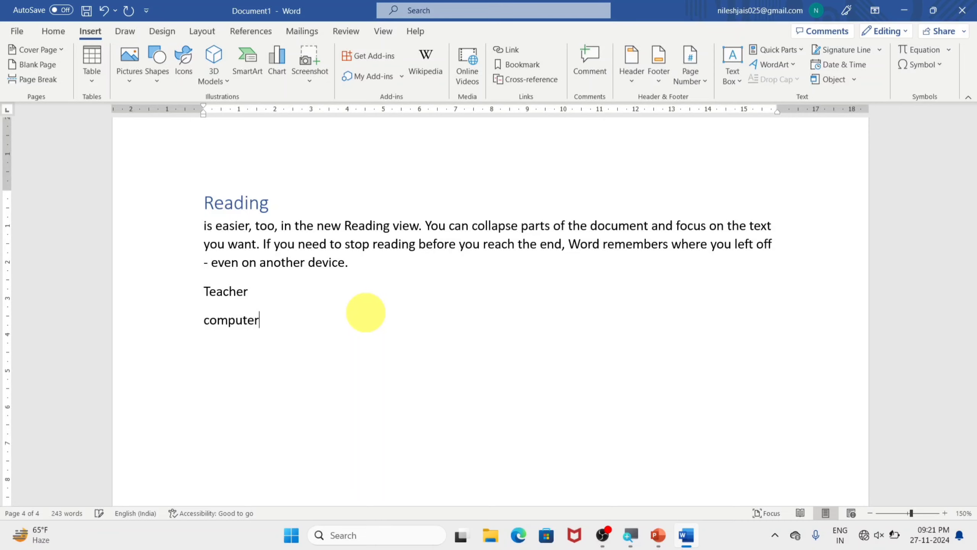
# Step: Attach a comment reading "Dell (60000)" to the word computer and post it
pyautogui.doubleClick(238, 324)
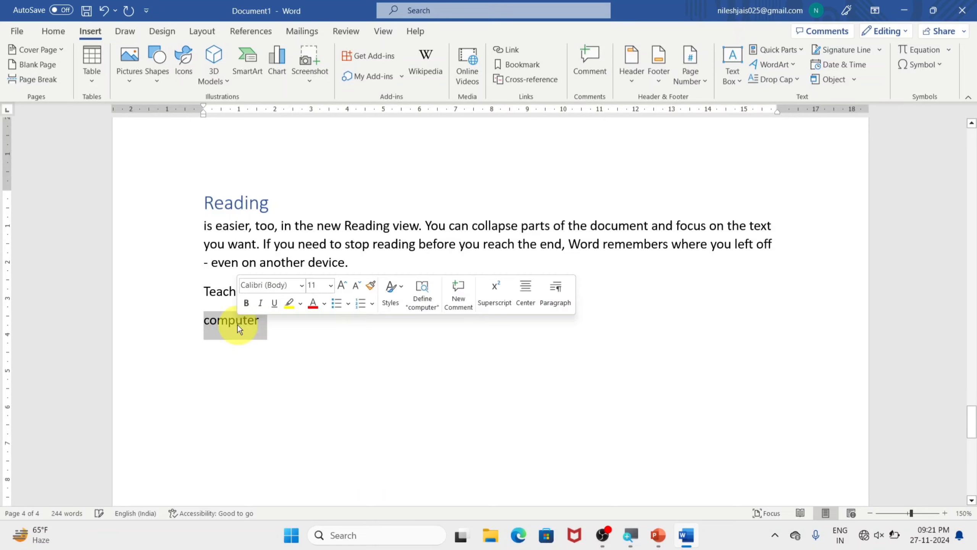
pyautogui.click(595, 59)
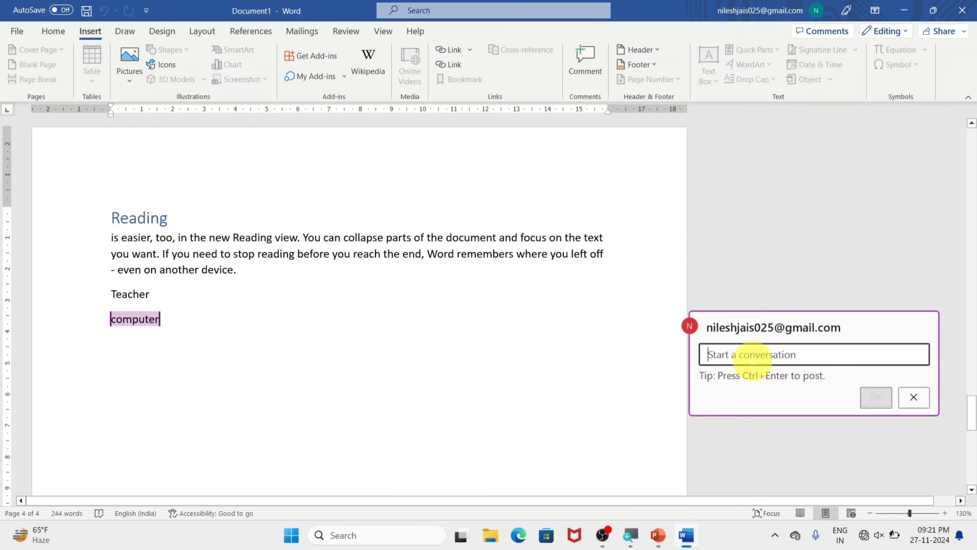
pyautogui.write('del')
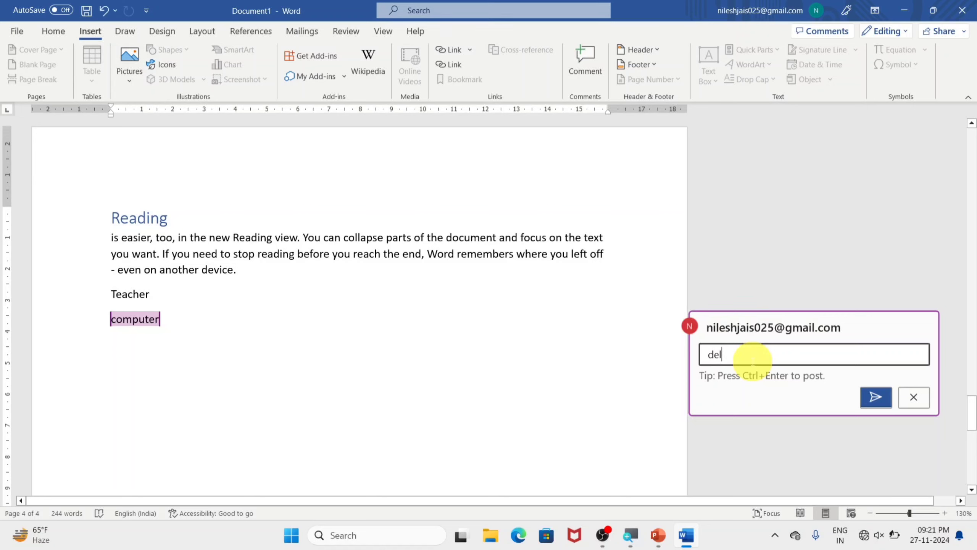
pyautogui.write('l (60000')
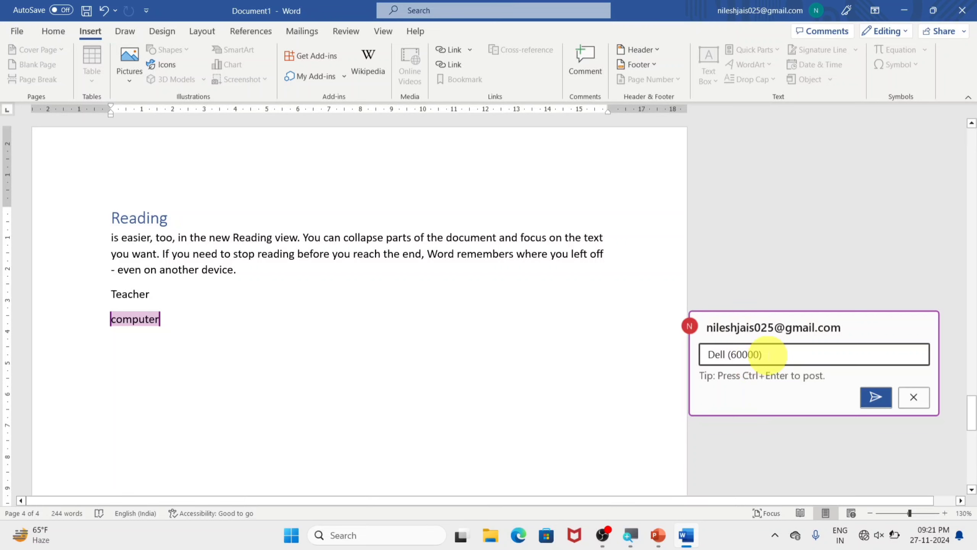
pyautogui.click(867, 399)
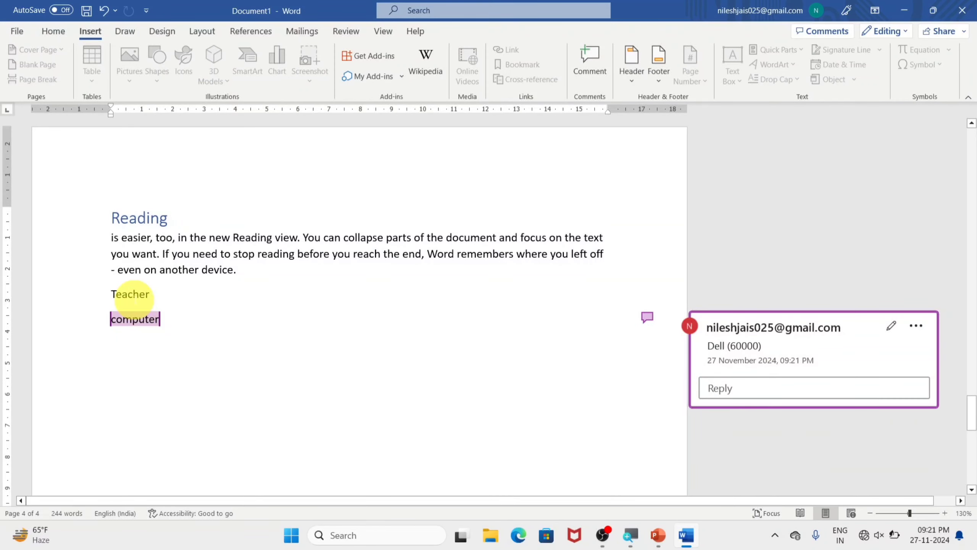
# Step: Attach a comment to the word Teacher with the teacher's first name followed by "(uttar pradesh)" and post it
pyautogui.doubleClick(126, 296)
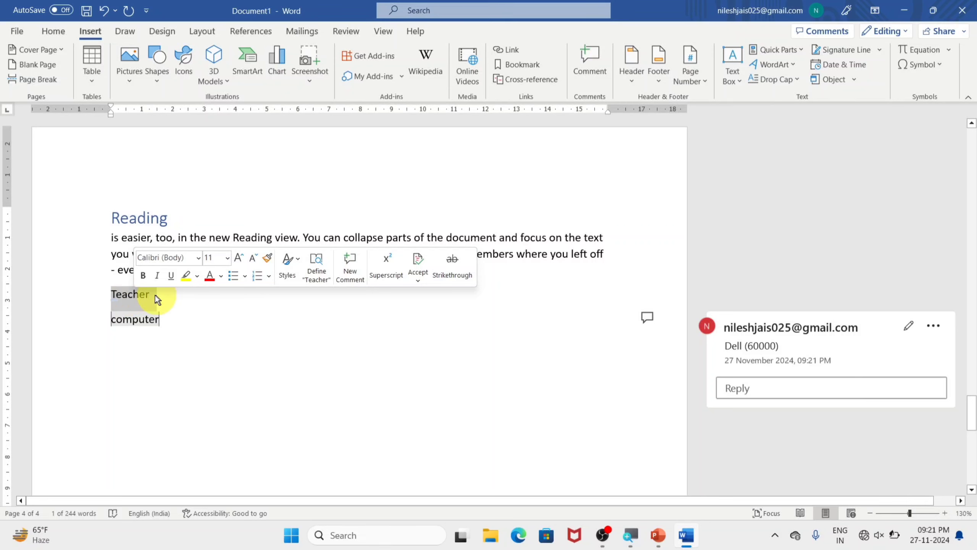
pyautogui.click(587, 64)
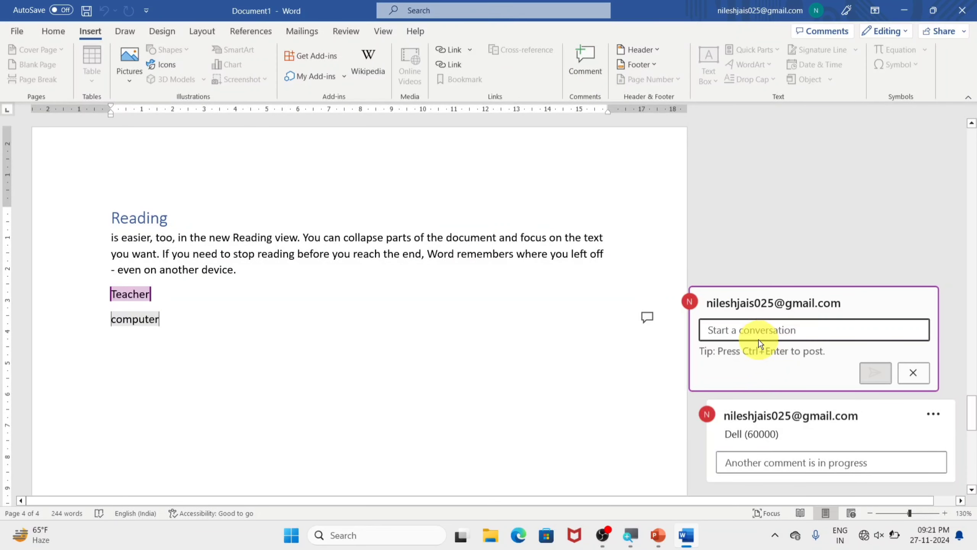
pyautogui.write('niles')
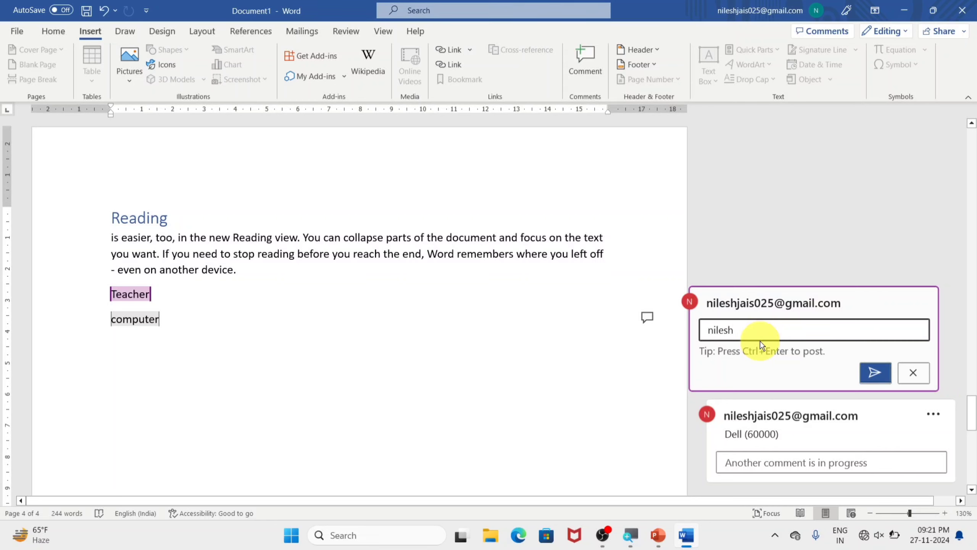
pyautogui.write('h ()')
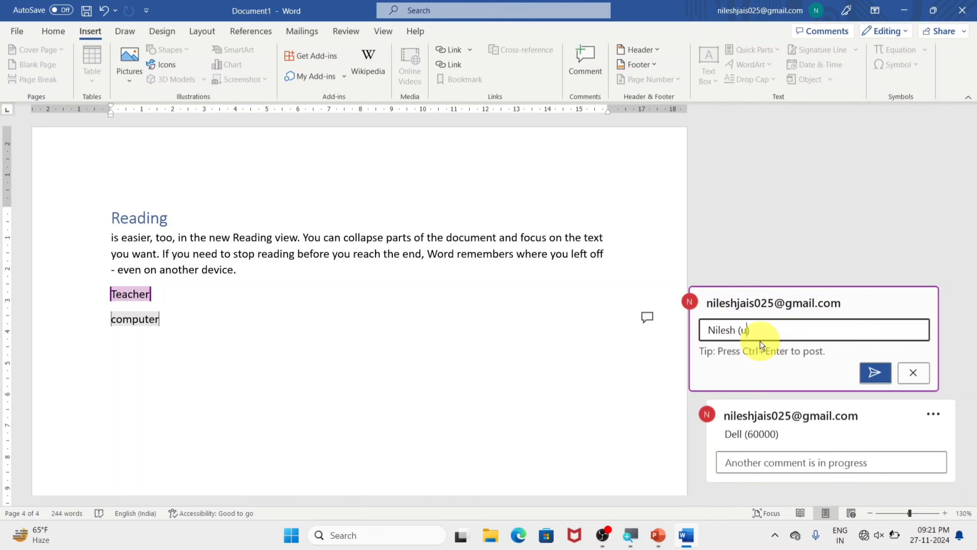
pyautogui.write('uttar pre')
pyautogui.press('BackSpace')
pyautogui.write('adehs')
pyautogui.press('BackSpace')
pyautogui.press('BackSpace')
pyautogui.write('sh')
pyautogui.click(872, 372)
# Step: Toggle the display of comments from the Review tools and leave the comment cards hidden
pyautogui.click(180, 291)
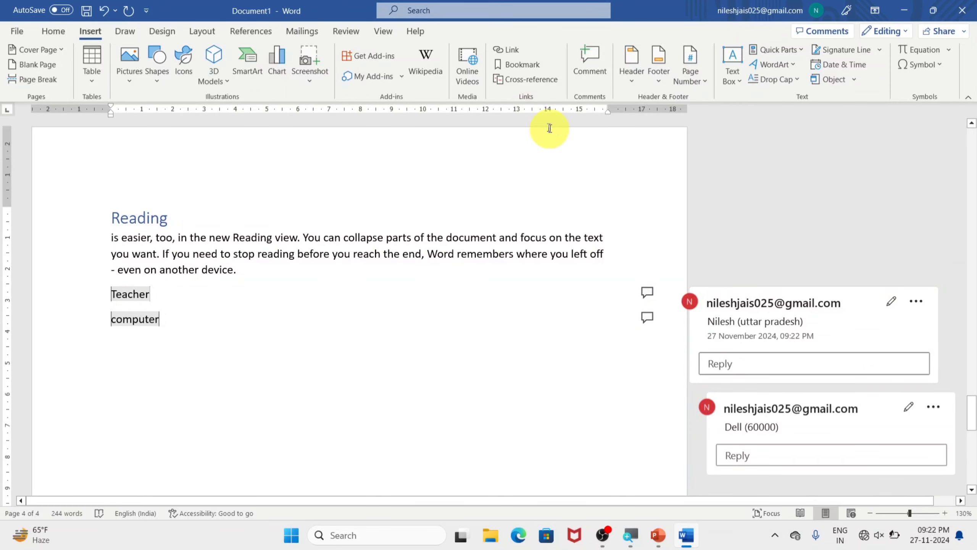
pyautogui.click(347, 31)
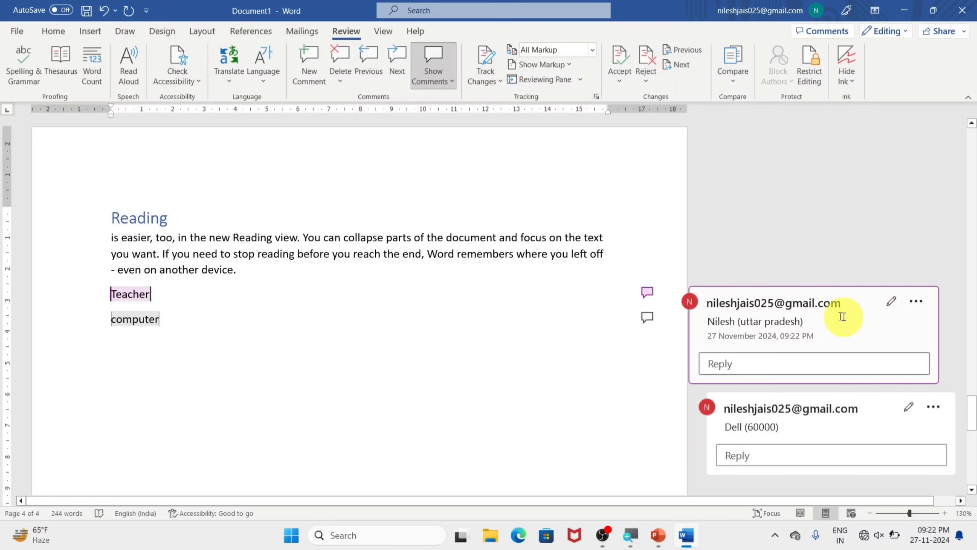
pyautogui.click(425, 48)
pyautogui.click(428, 49)
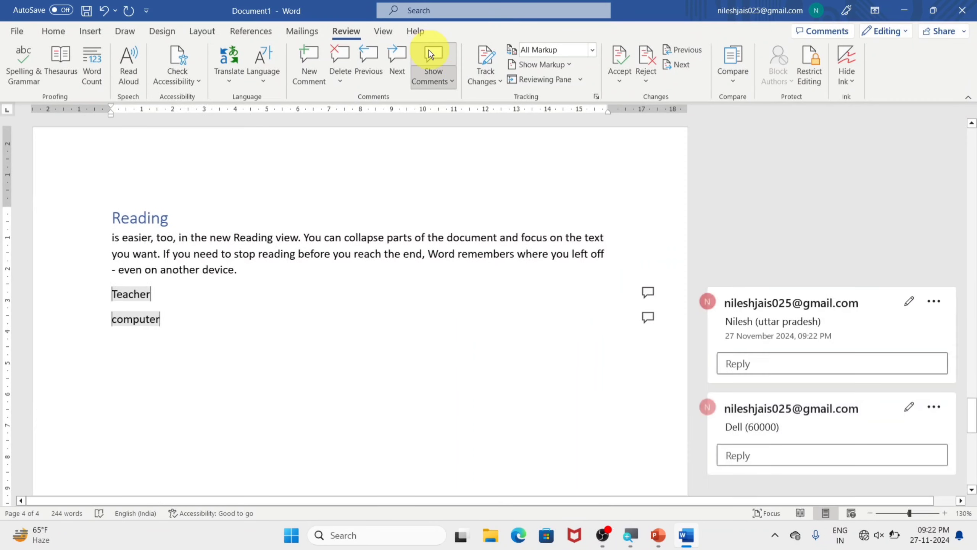
pyautogui.click(429, 50)
# Step: View the comments on Teacher and computer in turn from their page markers, hiding the comment cards each time
pyautogui.click(271, 295)
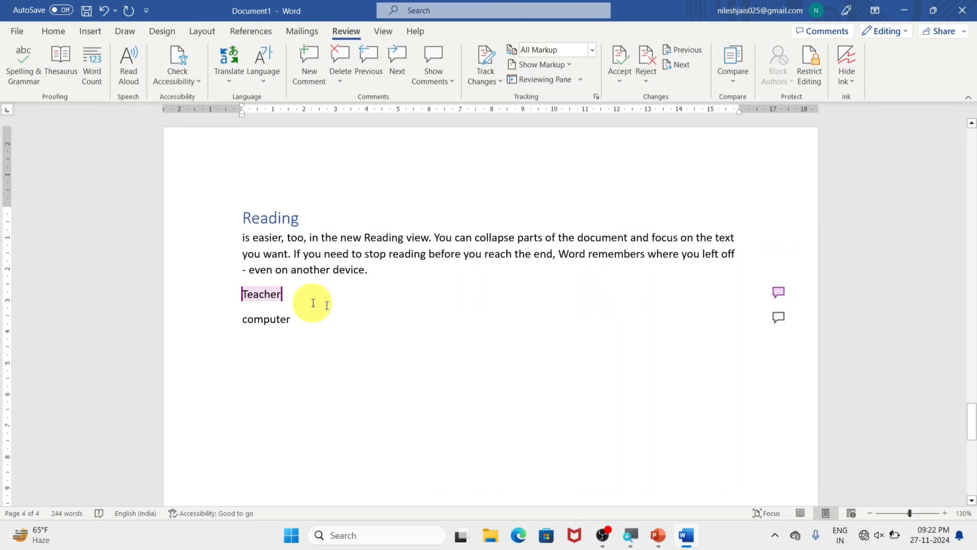
pyautogui.click(777, 292)
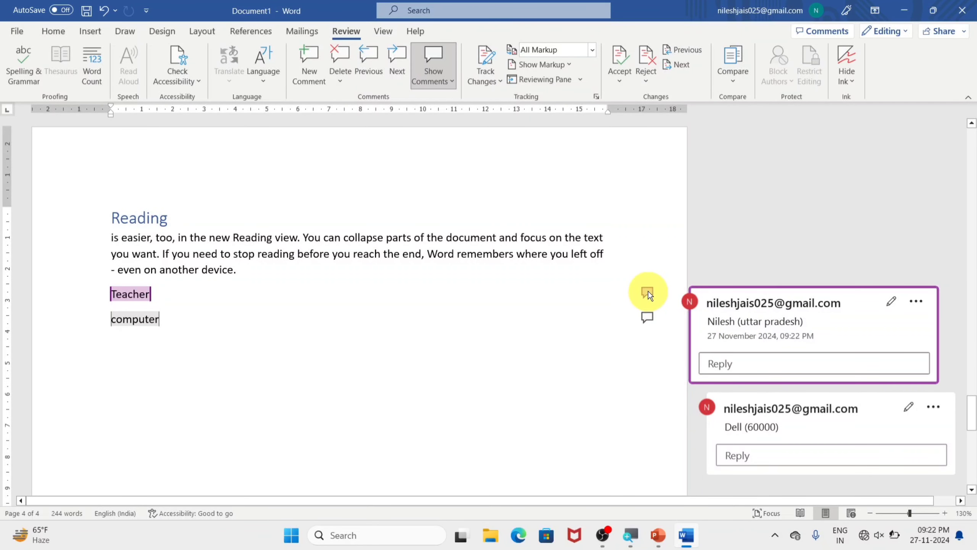
pyautogui.click(434, 65)
pyautogui.click(286, 330)
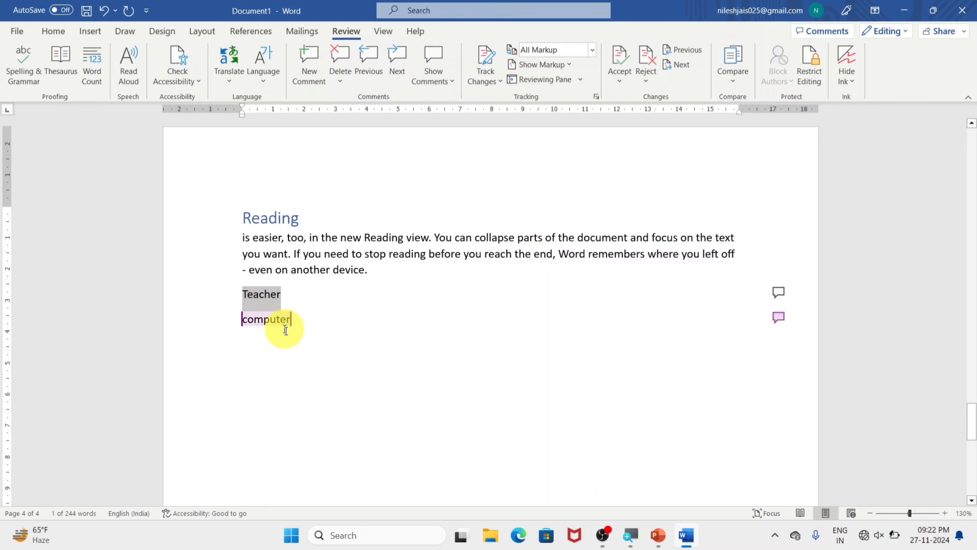
pyautogui.click(779, 317)
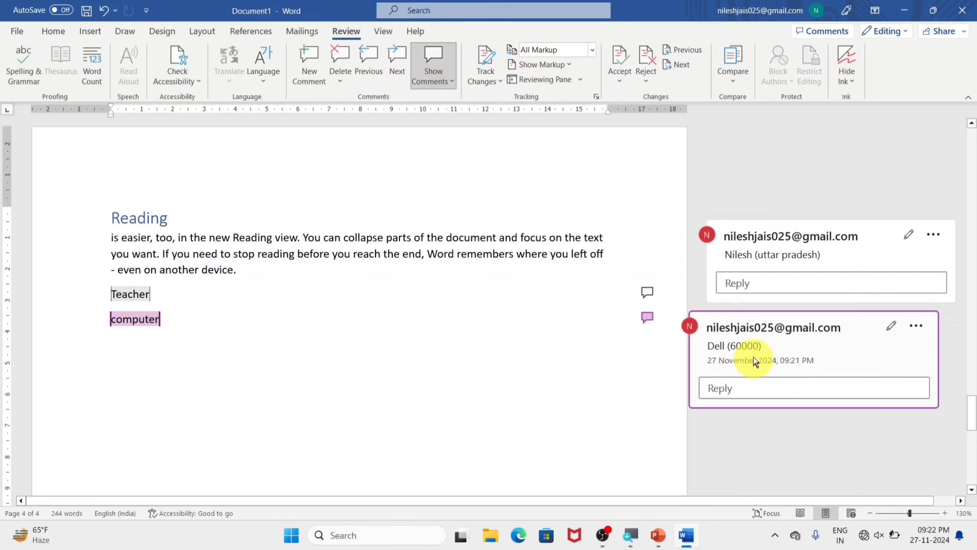
pyautogui.click(426, 57)
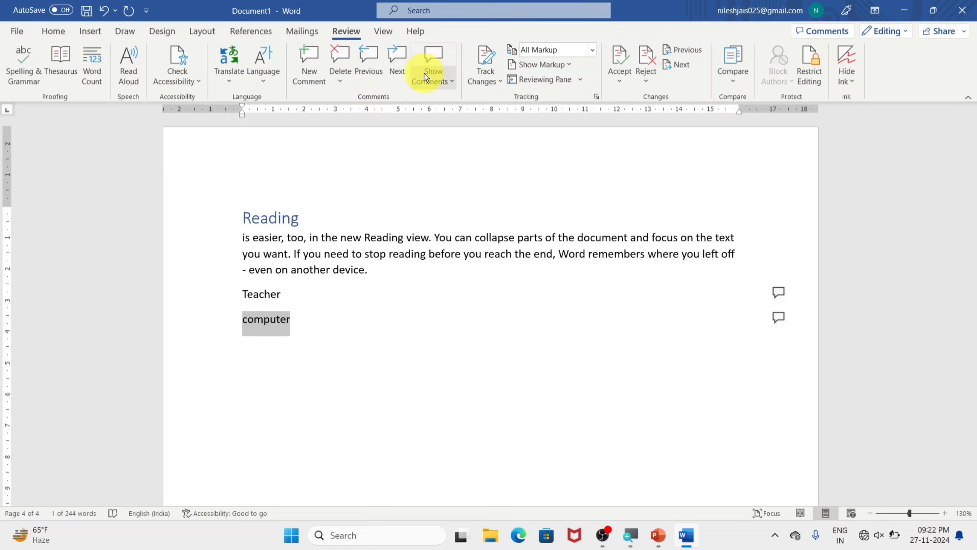
# Step: Delete all comments in the document
pyautogui.click(339, 81)
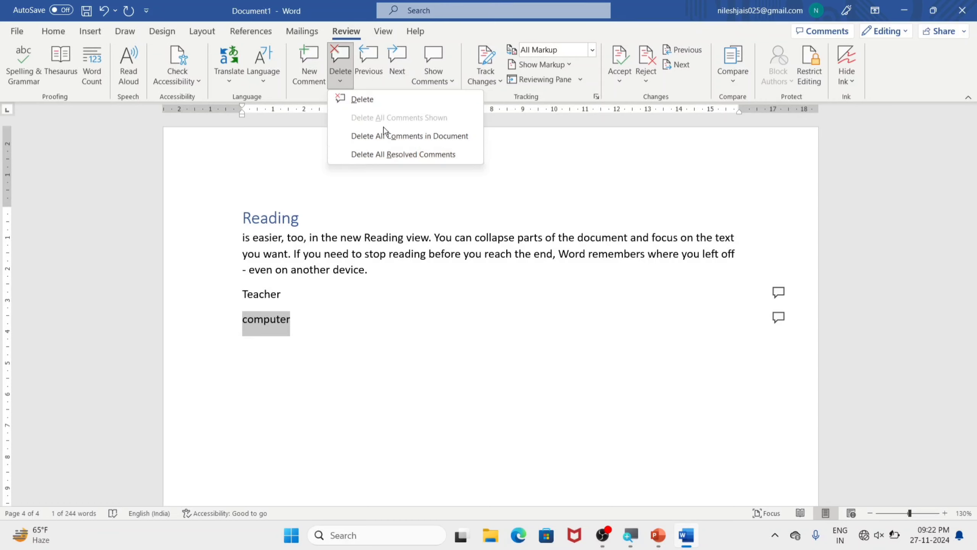
pyautogui.click(429, 133)
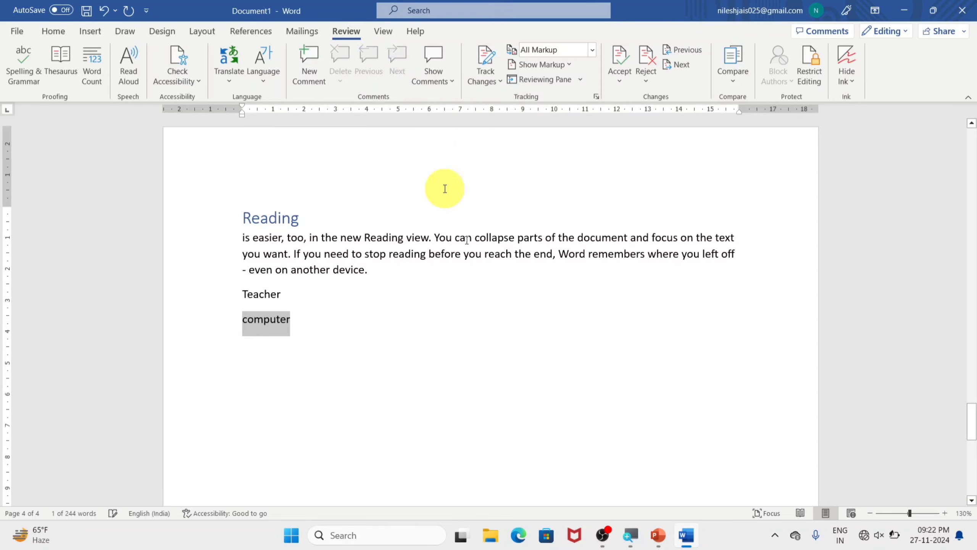
pyautogui.click(338, 312)
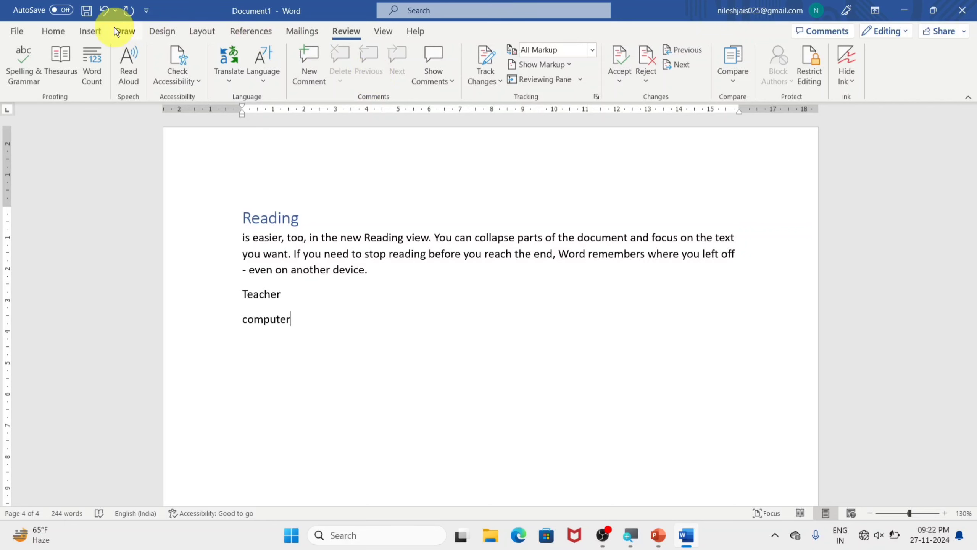
pyautogui.click(99, 32)
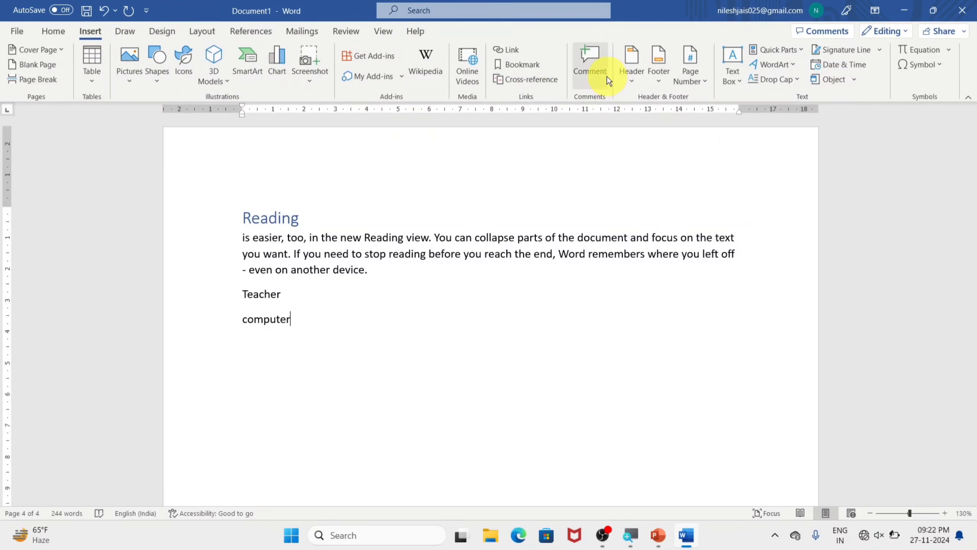
pyautogui.click(345, 29)
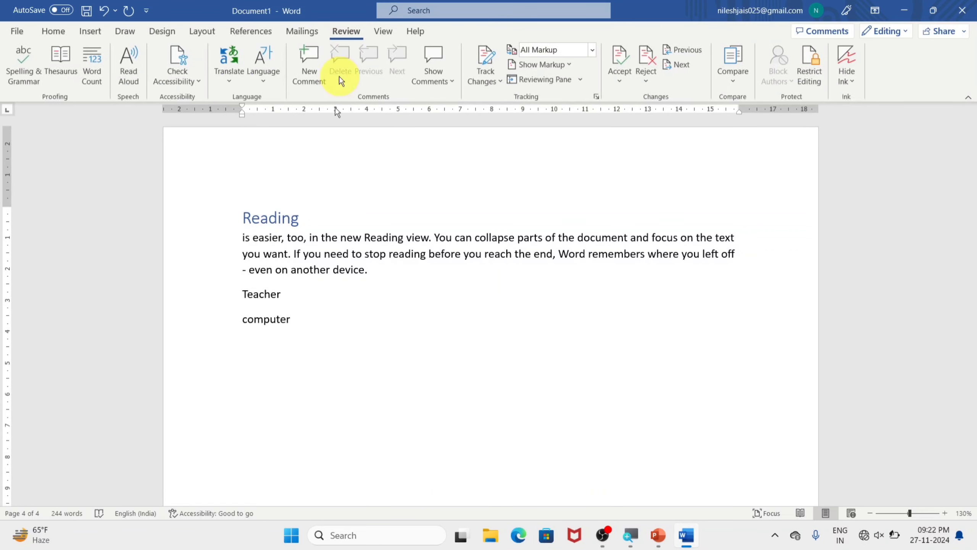
# Step: Replace the entire document content with sample paragraphs generated by =rand(200)
pyautogui.click(85, 33)
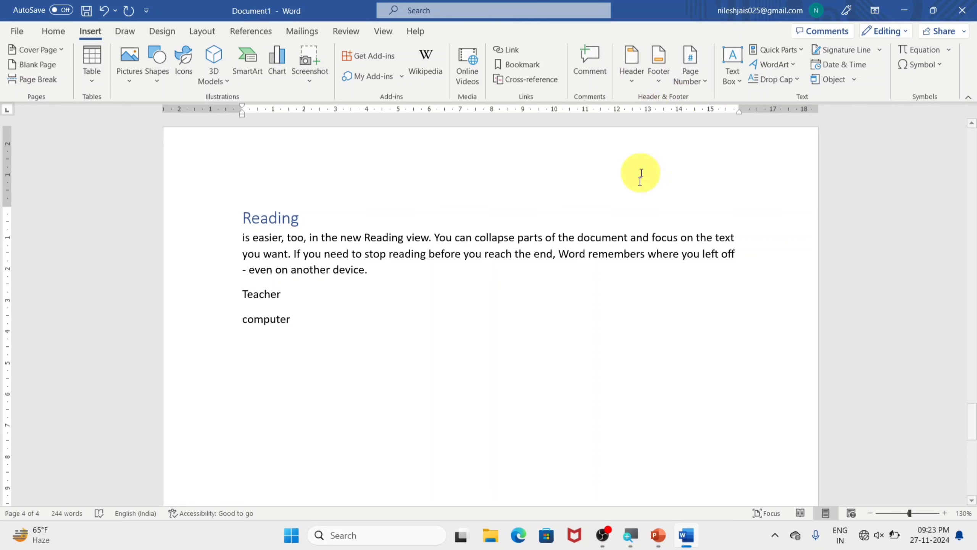
pyautogui.hotkey('ctrl', 'a')
pyautogui.press('Delete')
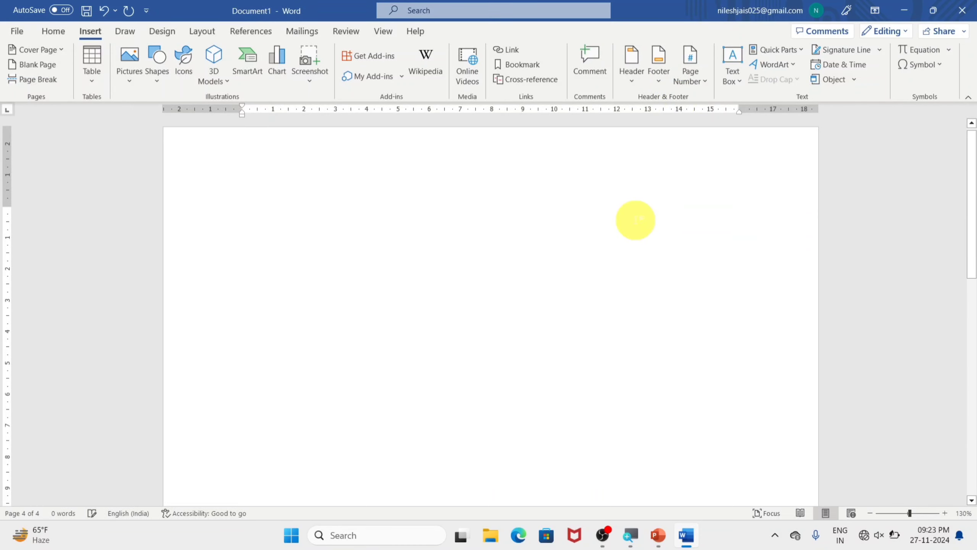
pyautogui.write('=rand(20')
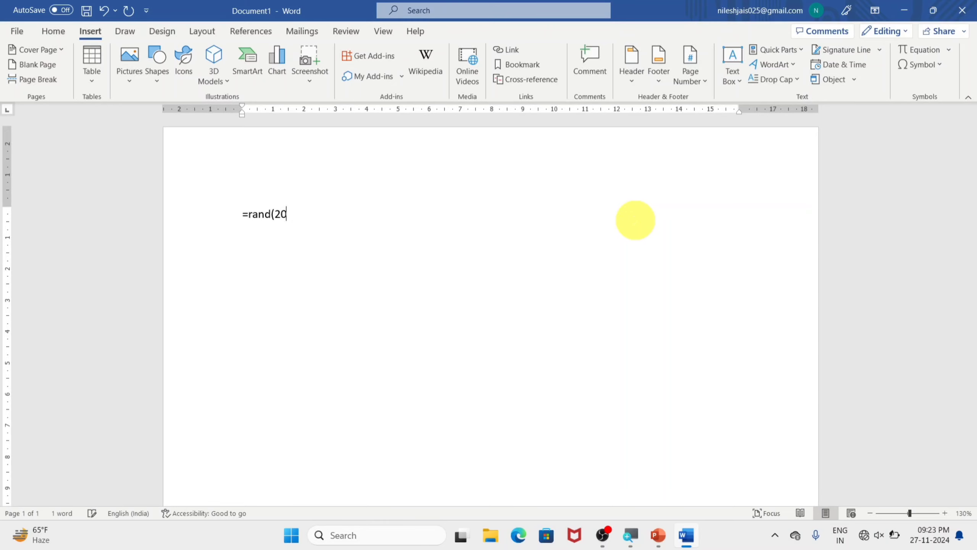
pyautogui.write('0)')
pyautogui.press('Return')
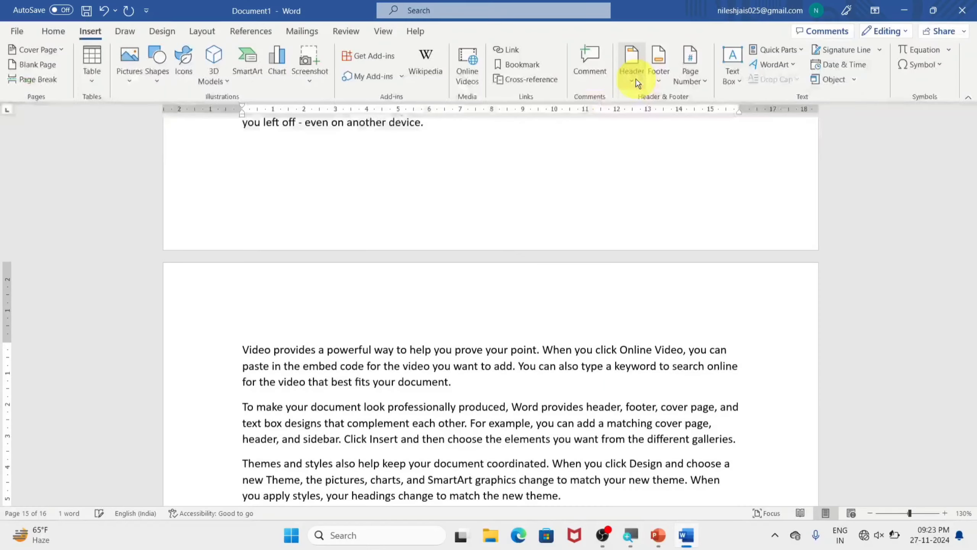
# Step: Browse the built-in header designs, insert the Blank header with the teacher's first name as its text, and leave header editing
pyautogui.click(609, 166)
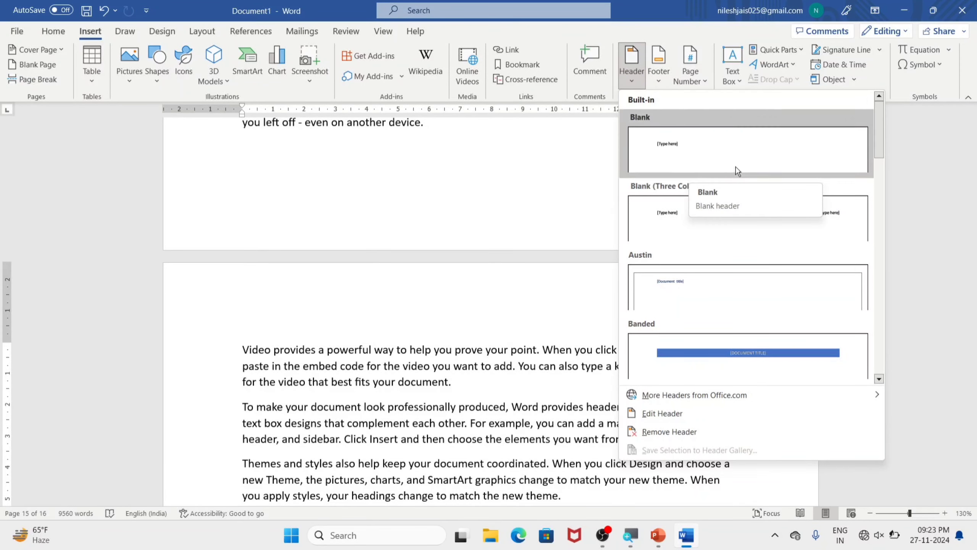
pyautogui.scroll(-3, 816, 221)
pyautogui.scroll(-6, 762, 180)
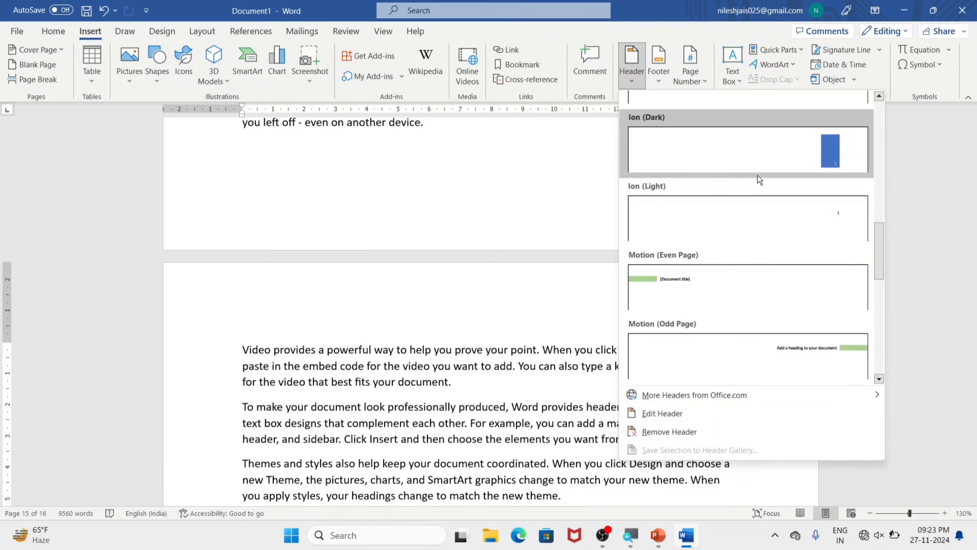
pyautogui.scroll(3, 759, 181)
pyautogui.scroll(-3, 750, 208)
pyautogui.scroll(-6, 709, 287)
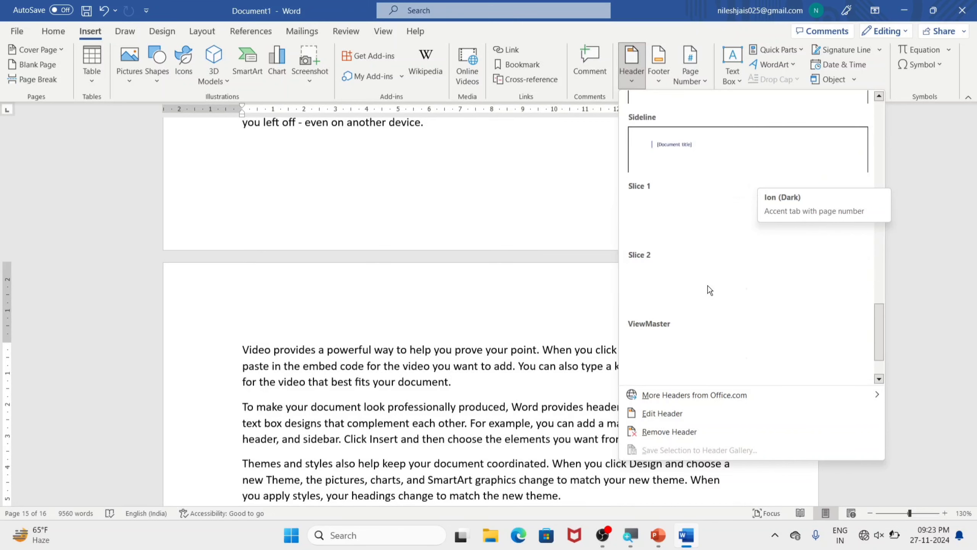
pyautogui.scroll(15, 703, 264)
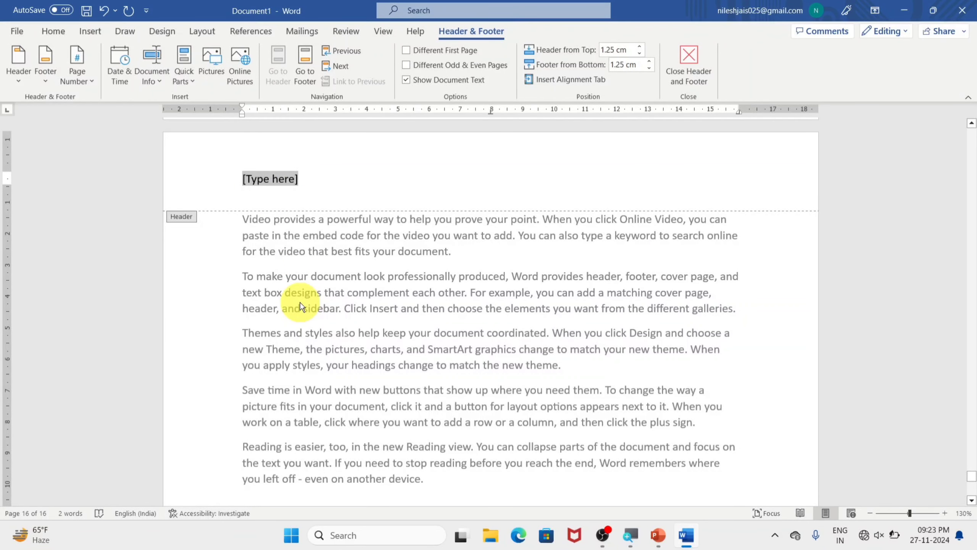
pyautogui.write('nilesh')
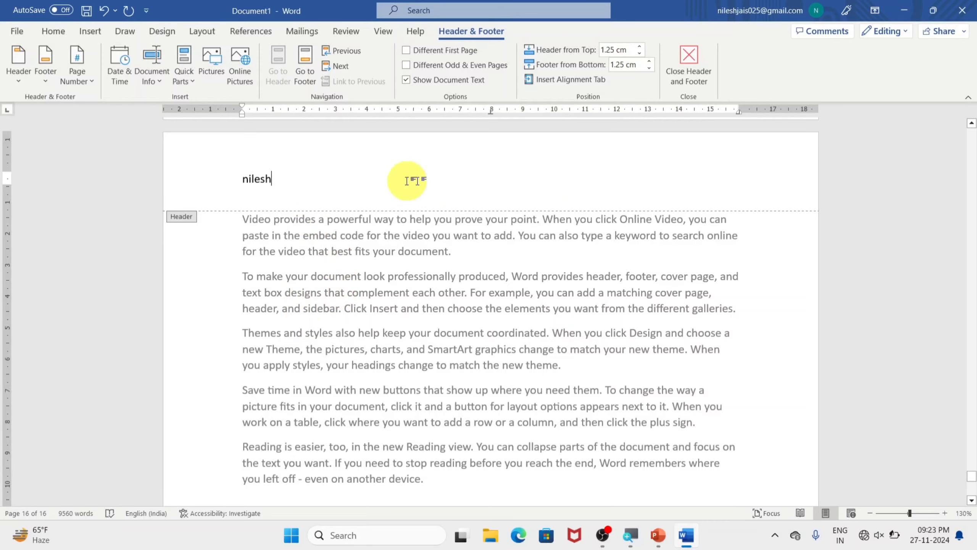
pyautogui.click(701, 67)
# Step: Edit the existing header to read the teacher's first name followed by "computer classes" and close the header
pyautogui.scroll(10, 246, 178)
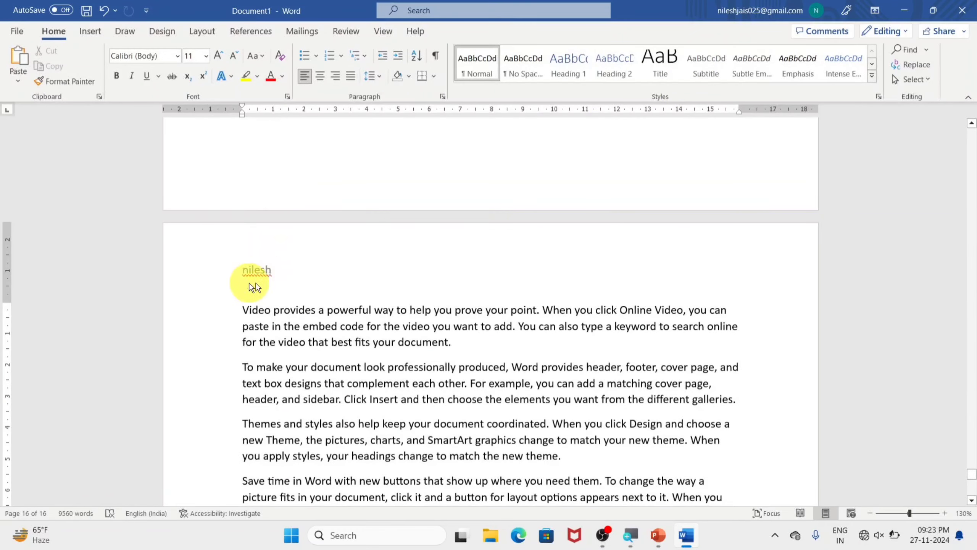
pyautogui.scroll(10, 263, 275)
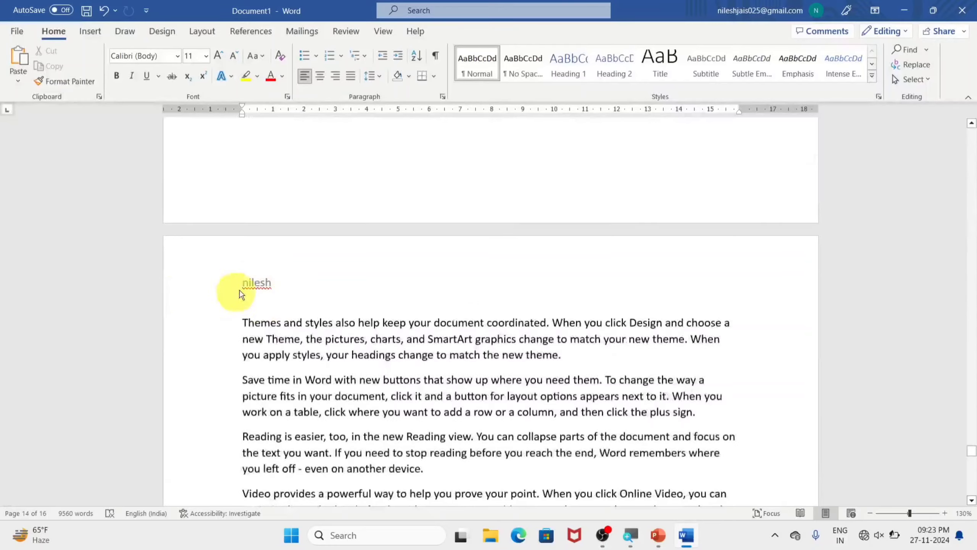
pyautogui.scroll(5, 253, 285)
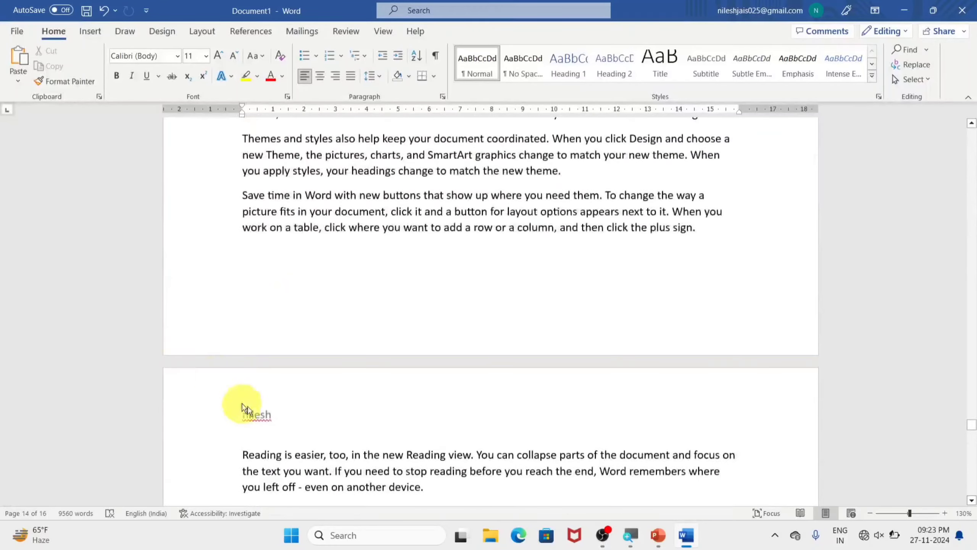
pyautogui.doubleClick(307, 371)
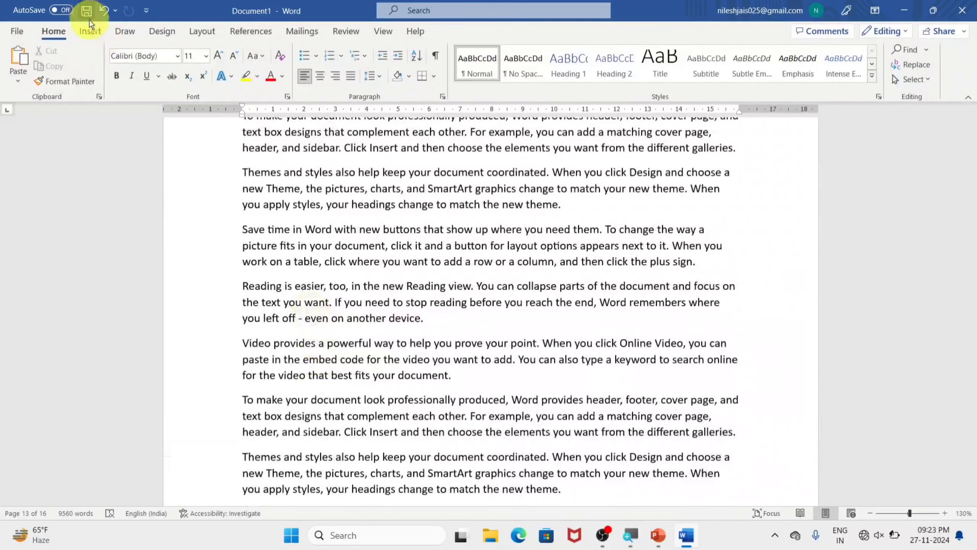
pyautogui.click(90, 29)
pyautogui.click(632, 88)
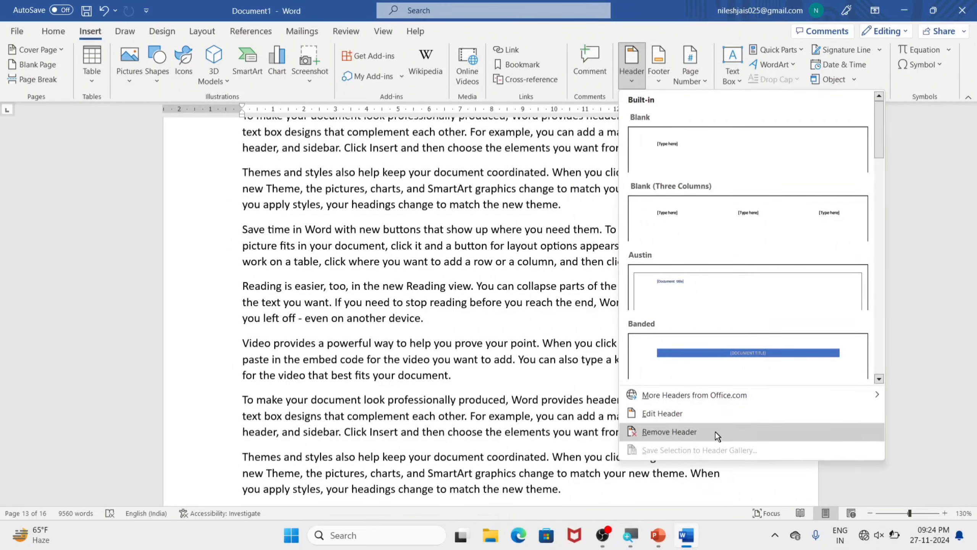
pyautogui.click(684, 412)
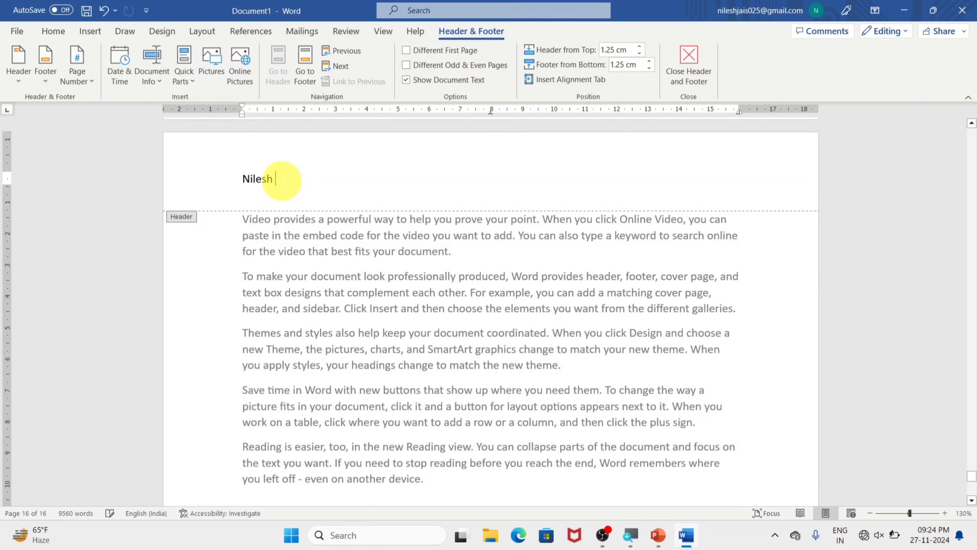
pyautogui.write('uter classes')
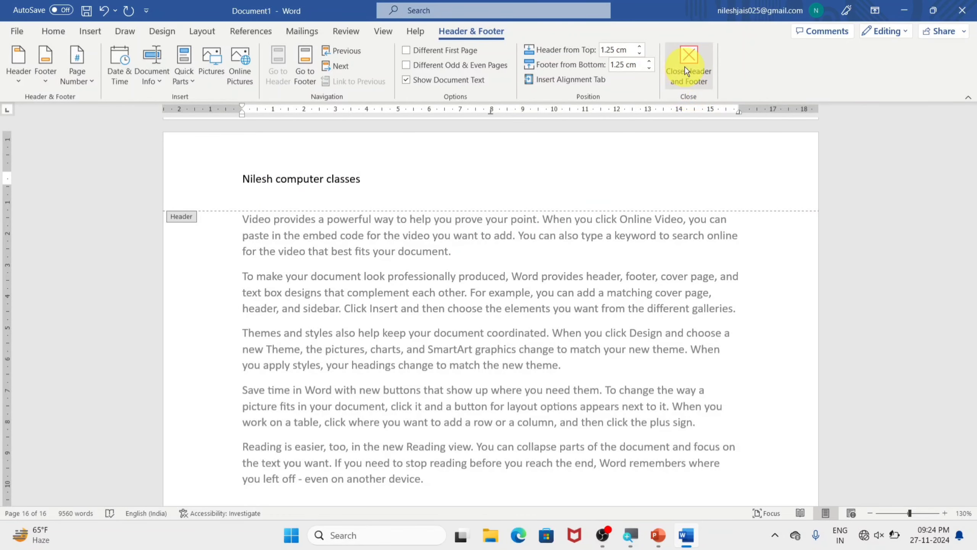
pyautogui.click(685, 66)
# Step: Check the header on several pages and remove it from the document
pyautogui.scroll(5, 404, 229)
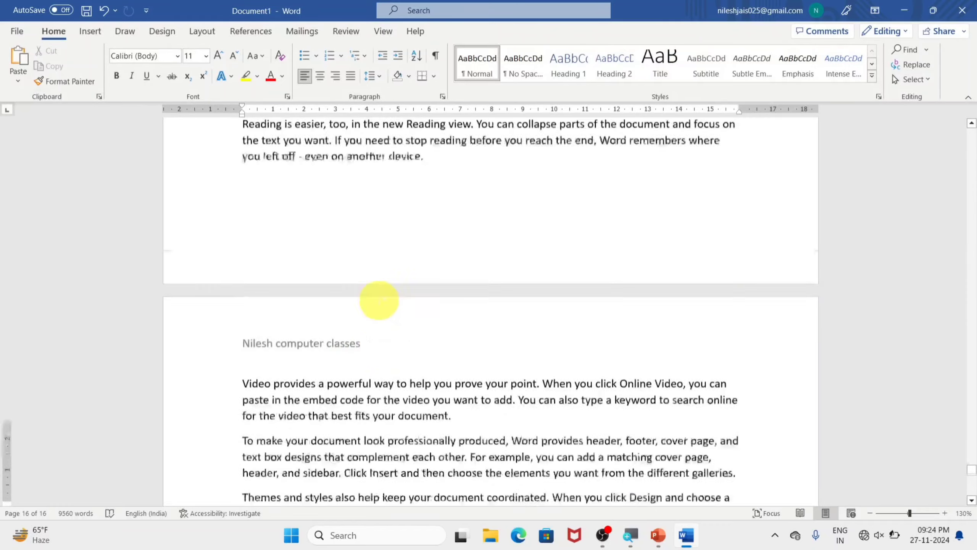
pyautogui.scroll(15, 379, 300)
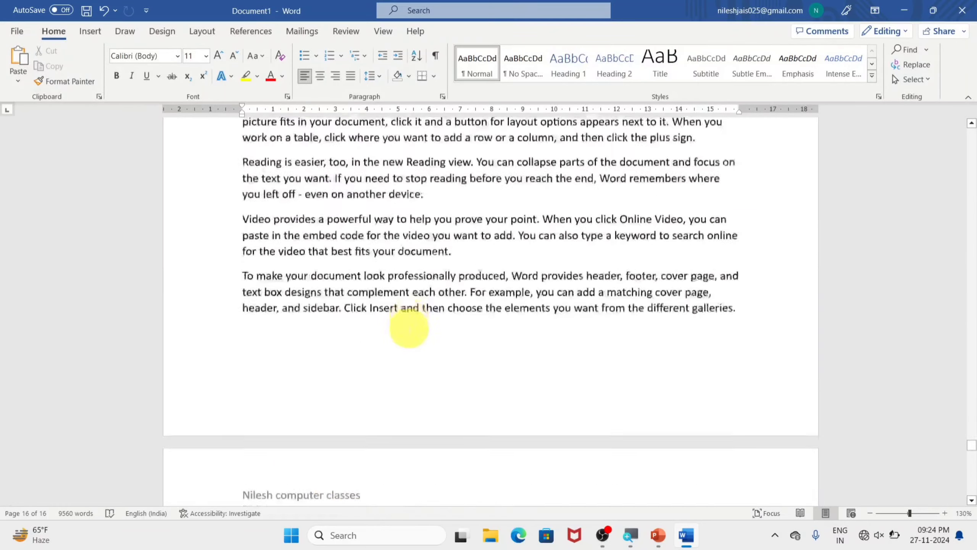
pyautogui.scroll(15, 409, 328)
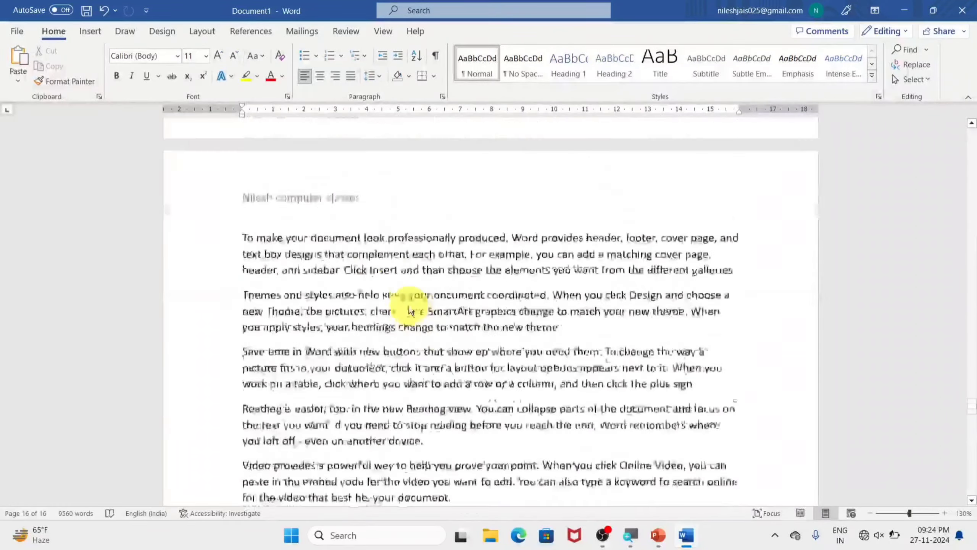
pyautogui.scroll(5, 410, 310)
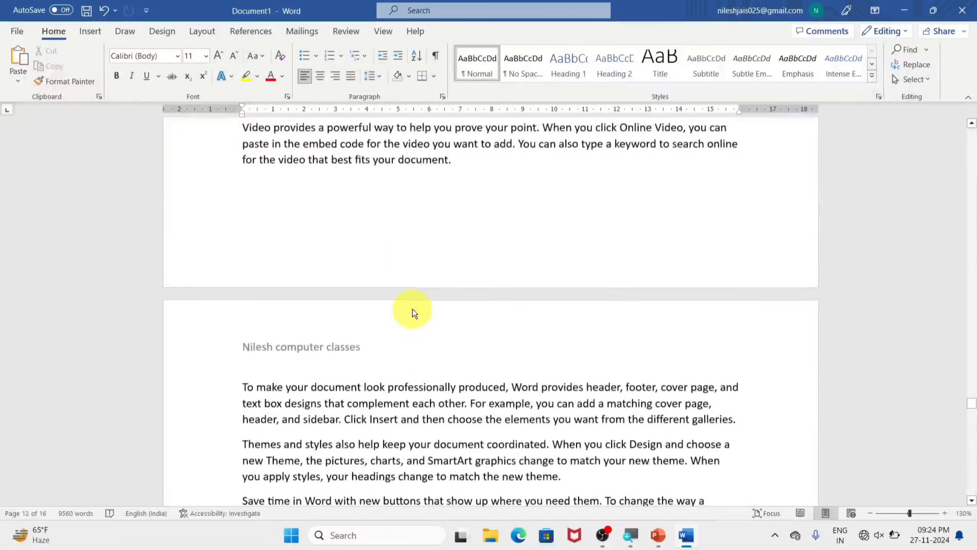
pyautogui.click(89, 30)
pyautogui.click(635, 84)
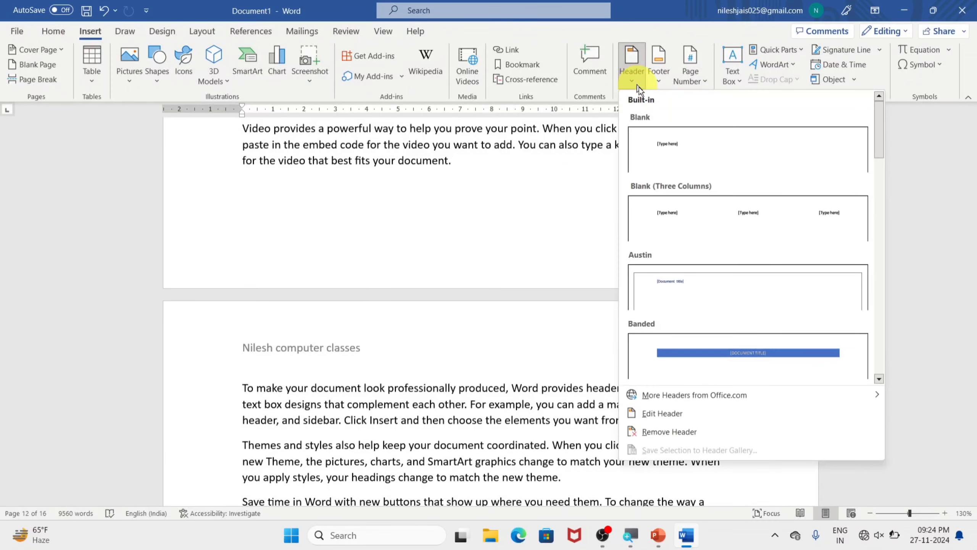
pyautogui.click(741, 434)
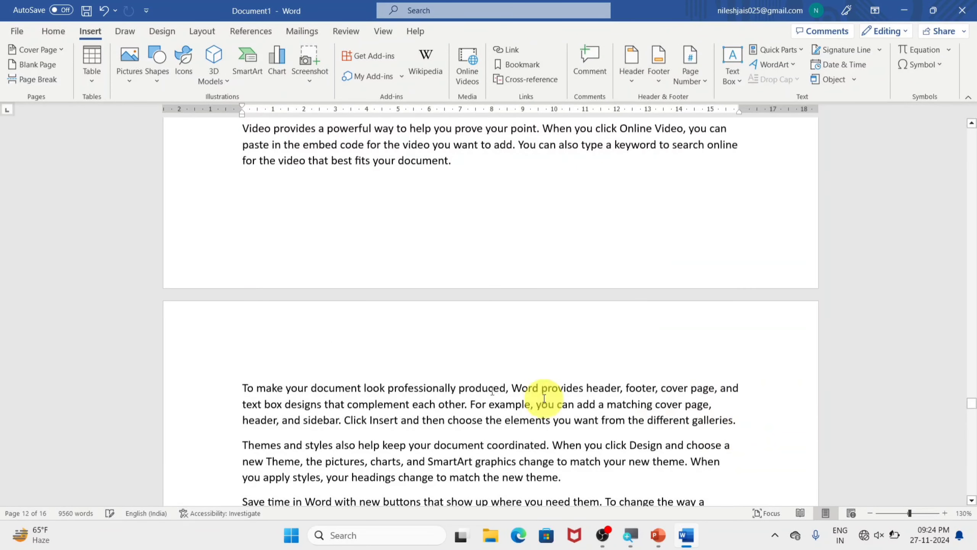
# Step: Insert the Blank (Three Columns) header and enter "Gorakhpur" in its first placeholder
pyautogui.scroll(-10, 403, 351)
pyautogui.scroll(-10, 397, 354)
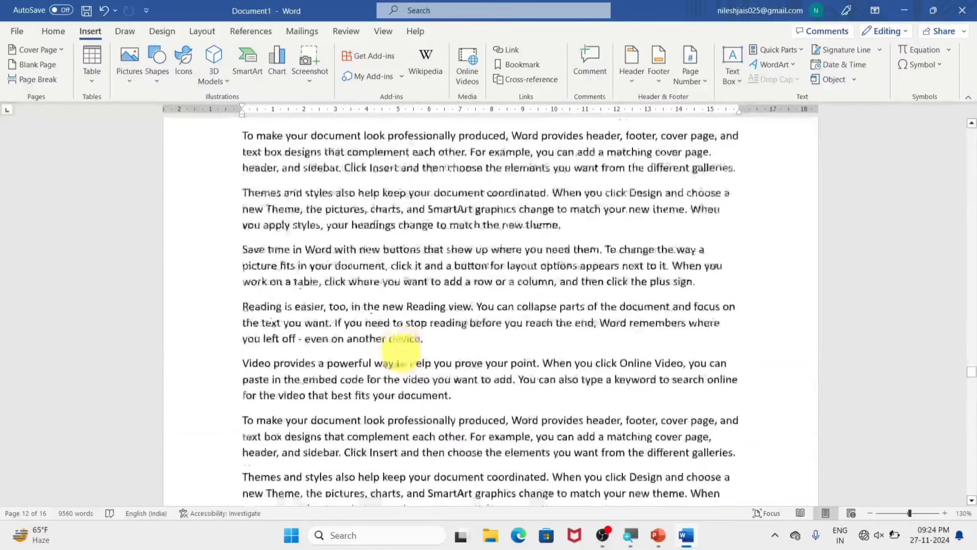
pyautogui.scroll(10, 401, 351)
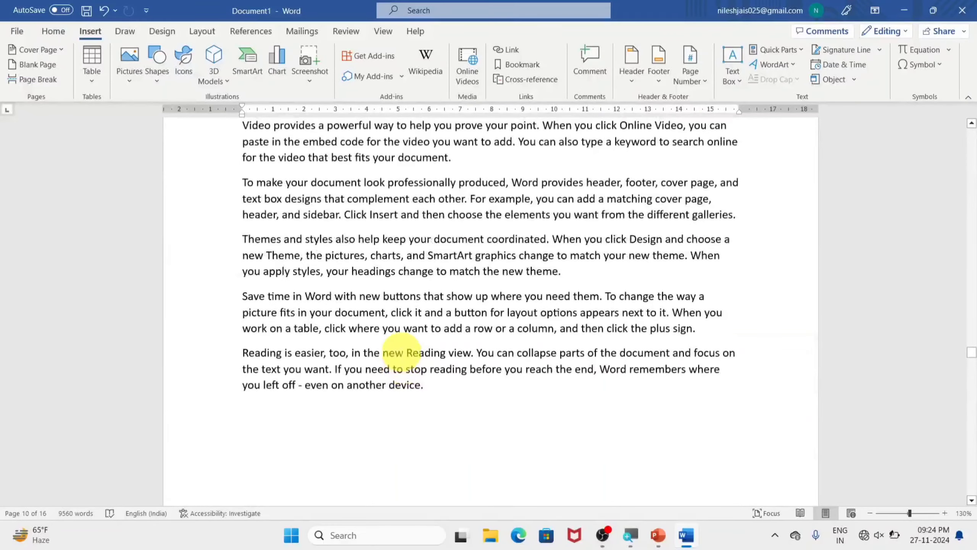
pyautogui.click(631, 77)
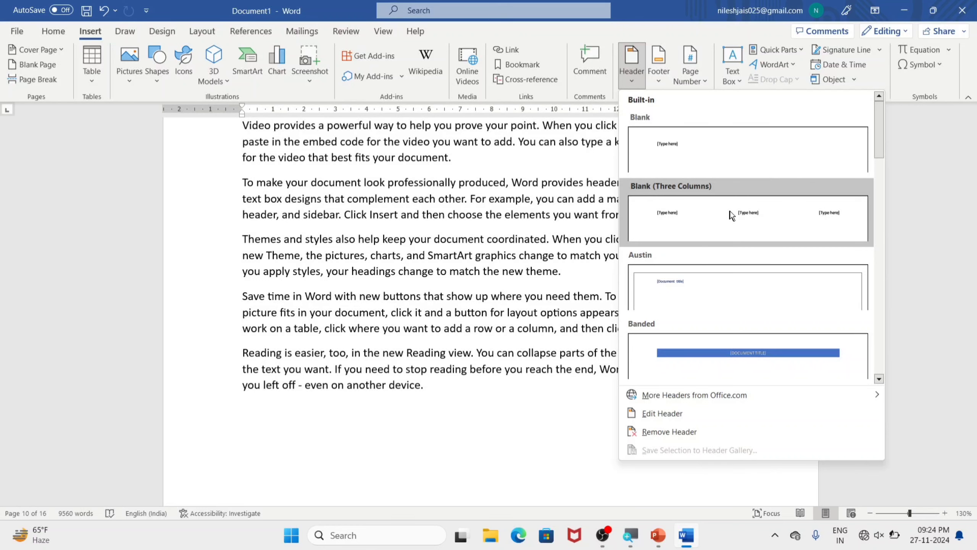
pyautogui.scroll(-1, 731, 216)
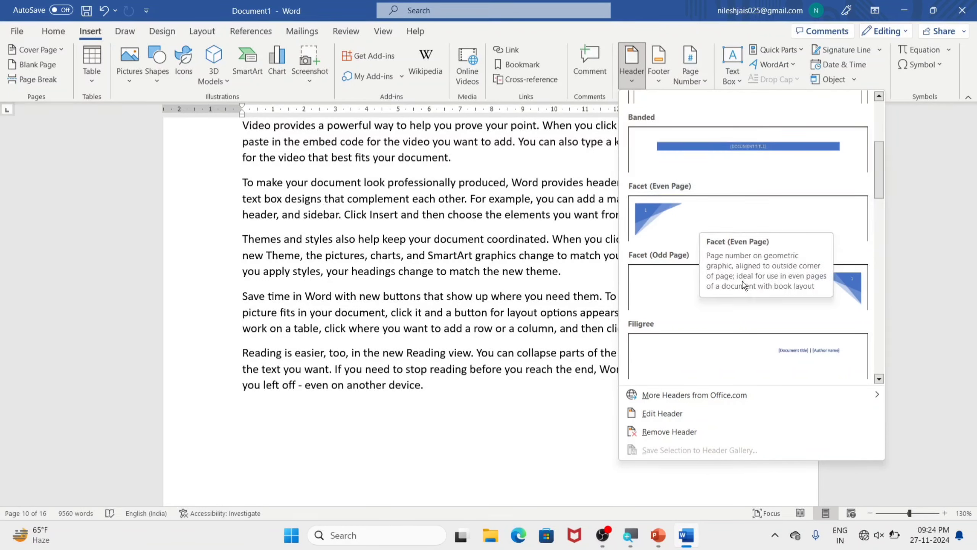
pyautogui.scroll(1, 742, 274)
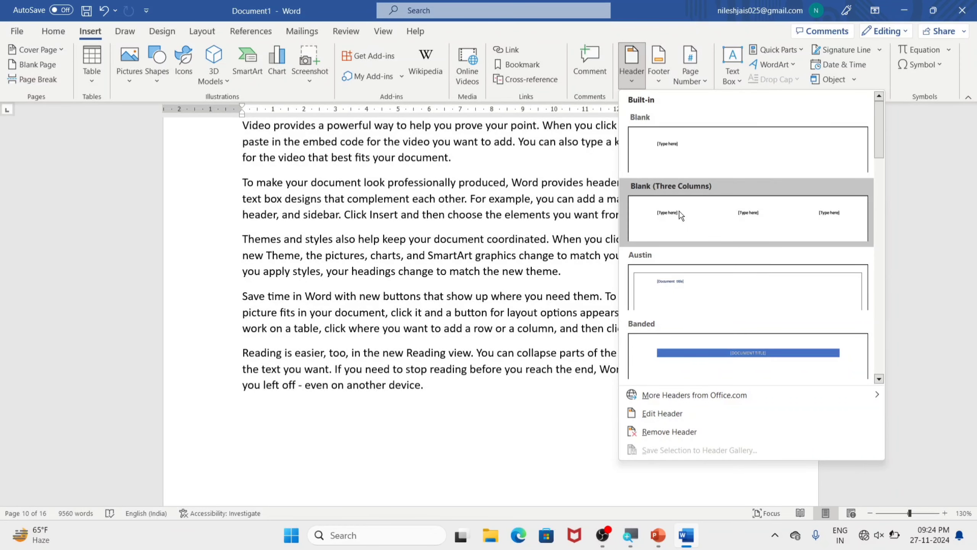
pyautogui.click(771, 189)
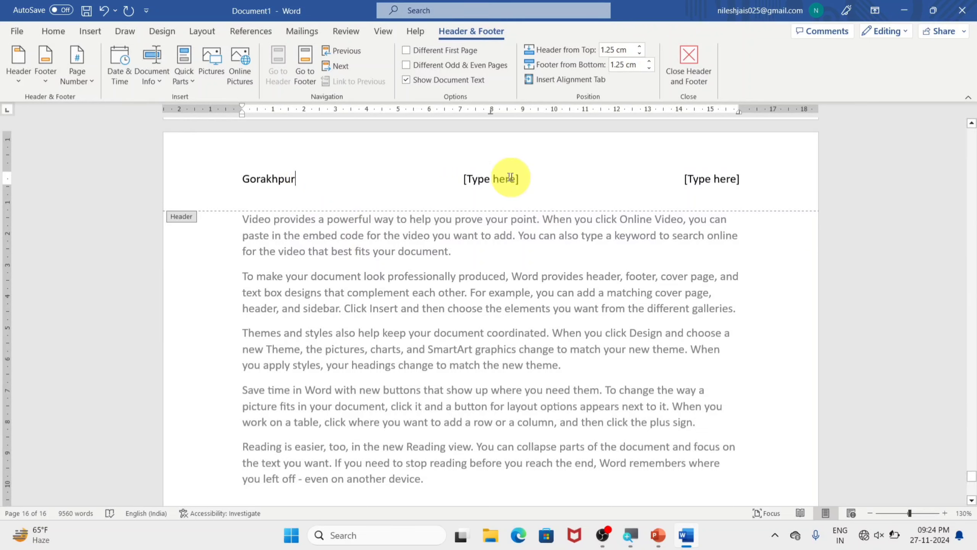
# Step: Fill the header's middle placeholder with the teacher's first name followed by "computer classes"
pyautogui.click(497, 178)
pyautogui.write('nilesh ')
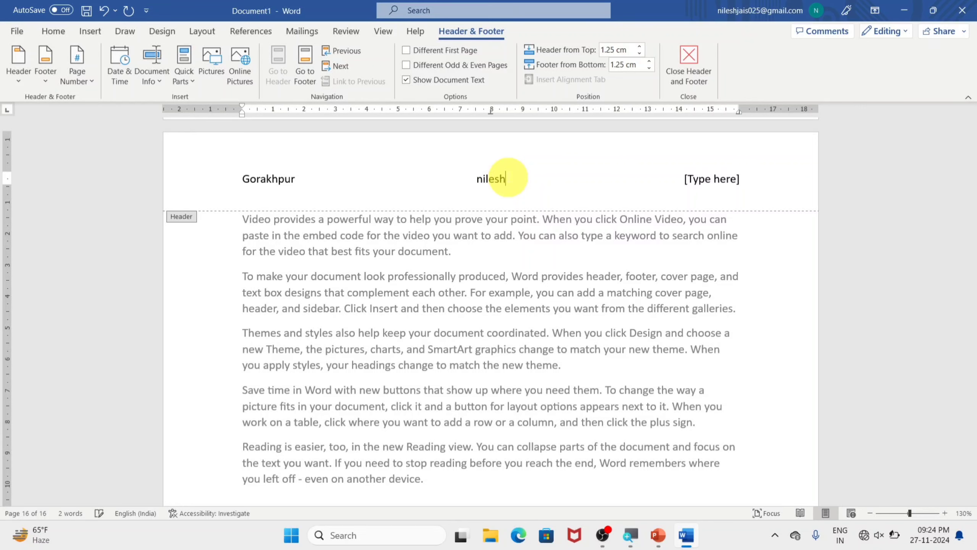
pyautogui.write('computer classes')
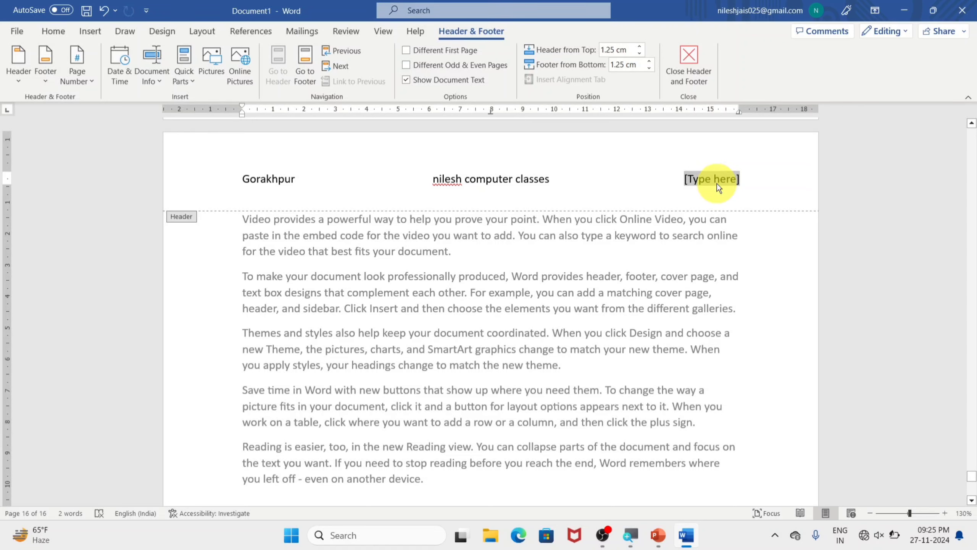
# Step: Fill the header's last placeholder with the name, close the header and check it on several pages
pyautogui.write('ihant')
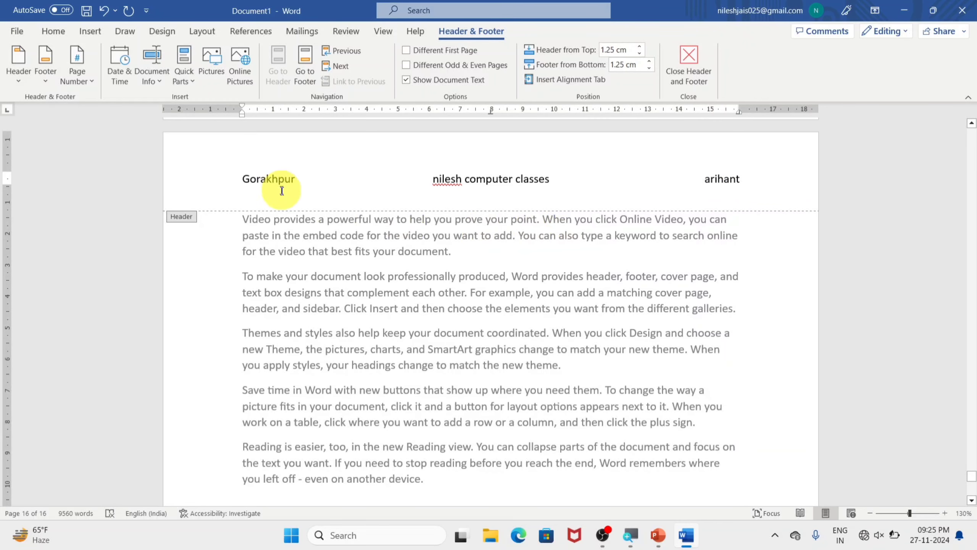
pyautogui.click(683, 66)
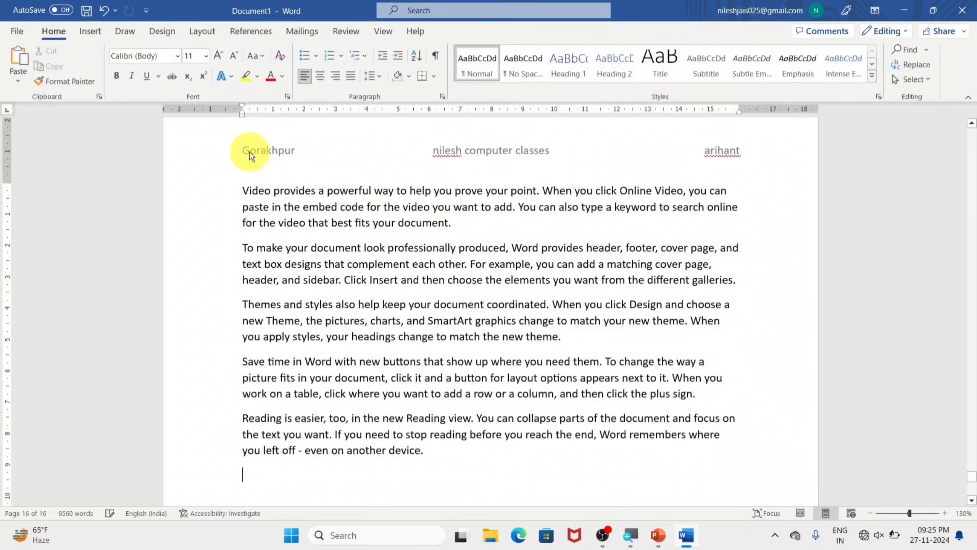
pyautogui.scroll(12, 670, 195)
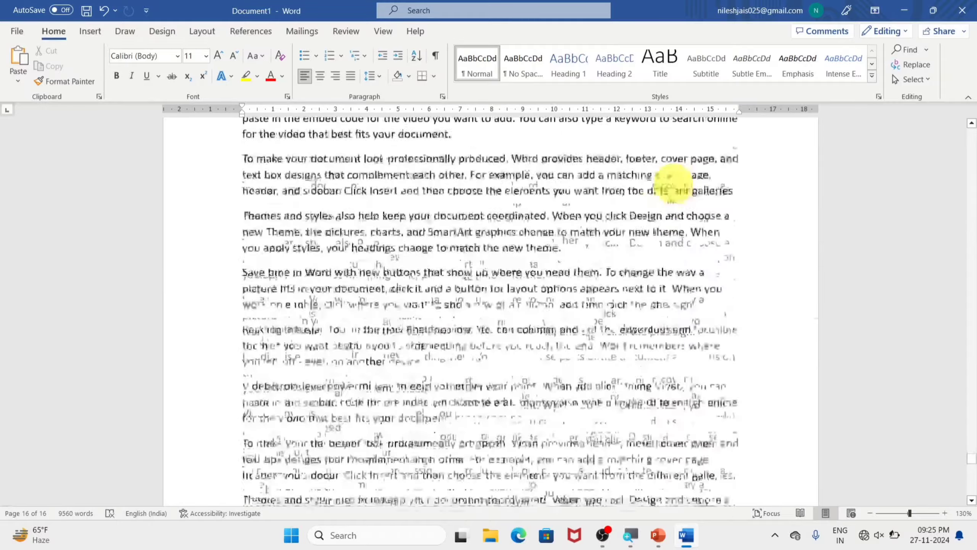
pyautogui.scroll(15, 654, 176)
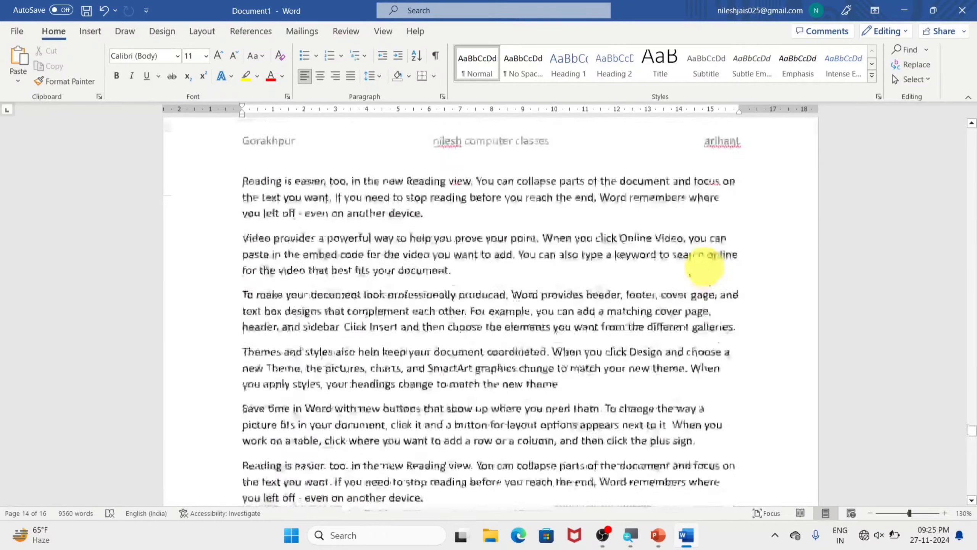
pyautogui.scroll(3, 551, 365)
pyautogui.scroll(-15, 551, 349)
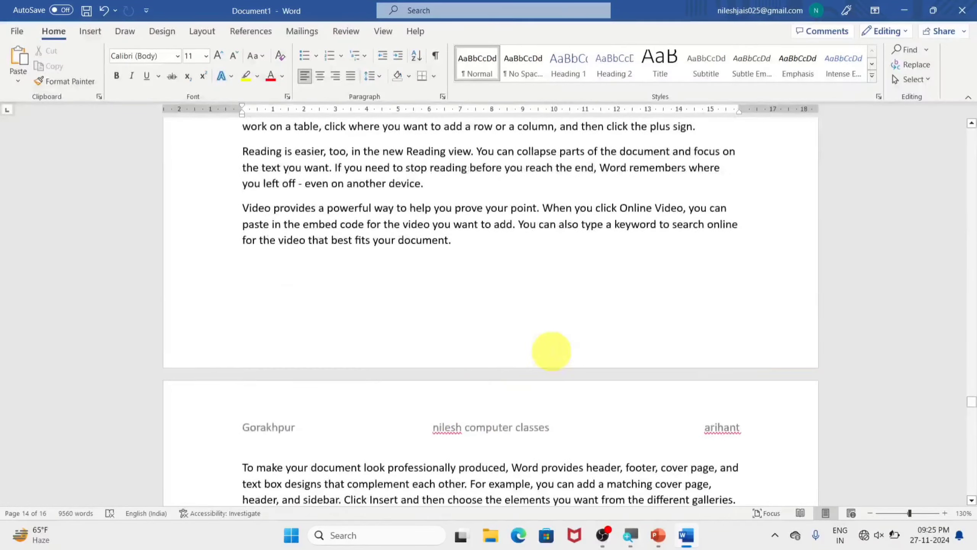
# Step: Insert the Blank footer with a first name as its text, close it and check it on several pages
pyautogui.click(88, 31)
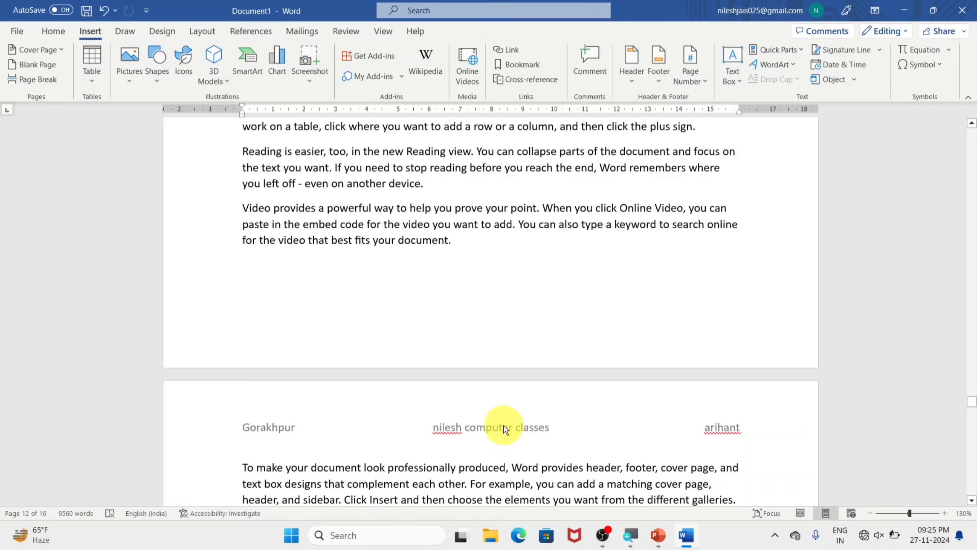
pyautogui.click(666, 81)
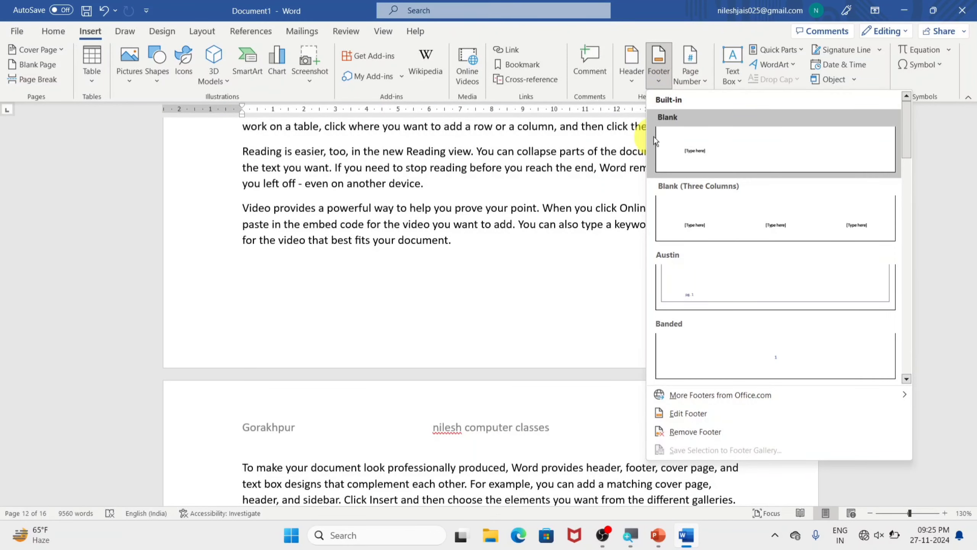
pyautogui.click(681, 131)
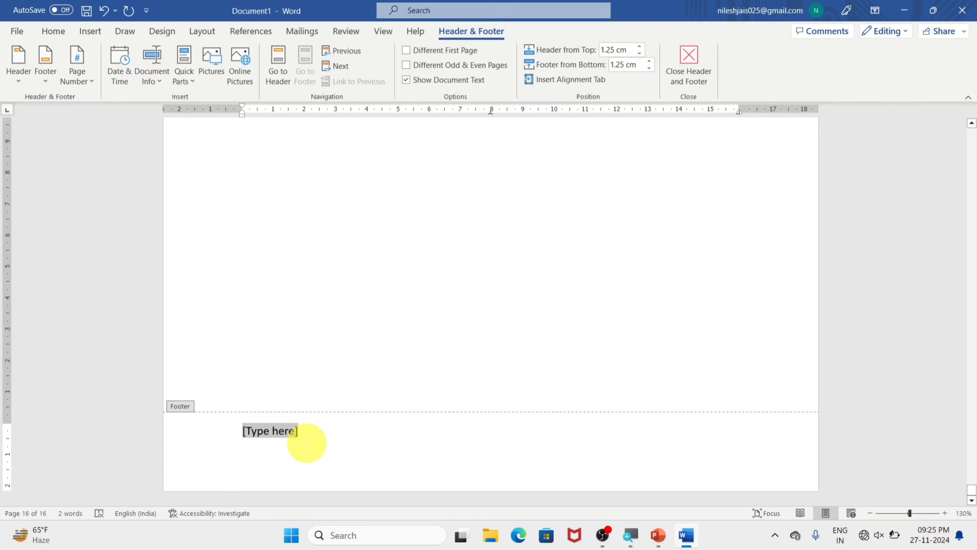
pyautogui.write('radha')
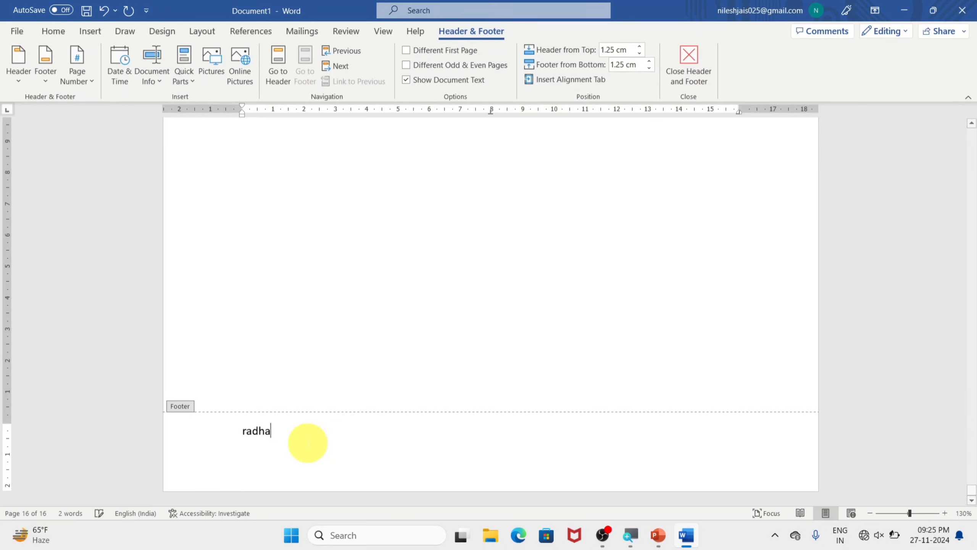
pyautogui.click(696, 74)
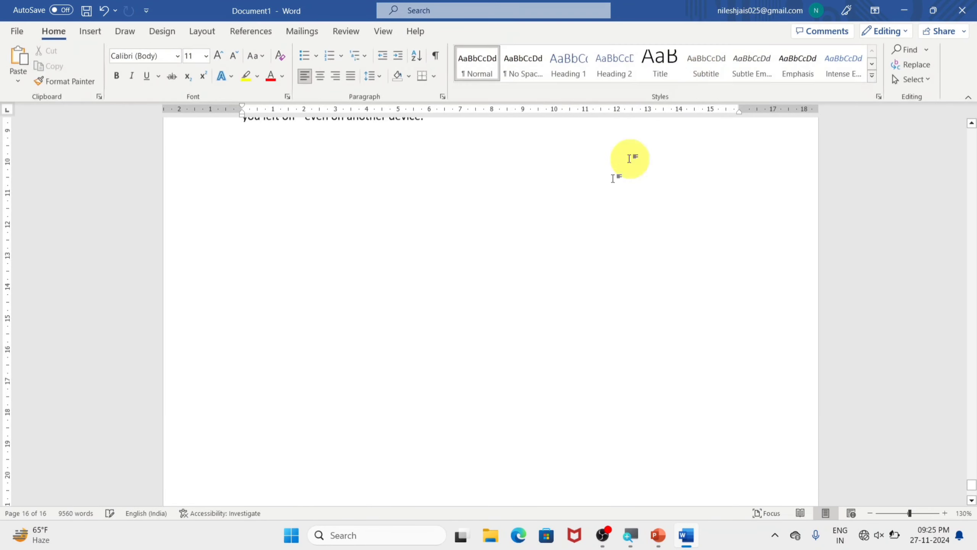
pyautogui.scroll(15, 302, 446)
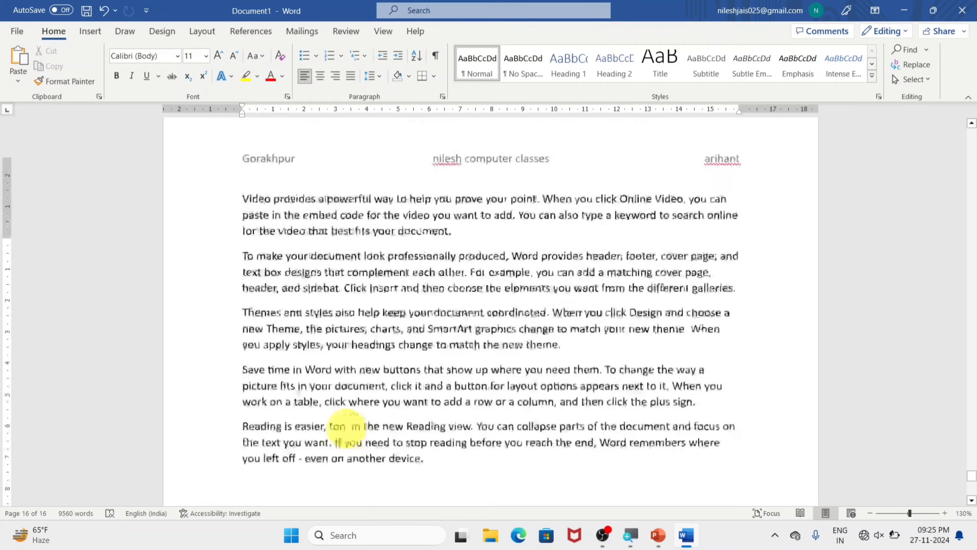
pyautogui.scroll(15, 304, 327)
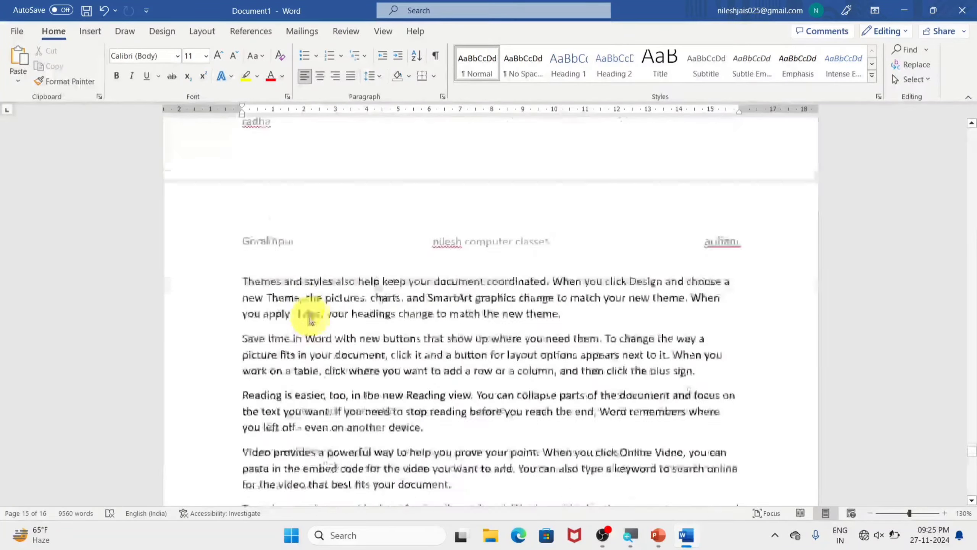
pyautogui.scroll(6, 348, 331)
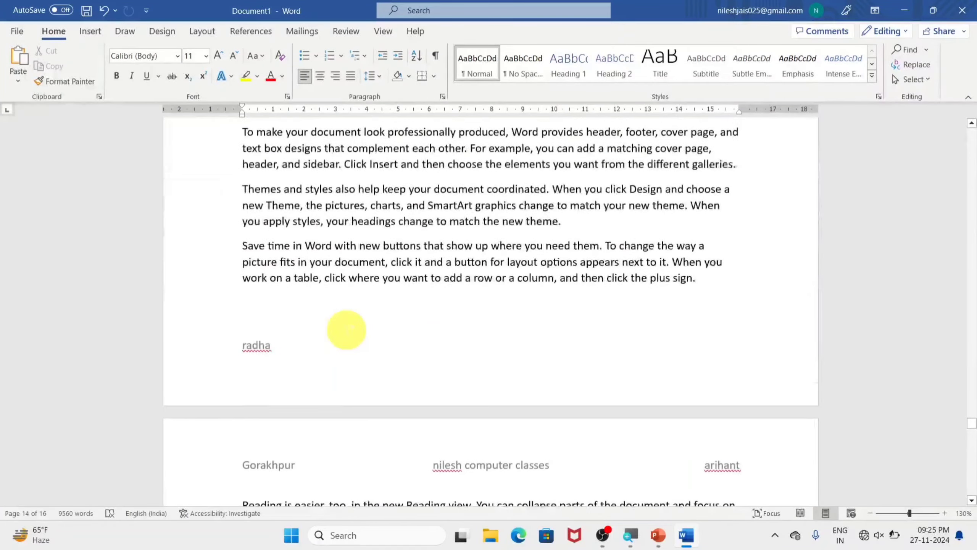
# Step: Insert the Blank (Three Columns) footer, fill each of its three placeholders with a first name, and close the footer
pyautogui.click(91, 31)
pyautogui.click(664, 80)
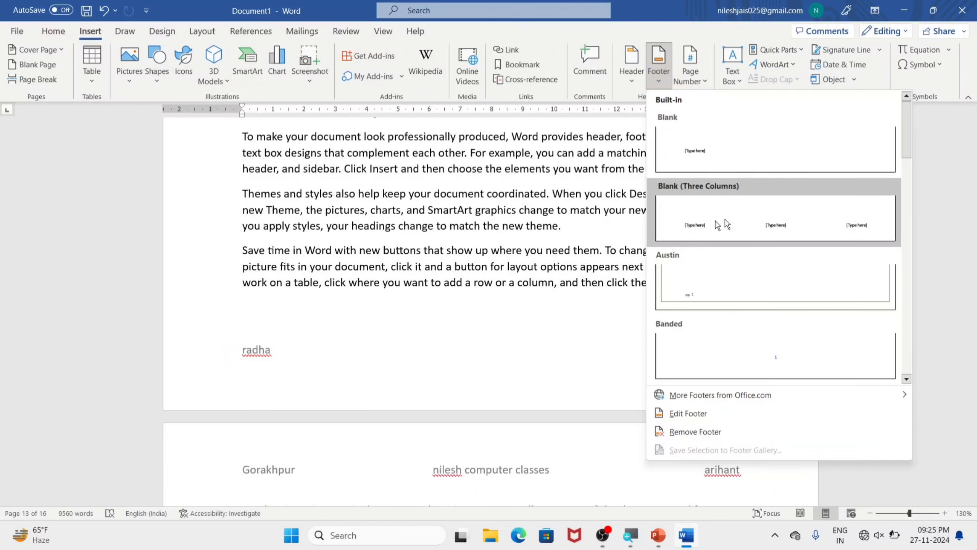
pyautogui.click(687, 239)
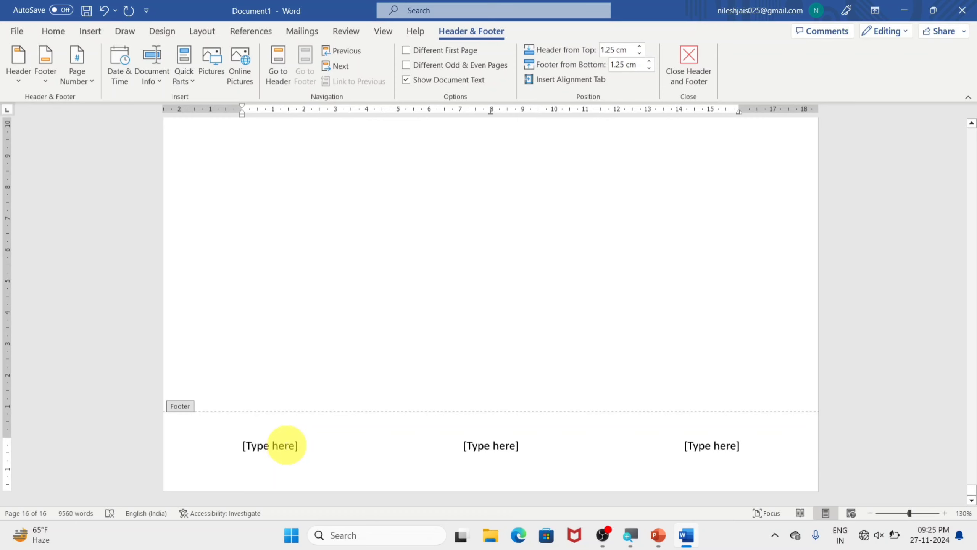
pyautogui.write('monu')
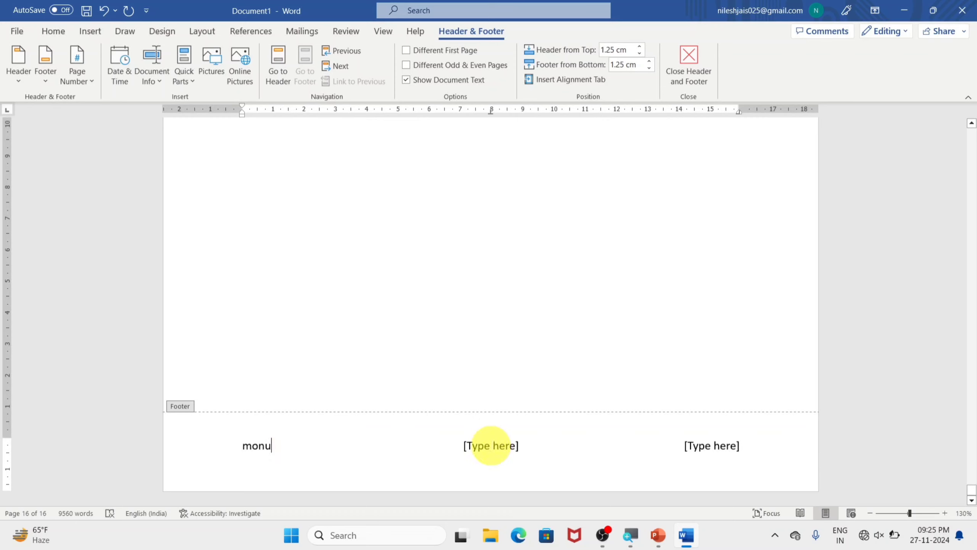
pyautogui.click(492, 446)
pyautogui.write('shalu')
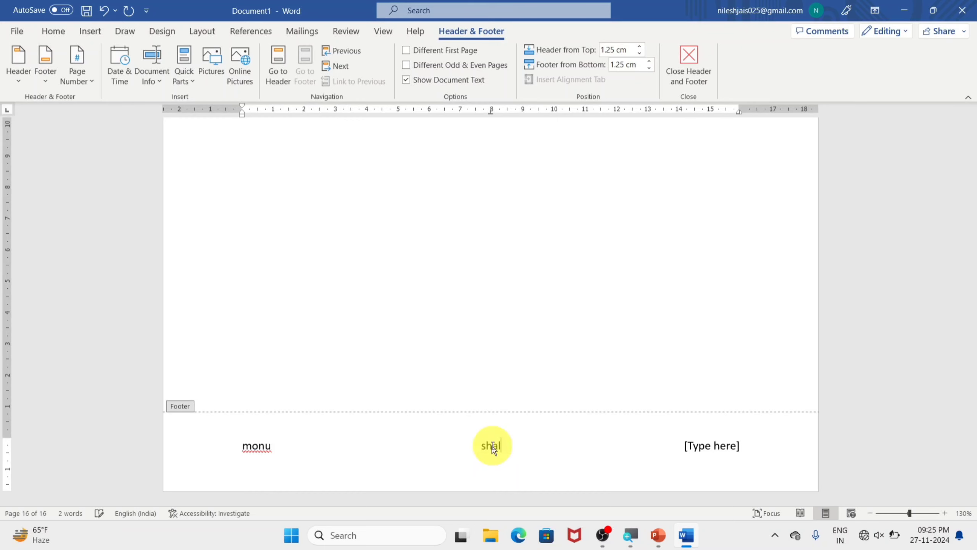
pyautogui.click(715, 450)
pyautogui.write('golu')
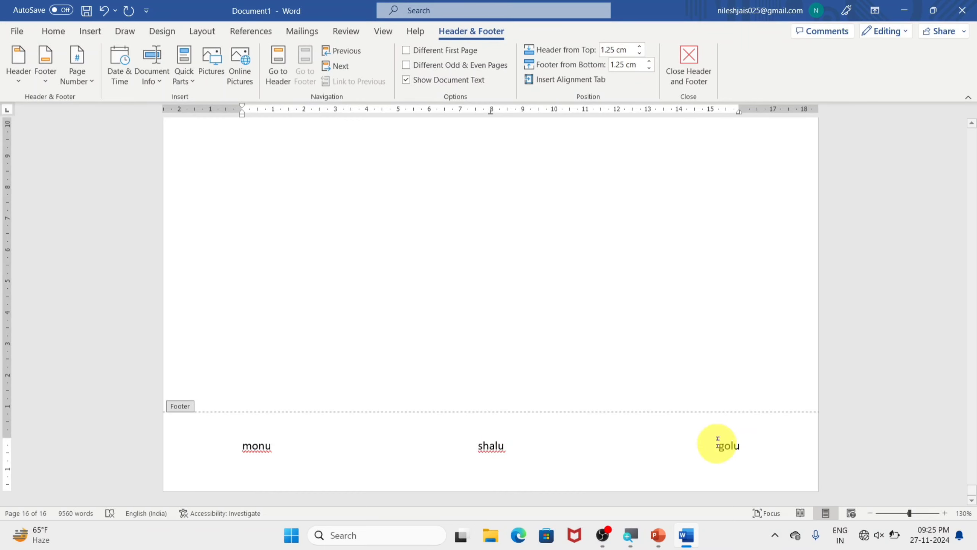
pyautogui.click(685, 72)
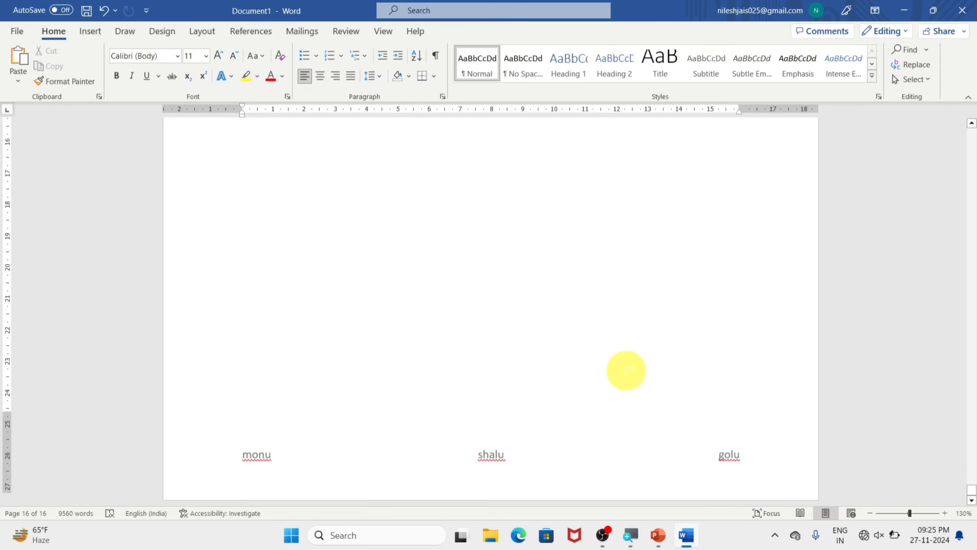
# Step: Remove both the header and the footer from the document
pyautogui.scroll(-5, 593, 450)
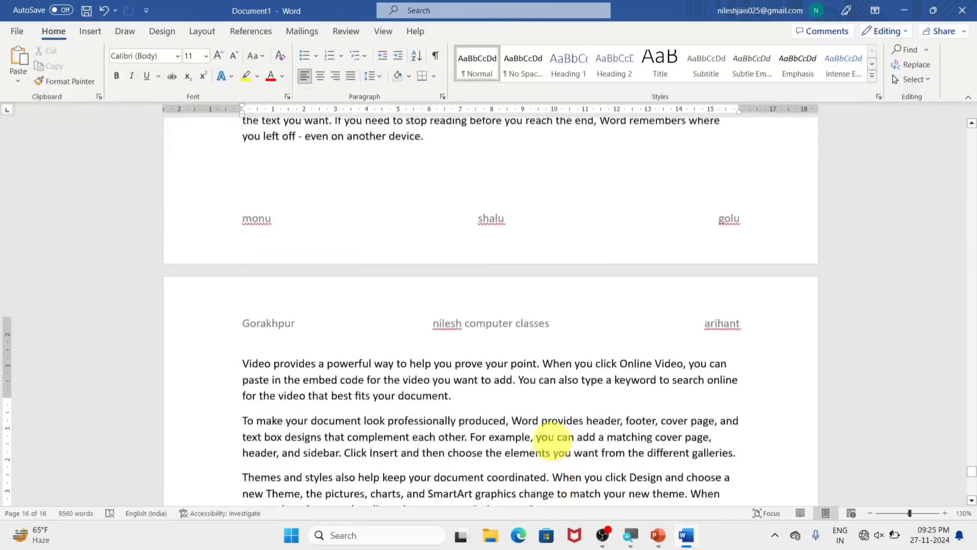
pyautogui.scroll(15, 454, 285)
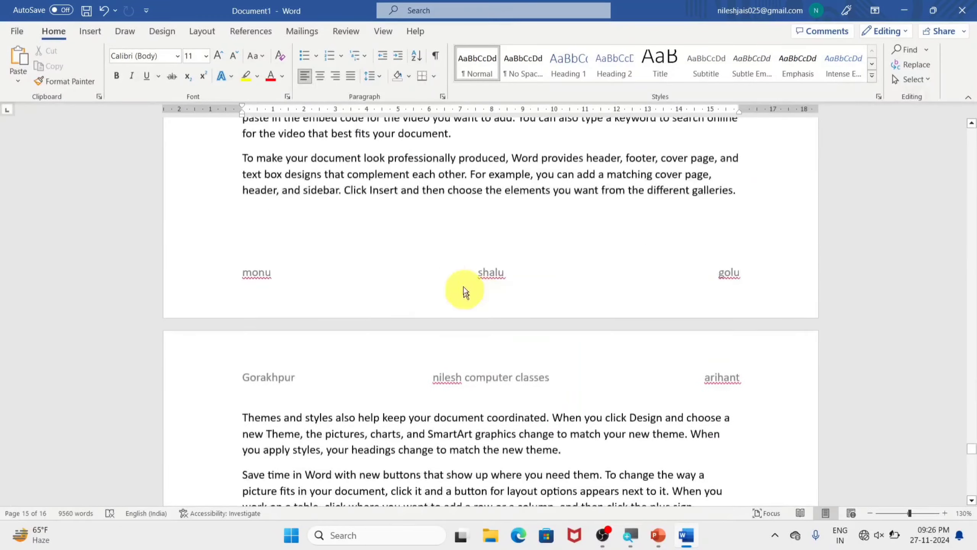
pyautogui.scroll(15, 573, 303)
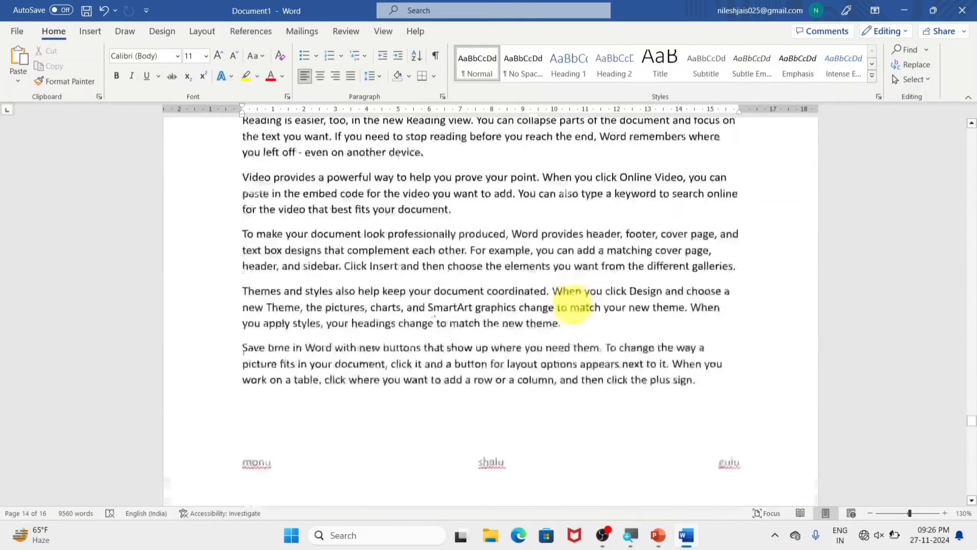
pyautogui.scroll(15, 572, 304)
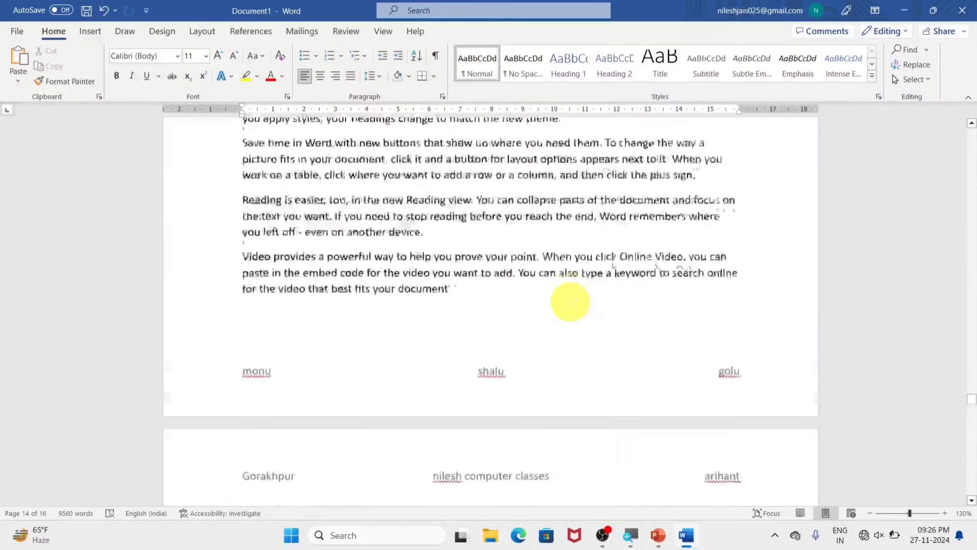
pyautogui.scroll(15, 570, 301)
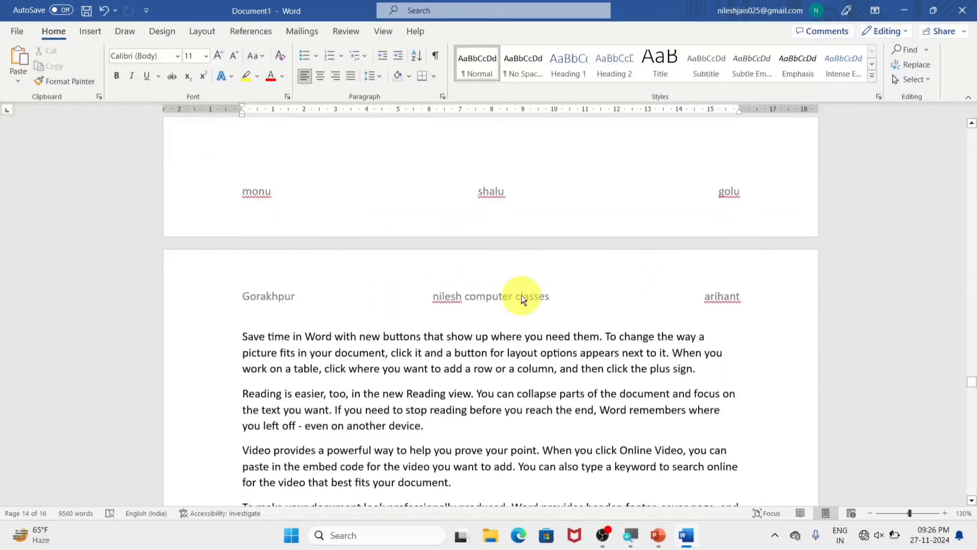
pyautogui.click(97, 29)
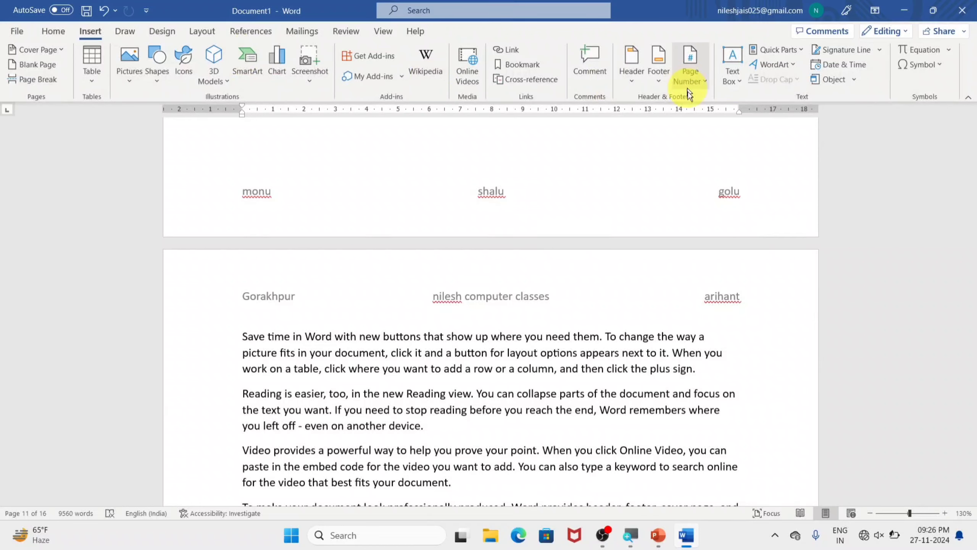
pyautogui.click(643, 82)
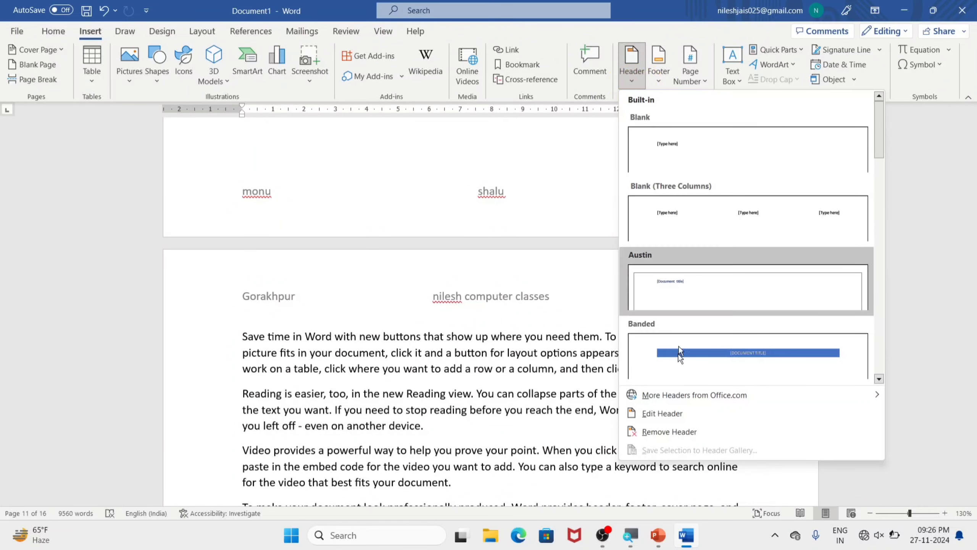
pyautogui.click(673, 433)
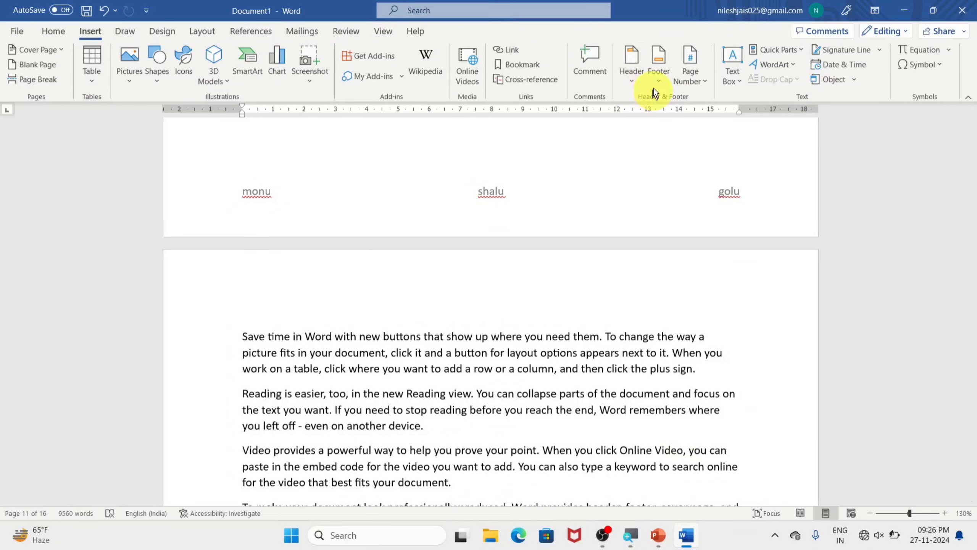
pyautogui.click(658, 77)
pyautogui.click(698, 430)
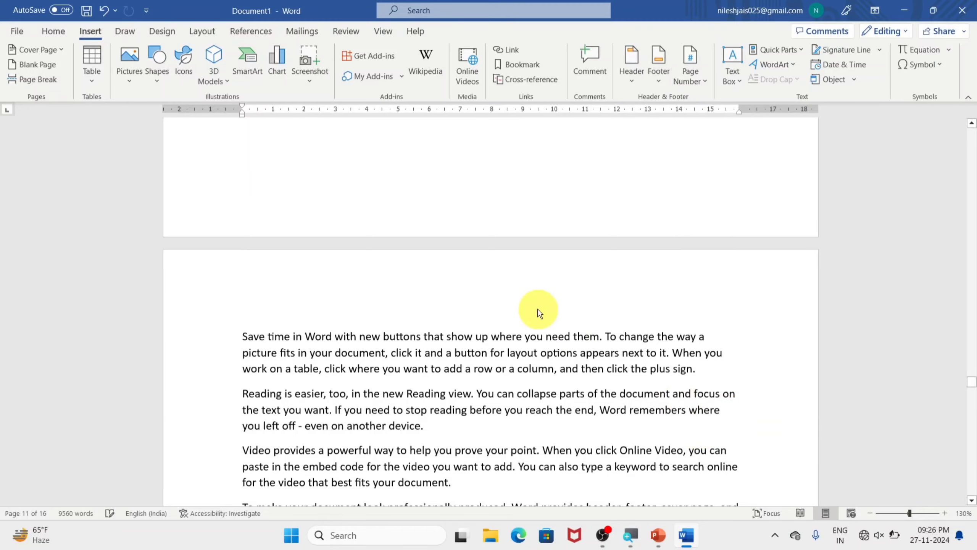
# Step: Insert page numbers at the top of the pages in the Plain Number 1 style
pyautogui.scroll(-12, 540, 313)
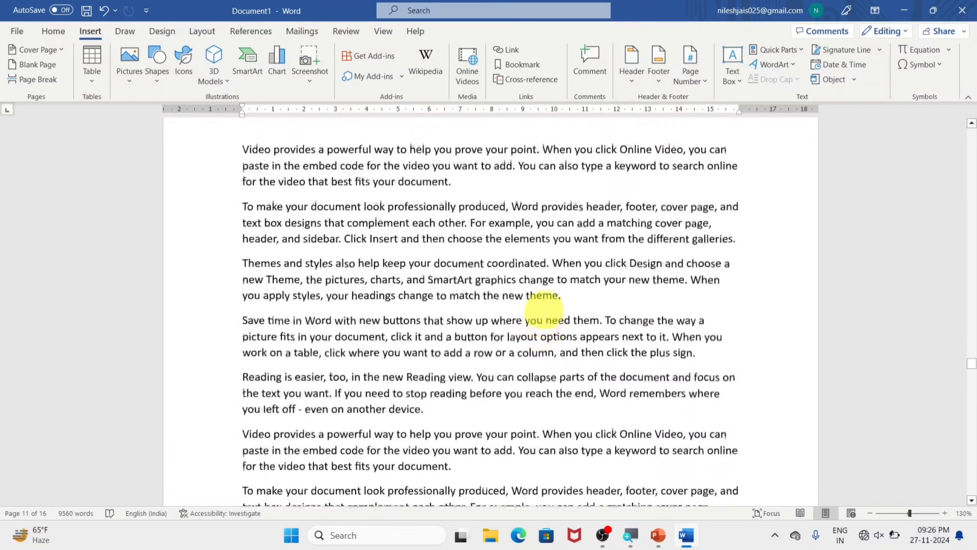
pyautogui.scroll(12, 543, 310)
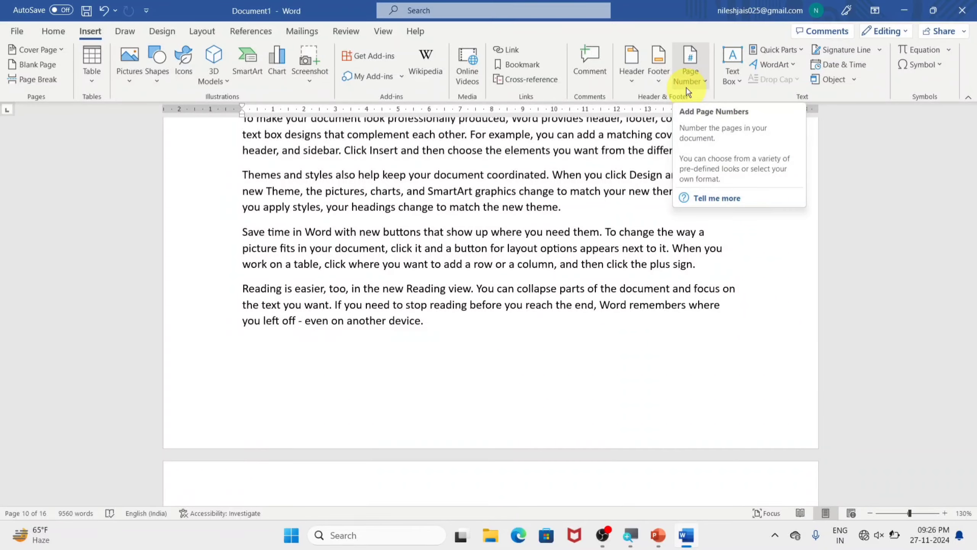
pyautogui.scroll(5, 563, 264)
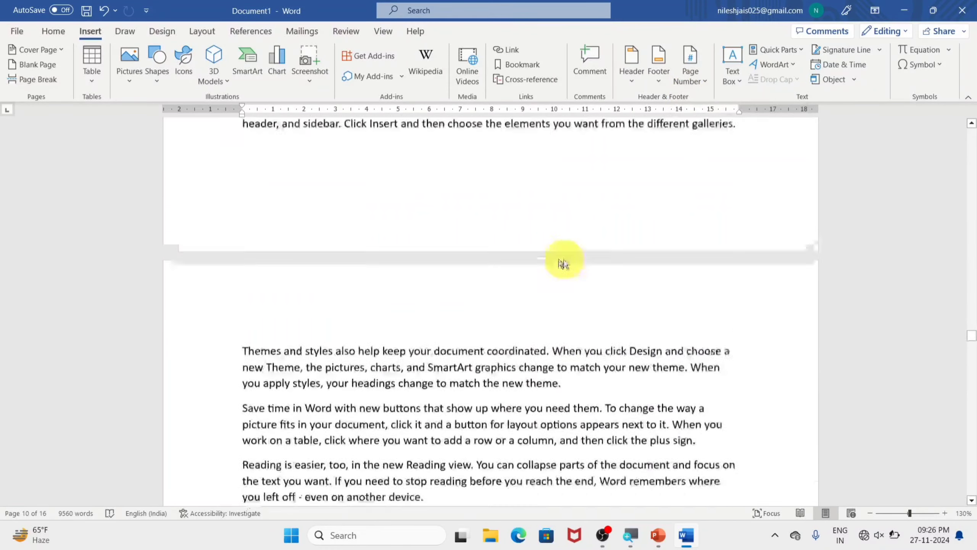
pyautogui.scroll(10, 539, 292)
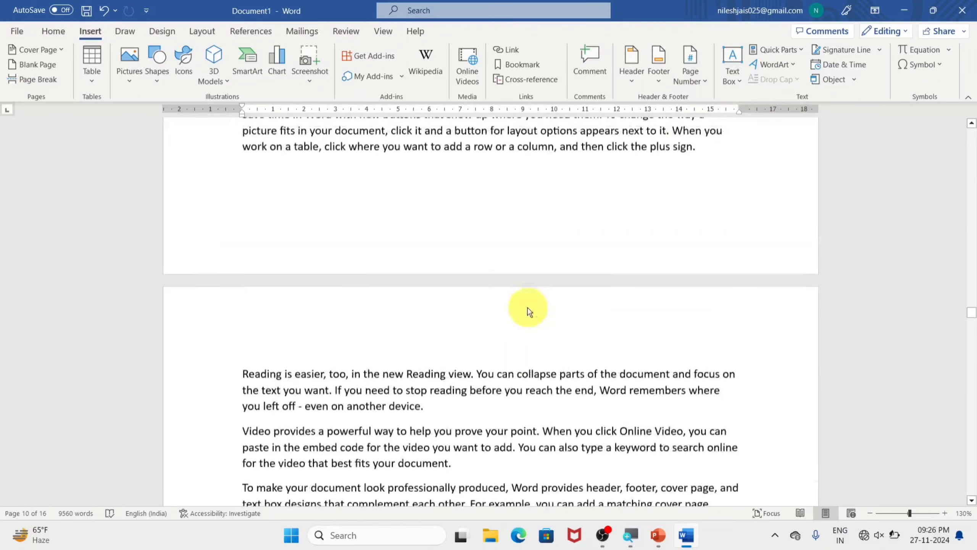
pyautogui.scroll(10, 507, 320)
pyautogui.scroll(10, 507, 223)
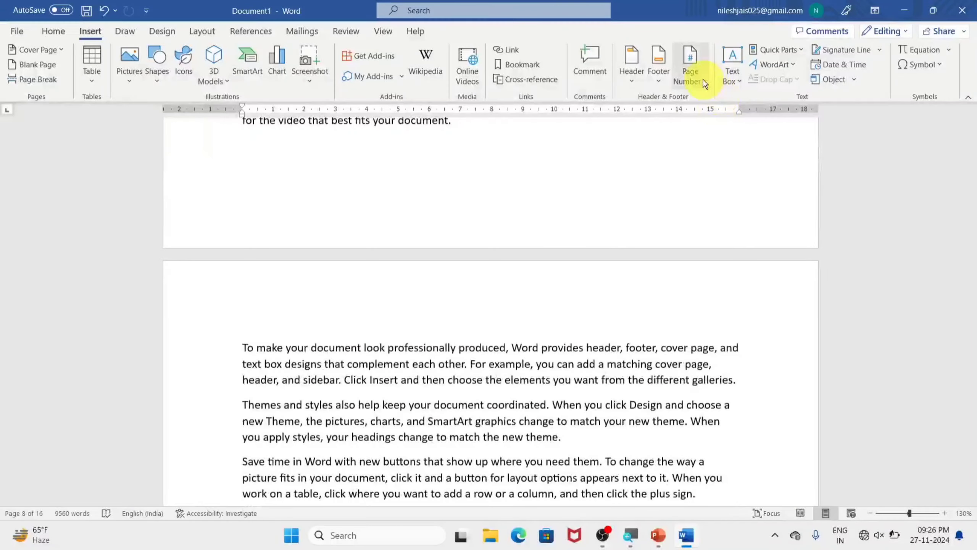
pyautogui.click(703, 80)
pyautogui.moveTo(706, 99)
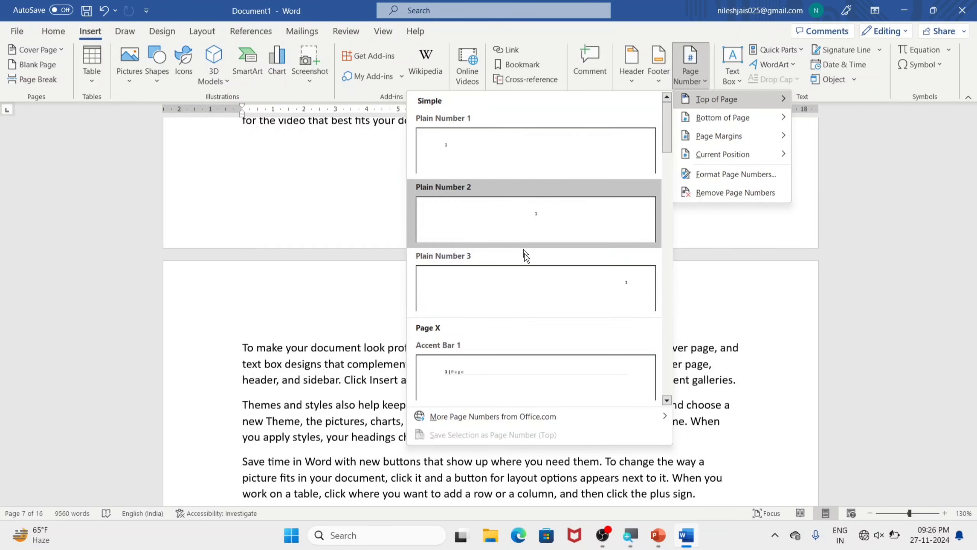
pyautogui.click(444, 134)
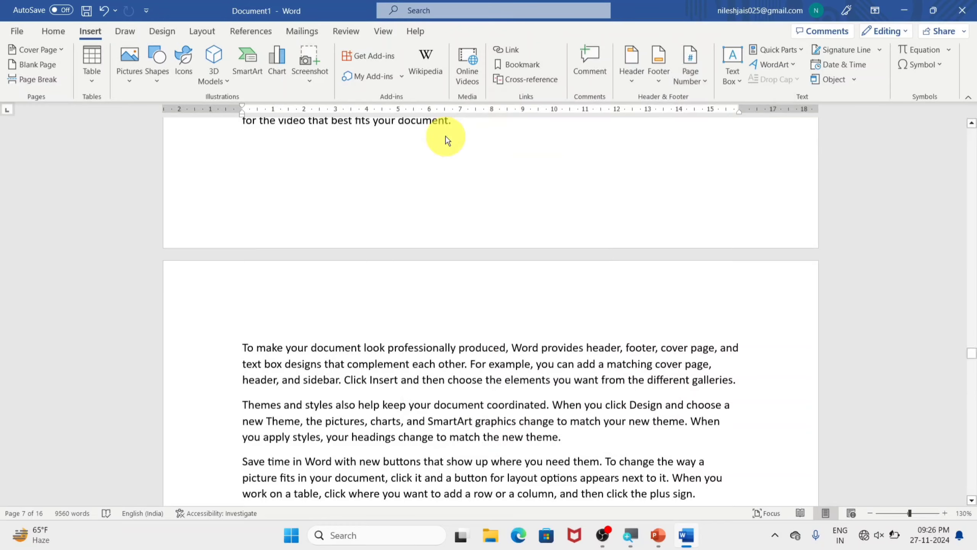
# Step: Check the page numbers at the top of several pages and close the header
pyautogui.scroll(15, 369, 151)
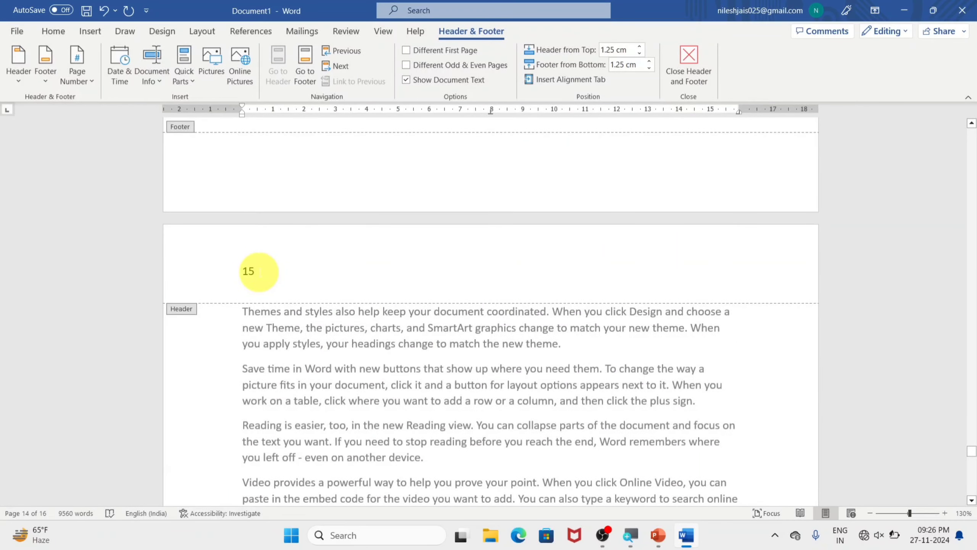
pyautogui.scroll(15, 259, 272)
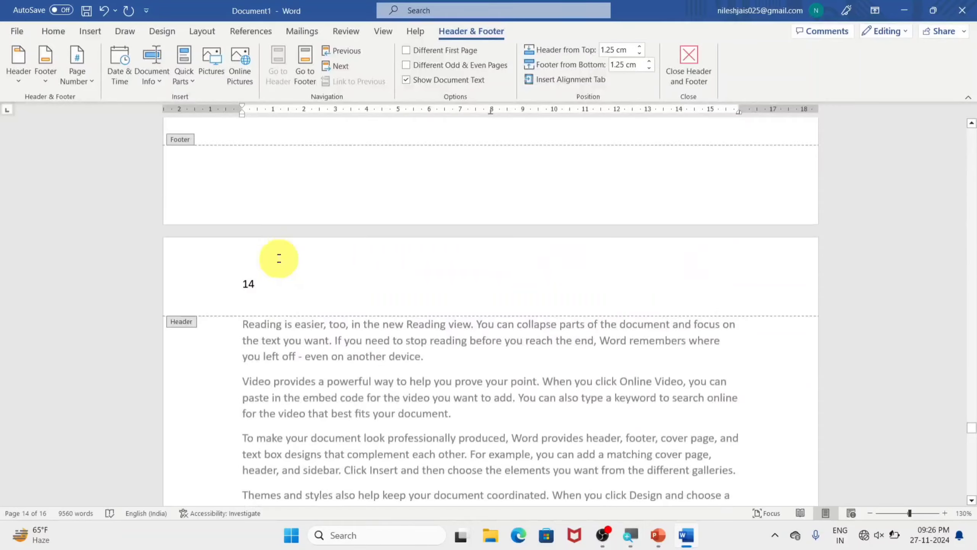
pyautogui.scroll(15, 279, 258)
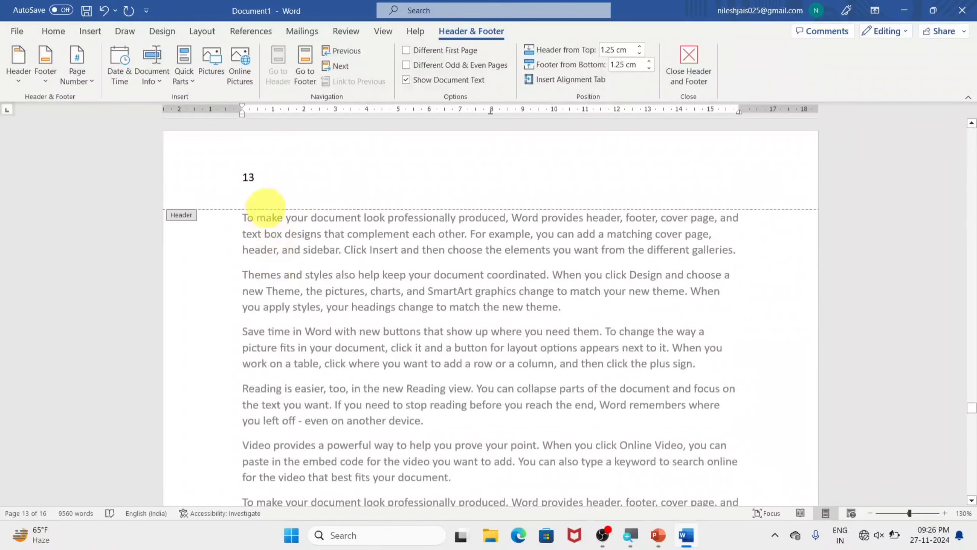
pyautogui.click(686, 73)
pyautogui.scroll(-5, 488, 218)
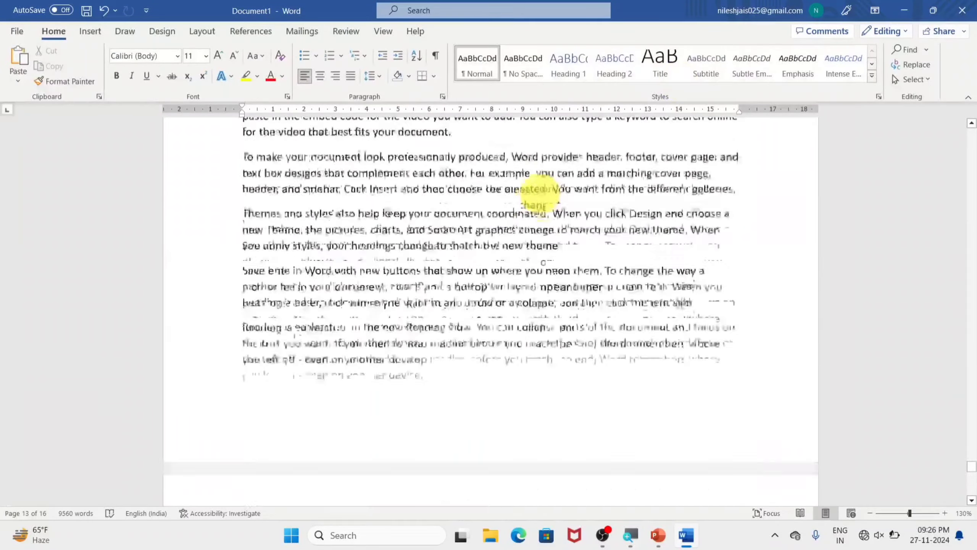
pyautogui.scroll(5, 539, 189)
# Step: Insert top-of-page numbers in the Plain Number 2 style, check them on the last pages and close the header
pyautogui.click(88, 31)
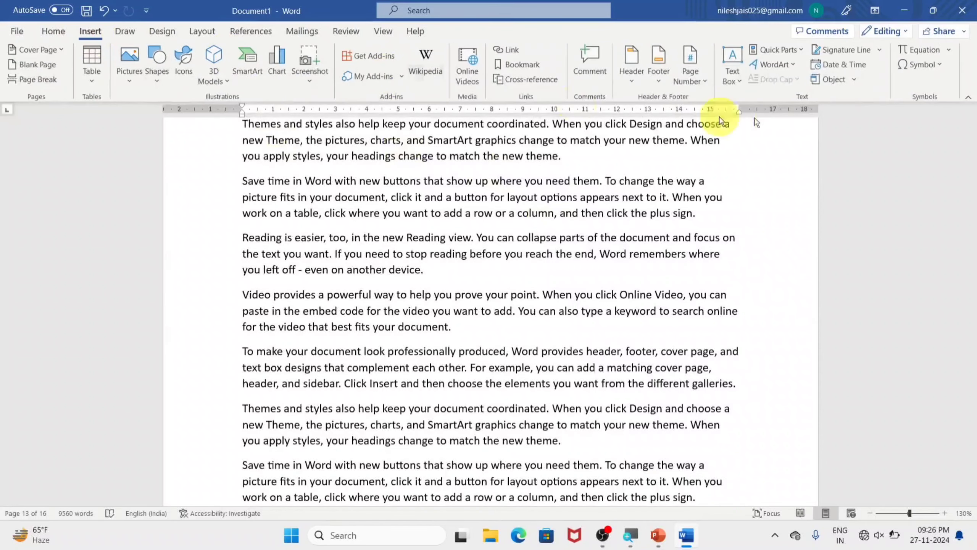
pyautogui.click(673, 83)
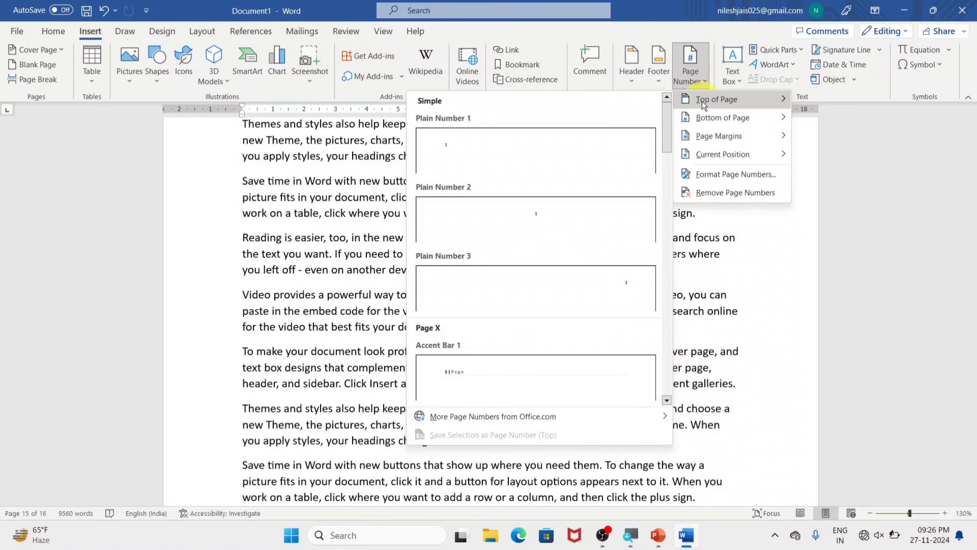
pyautogui.click(538, 210)
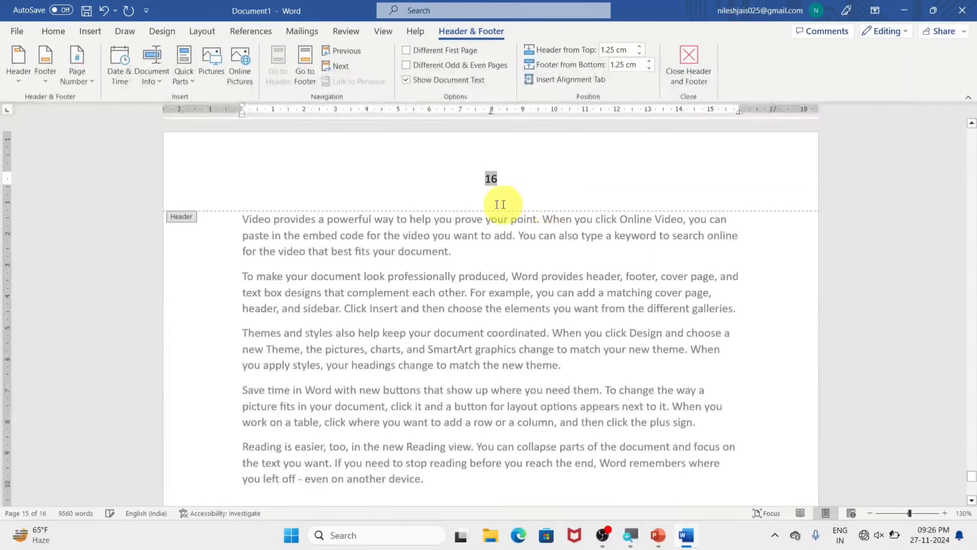
pyautogui.scroll(11, 498, 219)
pyautogui.scroll(3, 504, 215)
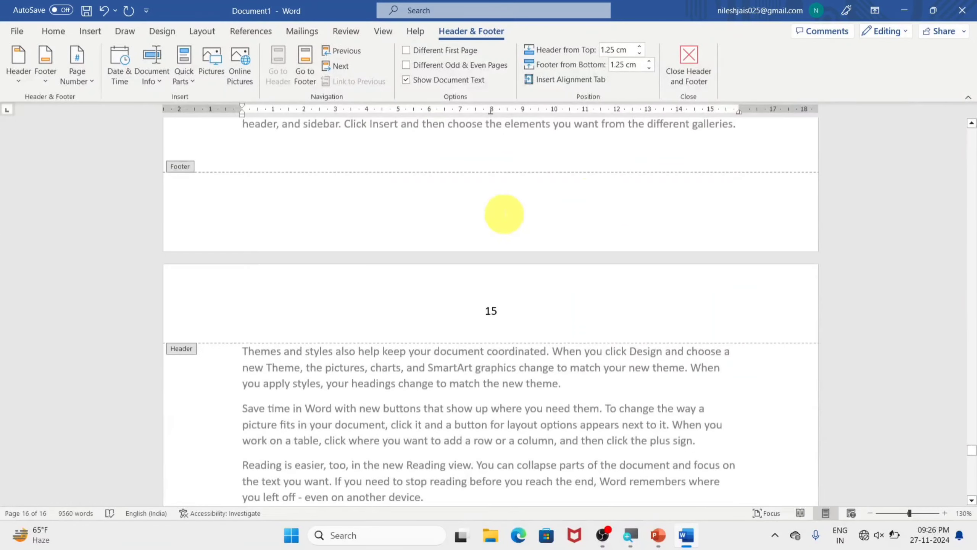
pyautogui.click(689, 63)
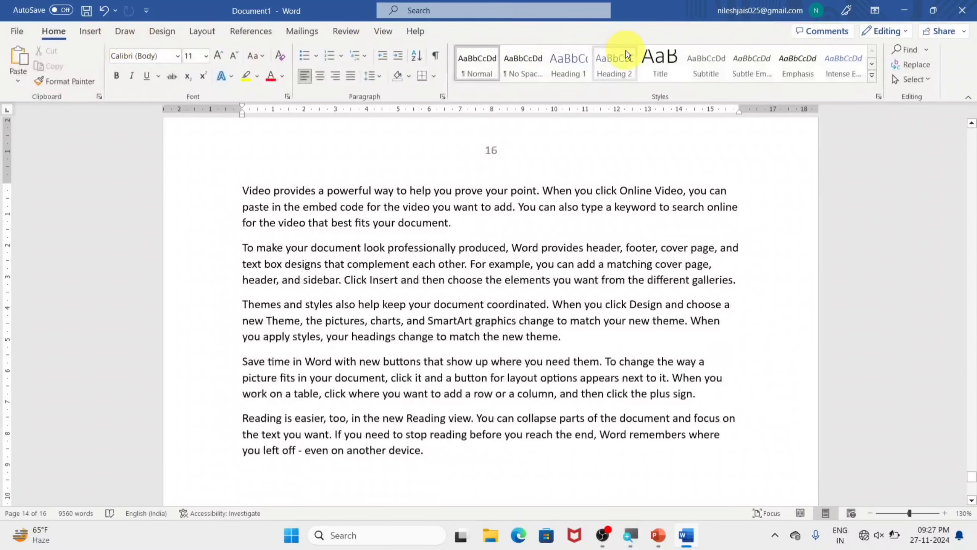
# Step: Change the top-of-page numbers to the Plain Number 3 style, check them on the pages and close the header
pyautogui.click(97, 30)
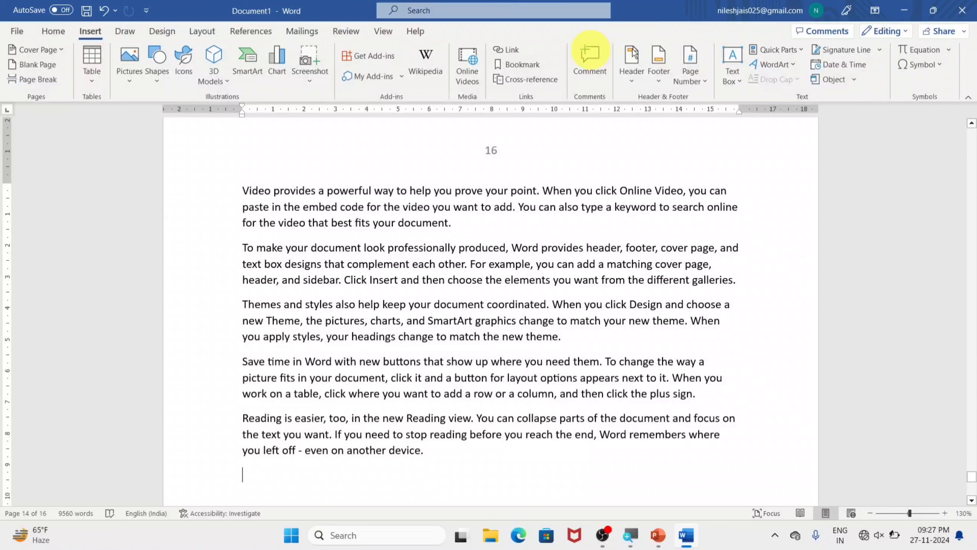
pyautogui.click(696, 65)
pyautogui.moveTo(729, 97)
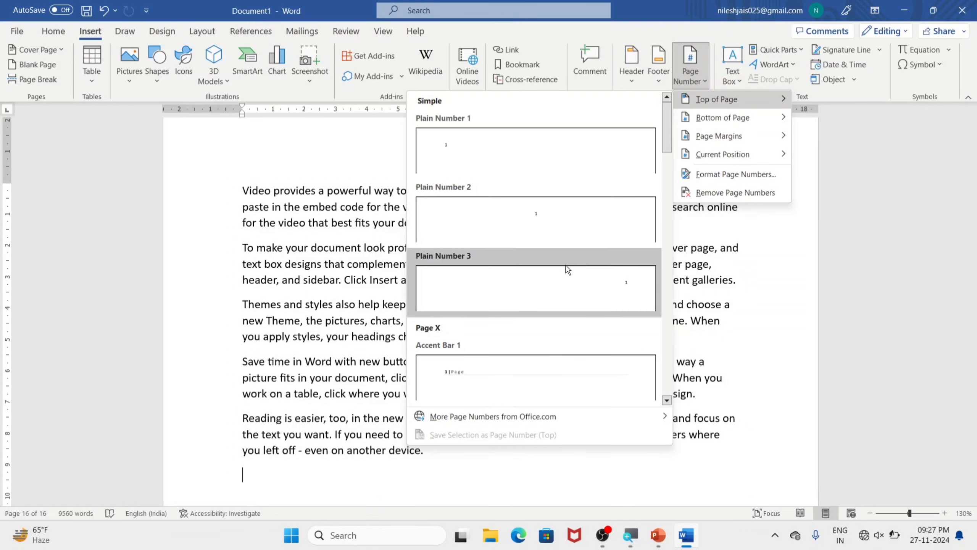
pyautogui.click(607, 285)
pyautogui.scroll(3, 731, 216)
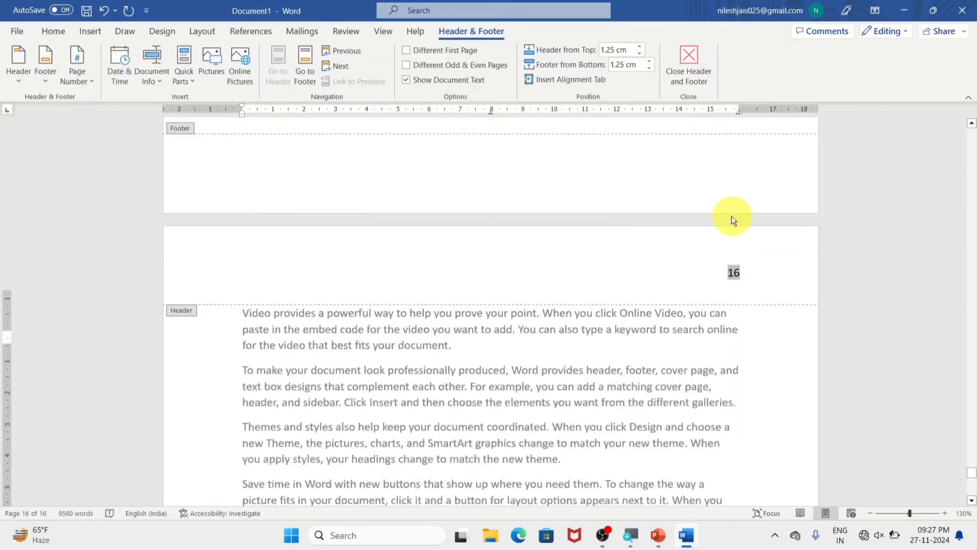
pyautogui.scroll(-6, 732, 171)
pyautogui.scroll(15, 712, 166)
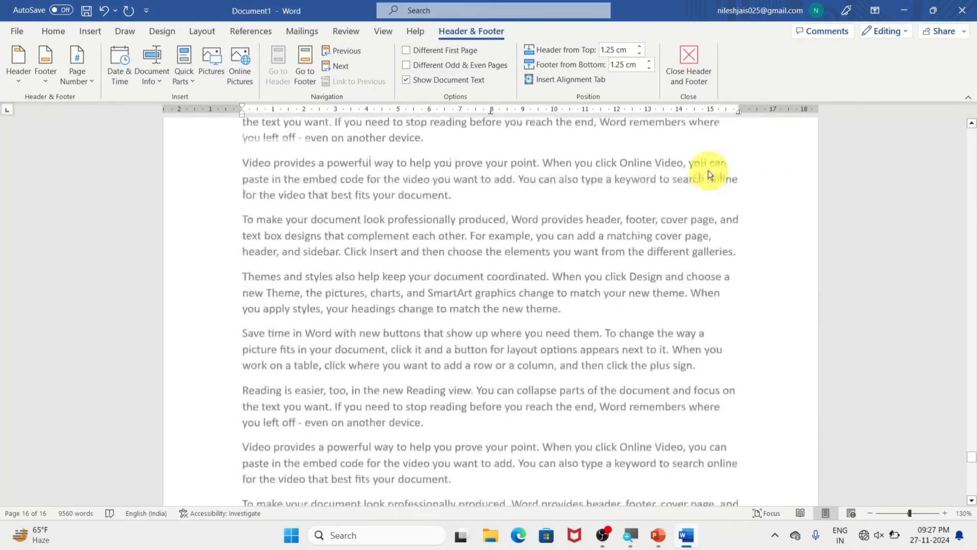
pyautogui.scroll(1, 709, 170)
pyautogui.click(688, 64)
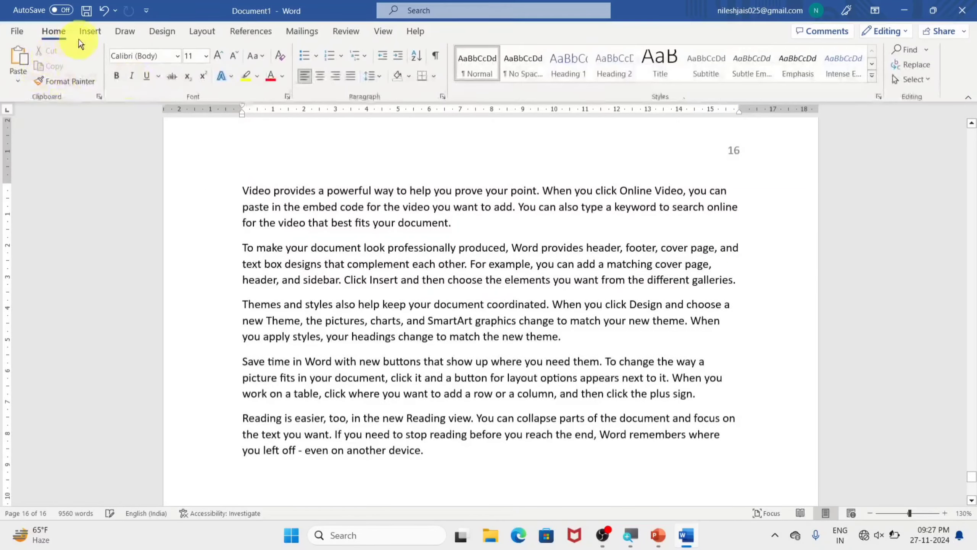
# Step: Insert bottom-of-page numbers in the Plain Number 2 style, check them across several pages and close the footer
pyautogui.click(101, 30)
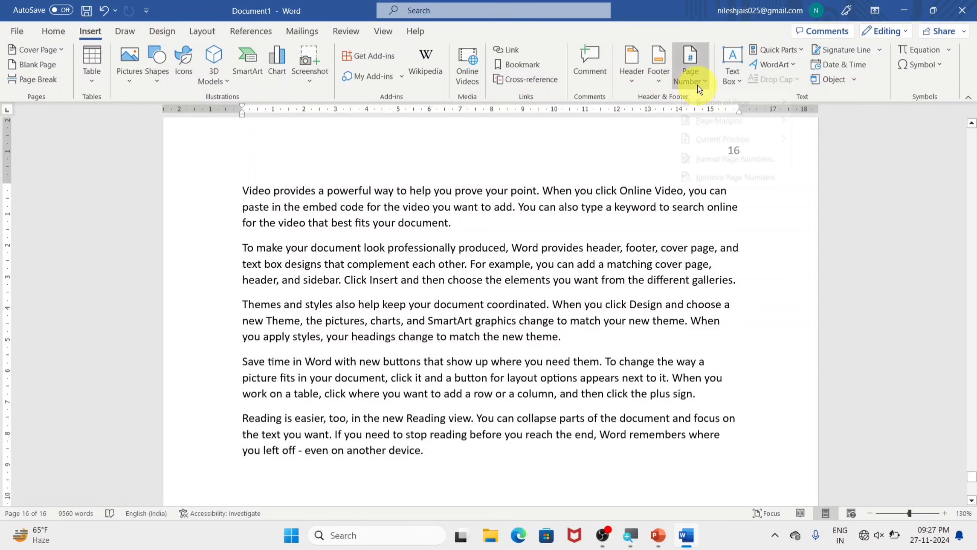
pyautogui.moveTo(702, 123)
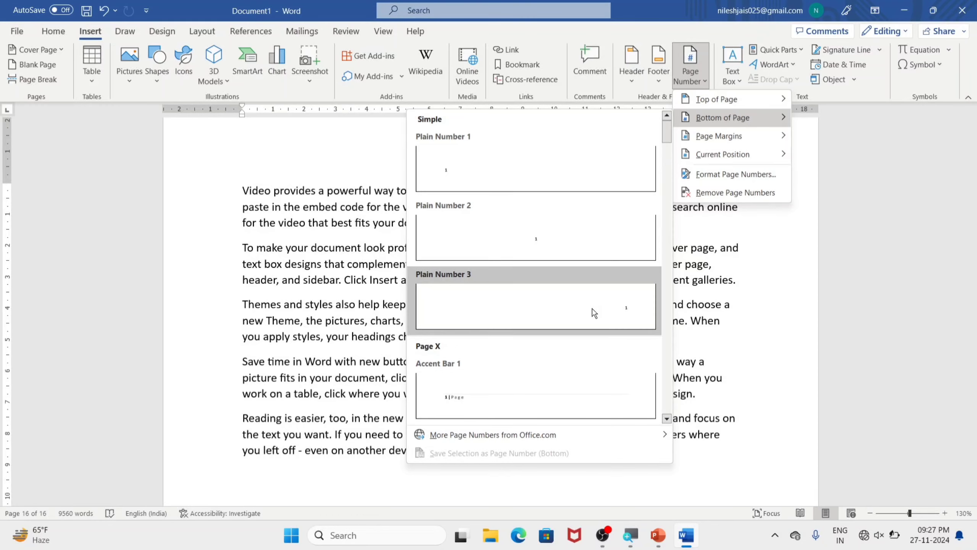
pyautogui.click(535, 244)
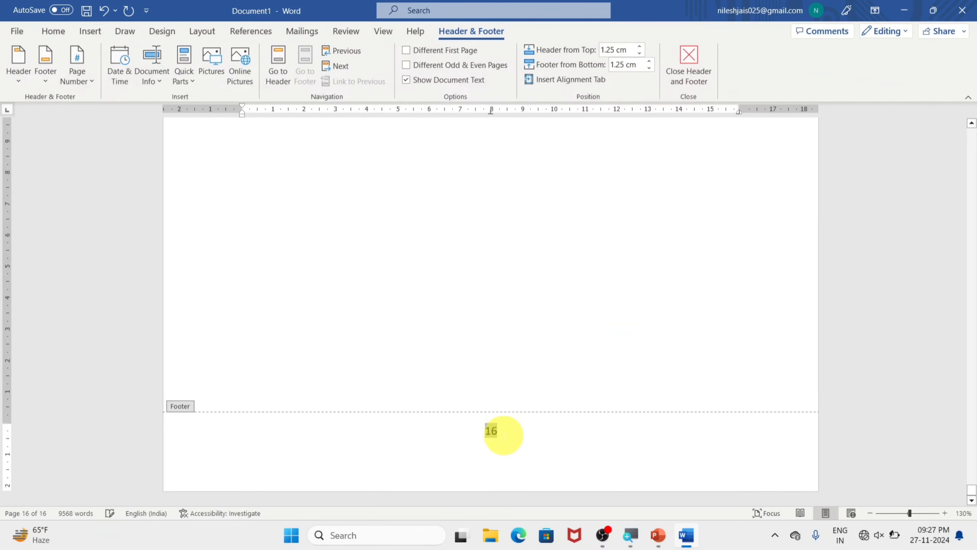
pyautogui.scroll(15, 507, 434)
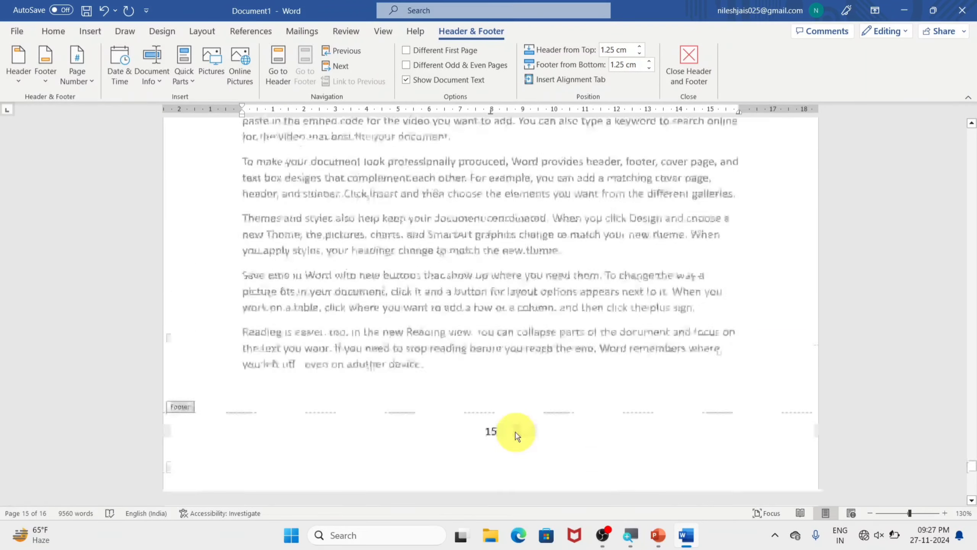
pyautogui.scroll(15, 515, 431)
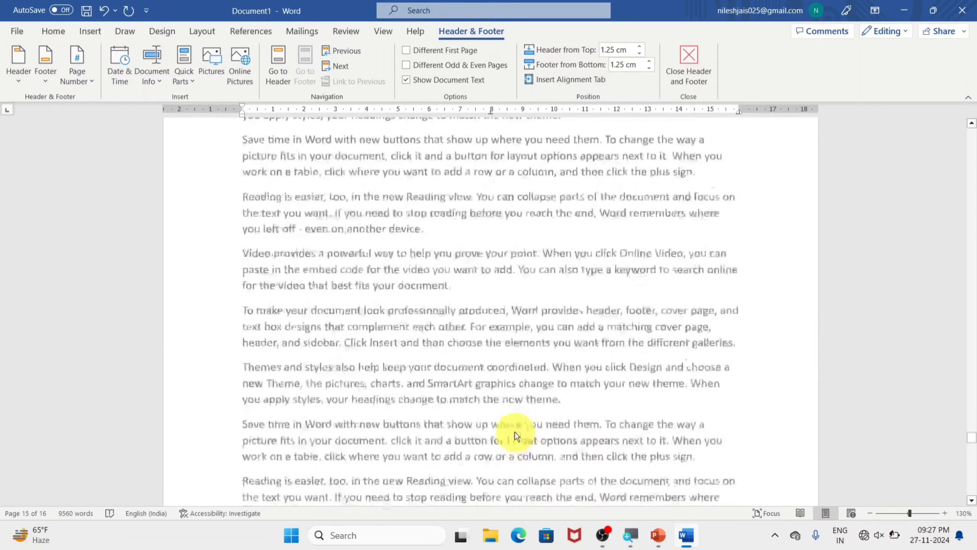
pyautogui.scroll(10, 515, 431)
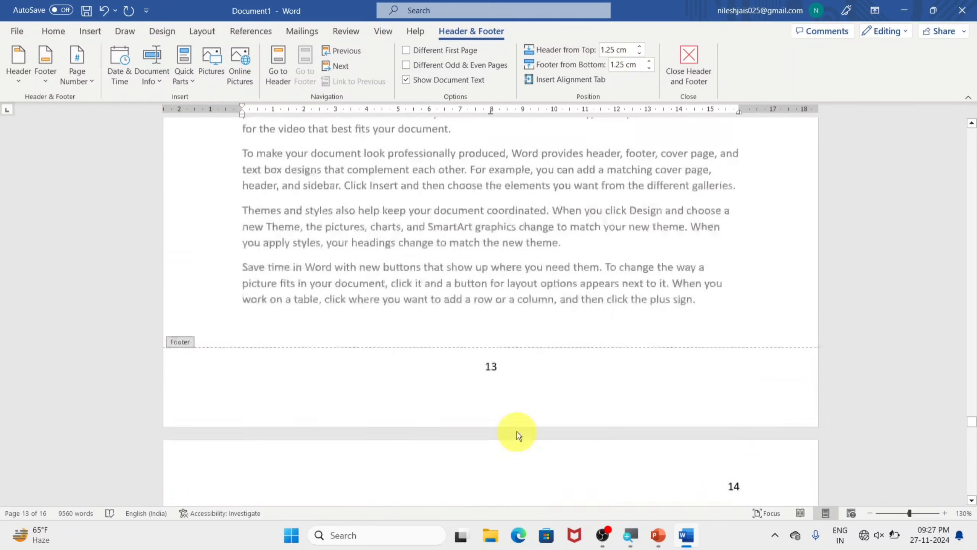
pyautogui.scroll(10, 517, 433)
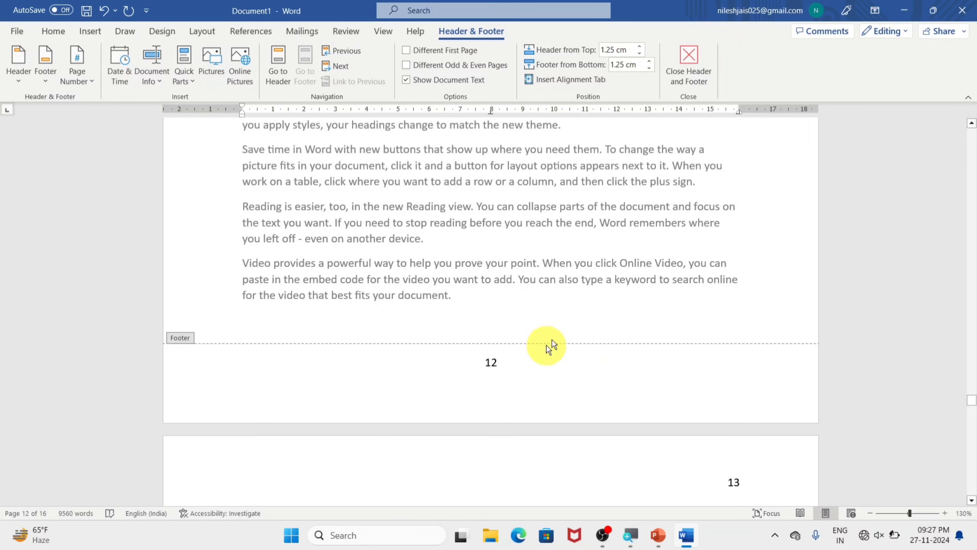
pyautogui.scroll(10, 595, 224)
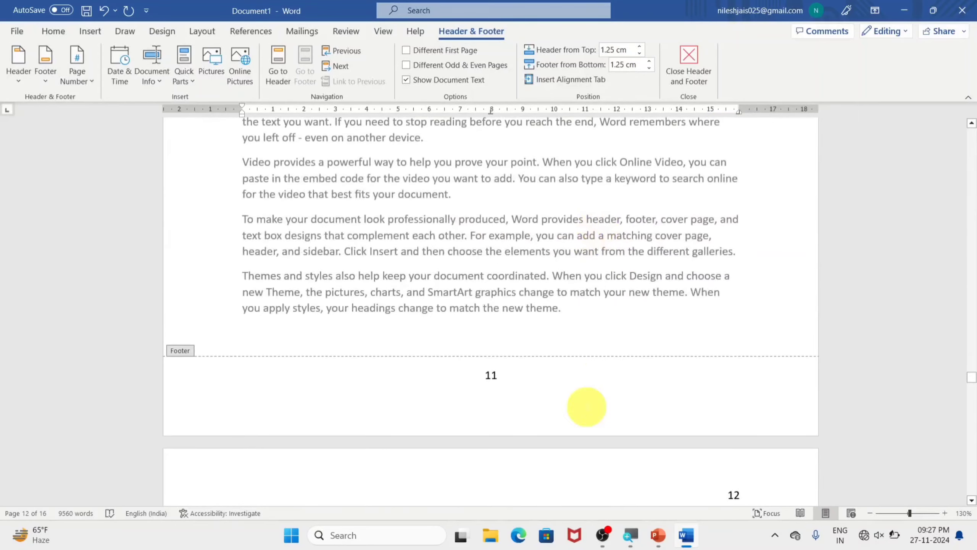
pyautogui.click(691, 66)
pyautogui.scroll(5, 569, 343)
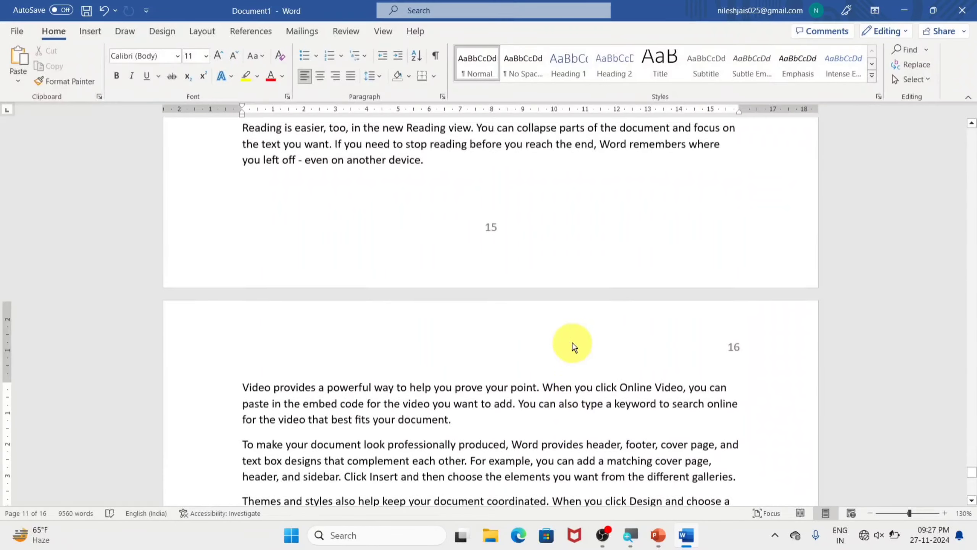
pyautogui.scroll(2, 557, 265)
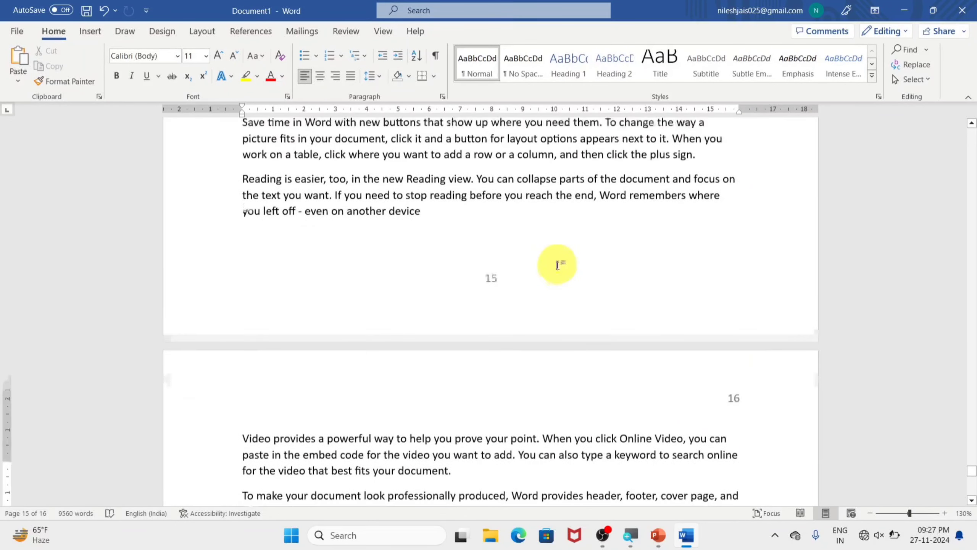
pyautogui.scroll(7, 557, 265)
# Step: Remove the header and the footer, including their page numbers, and check the pages
pyautogui.click(103, 33)
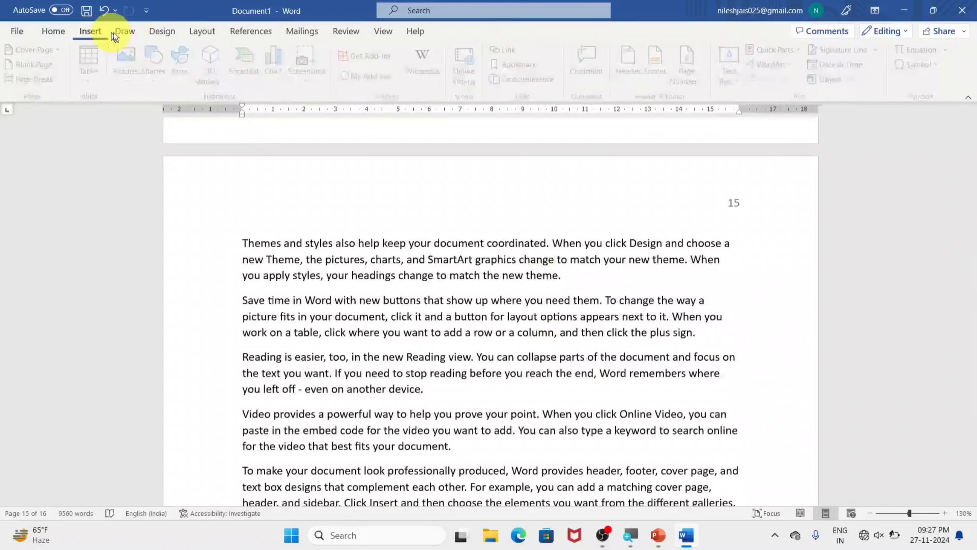
pyautogui.click(623, 88)
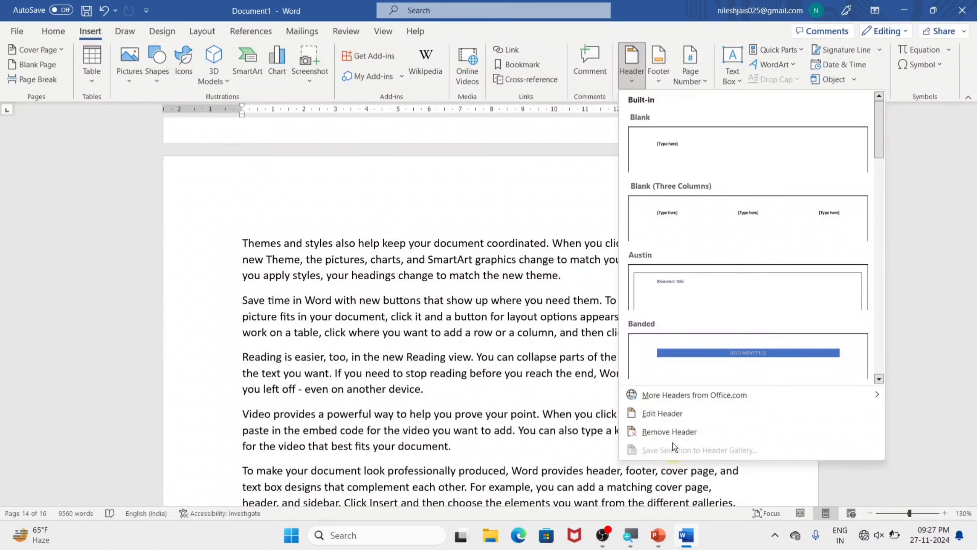
pyautogui.click(674, 431)
pyautogui.click(658, 75)
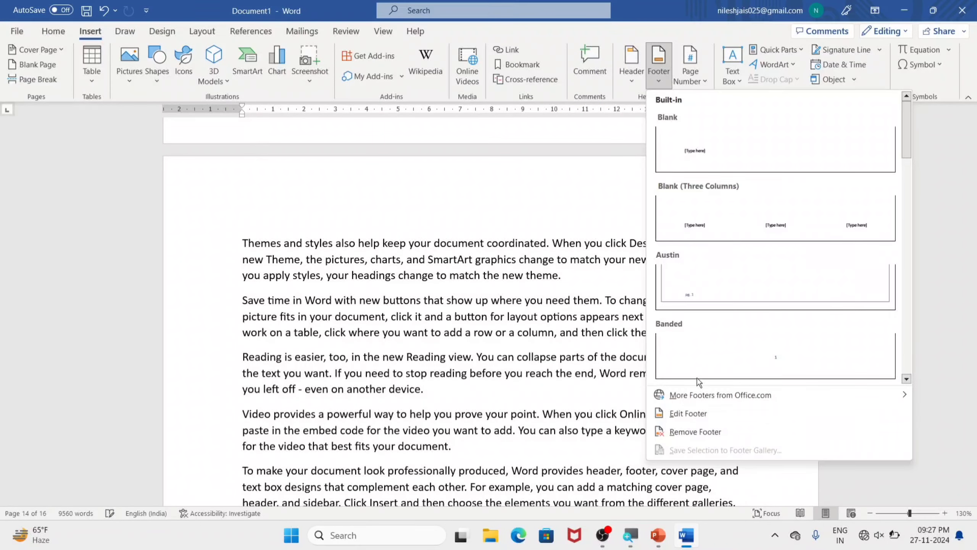
pyautogui.click(696, 425)
pyautogui.scroll(6, 670, 416)
pyautogui.scroll(1, 670, 416)
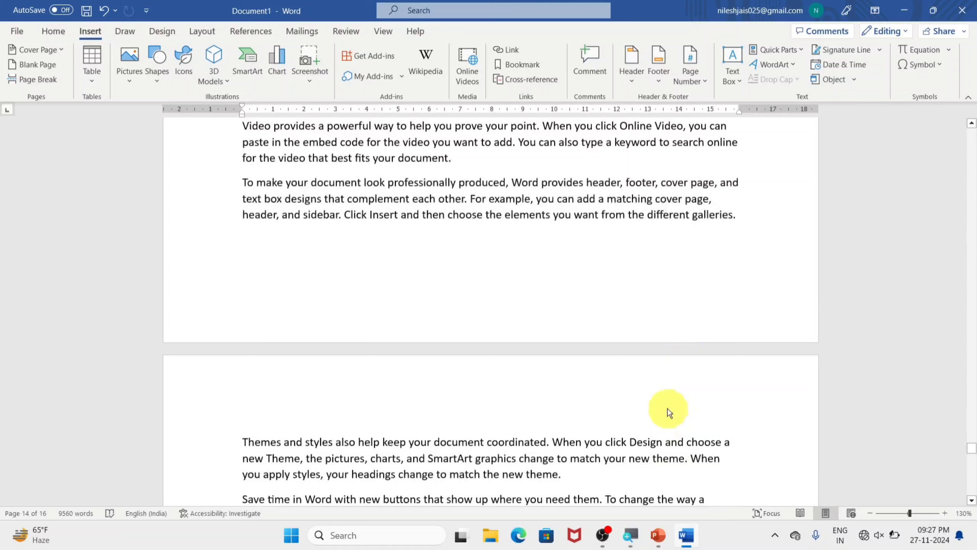
pyautogui.click(695, 83)
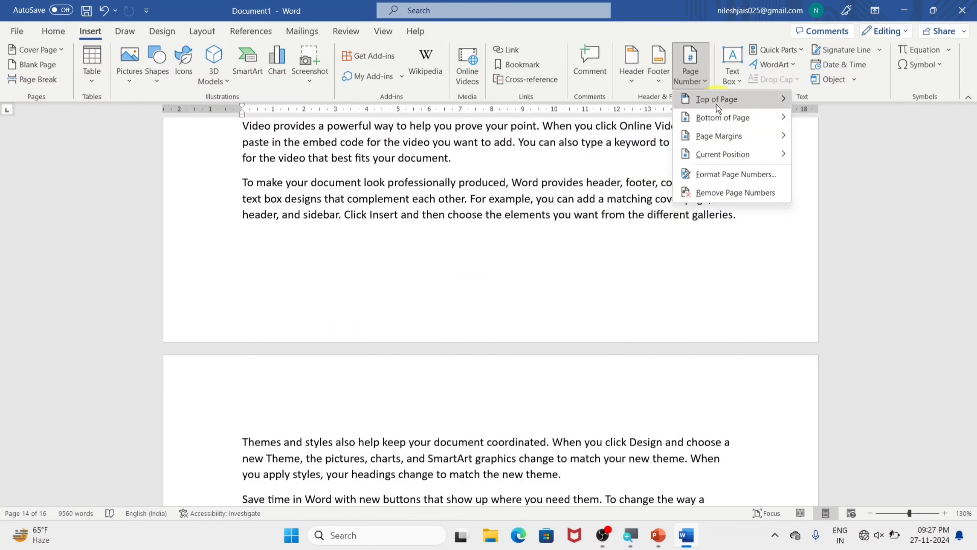
pyautogui.moveTo(716, 104)
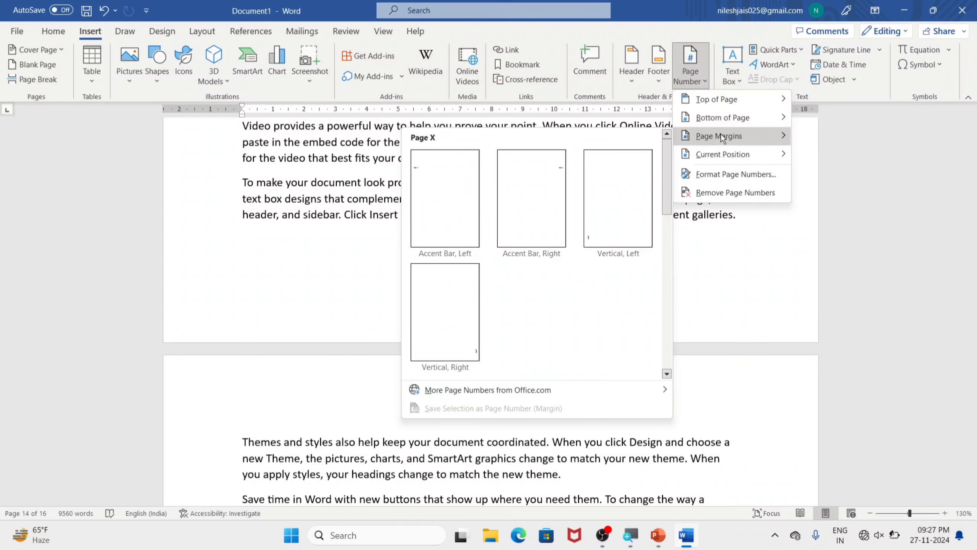
pyautogui.click(756, 308)
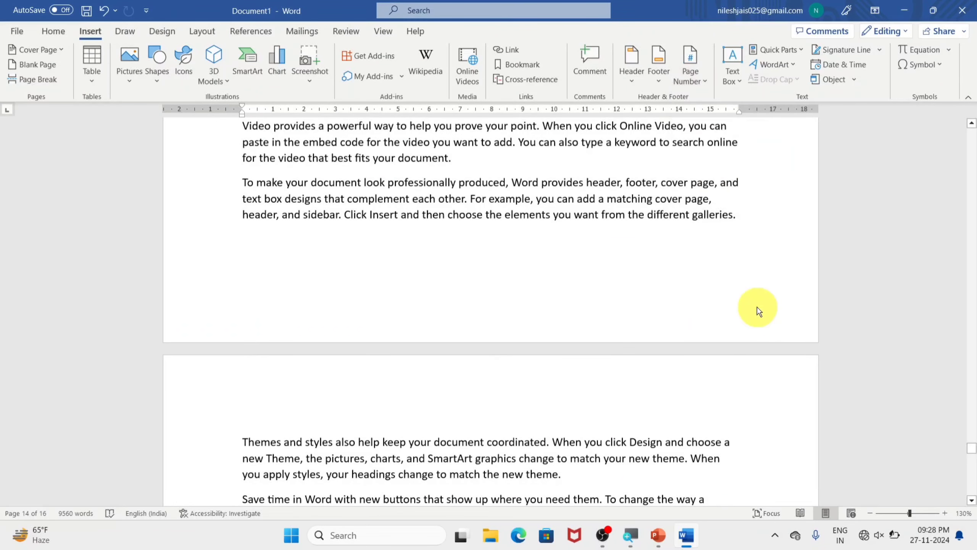
pyautogui.scroll(-8, 553, 278)
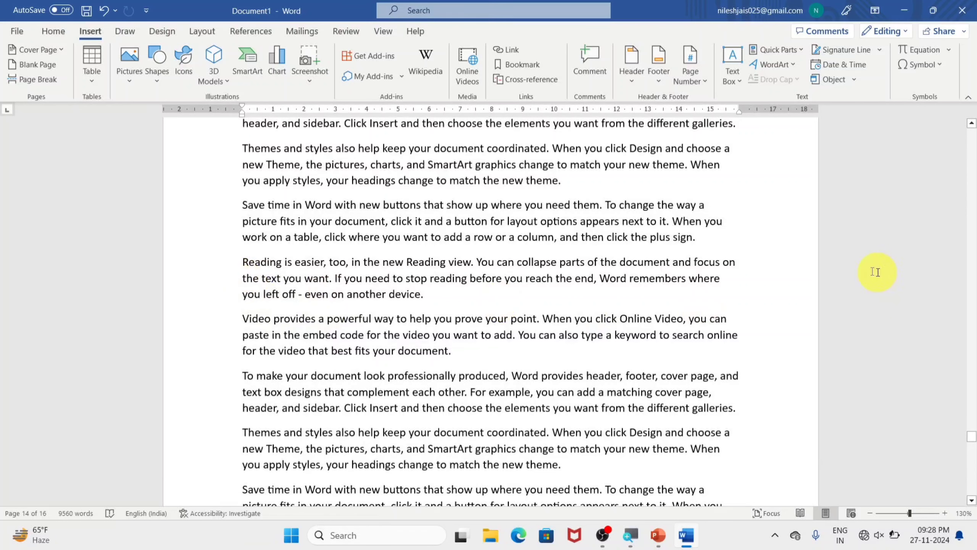
# Step: Insert page numbers in the page margins in the Accent Bar, Left style
pyautogui.click(697, 79)
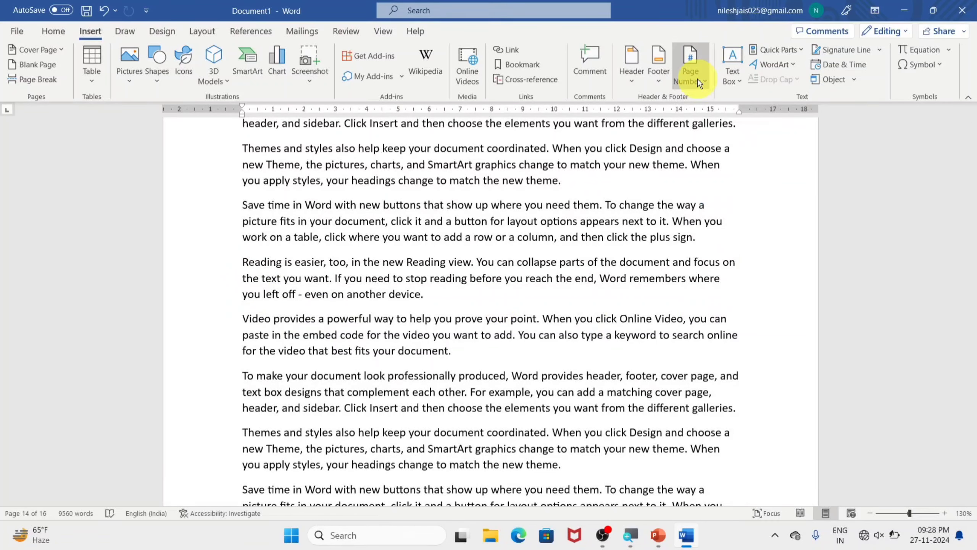
pyautogui.moveTo(705, 119)
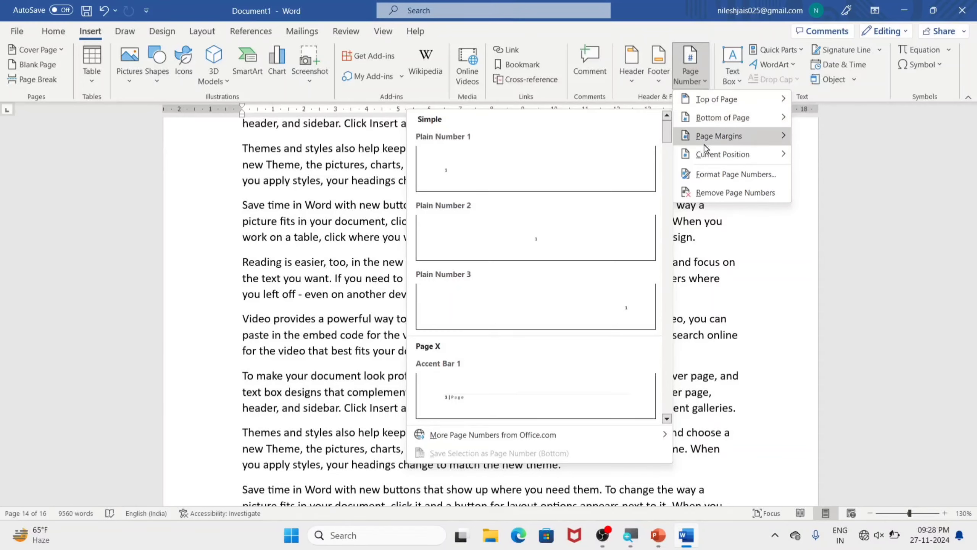
pyautogui.click(454, 188)
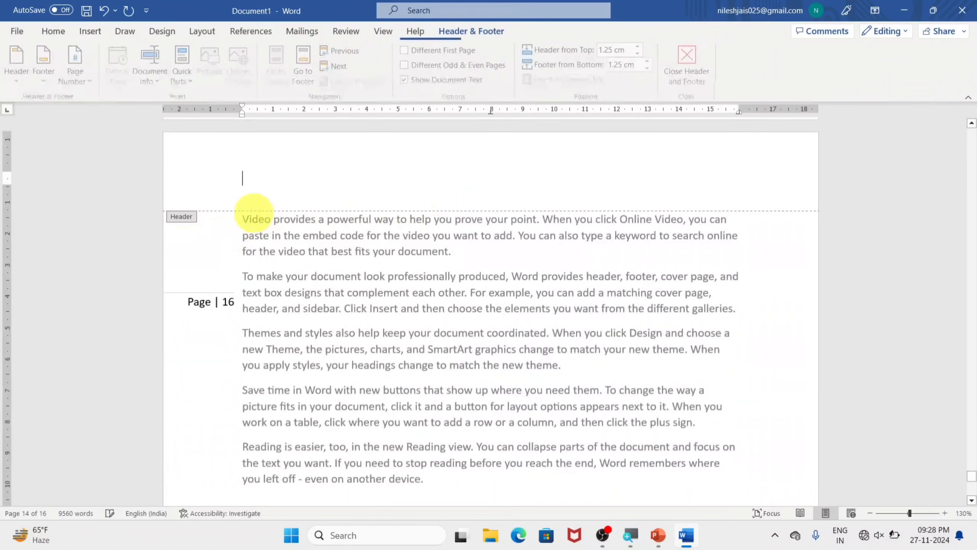
# Step: Change the page-margin numbers to the Accent Bar, Right style, check them on the pages and close the header
pyautogui.scroll(15, 191, 324)
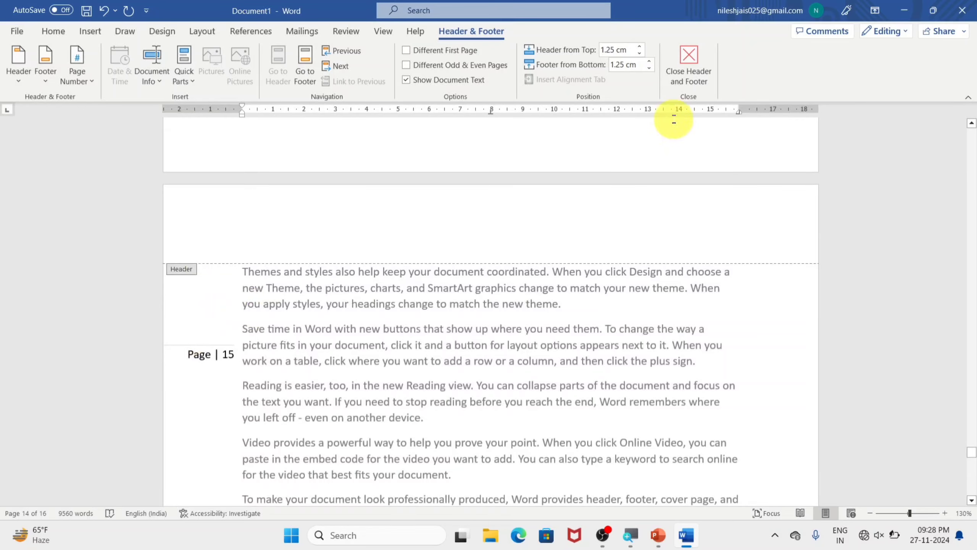
pyautogui.click(687, 67)
pyautogui.click(101, 36)
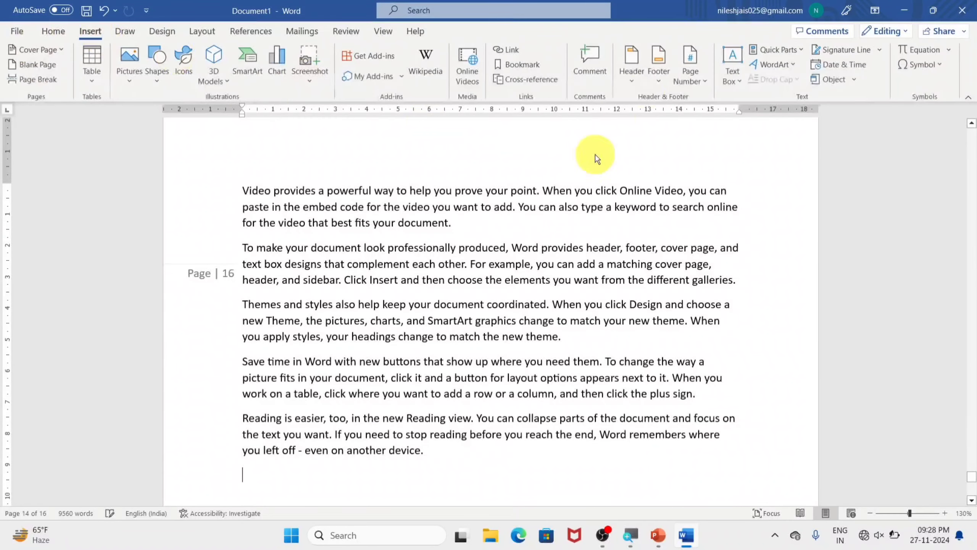
pyautogui.click(690, 83)
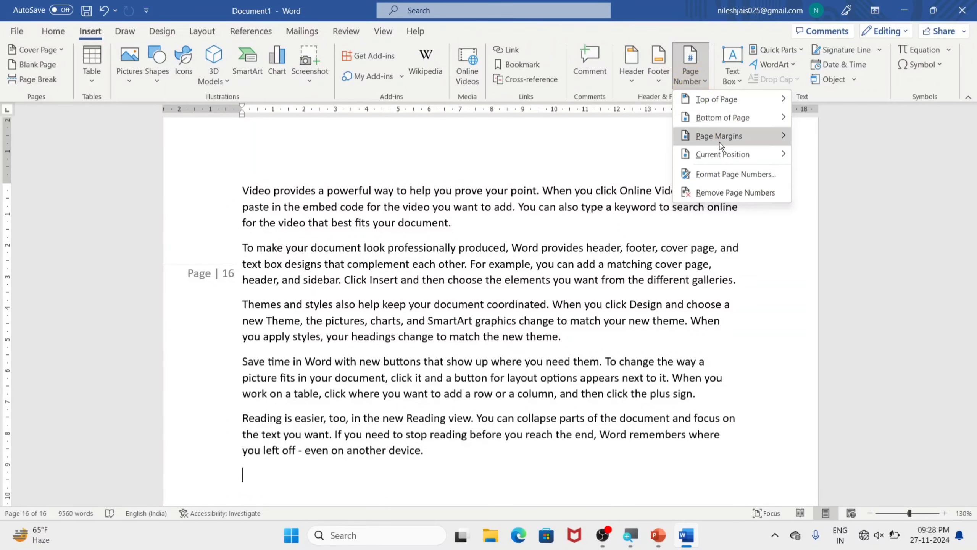
pyautogui.click(540, 190)
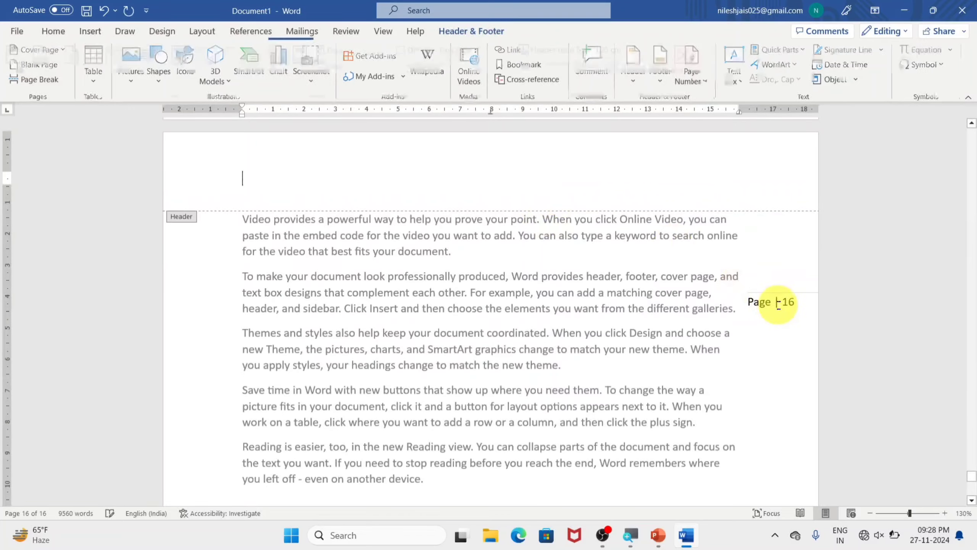
pyautogui.scroll(15, 693, 219)
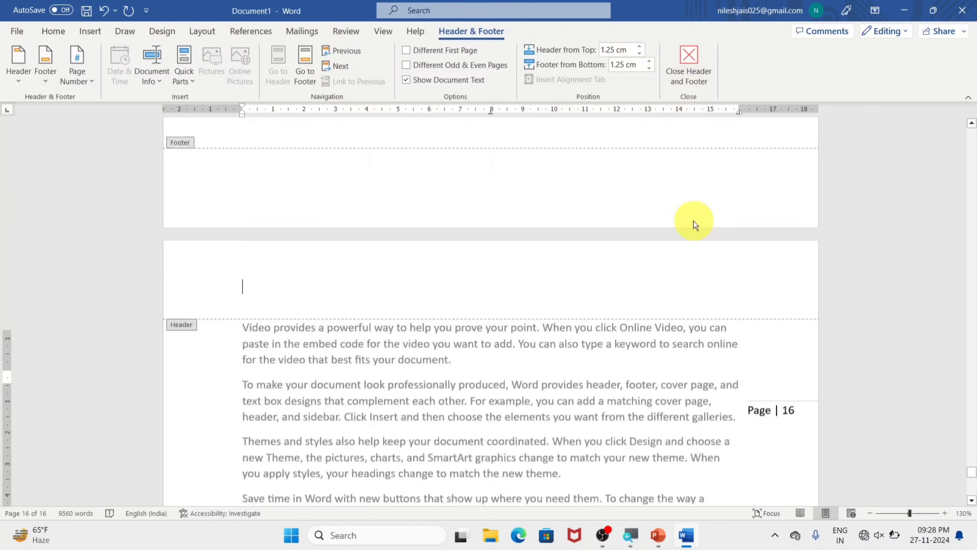
pyautogui.click(688, 77)
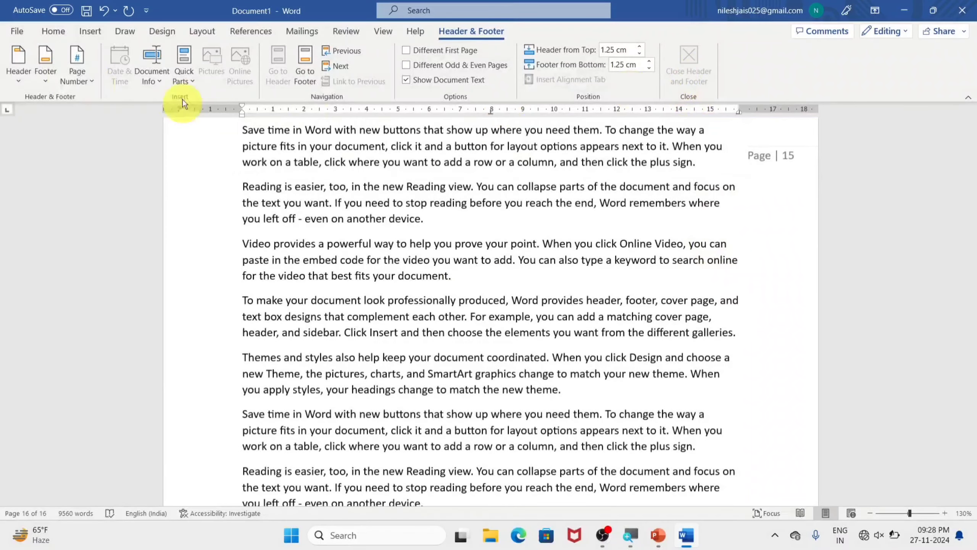
# Step: Change the page-margin numbers to the Vertical, Left style
pyautogui.click(89, 31)
pyautogui.click(703, 85)
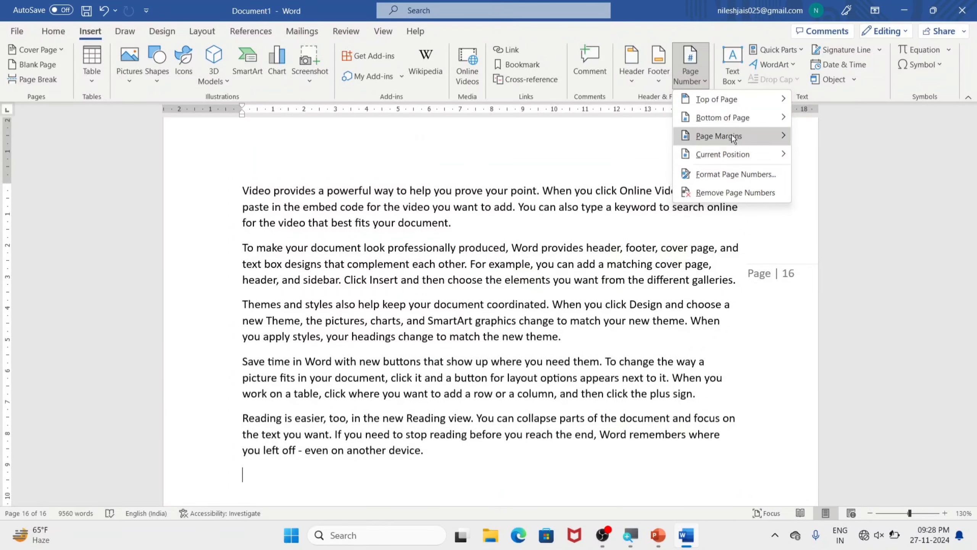
pyautogui.moveTo(730, 135)
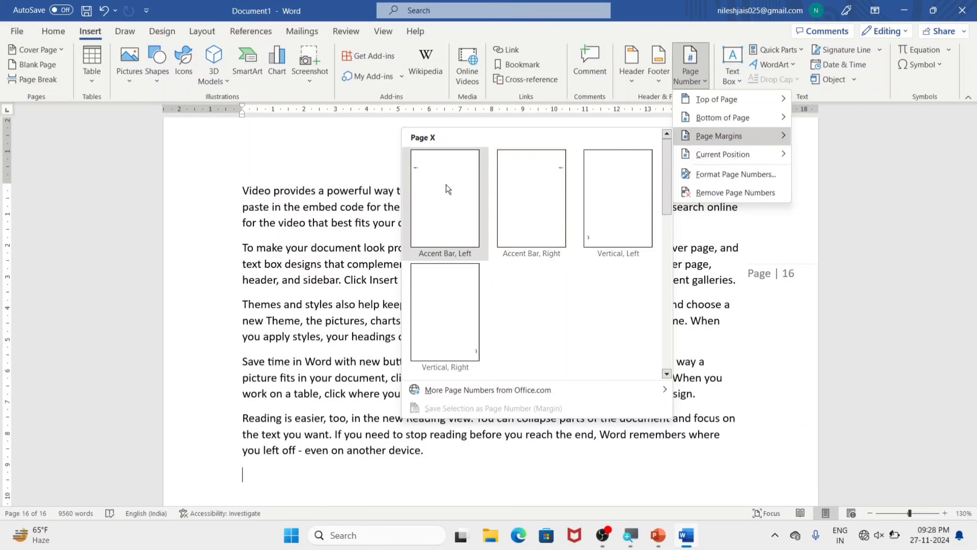
pyautogui.click(595, 185)
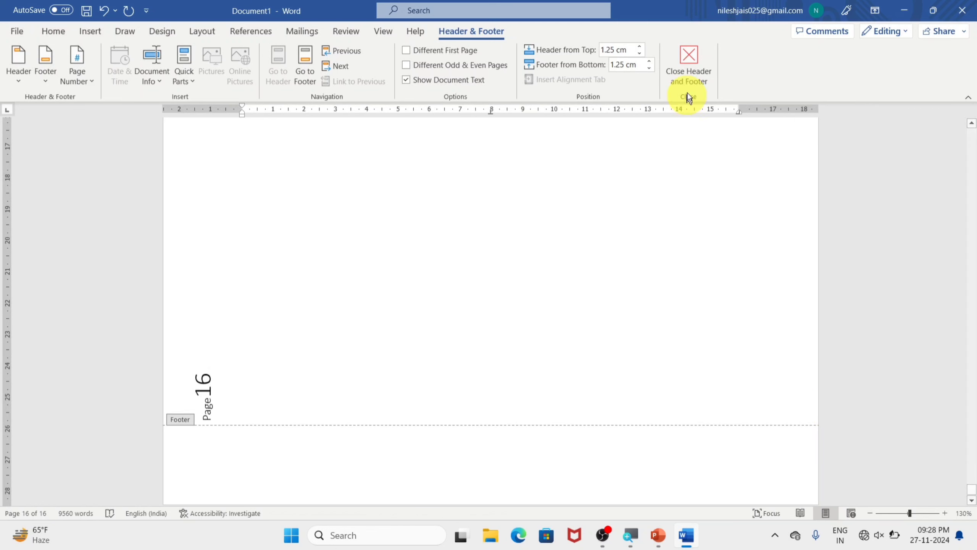
# Step: Switch the page-margin numbers to the Vertical, Right style, check them on several pages and close the footer
pyautogui.click(89, 30)
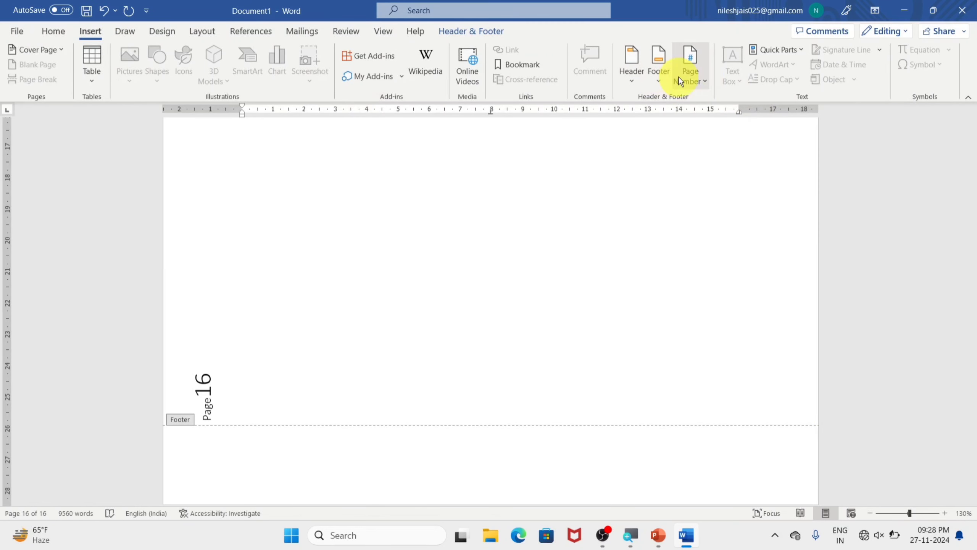
pyautogui.click(678, 81)
pyautogui.moveTo(722, 135)
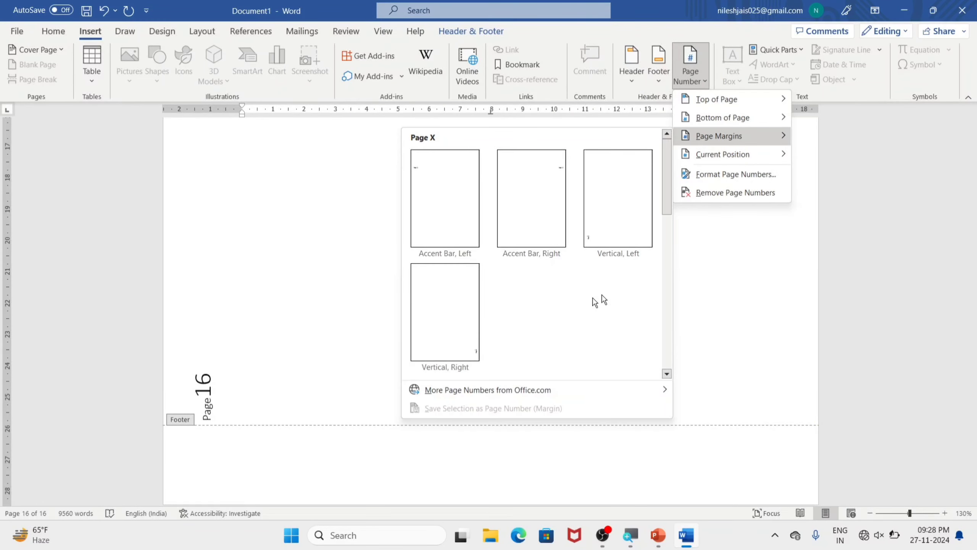
pyautogui.click(462, 336)
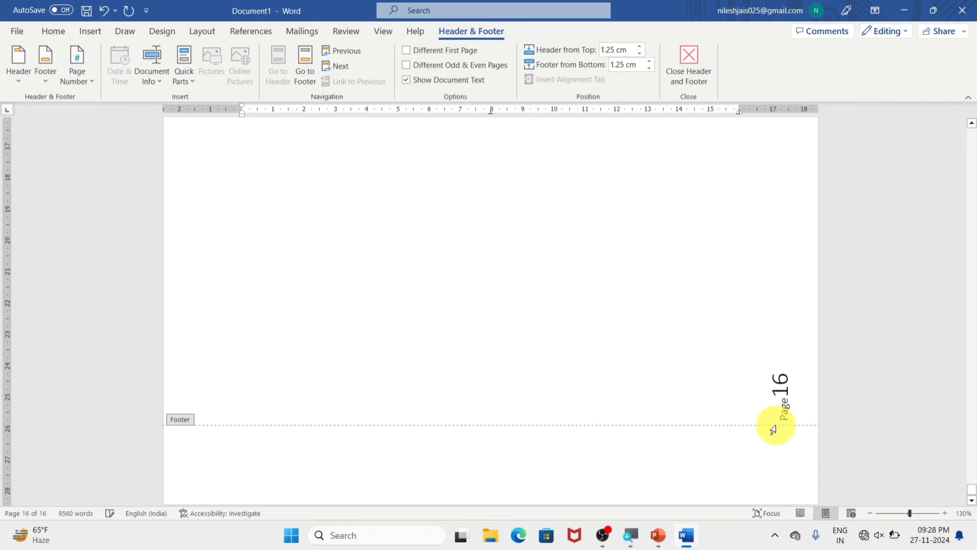
pyautogui.scroll(15, 773, 427)
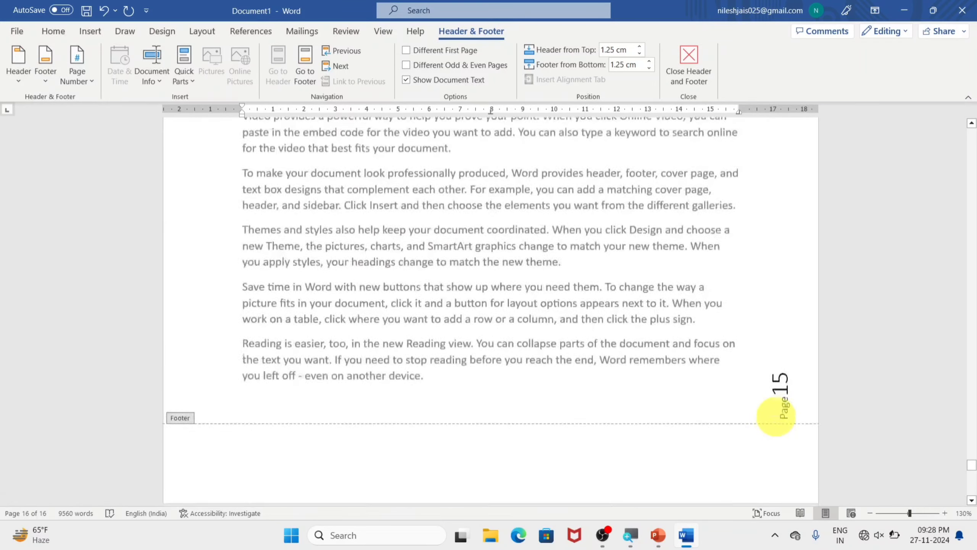
pyautogui.scroll(15, 775, 413)
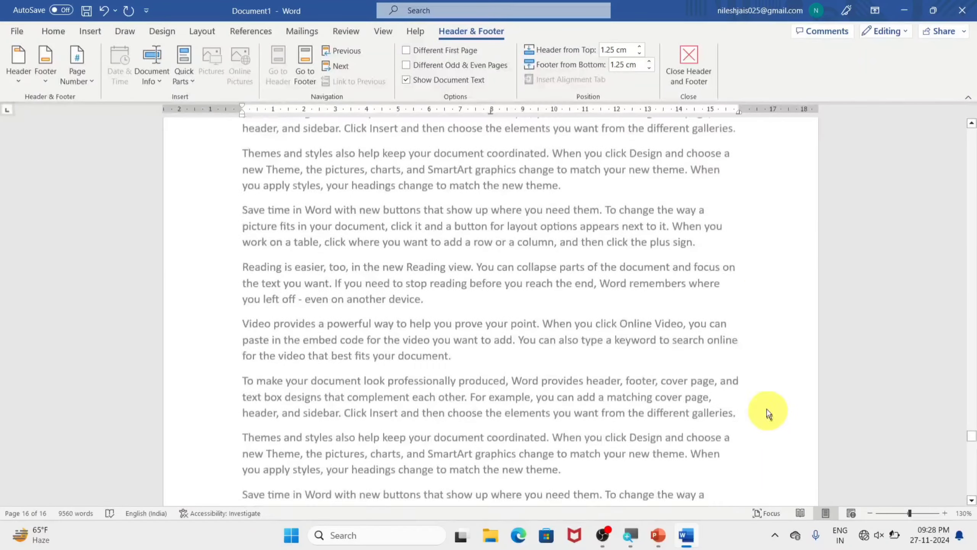
pyautogui.click(698, 49)
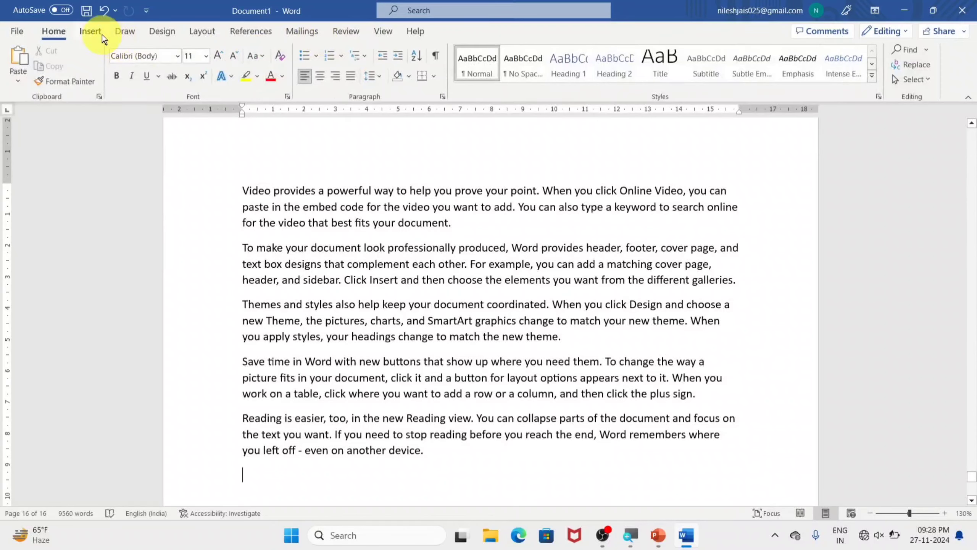
# Step: Remove the page numbers from the document and check the last pages
pyautogui.click(91, 31)
pyautogui.click(693, 83)
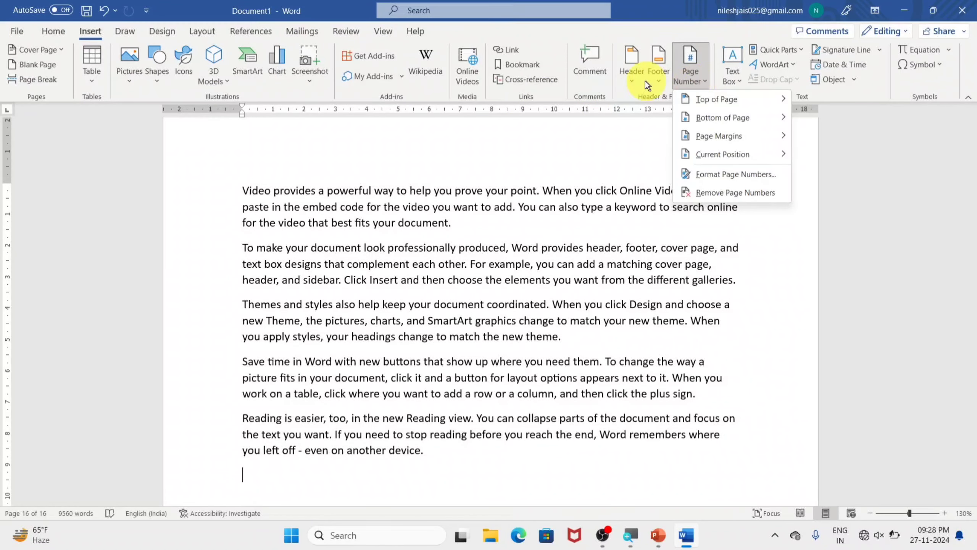
pyautogui.click(715, 192)
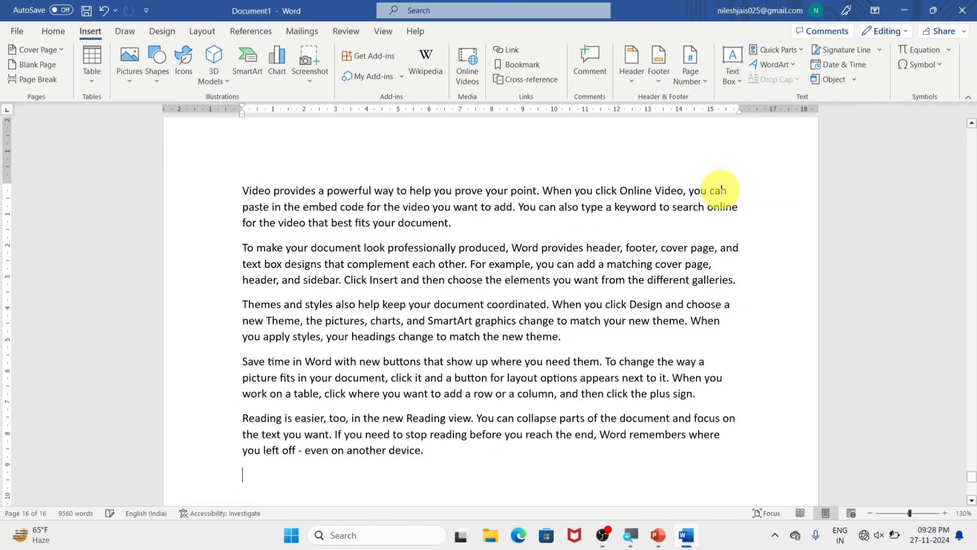
pyautogui.scroll(-10, 730, 192)
pyautogui.scroll(12, 737, 190)
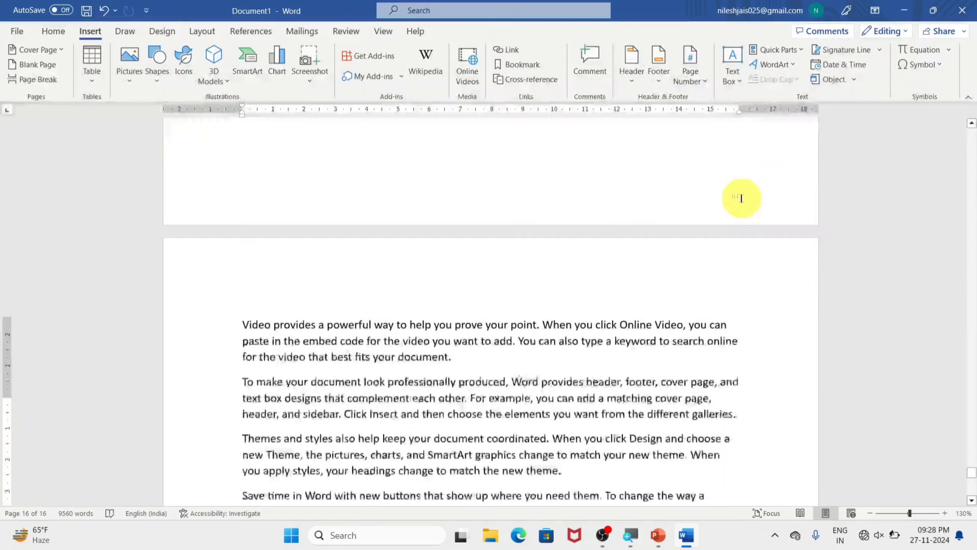
pyautogui.scroll(5, 741, 198)
# Step: Add three blank lines after the "Themes and styles" paragraph on page 15 and place the cursor on the middle one
pyautogui.click(694, 75)
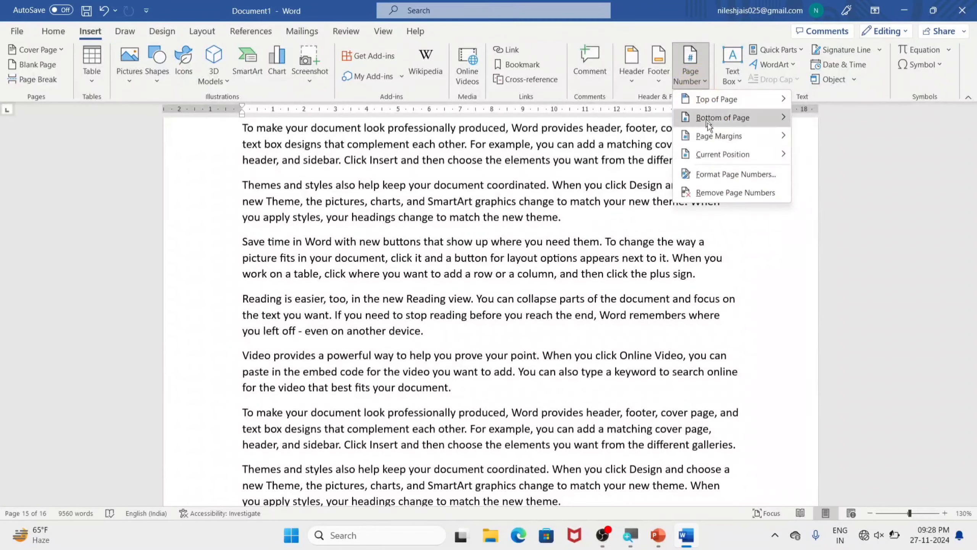
pyautogui.moveTo(744, 150)
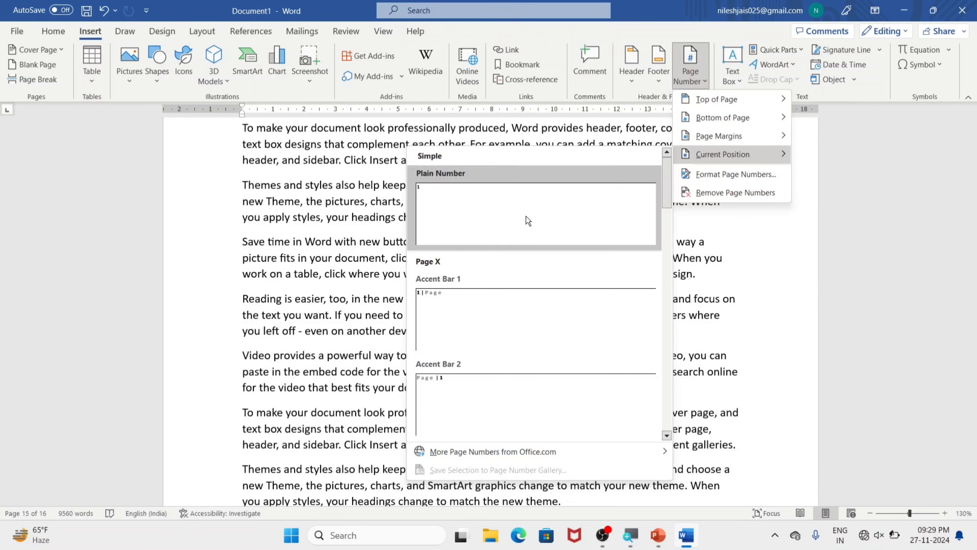
pyautogui.click(766, 282)
pyautogui.click(541, 229)
pyautogui.click(590, 218)
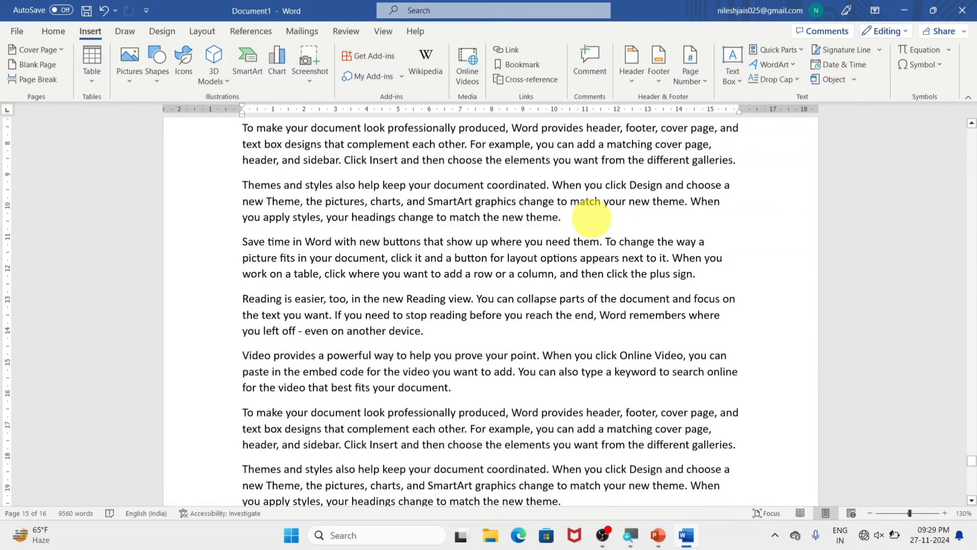
pyautogui.press('Return')
pyautogui.press('Return')
pyautogui.press('Return')
pyautogui.click(297, 263)
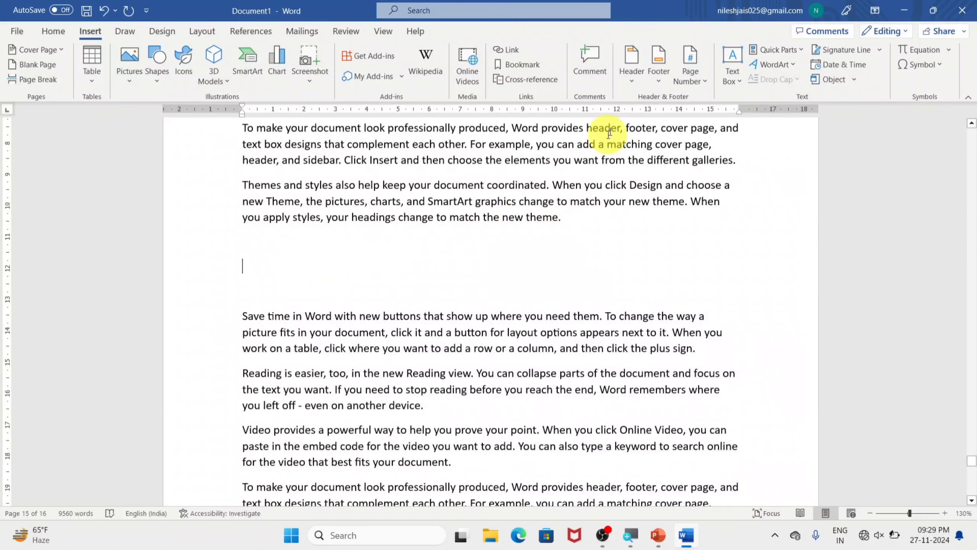
# Step: Insert a page number at the current cursor position in the Plain Number style
pyautogui.click(704, 80)
pyautogui.moveTo(722, 154)
pyautogui.click(546, 189)
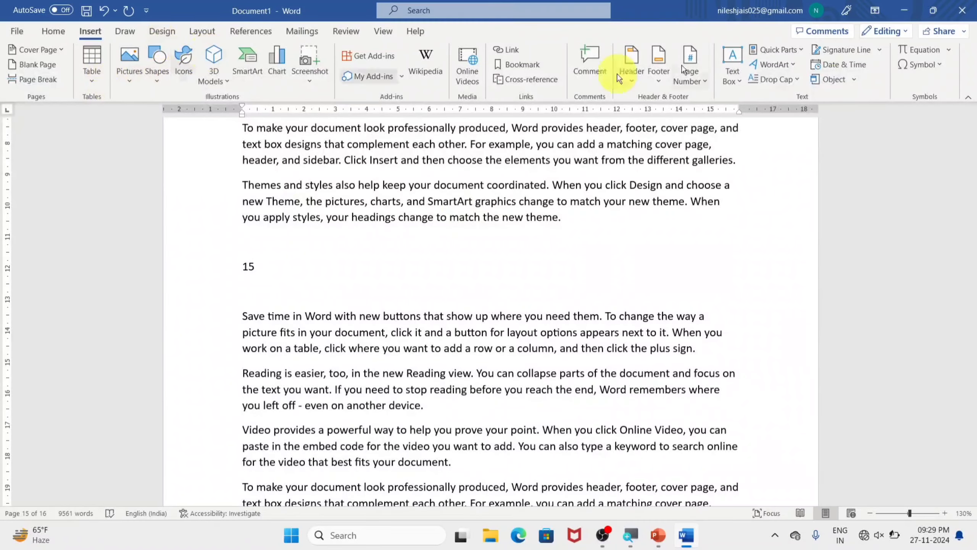
# Step: Set the page number format to i, ii, iii, continuing from the previous section
pyautogui.click(701, 80)
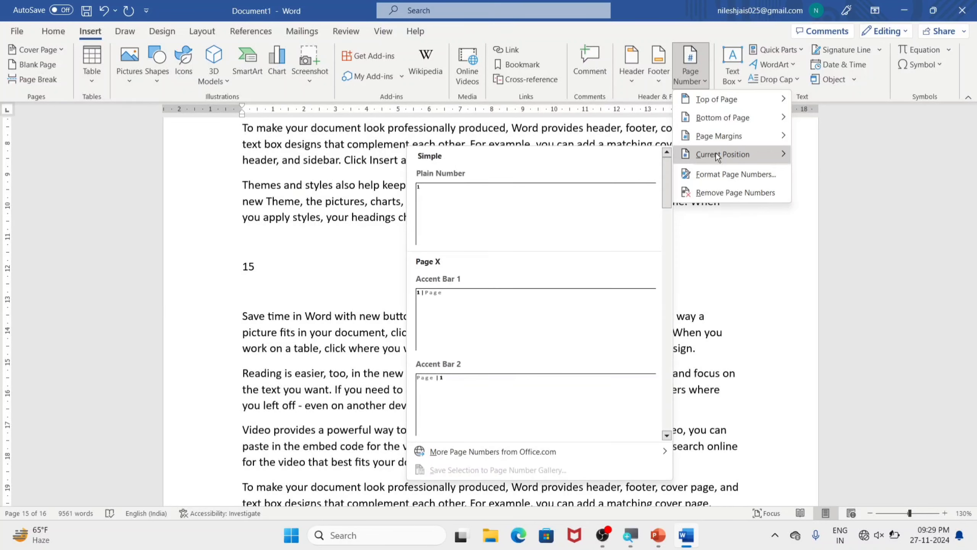
pyautogui.click(715, 185)
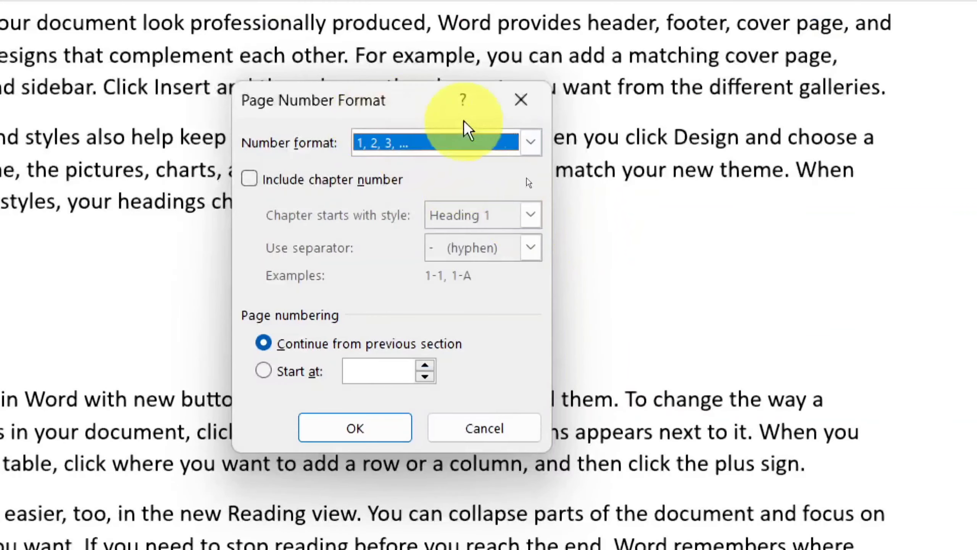
pyautogui.click(531, 142)
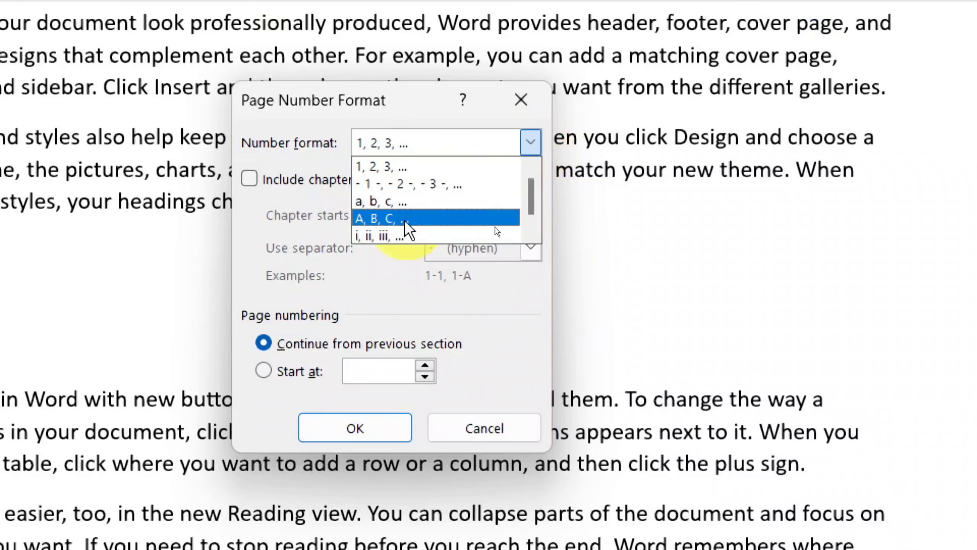
pyautogui.click(387, 235)
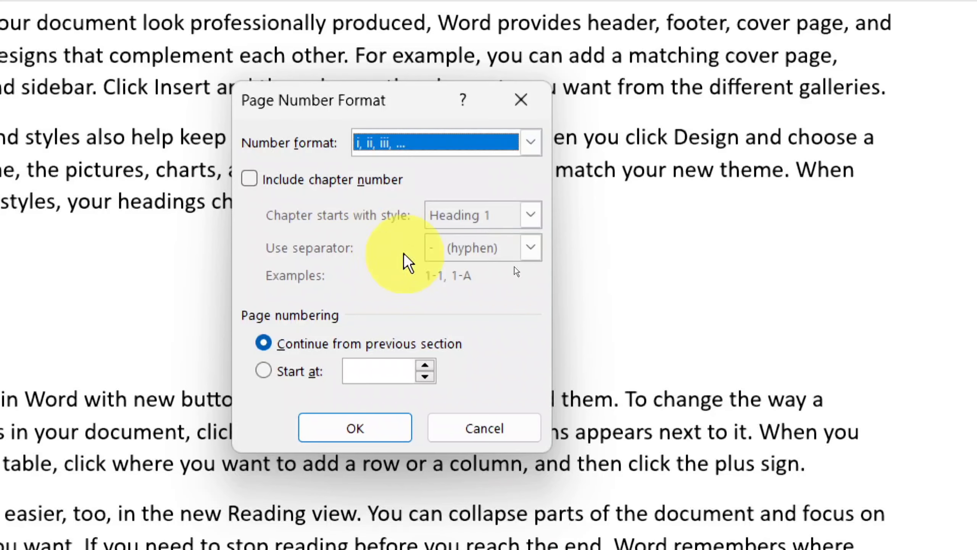
pyautogui.click(394, 429)
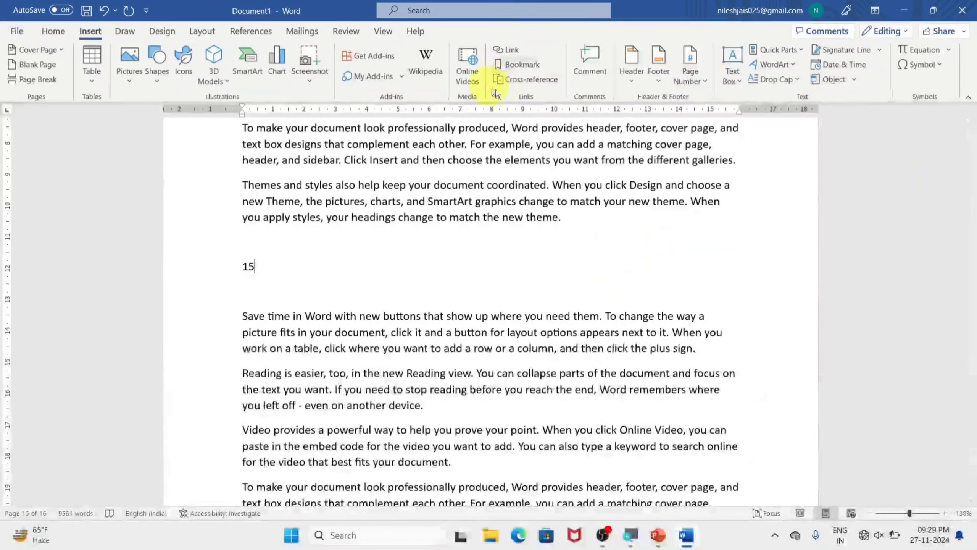
# Step: Insert plain left-aligned page numbers at the top of the pages, check them across several pages and close the header
pyautogui.click(695, 75)
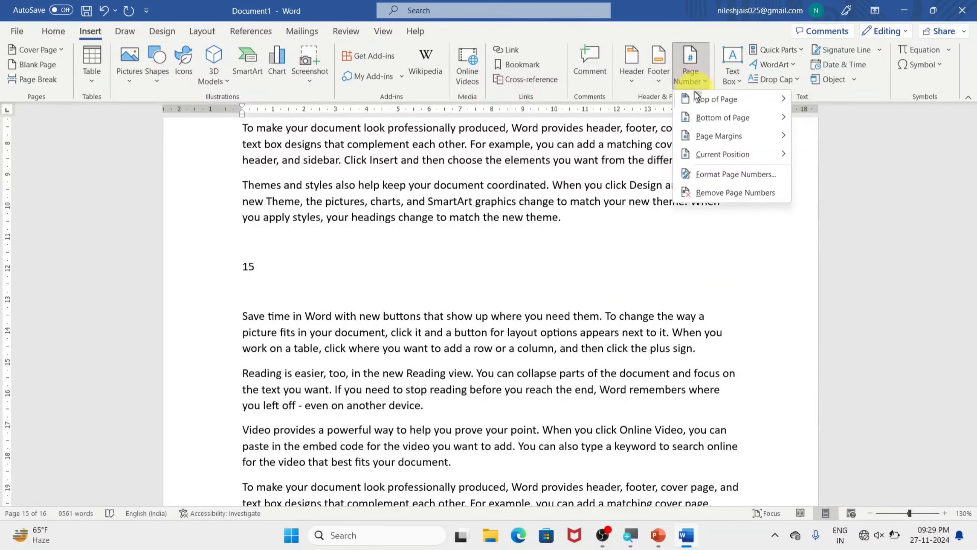
pyautogui.moveTo(717, 99)
pyautogui.click(563, 140)
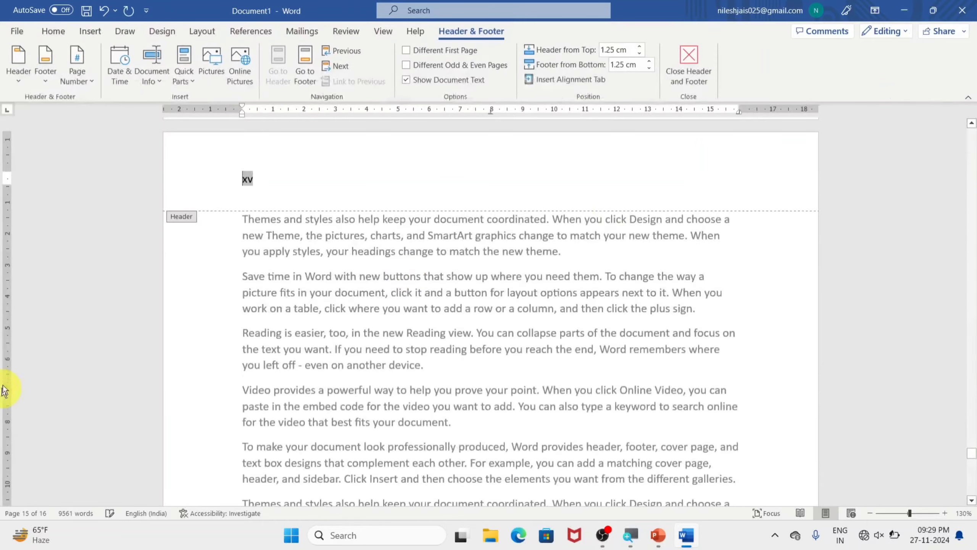
pyautogui.scroll(20, 225, 234)
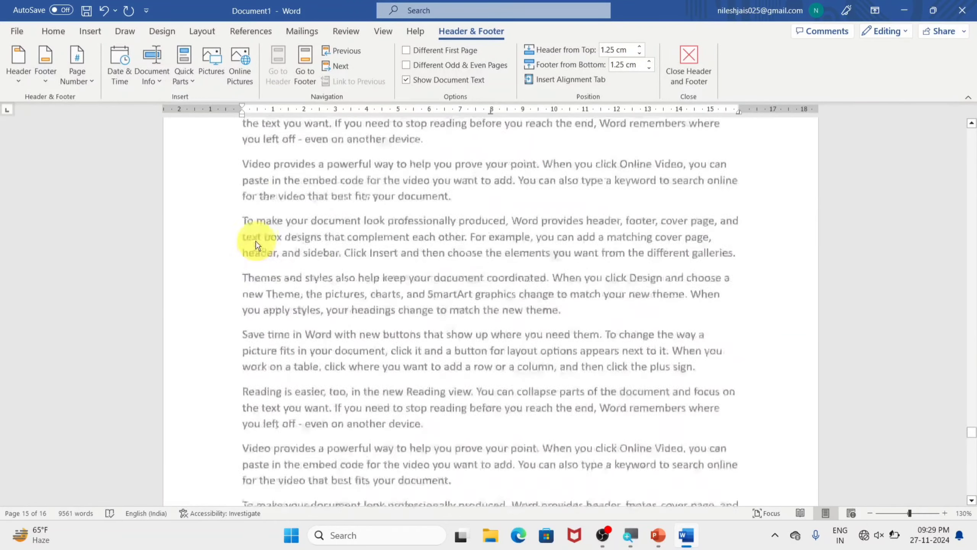
pyautogui.scroll(8, 257, 243)
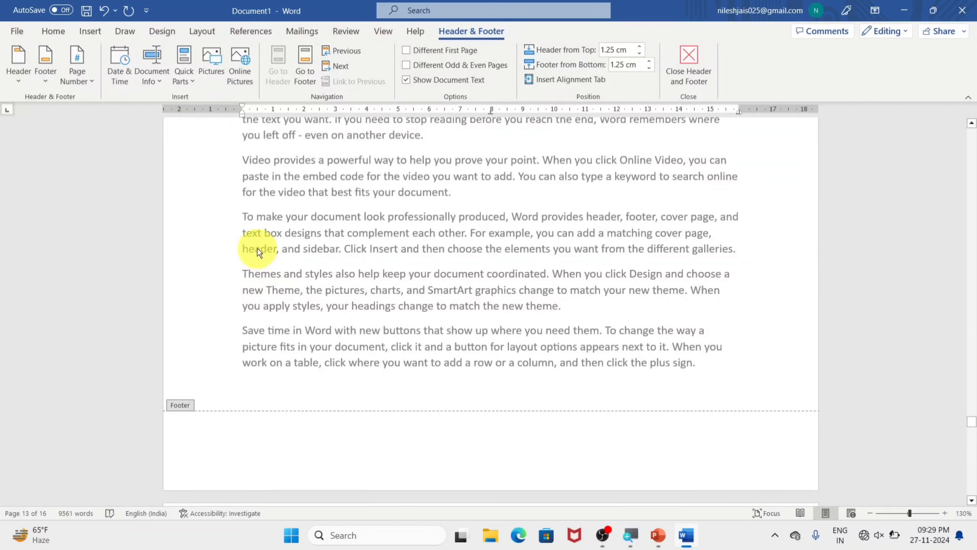
pyautogui.scroll(-8, 257, 252)
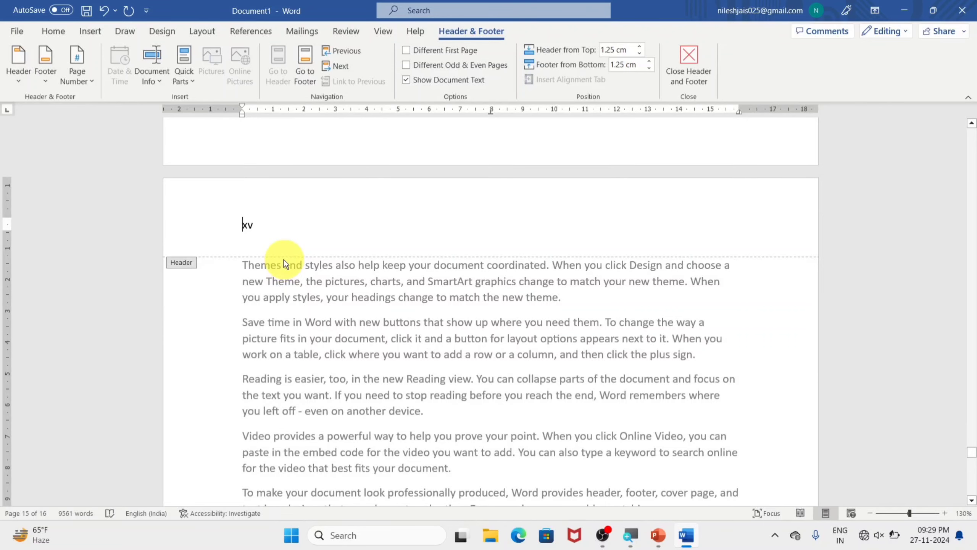
pyautogui.click(484, 238)
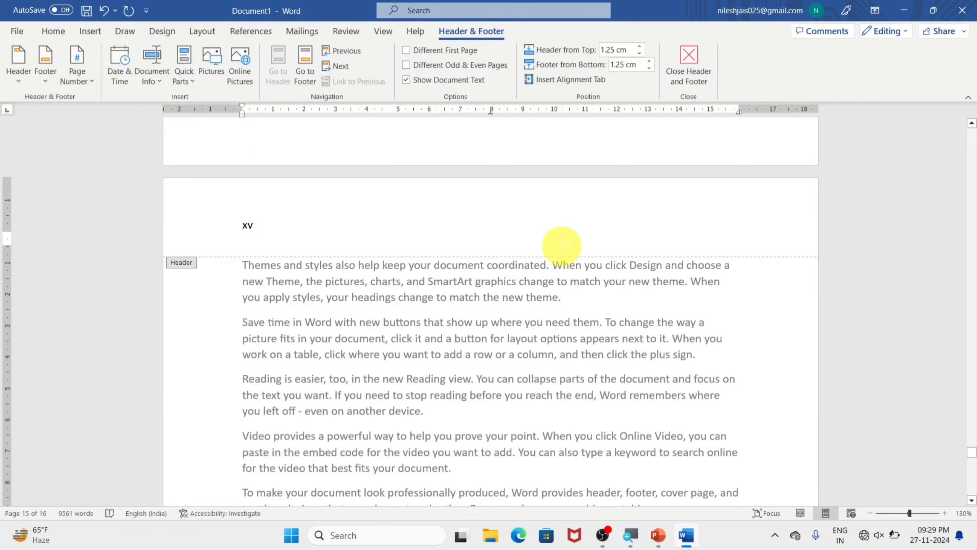
pyautogui.click(717, 80)
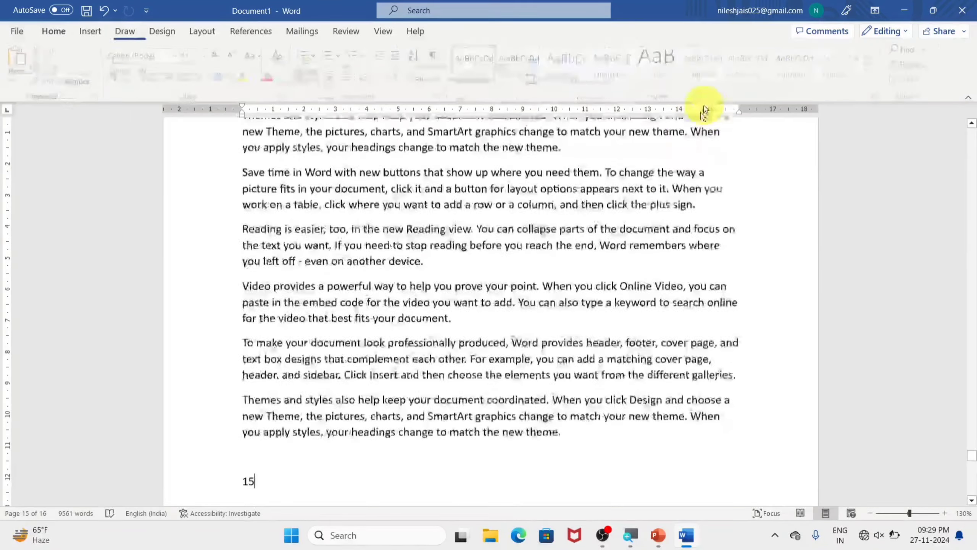
# Step: Remove the Roman-numeral page numbers from the top of the pages throughout the document
pyautogui.scroll(-5, 654, 162)
pyautogui.click(242, 217)
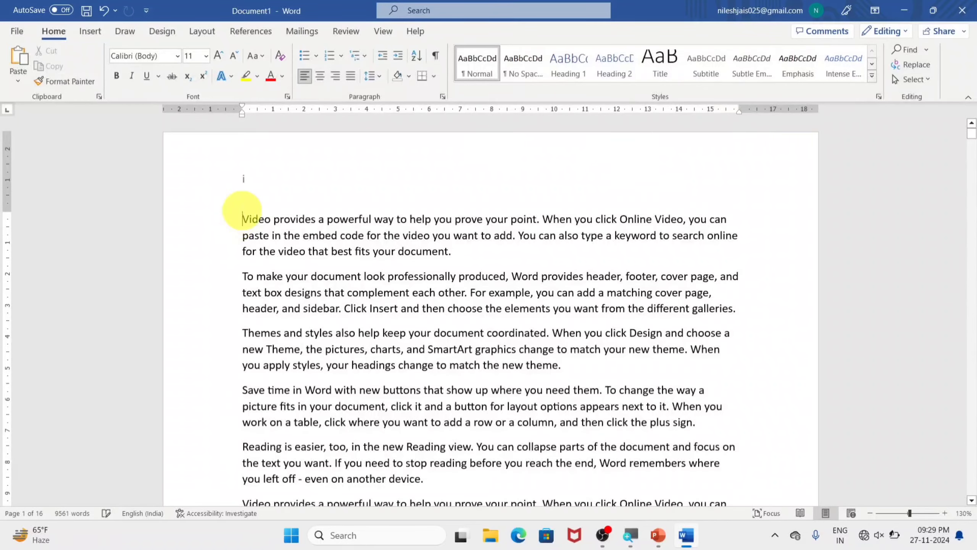
pyautogui.scroll(-10, 240, 191)
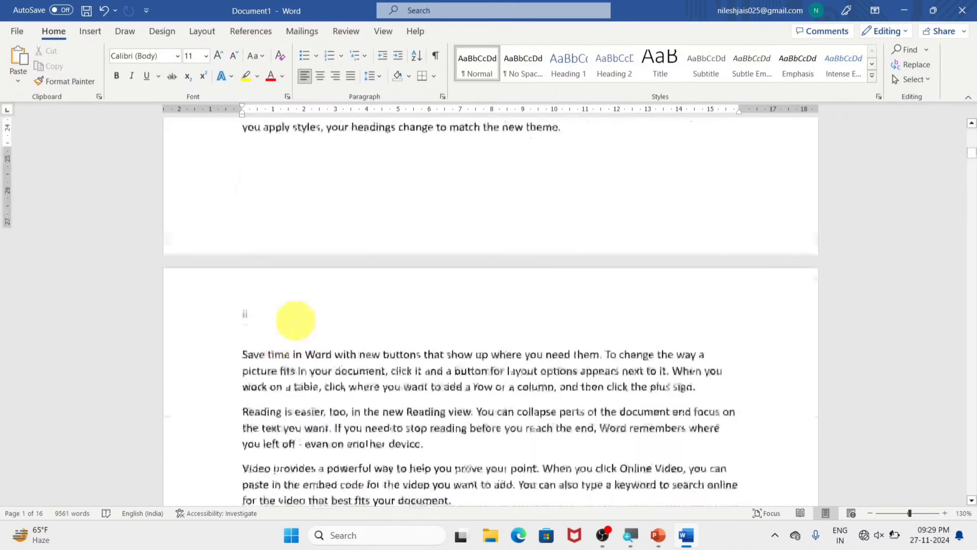
pyautogui.scroll(-15, 250, 309)
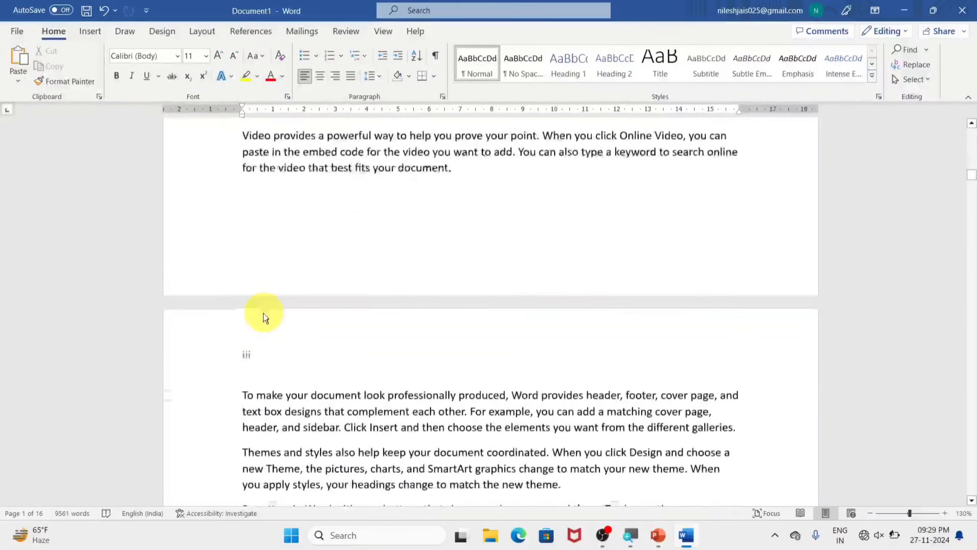
pyautogui.scroll(-1, 262, 345)
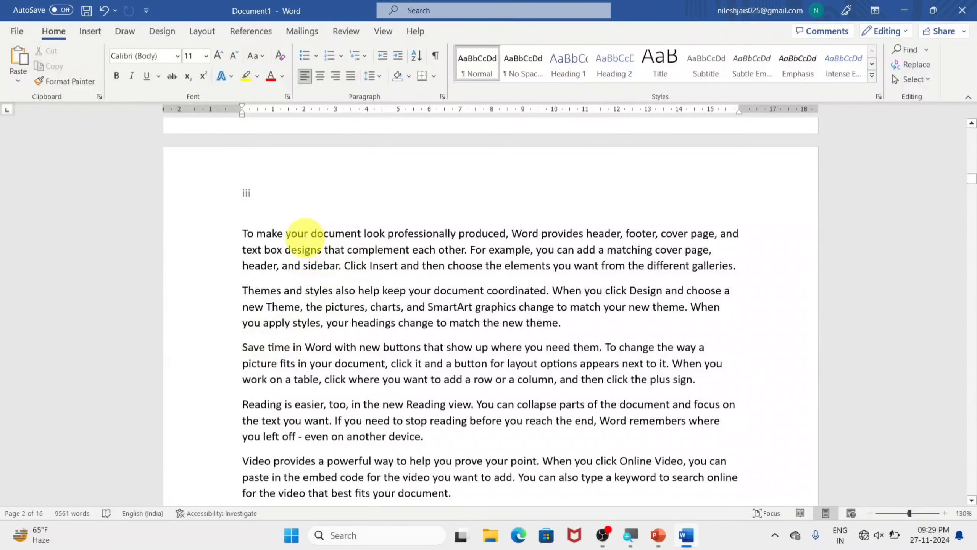
pyautogui.click(89, 44)
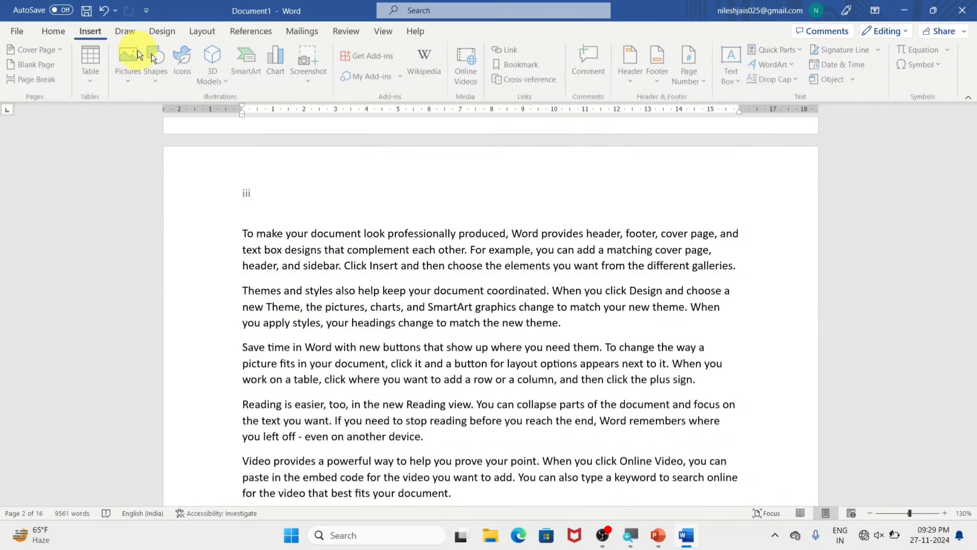
pyautogui.click(705, 83)
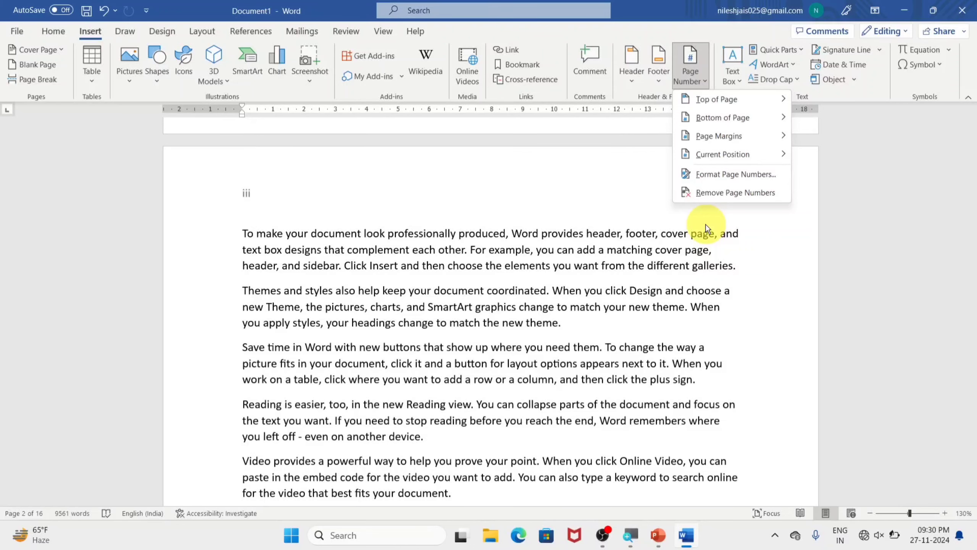
pyautogui.click(752, 193)
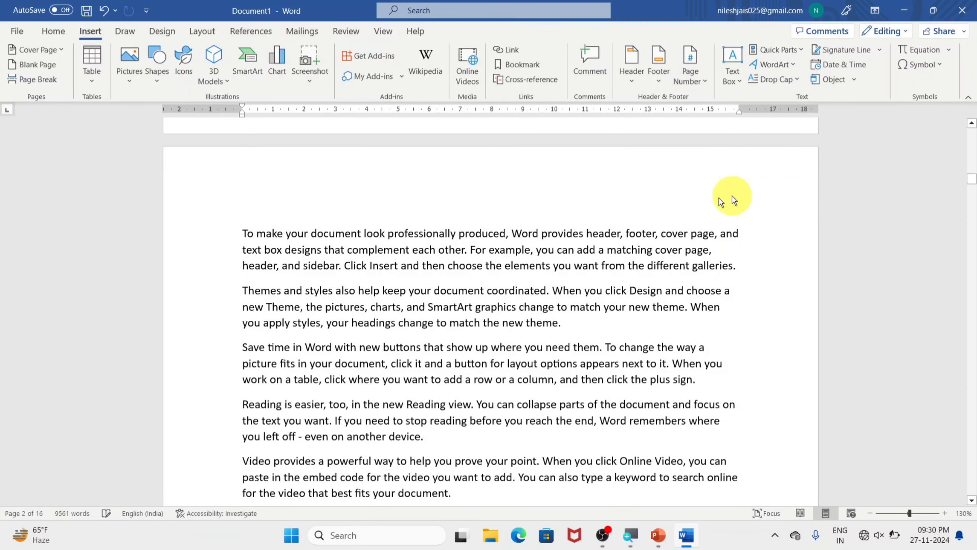
pyautogui.scroll(3, 550, 214)
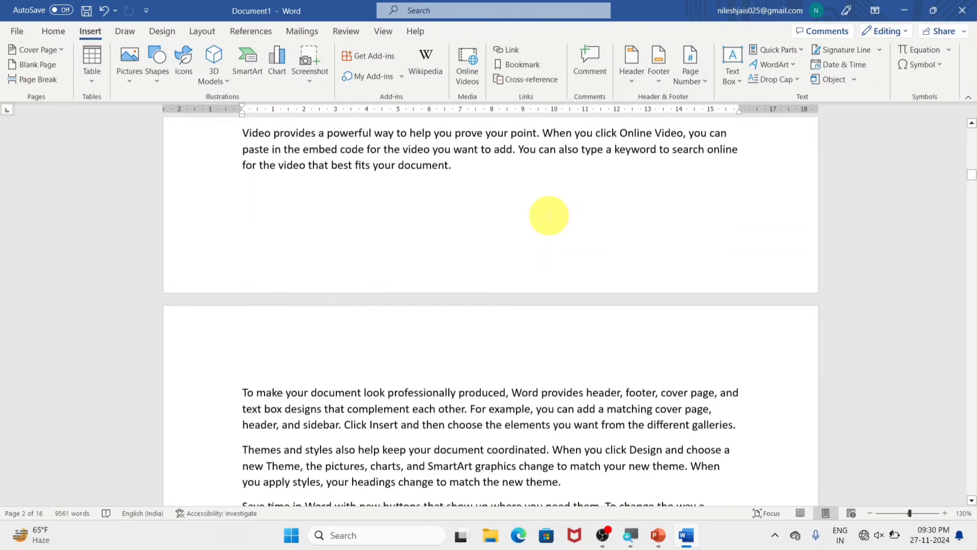
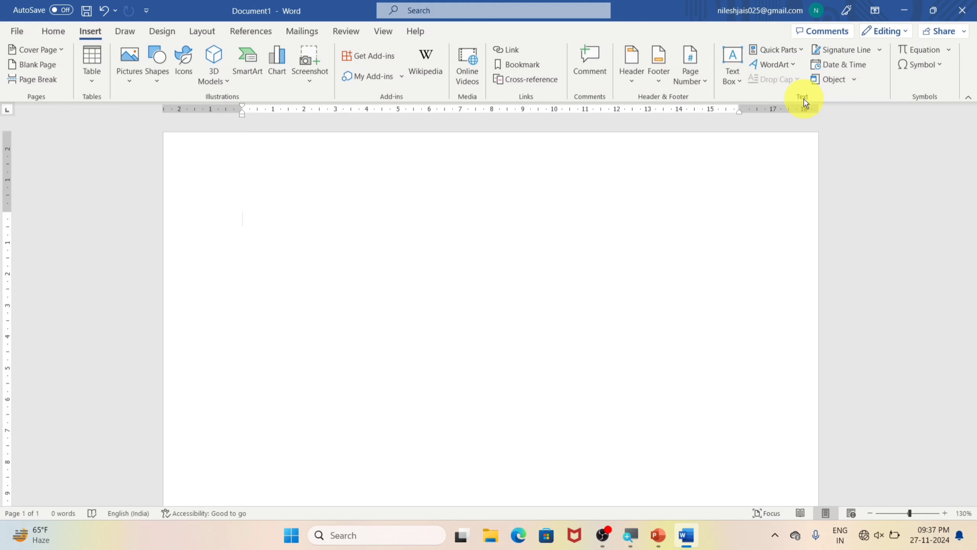
# Step: Insert a Simple Text Box, replace its placeholder with "Nilesh computer classes" and enlarge the box to about 3.29 cm by 8.65 cm
pyautogui.click(734, 84)
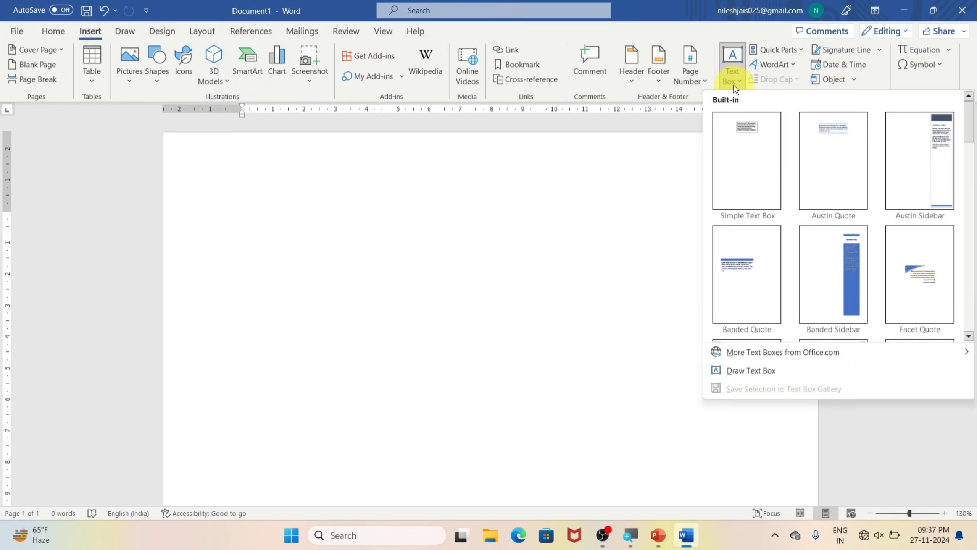
pyautogui.click(746, 148)
pyautogui.click(474, 250)
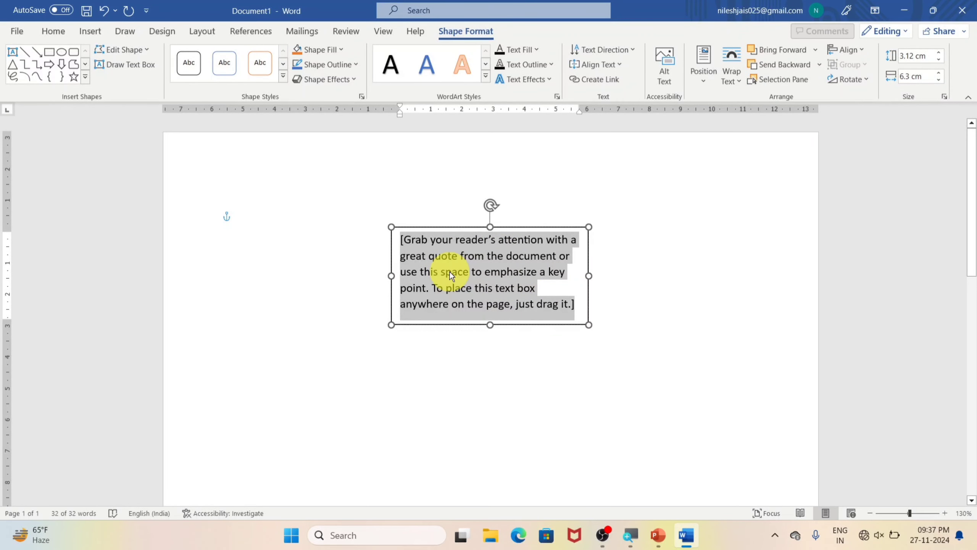
pyautogui.write('Nilesh computer classes')
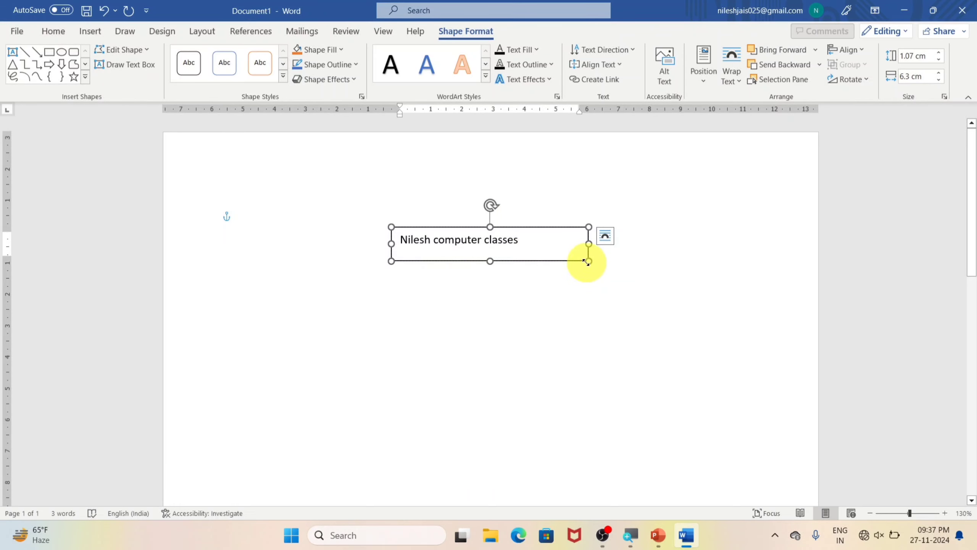
pyautogui.moveTo(588, 261); pyautogui.dragTo(662, 330)
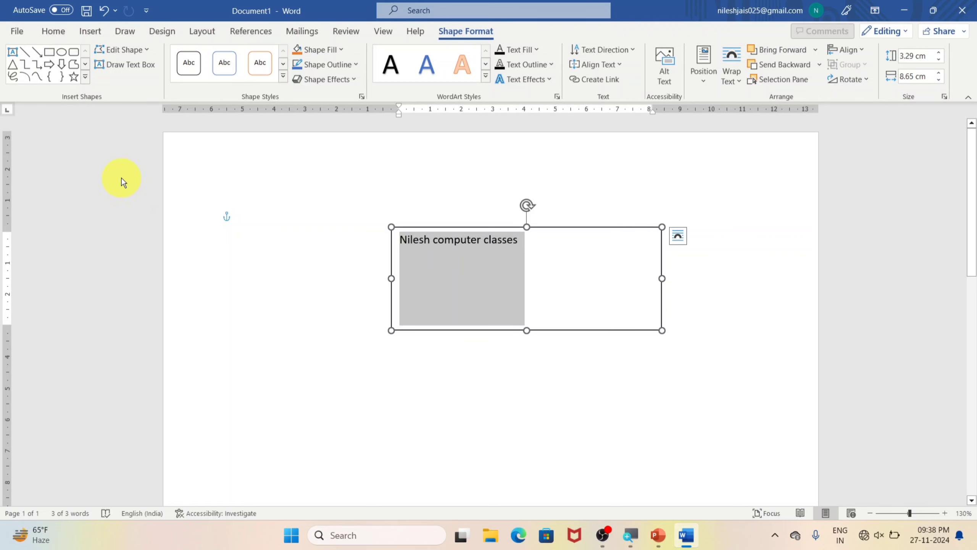
# Step: Format the text in the text box as 22 pt bold
pyautogui.click(53, 27)
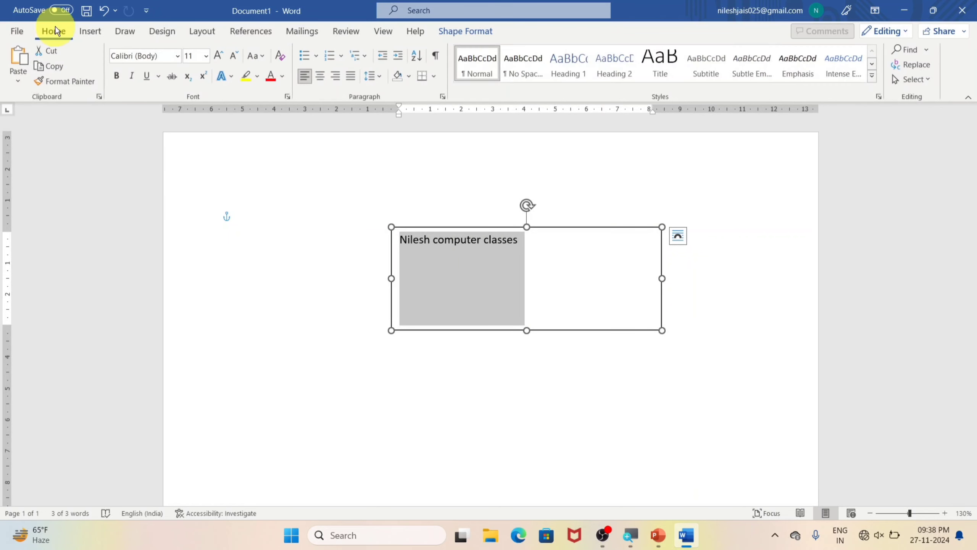
pyautogui.click(217, 53)
pyautogui.click(217, 53)
pyautogui.click(216, 53)
pyautogui.click(217, 52)
pyautogui.click(216, 53)
pyautogui.click(216, 53)
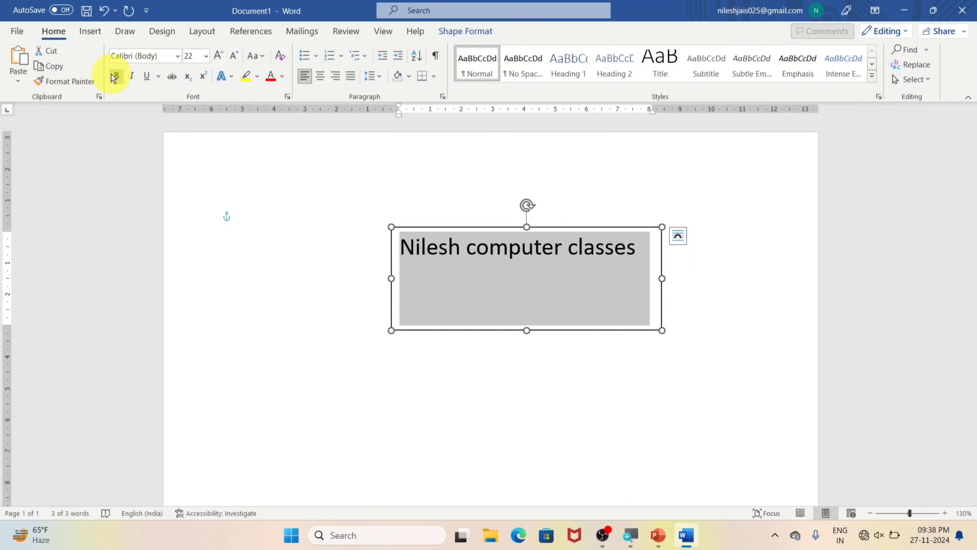
pyautogui.click(114, 76)
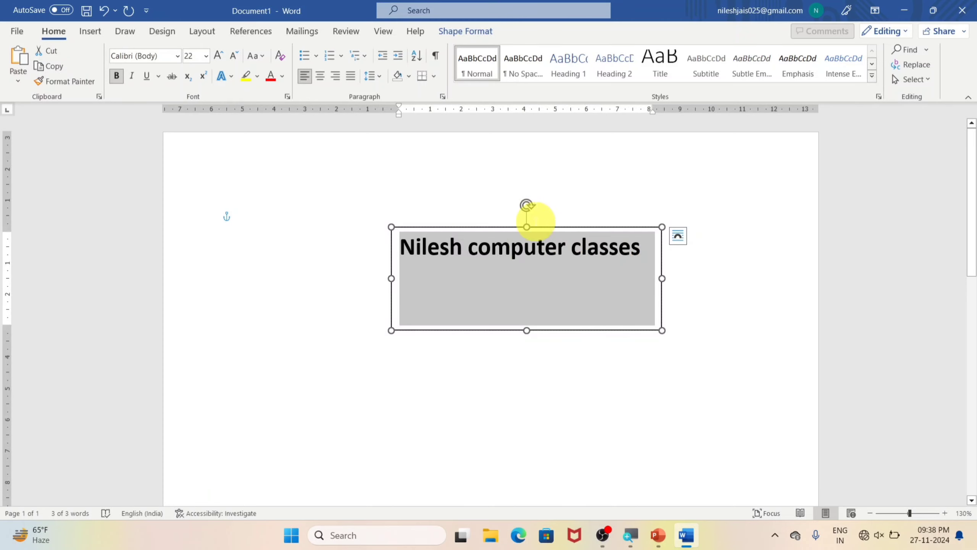
# Step: Make the text box slightly wider and shorter, and place it along the page's left edge with its text reading upward
pyautogui.moveTo(662, 330)
pyautogui.mouseDown()
pyautogui.moveTo(645, 306)
pyautogui.moveTo(675, 319)
pyautogui.mouseUp()
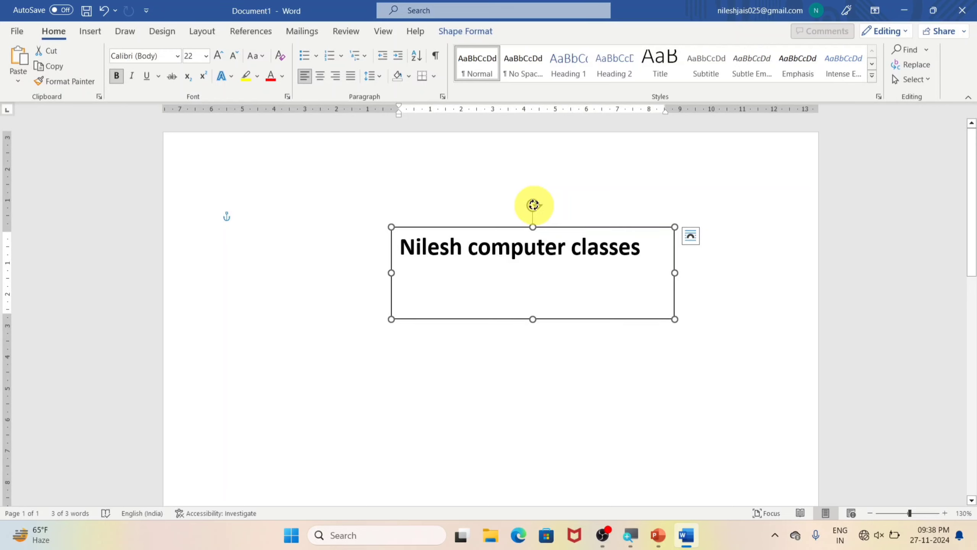
pyautogui.moveTo(533, 205); pyautogui.dragTo(498, 272)
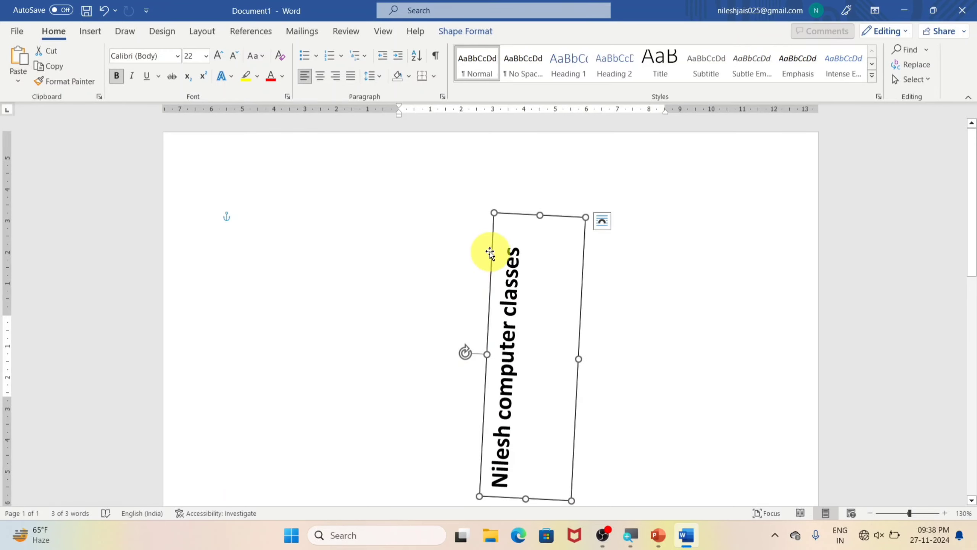
pyautogui.moveTo(490, 247); pyautogui.dragTo(176, 227)
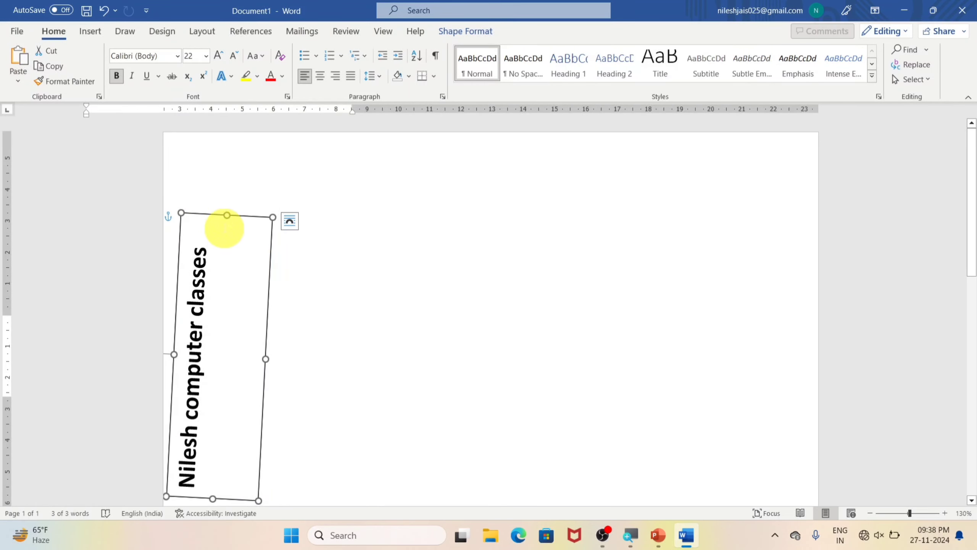
# Step: Delete the rotated text box from the page
pyautogui.press('Delete')
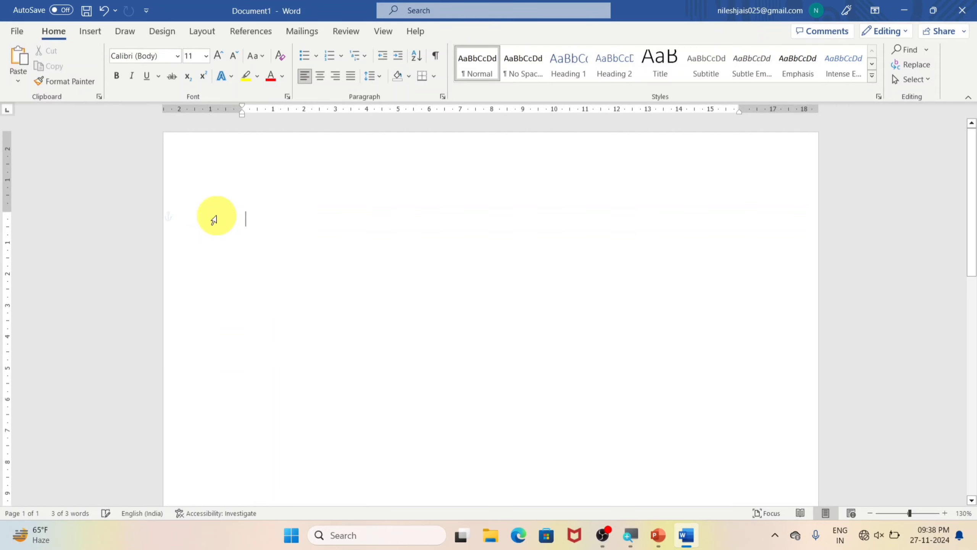
# Step: Draw a custom text box about 6.24 cm high and 10.01 cm wide near the page top, containing "Nilesh computer classes"
pyautogui.click(90, 30)
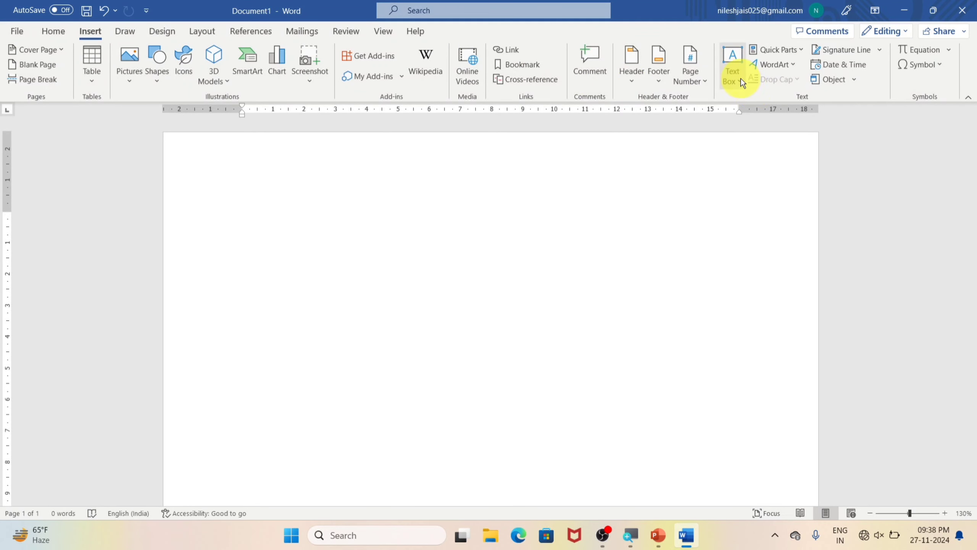
pyautogui.click(740, 78)
pyautogui.scroll(-10, 888, 143)
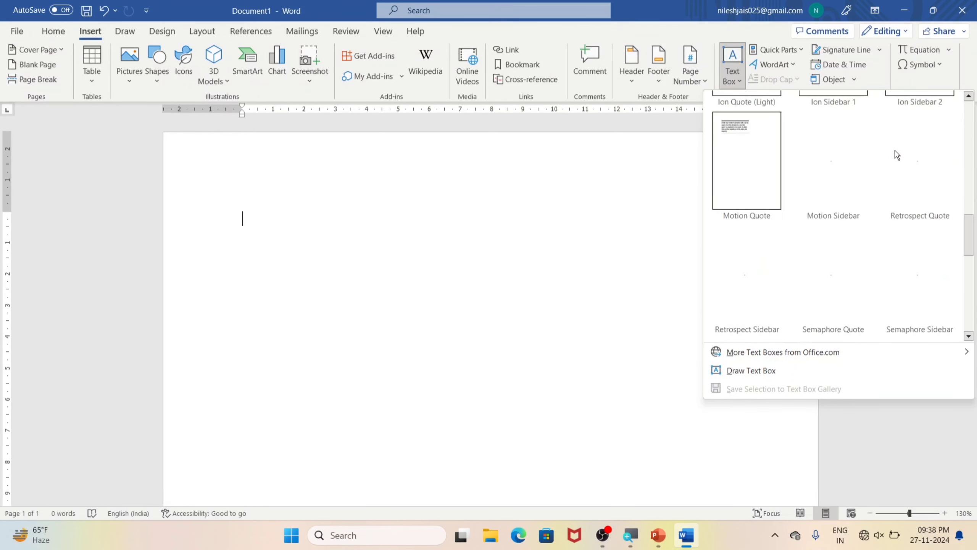
pyautogui.scroll(-2, 901, 173)
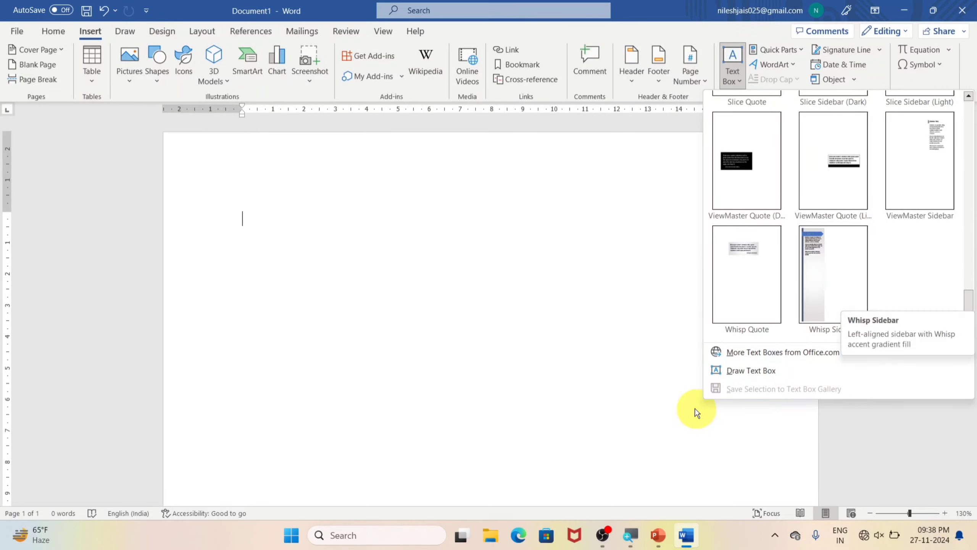
pyautogui.moveTo(757, 358)
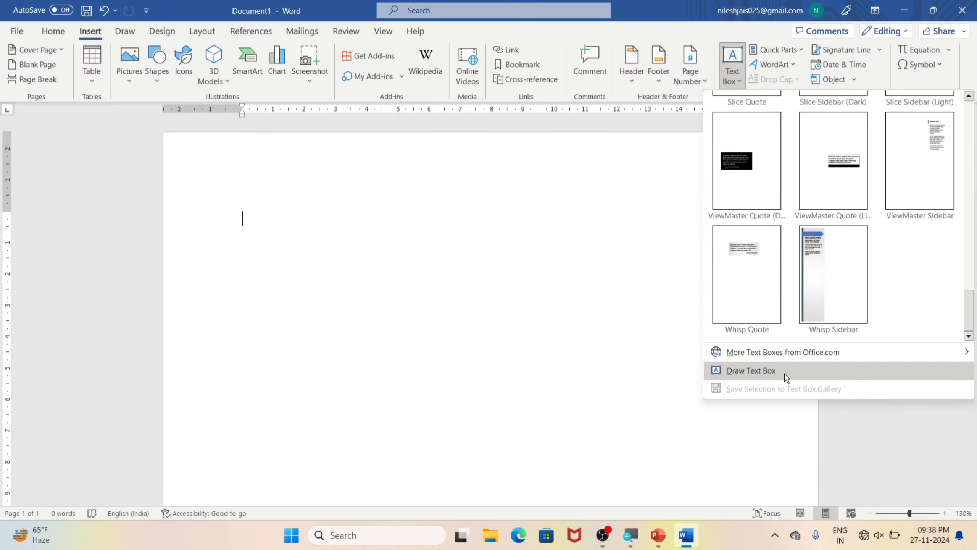
pyautogui.click(734, 374)
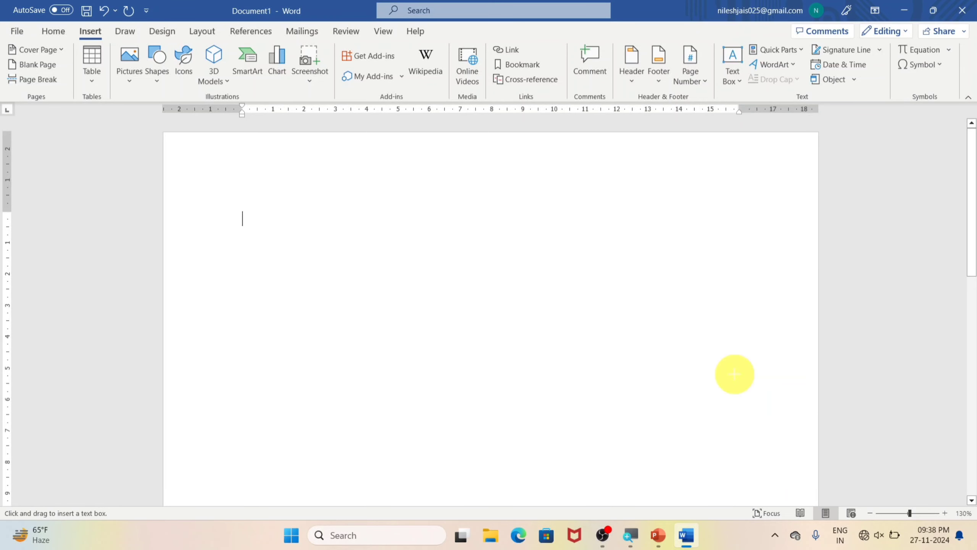
pyautogui.moveTo(283, 198); pyautogui.dragTo(596, 394)
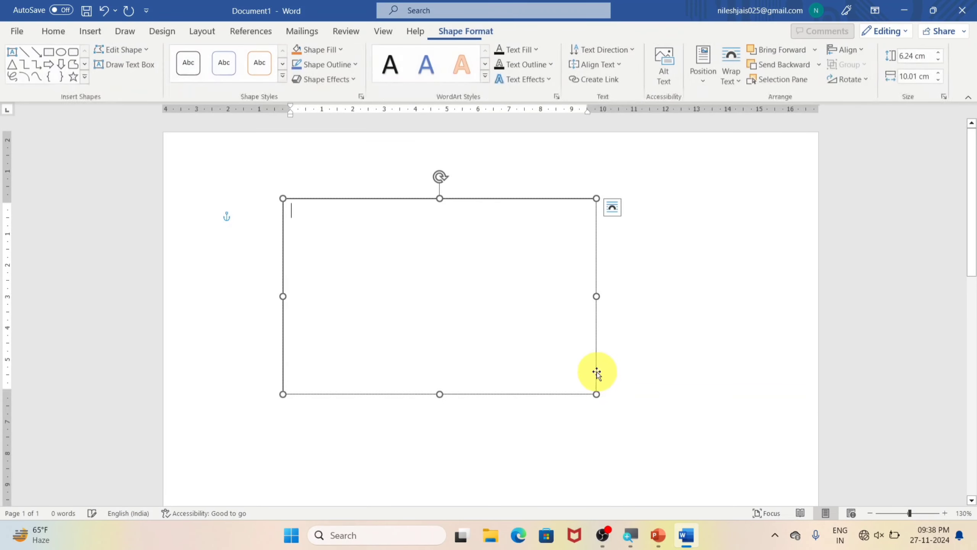
pyautogui.write('nile')
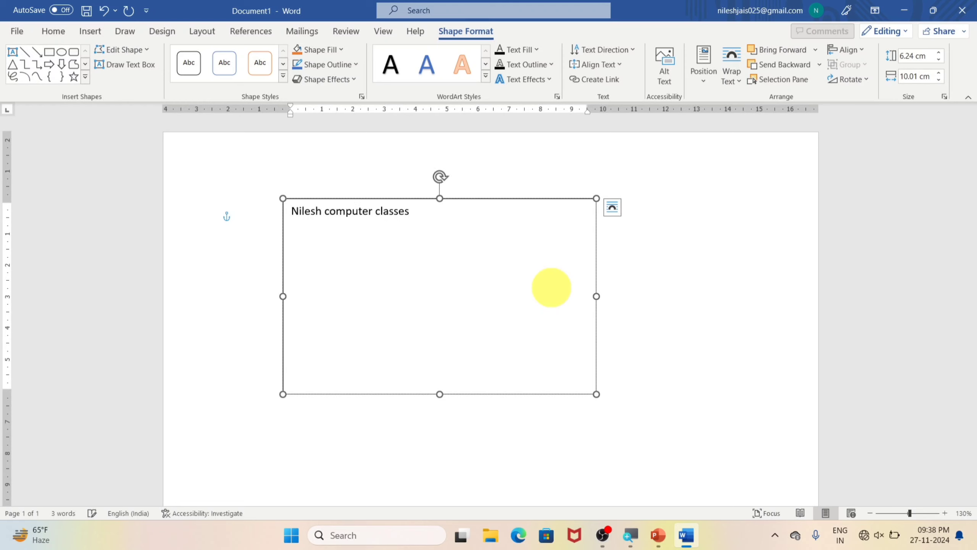
# Step: Format the drawn text box's text as 20 pt, bold, italic and underlined
pyautogui.moveTo(408, 212); pyautogui.dragTo(283, 200)
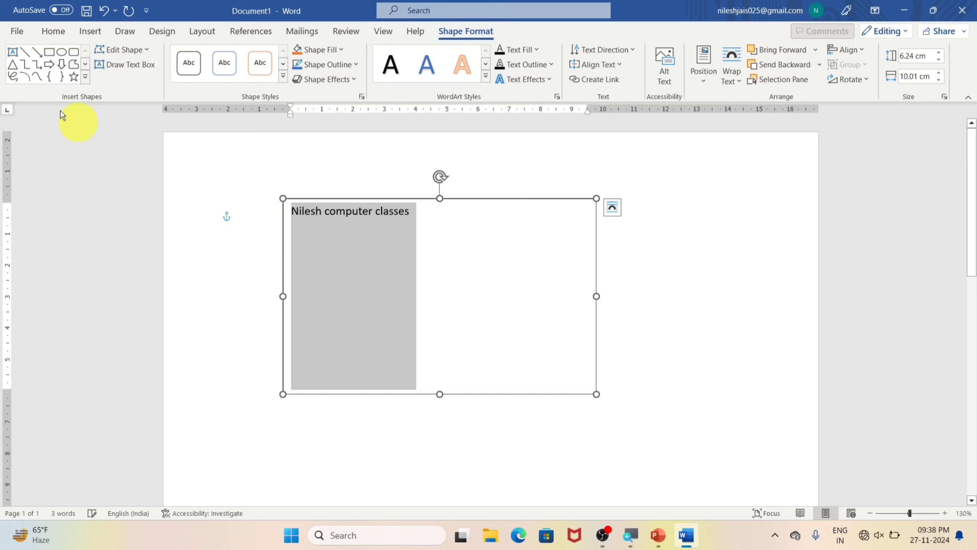
pyautogui.click(53, 31)
pyautogui.click(219, 55)
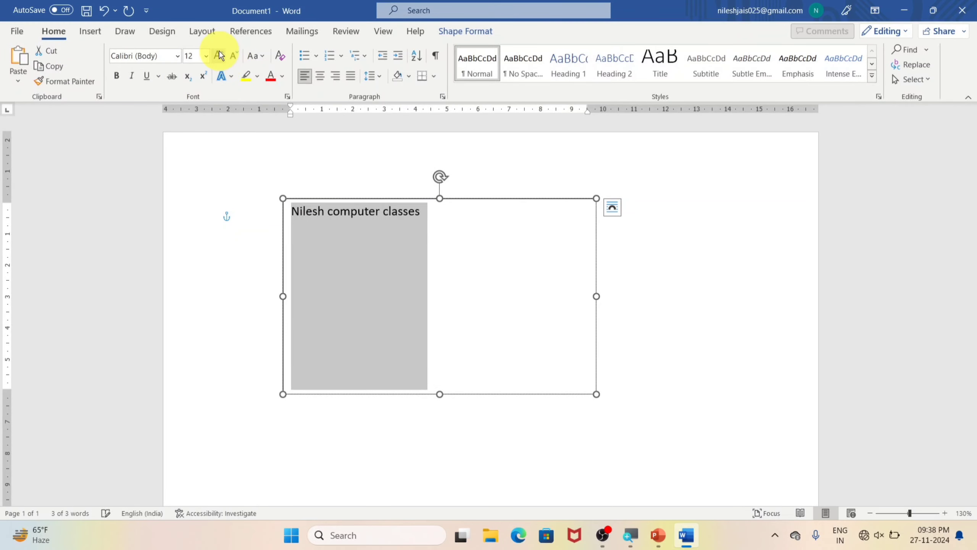
pyautogui.click(219, 53)
pyautogui.click(220, 53)
pyautogui.click(219, 53)
pyautogui.click(116, 75)
pyautogui.click(132, 75)
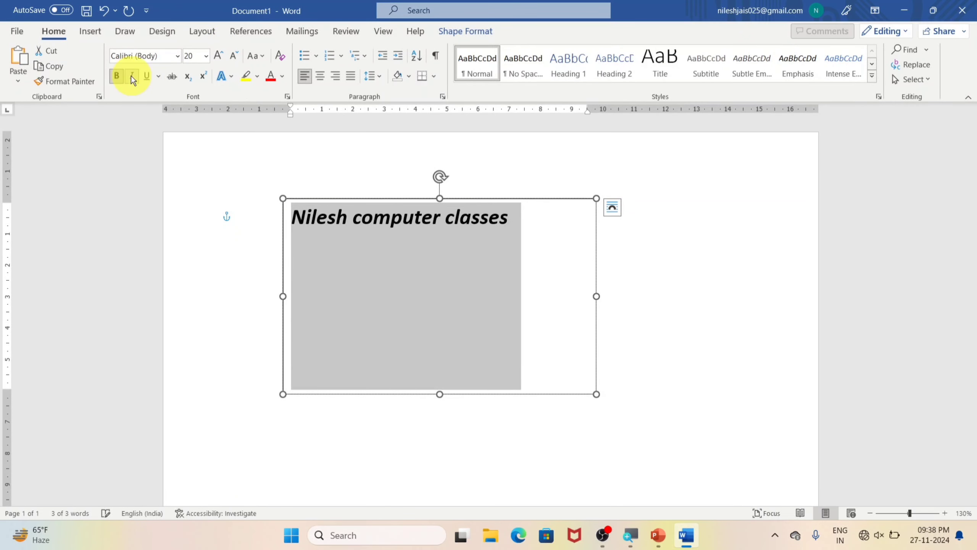
pyautogui.click(146, 75)
# Step: Shrink the drawn text box to fit closely around its text and rotate it about a quarter turn counterclockwise
pyautogui.moveTo(596, 394); pyautogui.dragTo(523, 246)
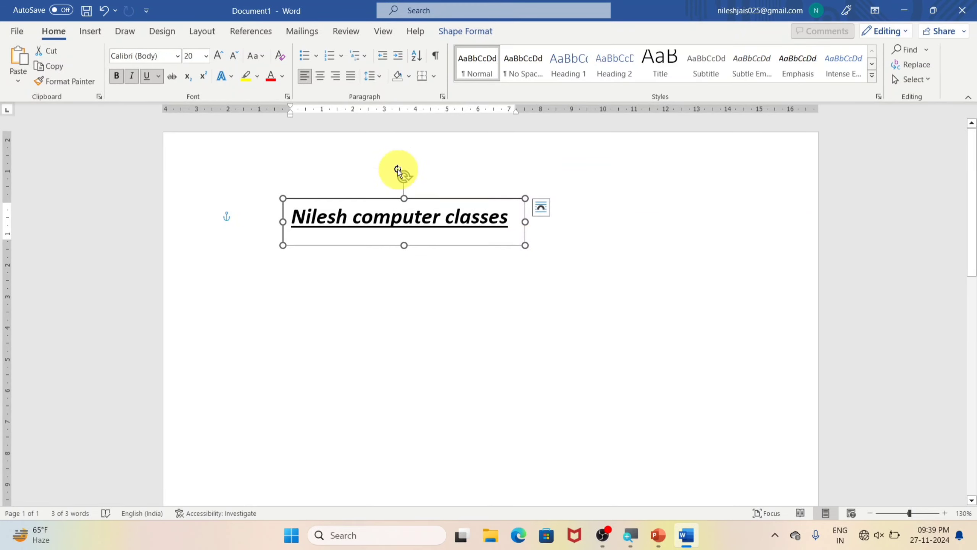
pyautogui.moveTo(403, 177); pyautogui.dragTo(348, 221)
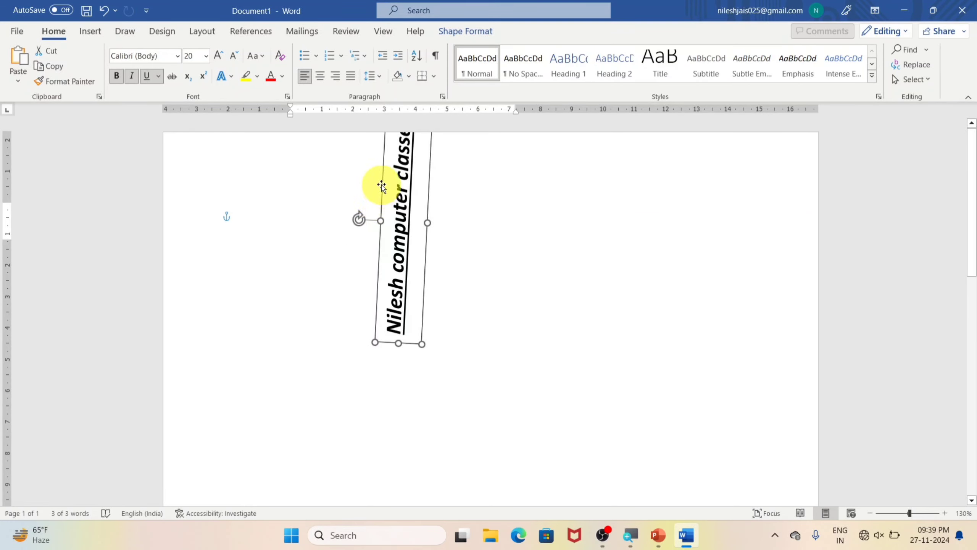
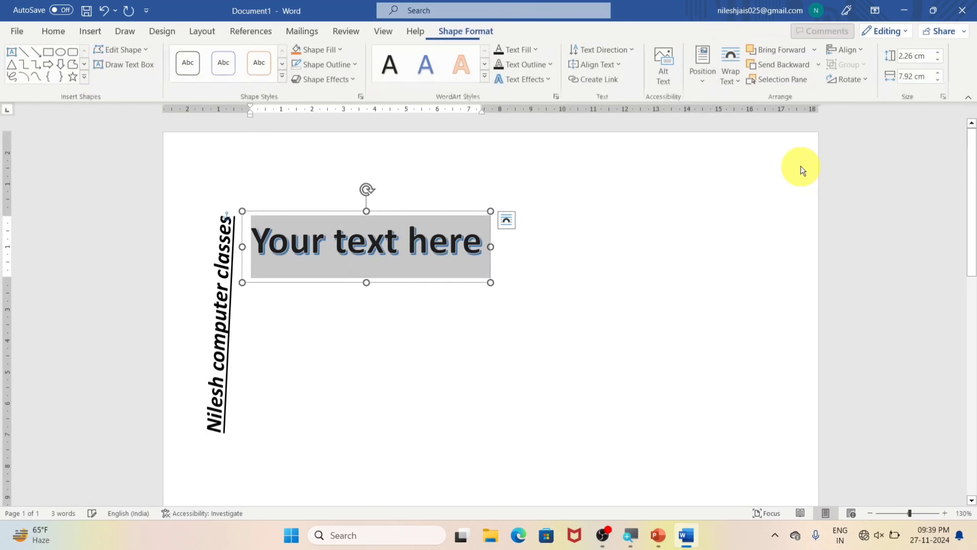
# Step: Fill the WordArt with a first name and place it right of the page centre, enlarged to about 2.69 × 4.51 cm and tilted slightly clockwise
pyautogui.write('nilesh')
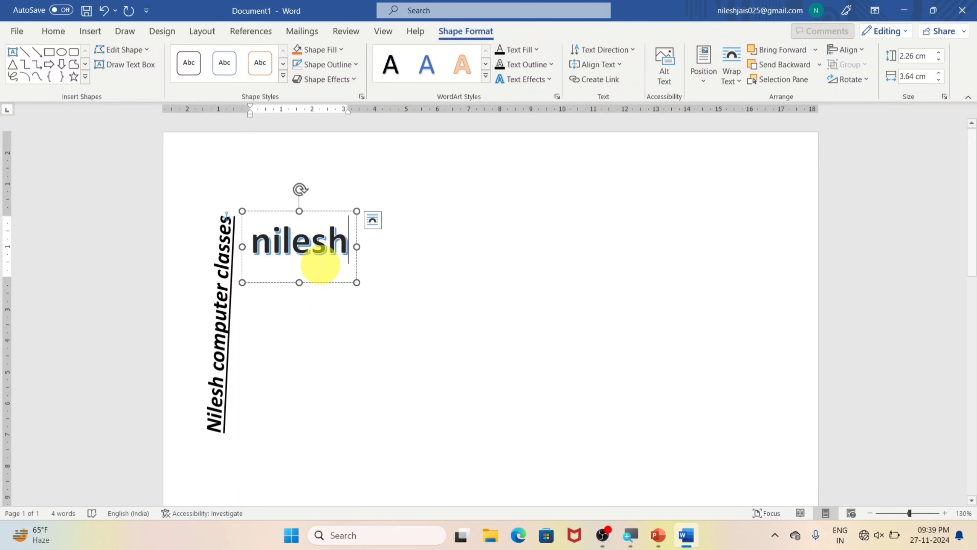
pyautogui.moveTo(334, 211); pyautogui.dragTo(588, 212)
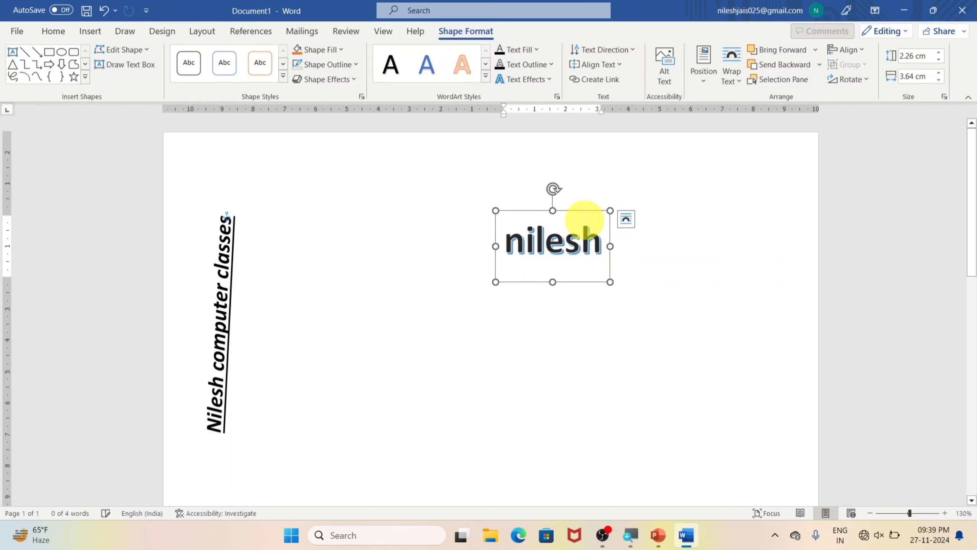
pyautogui.moveTo(610, 283); pyautogui.dragTo(637, 295)
pyautogui.moveTo(572, 189)
pyautogui.mouseDown()
pyautogui.moveTo(563, 183)
pyautogui.moveTo(516, 213)
pyautogui.moveTo(737, 218)
pyautogui.moveTo(564, 215)
pyautogui.moveTo(580, 201)
pyautogui.mouseUp()
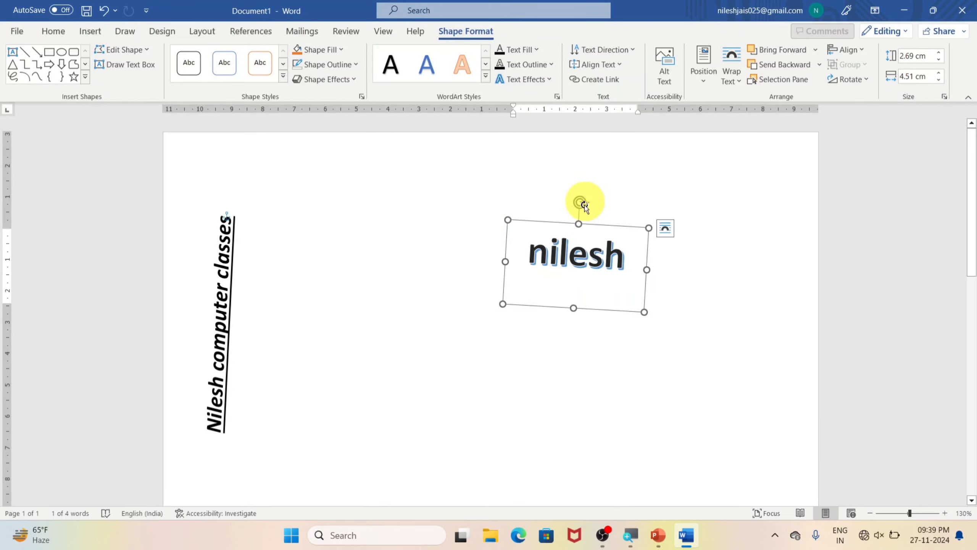
pyautogui.click(600, 400)
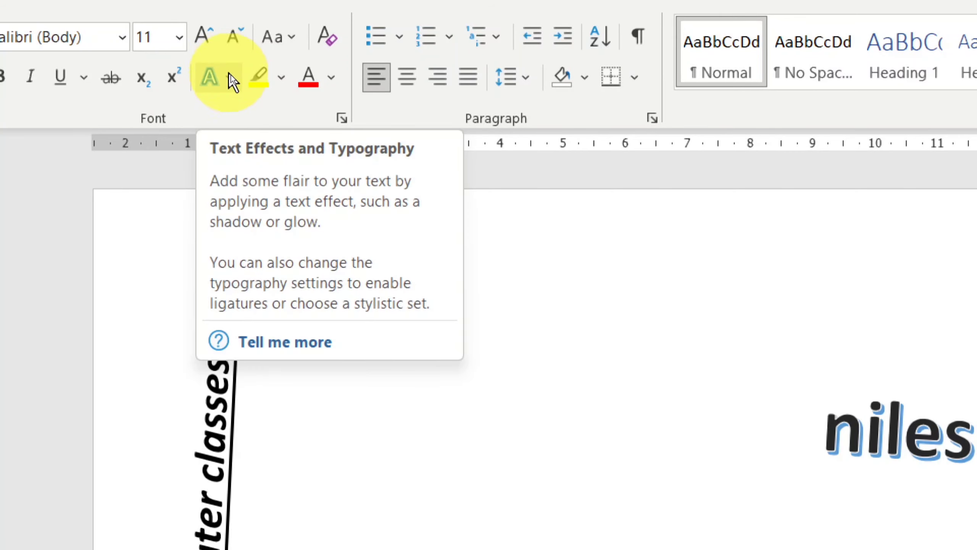
# Step: Add the body line "lfdfddfsfd" using the black text effect with the blue shadow, followed by a new paragraph
pyautogui.click(230, 77)
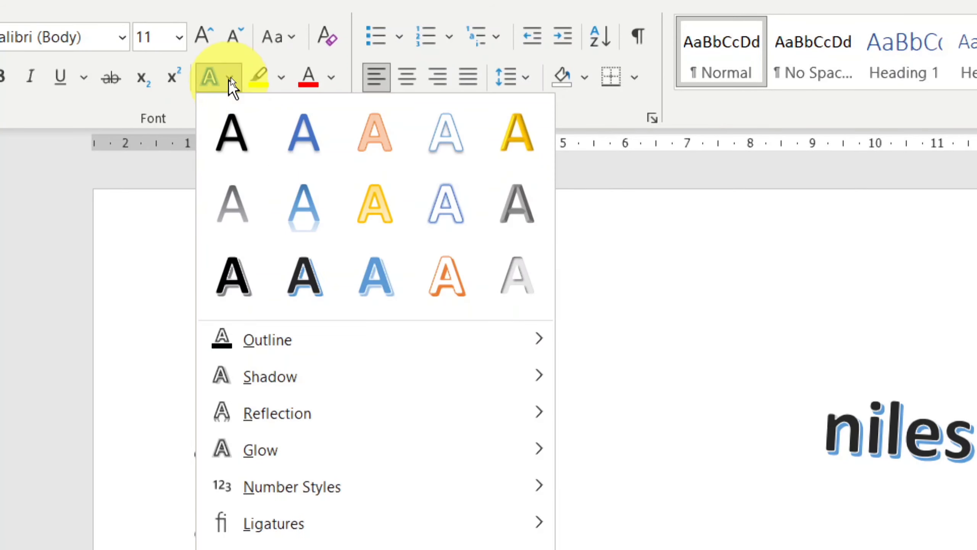
pyautogui.click(302, 287)
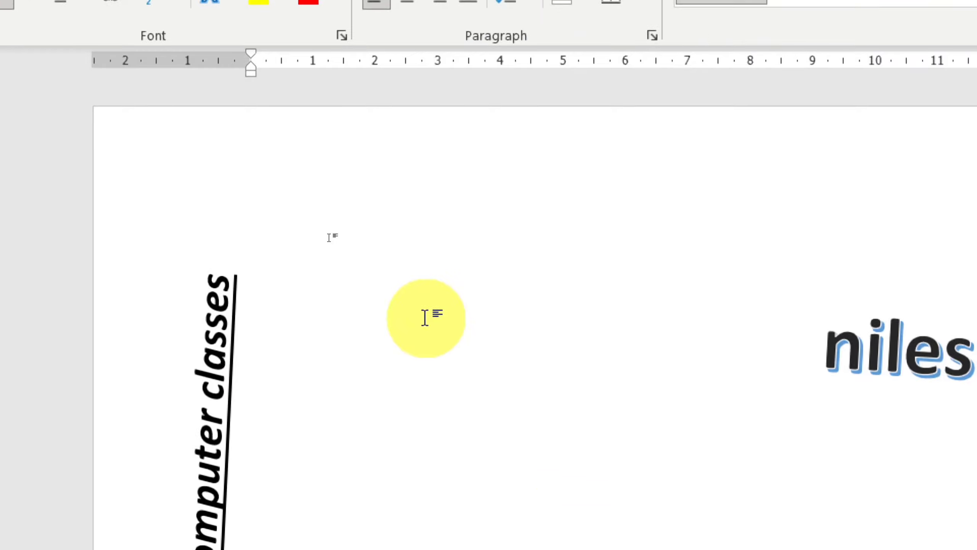
pyautogui.write('lfdfddfsfd')
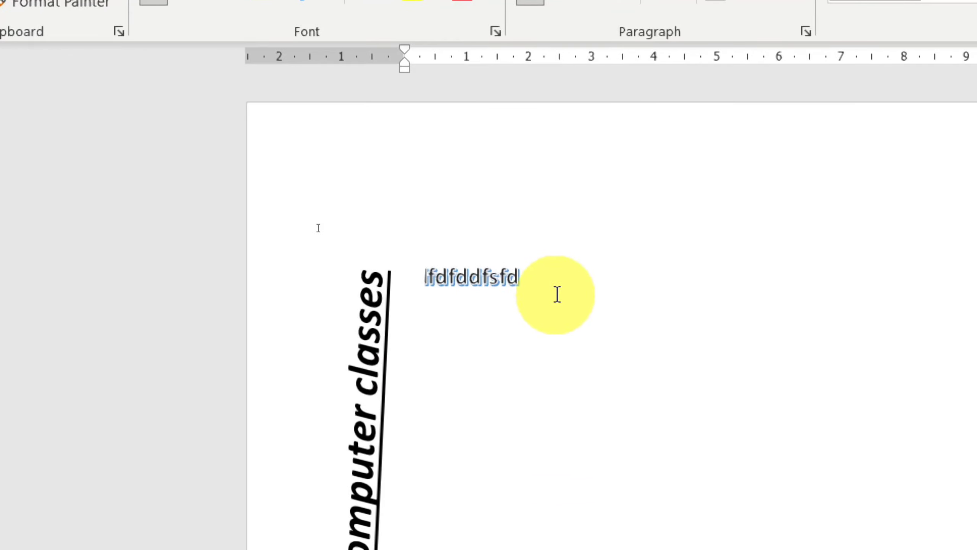
pyautogui.press('Return')
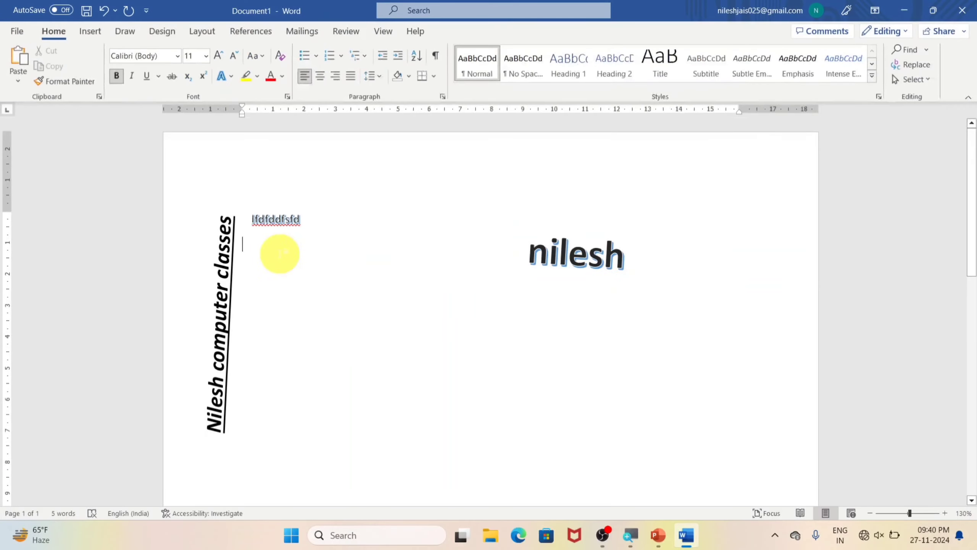
# Step: Insert WordArt in the light blue shadowed style below the line, with the text "asdfsafadf"
pyautogui.click(92, 31)
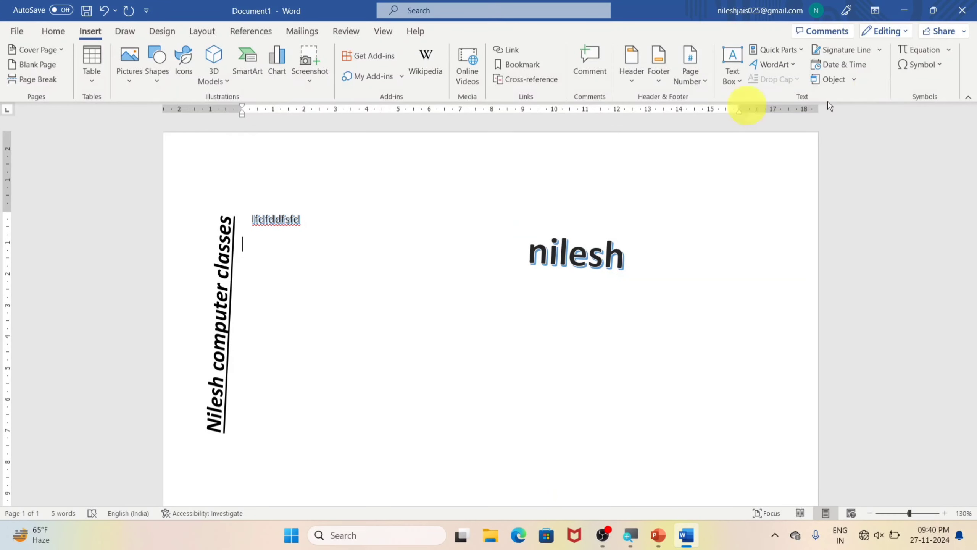
pyautogui.click(777, 66)
pyautogui.click(842, 165)
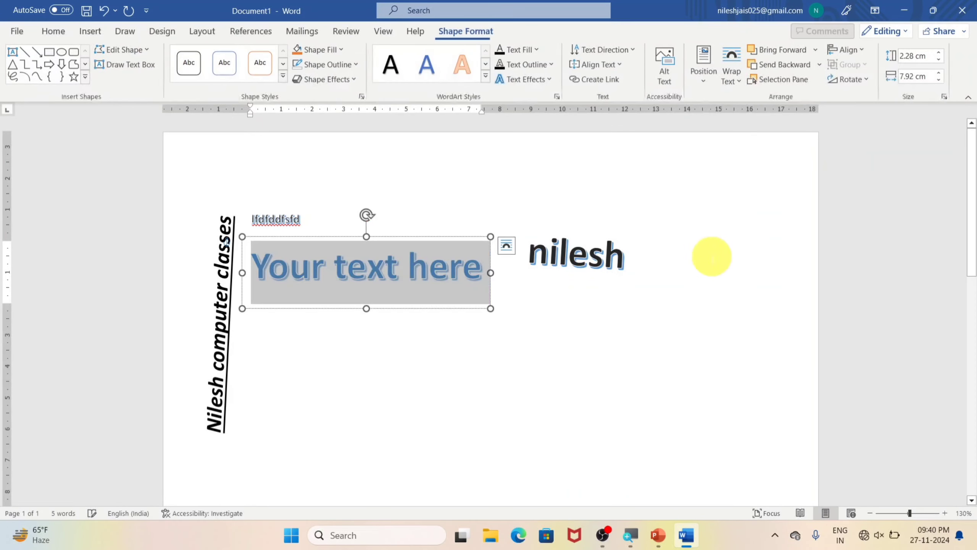
pyautogui.write('asdfsafadf')
pyautogui.click(348, 289)
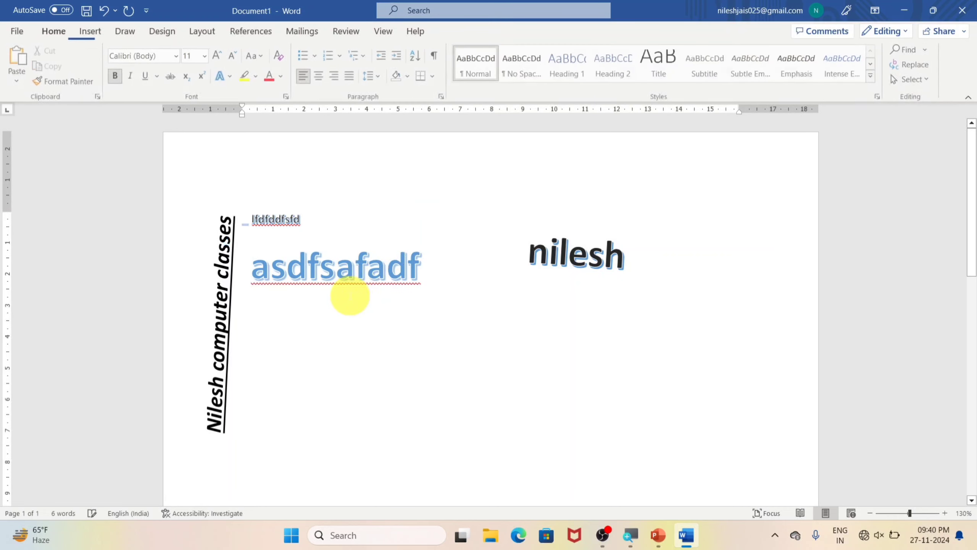
# Step: Move the "asdfsafadf" WordArt down to the middle of the page, clear of the other text
pyautogui.click(371, 245)
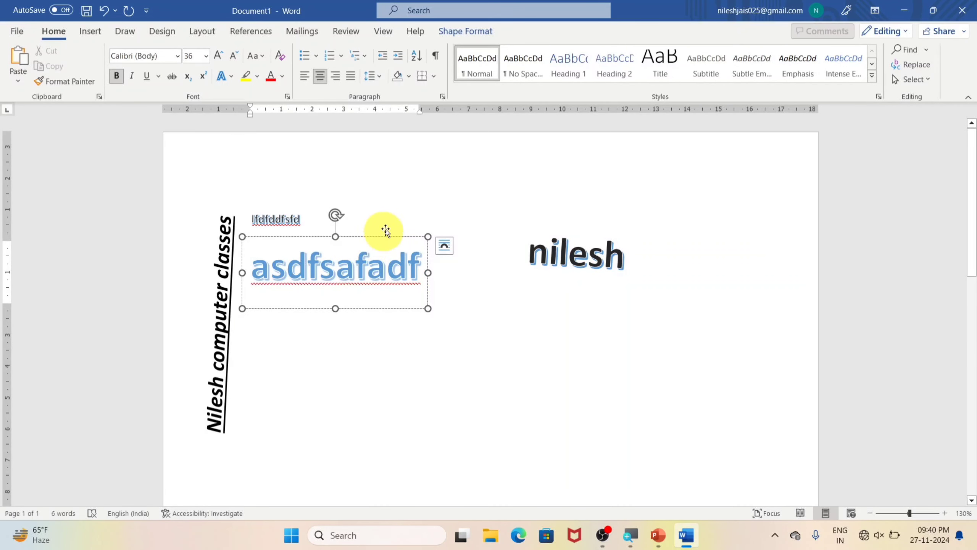
pyautogui.moveTo(381, 227); pyautogui.dragTo(414, 204)
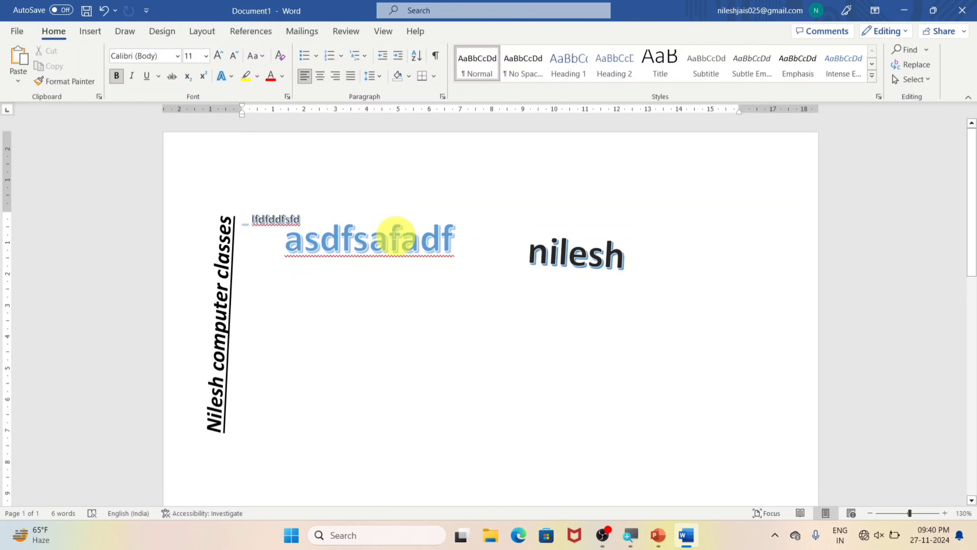
pyautogui.click(370, 236)
pyautogui.moveTo(402, 214); pyautogui.dragTo(482, 309)
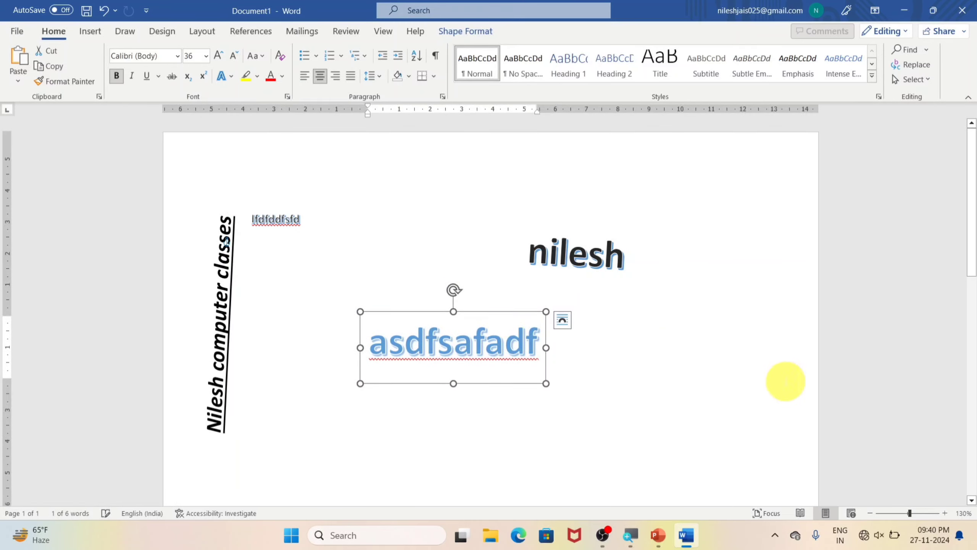
pyautogui.click(653, 359)
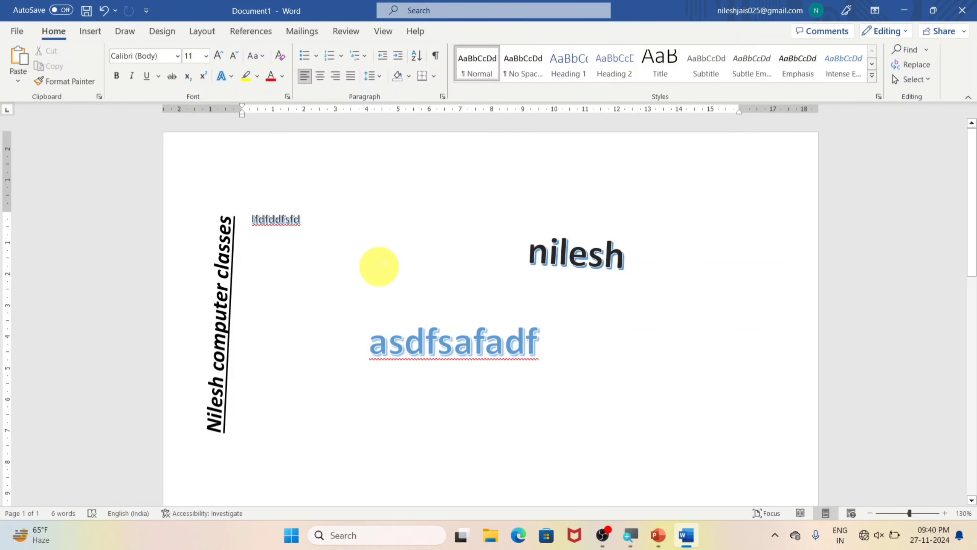
# Step: Add the line "lfsdfdsfsdfsdf" as plain text and convert it to WordArt in the gold filled style
pyautogui.write('lfsdfdsfsdfsdf')
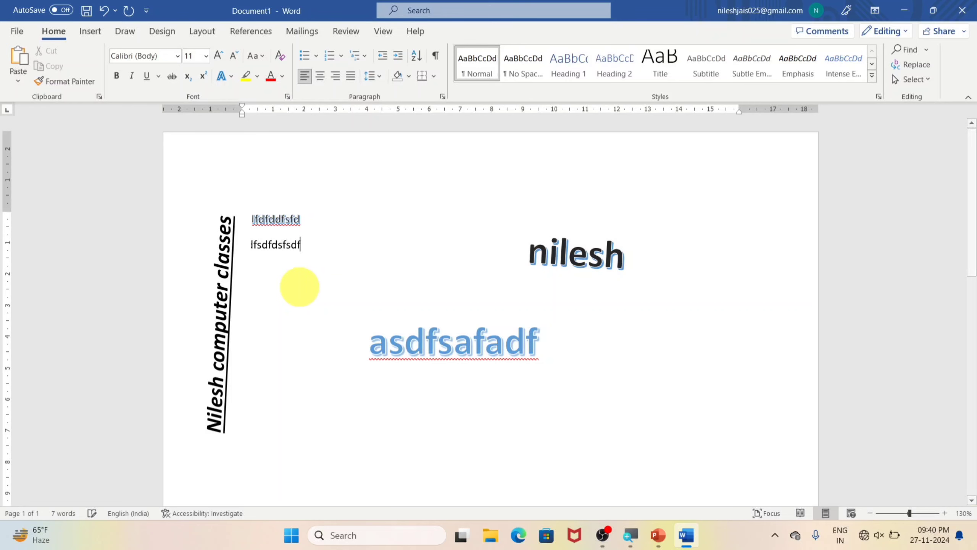
pyautogui.tripleClick(300, 244)
pyautogui.click(90, 30)
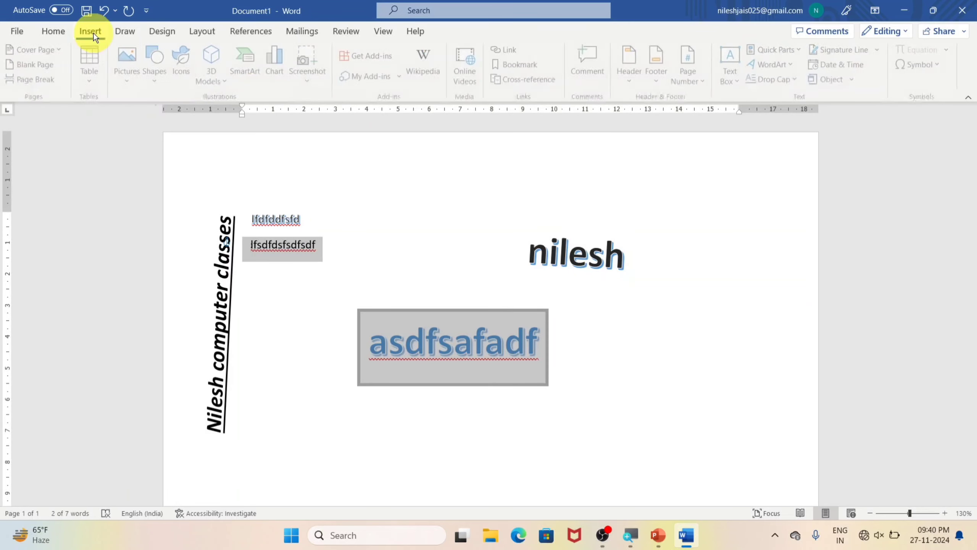
pyautogui.click(789, 63)
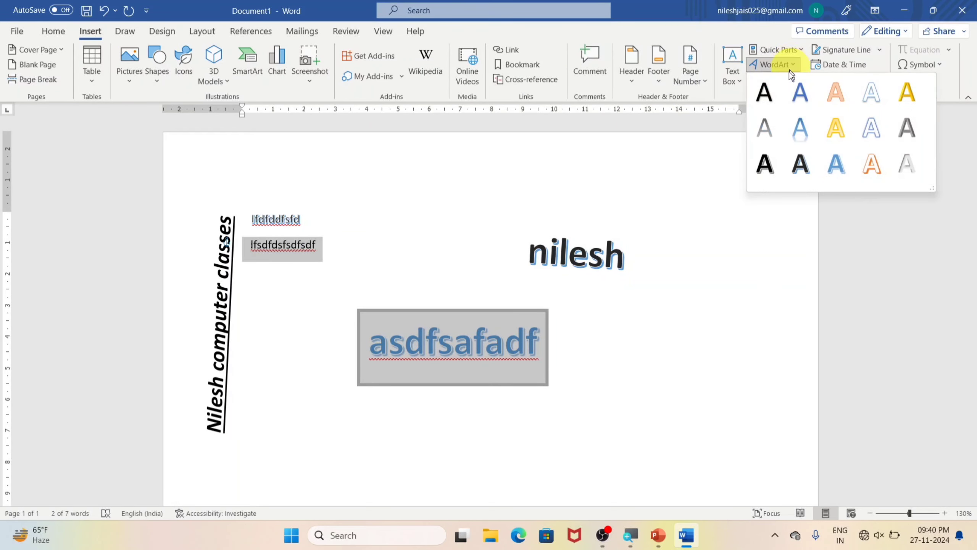
pyautogui.click(843, 128)
pyautogui.click(706, 294)
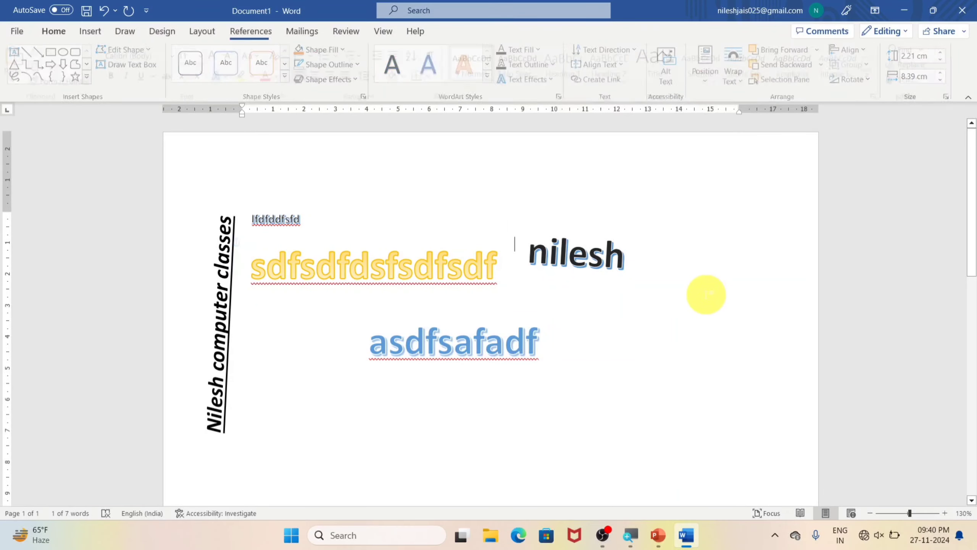
pyautogui.click(89, 31)
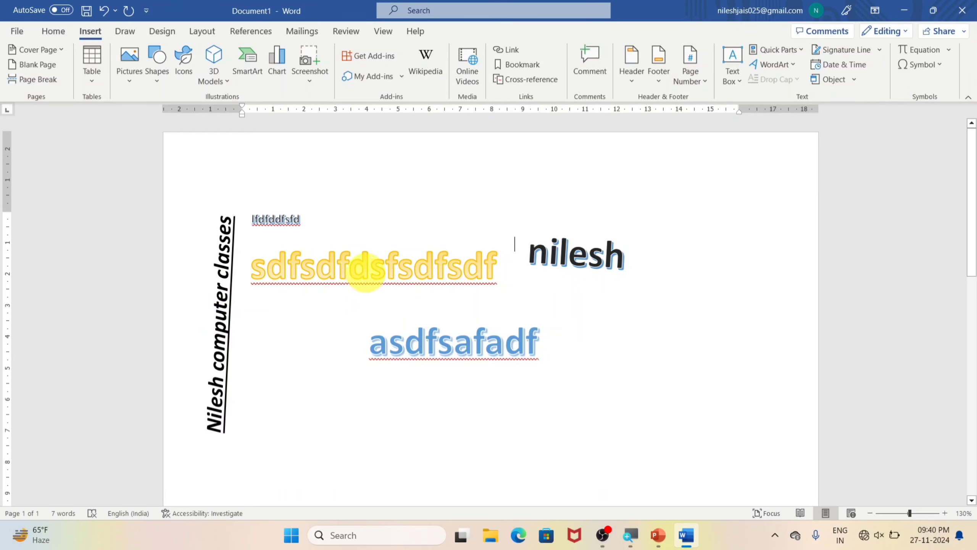
pyautogui.click(757, 70)
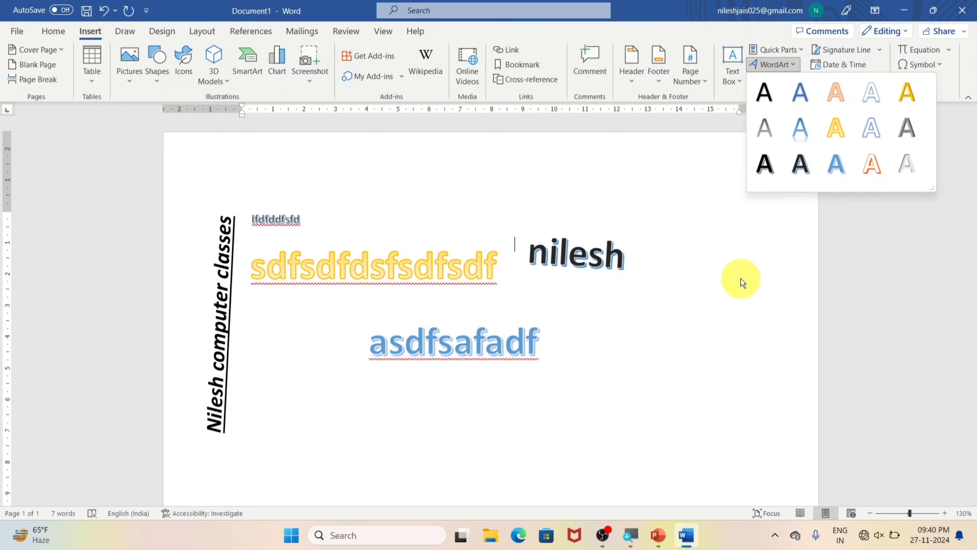
pyautogui.click(699, 292)
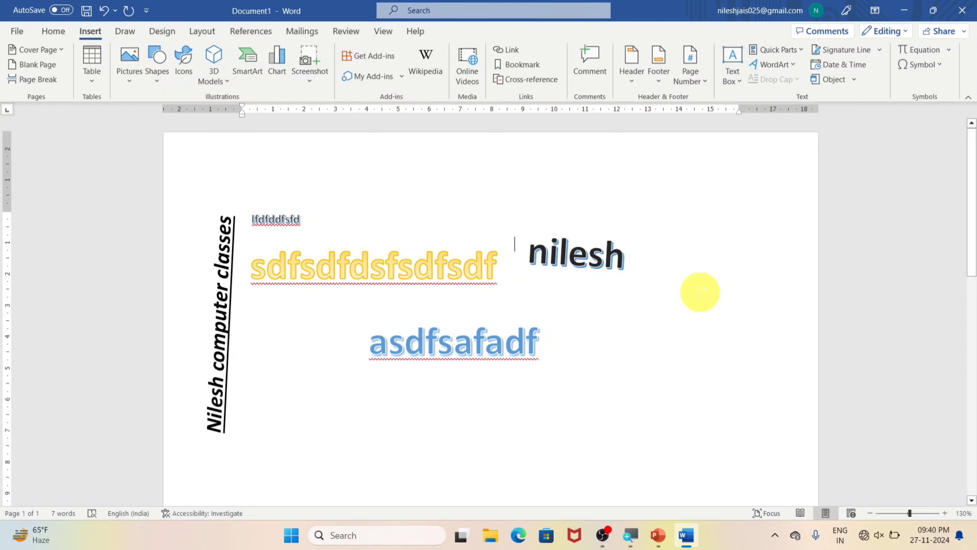
# Step: Delete everything in the document and generate sample paragraphs with =rand()
pyautogui.hotkey('ctrl', 'a')
pyautogui.press('Delete')
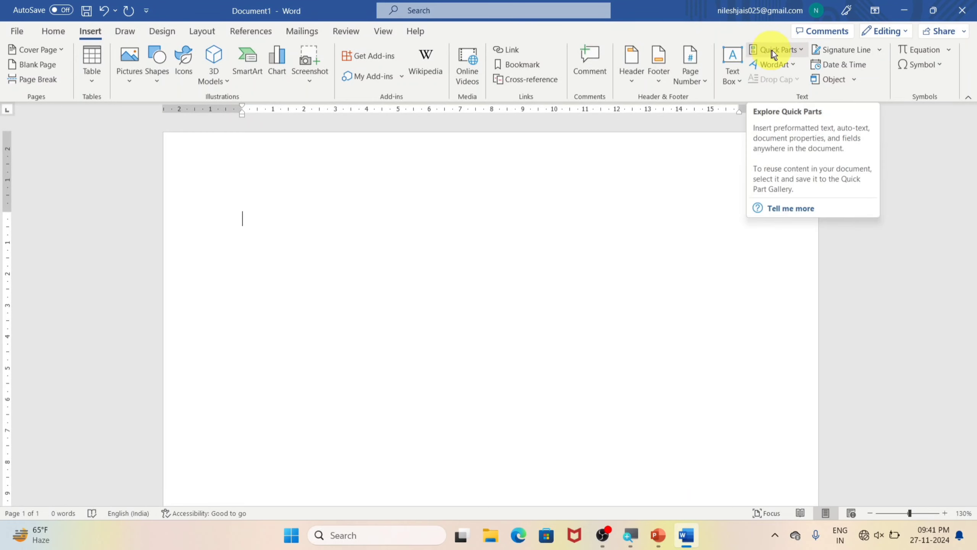
pyautogui.write('=ran')
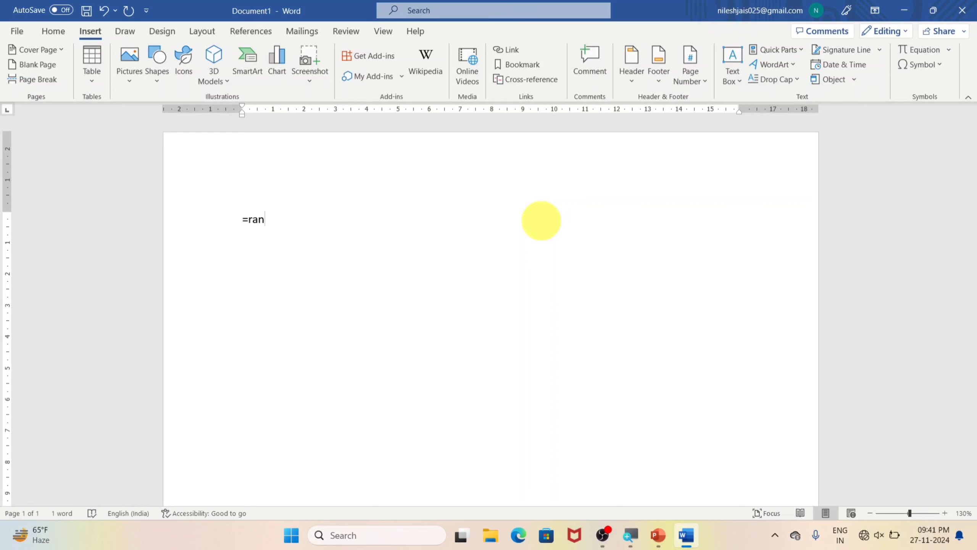
pyautogui.write('d()')
pyautogui.press('Return')
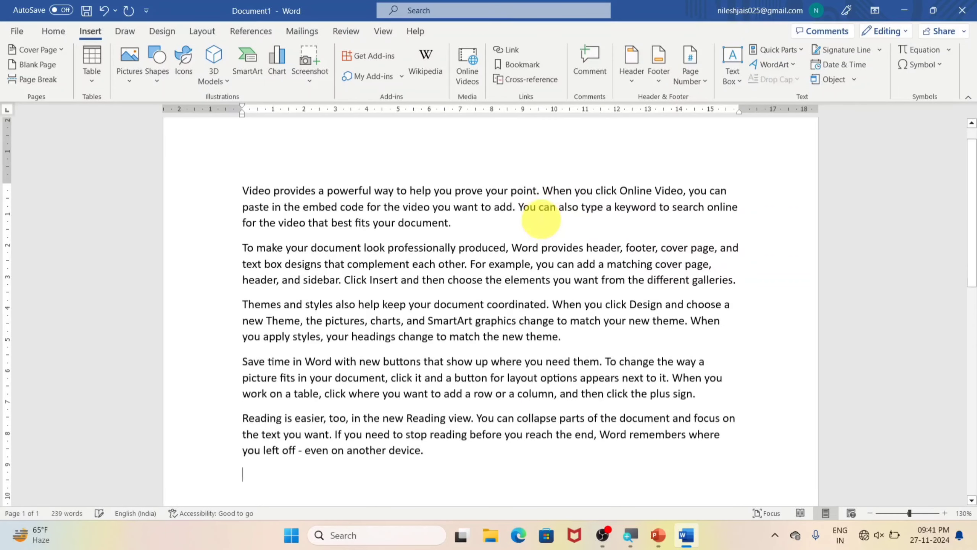
pyautogui.click(802, 53)
pyautogui.moveTo(789, 71)
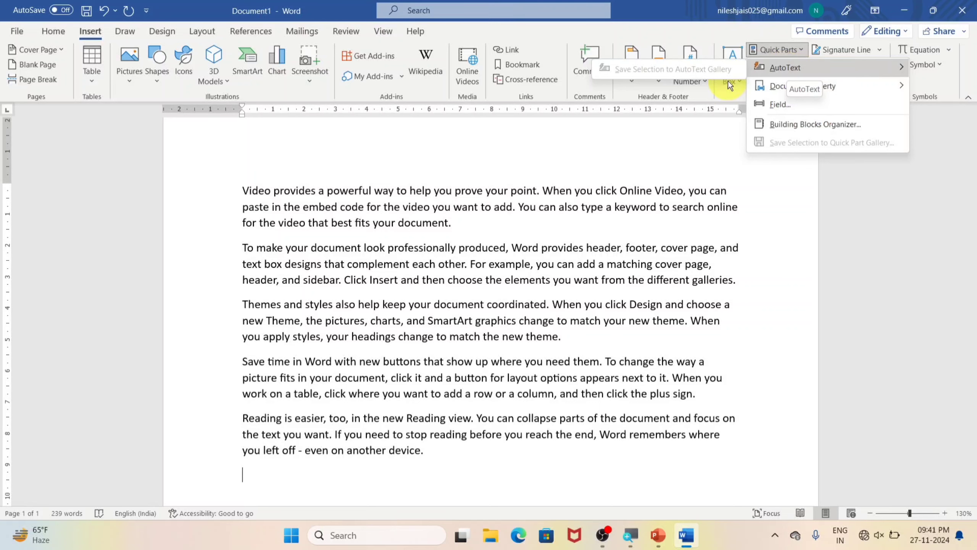
pyautogui.click(435, 235)
# Step: Save the first paragraph to the AutoText gallery as a building block named "ram"
pyautogui.moveTo(457, 222); pyautogui.dragTo(263, 184)
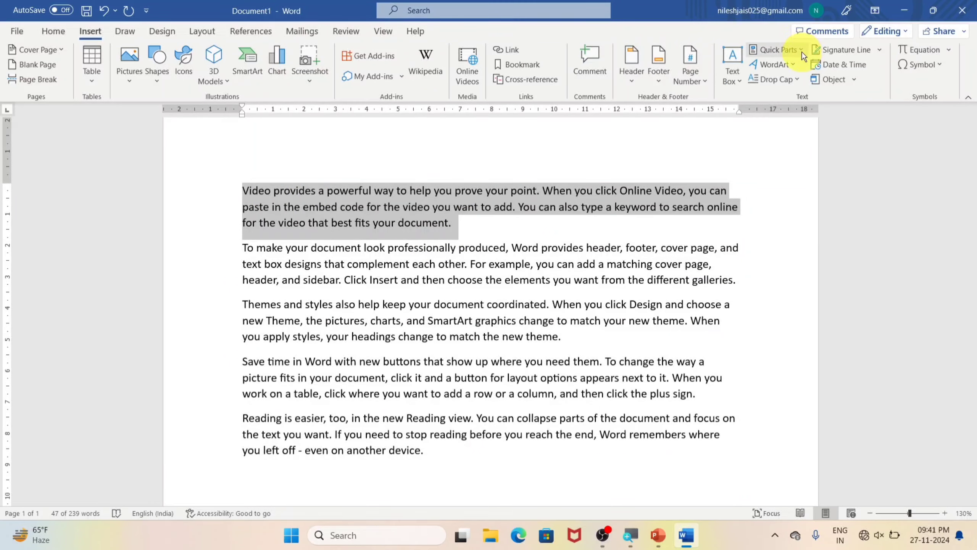
pyautogui.click(784, 50)
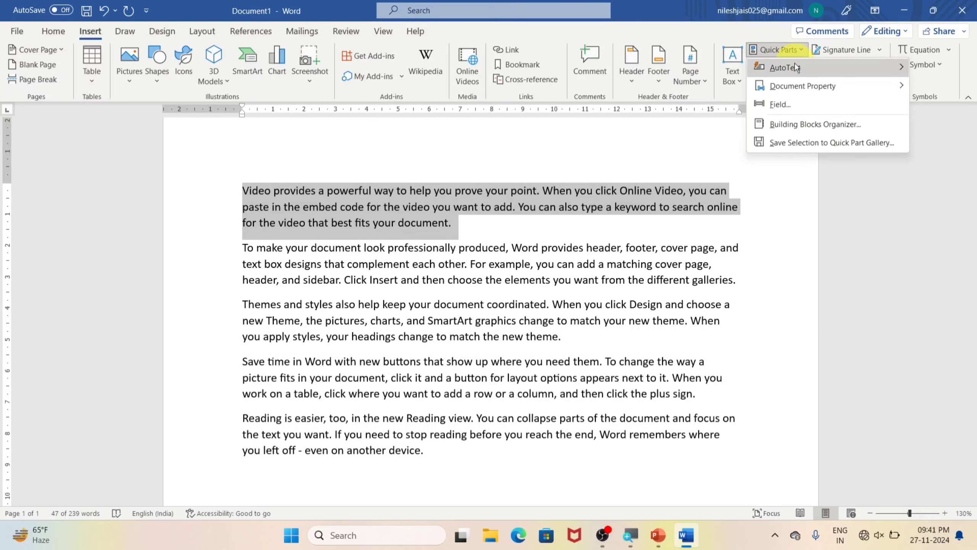
pyautogui.moveTo(791, 70)
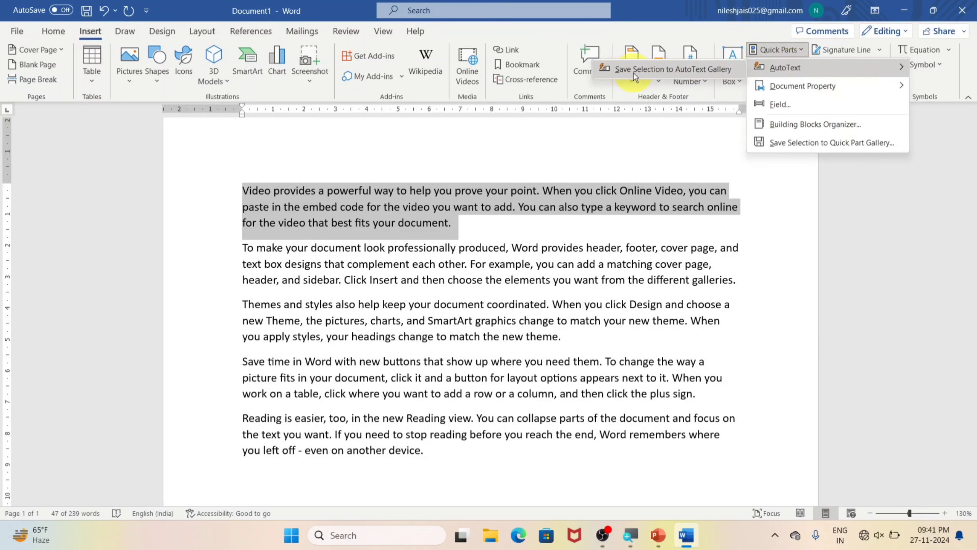
pyautogui.click(728, 70)
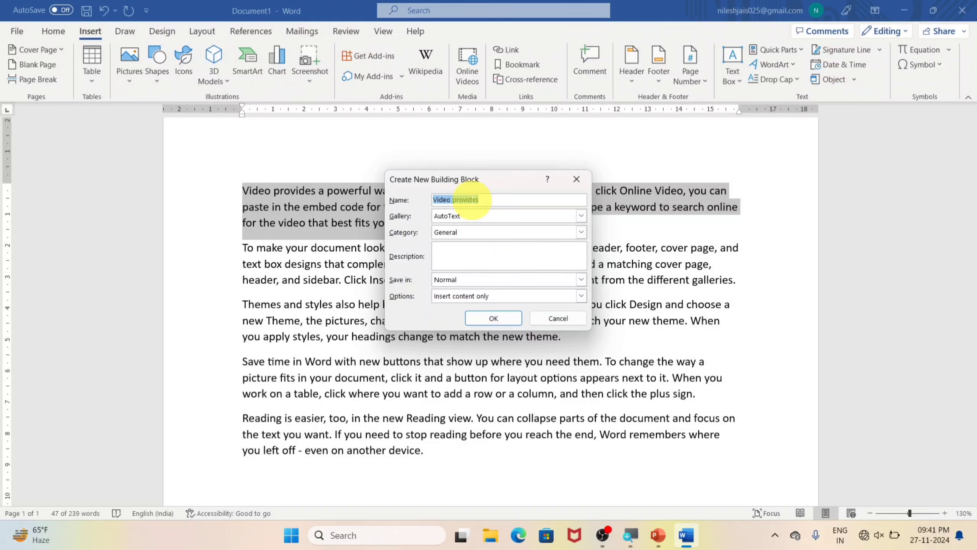
pyautogui.write('ram')
pyautogui.click(496, 319)
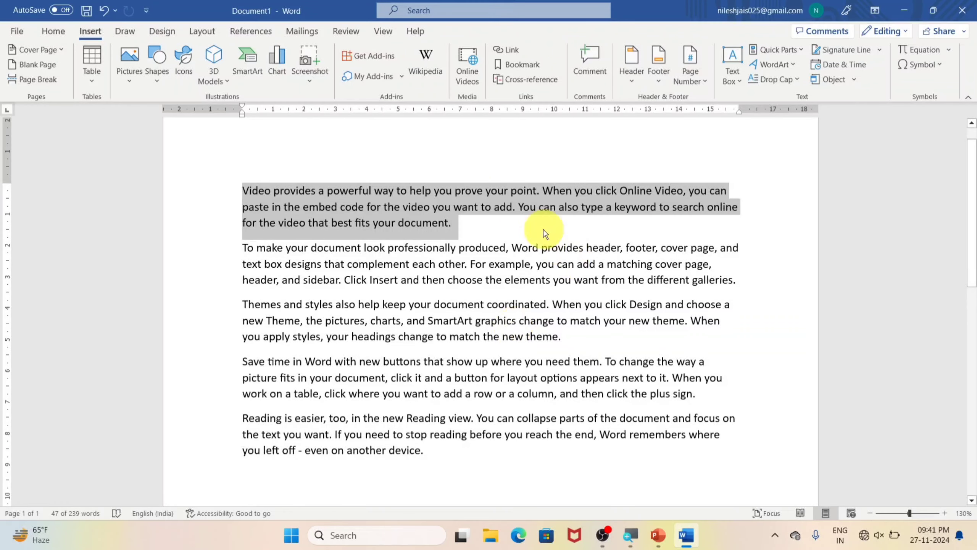
# Step: Insert the saved "ram" AutoText entry at the end of the document, after the last paragraph
pyautogui.click(802, 51)
pyautogui.click(443, 496)
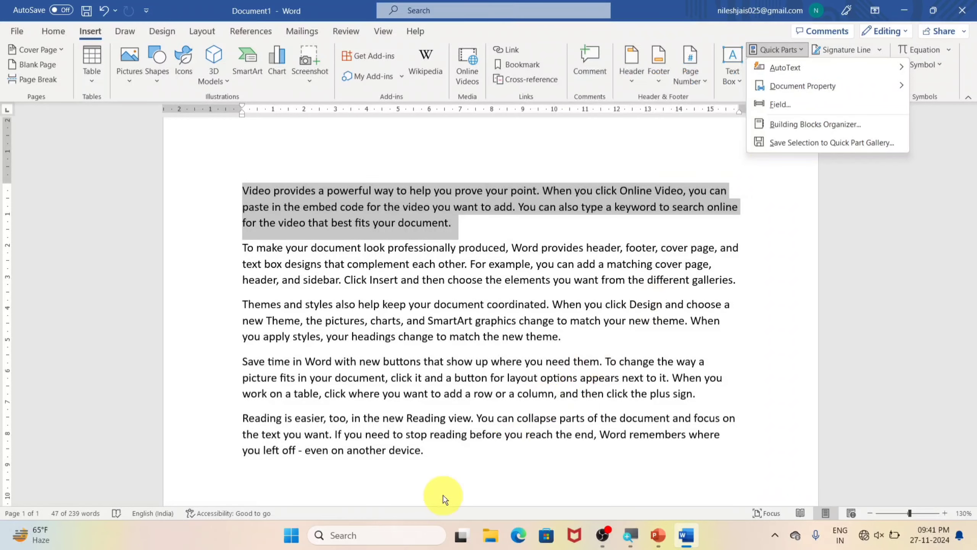
pyautogui.click(450, 463)
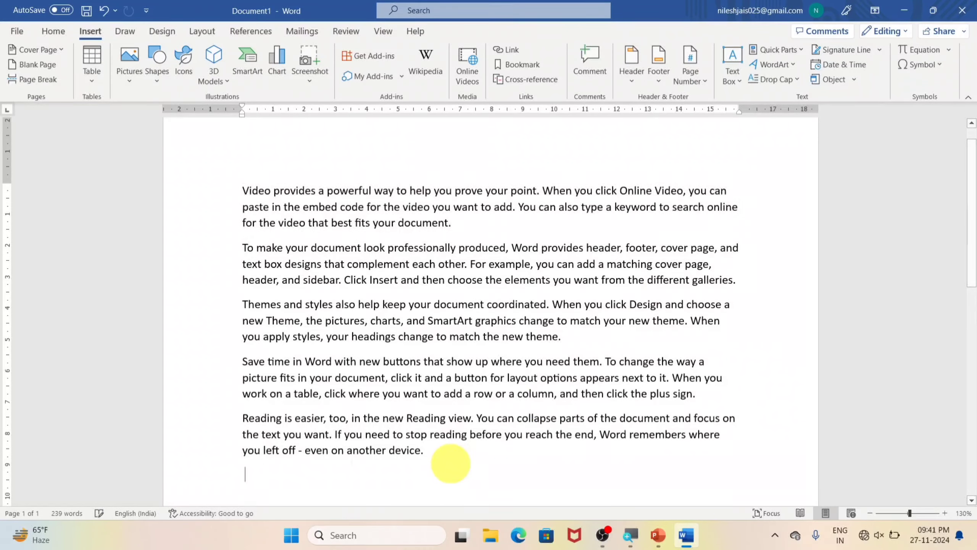
pyautogui.click(801, 50)
pyautogui.moveTo(791, 70)
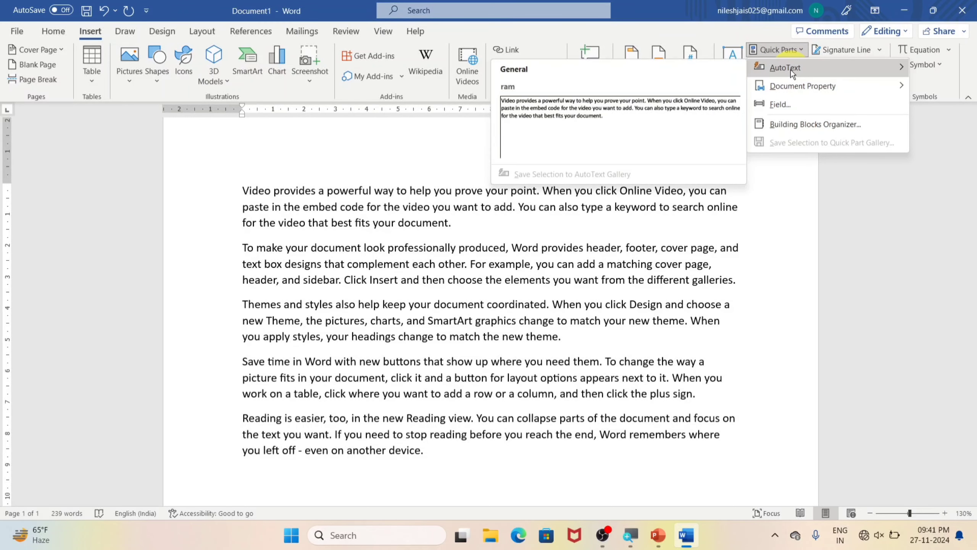
pyautogui.click(592, 130)
pyautogui.scroll(3, 356, 225)
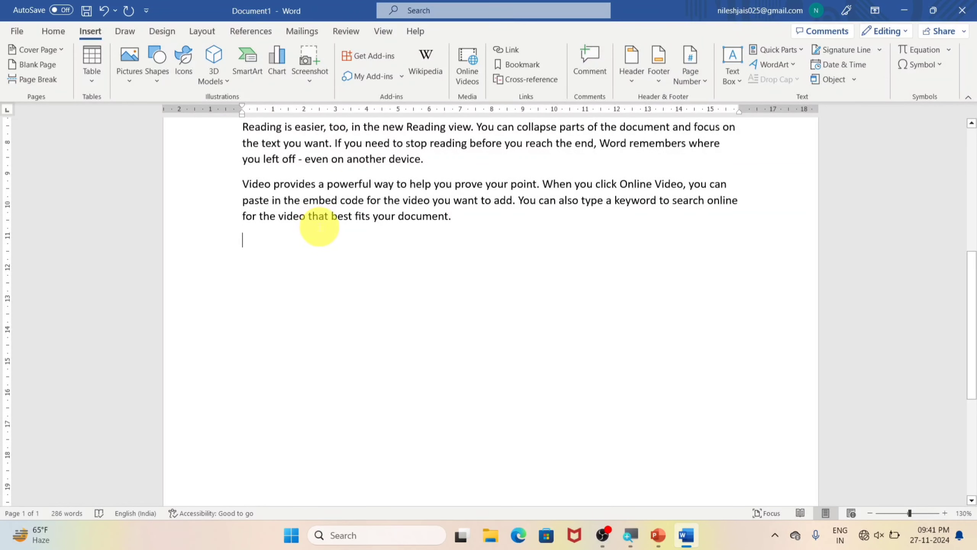
# Step: Delete the "ram" AutoText entry from the building blocks and check the AutoText gallery
pyautogui.click(801, 50)
pyautogui.moveTo(796, 68)
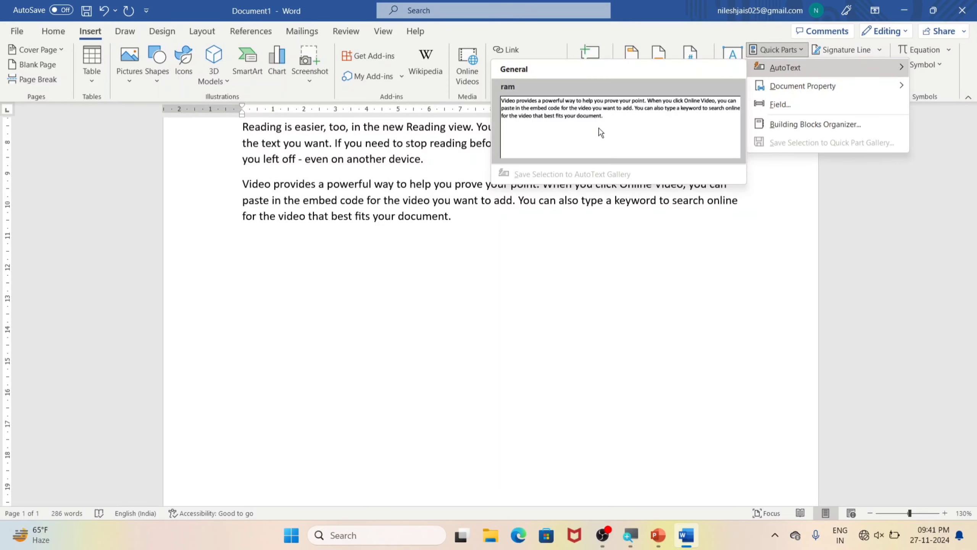
pyautogui.rightClick(565, 113)
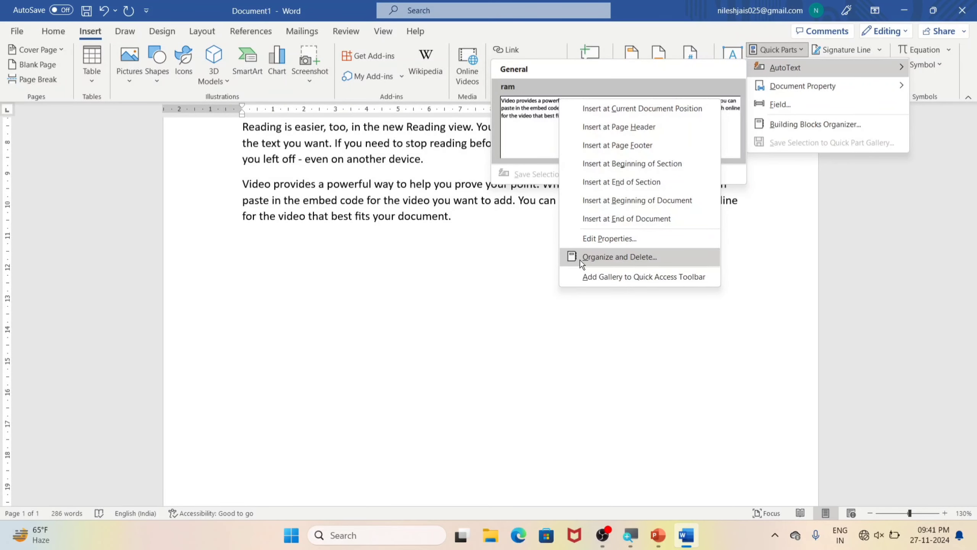
pyautogui.click(642, 257)
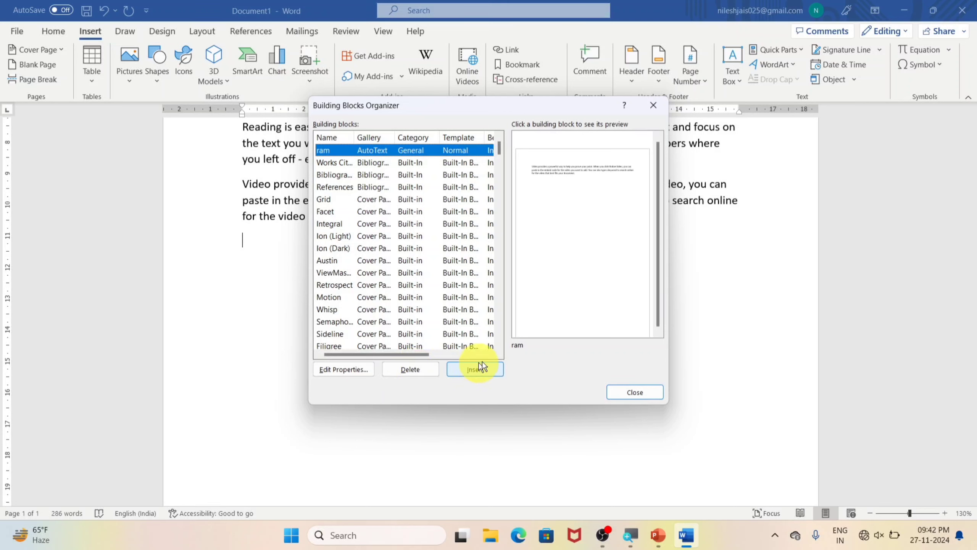
pyautogui.click(409, 369)
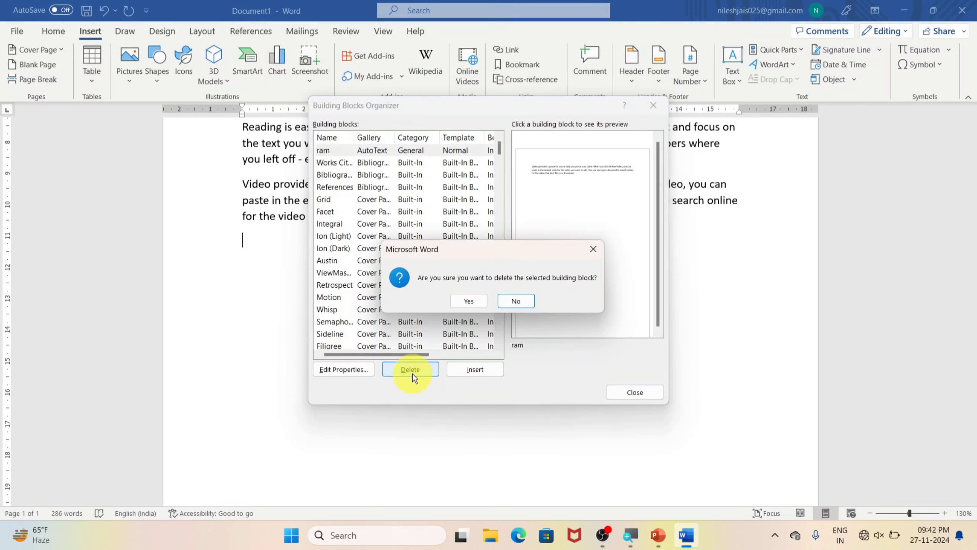
pyautogui.click(472, 304)
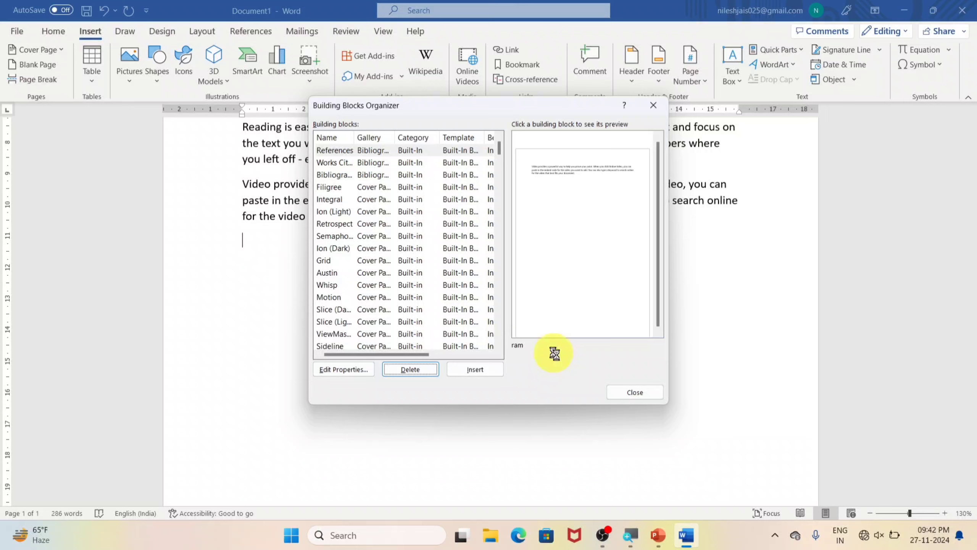
pyautogui.click(633, 392)
pyautogui.click(803, 50)
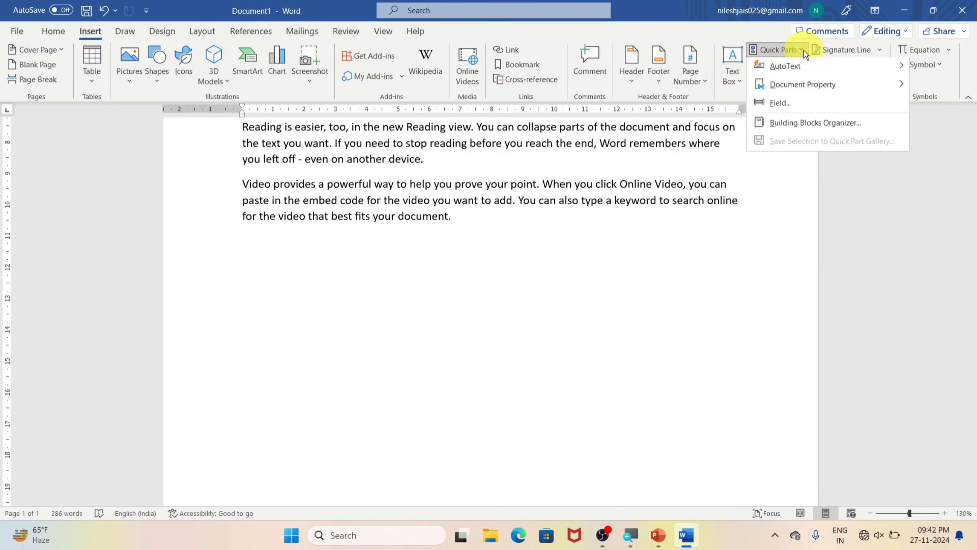
pyautogui.click(658, 73)
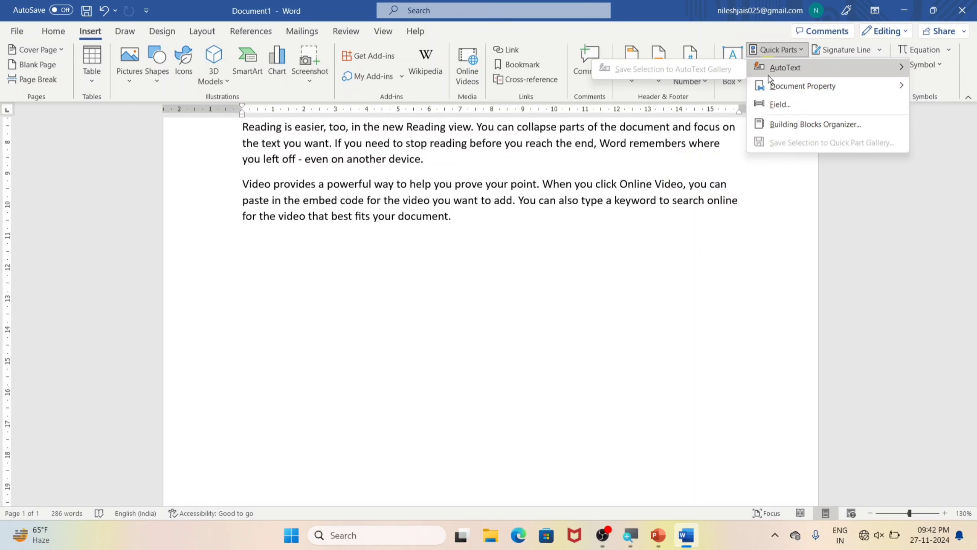
pyautogui.click(485, 249)
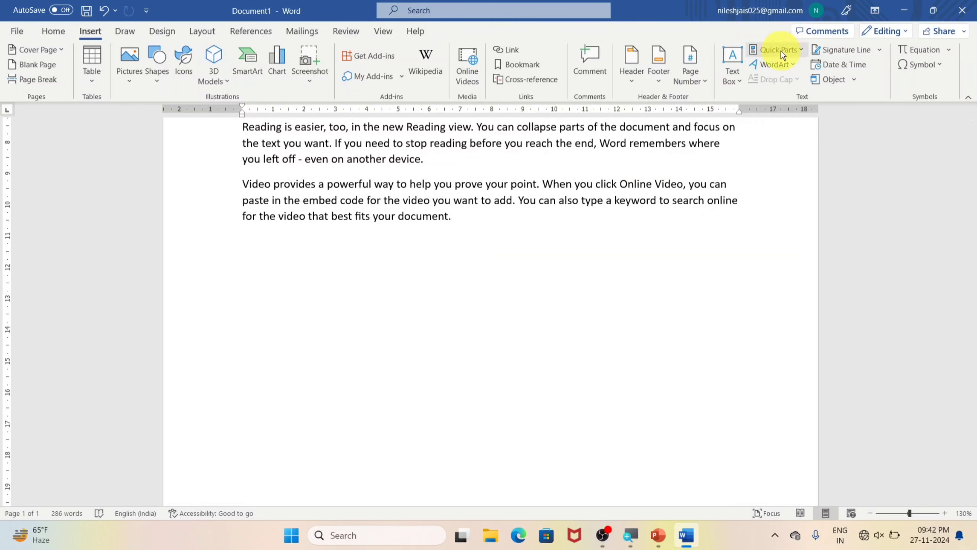
# Step: Insert the Author document property on the empty line after the last paragraph
pyautogui.click(801, 49)
pyautogui.moveTo(793, 90)
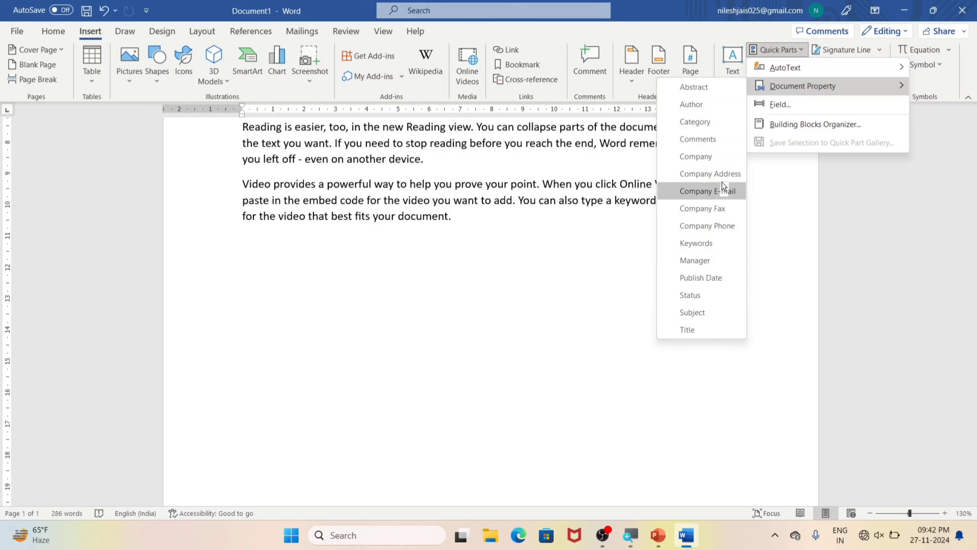
pyautogui.click(691, 104)
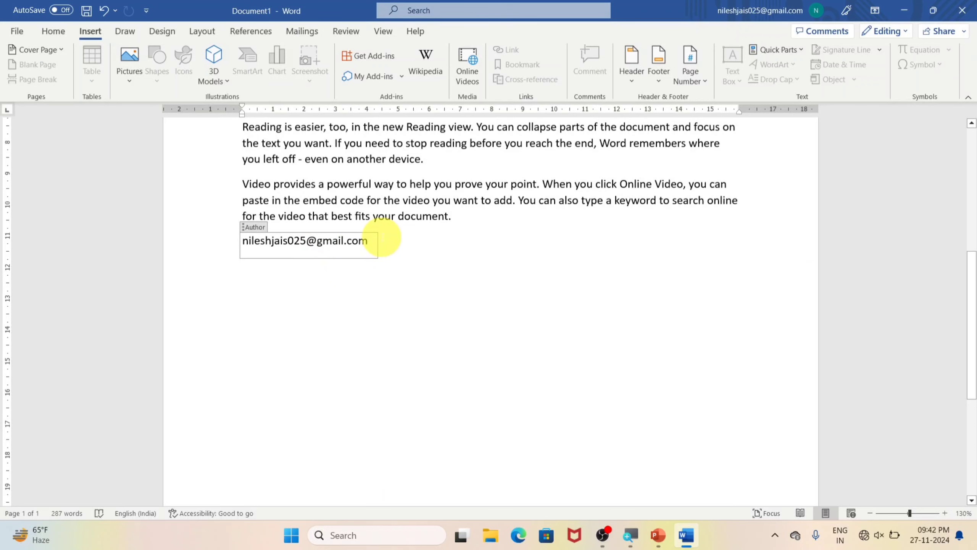
# Step: Insert the Company document property on a new line below the author and fill in the company name
pyautogui.press('Return')
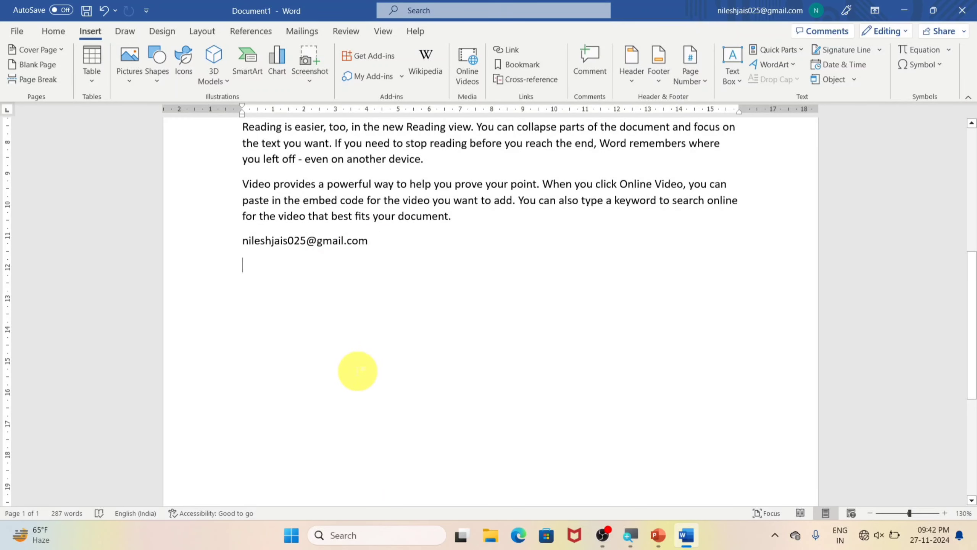
pyautogui.click(800, 51)
pyautogui.moveTo(804, 87)
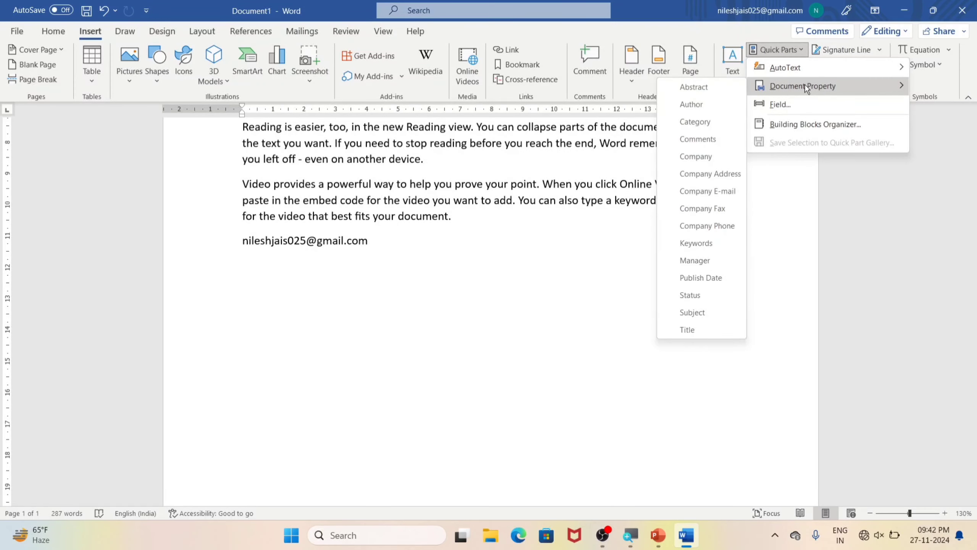
pyautogui.click(685, 156)
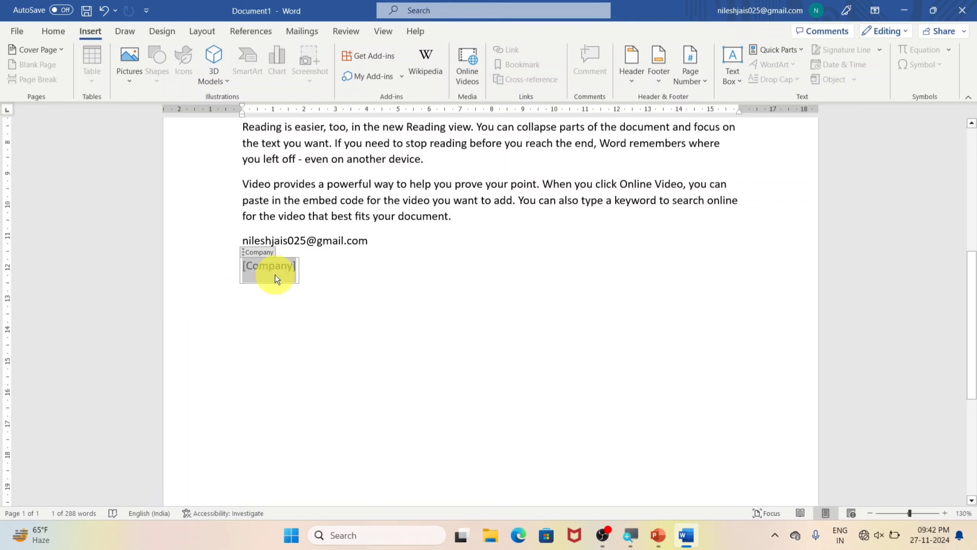
pyautogui.write('nil')
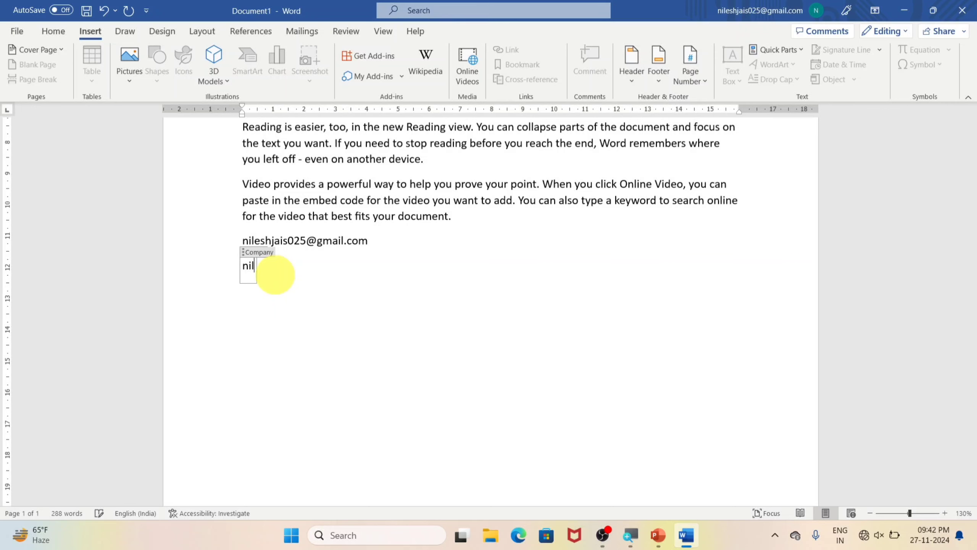
pyautogui.write('esh ')
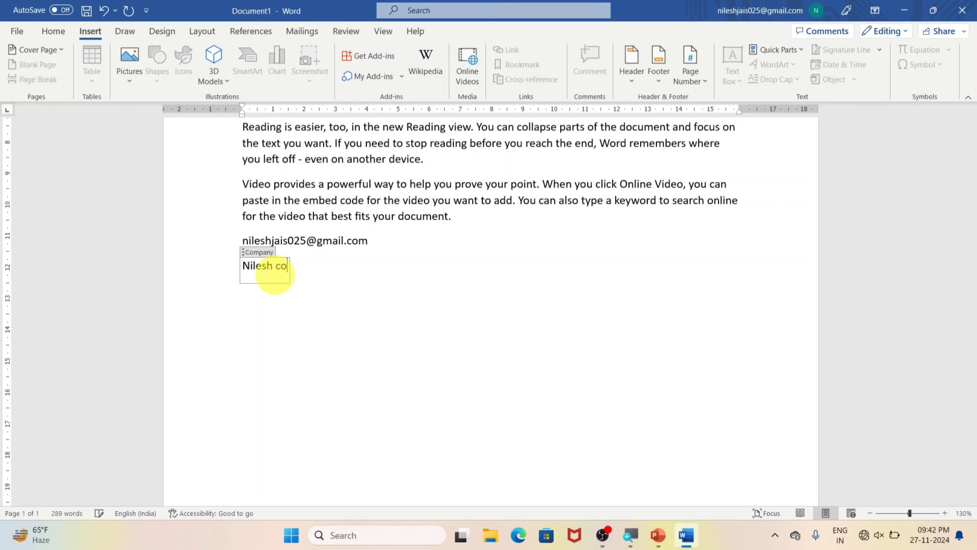
pyautogui.write('company')
pyautogui.click(390, 294)
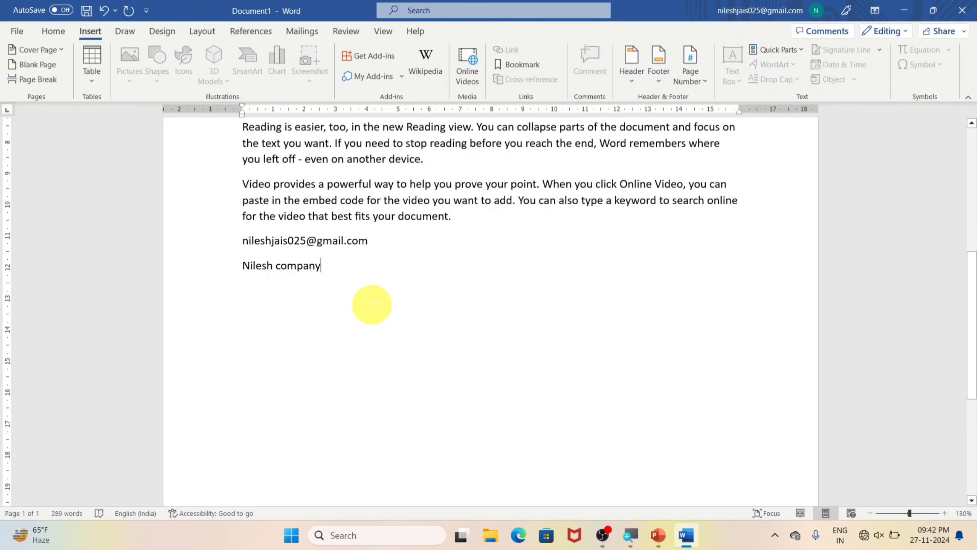
# Step: Insert the Publish Date document property on a new line below the company and set it to 27-11-2024
pyautogui.click(370, 307)
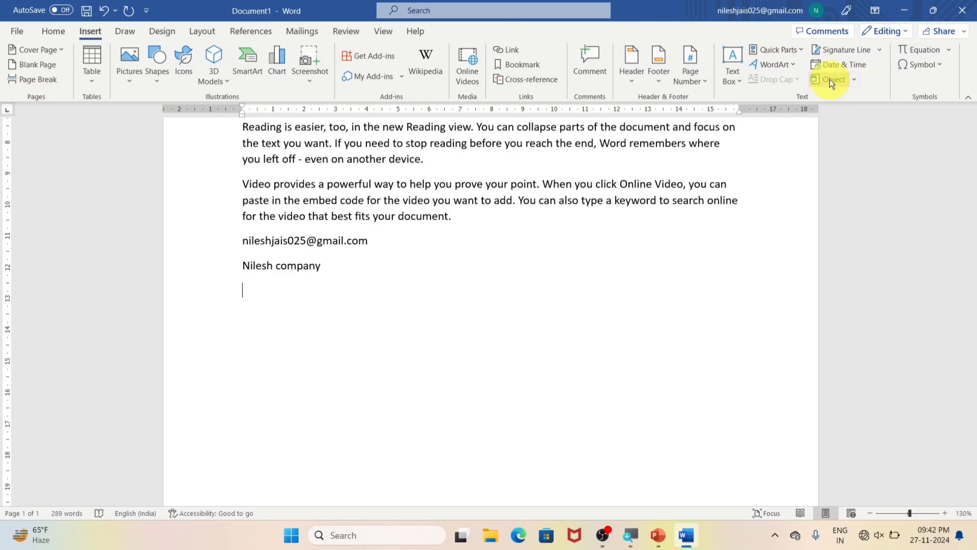
pyautogui.click(797, 49)
pyautogui.moveTo(797, 87)
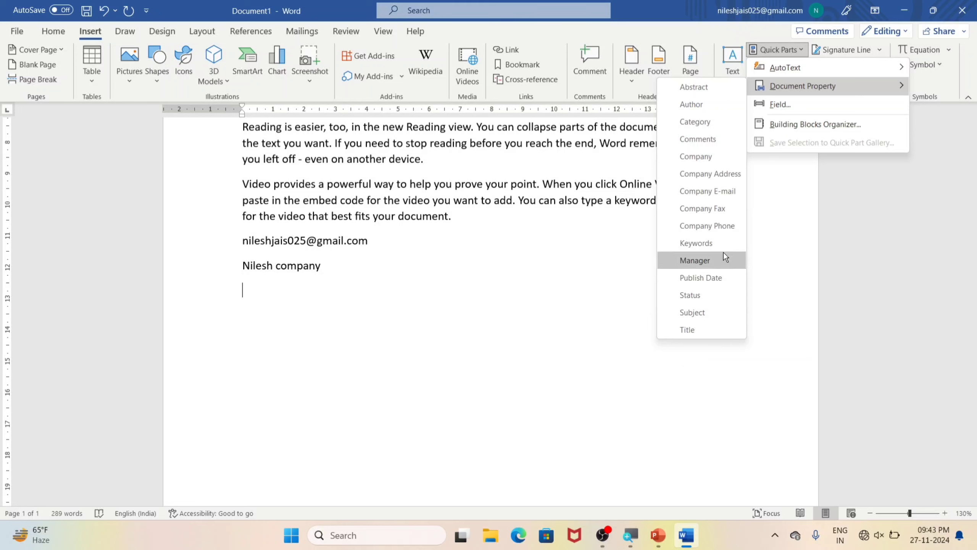
pyautogui.click(698, 277)
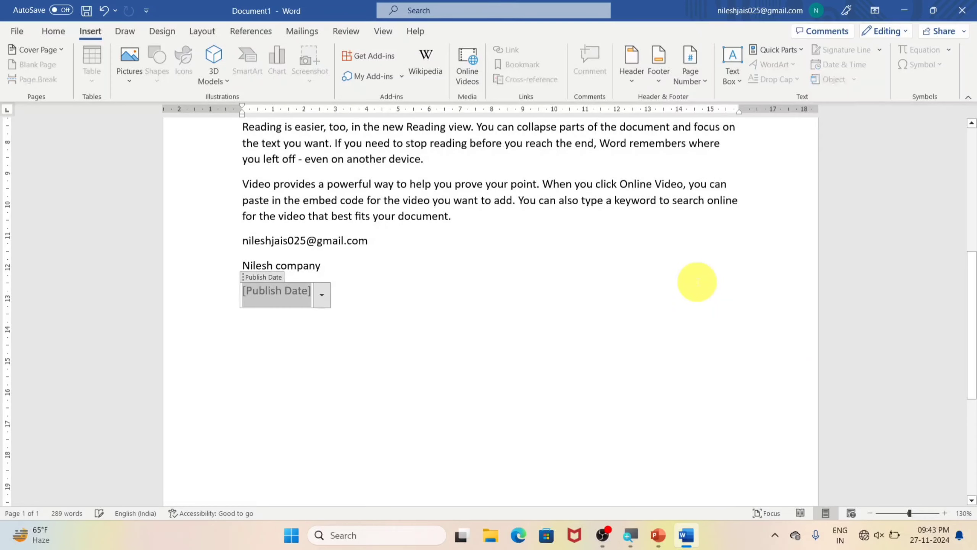
pyautogui.click(327, 293)
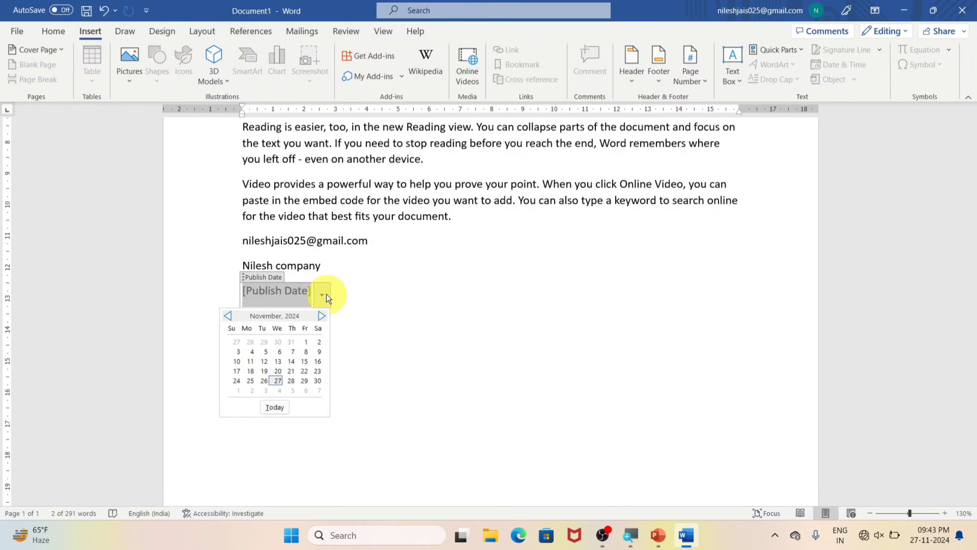
pyautogui.click(279, 381)
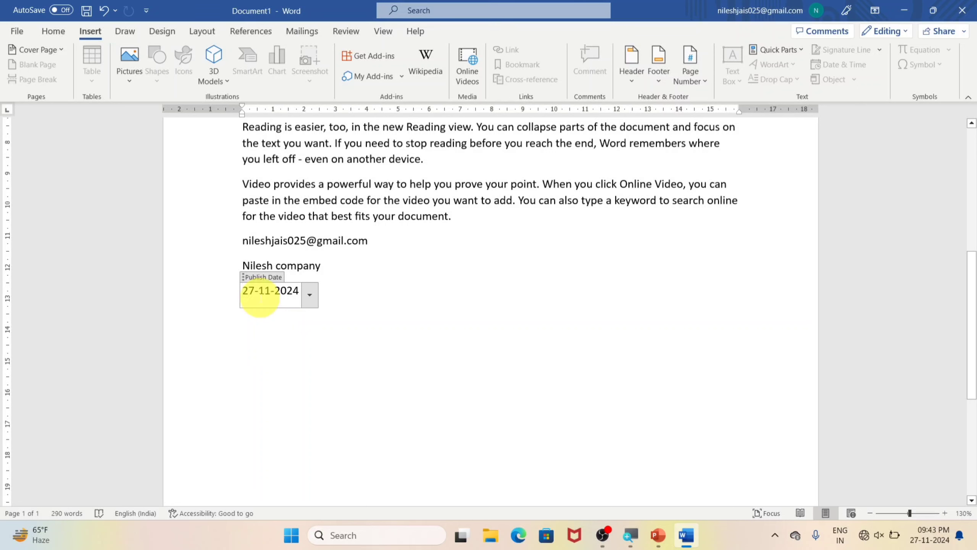
pyautogui.click(403, 300)
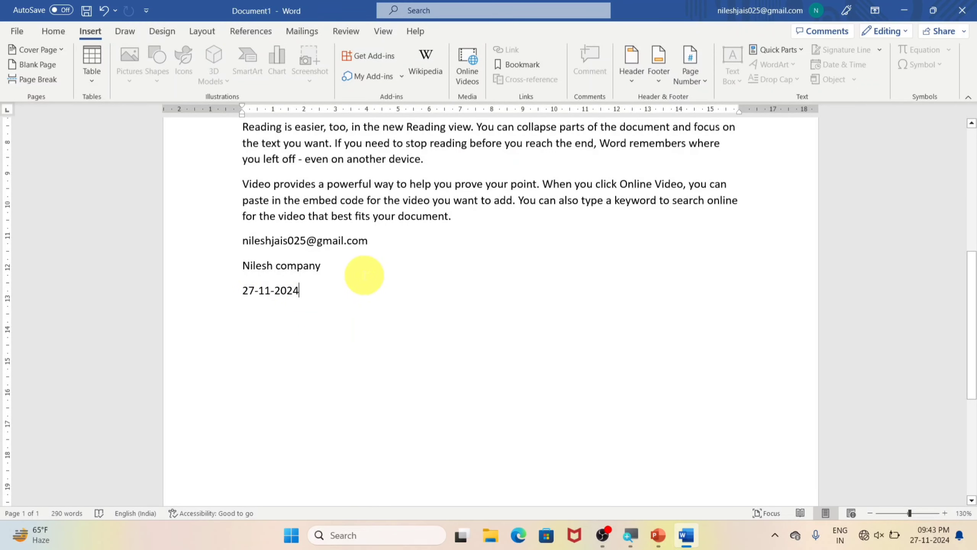
# Step: Insert a formula field with =sum(5,4) on a new line below the publish date
pyautogui.press('Return')
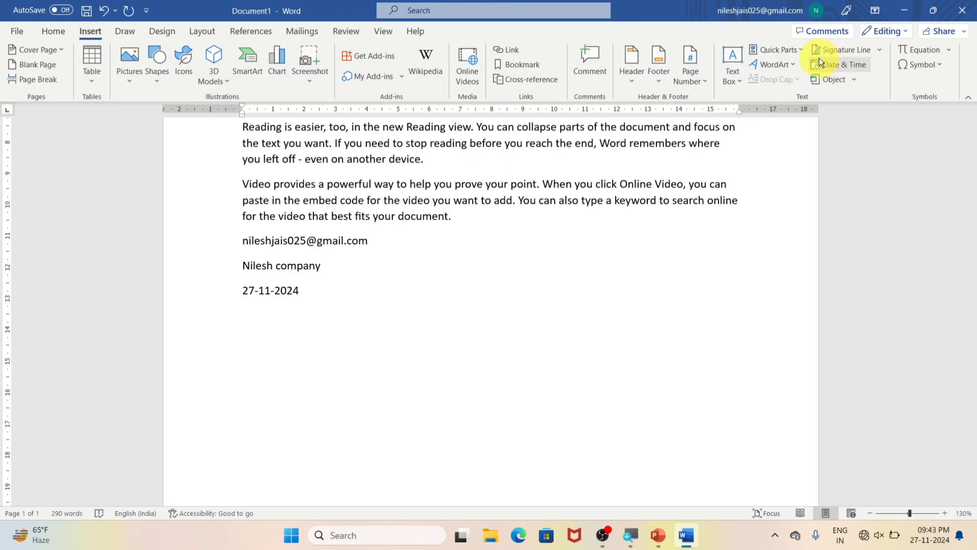
pyautogui.click(800, 51)
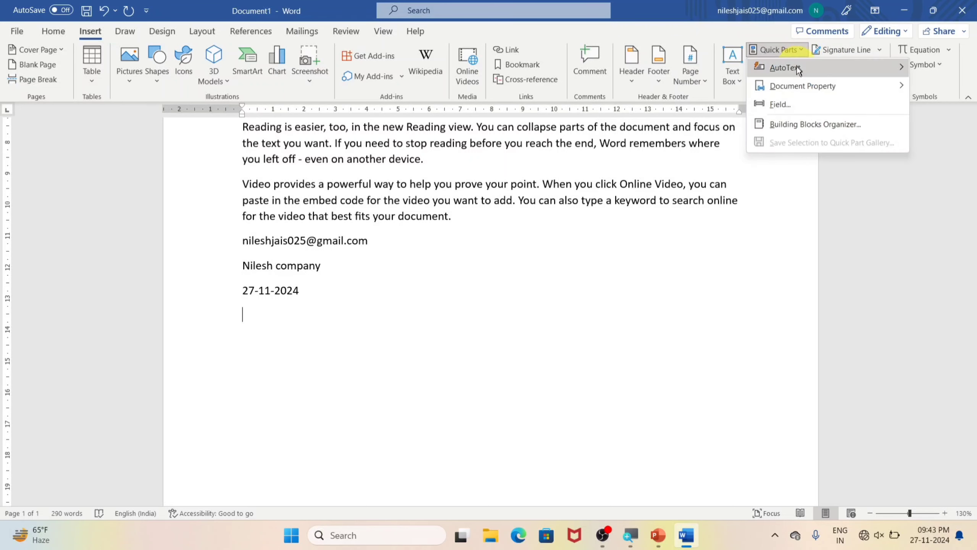
pyautogui.click(781, 108)
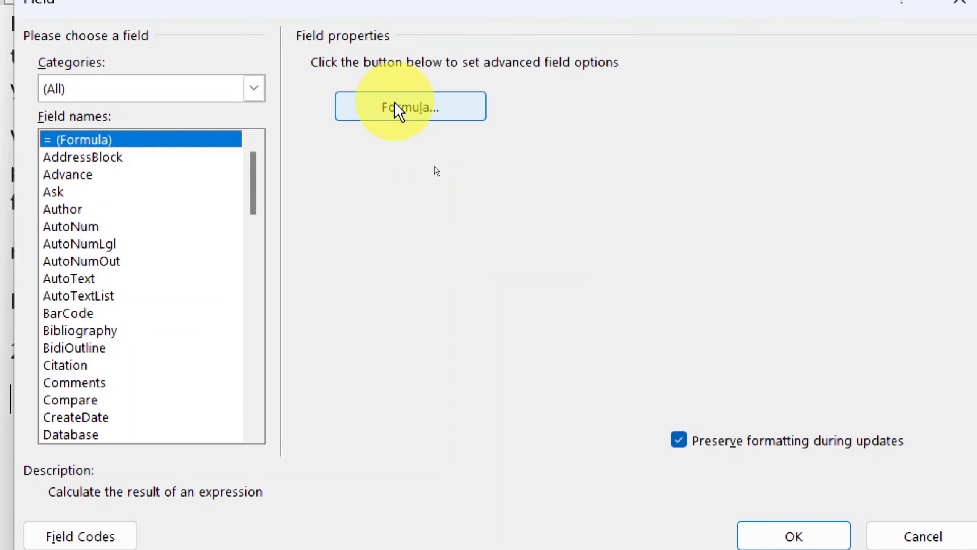
pyautogui.click(396, 110)
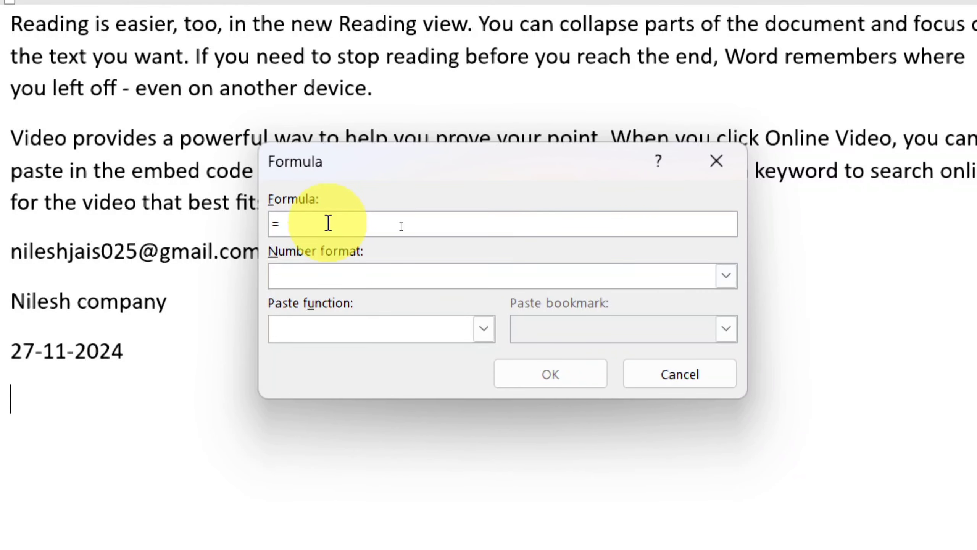
pyautogui.write('sum')
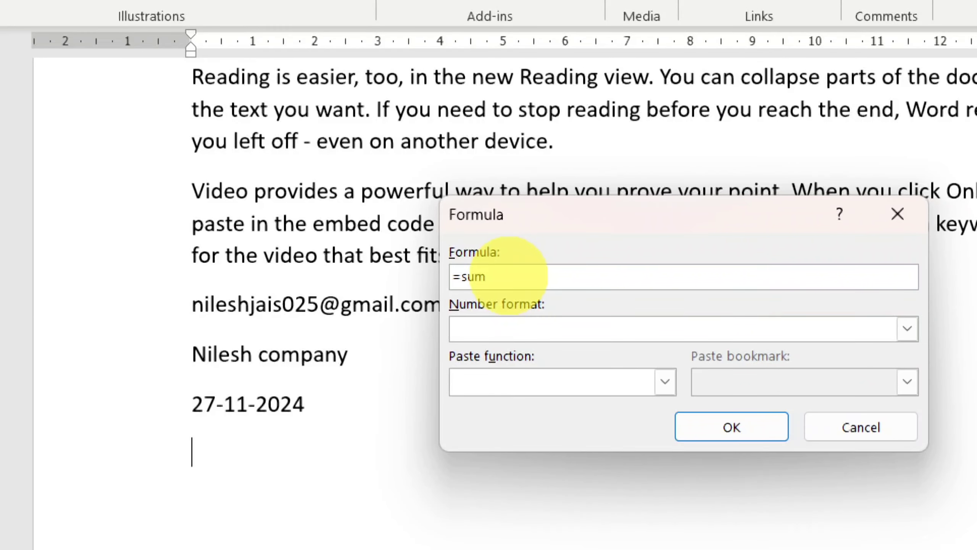
pyautogui.write('()')
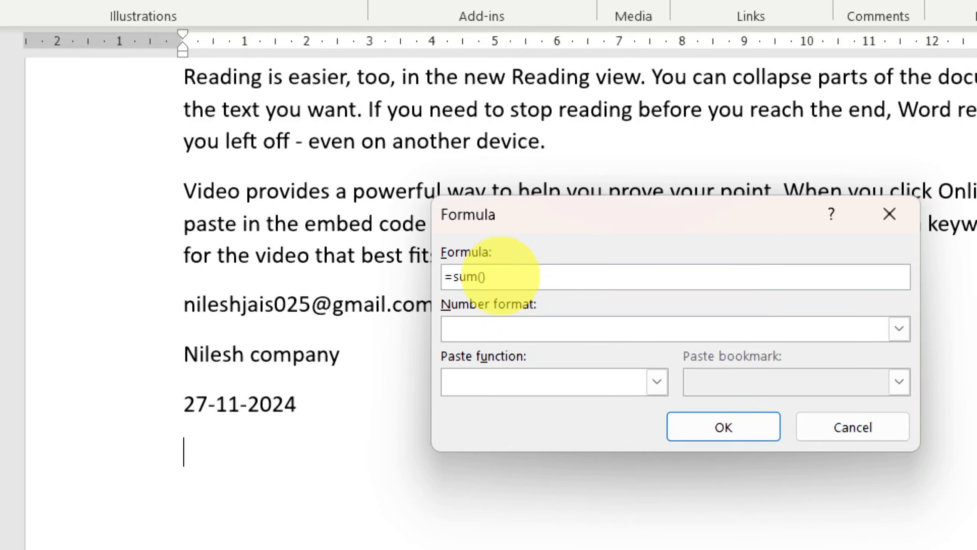
pyautogui.press('Left')
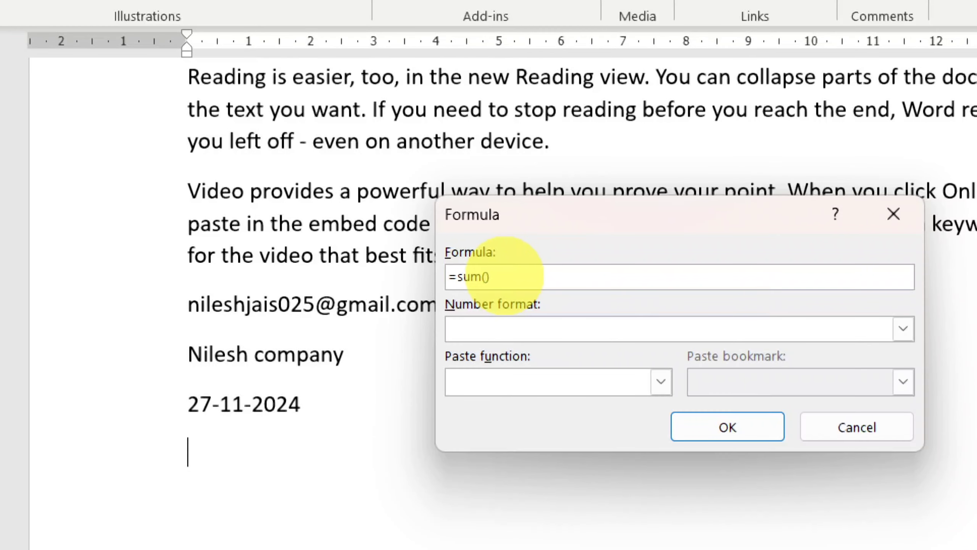
pyautogui.write('5')
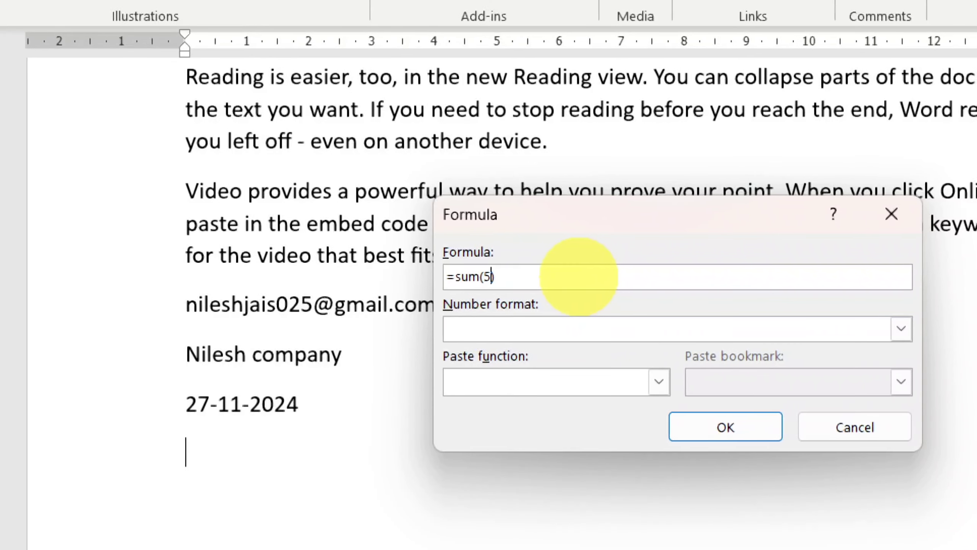
pyautogui.write(',')
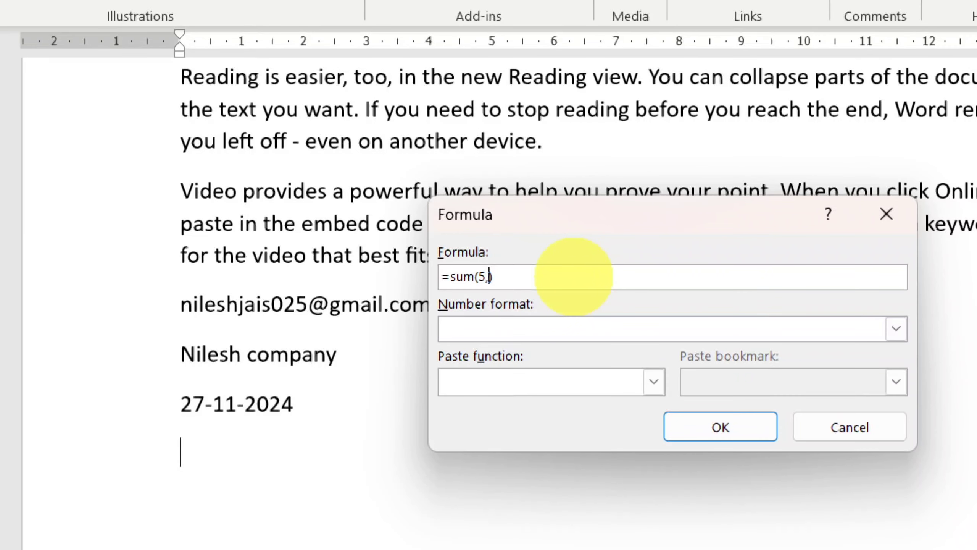
pyautogui.write('4')
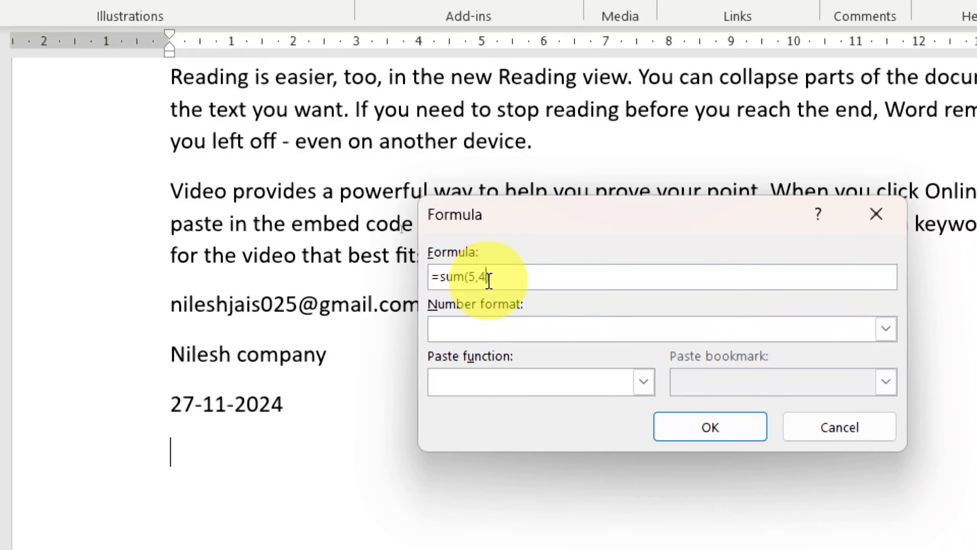
pyautogui.click(736, 436)
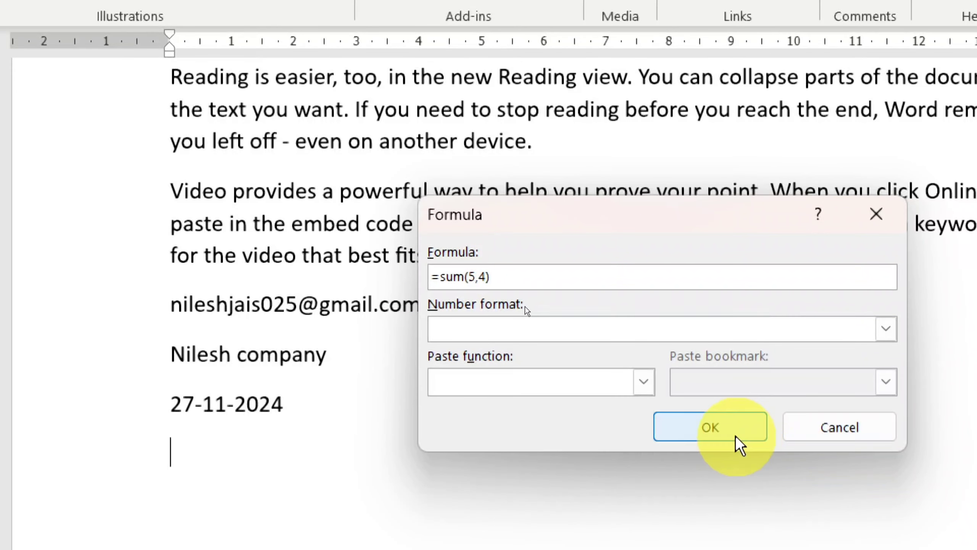
pyautogui.click(719, 434)
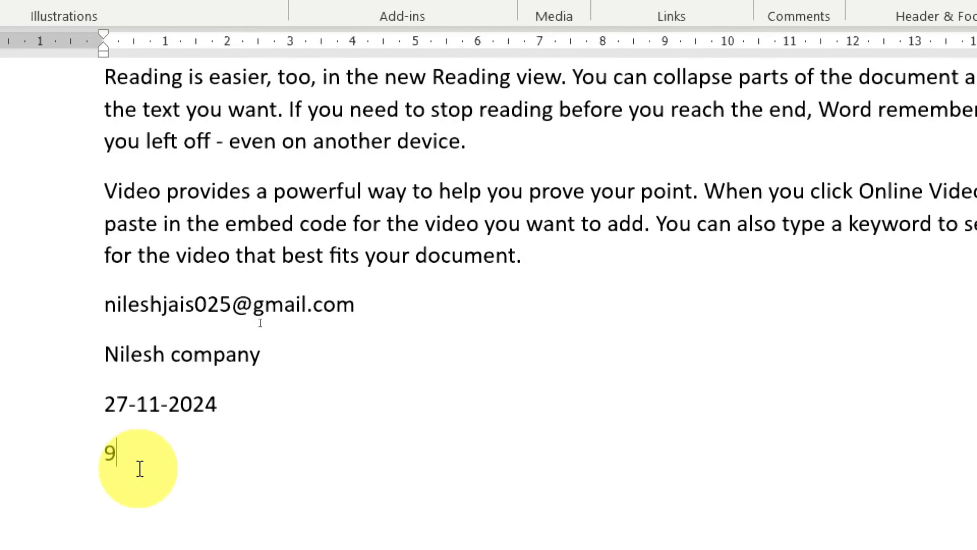
# Step: Insert a formula field with =sum(6,4) on a new line below the first formula result, and start another line beneath it
pyautogui.press('Return')
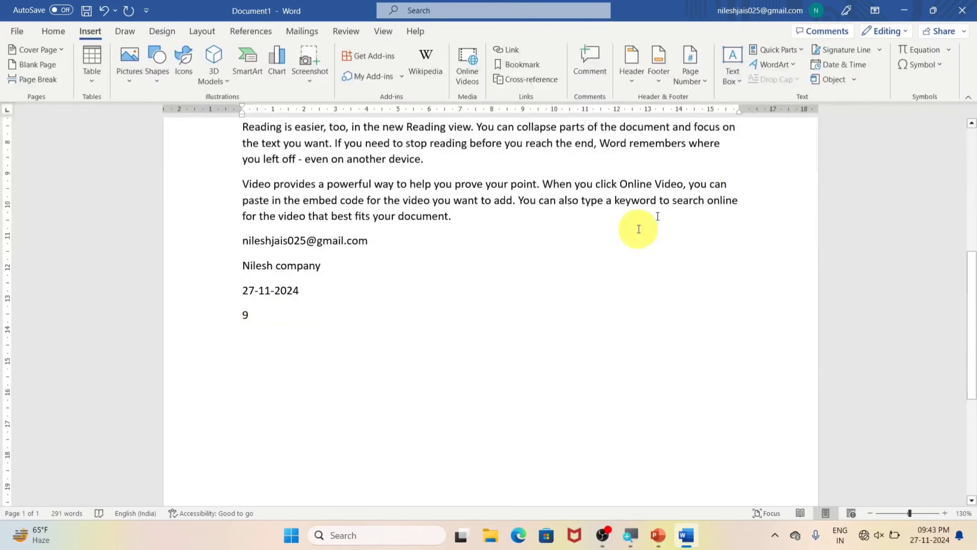
pyautogui.click(798, 50)
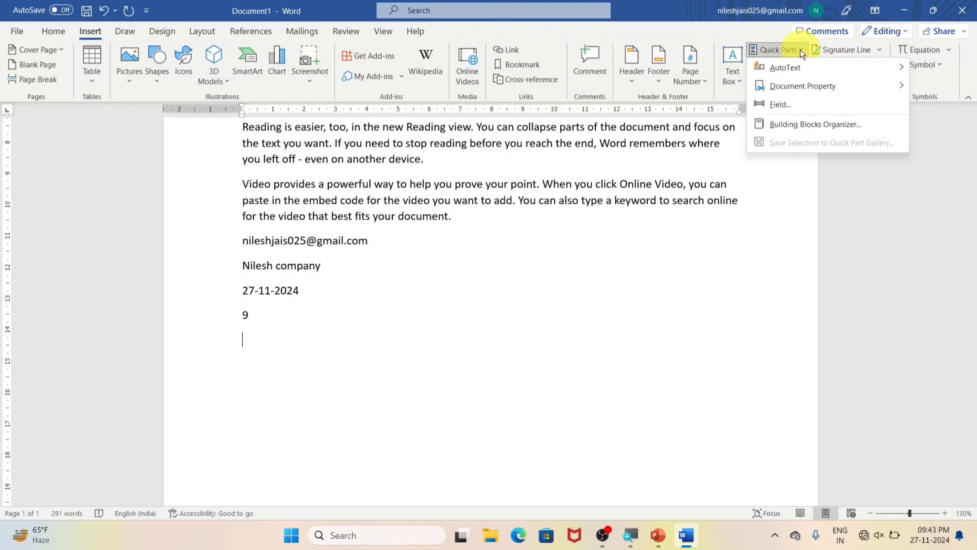
pyautogui.click(783, 105)
pyautogui.click(442, 170)
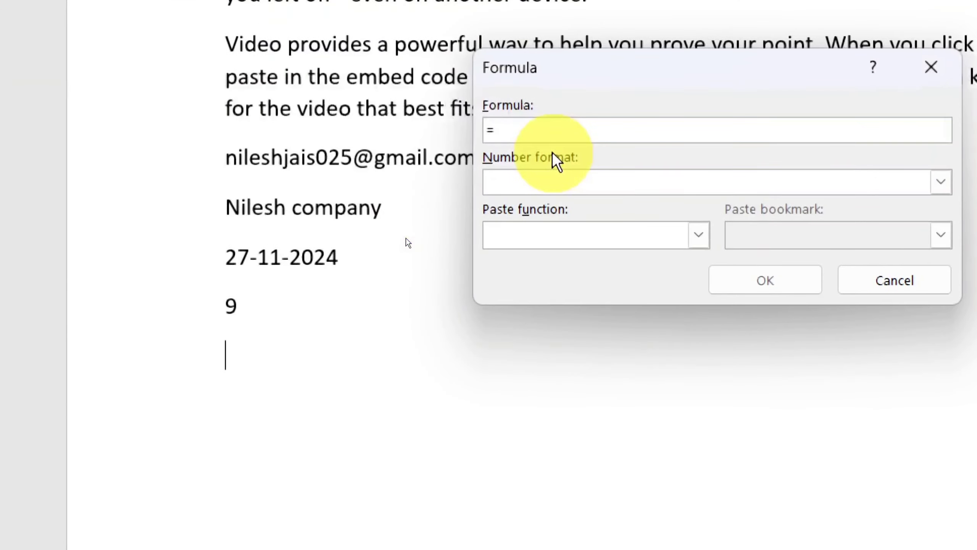
pyautogui.write('su')
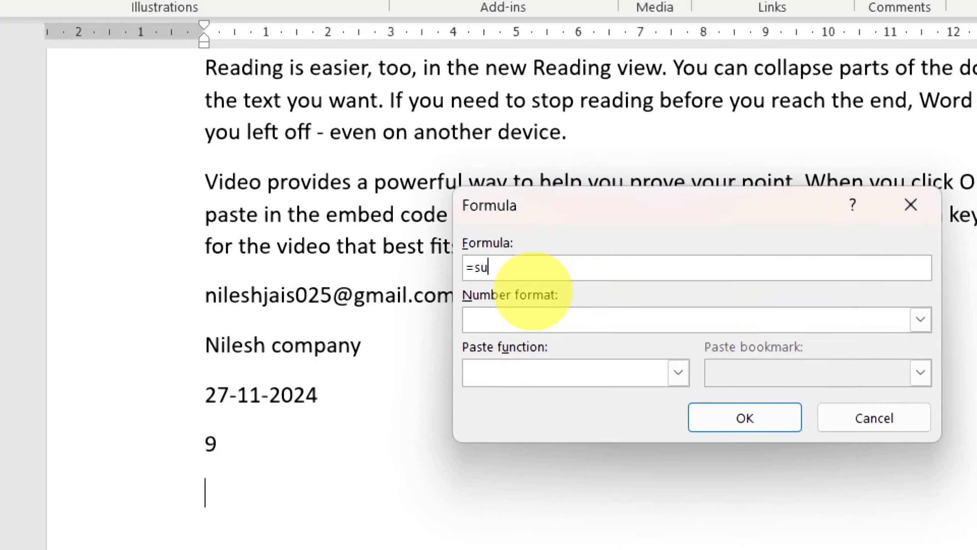
pyautogui.write('m(')
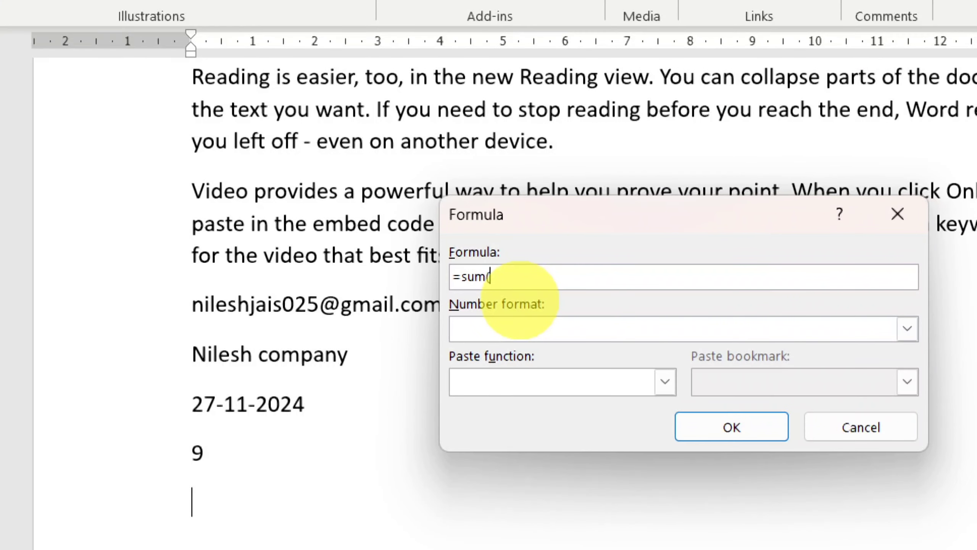
pyautogui.write('6')
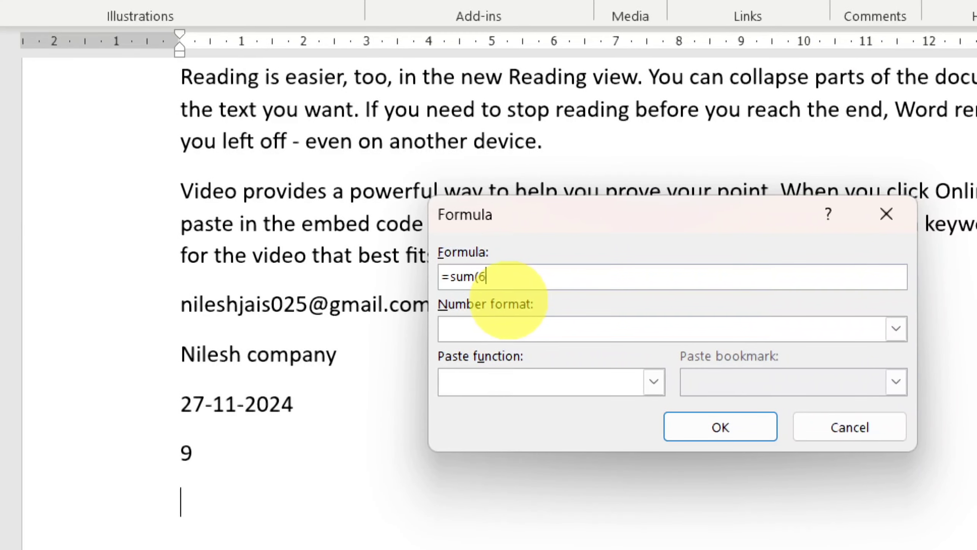
pyautogui.write(',4')
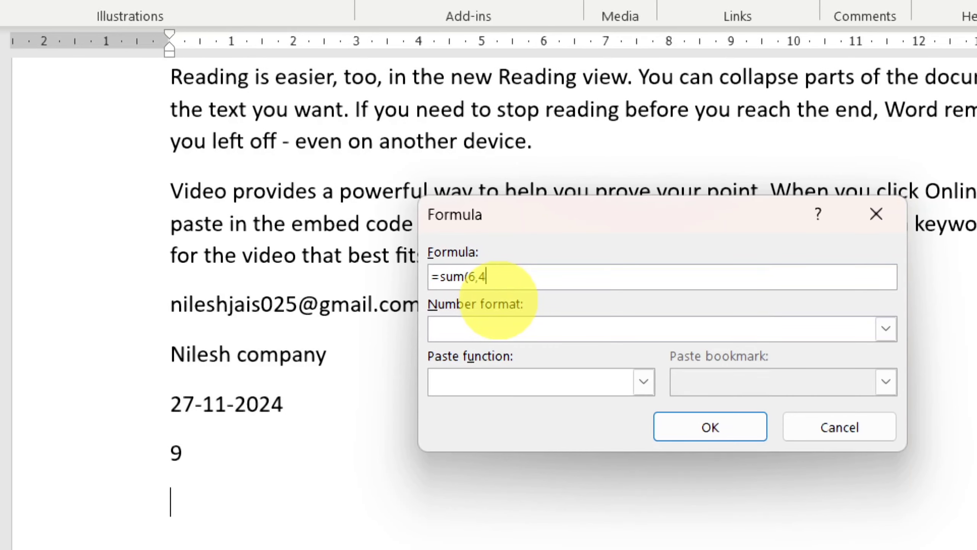
pyautogui.write(')')
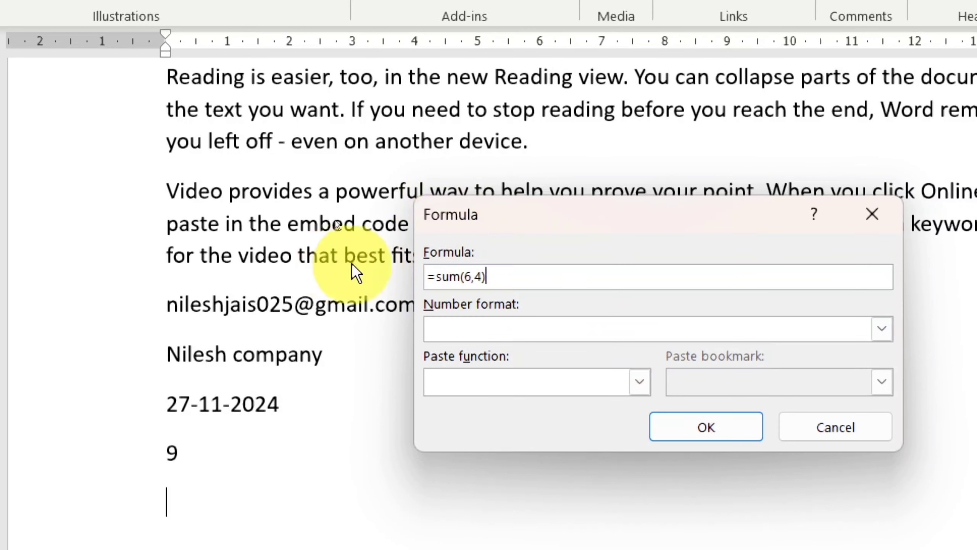
pyautogui.click(666, 427)
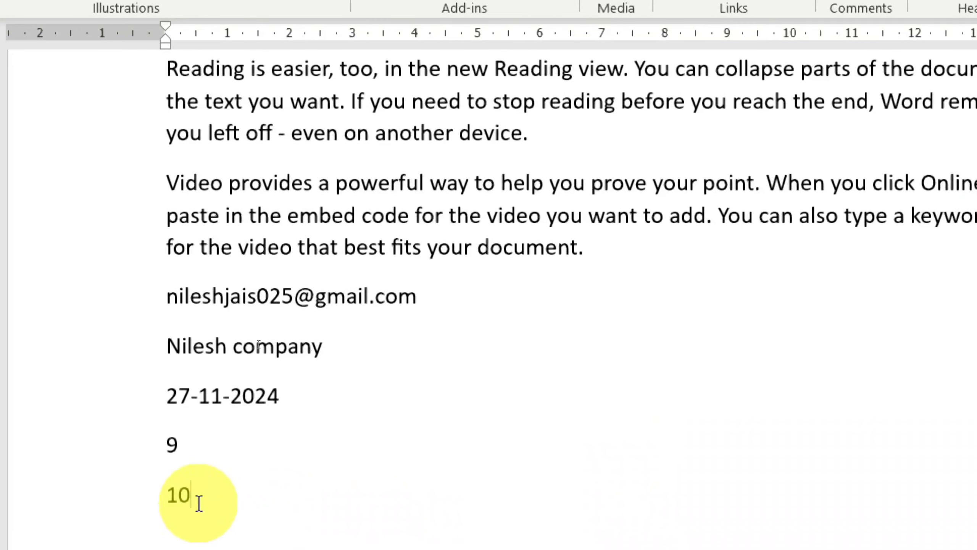
pyautogui.press('Return')
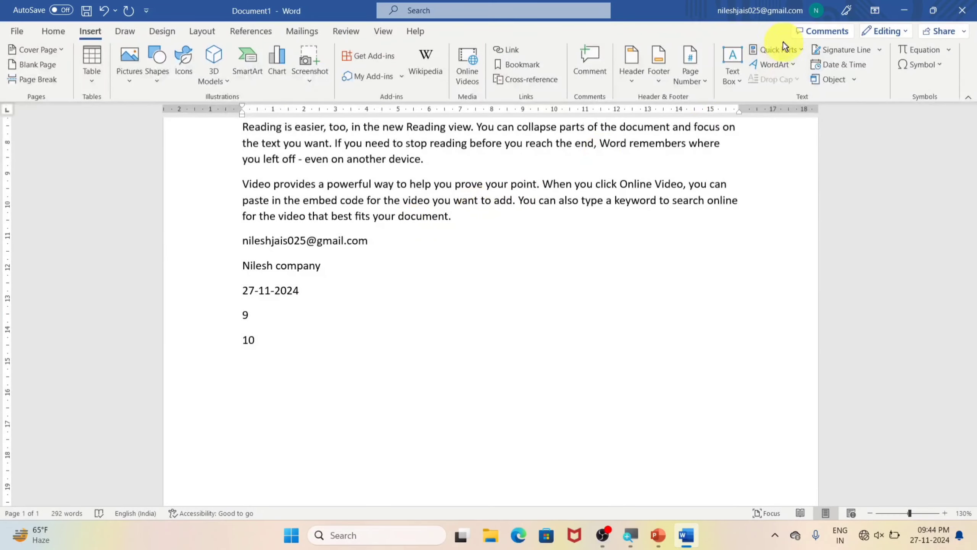
# Step: Preview the References building block in the Building Blocks Organizer without inserting it
pyautogui.click(802, 49)
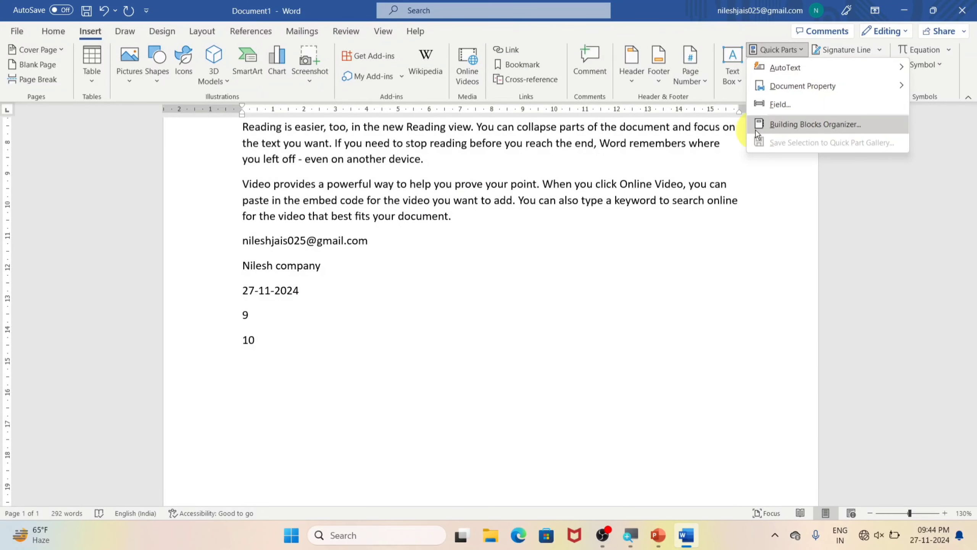
pyautogui.click(829, 124)
pyautogui.click(334, 152)
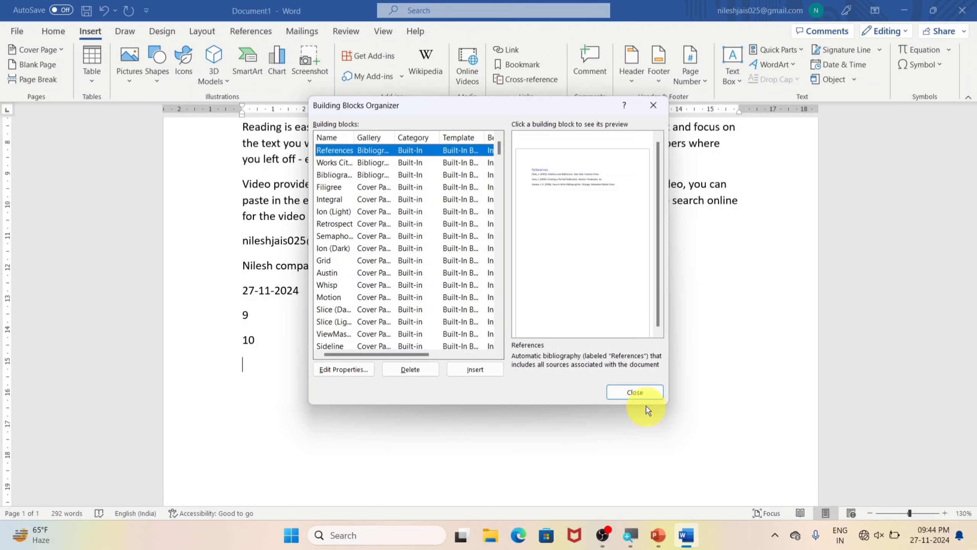
pyautogui.click(638, 392)
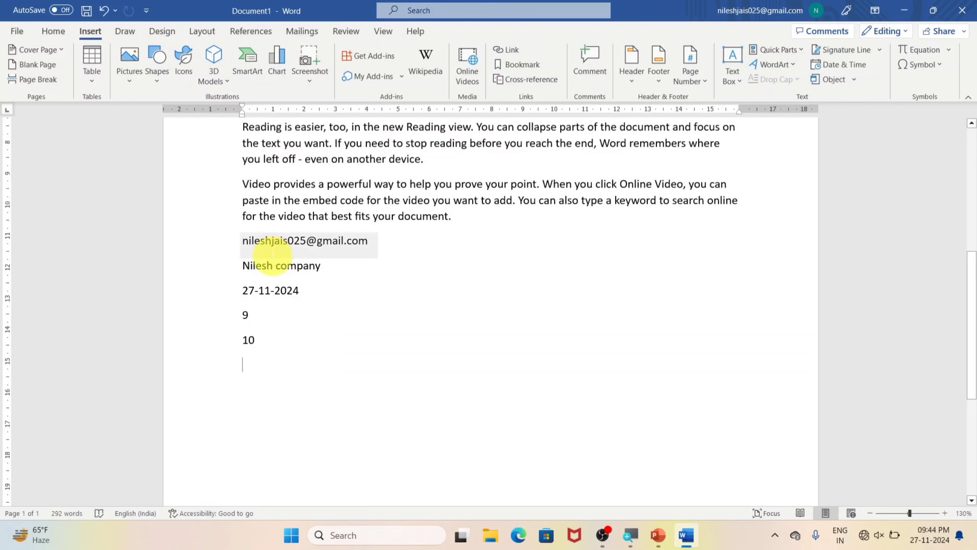
# Step: Insert a citation from a new Book source with the author's name, title computer, year 2024, city captainganj and publisher arihant
pyautogui.click(246, 34)
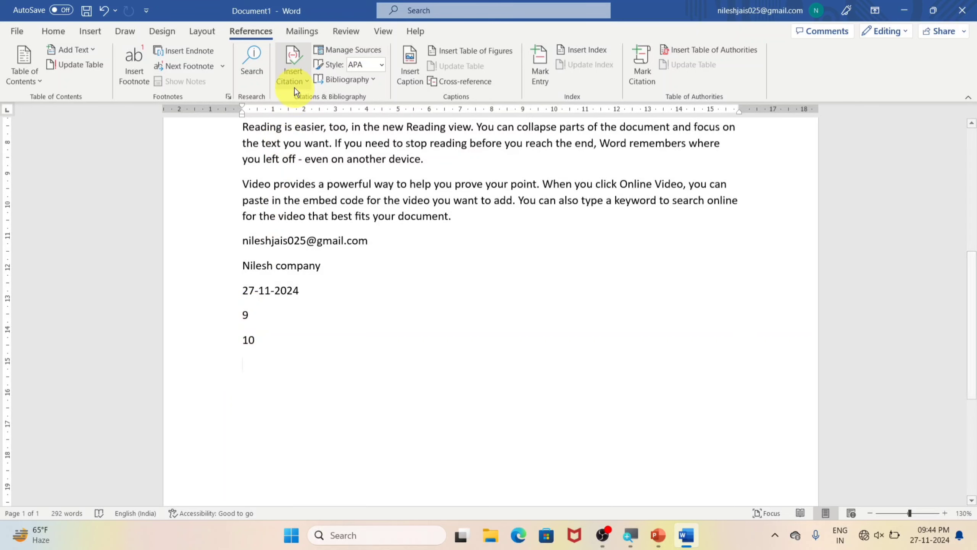
pyautogui.click(294, 78)
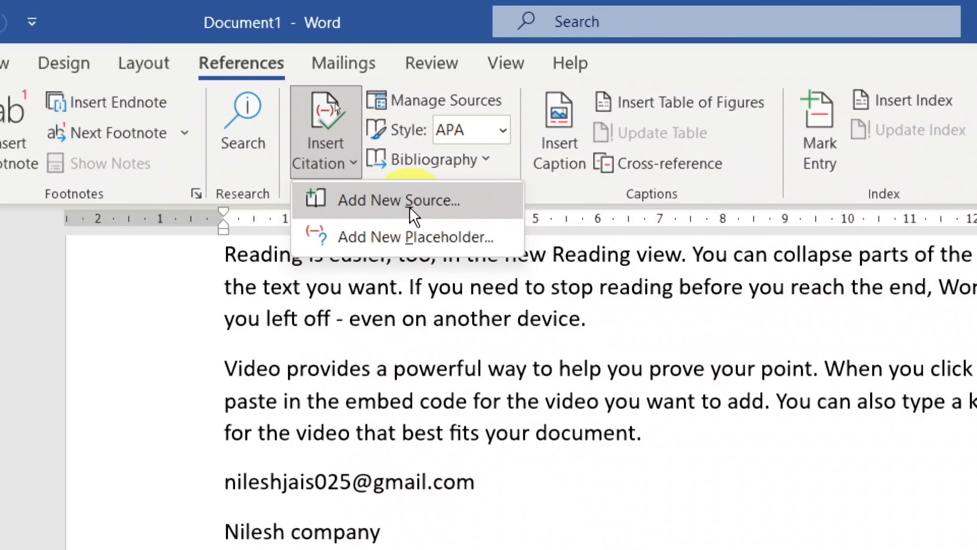
pyautogui.click(412, 208)
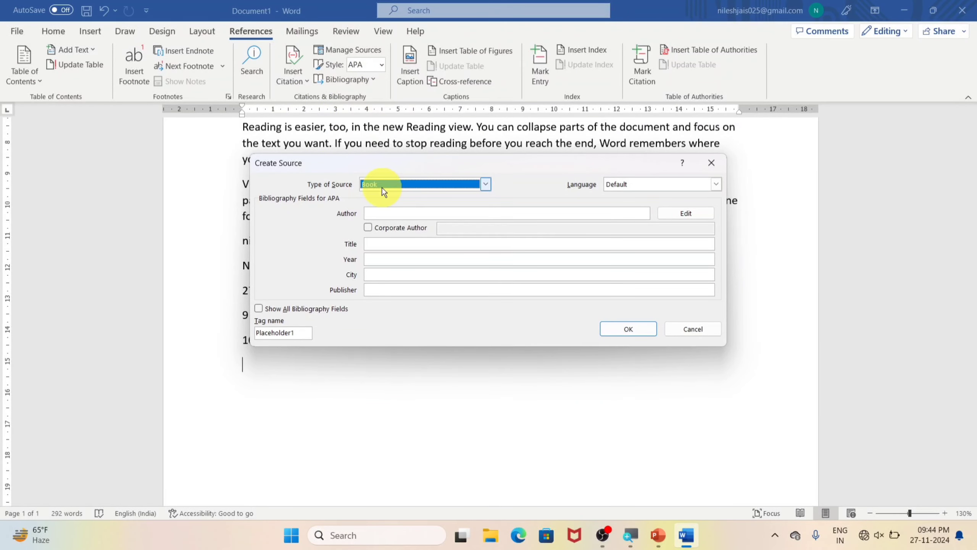
pyautogui.click(384, 213)
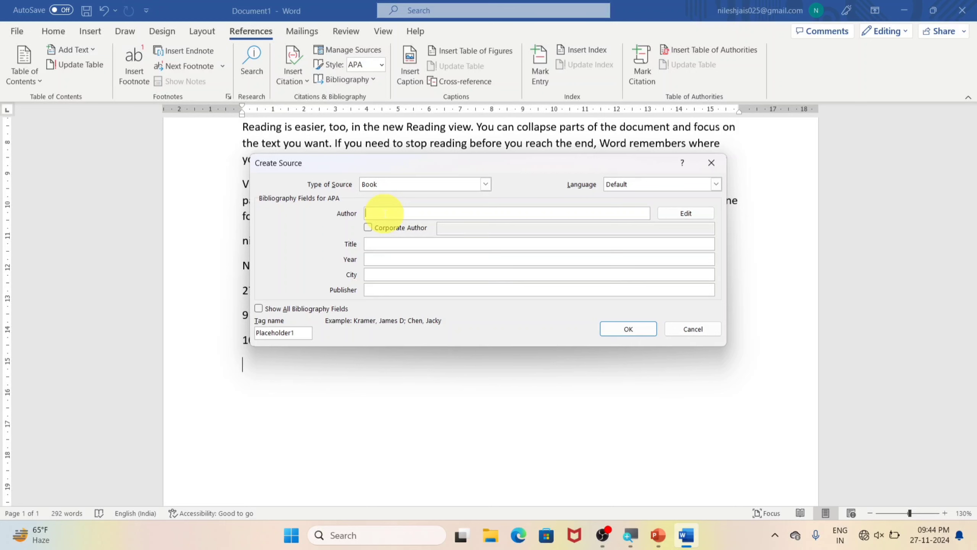
pyautogui.write('nilesh')
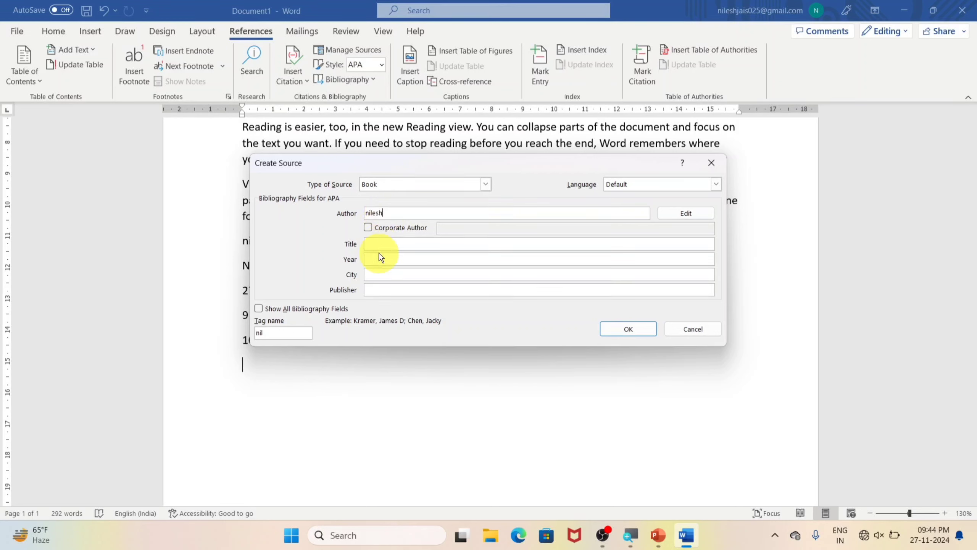
pyautogui.click(393, 243)
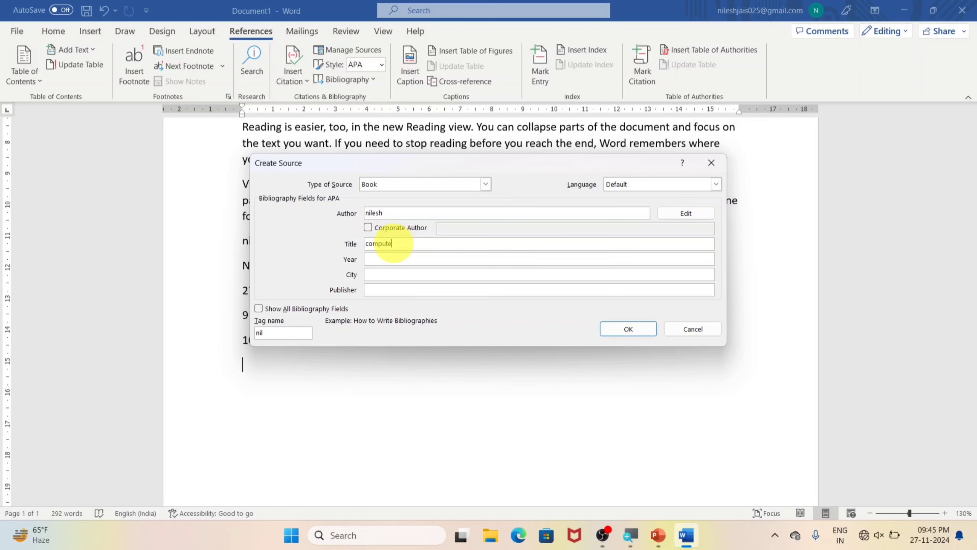
pyautogui.click(388, 259)
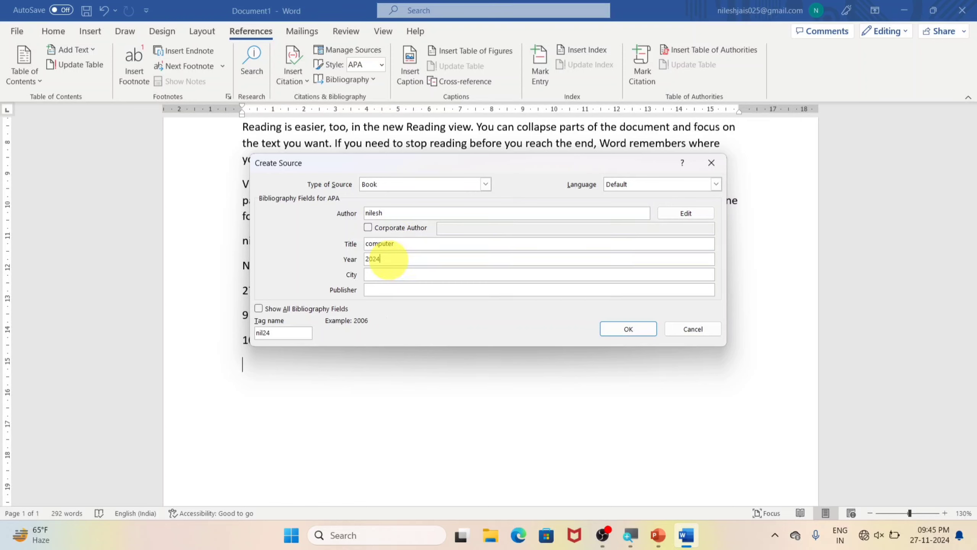
pyautogui.click(385, 272)
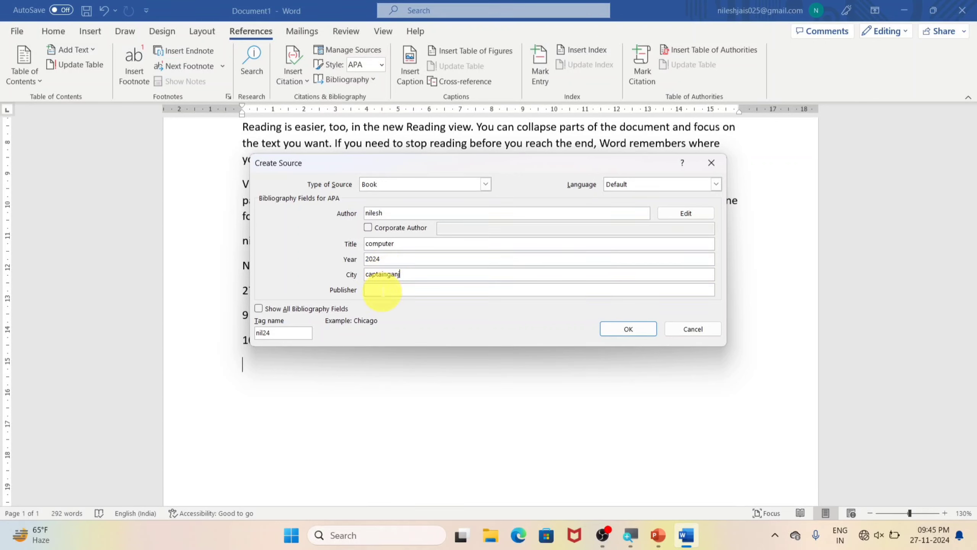
pyautogui.click(383, 290)
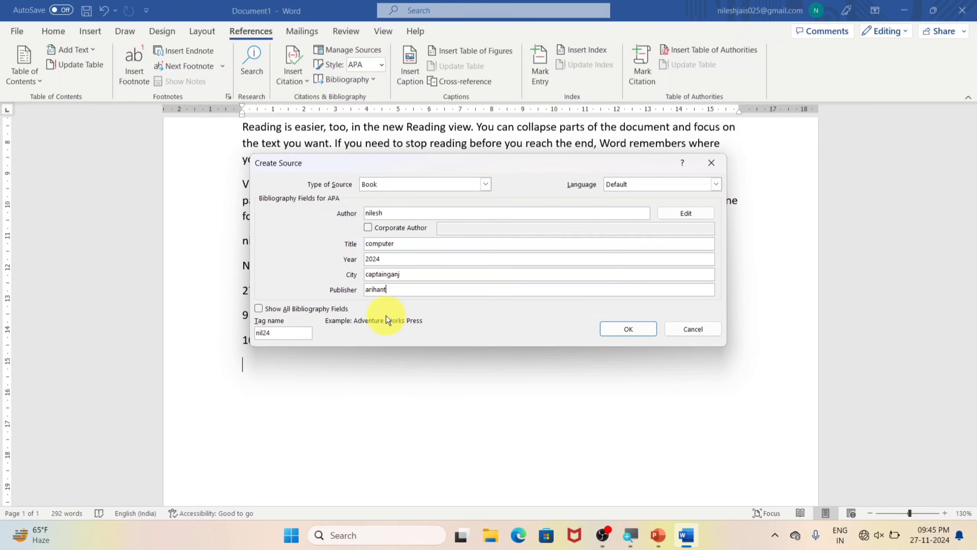
pyautogui.click(612, 329)
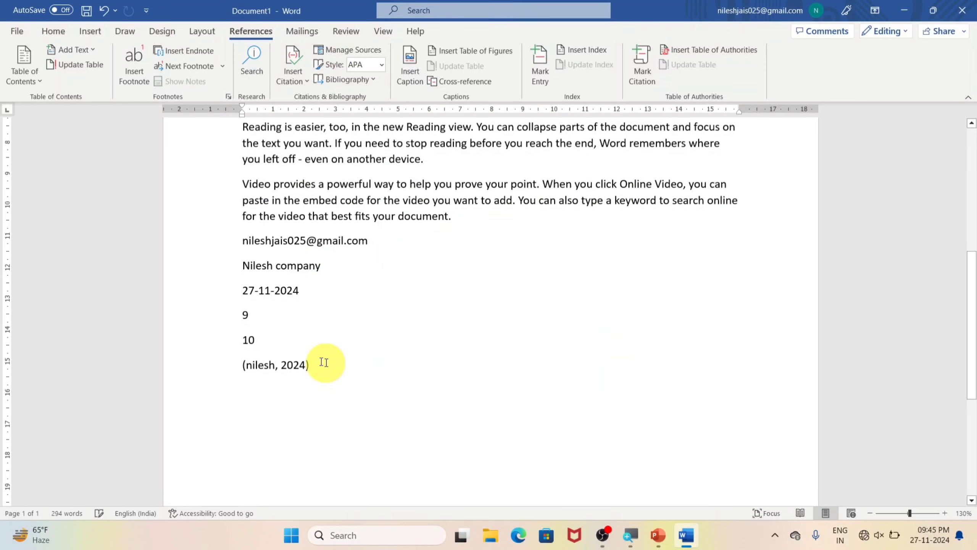
# Step: Insert the References building block from the Building Blocks Organizer on a new line below the citation
pyautogui.press('Return')
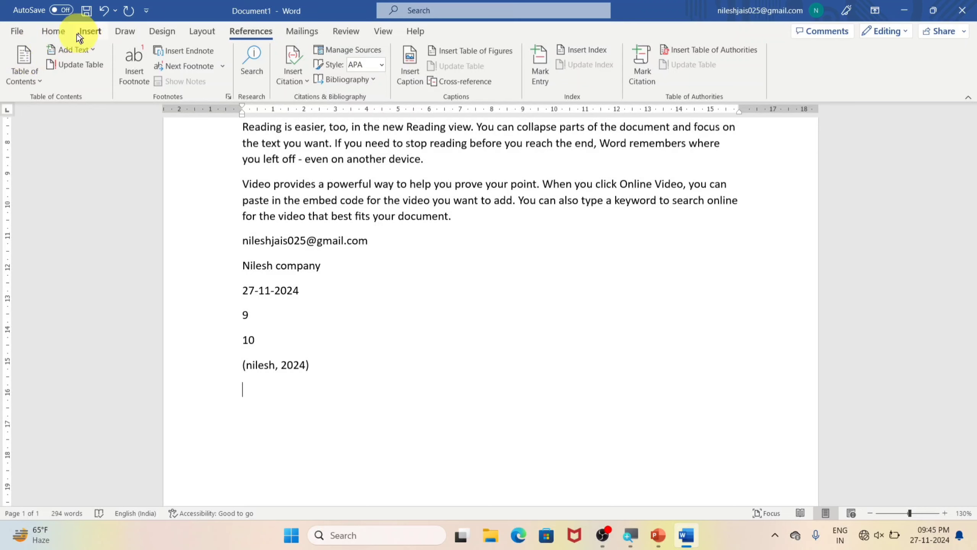
pyautogui.click(57, 33)
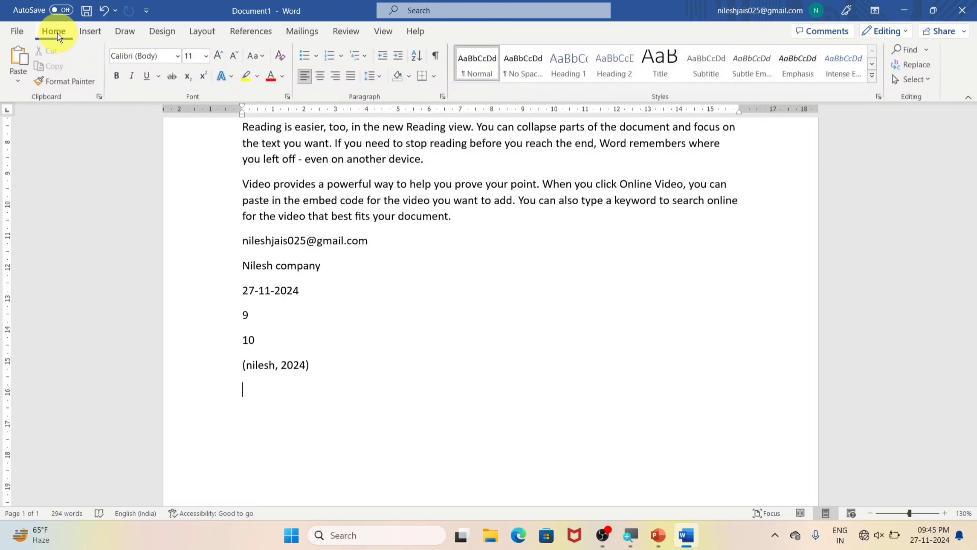
pyautogui.click(90, 33)
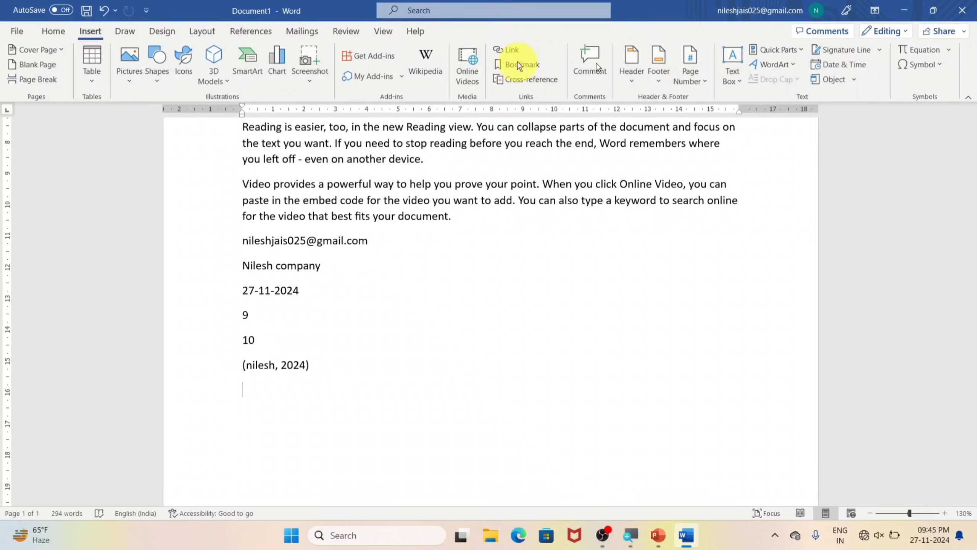
pyautogui.click(803, 50)
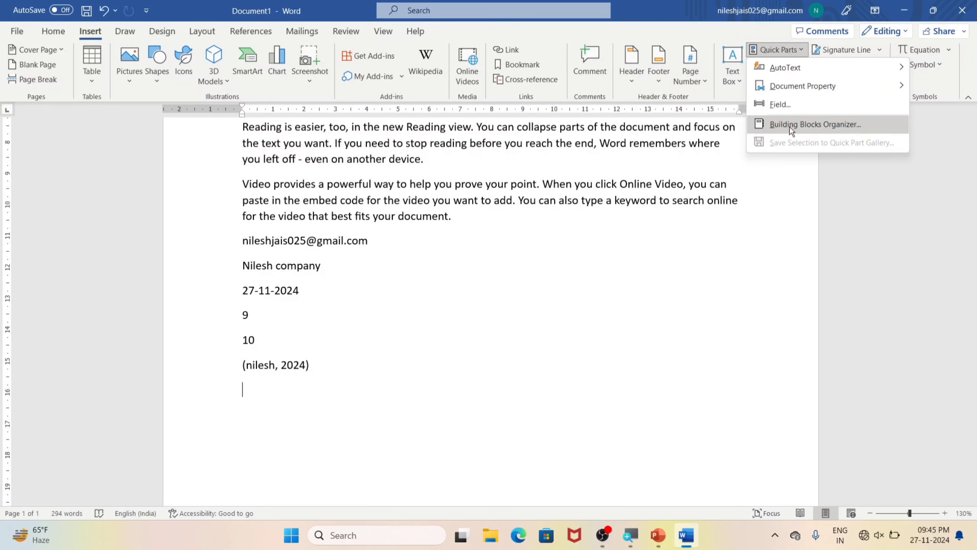
pyautogui.click(840, 124)
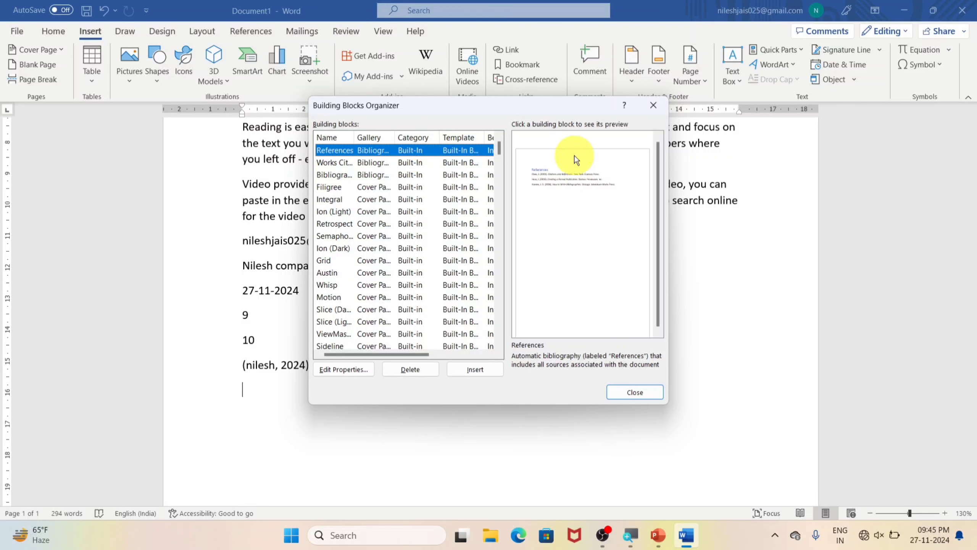
pyautogui.click(474, 369)
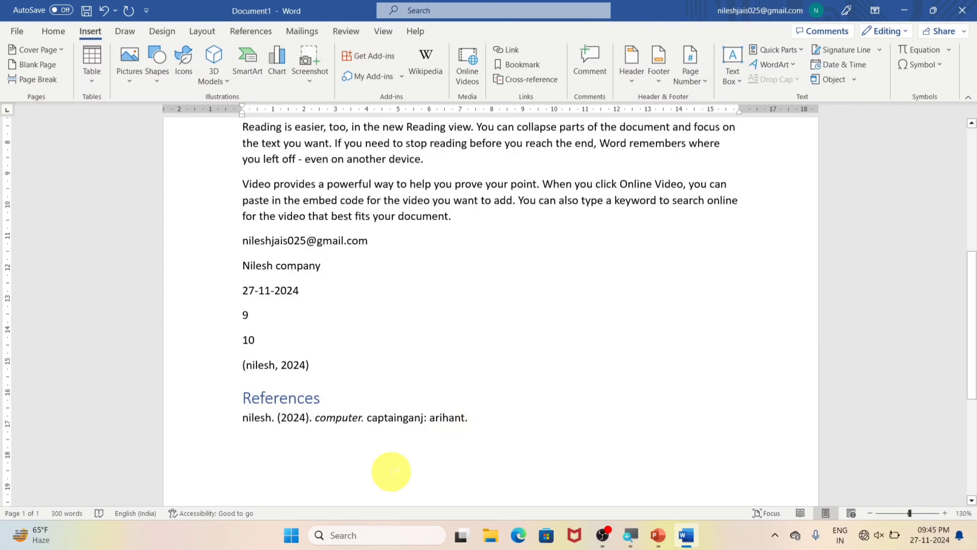
pyautogui.scroll(-3, 388, 454)
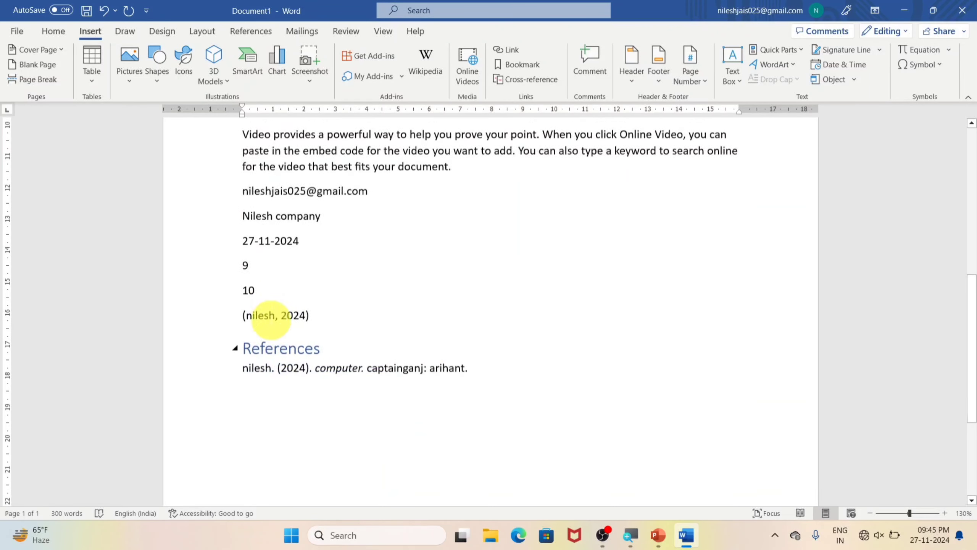
# Step: Insert the built-in Bibliography list below the References section
pyautogui.click(250, 31)
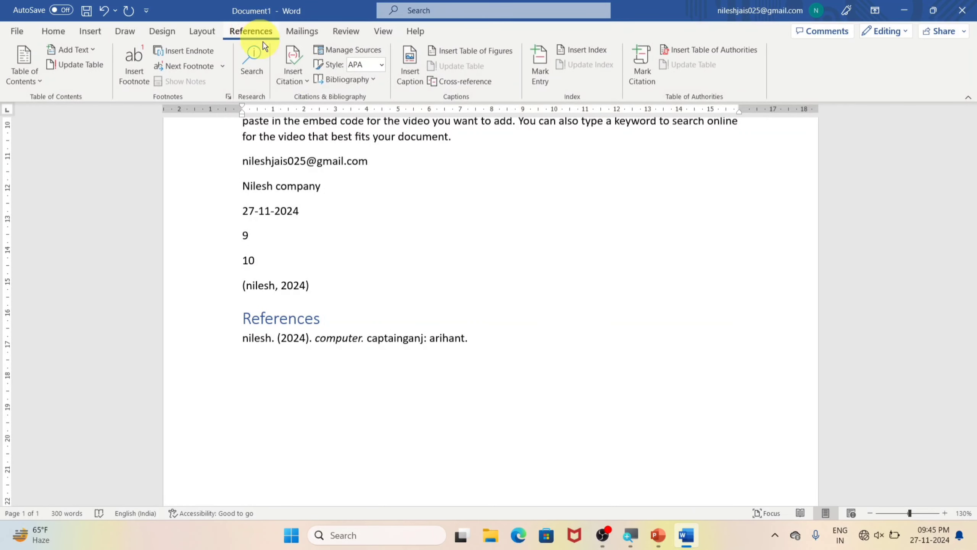
pyautogui.click(365, 73)
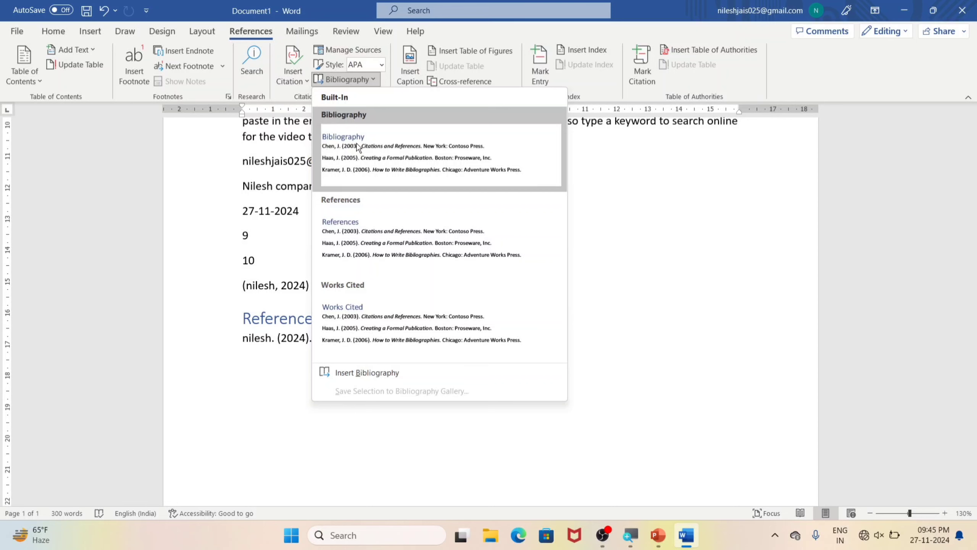
pyautogui.click(358, 142)
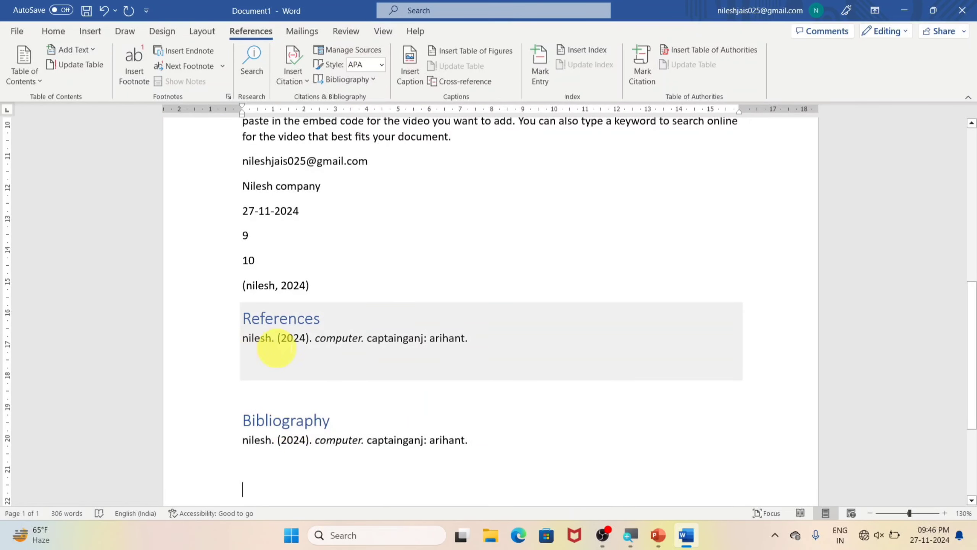
pyautogui.scroll(-3, 338, 433)
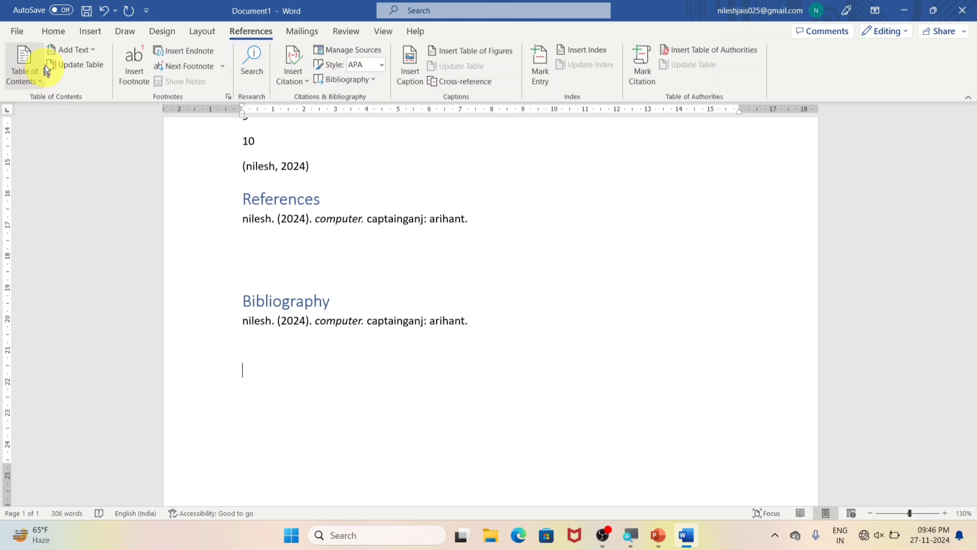
pyautogui.click(88, 12)
pyautogui.press('Escape')
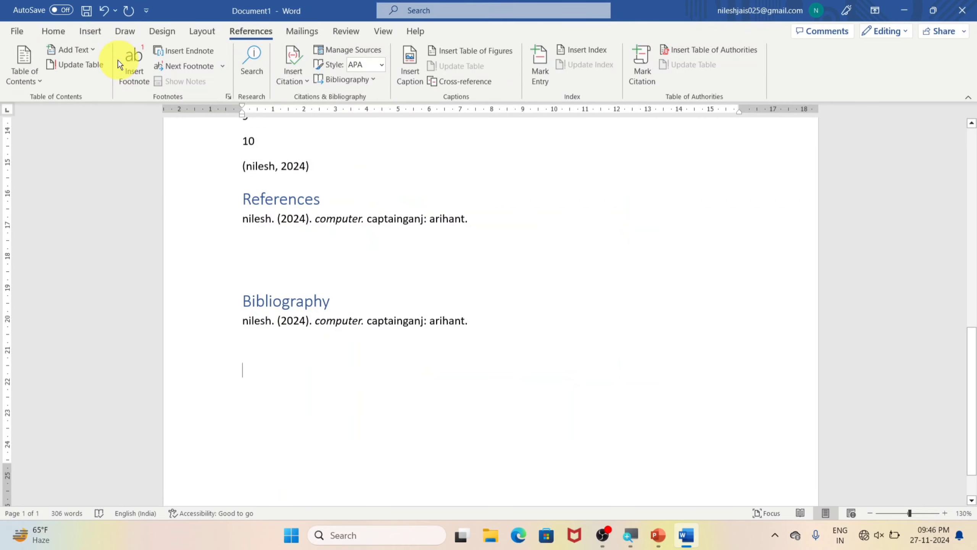
# Step: Save the "Save time in Word" paragraph to the Quick Part Gallery, entering a person's name as the building block's name
pyautogui.click(81, 27)
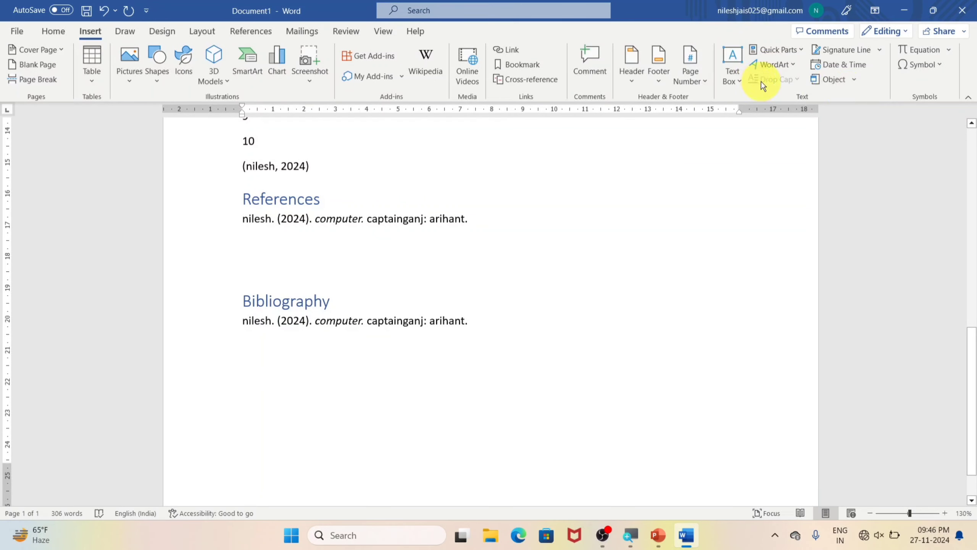
pyautogui.click(798, 50)
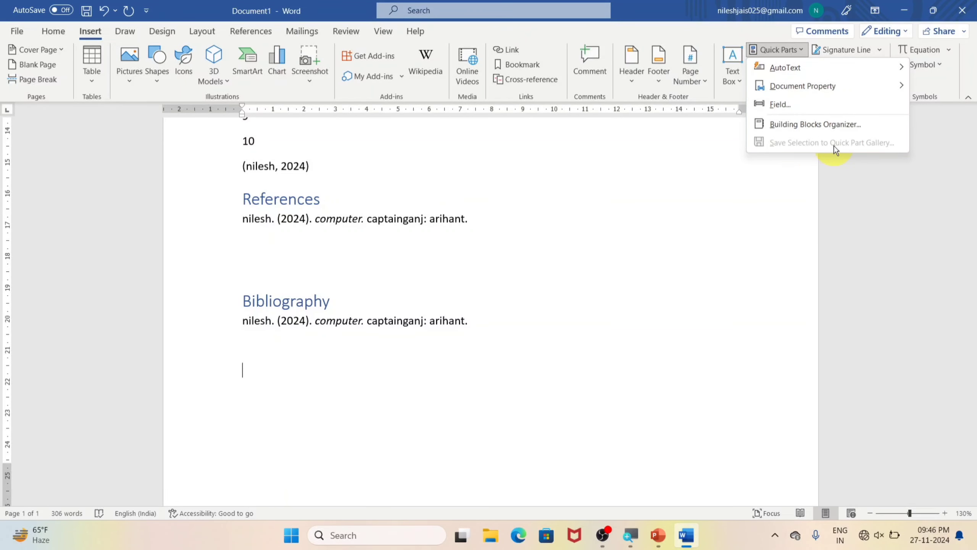
pyautogui.scroll(5, 624, 150)
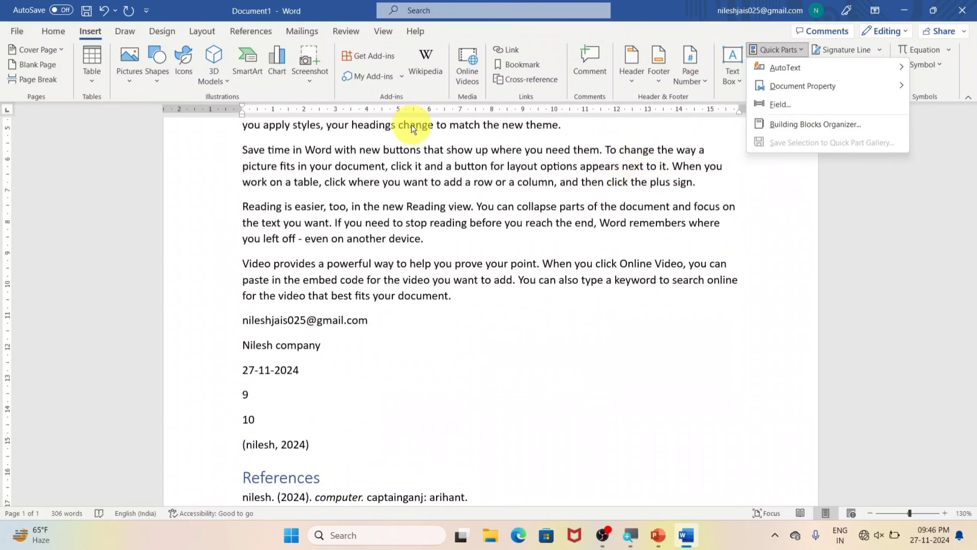
pyautogui.scroll(1, 582, 203)
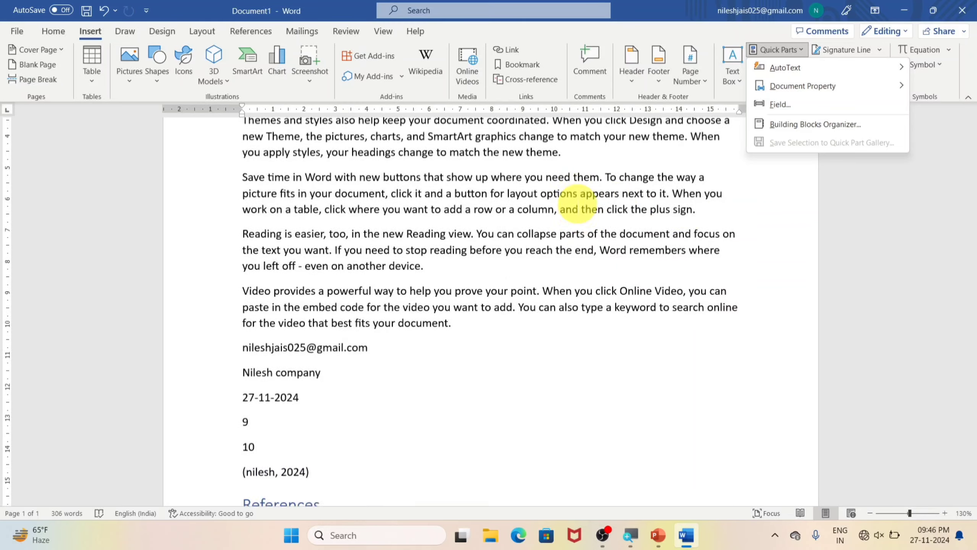
pyautogui.click(701, 222)
pyautogui.tripleClick(701, 221)
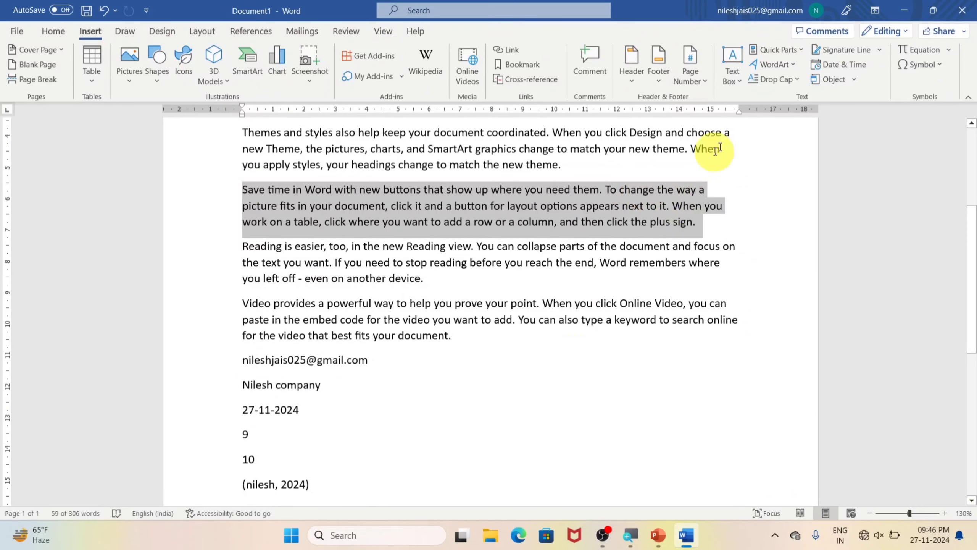
pyautogui.click(801, 55)
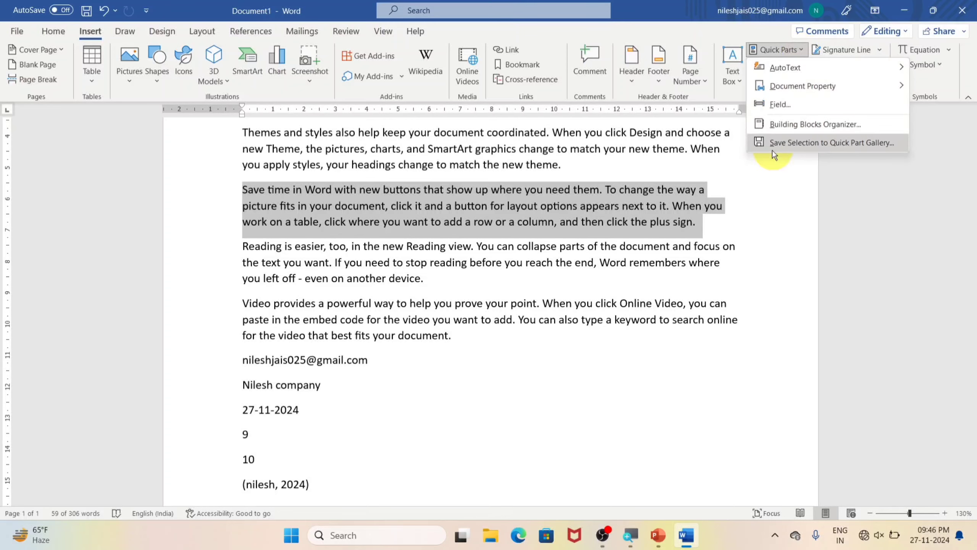
pyautogui.click(876, 142)
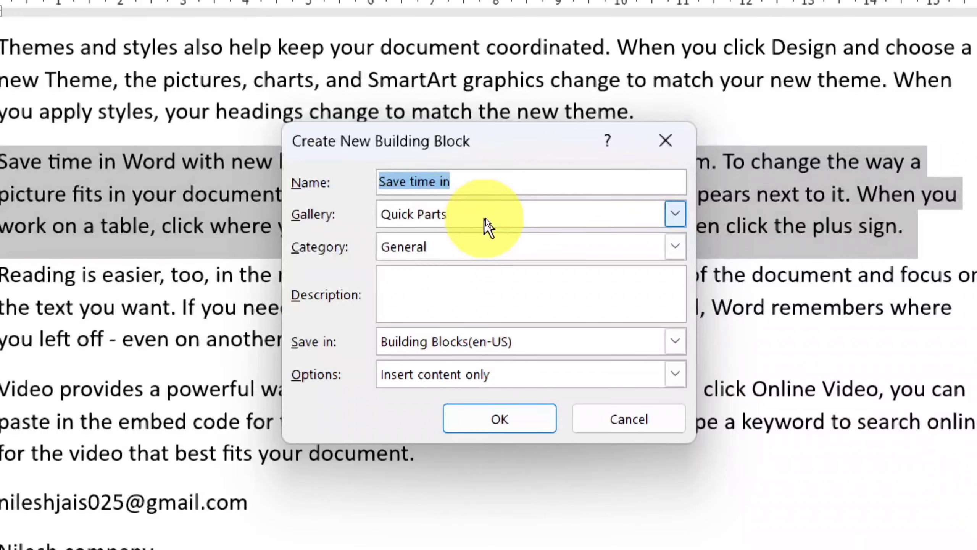
pyautogui.write('nilesh')
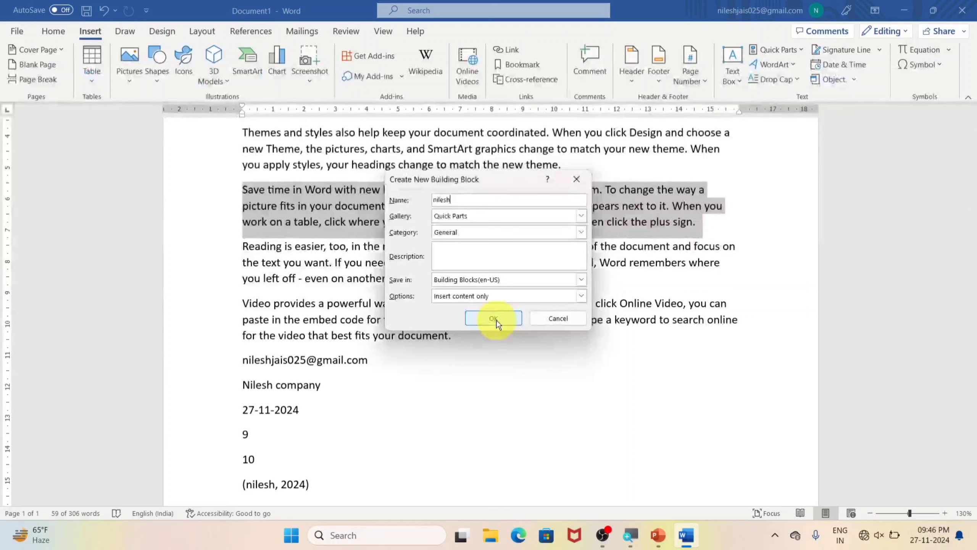
pyautogui.click(579, 447)
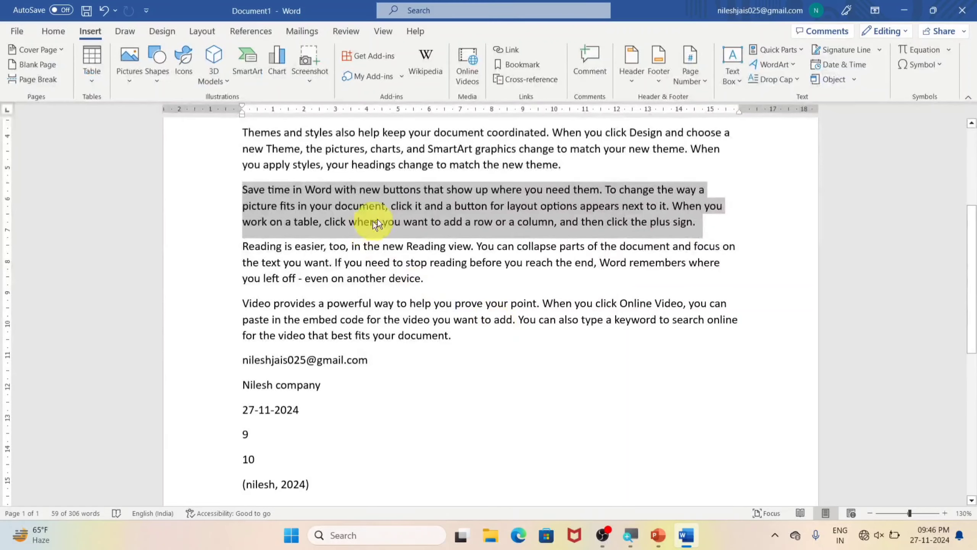
# Step: Insert the saved "Save time in Word" Quick Part on the empty line below the Bibliography section
pyautogui.click(798, 48)
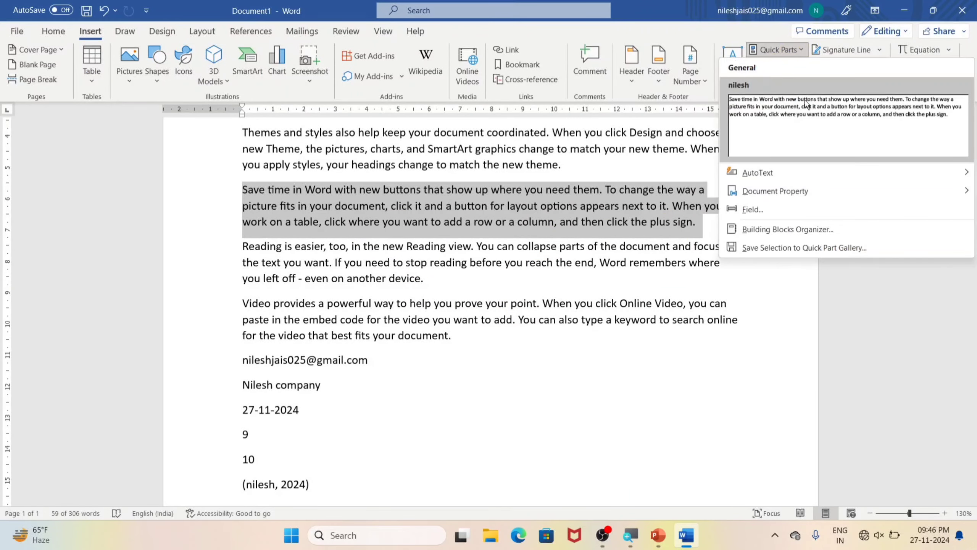
pyautogui.moveTo(755, 174)
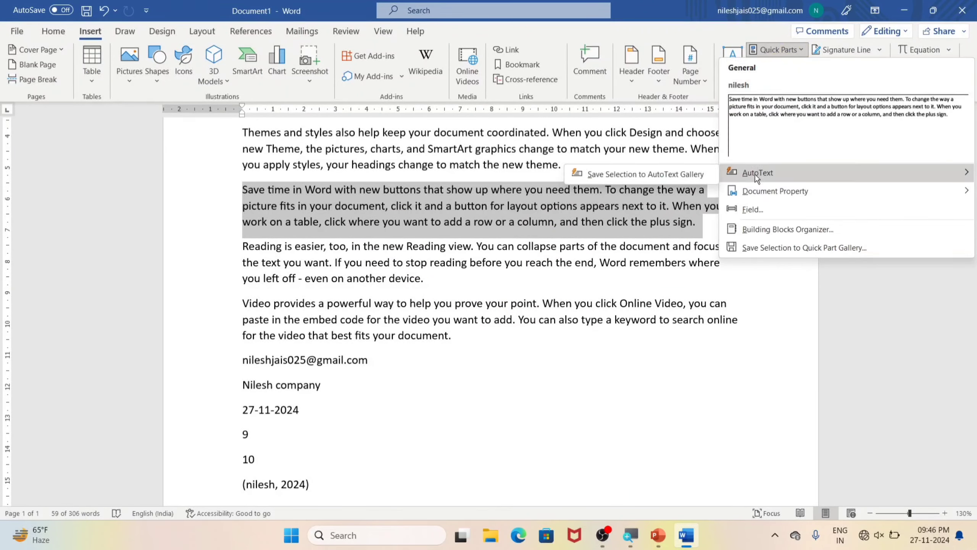
pyautogui.click(639, 371)
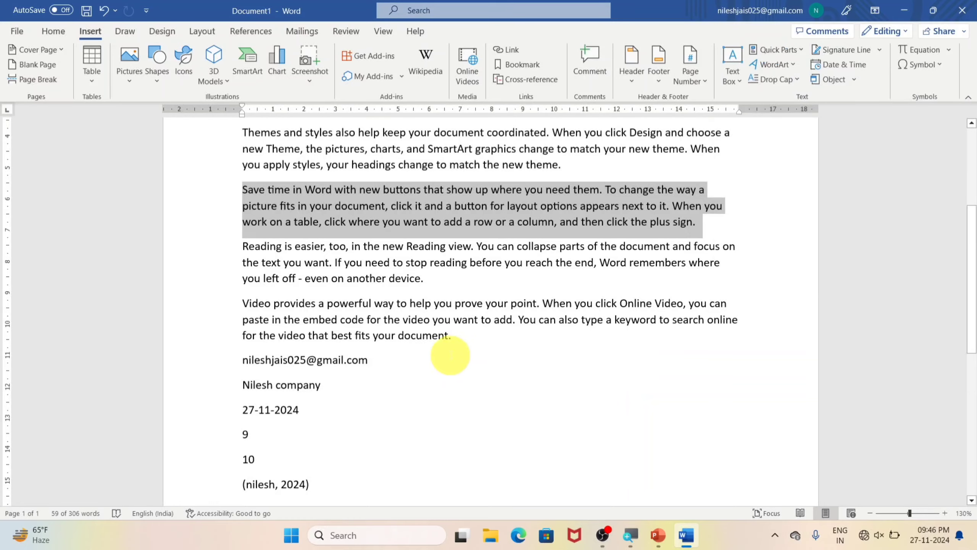
pyautogui.scroll(-8, 442, 365)
pyautogui.click(437, 397)
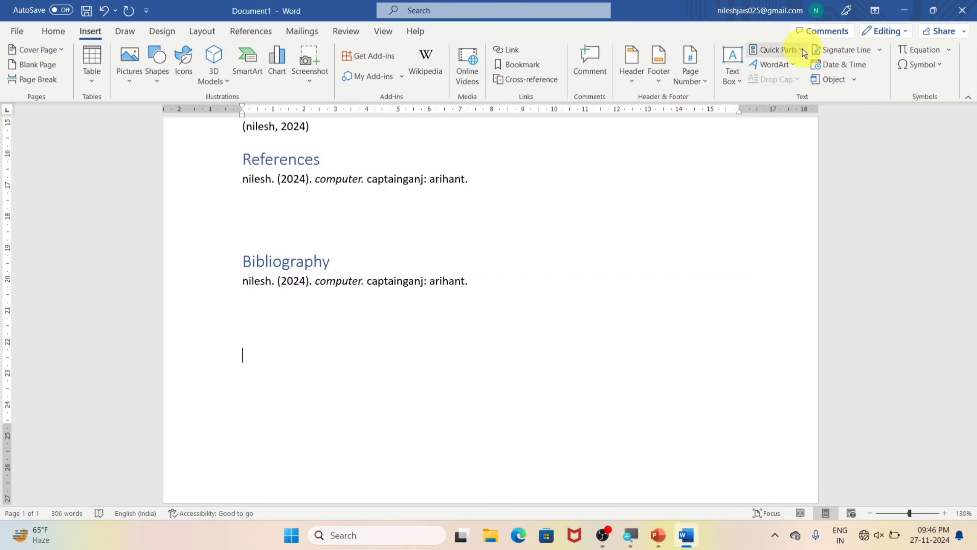
pyautogui.click(800, 51)
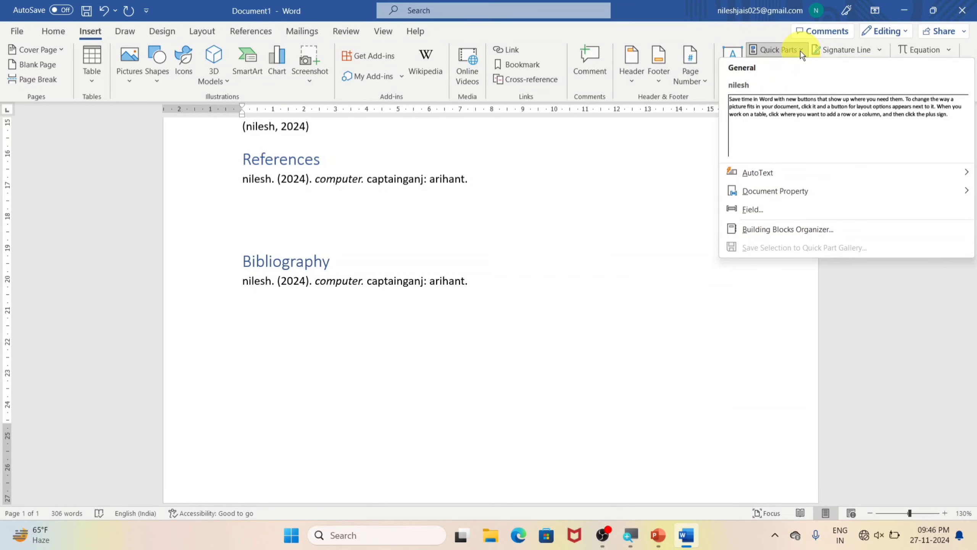
pyautogui.click(768, 124)
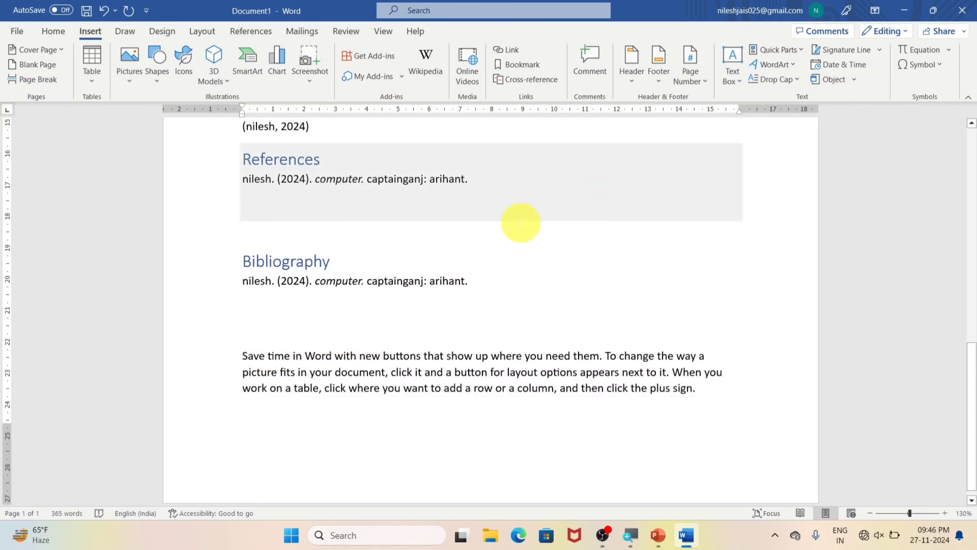
# Step: Add a drop cap in the Dropped position, 6 lines deep, to the first paragraph of the document
pyautogui.scroll(3, 438, 377)
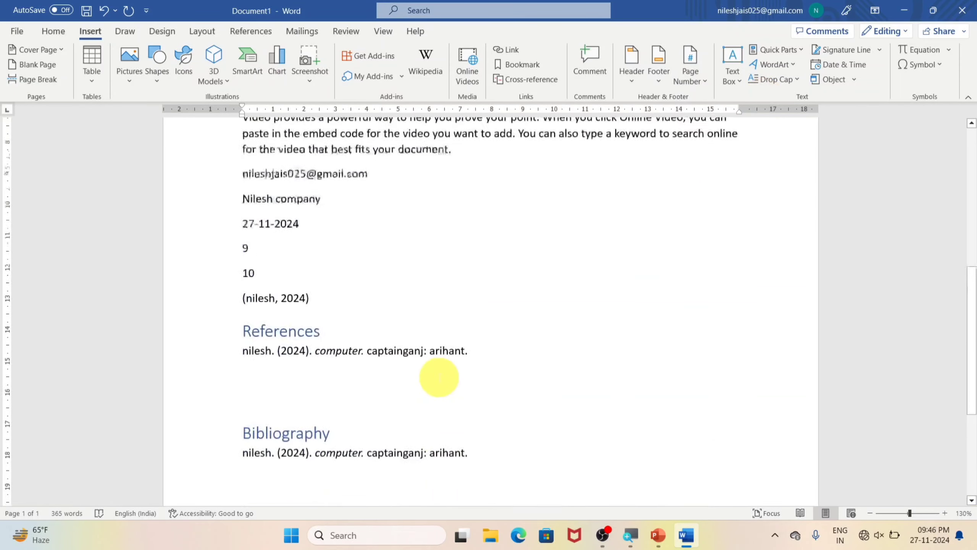
pyautogui.scroll(6, 439, 377)
pyautogui.click(240, 180)
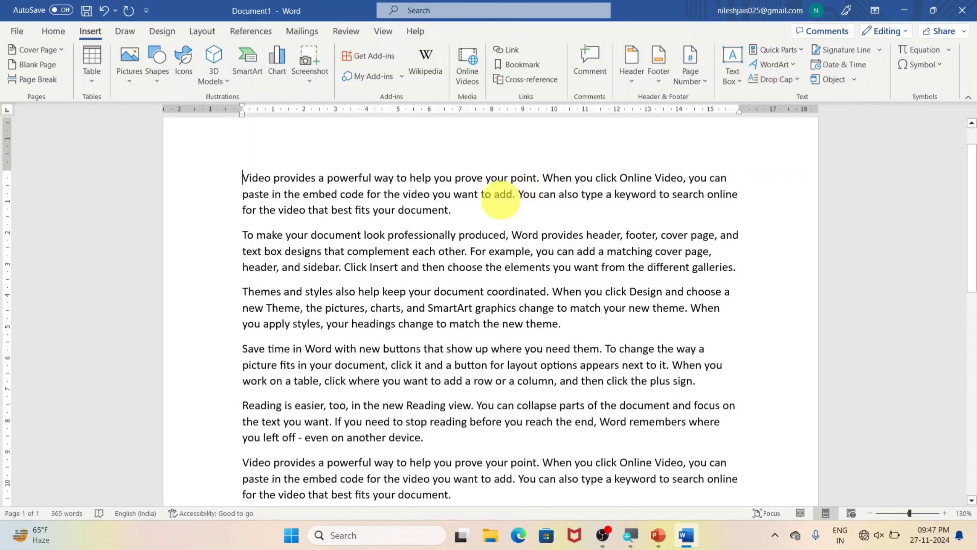
pyautogui.click(229, 177)
pyautogui.click(242, 177)
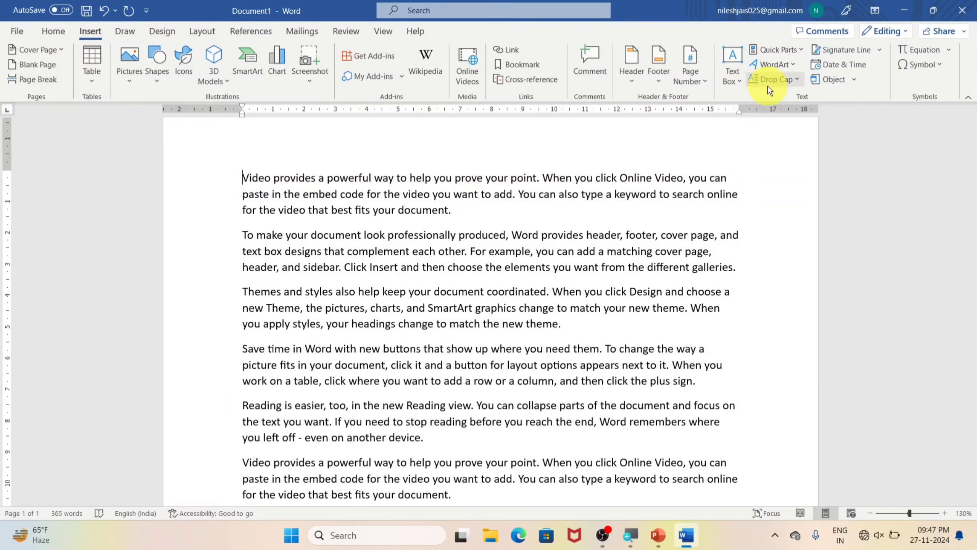
pyautogui.click(291, 178)
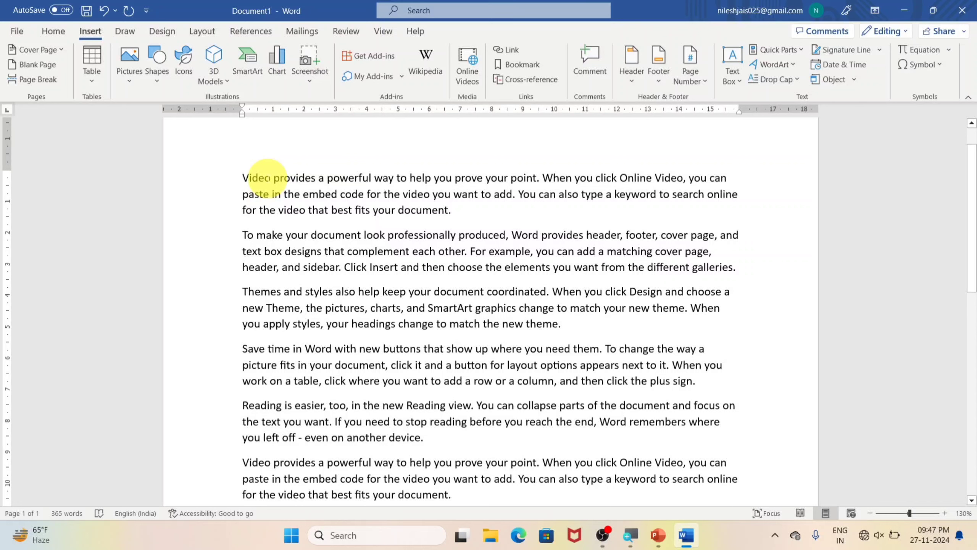
pyautogui.click(243, 176)
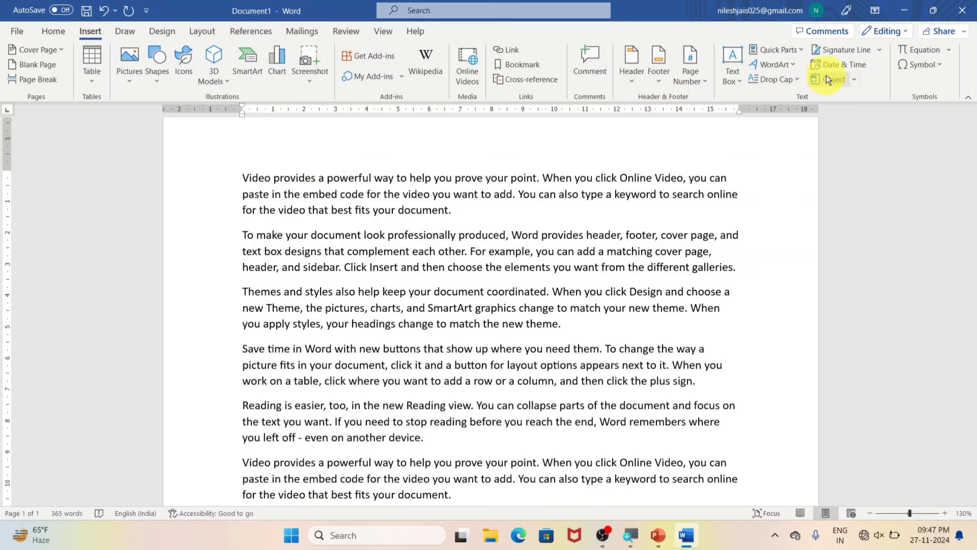
pyautogui.click(797, 80)
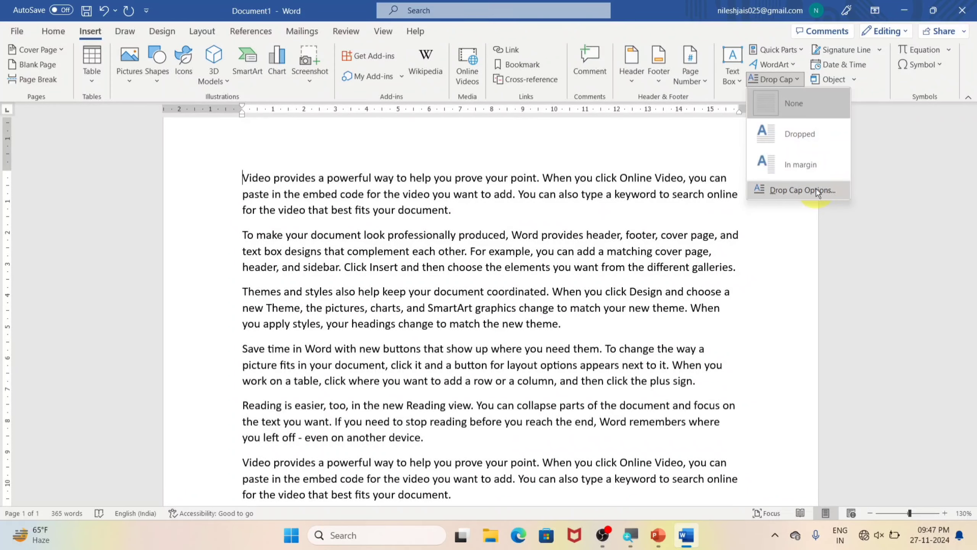
pyautogui.click(774, 188)
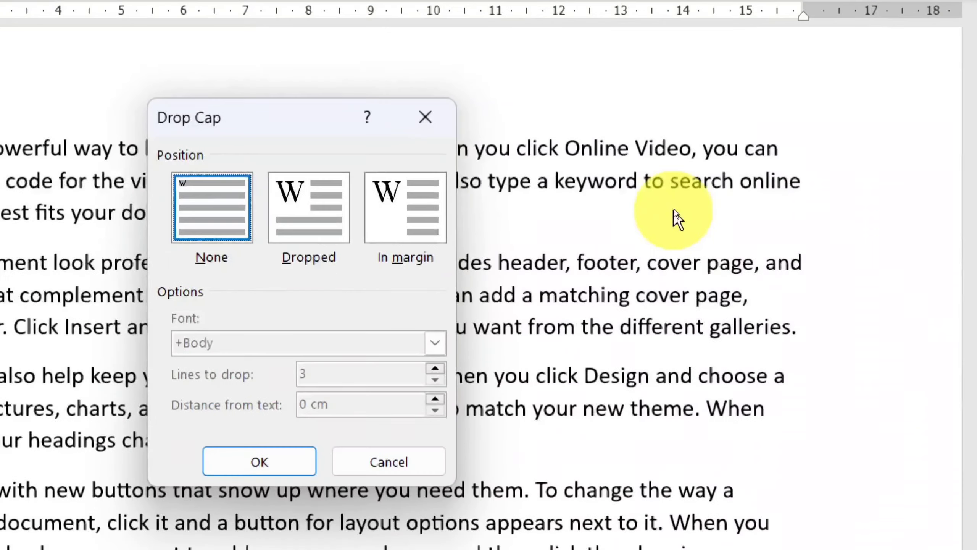
pyautogui.click(486, 214)
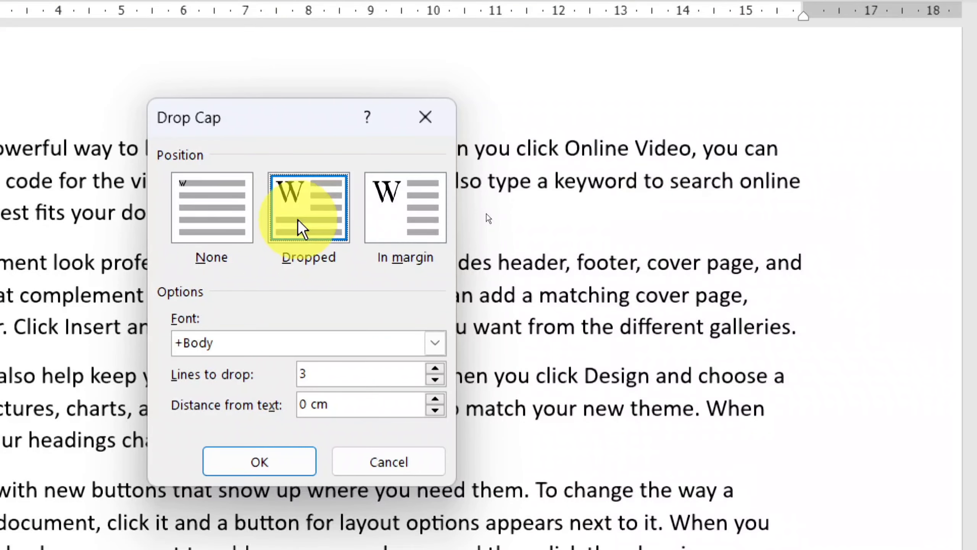
pyautogui.click(403, 216)
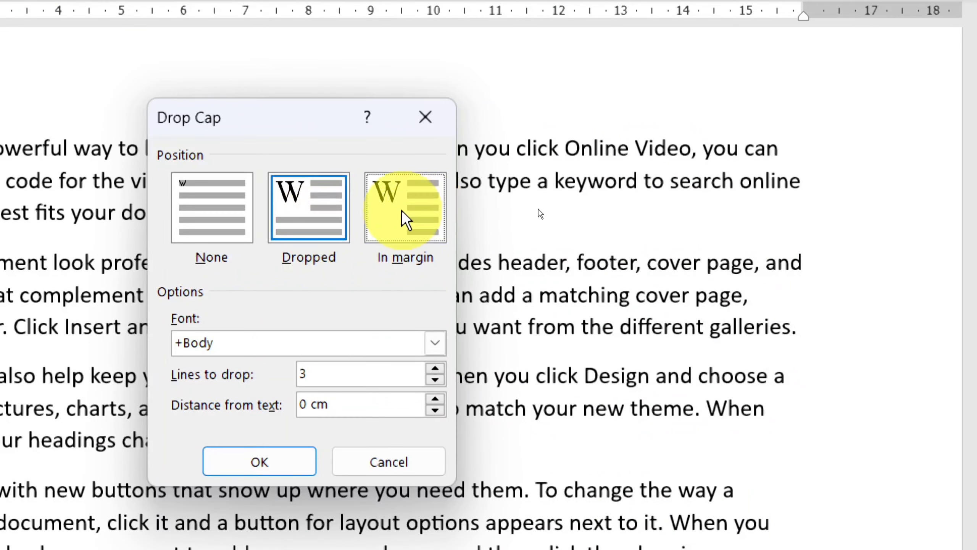
pyautogui.click(306, 230)
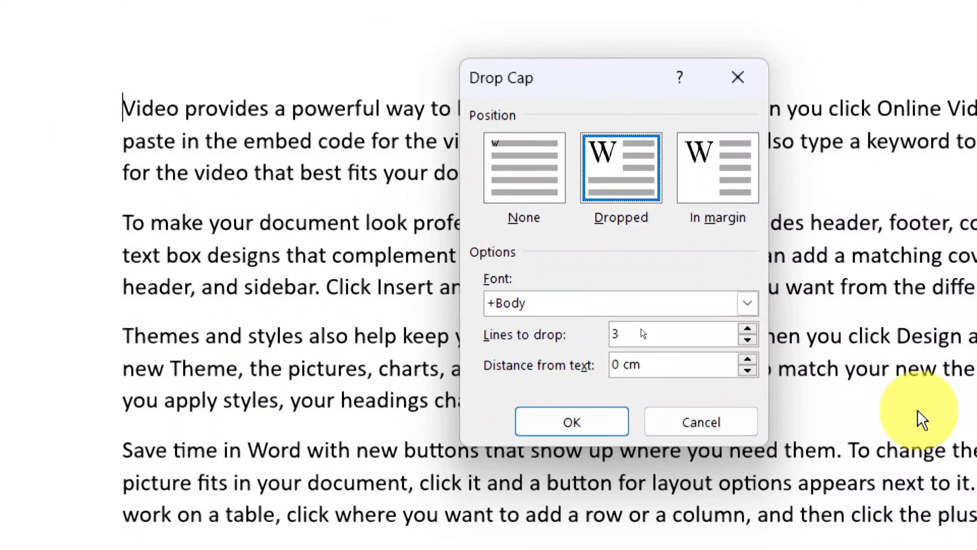
pyautogui.click(747, 329)
pyautogui.click(747, 329)
pyautogui.click(747, 329)
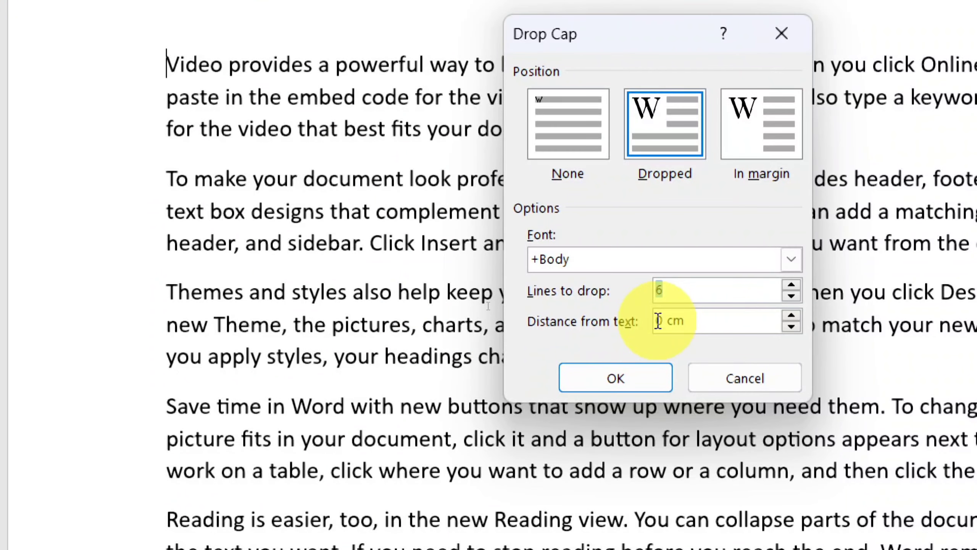
pyautogui.click(634, 385)
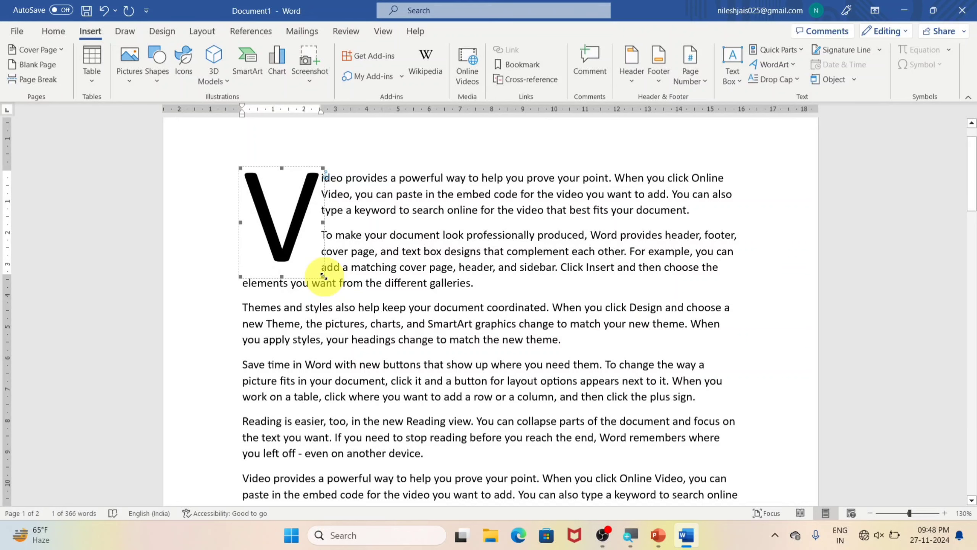
pyautogui.click(636, 306)
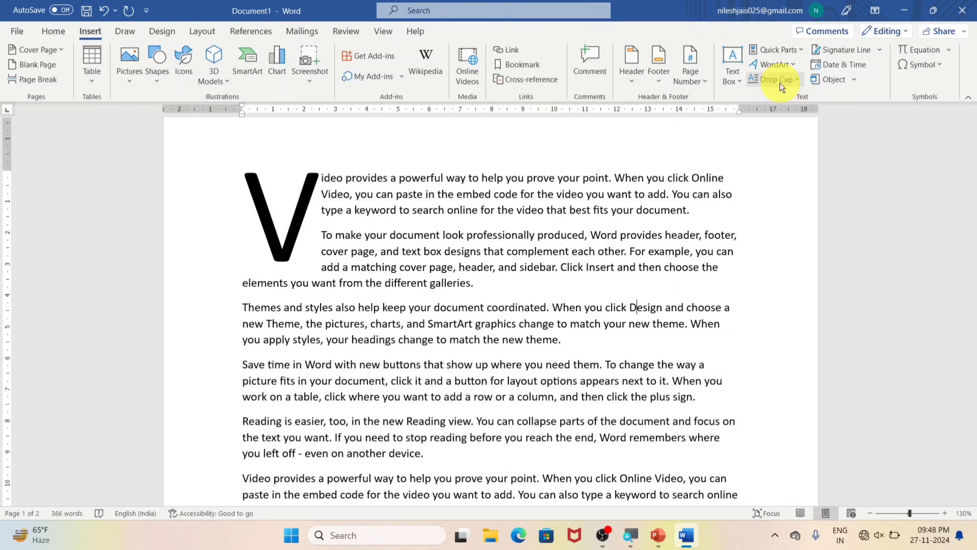
# Step: Insert a signature line on a new line below the "Themes and styles" paragraph, with the signer's name and the title Teacher
pyautogui.click(595, 341)
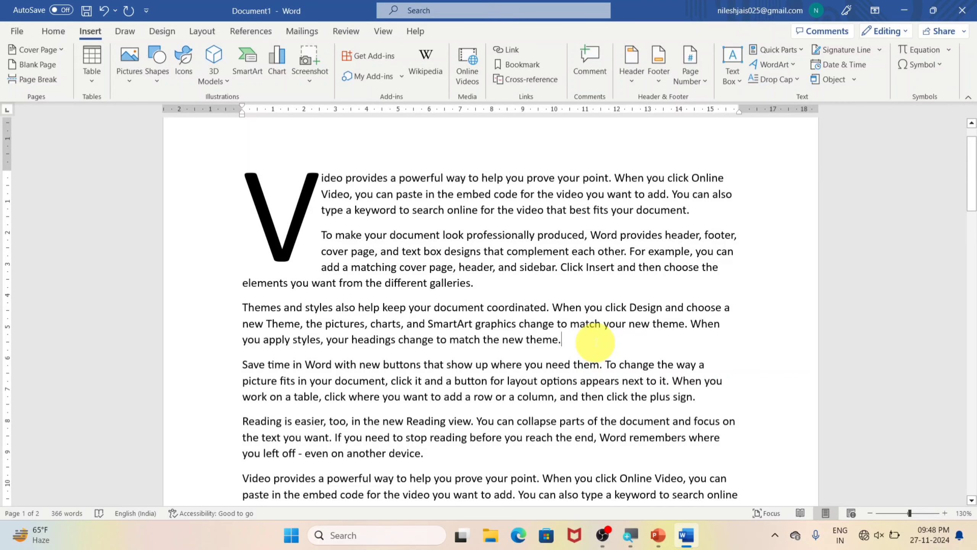
pyautogui.press('Return')
pyautogui.press('Return')
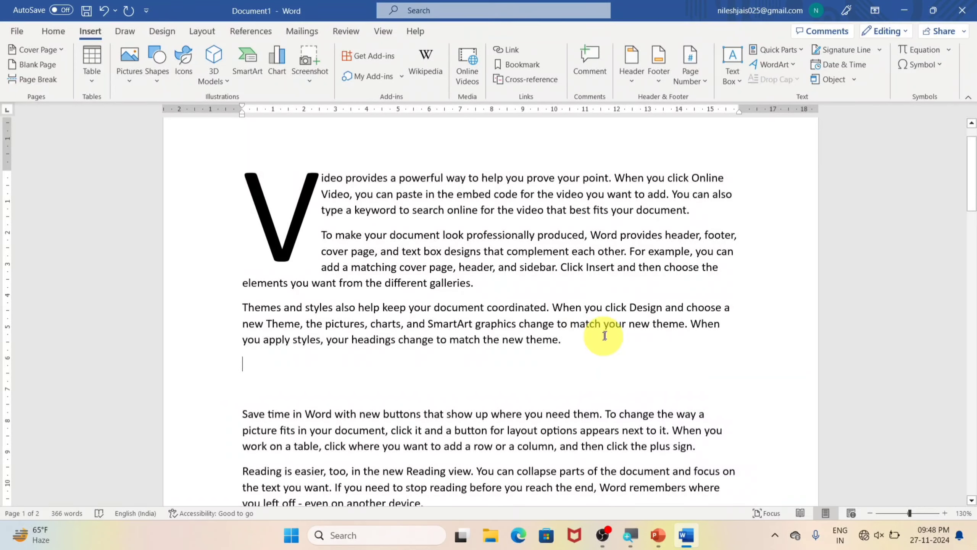
pyautogui.click(841, 52)
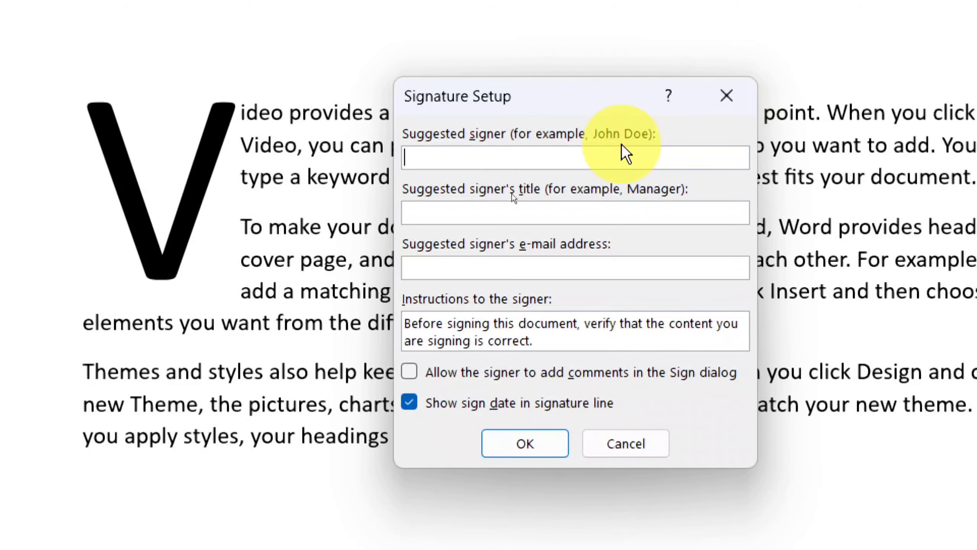
pyautogui.write('Nilesh')
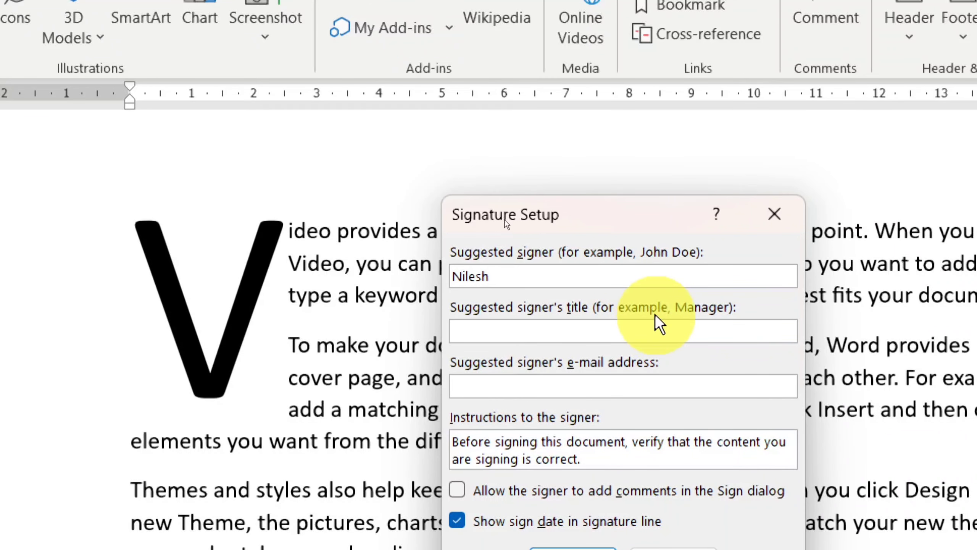
pyautogui.click(616, 338)
pyautogui.write('te')
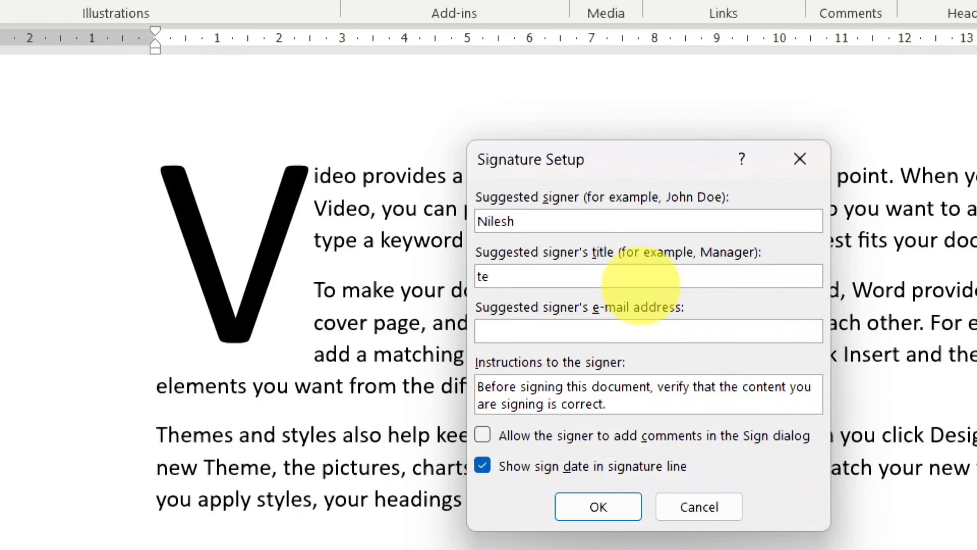
pyautogui.press('BackSpace')
pyautogui.write('Teacher')
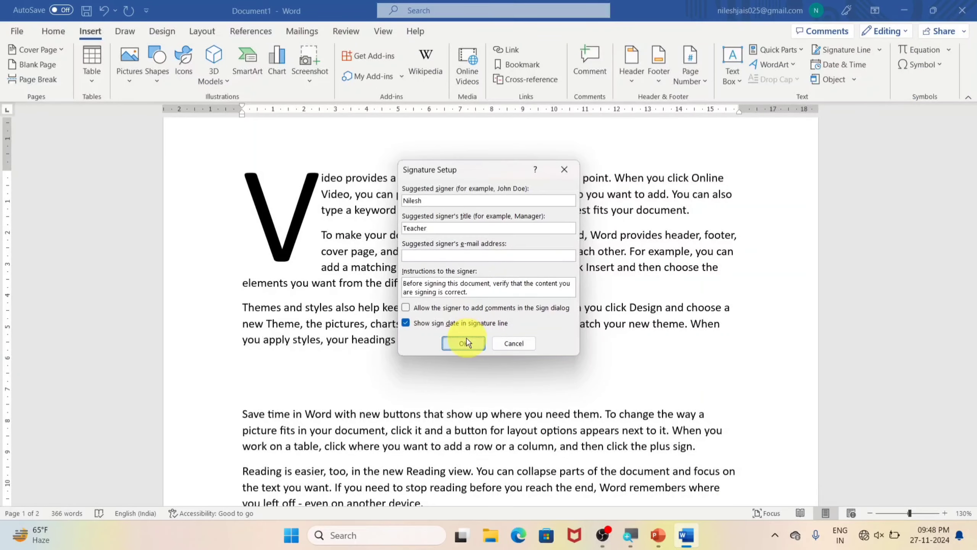
pyautogui.click(464, 342)
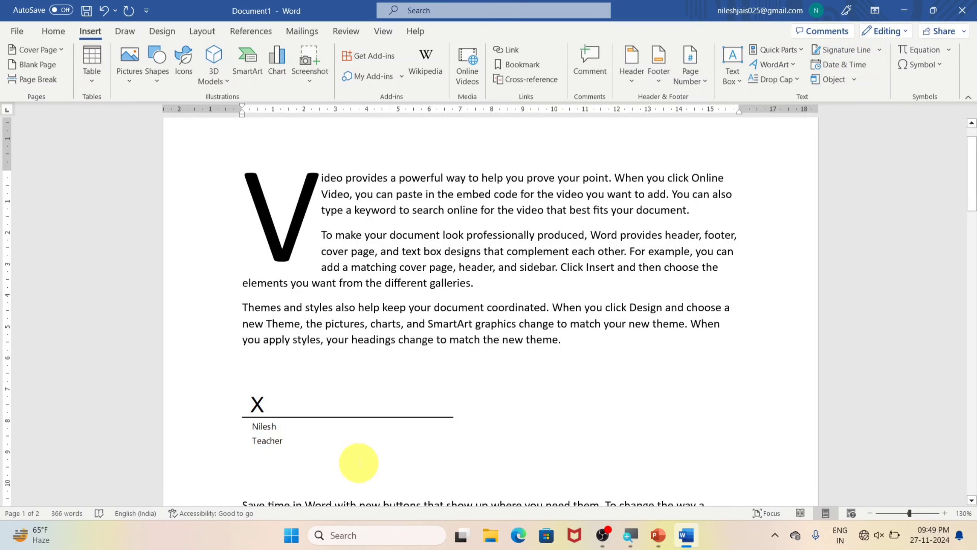
# Step: Insert the current date in the 27-11-2024 format on the empty line below the signature line
pyautogui.press('Return')
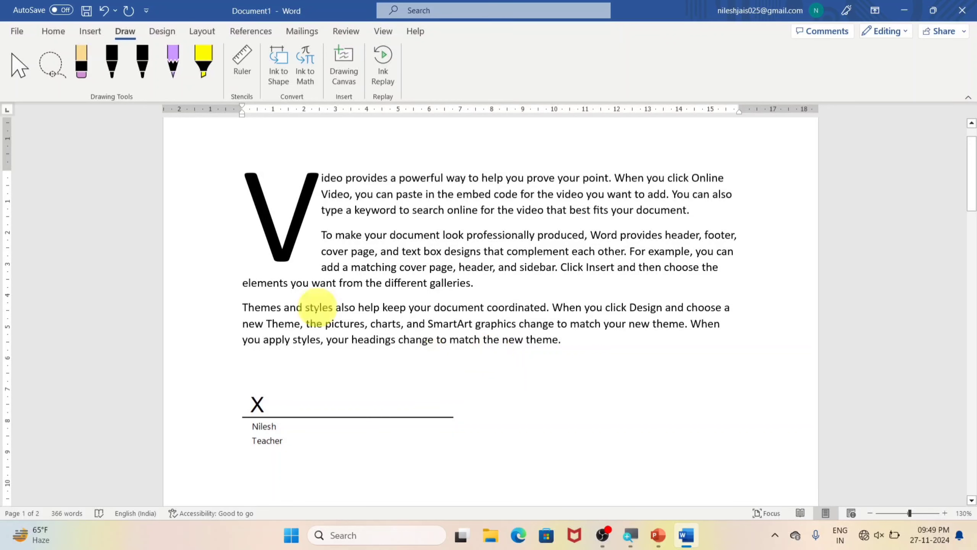
pyautogui.click(90, 31)
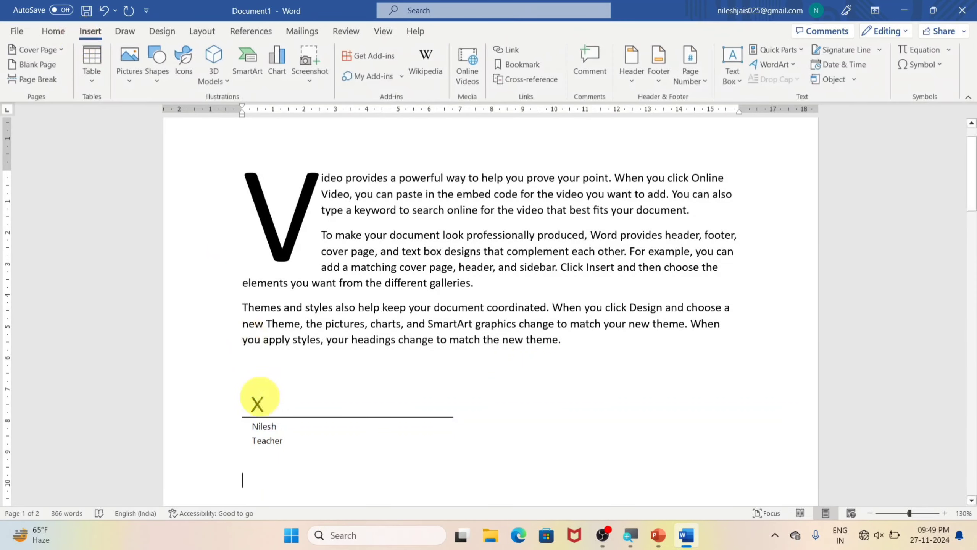
pyautogui.scroll(-2, 481, 384)
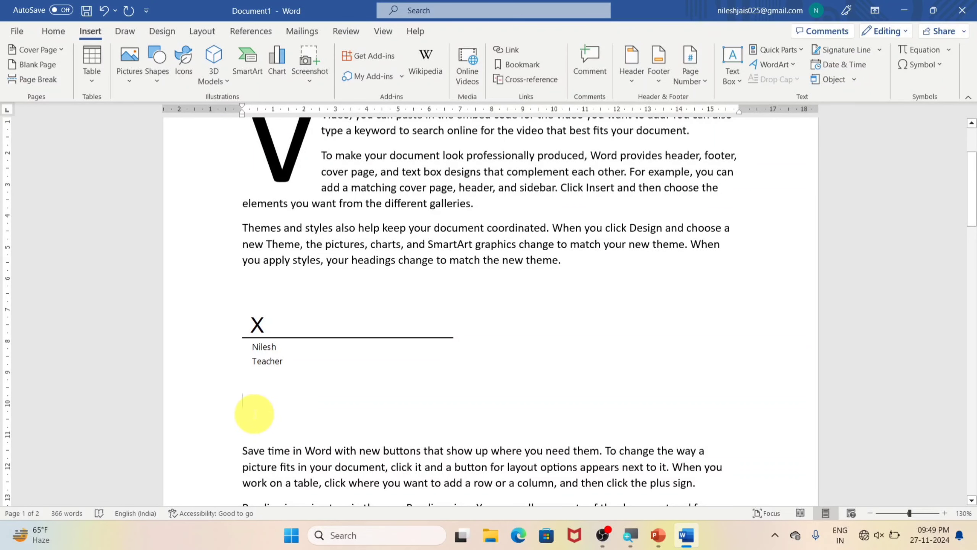
pyautogui.click(863, 65)
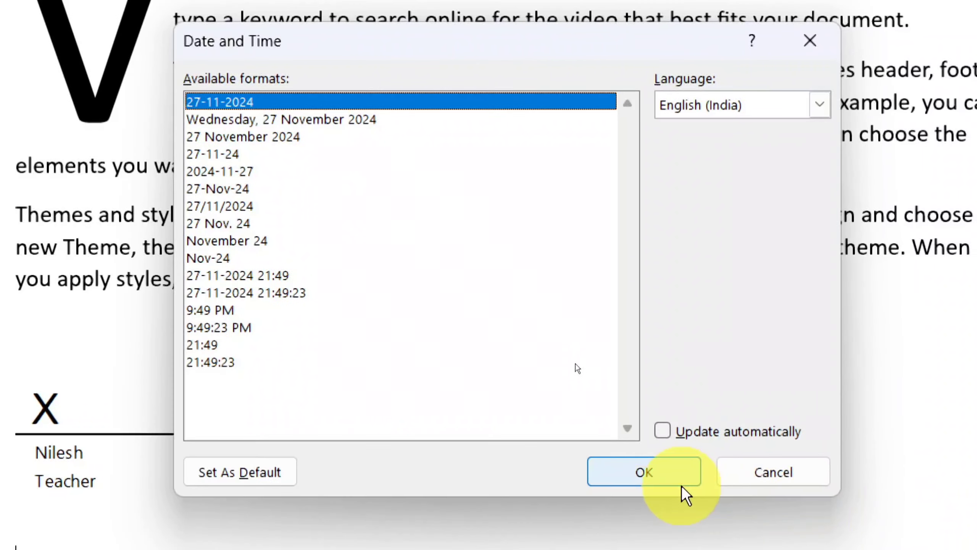
pyautogui.click(734, 512)
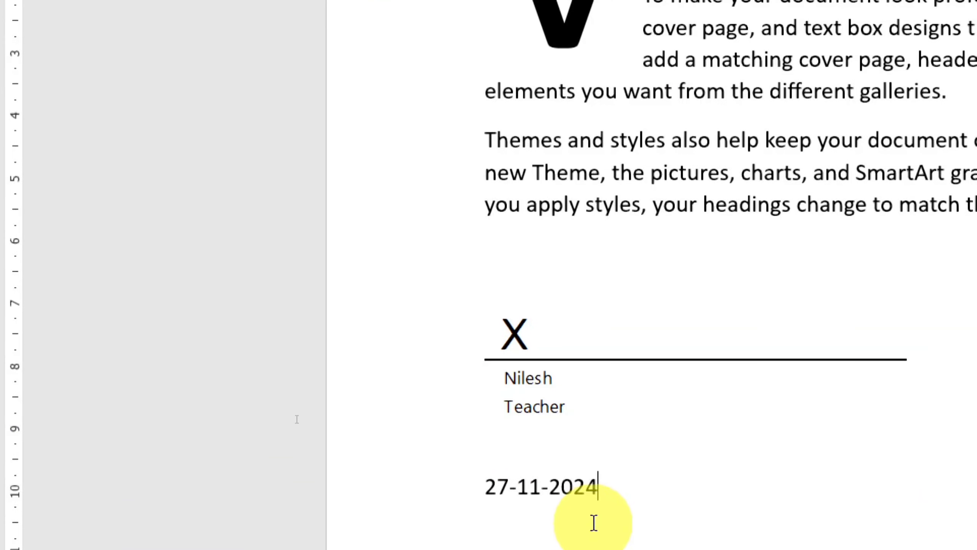
# Step: Insert the current time on a new line below the date, using the 12-hour format with seconds and PM
pyautogui.press('Return')
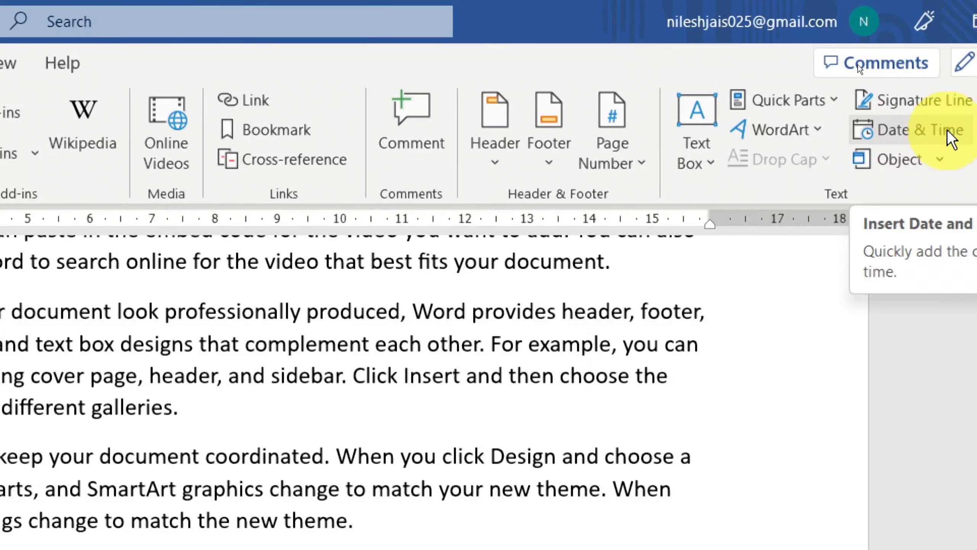
pyautogui.click(949, 136)
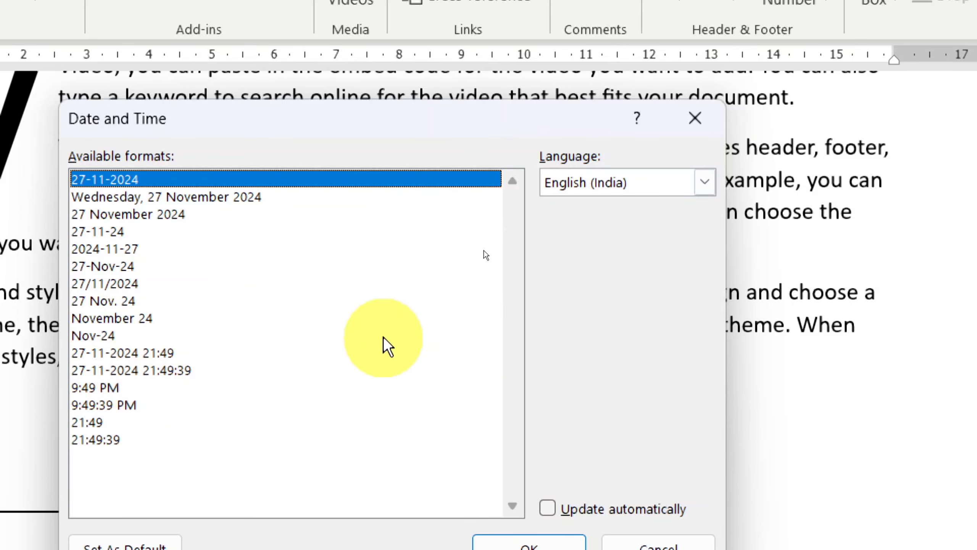
pyautogui.click(128, 405)
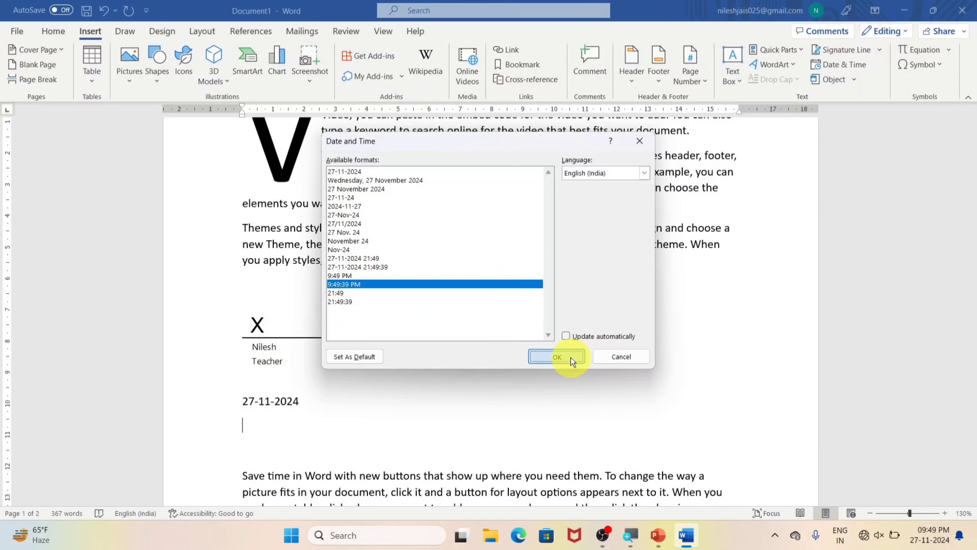
pyautogui.click(571, 357)
# Step: Insert the combined date and 24-hour time with seconds on a new line below the time
pyautogui.press('Return')
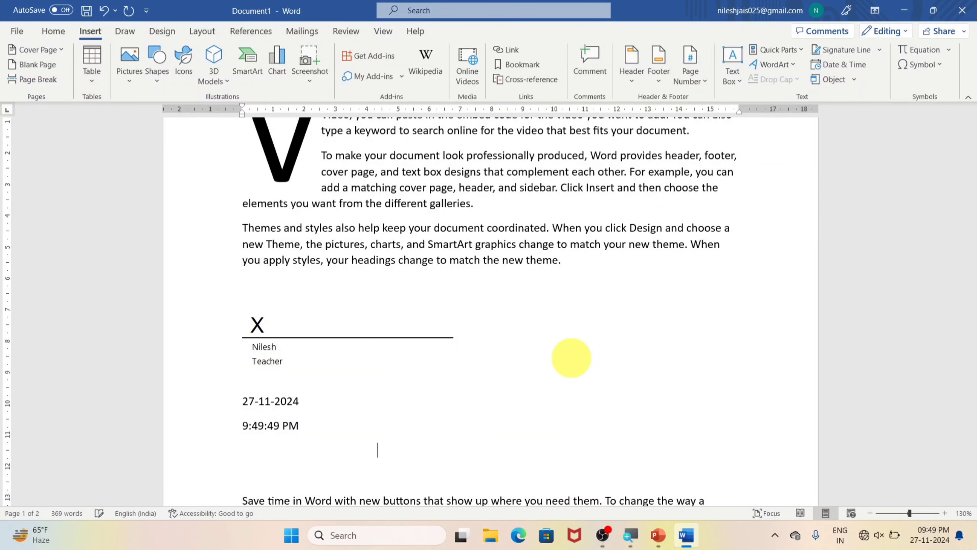
pyautogui.click(851, 66)
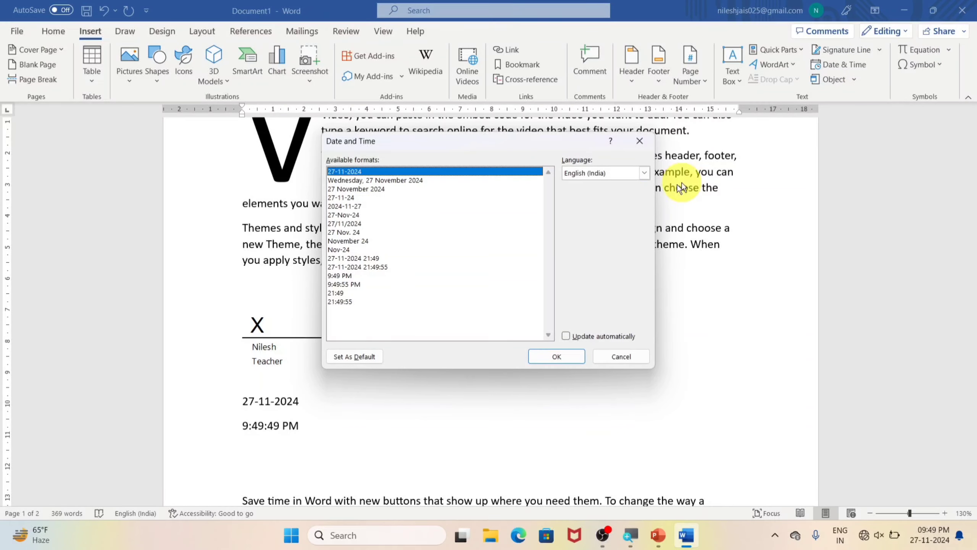
pyautogui.click(371, 268)
pyautogui.click(546, 356)
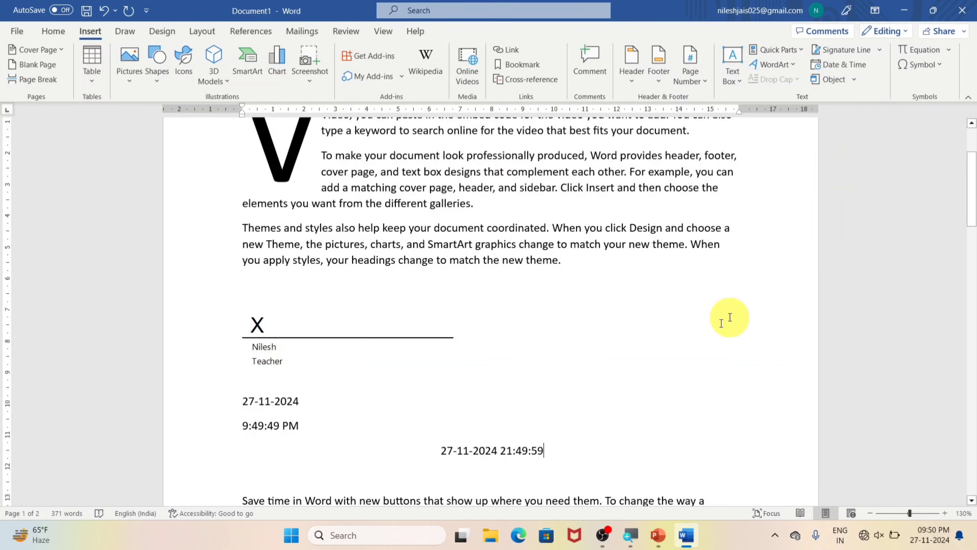
# Step: Insert a new Paintbrush Picture object on the empty line above the "Save time in Word" paragraph
pyautogui.scroll(-3, 569, 404)
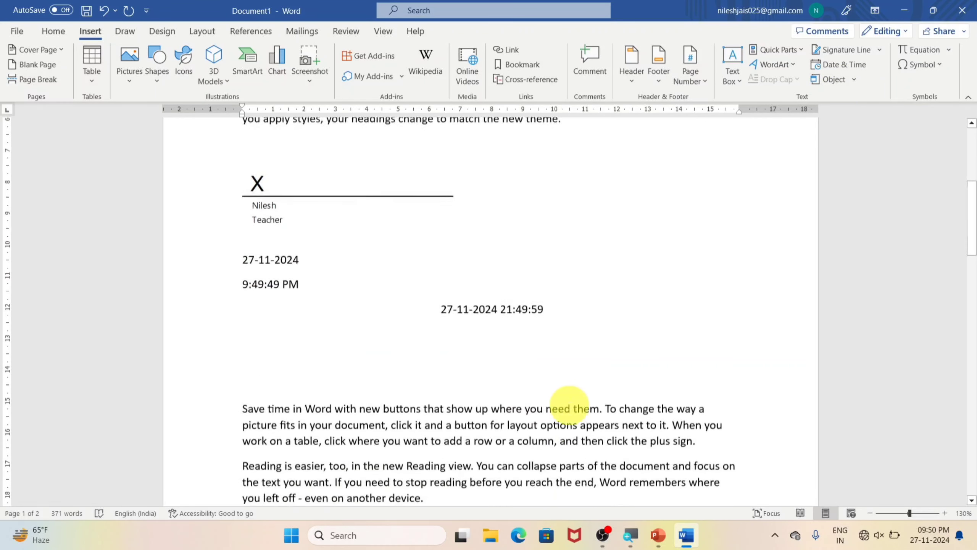
pyautogui.click(857, 80)
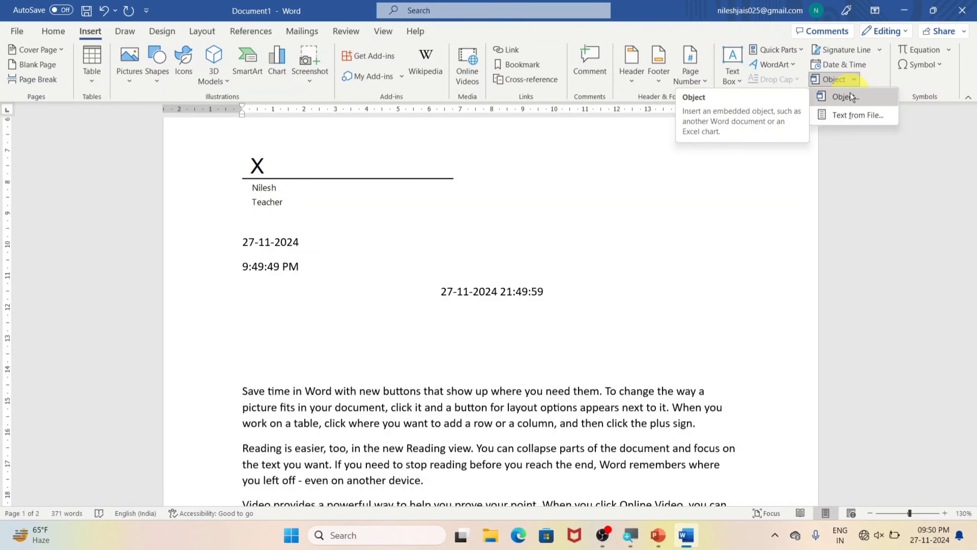
pyautogui.click(850, 95)
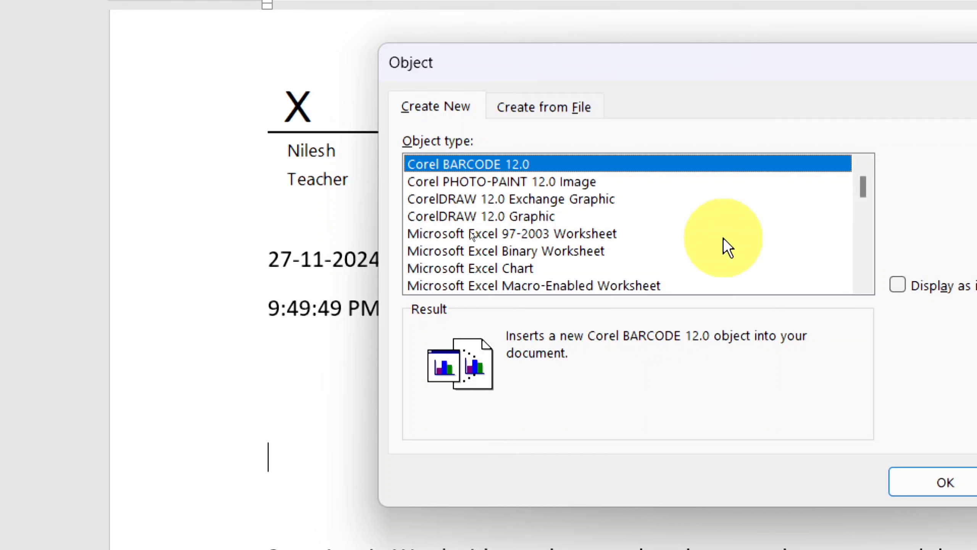
pyautogui.scroll(-1, 567, 233)
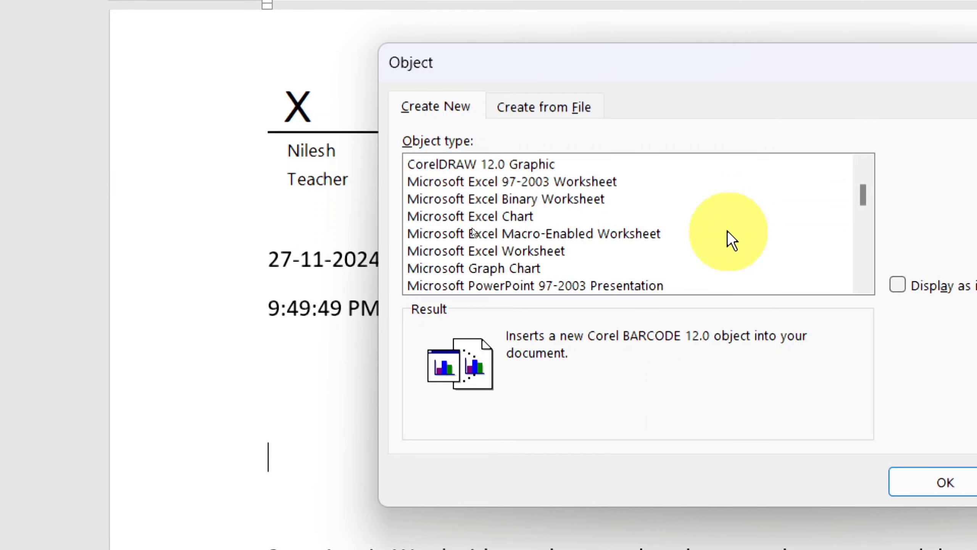
pyautogui.scroll(-5, 726, 231)
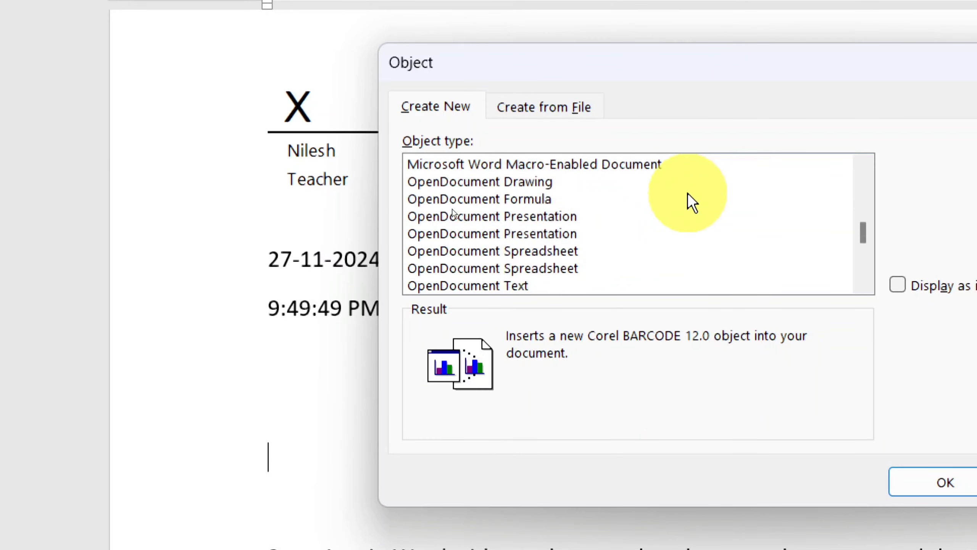
pyautogui.scroll(-3, 688, 194)
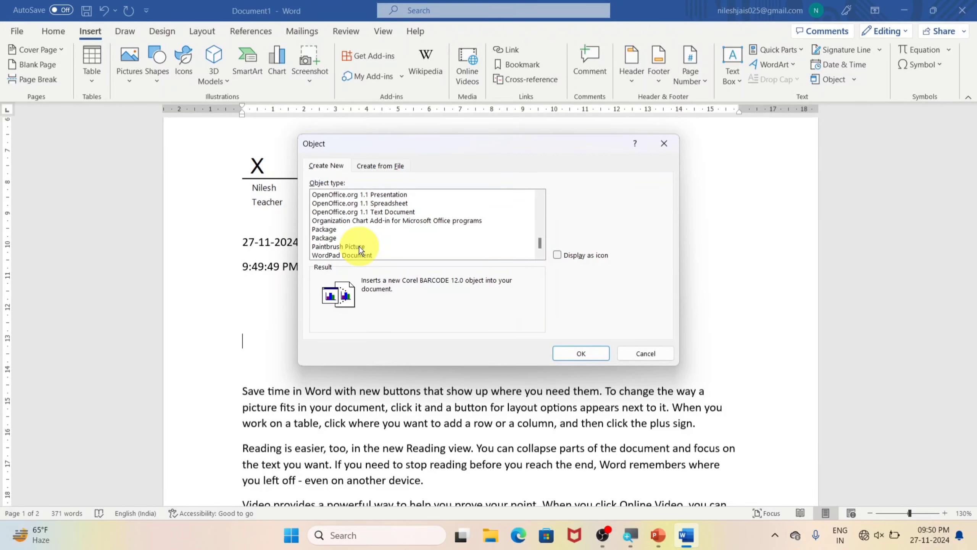
pyautogui.click(359, 246)
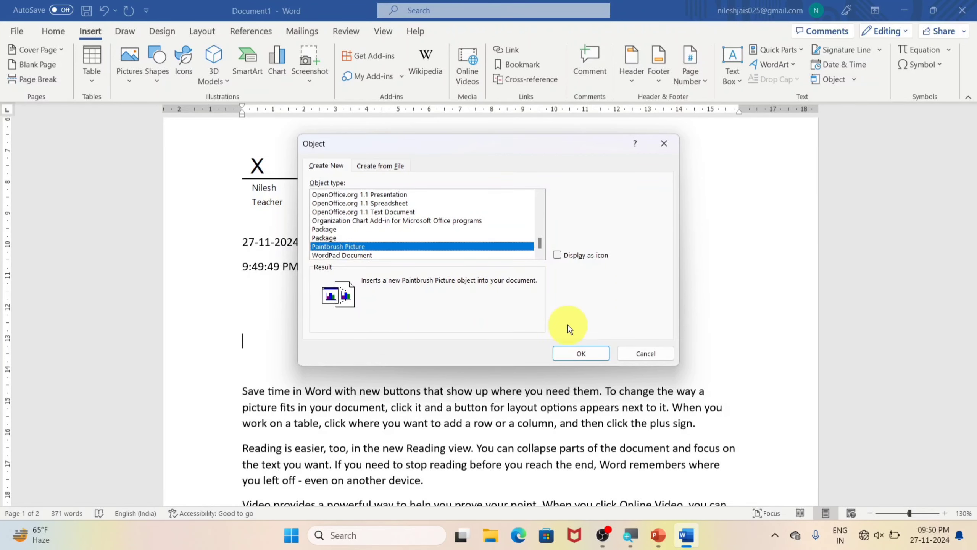
pyautogui.click(573, 353)
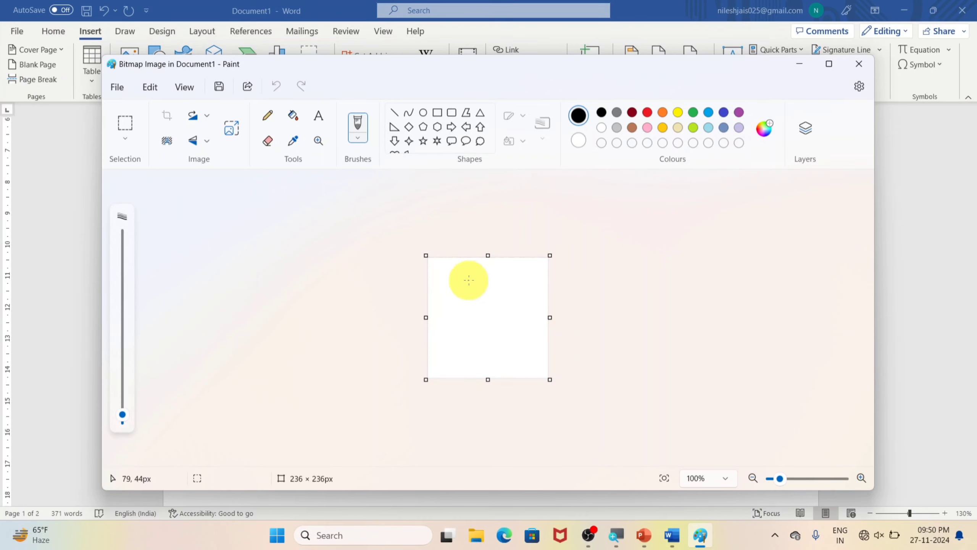
# Step: Draw a five-point star about 162 × 160 px on the canvas with a circle about 37 × 40 px at its centre
pyautogui.click(423, 141)
pyautogui.moveTo(443, 281); pyautogui.dragTo(528, 359)
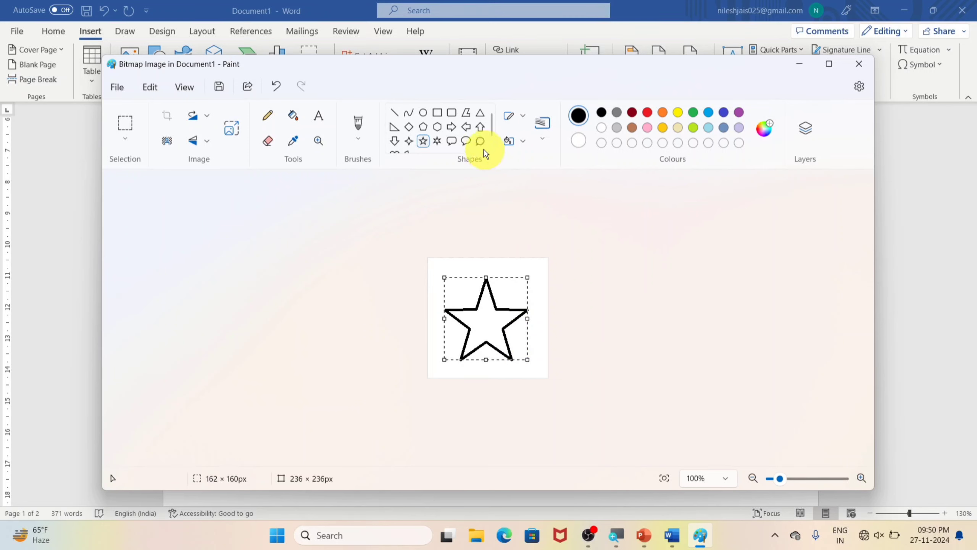
pyautogui.click(423, 112)
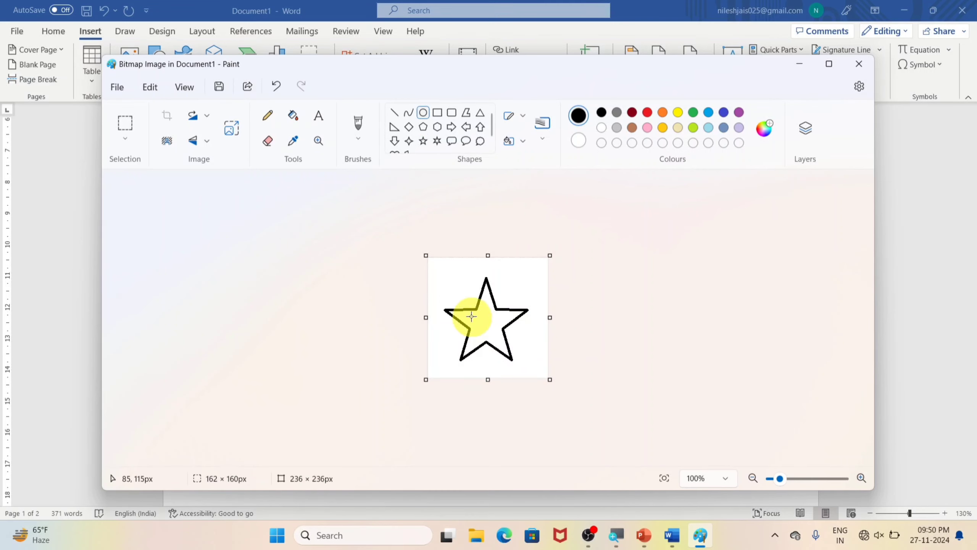
pyautogui.moveTo(475, 315); pyautogui.dragTo(495, 336)
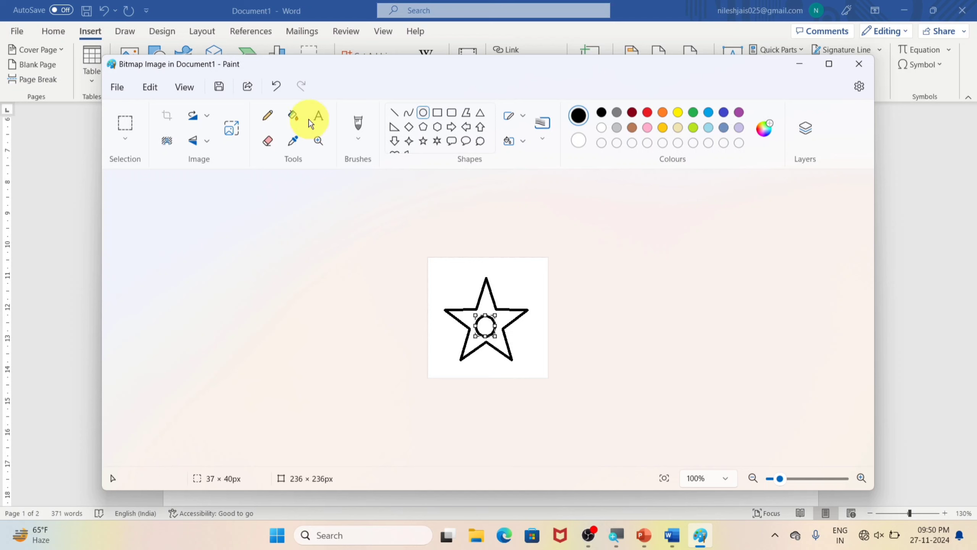
# Step: Fill the star with red and its centre circle with yellow, and close Paint to return to the Word document
pyautogui.click(293, 115)
pyautogui.click(646, 113)
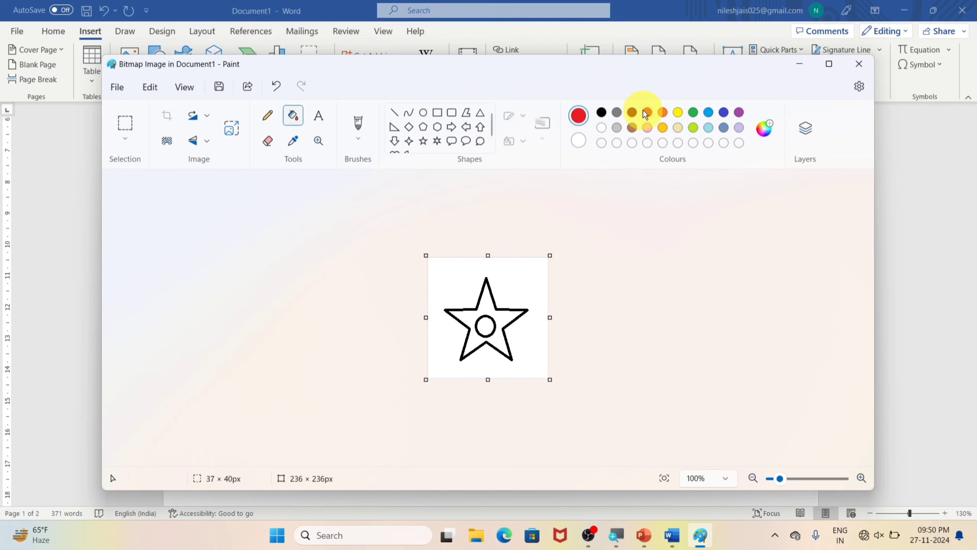
pyautogui.click(489, 301)
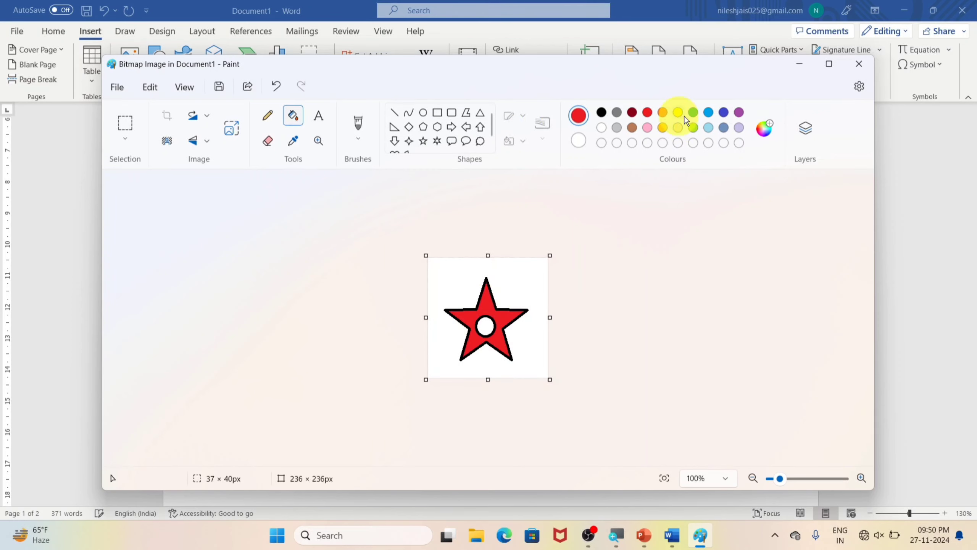
pyautogui.click(678, 112)
pyautogui.click(484, 325)
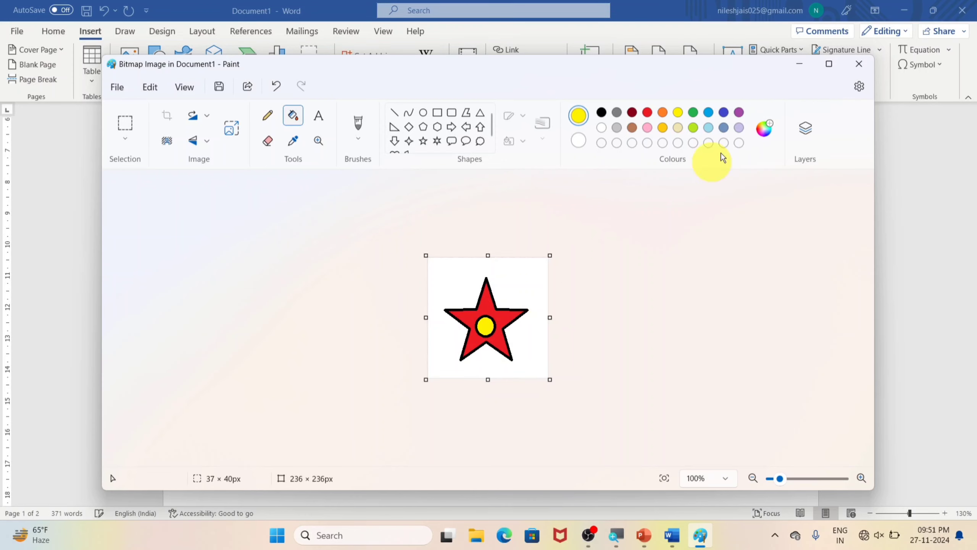
pyautogui.click(859, 63)
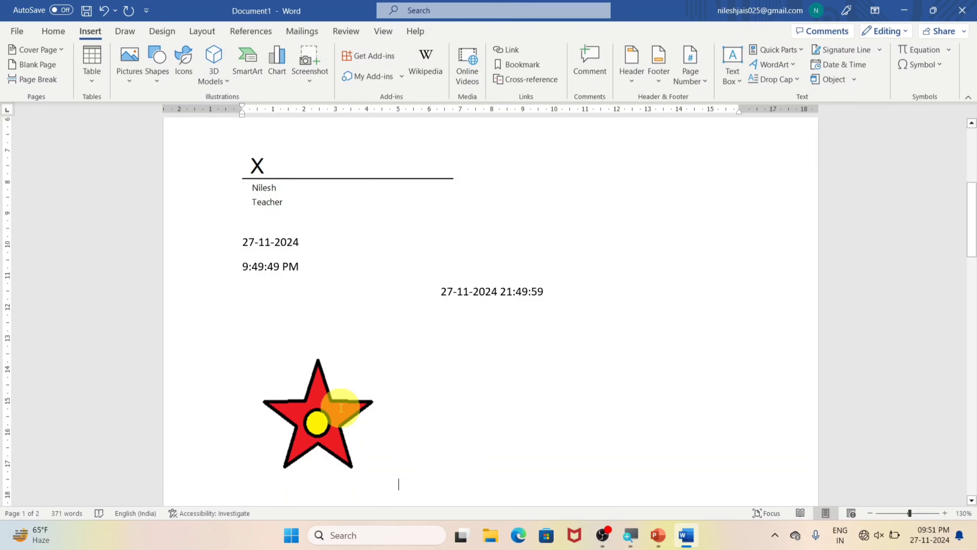
# Step: Add two blank lines after the embedded star picture
pyautogui.scroll(-3, 386, 341)
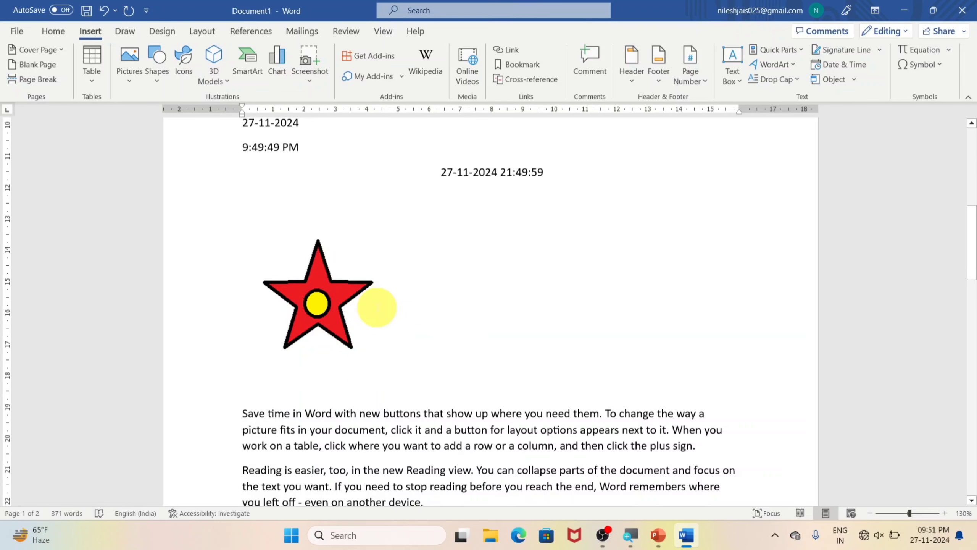
pyautogui.click(857, 80)
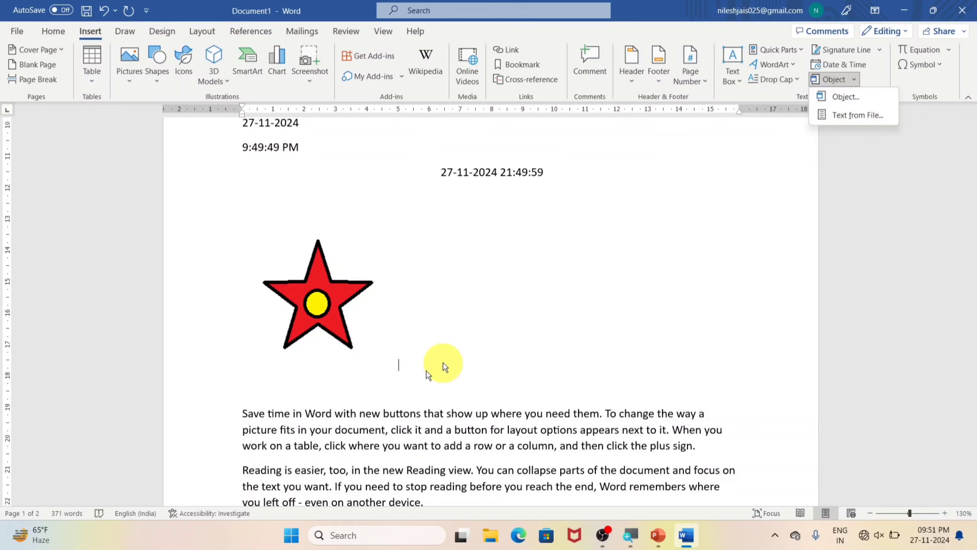
pyautogui.click(411, 375)
pyautogui.press('Return')
pyautogui.press('Return')
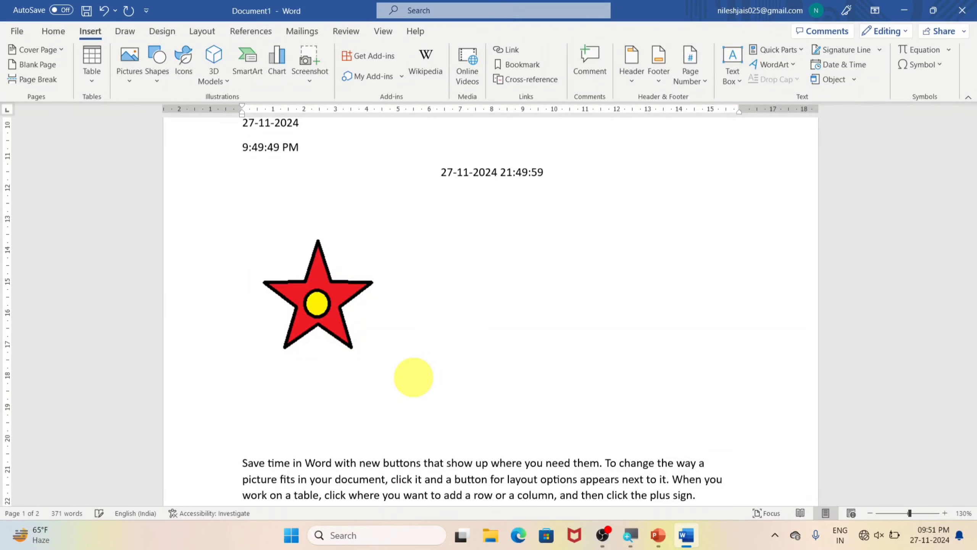
# Step: Delete the entire content of the document, leaving a blank page
pyautogui.hotkey('ctrl', 'a')
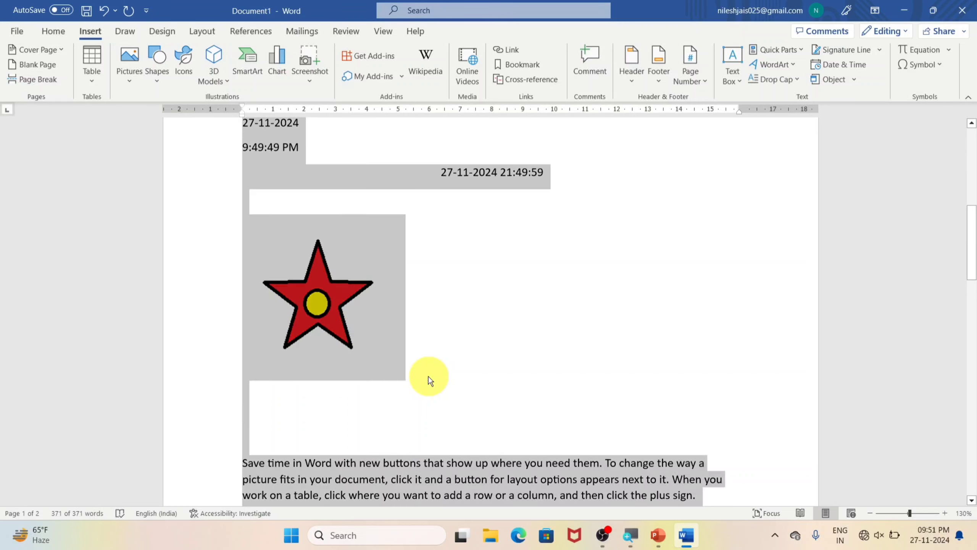
pyautogui.press('Delete')
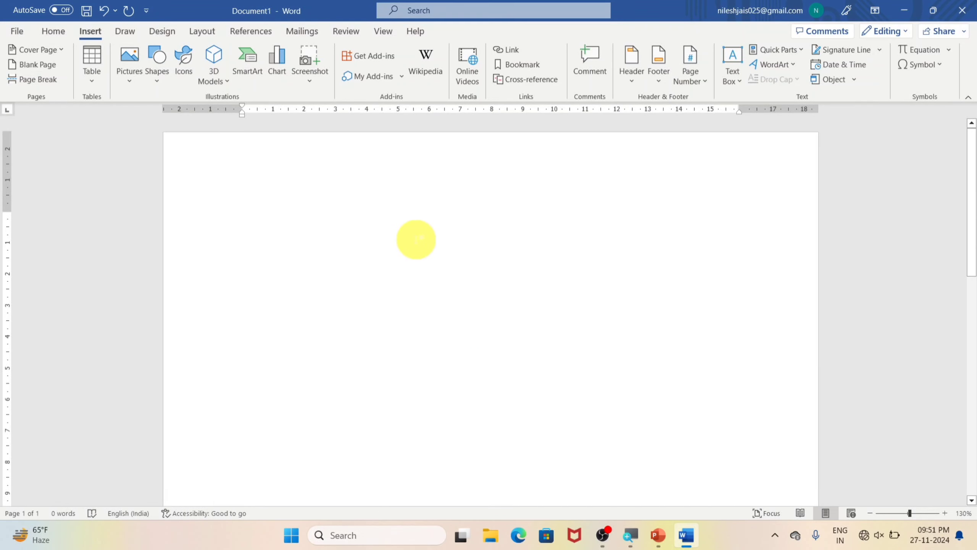
pyautogui.scroll(-10, 416, 236)
pyautogui.scroll(10, 417, 231)
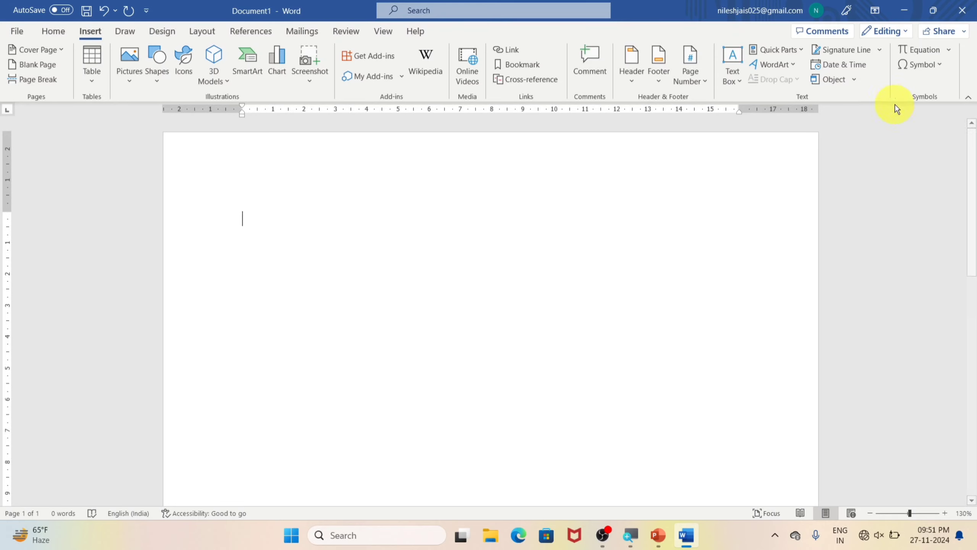
# Step: Insert the text of the Word document "Document File" from the Desktop into the blank page
pyautogui.click(852, 79)
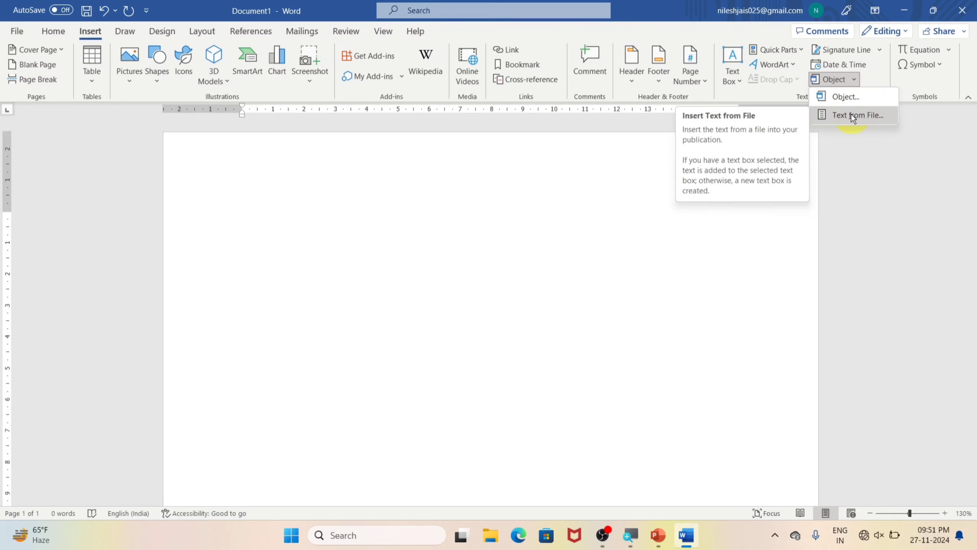
pyautogui.click(851, 115)
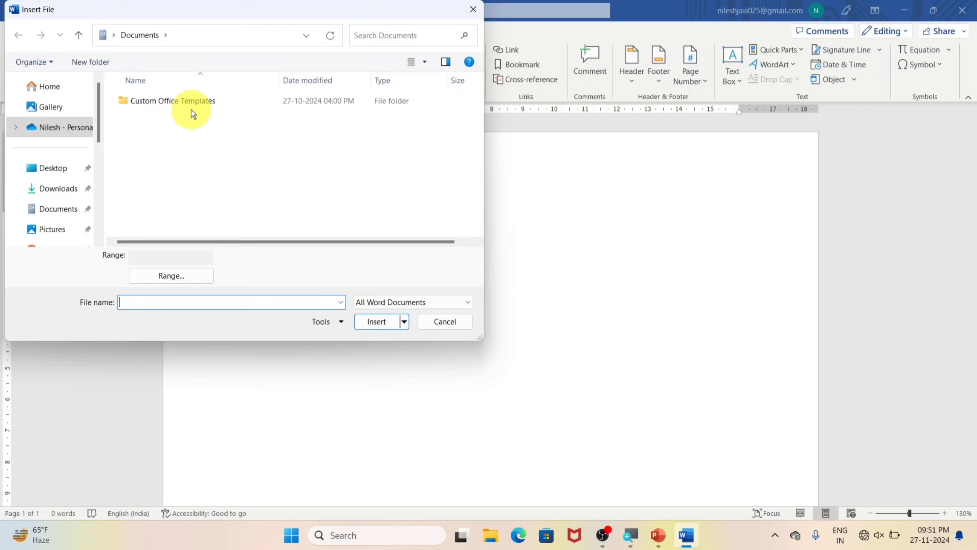
pyautogui.click(46, 188)
pyautogui.click(45, 169)
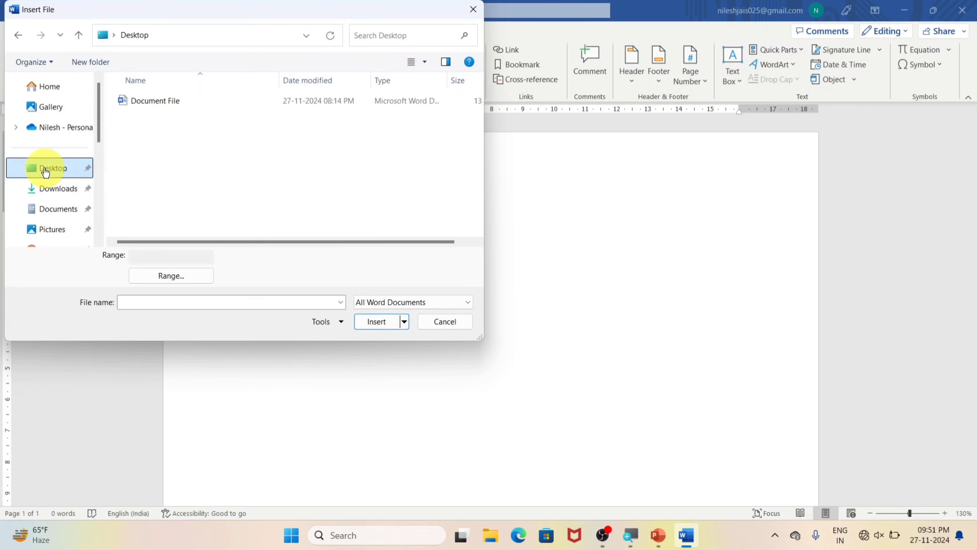
pyautogui.click(192, 106)
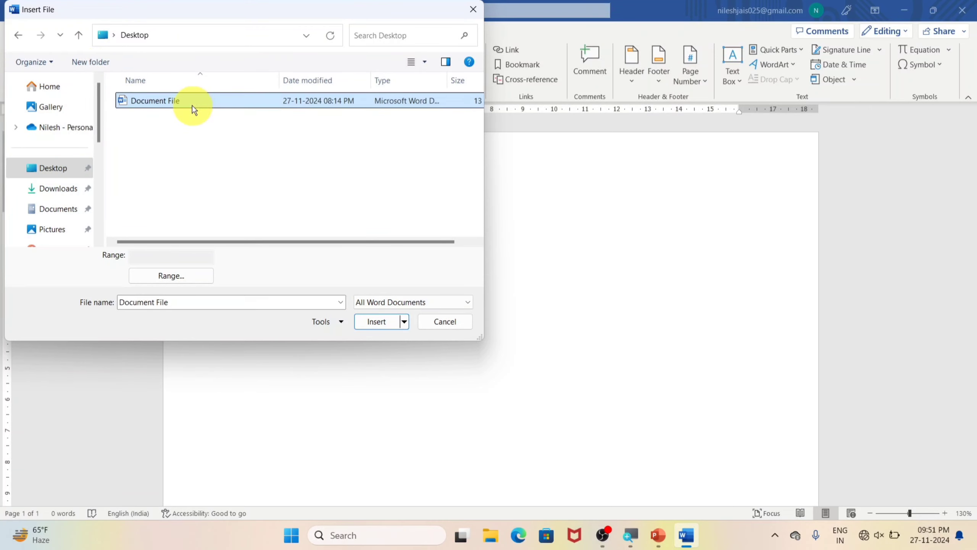
pyautogui.click(380, 321)
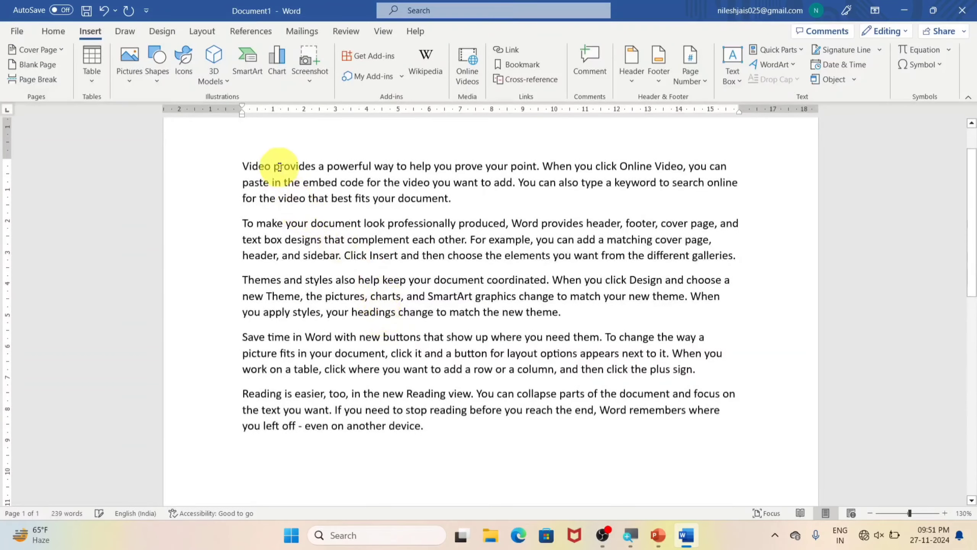
pyautogui.scroll(-10, 280, 168)
pyautogui.scroll(10, 281, 166)
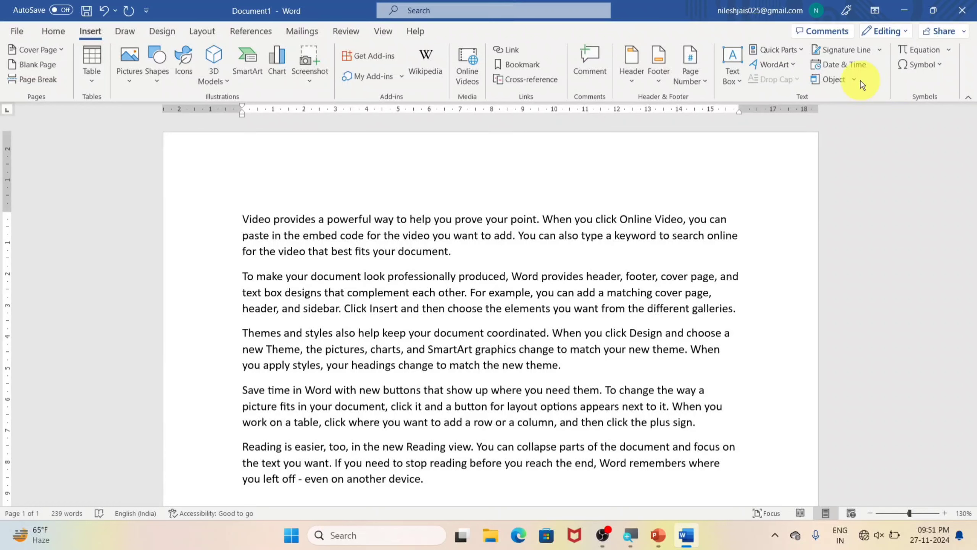
pyautogui.click(854, 80)
pyautogui.click(882, 129)
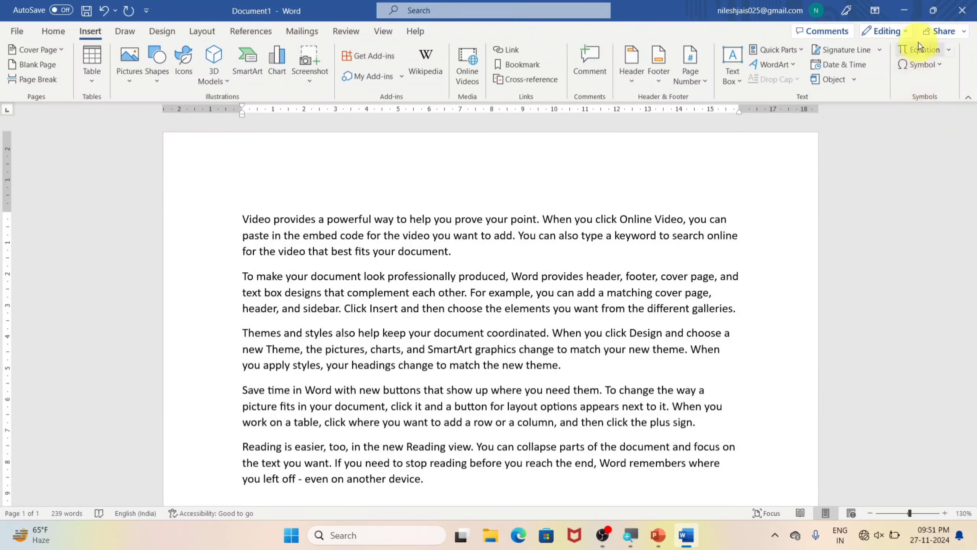
# Step: Insert the built-in Binomial Theorem equation on a new line below the last paragraph
pyautogui.scroll(-5, 798, 212)
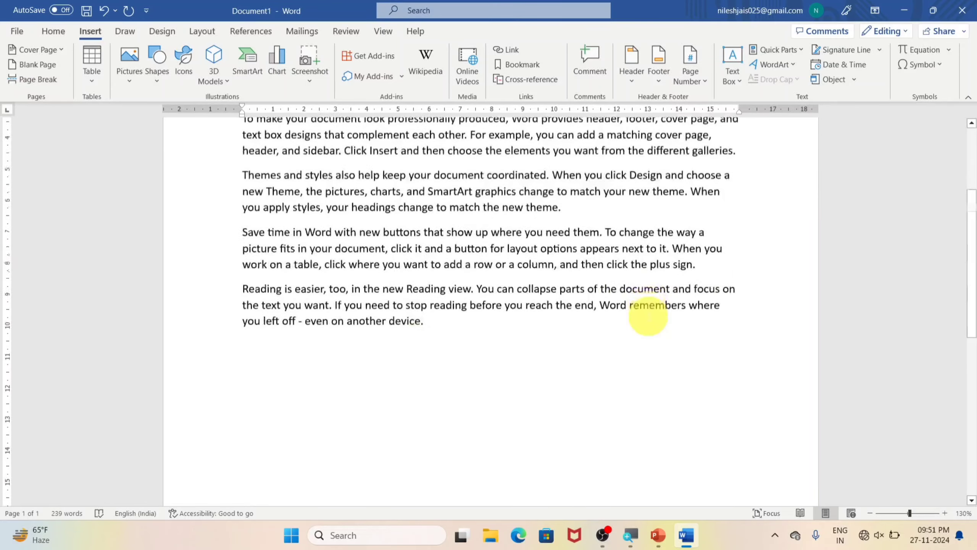
pyautogui.click(950, 50)
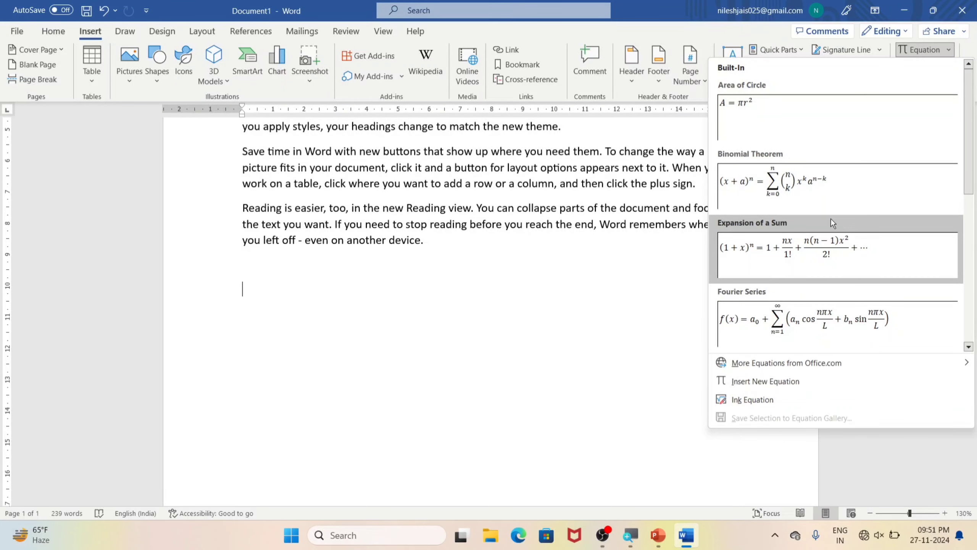
pyautogui.click(783, 194)
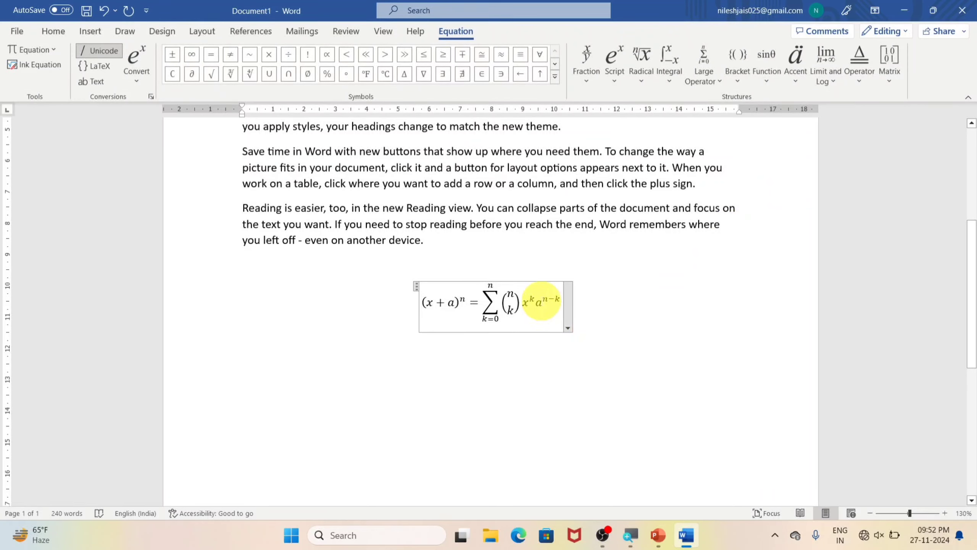
# Step: Replace the a in the equation's left-hand bracket with b and start a new line below the equation
pyautogui.doubleClick(456, 301)
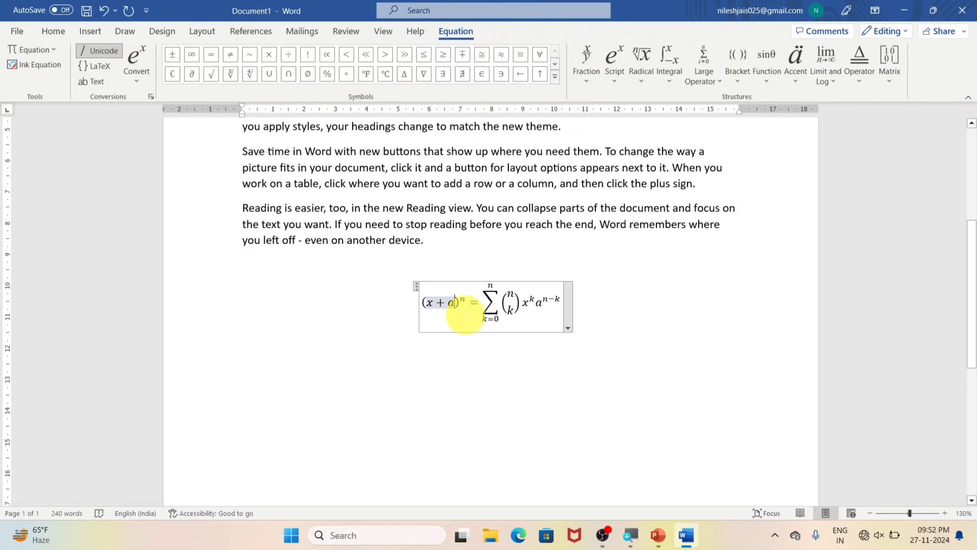
pyautogui.press('BackSpace')
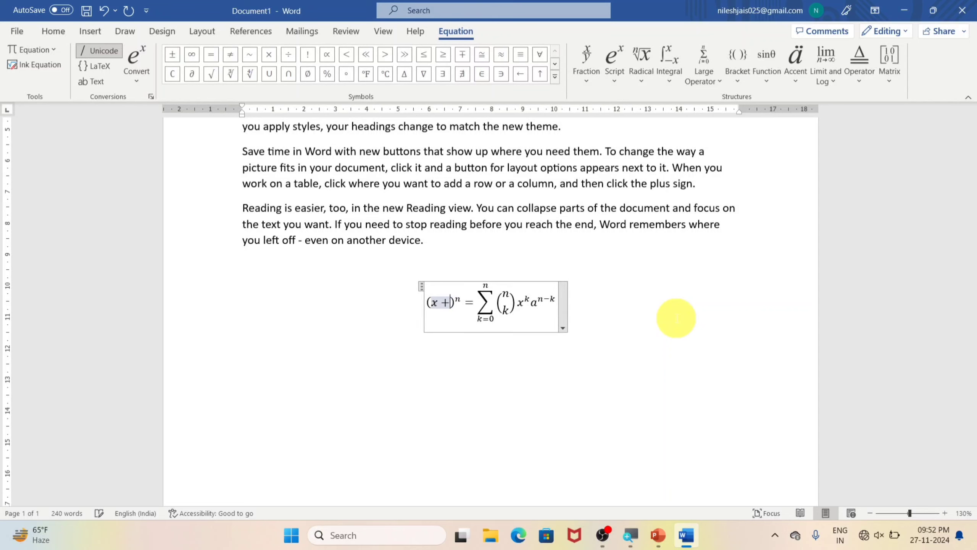
pyautogui.write('b')
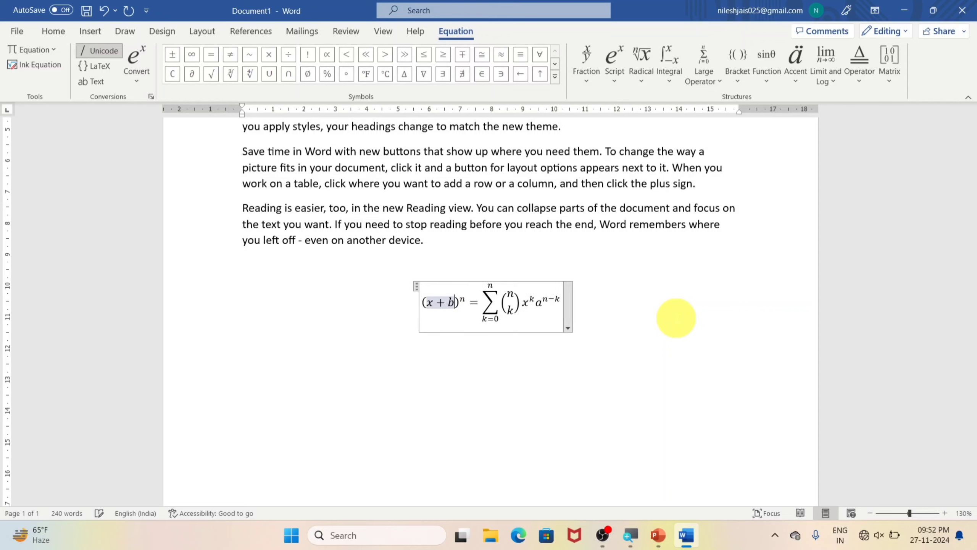
pyautogui.click(448, 303)
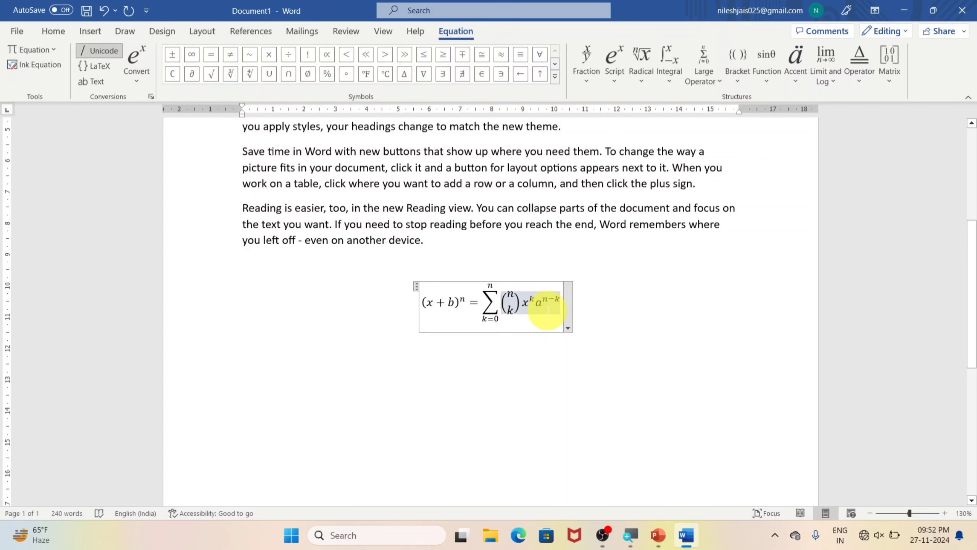
pyautogui.click(636, 307)
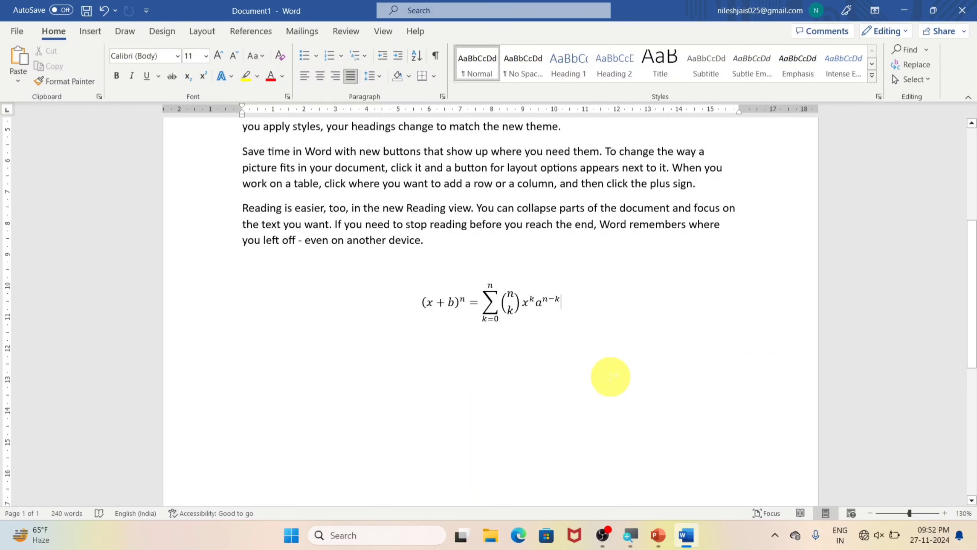
pyautogui.press('Return')
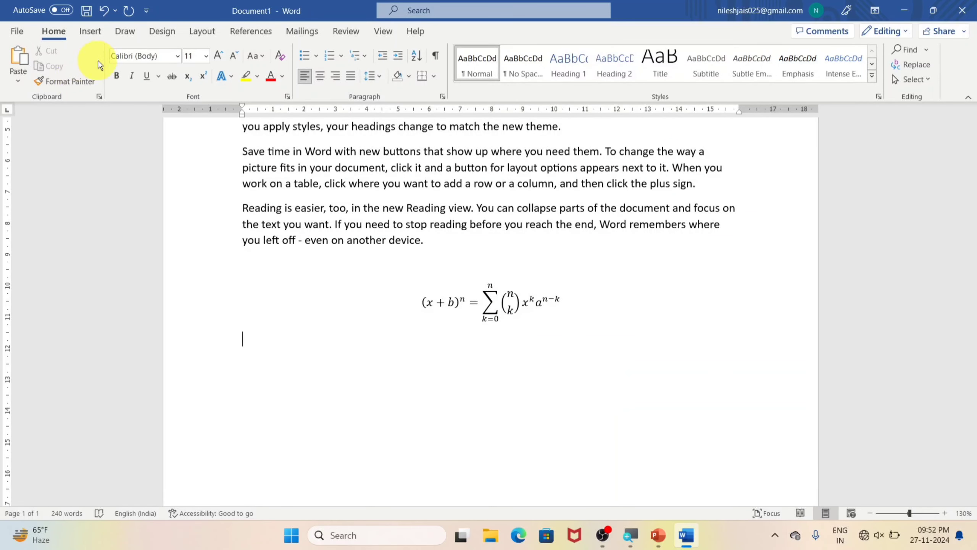